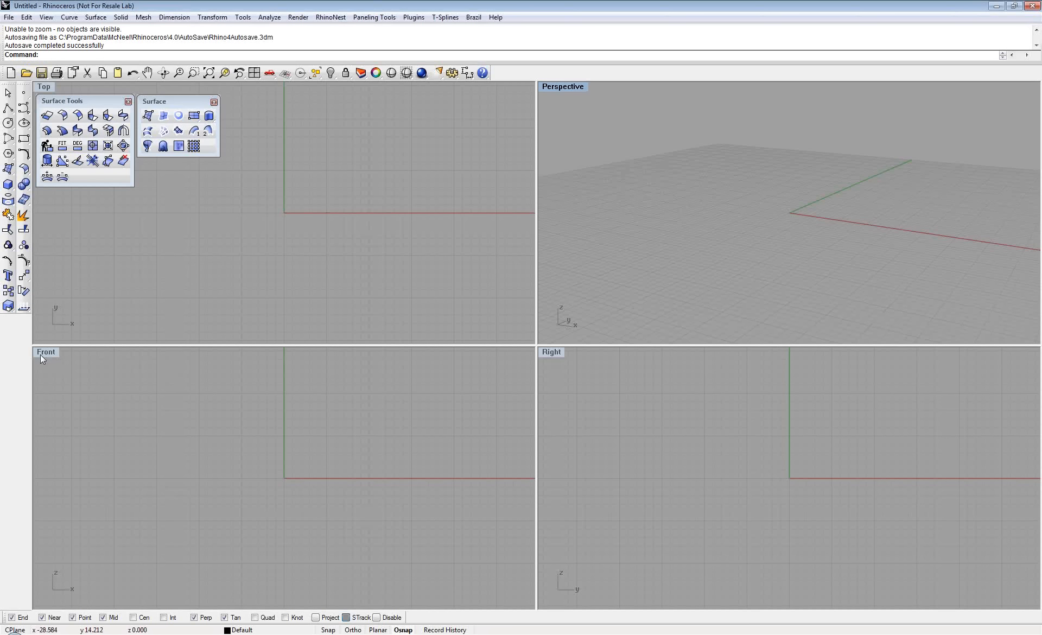
Maximize the Front viewport and frame its origin for drawing
{"action": "left_click", "coordinate": [41, 354]}
{"action": "double_click", "coordinate": [55, 351]}
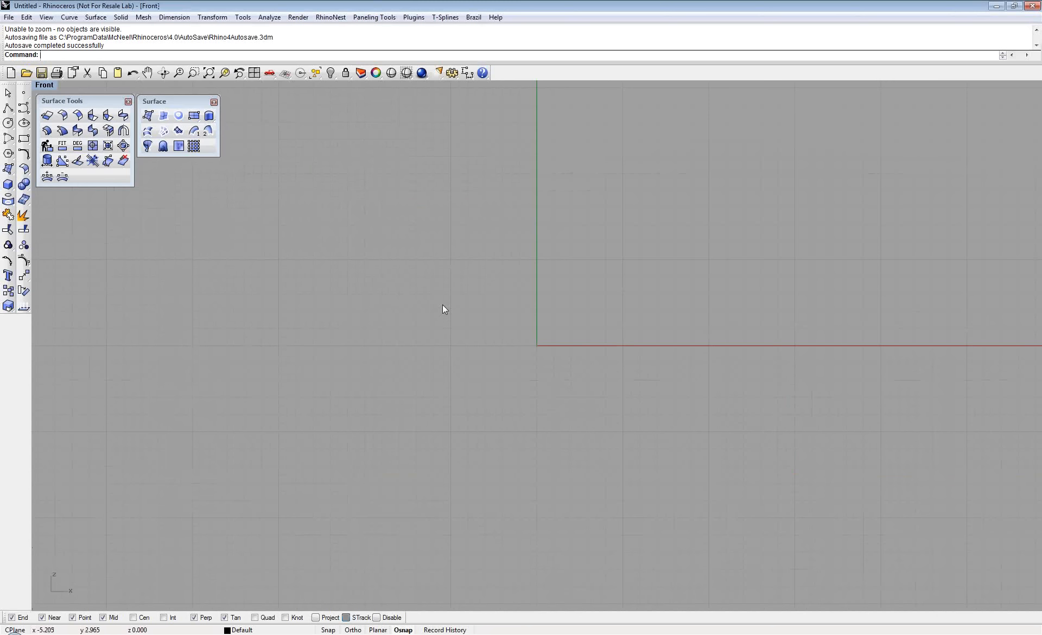
{"action": "right_click_drag", "start_coordinate": [450, 305], "coordinate": [430, 370]}
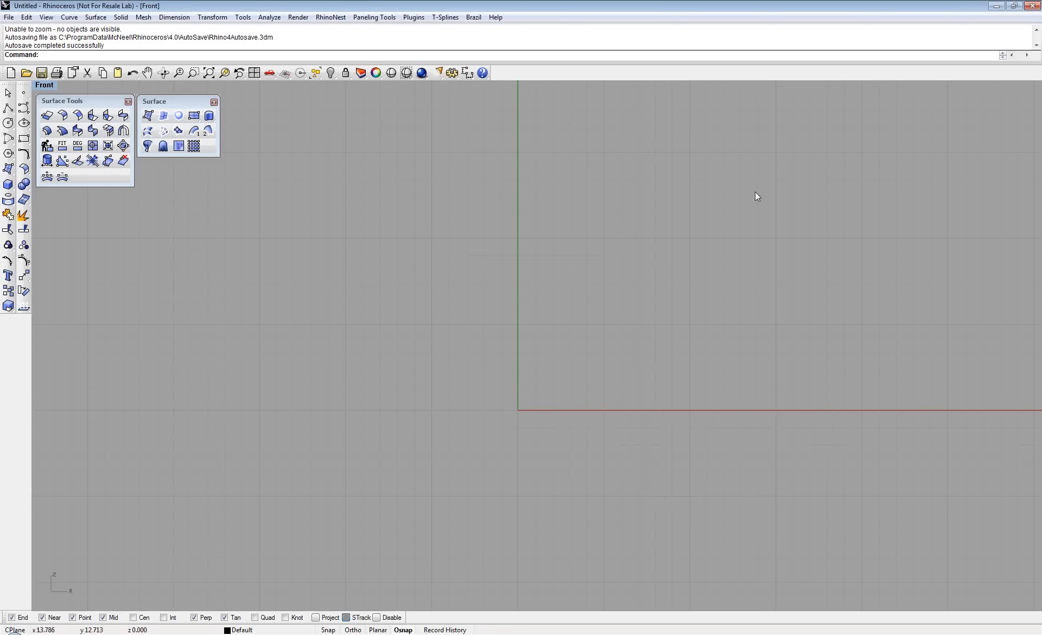
{"action": "right_click_drag", "start_coordinate": [548, 253], "coordinate": [568, 294]}
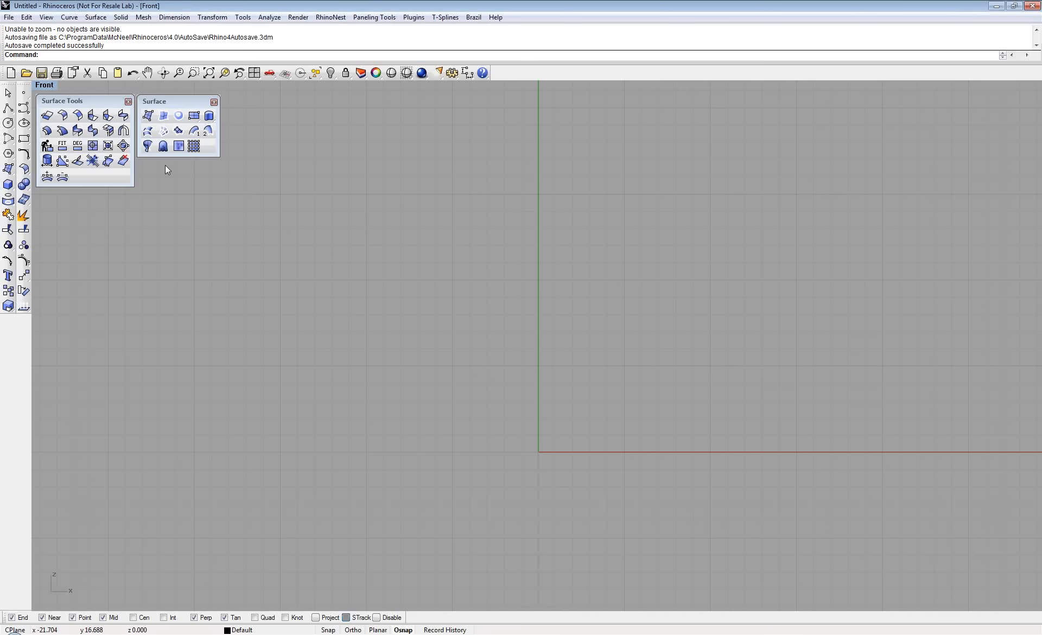
Draw an arched degree-3 control-point curve with four points, from about (-23, 0) up to (27, 16) in the Front view
{"action": "left_click", "coordinate": [23, 110]}
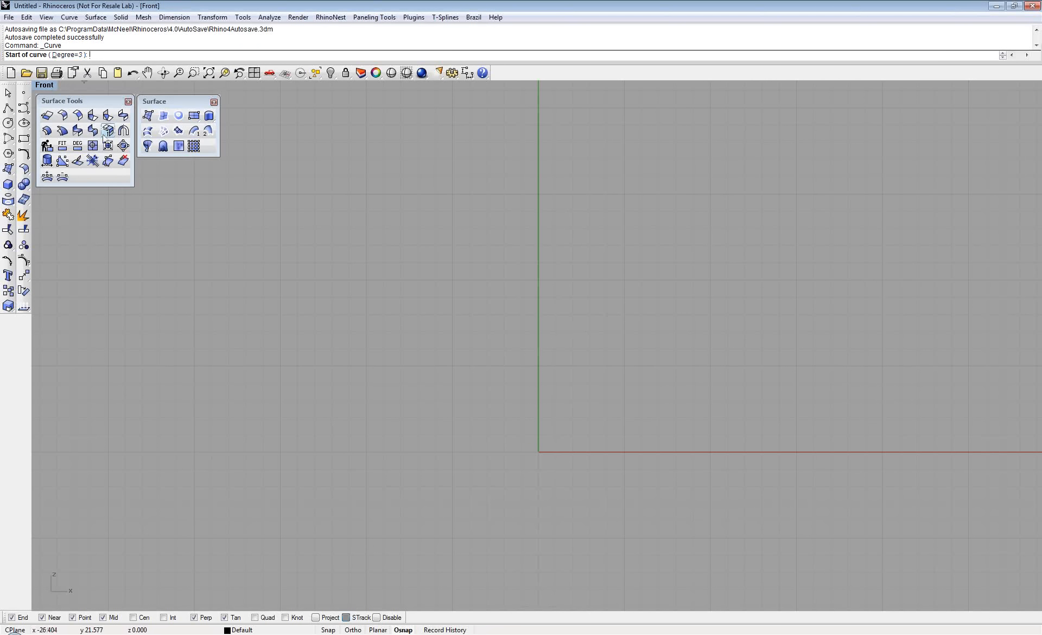
{"action": "left_click", "coordinate": [145, 456]}
{"action": "left_click", "coordinate": [262, 275]}
{"action": "left_click", "coordinate": [573, 167]}
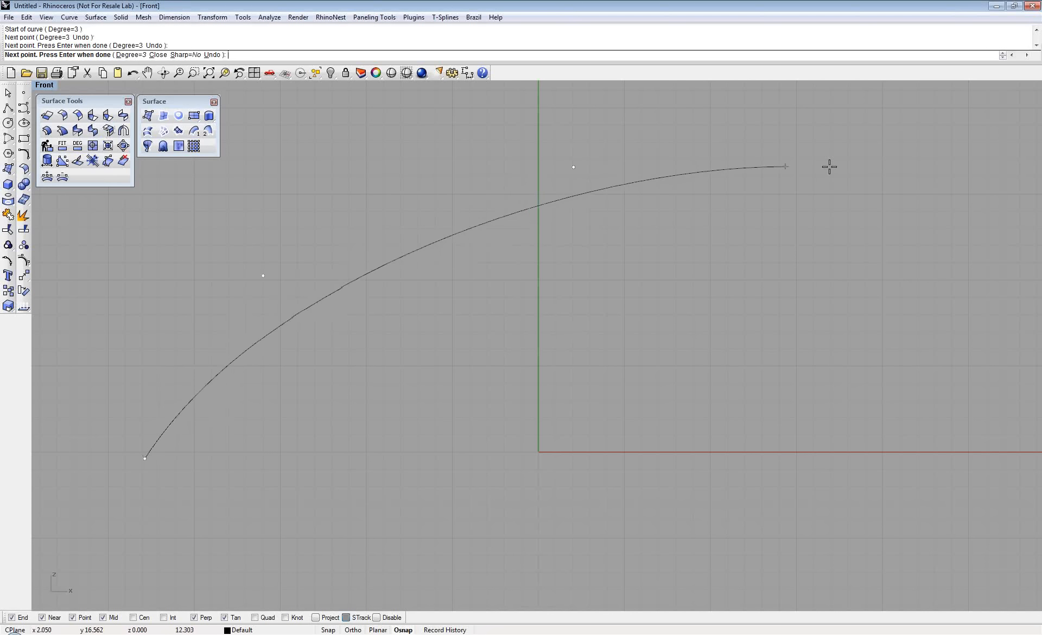
{"action": "scroll", "coordinate": [806, 258], "scroll_direction": "down", "scroll_amount": 4}
{"action": "right_click_drag", "start_coordinate": [806, 259], "coordinate": [588, 309]}
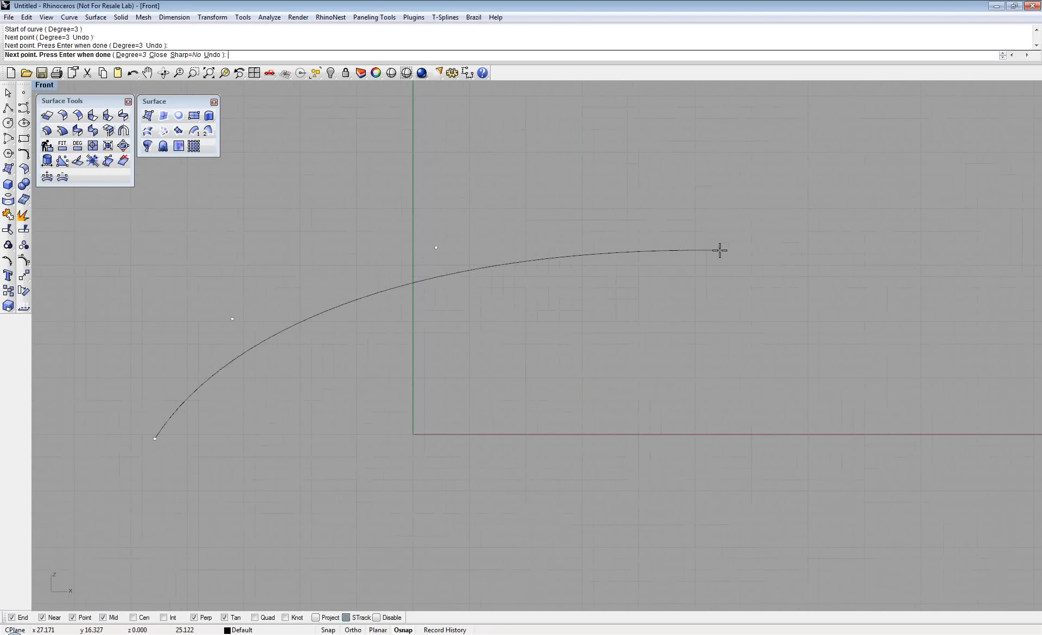
{"action": "left_click", "coordinate": [720, 250]}
{"action": "key", "text": "Return"}
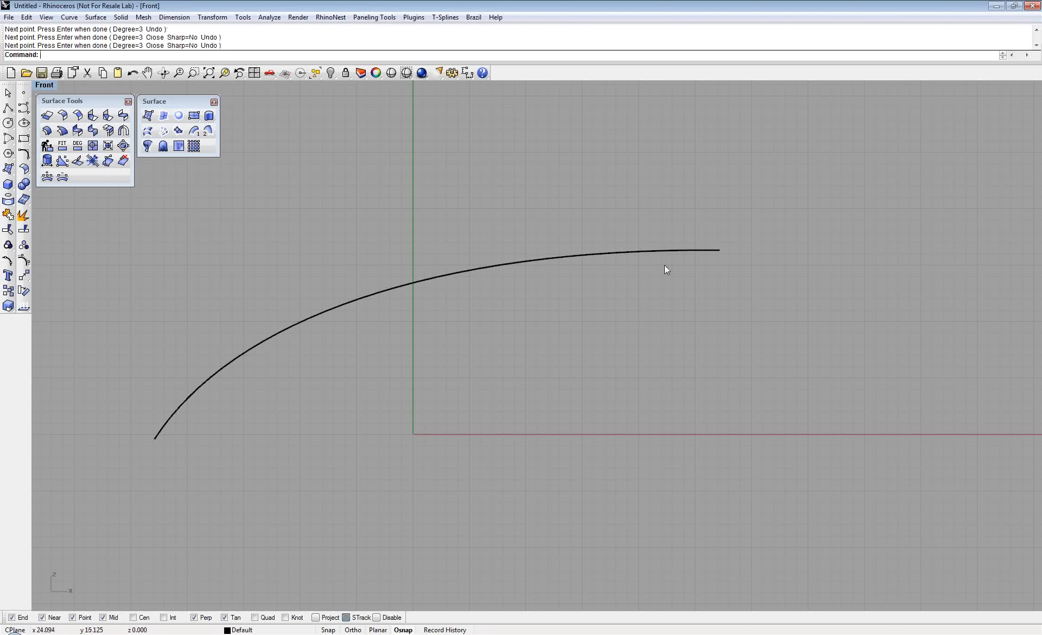
Turn on the curve's control points and use What to examine its degree and control-point count
{"action": "left_click", "coordinate": [562, 252]}
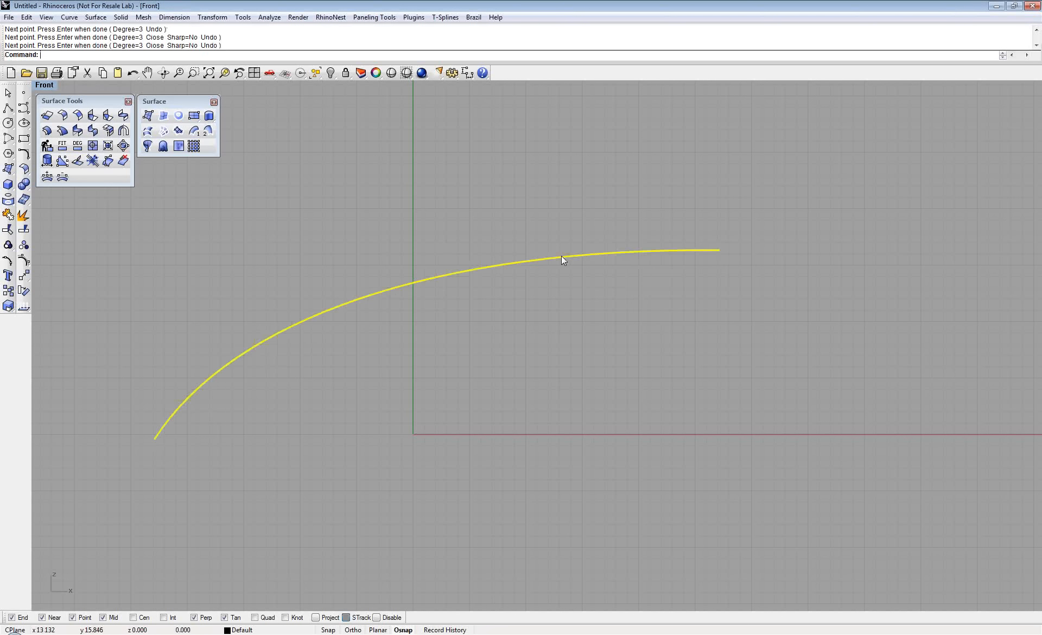
{"action": "key", "text": "F10"}
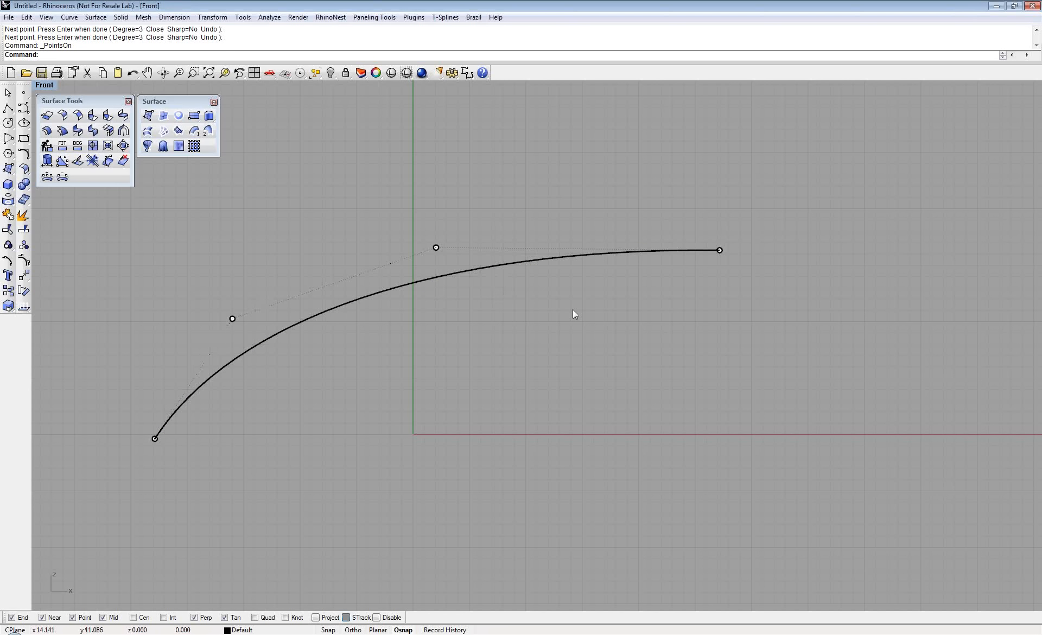
{"action": "type", "text": "What"}
{"action": "key", "text": "Return"}
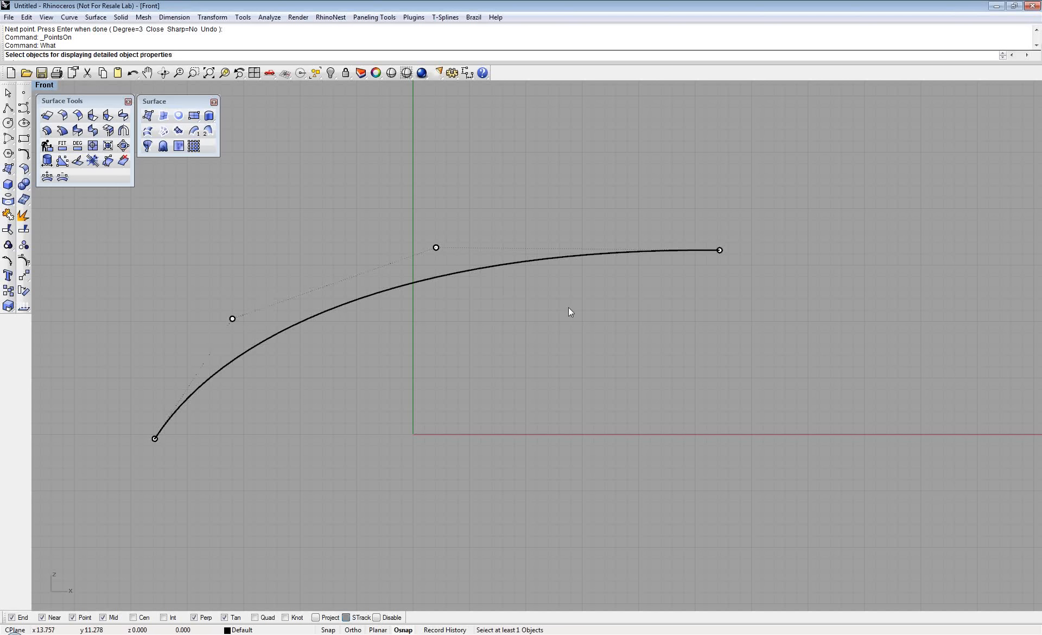
{"action": "left_click", "coordinate": [533, 262]}
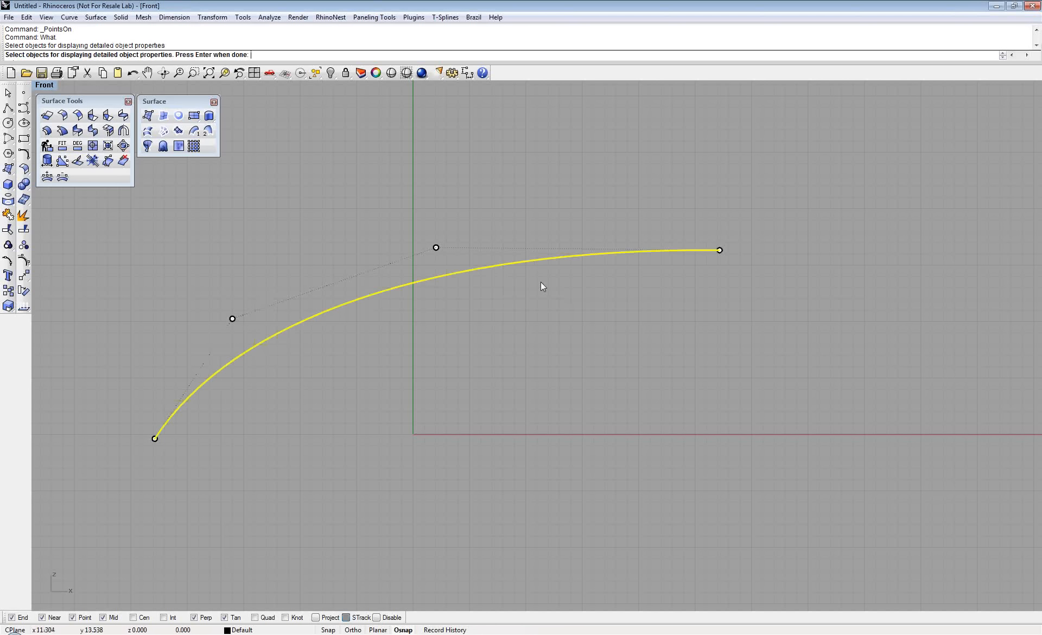
{"action": "key", "text": "Return"}
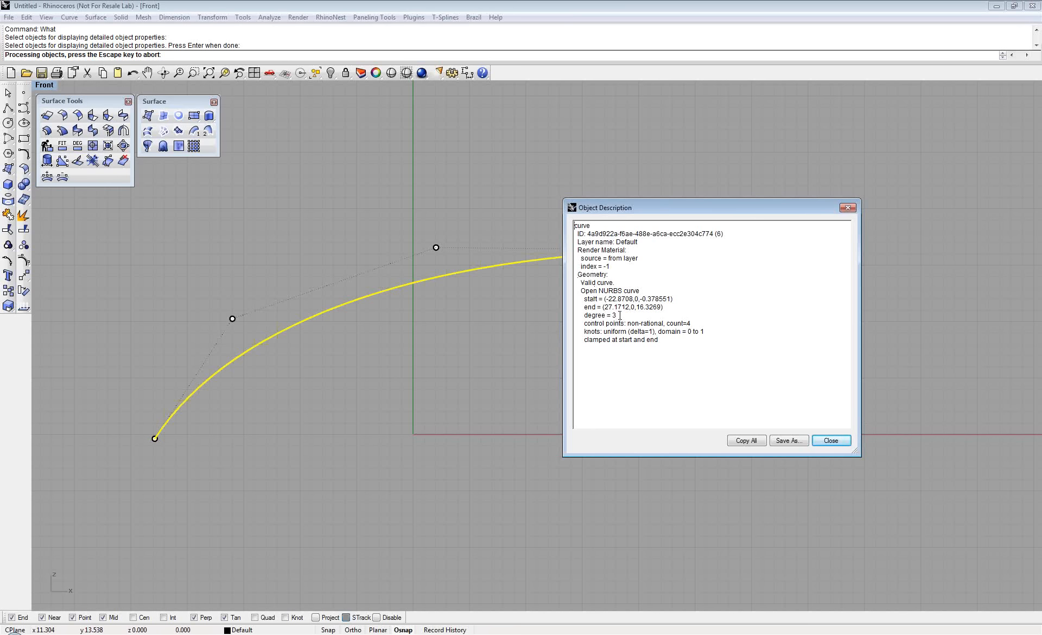
{"action": "left_click_drag", "start_coordinate": [619, 315], "coordinate": [579, 315]}
{"action": "left_click_drag", "start_coordinate": [693, 323], "coordinate": [575, 326]}
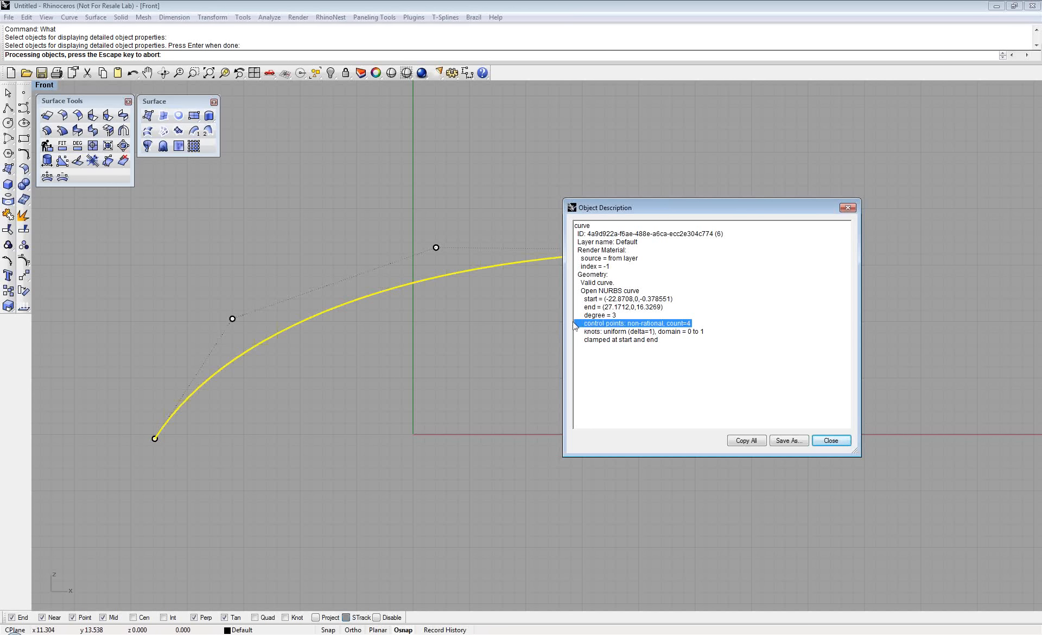
{"action": "left_click", "coordinate": [600, 314]}
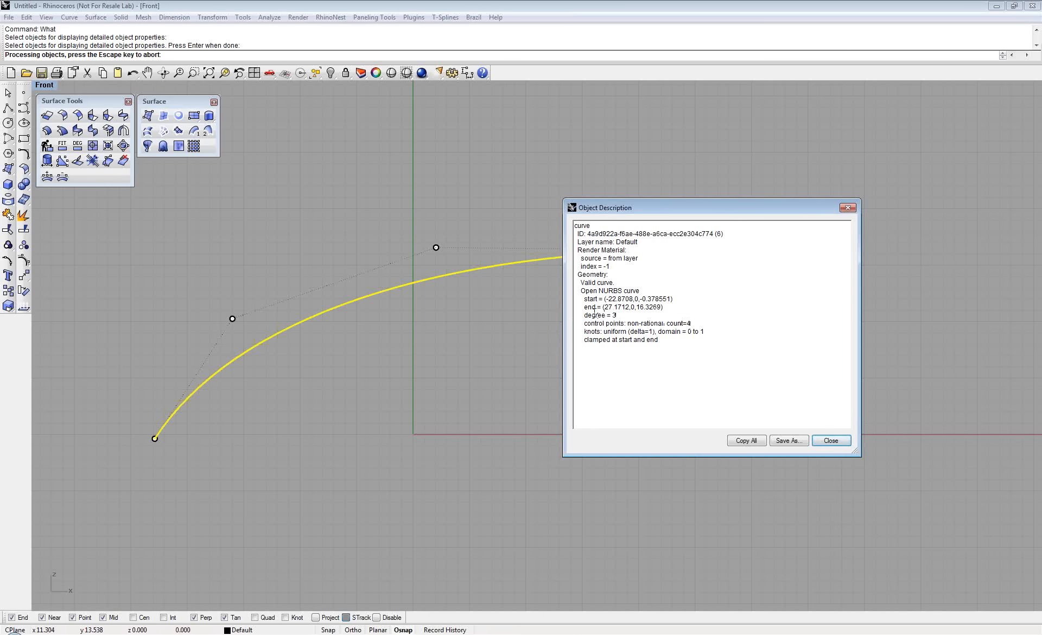
{"action": "left_click", "coordinate": [829, 439]}
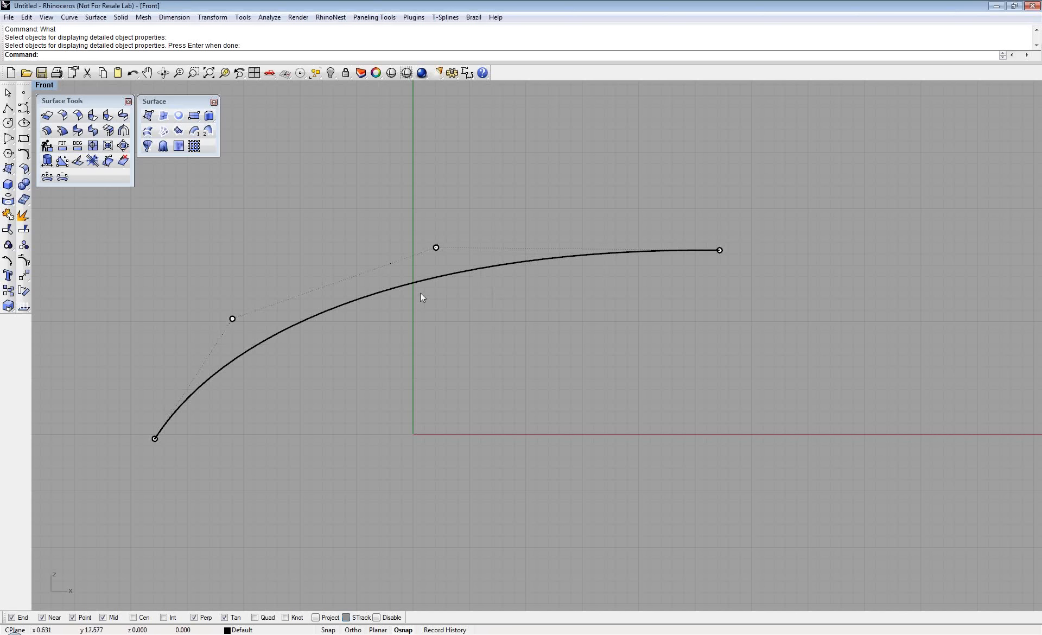
Display the curvature graph on the arched curve with CurvatureGraph
{"action": "type", "text": "urt"}
{"action": "type", "text": "va"}
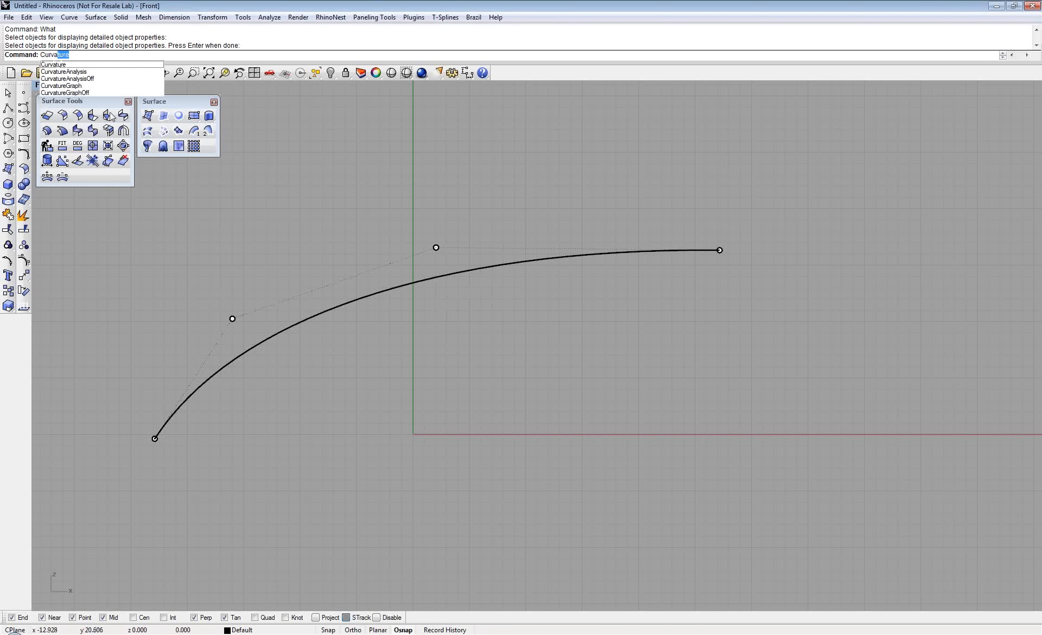
{"action": "key", "text": "Up"}
{"action": "key", "text": "Up"}
{"action": "key", "text": "Return"}
{"action": "left_click", "coordinate": [327, 312]}
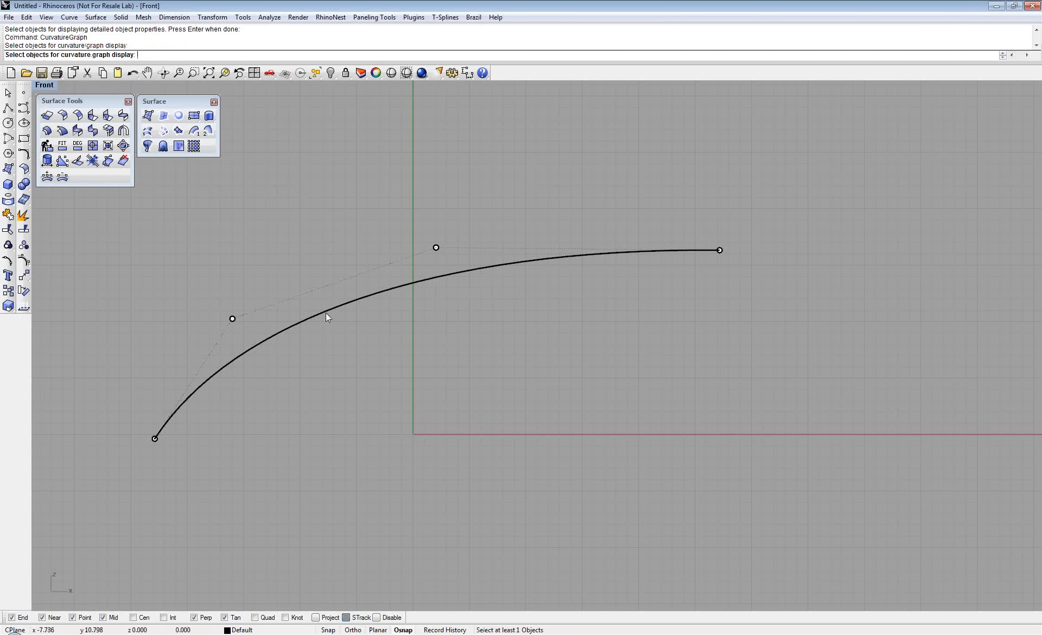
{"action": "key", "text": "Return"}
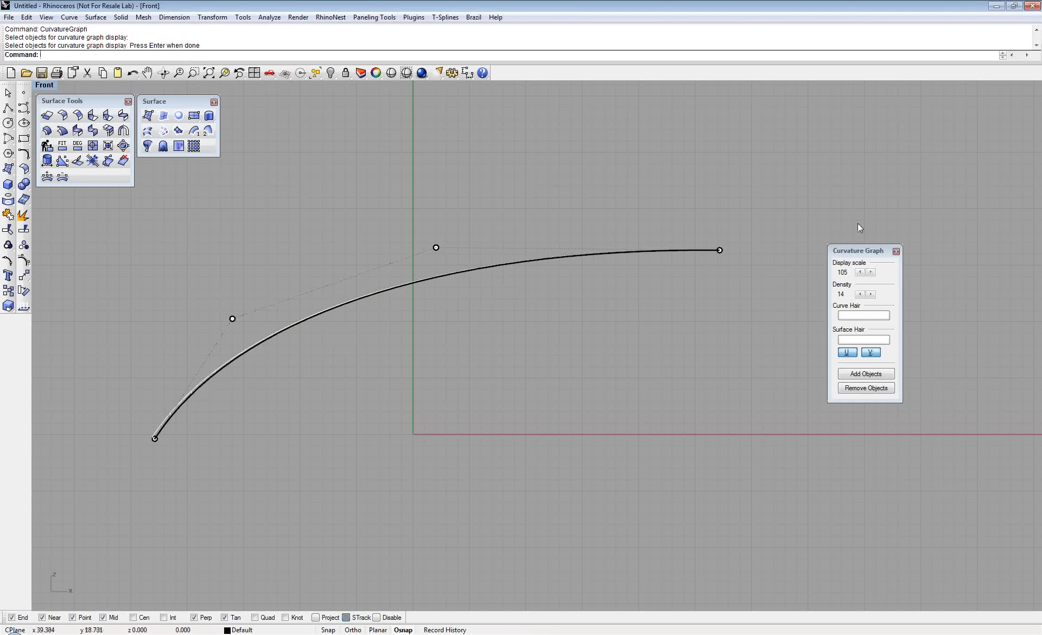
Raise the curvature graph's display scale to 115
{"action": "left_click_drag", "start_coordinate": [861, 253], "coordinate": [768, 261]}
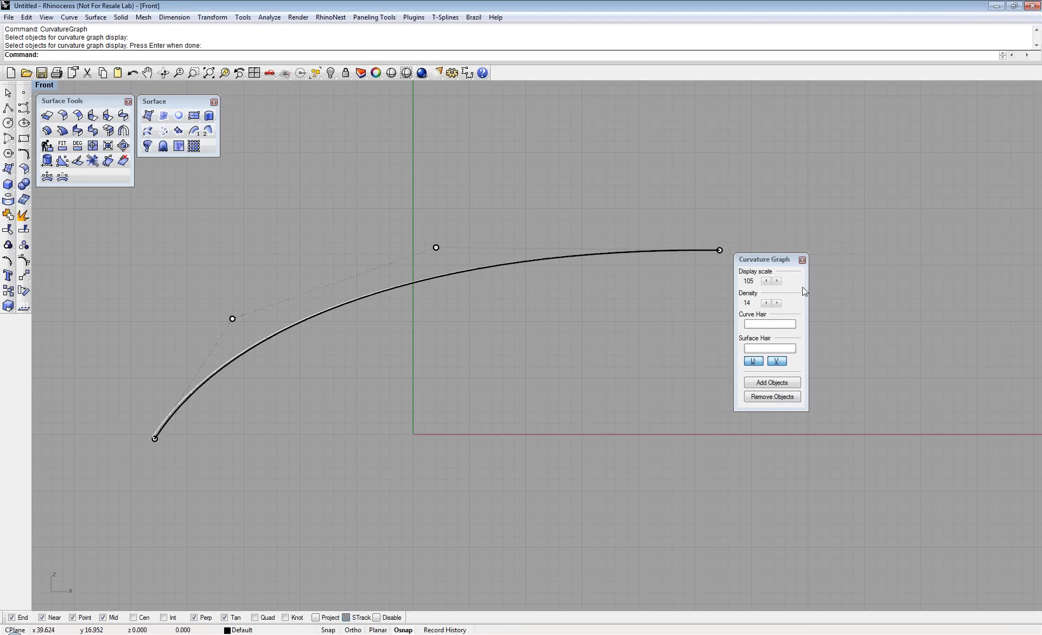
{"action": "left_click", "coordinate": [777, 281]}
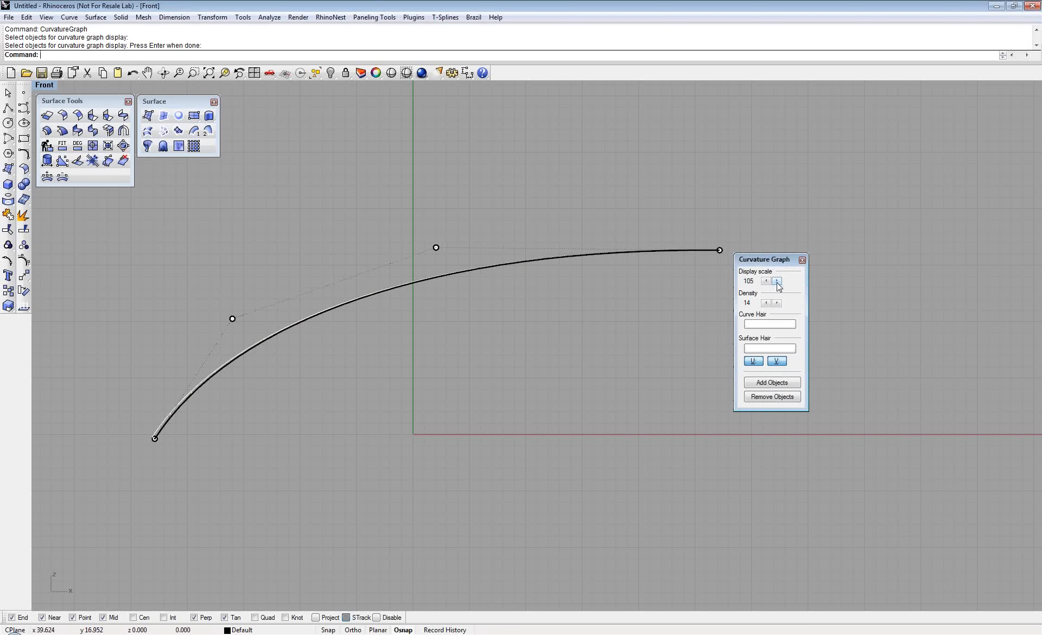
{"action": "left_click", "coordinate": [777, 281]}
{"action": "left_click", "coordinate": [777, 281]}
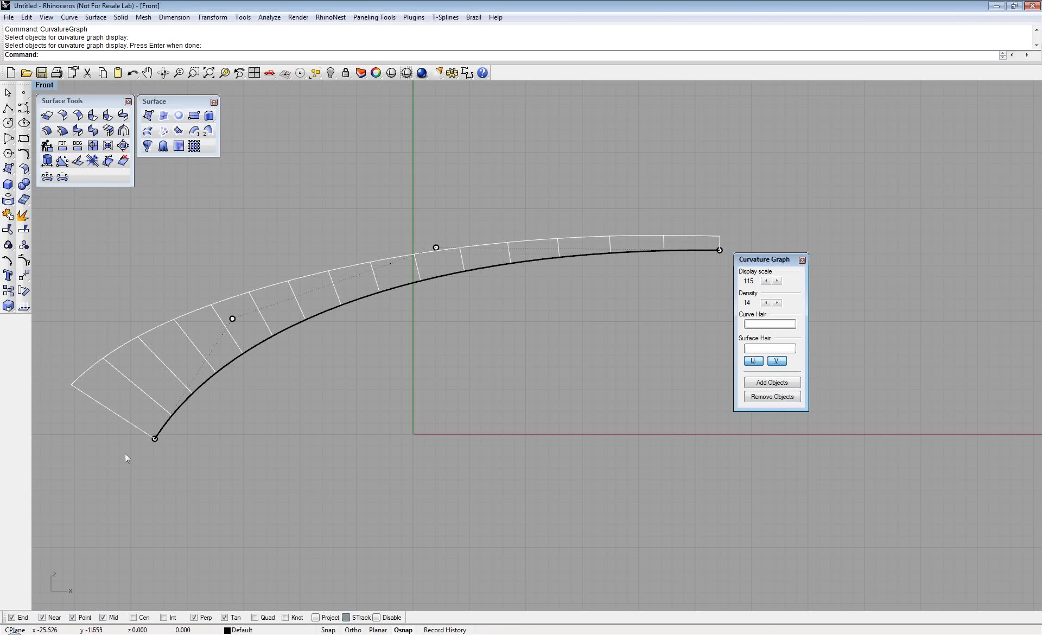
Draw a short degree-3 curve bending down from the arched curve's lower end and add it to the curvature graph
{"action": "left_click", "coordinate": [25, 108]}
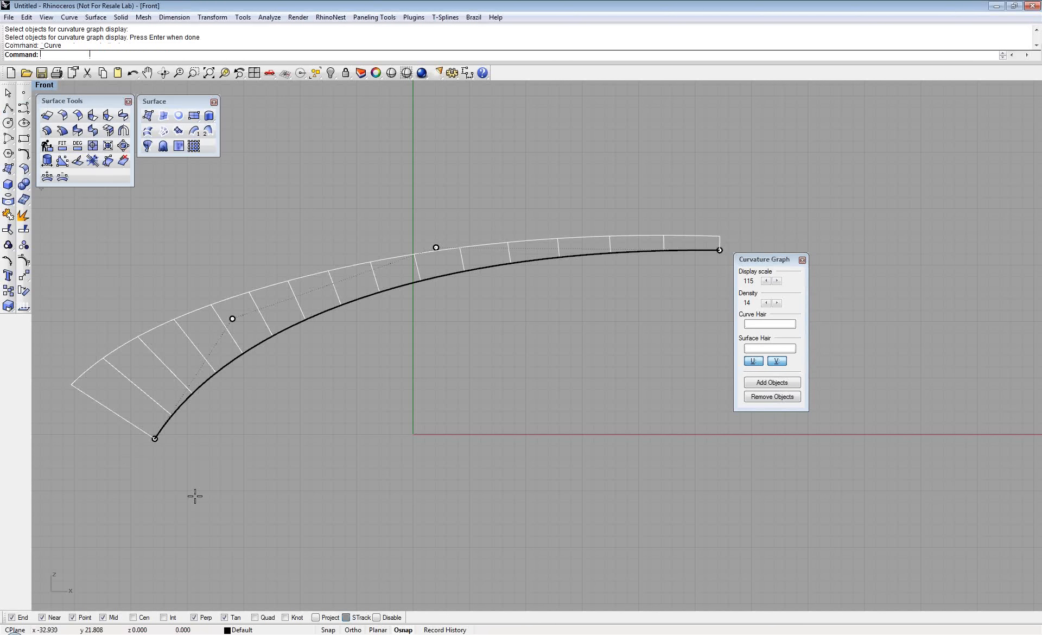
{"action": "left_click", "coordinate": [119, 480]}
{"action": "left_click", "coordinate": [150, 555]}
{"action": "right_click", "coordinate": [182, 575]}
{"action": "left_click", "coordinate": [143, 467]}
{"action": "left_click", "coordinate": [784, 383]}
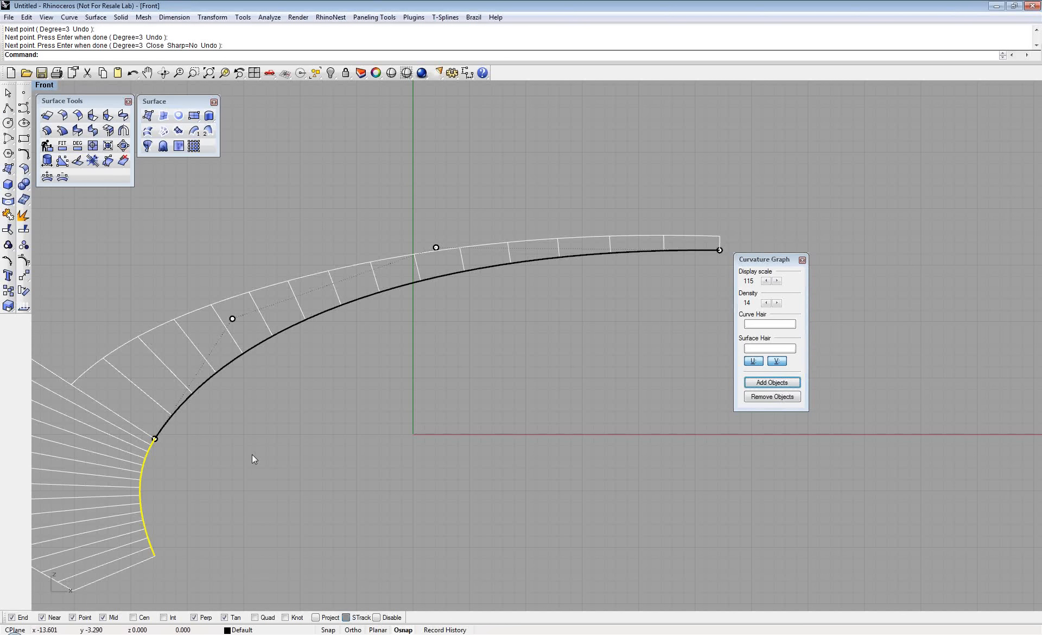
{"action": "right_click_drag", "start_coordinate": [252, 454], "coordinate": [486, 449]}
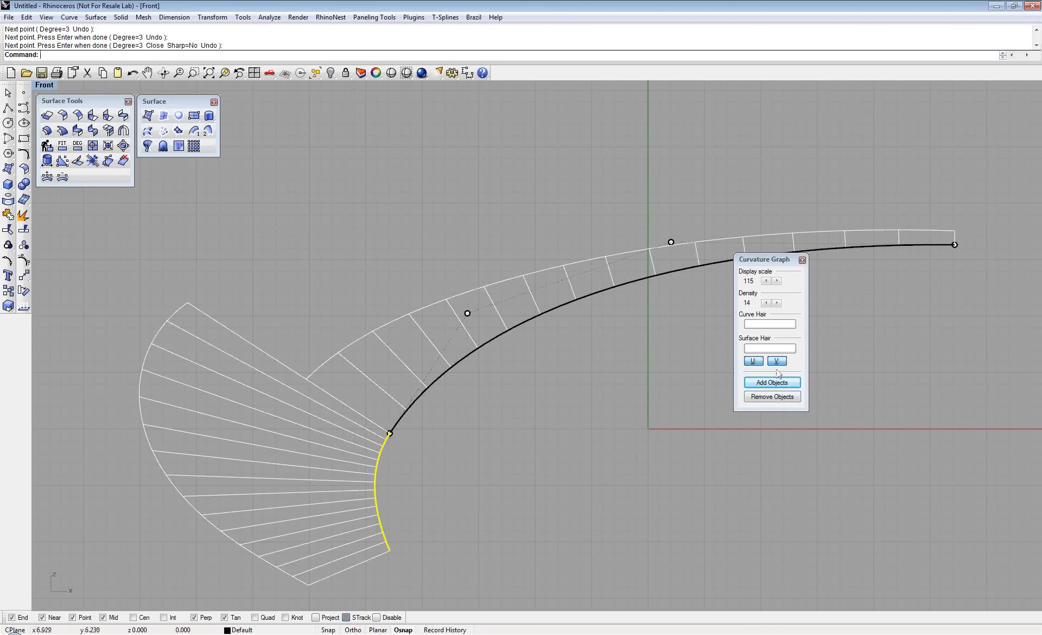
Remove the short lower curve from the curvature graph and delete that curve
{"action": "left_click", "coordinate": [774, 399]}
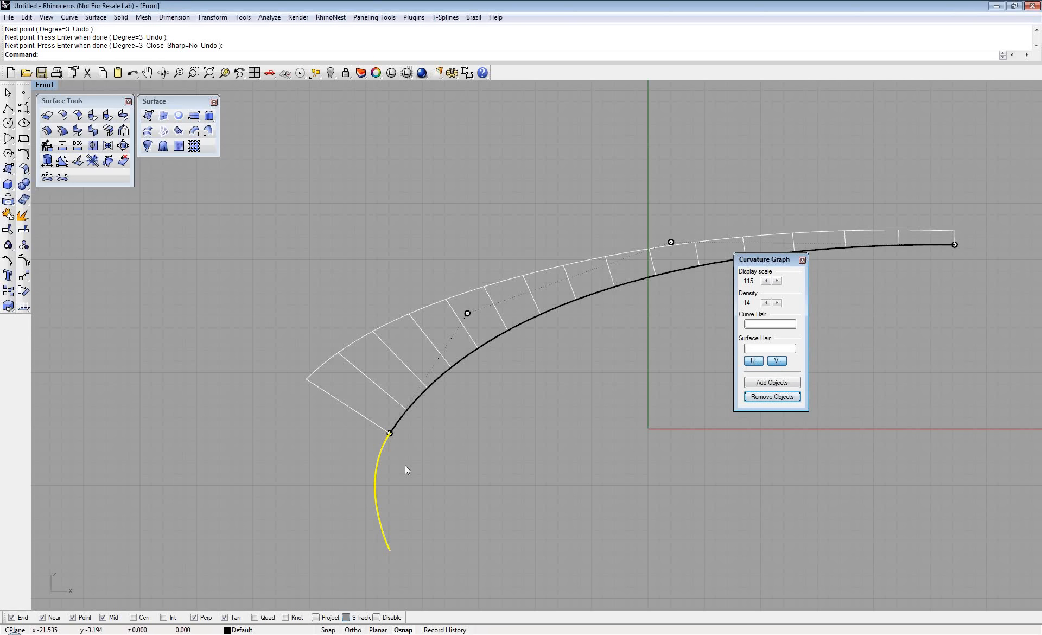
{"action": "right_click_drag", "start_coordinate": [462, 425], "coordinate": [274, 444]}
{"action": "key", "text": "Delete"}
{"action": "right_click_drag", "start_coordinate": [393, 398], "coordinate": [334, 381]}
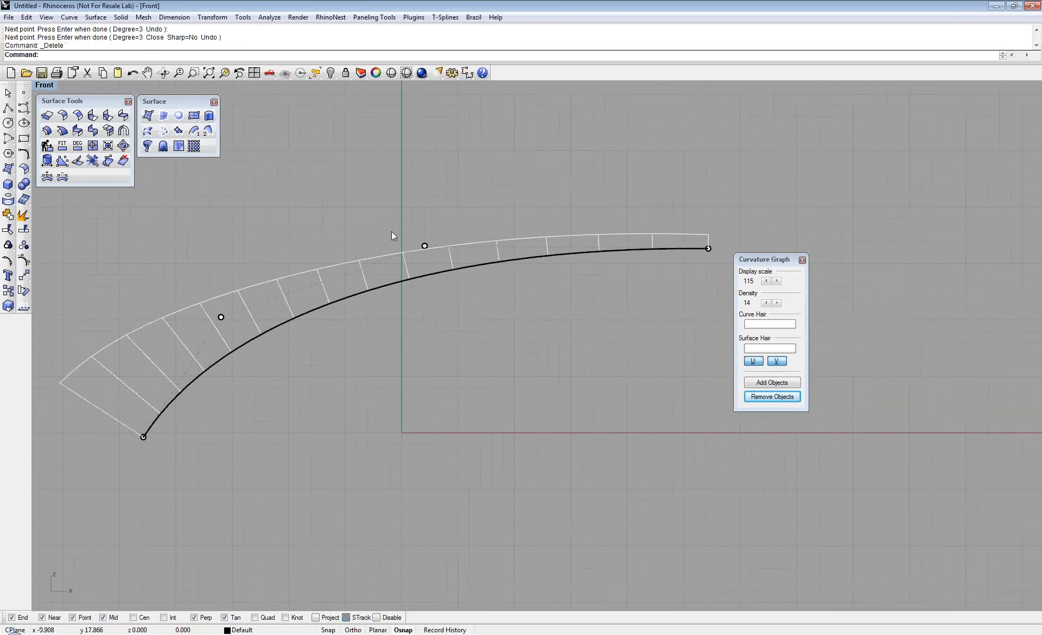
Remove the curvature graph from the arched curve, close its settings, and turn off the curve's control points
{"action": "left_click", "coordinate": [801, 261]}
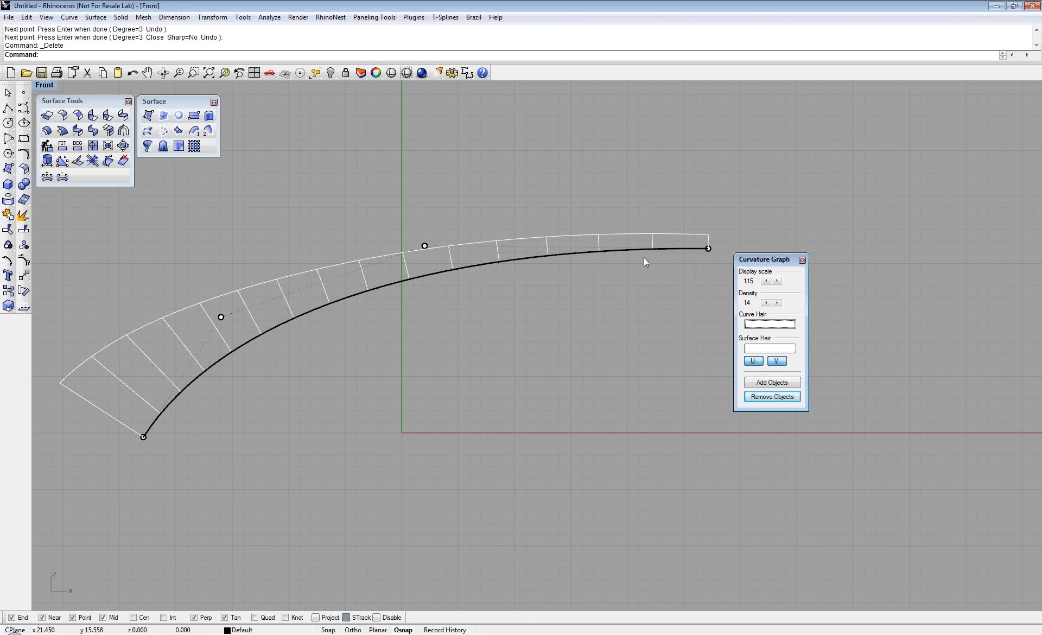
{"action": "left_click", "coordinate": [771, 397]}
{"action": "left_click", "coordinate": [532, 257]}
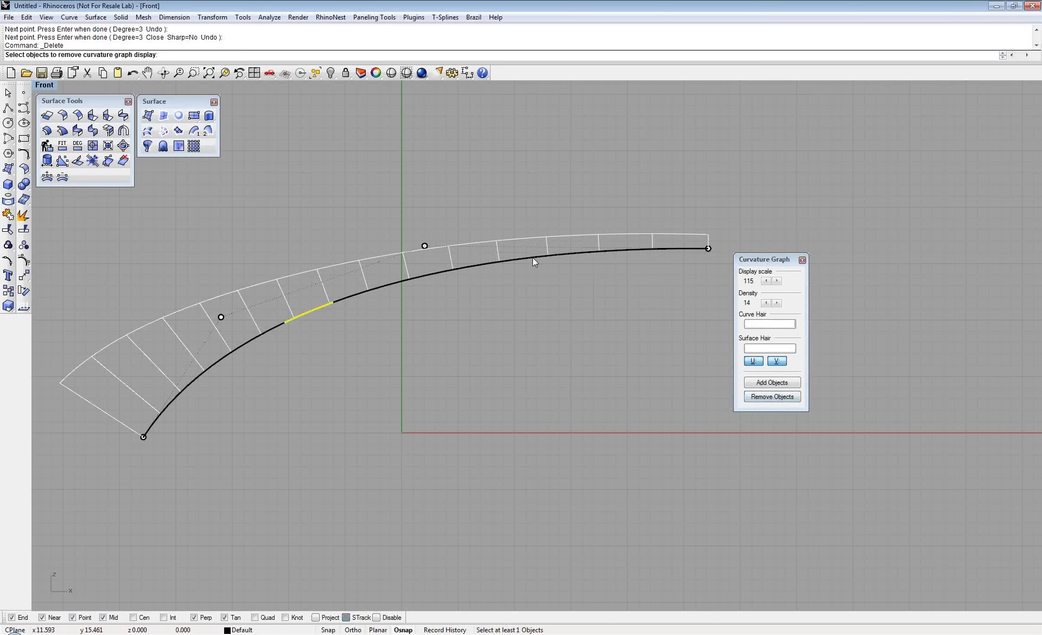
{"action": "key", "text": "Return"}
{"action": "left_click", "coordinate": [802, 260]}
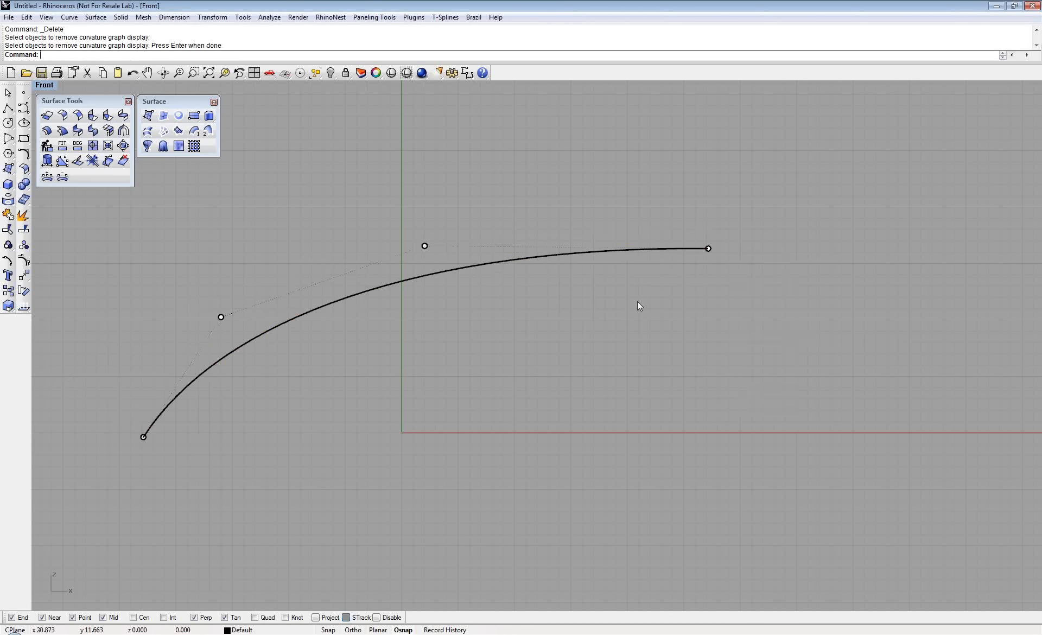
{"action": "right_click_drag", "start_coordinate": [485, 328], "coordinate": [524, 289]}
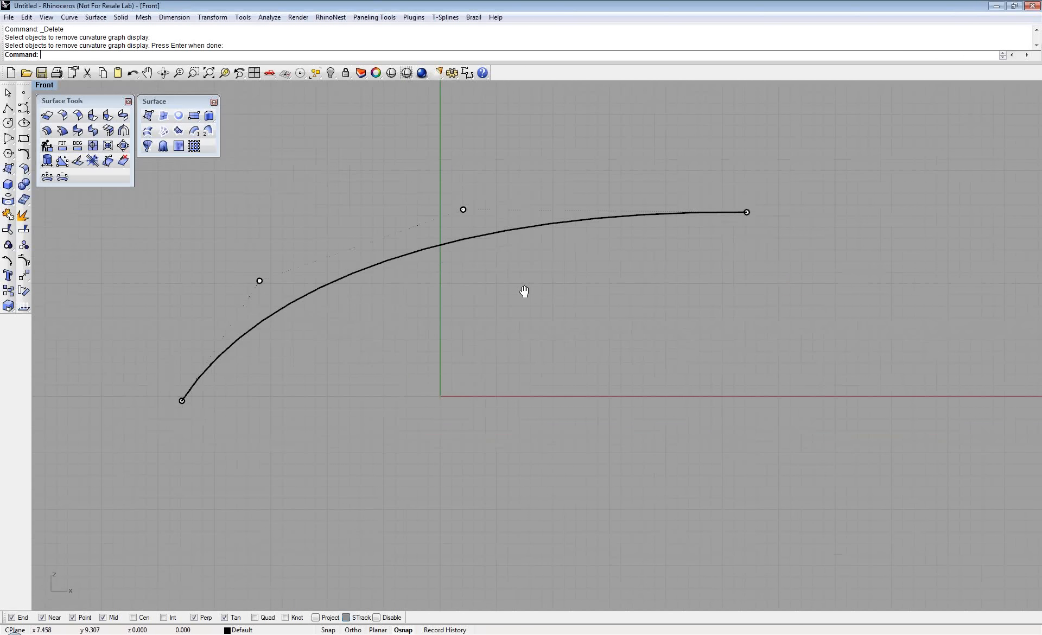
{"action": "key", "text": "F11"}
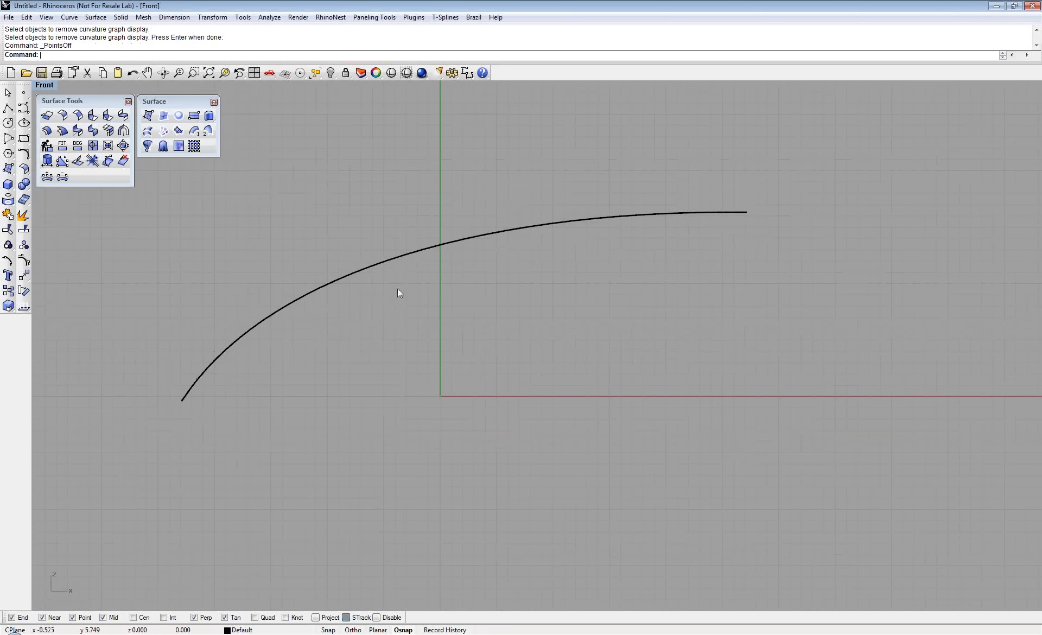
Draw a horizontal single-segment polyline about 19 units long below the arched curve and turn on its control points
{"action": "left_click", "coordinate": [9, 110]}
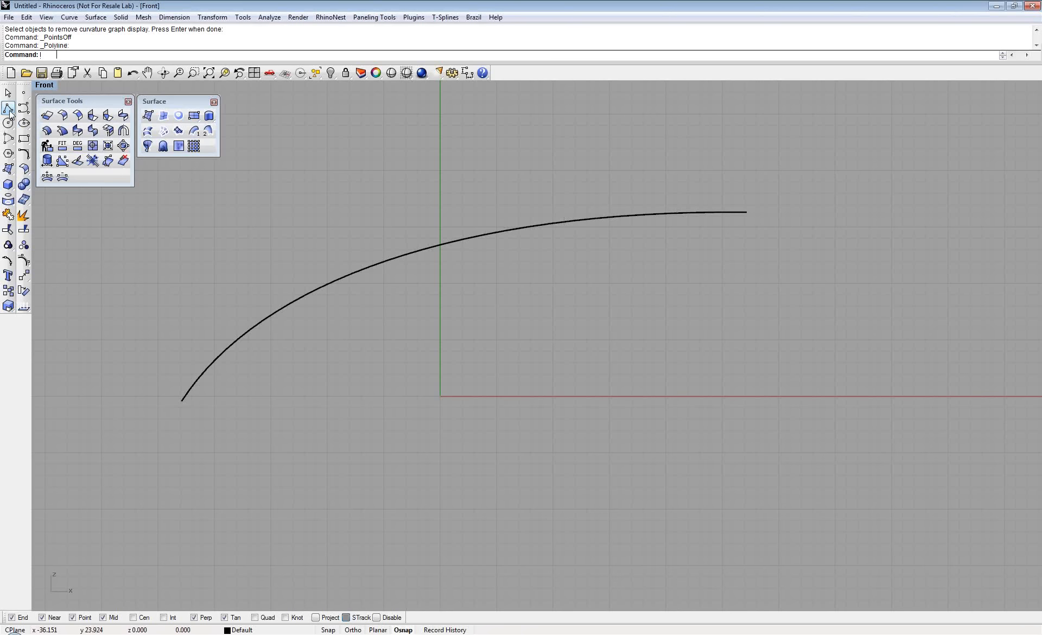
{"action": "left_click", "coordinate": [300, 425]}
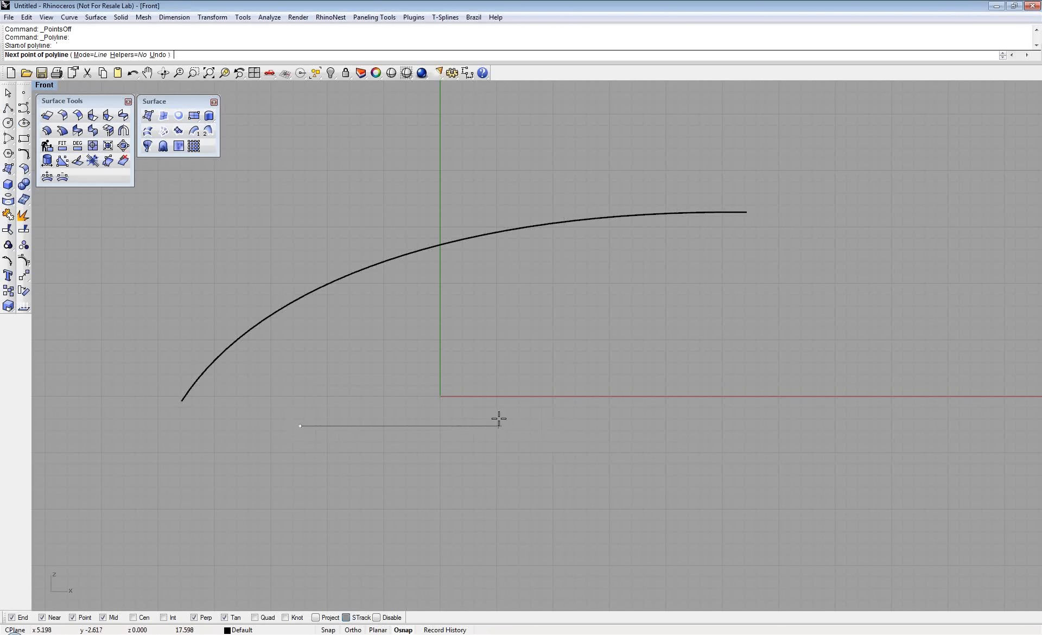
{"action": "left_click", "coordinate": [515, 418]}
{"action": "key", "text": "Return"}
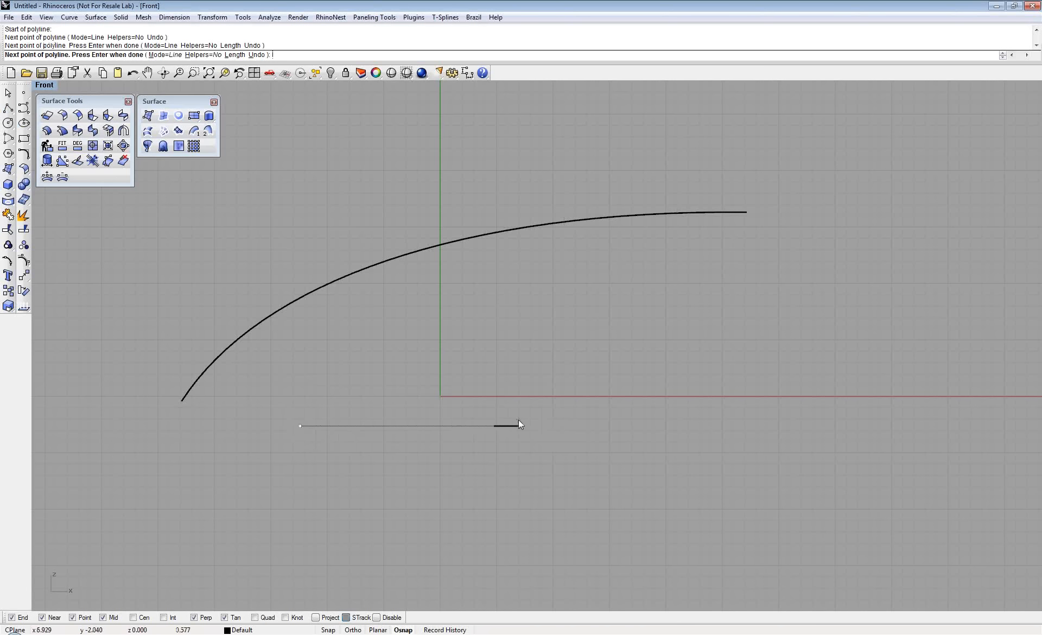
{"action": "key", "text": "F10"}
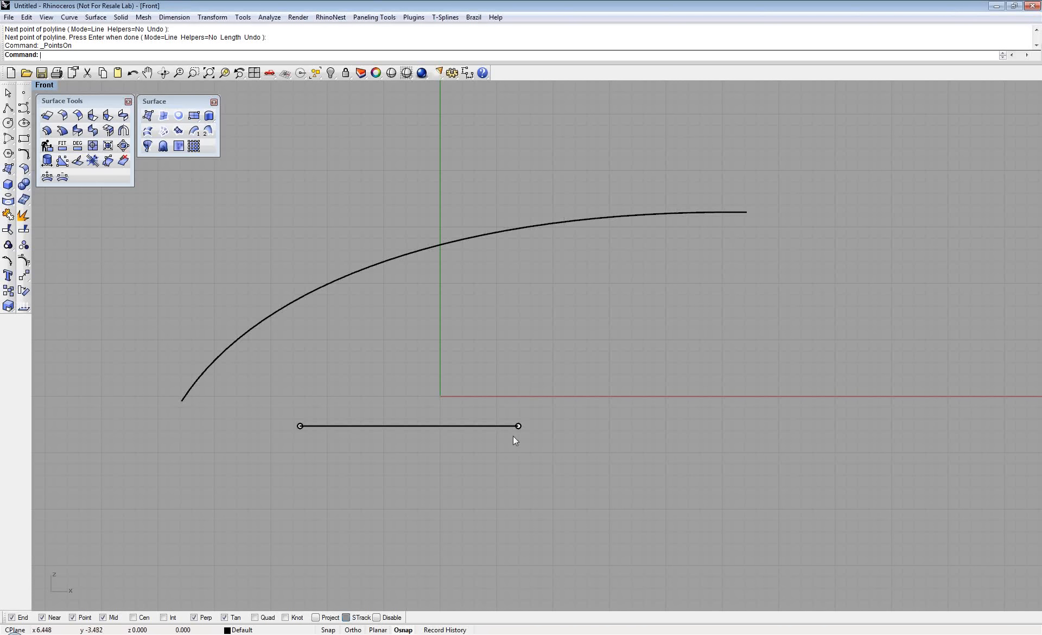
{"action": "type", "text": "Rebuild"}
{"action": "key", "text": "Return"}
{"action": "left_click", "coordinate": [501, 425]}
{"action": "key", "text": "Return"}
{"action": "left_click_drag", "start_coordinate": [525, 271], "coordinate": [532, 259]}
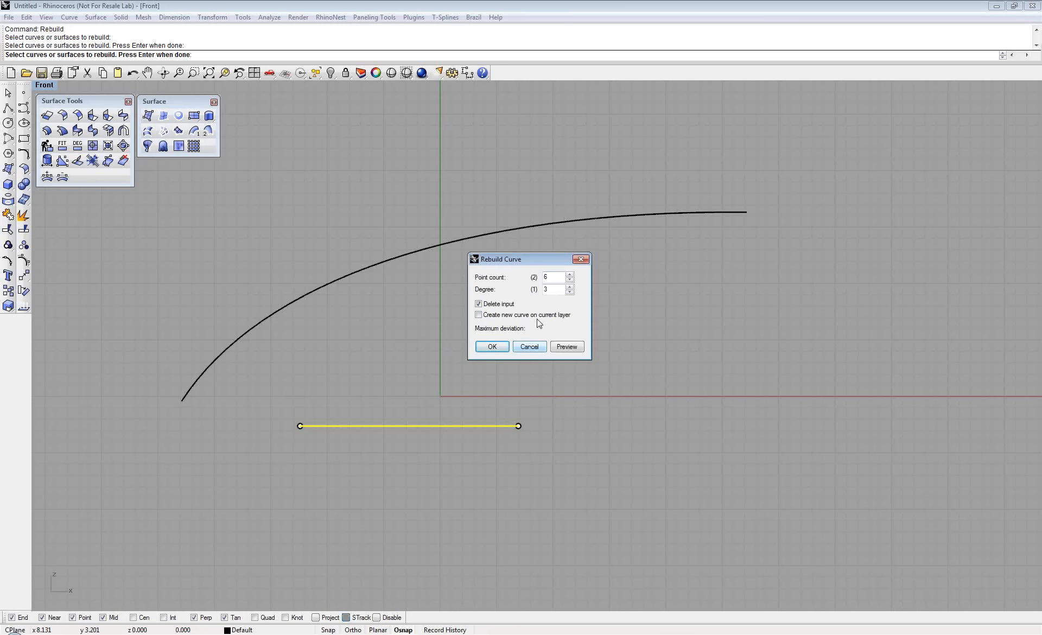
{"action": "left_click_drag", "start_coordinate": [529, 262], "coordinate": [602, 277]}
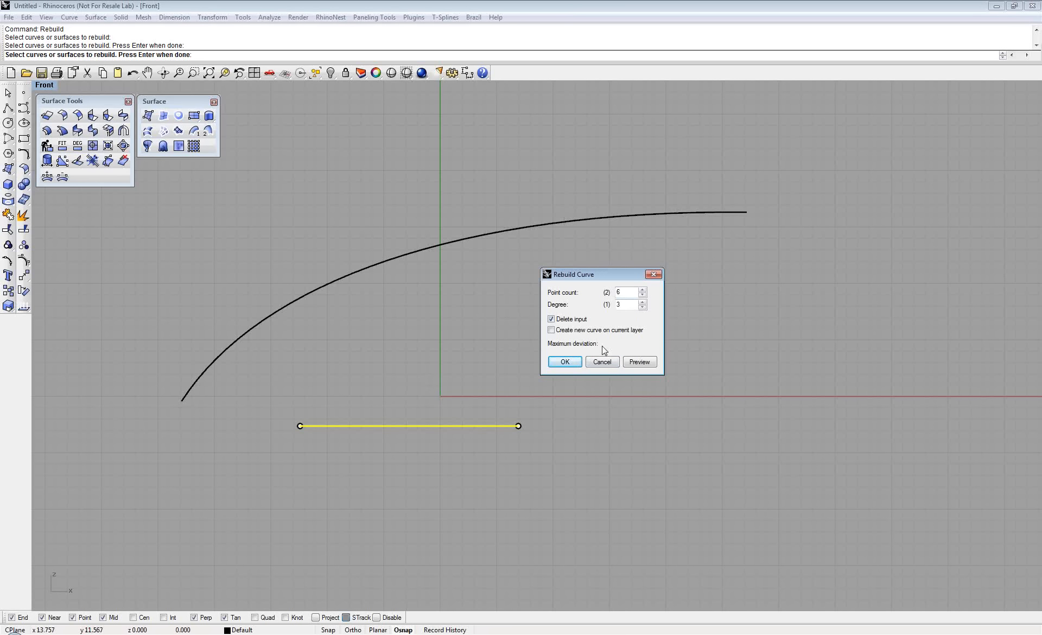
{"action": "left_click", "coordinate": [604, 363]}
Change the degree of the horizontal line below the arched curve to 3, with Deformable set to Yes
{"action": "type", "text": "ChangeDegree"}
{"action": "key", "text": "Return"}
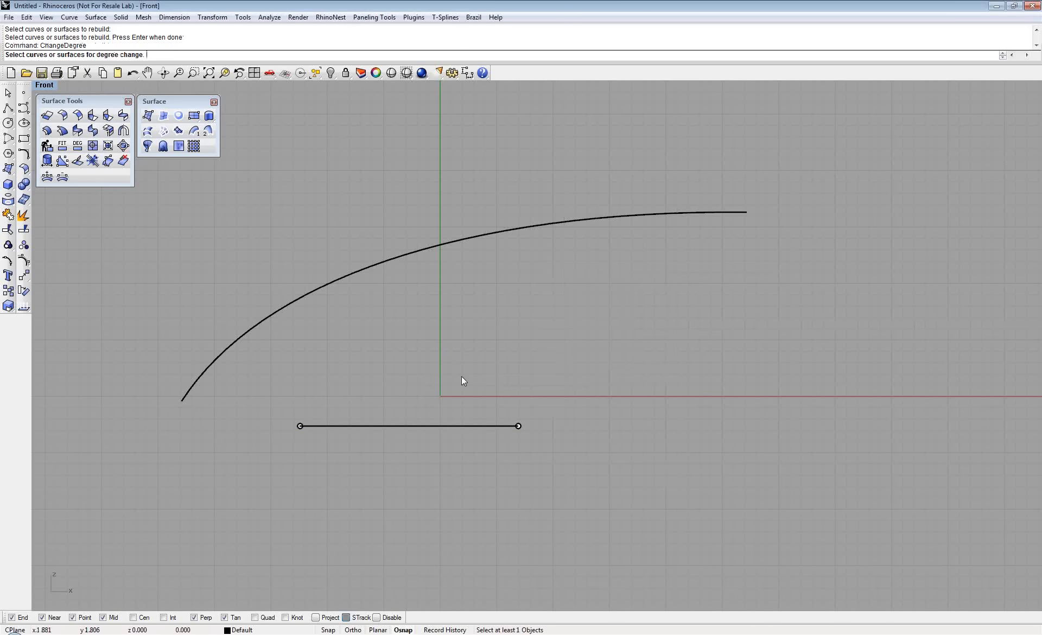
{"action": "left_click", "coordinate": [444, 426]}
{"action": "key", "text": "Return"}
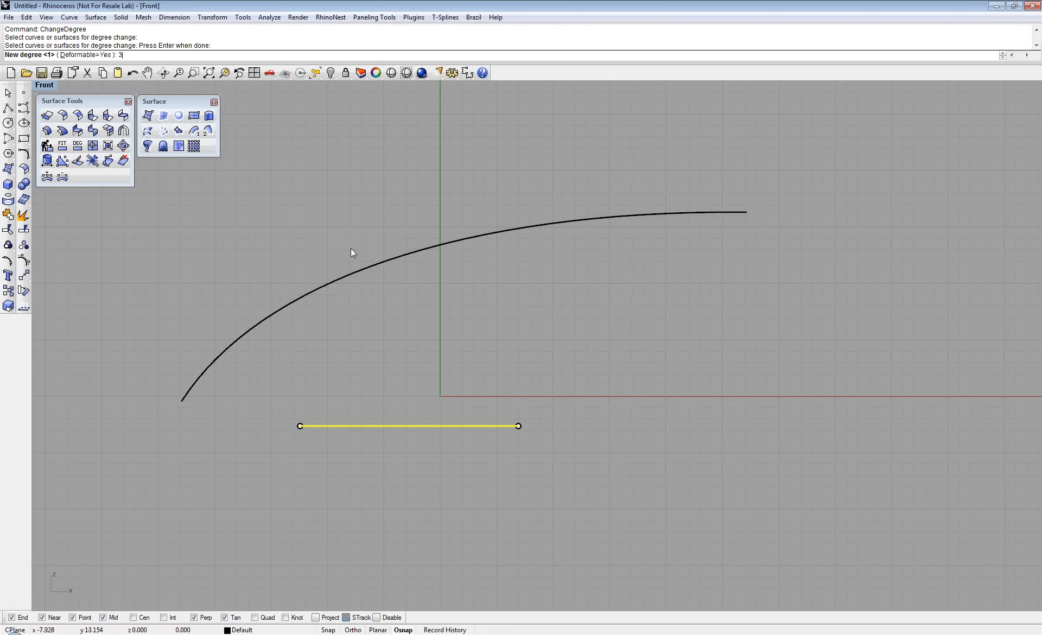
{"action": "type", "text": "3"}
{"action": "key", "text": "Return"}
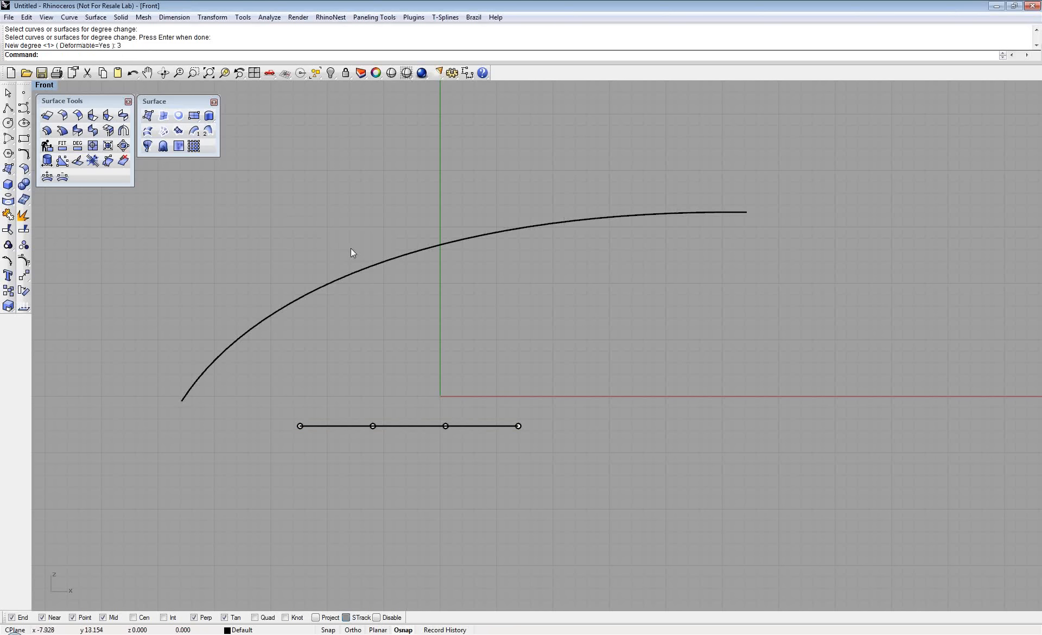
Raise the line's two middle control points together to bend it into a symmetrical arch below the long curve
{"action": "left_click_drag", "start_coordinate": [345, 395], "coordinate": [474, 464]}
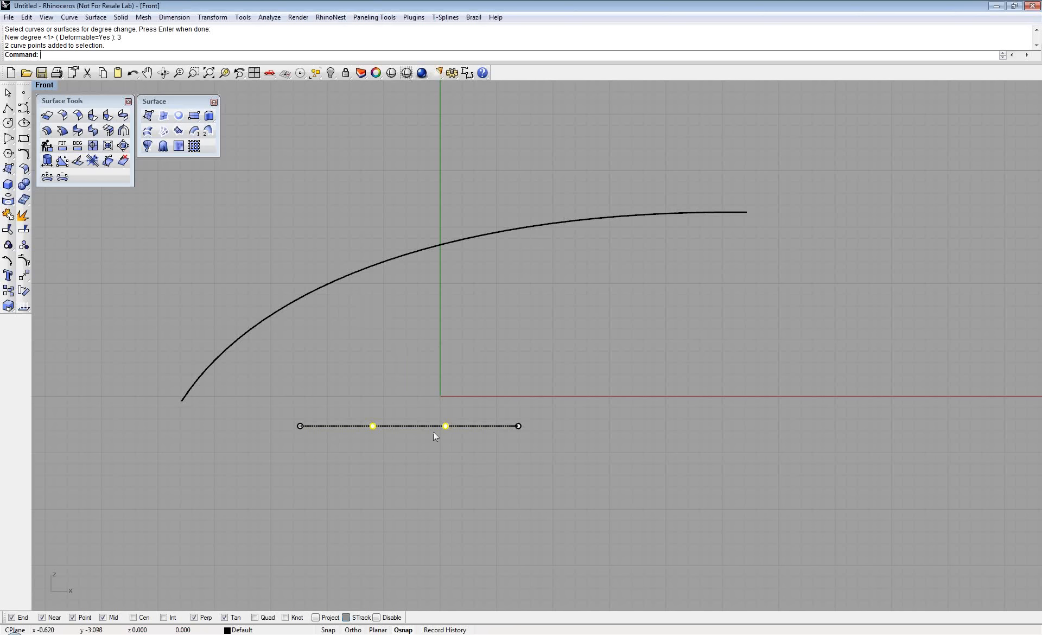
{"action": "left_click_drag", "start_coordinate": [373, 425], "coordinate": [373, 321]}
{"action": "scroll", "coordinate": [408, 368], "scroll_direction": "up", "scroll_amount": 2}
{"action": "scroll", "coordinate": [409, 371], "scroll_direction": "up", "scroll_amount": 2}
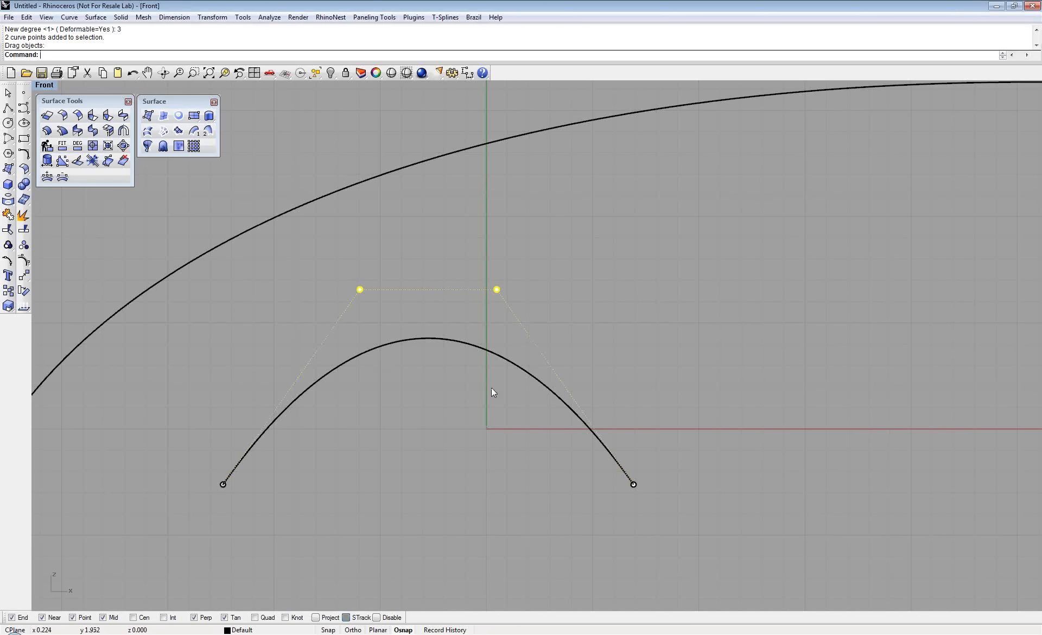
Check the small arch for removable interior knots with the RemoveKnot command, without removing any
{"action": "type", "text": "Remo"}
{"action": "type", "text": "veKnot"}
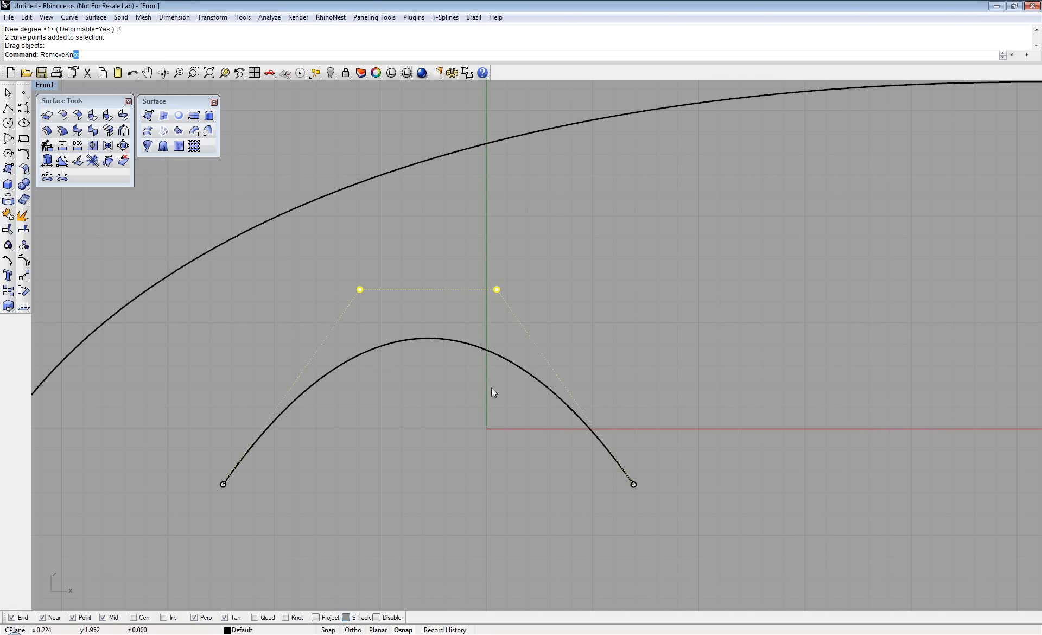
{"action": "key", "text": "Return"}
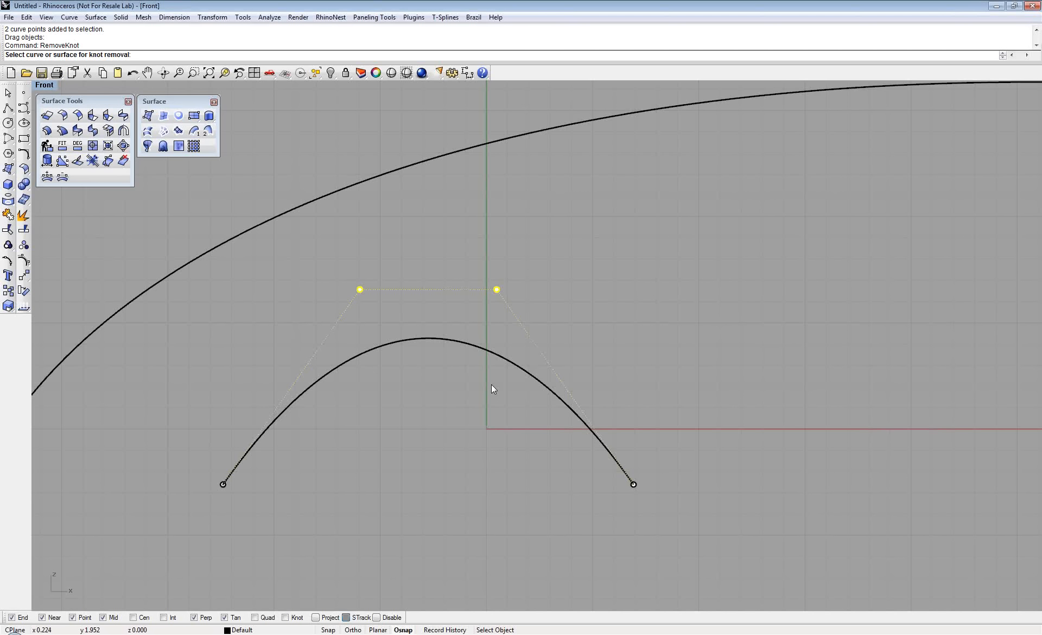
{"action": "left_click", "coordinate": [481, 348]}
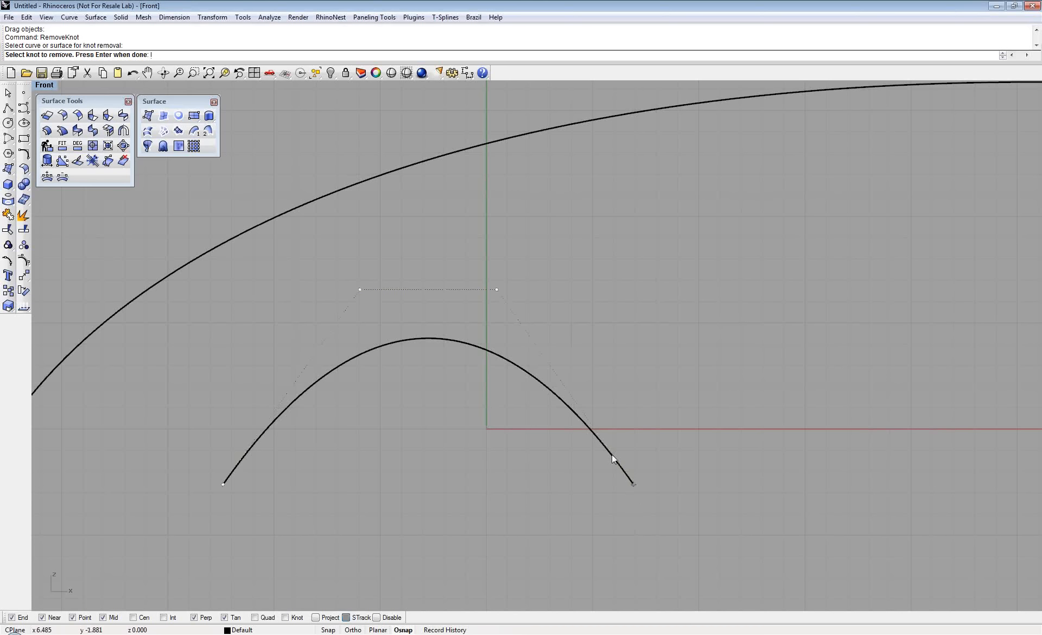
{"action": "key", "text": "Return"}
Turn off the small arch's control points and inspect its knots again with RemoveKnot
{"action": "key", "text": "F11"}
{"action": "right_click", "coordinate": [377, 46]}
{"action": "left_click", "coordinate": [411, 80]}
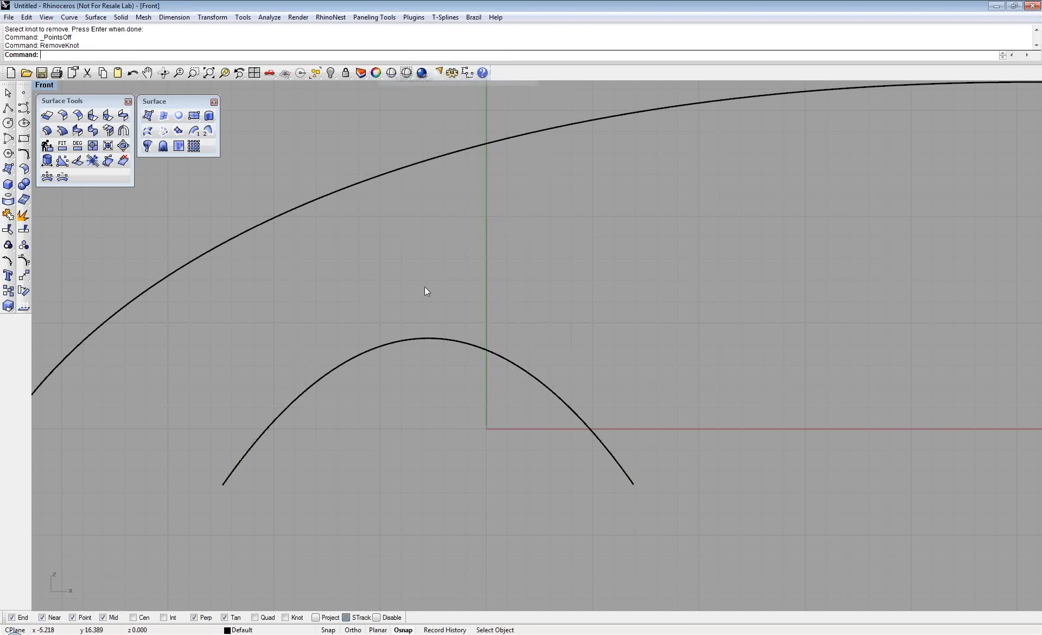
{"action": "left_click", "coordinate": [432, 340]}
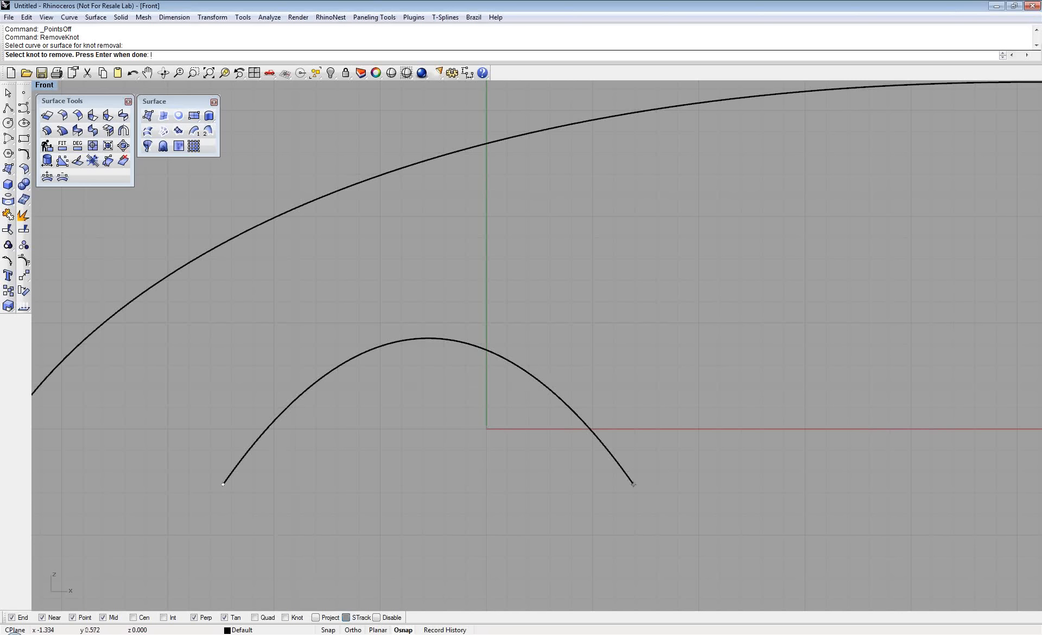
{"action": "key", "text": "Escape"}
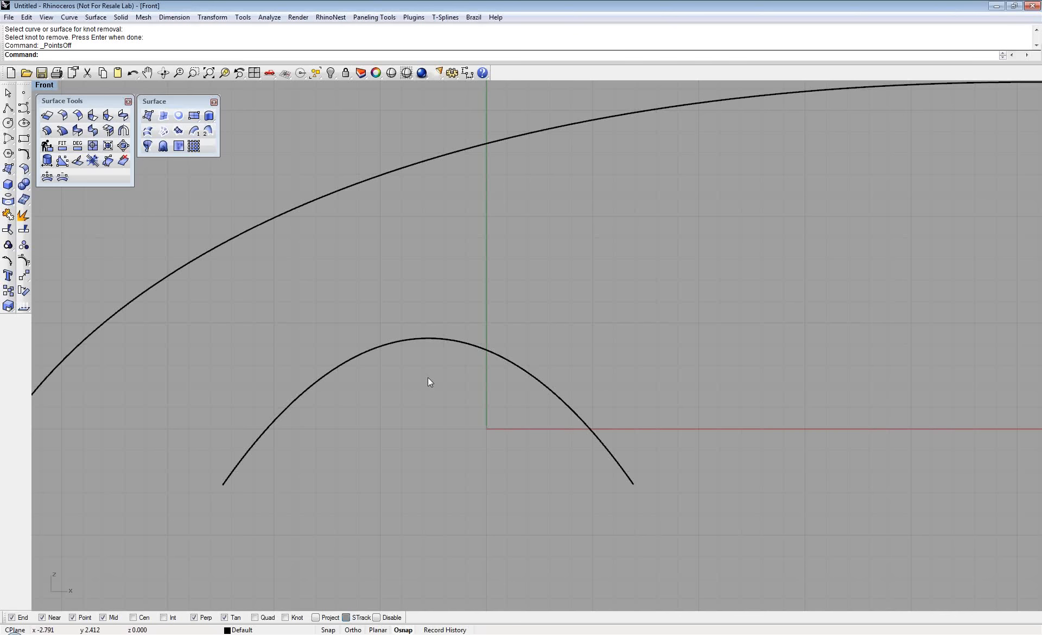
Spread the arch's two upper control points horizontally about its midpoint with Scale1D by a factor of about 2.5, and raise them
{"action": "scroll", "coordinate": [428, 382], "scroll_direction": "down", "scroll_amount": 3}
{"action": "right_click_drag", "start_coordinate": [465, 335], "coordinate": [460, 366]}
{"action": "left_click", "coordinate": [458, 348]}
{"action": "key", "text": "F10"}
{"action": "left_click_drag", "start_coordinate": [393, 281], "coordinate": [584, 343]}
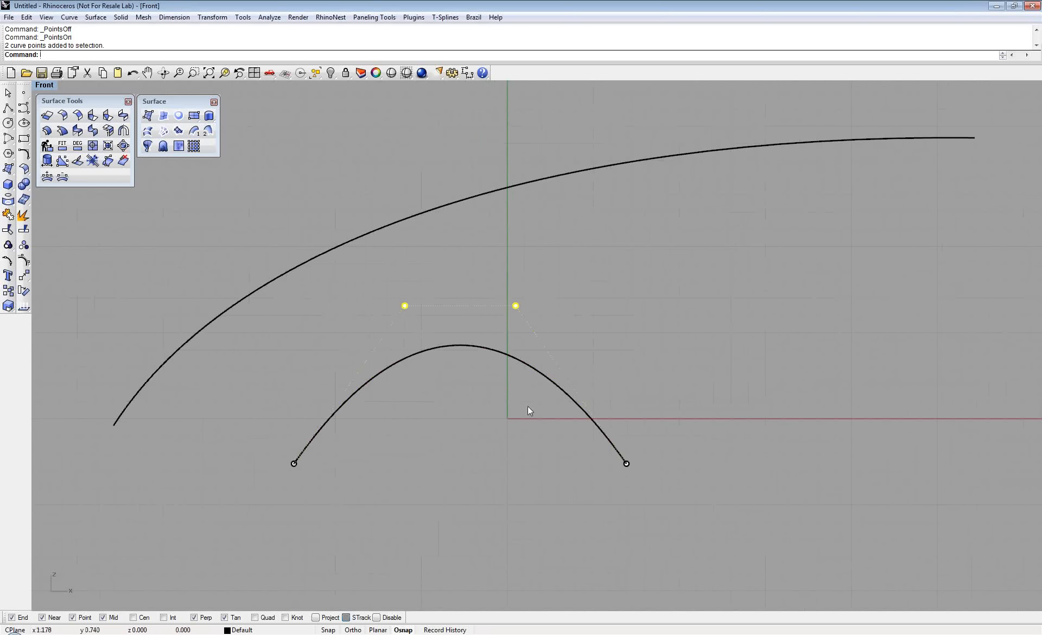
{"action": "type", "text": "Scale"}
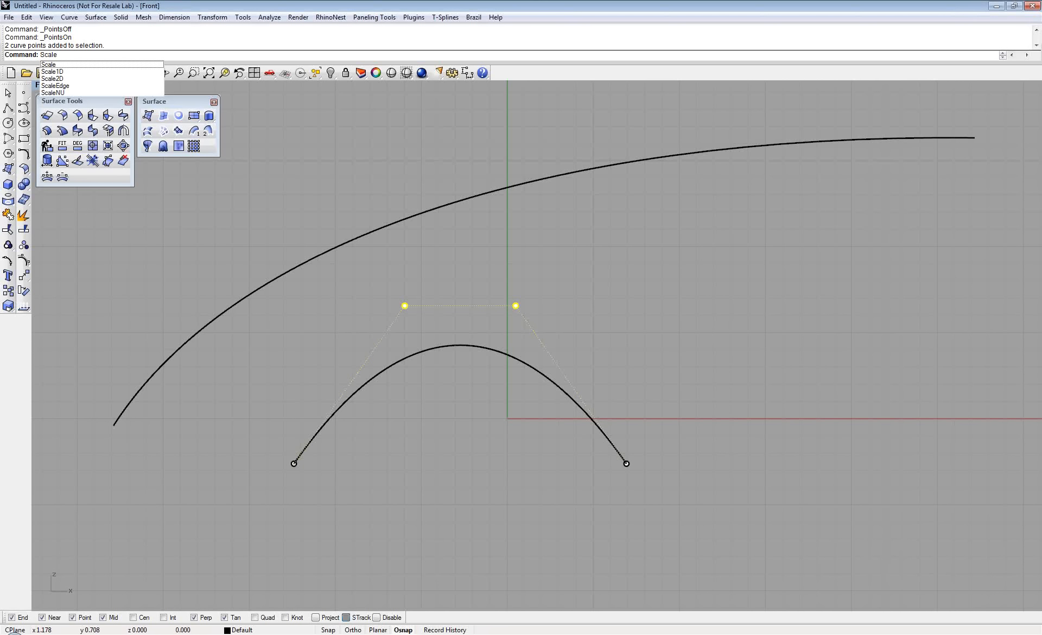
{"action": "type", "text": "1D"}
{"action": "key", "text": "Return"}
{"action": "left_click", "coordinate": [457, 344]}
{"action": "left_click", "coordinate": [323, 345]}
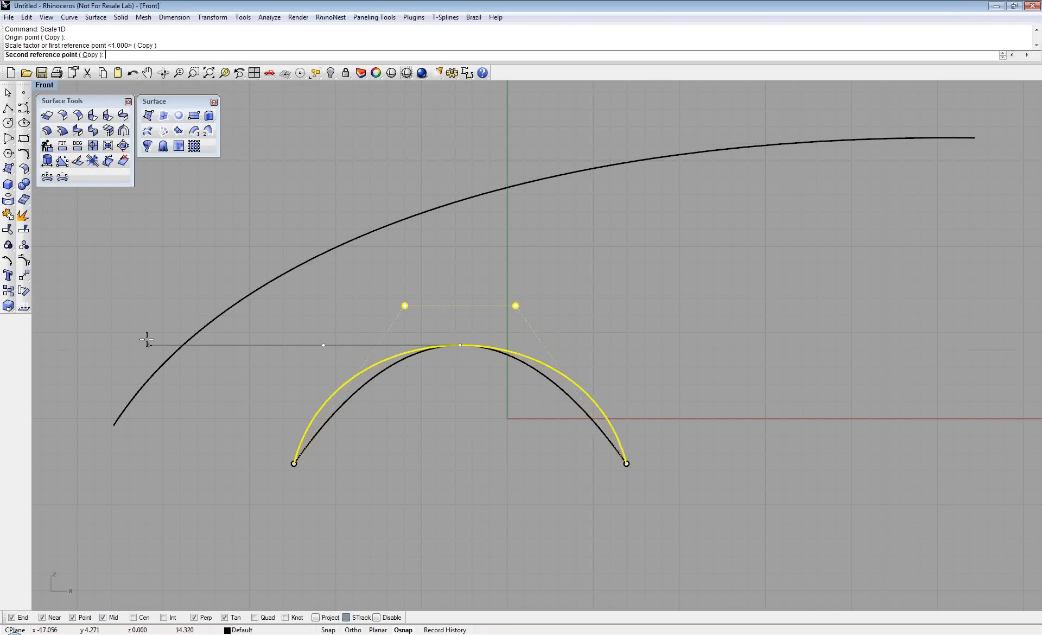
{"action": "left_click", "coordinate": [118, 340]}
{"action": "left_click_drag", "start_coordinate": [321, 304], "coordinate": [321, 228]}
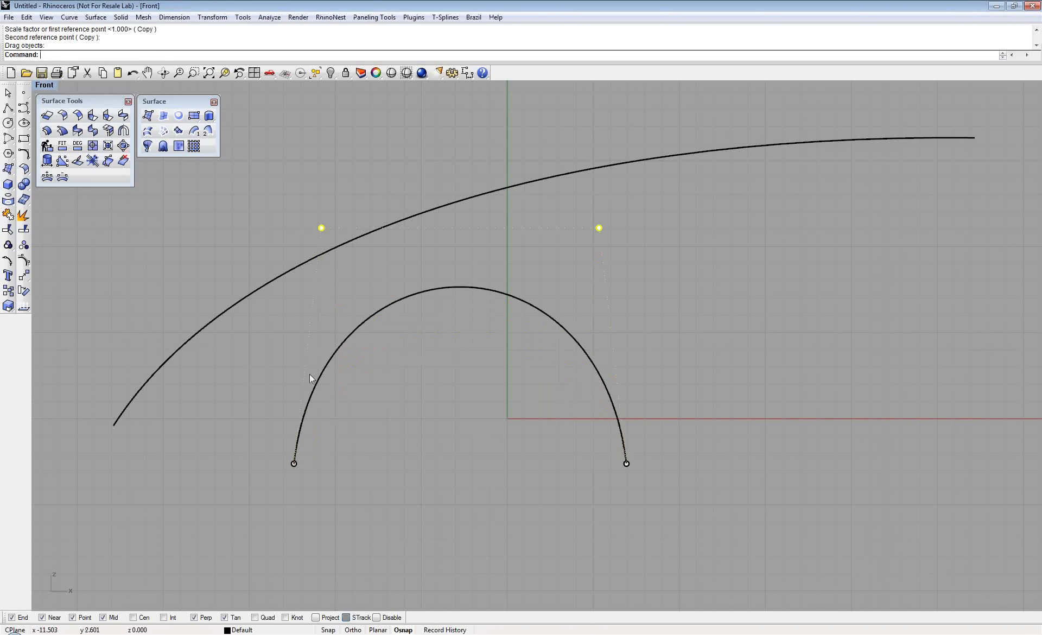
Bring the arch's two end control points slightly closer together with a horizontal Scale1D about the arch's midpoint
{"action": "scroll", "coordinate": [307, 387], "scroll_direction": "down", "scroll_amount": 3}
{"action": "right_click_drag", "start_coordinate": [308, 386], "coordinate": [264, 412]}
{"action": "left_click_drag", "start_coordinate": [228, 434], "coordinate": [499, 488]}
{"action": "right_click", "coordinate": [455, 429]}
{"action": "left_click", "coordinate": [364, 345]}
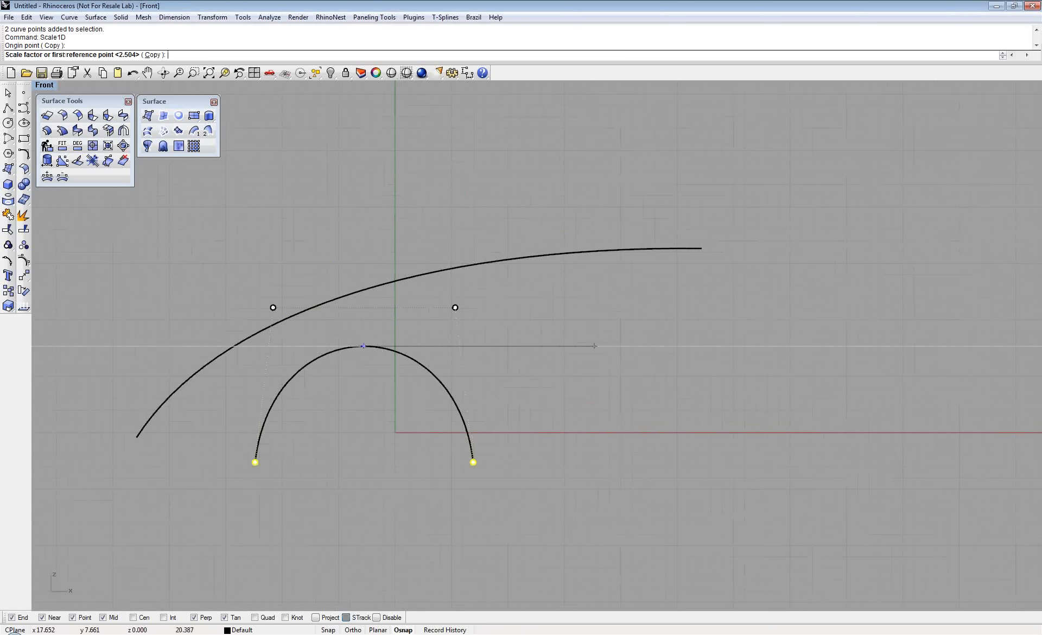
{"action": "left_click", "coordinate": [595, 345]}
{"action": "left_click", "coordinate": [576, 345]}
Lower the arch's two upper control points slightly and turn off its control points
{"action": "left_click_drag", "start_coordinate": [241, 276], "coordinate": [510, 325]}
{"action": "left_click_drag", "start_coordinate": [454, 308], "coordinate": [456, 320]}
{"action": "key", "text": "Escape"}
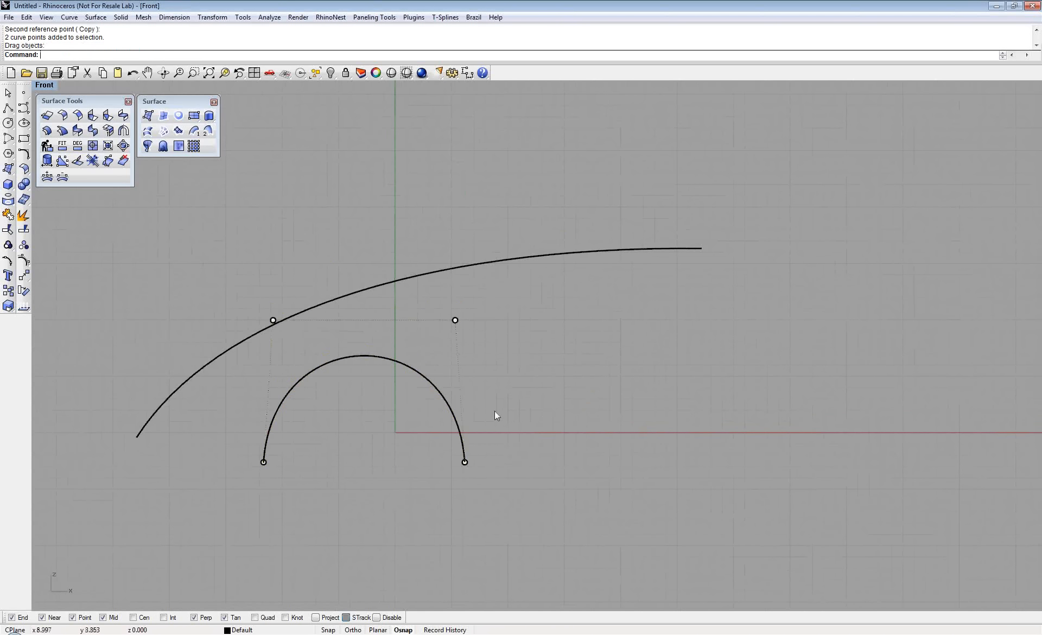
{"action": "key", "text": "F11"}
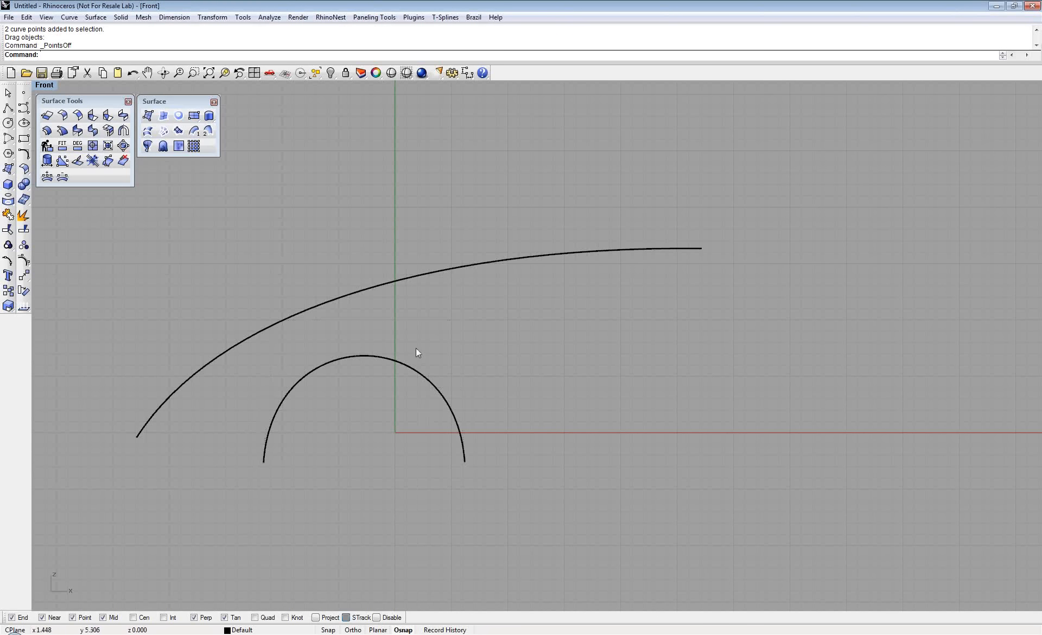
Switch from the maximized Front view to a maximized Perspective view framing both curves
{"action": "right_click_drag", "start_coordinate": [416, 348], "coordinate": [427, 356]}
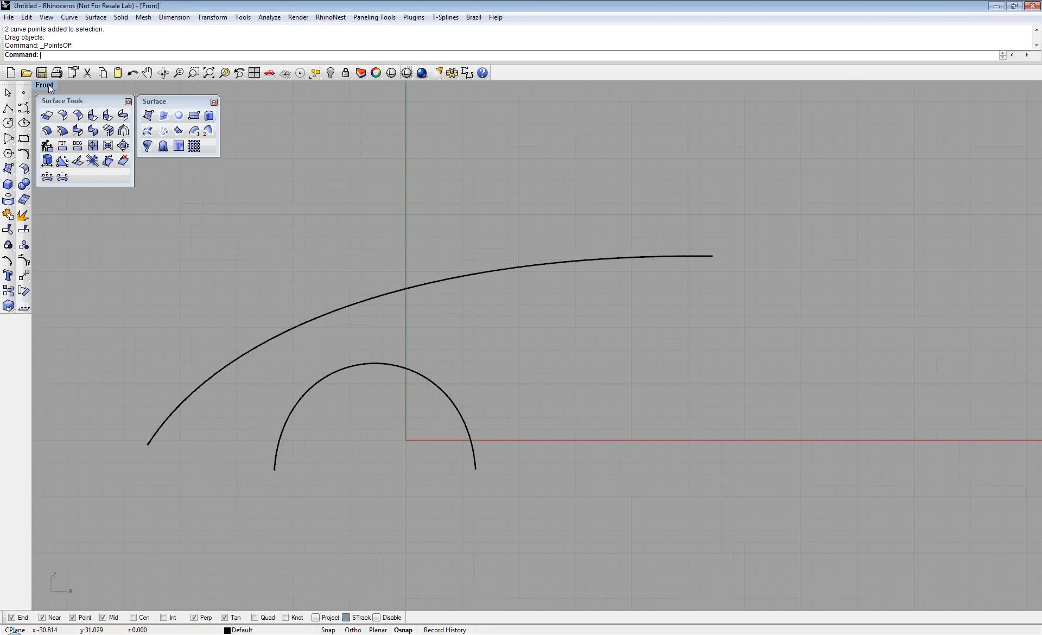
{"action": "double_click", "coordinate": [48, 84]}
{"action": "left_click", "coordinate": [573, 86]}
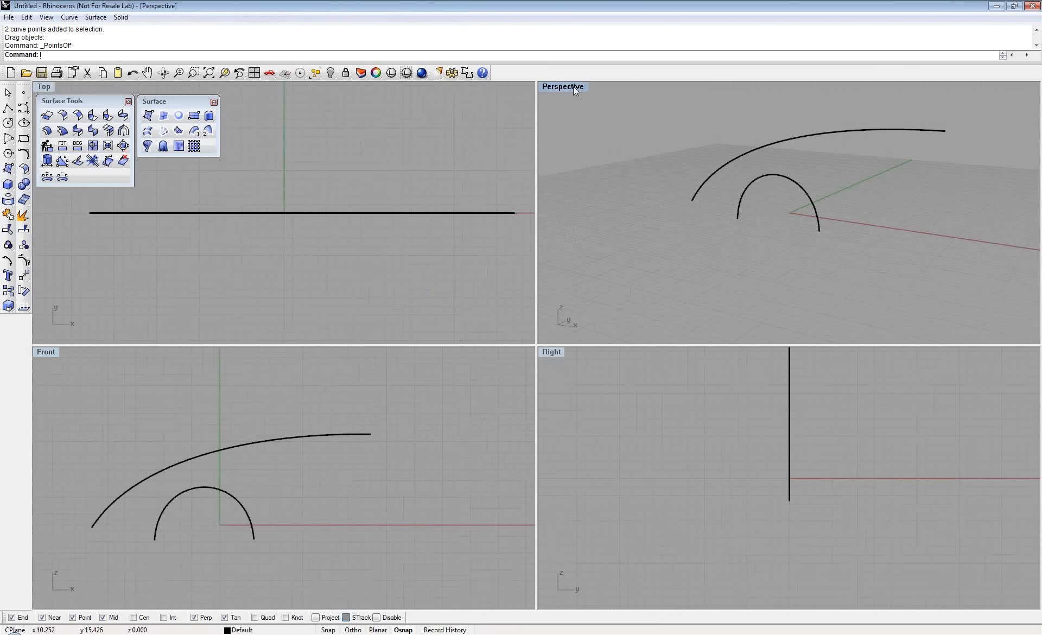
{"action": "double_click", "coordinate": [573, 86]}
{"action": "right_click_drag", "start_coordinate": [574, 123], "coordinate": [472, 332], "text": "shift"}
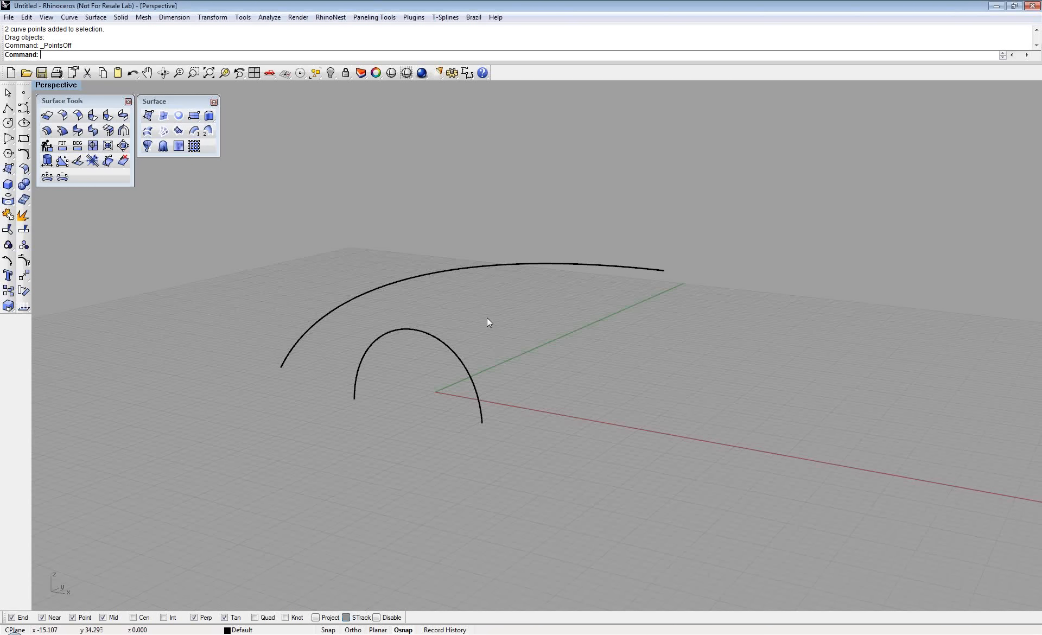
Move the small arch about 4.2 units in the negative Y direction, in front of the long curve, and deselect it
{"action": "right_click_drag", "start_coordinate": [486, 317], "coordinate": [487, 337]}
{"action": "scroll", "coordinate": [469, 335], "scroll_direction": "up", "scroll_amount": 4}
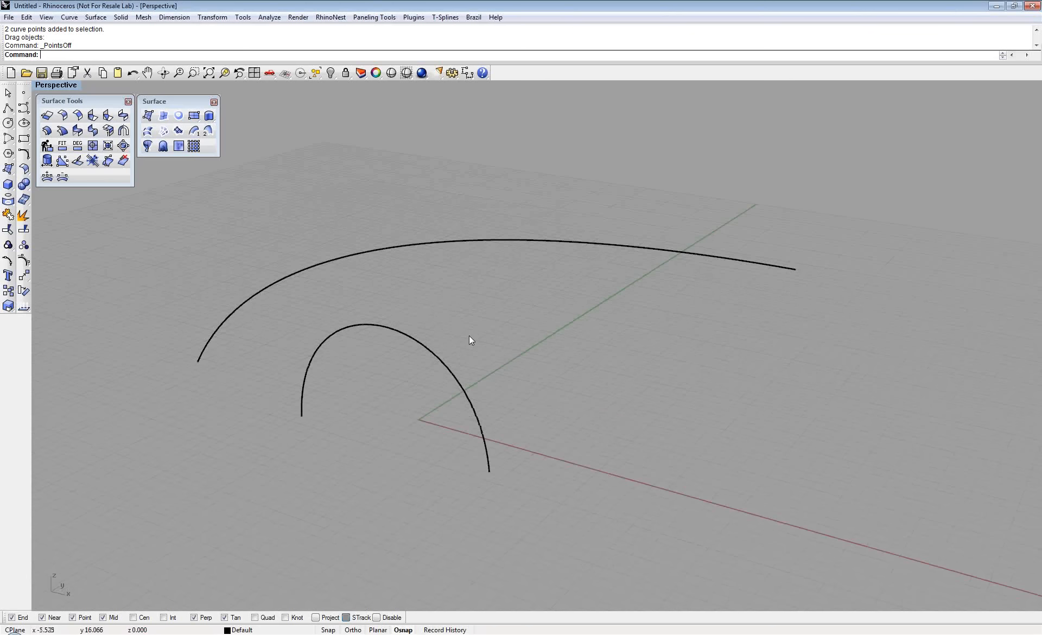
{"action": "right_click_drag", "start_coordinate": [469, 335], "coordinate": [489, 313]}
{"action": "right_click_drag", "start_coordinate": [491, 205], "coordinate": [411, 240]}
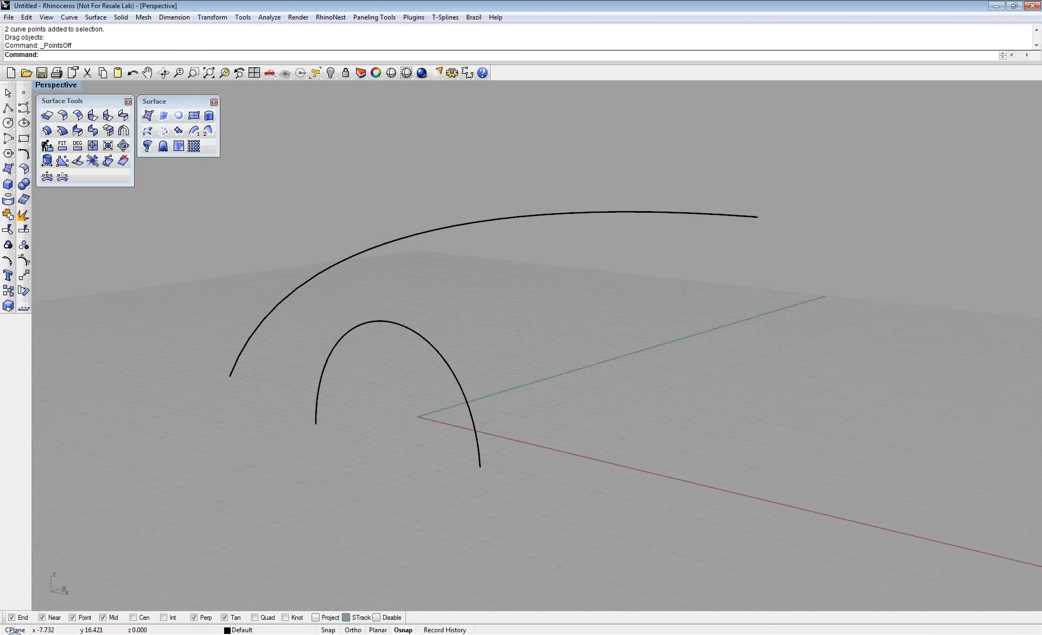
{"action": "right_click_drag", "start_coordinate": [434, 326], "coordinate": [448, 368]}
{"action": "left_click", "coordinate": [449, 368]}
{"action": "left_click_drag", "start_coordinate": [444, 367], "coordinate": [411, 379]}
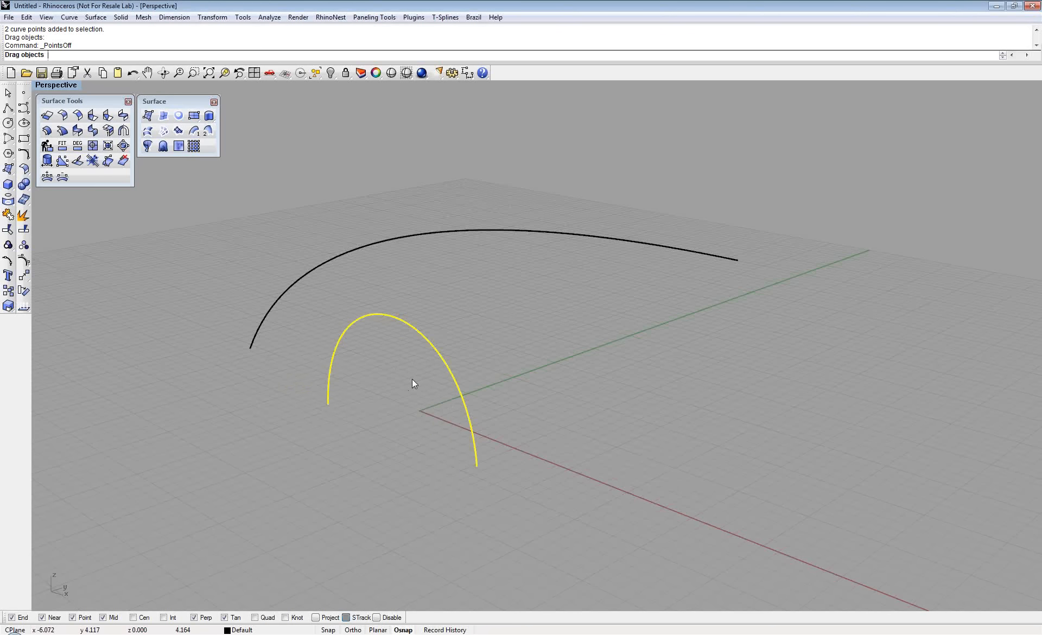
{"action": "right_click_drag", "start_coordinate": [411, 379], "coordinate": [465, 358]}
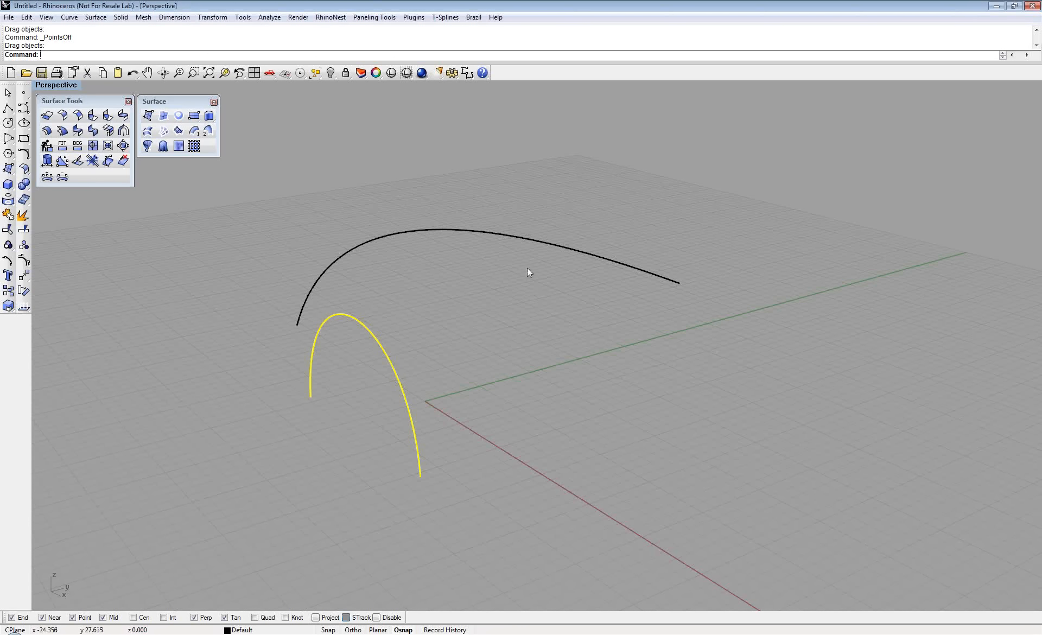
{"action": "right_click_drag", "start_coordinate": [526, 268], "coordinate": [71, 95]}
{"action": "key", "text": "Escape"}
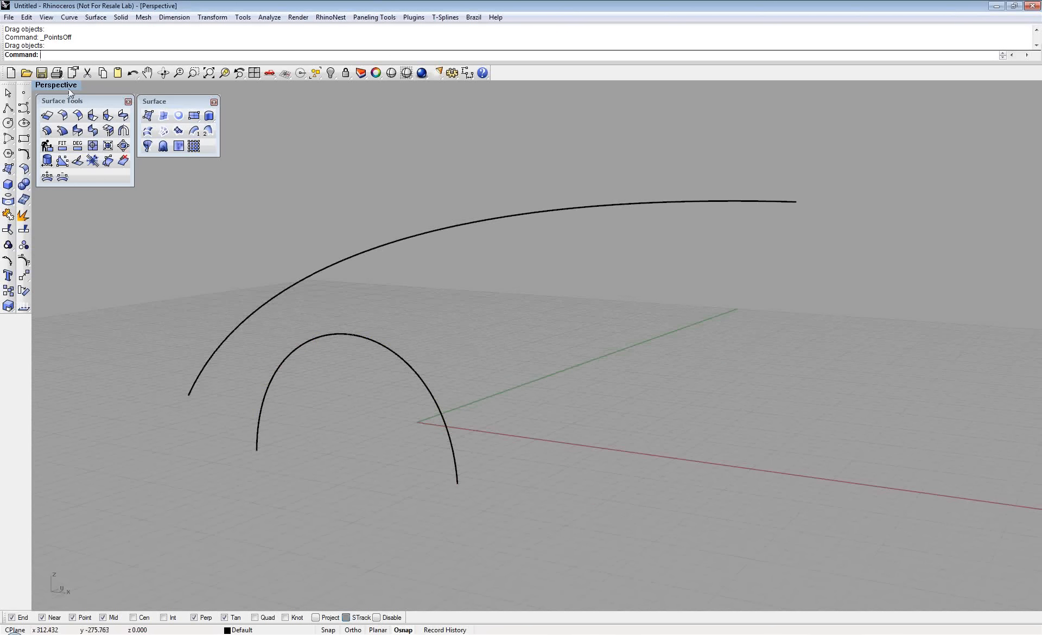
Restore the four-view layout and draw a single-segment polyline from the small arch's midpoint perpendicular to the long curve
{"action": "double_click", "coordinate": [59, 85]}
{"action": "right_click_drag", "start_coordinate": [730, 205], "coordinate": [651, 201], "text": "shift"}
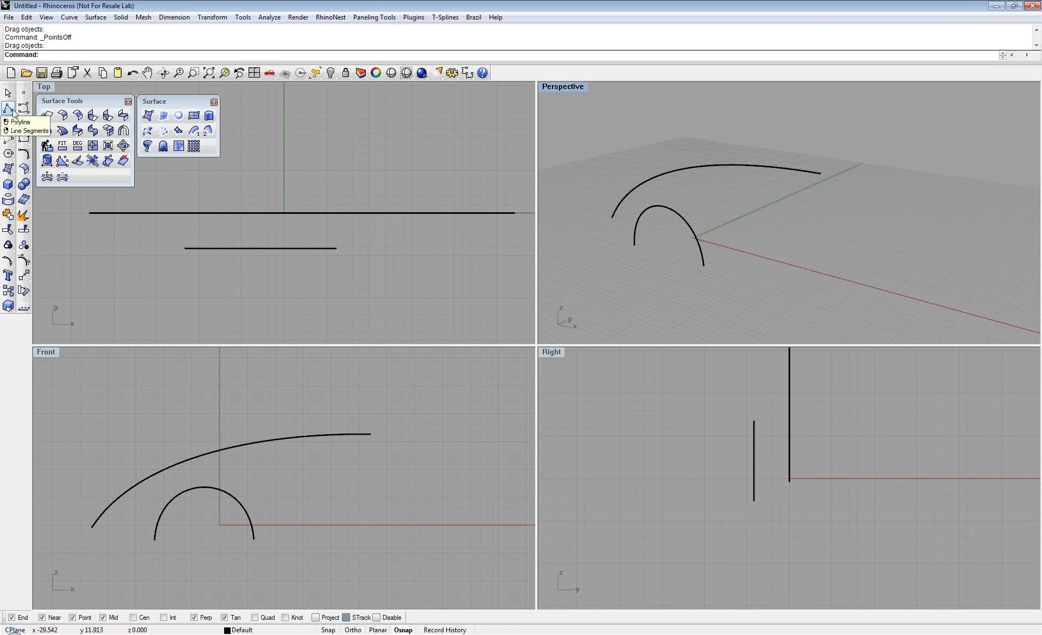
{"action": "left_click", "coordinate": [12, 110]}
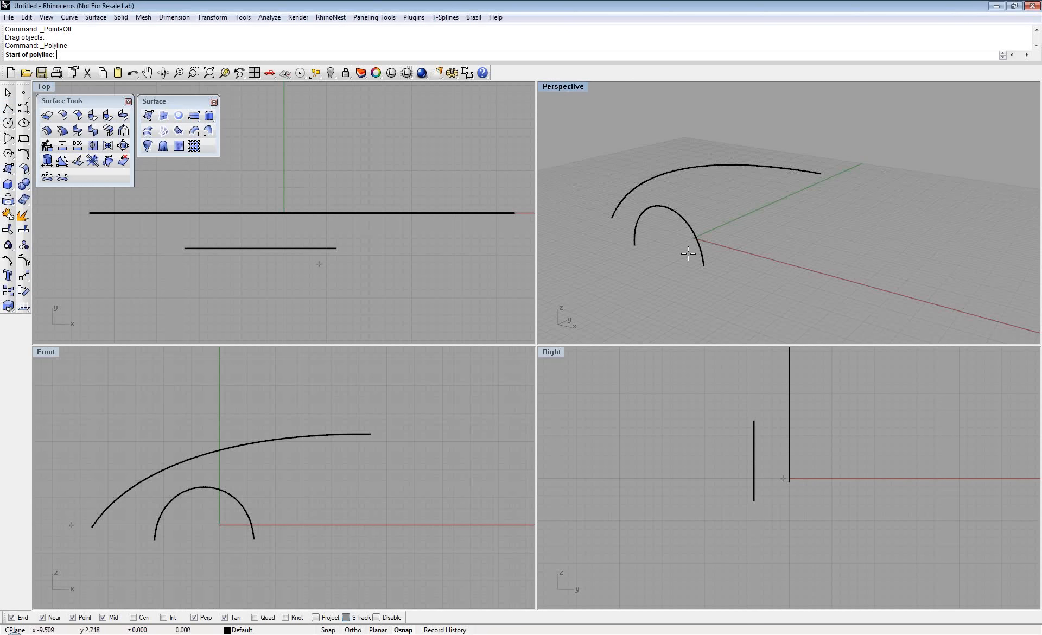
{"action": "scroll", "coordinate": [683, 244], "scroll_direction": "up", "scroll_amount": 4}
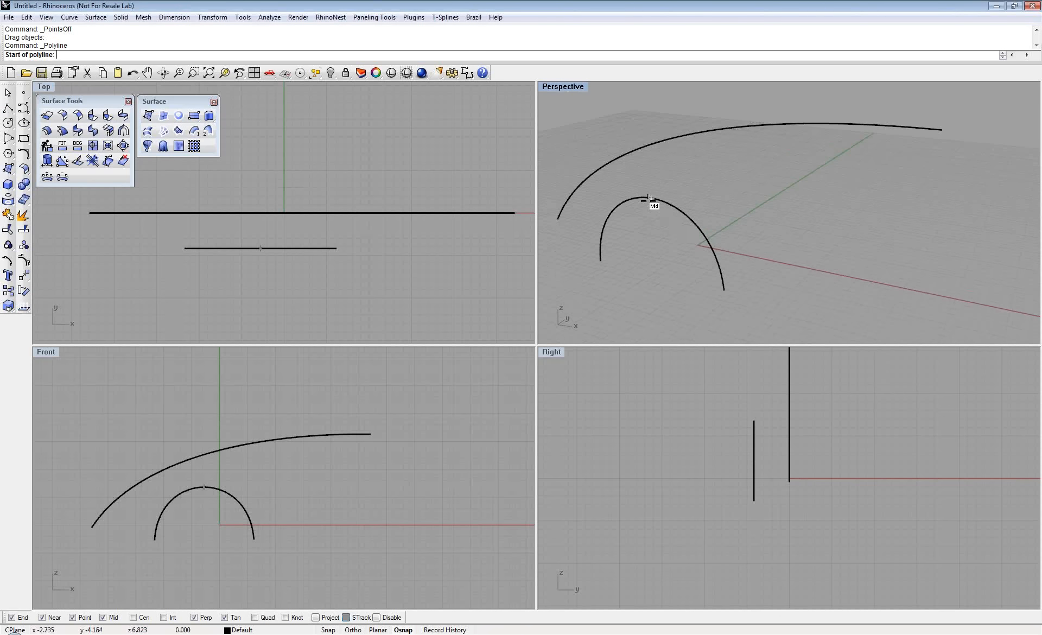
{"action": "left_click", "coordinate": [649, 198]}
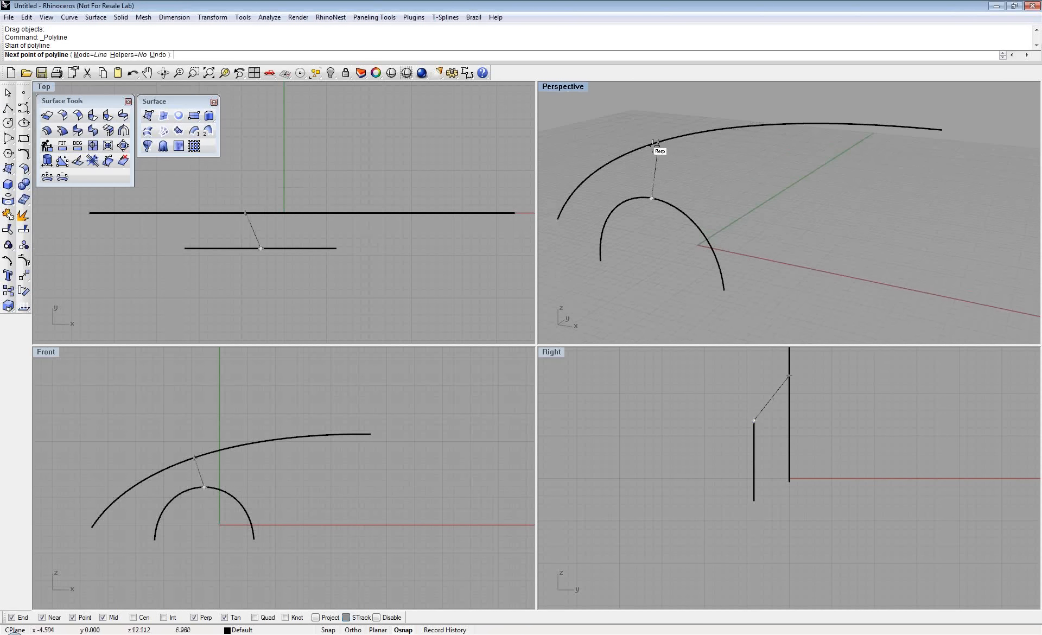
{"action": "left_click", "coordinate": [652, 143]}
{"action": "key", "text": "Return"}
{"action": "mouse_move", "coordinate": [687, 210]}
{"action": "right_mouse_down"}
{"action": "mouse_move", "coordinate": [769, 179]}
{"action": "mouse_move", "coordinate": [697, 212]}
{"action": "right_mouse_up"}
Draw a polyline in the Front view from the arch's midpoint horizontally to directly below the long curve's upper end
{"action": "right_click", "coordinate": [239, 479]}
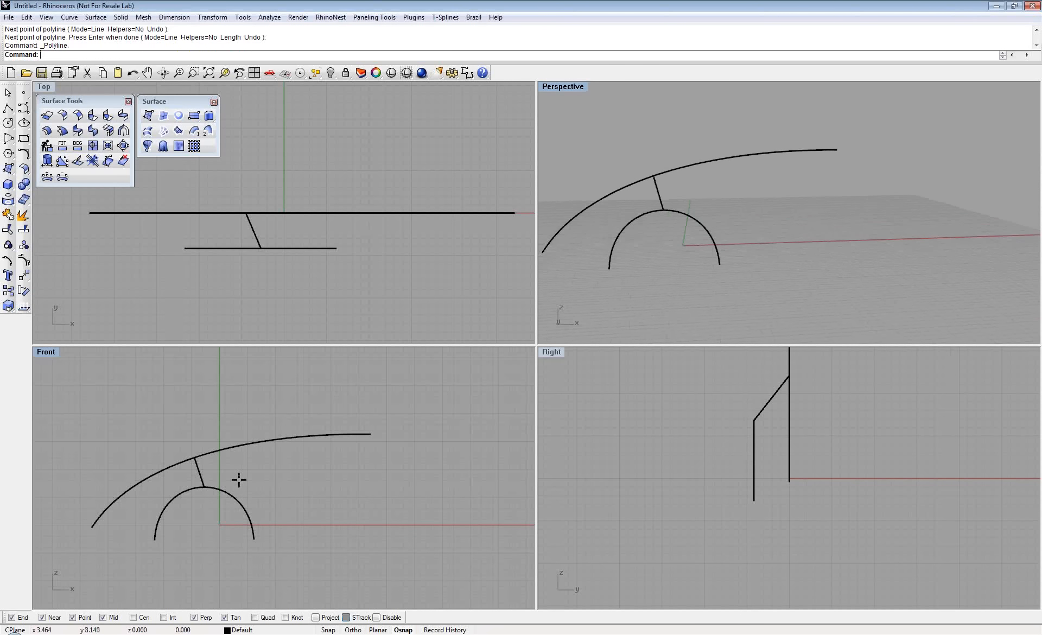
{"action": "left_click", "coordinate": [204, 486]}
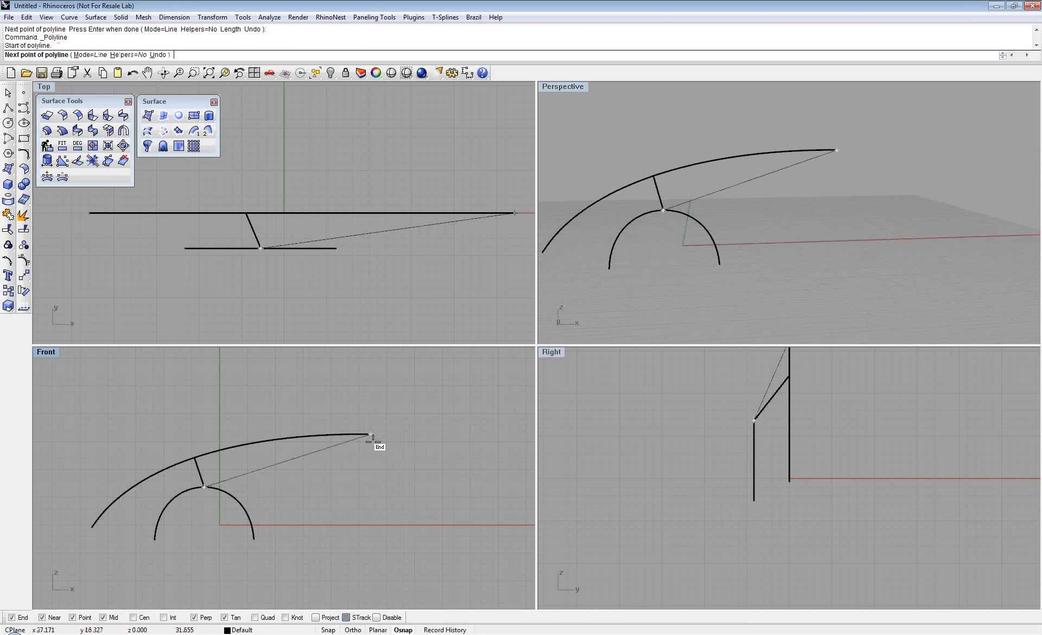
{"action": "left_click", "coordinate": [370, 487]}
{"action": "right_click", "coordinate": [373, 485]}
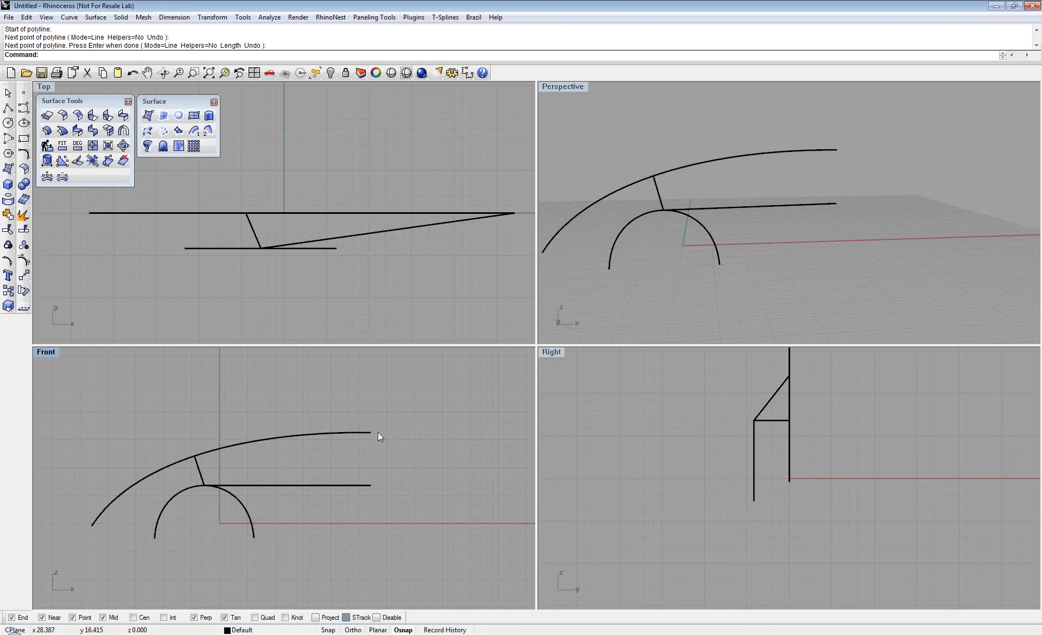
Draw a polyline in the Front view from the long curve's upper end straight down to the far end of the horizontal line
{"action": "right_click", "coordinate": [330, 502]}
{"action": "left_click", "coordinate": [371, 433]}
{"action": "left_click", "coordinate": [370, 485]}
{"action": "right_click", "coordinate": [374, 484]}
Draw a second polyline from that corner down to the level of the arch's lower ends, directly below the long curve's end
{"action": "right_click_drag", "start_coordinate": [780, 200], "coordinate": [646, 200]}
{"action": "right_click", "coordinate": [376, 497]}
{"action": "left_click", "coordinate": [371, 486]}
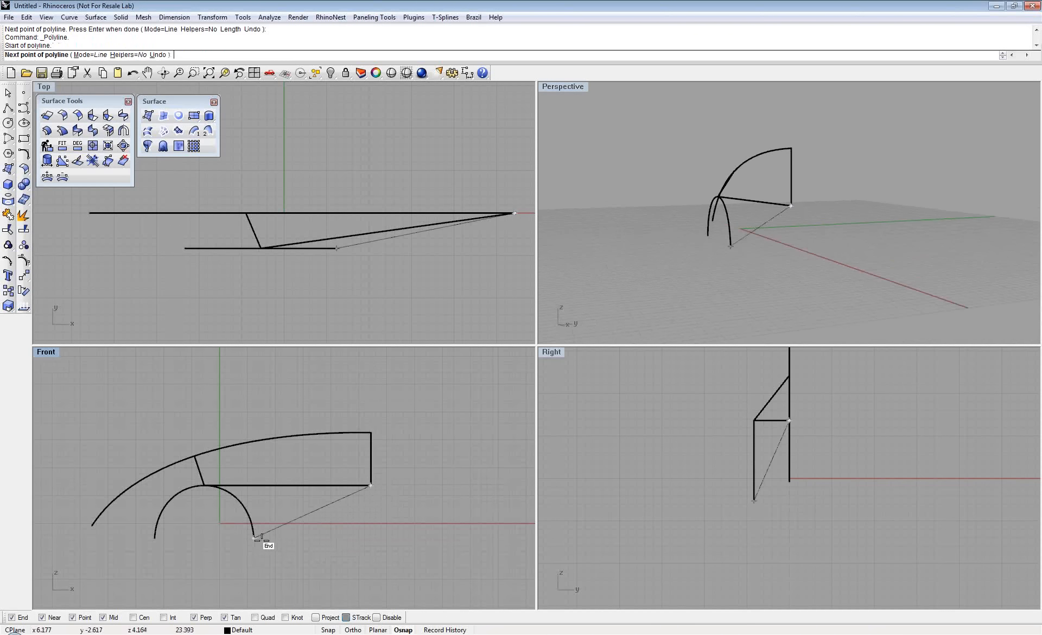
{"action": "left_click", "coordinate": [362, 535]}
{"action": "key", "text": "Return"}
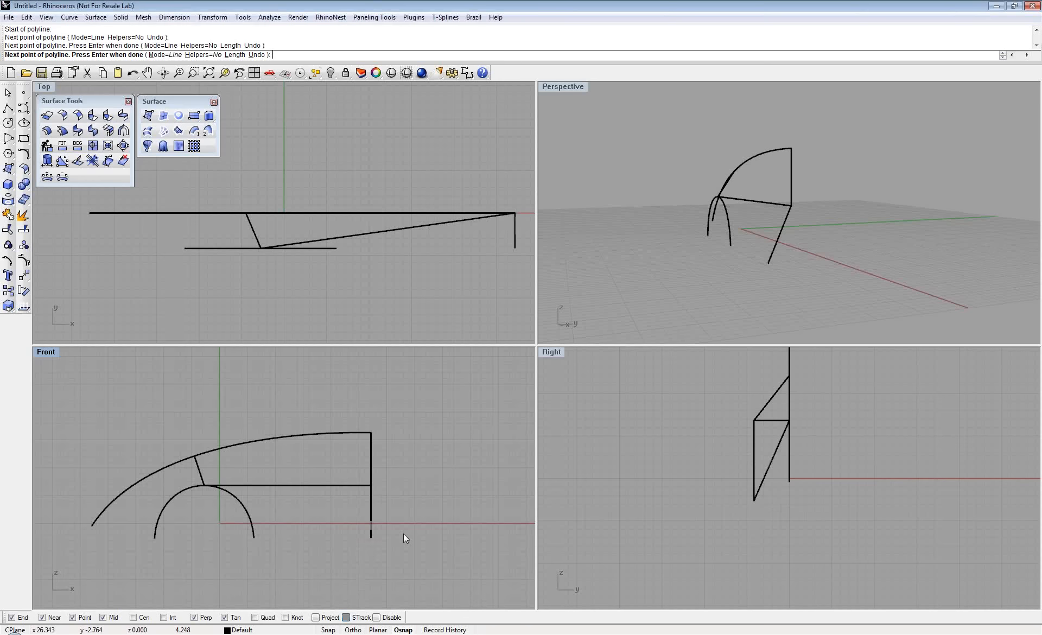
Select the horizontal line and both vertical end lines, turn on their control points and maximize the Perspective view
{"action": "left_click_drag", "start_coordinate": [340, 464], "coordinate": [340, 464]}
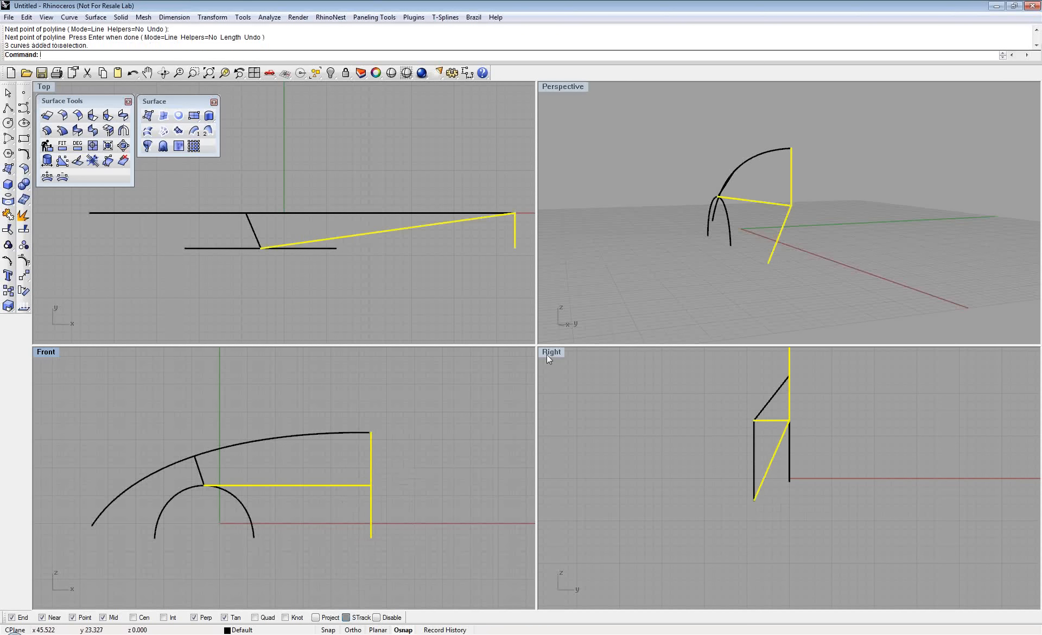
{"action": "right_click_drag", "start_coordinate": [415, 287], "coordinate": [383, 276]}
{"action": "right_click_drag", "start_coordinate": [776, 217], "coordinate": [740, 155]}
{"action": "key", "text": "F10"}
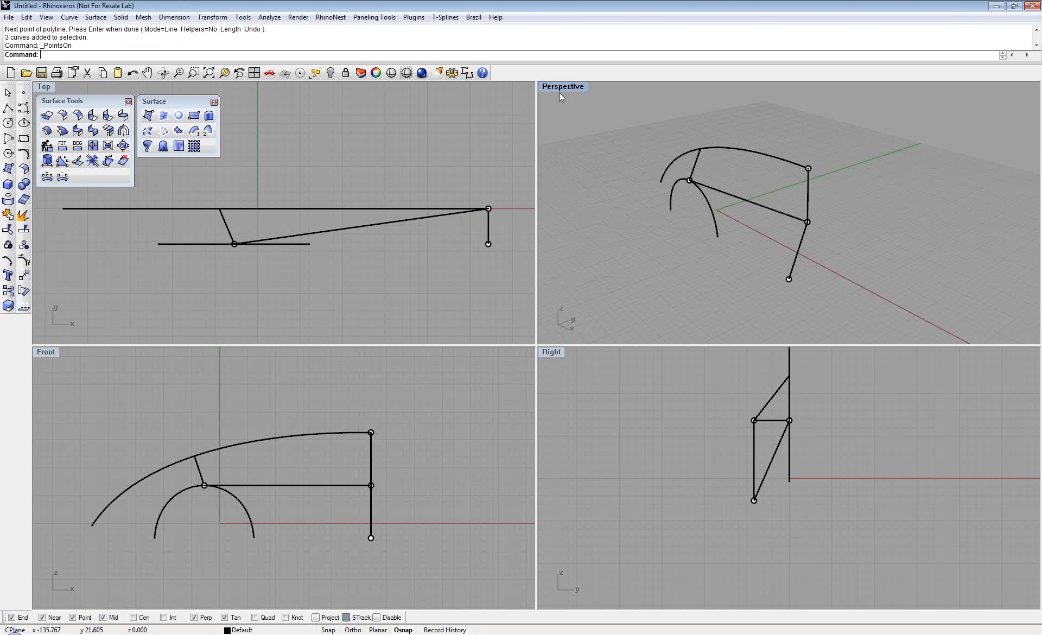
{"action": "double_click", "coordinate": [559, 92]}
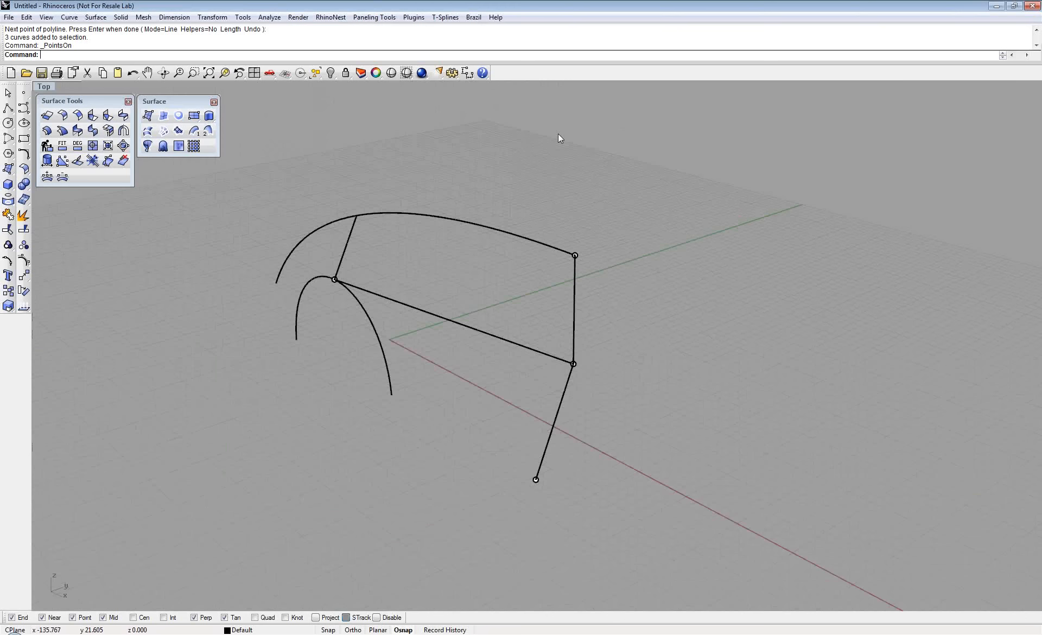
Move the end line's lowest point back toward the long curve's plane and raise the corner point shared by the three lines
{"action": "right_click_drag", "start_coordinate": [557, 133], "coordinate": [551, 400]}
{"action": "left_click_drag", "start_coordinate": [506, 473], "coordinate": [564, 452]}
{"action": "right_click_drag", "start_coordinate": [563, 452], "coordinate": [545, 347]}
{"action": "left_click_drag", "start_coordinate": [545, 301], "coordinate": [546, 210]}
{"action": "right_click_drag", "start_coordinate": [537, 217], "coordinate": [605, 233]}
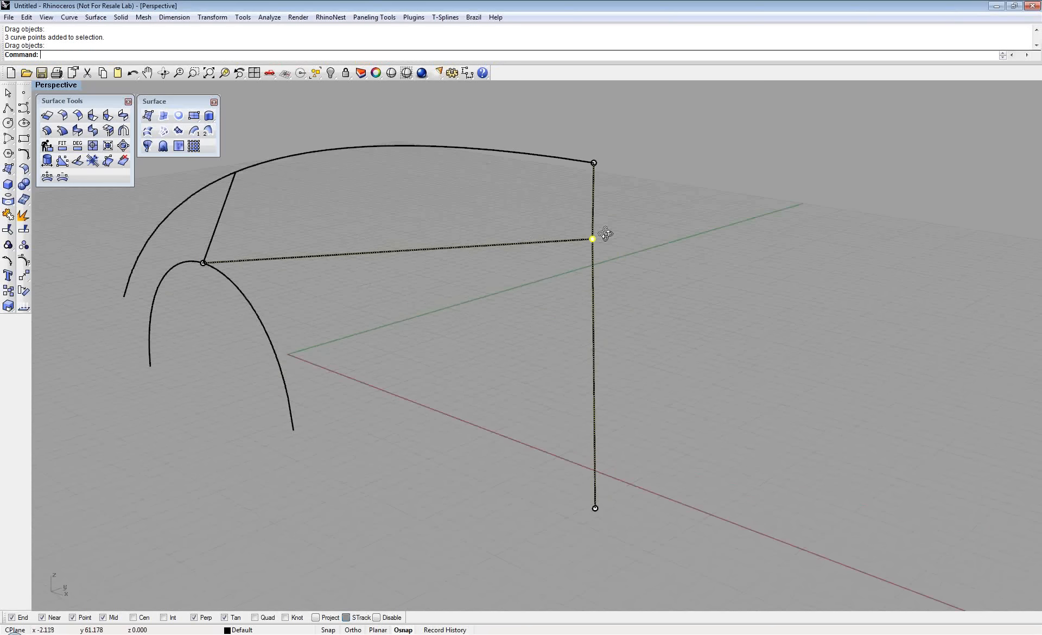
Try to shift the corner point shared by the three lines, and undo the move
{"action": "left_click_drag", "start_coordinate": [605, 233], "coordinate": [581, 235]}
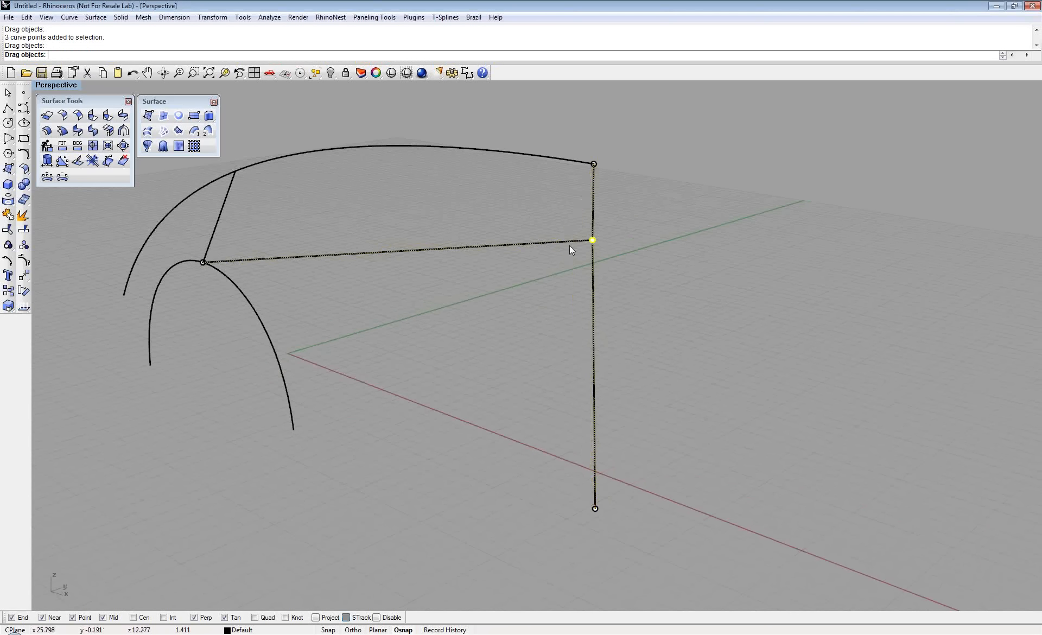
{"action": "right_click_drag", "start_coordinate": [608, 243], "coordinate": [754, 225]}
{"action": "key", "text": "ctrl+z"}
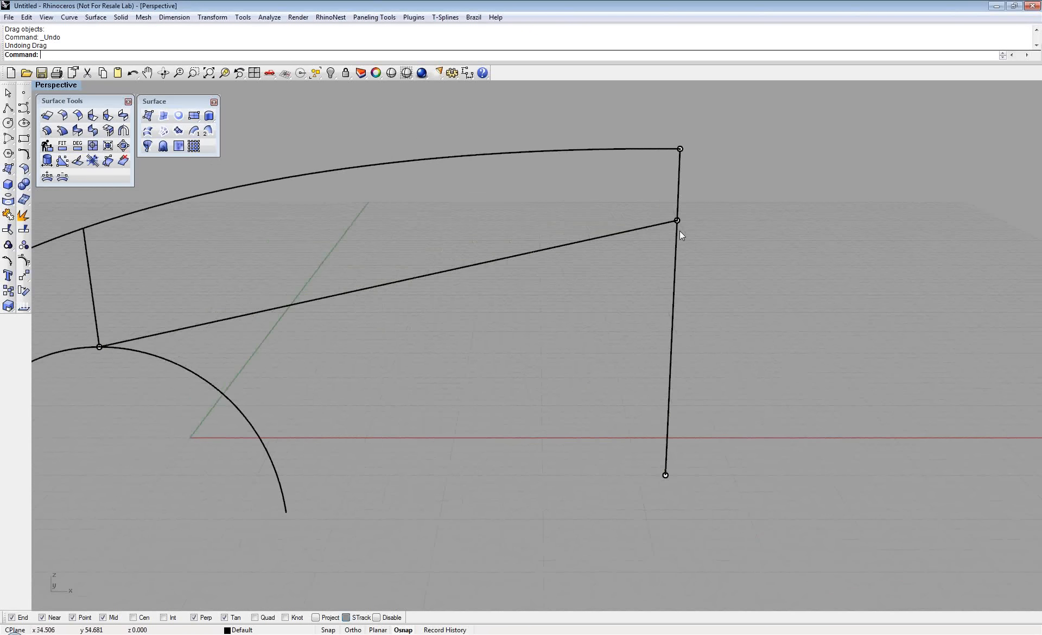
Pull the shared corner point outward from the long curve's plane in the negative Y direction and turn off the control points
{"action": "right_click_drag", "start_coordinate": [679, 230], "coordinate": [589, 255]}
{"action": "left_click_drag", "start_coordinate": [591, 277], "coordinate": [583, 329]}
{"action": "right_click_drag", "start_coordinate": [584, 328], "coordinate": [89, 96]}
{"action": "key", "text": "F11"}
Restore the four-view layout and draw a vertical polyline in the Front view from the arch's midpoint down to its lower-end level
{"action": "scroll", "coordinate": [380, 383], "scroll_direction": "up", "scroll_amount": 2}
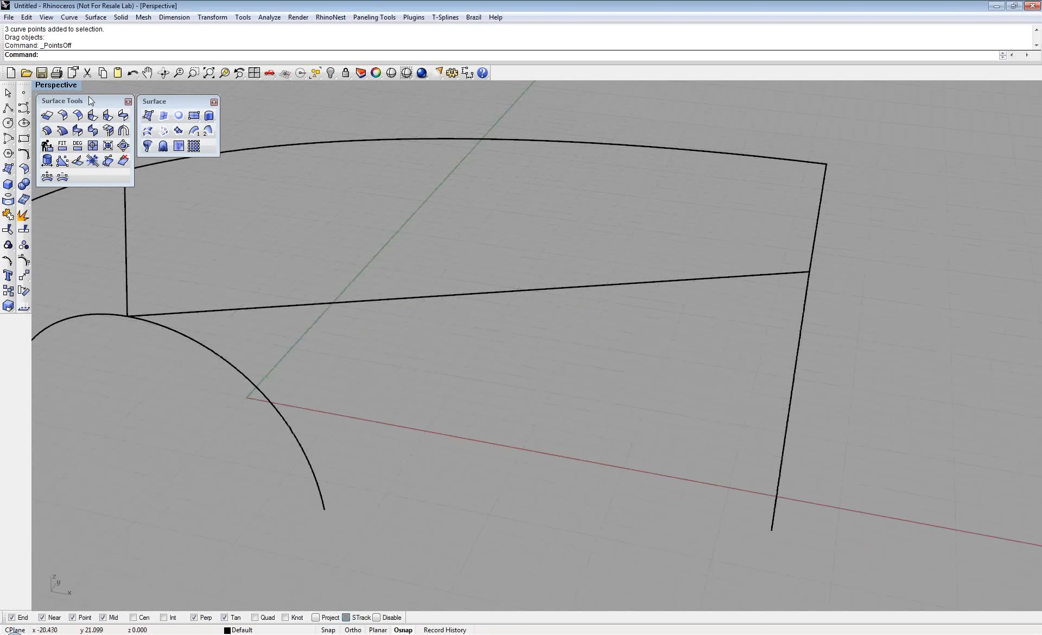
{"action": "key", "text": "ctrl+m"}
{"action": "right_click_drag", "start_coordinate": [683, 180], "coordinate": [660, 164]}
{"action": "scroll", "coordinate": [659, 164], "scroll_direction": "down", "scroll_amount": 2}
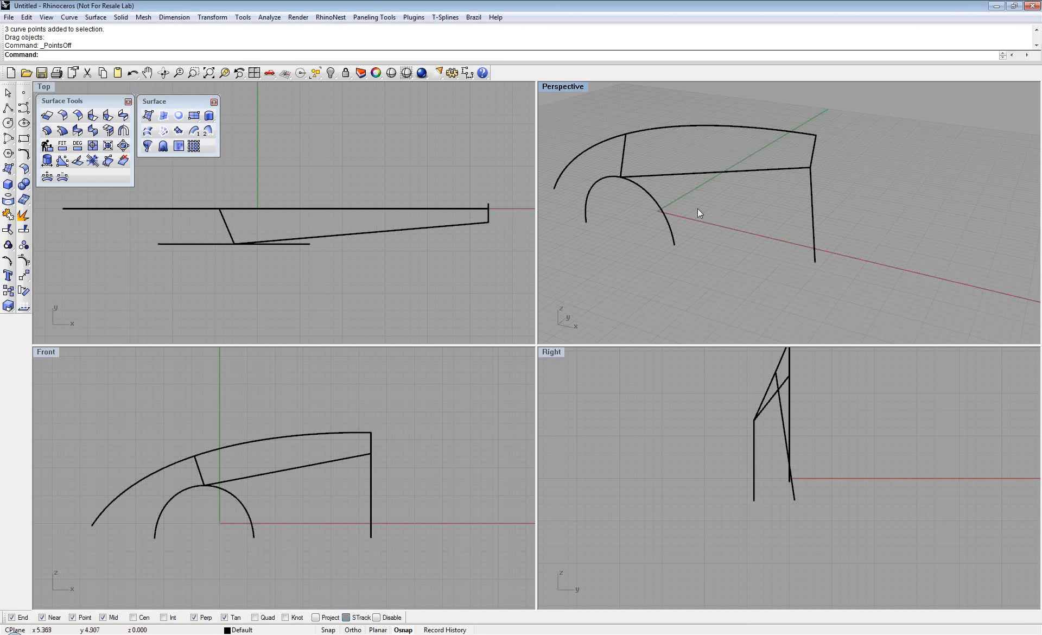
{"action": "left_click", "coordinate": [22, 110]}
{"action": "left_click", "coordinate": [204, 484]}
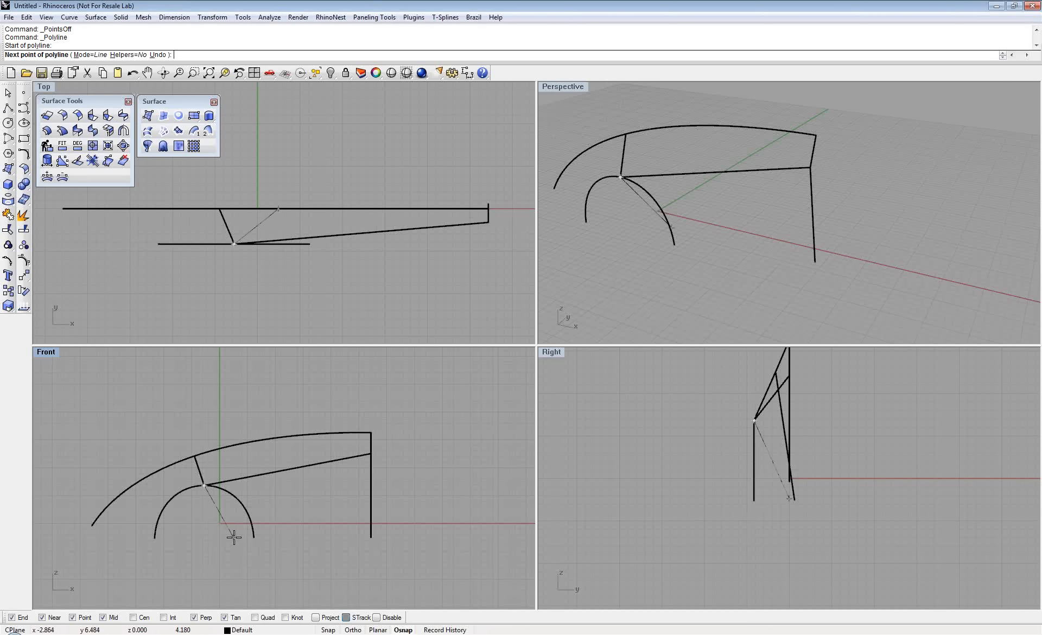
{"action": "left_click", "coordinate": [204, 537]}
{"action": "key", "text": "Return"}
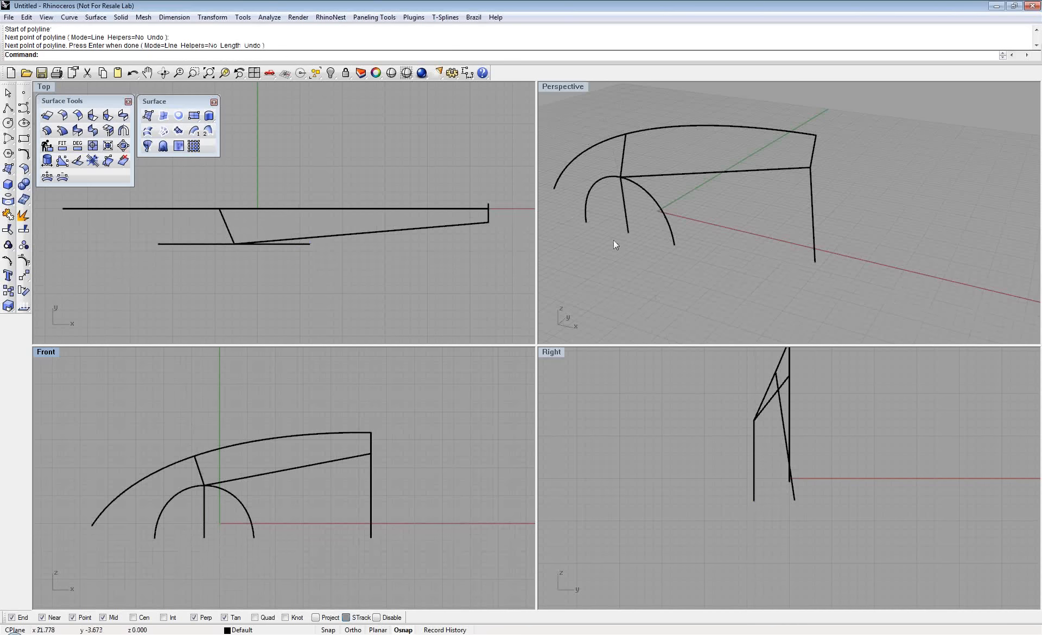
{"action": "right_click", "coordinate": [639, 242]}
{"action": "key", "text": "Escape"}
Change the degree of all five straight connecting lines to 3 with Deformable set to Yes and display their control points
{"action": "scroll", "coordinate": [642, 217], "scroll_direction": "up", "scroll_amount": 2}
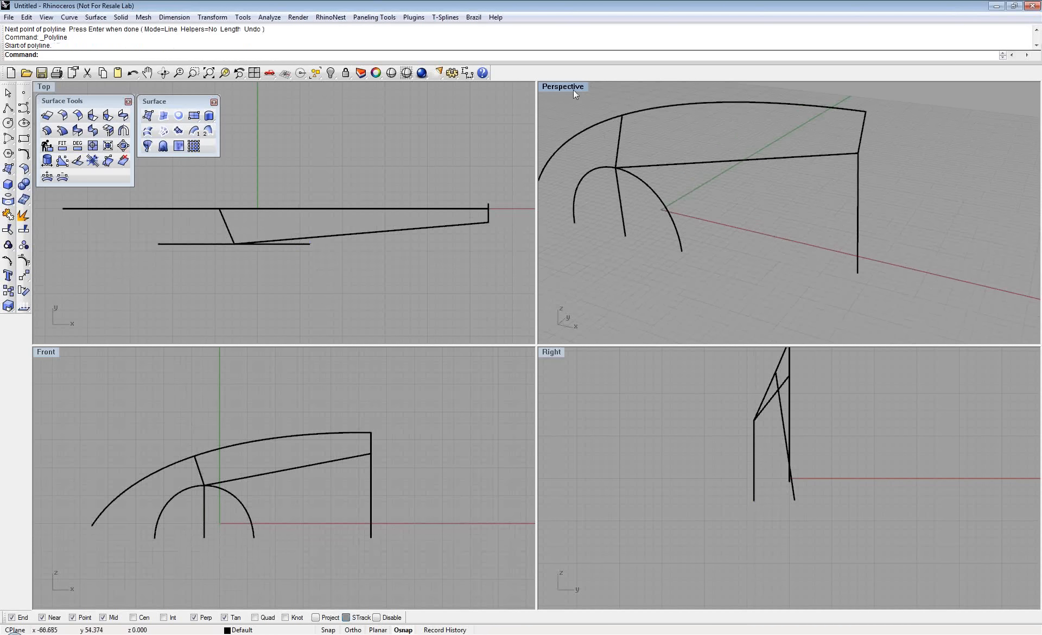
{"action": "left_click", "coordinate": [622, 213]}
{"action": "left_click", "coordinate": [620, 135], "text": "shift"}
{"action": "left_click", "coordinate": [796, 152], "text": "shift"}
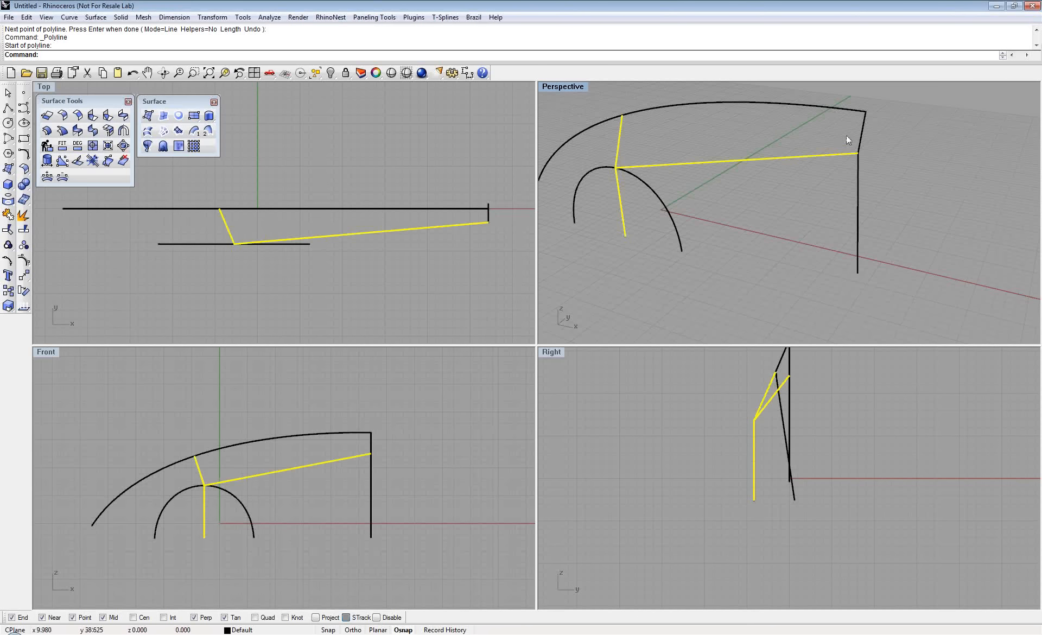
{"action": "left_click", "coordinate": [856, 189], "text": "shift"}
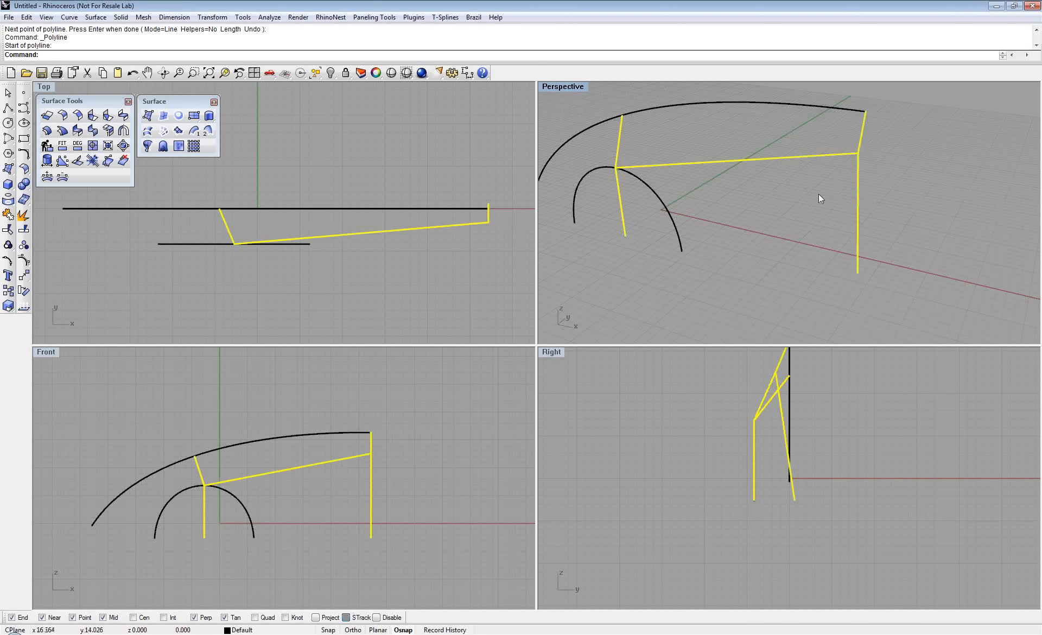
{"action": "type", "text": "ChangeDe"}
{"action": "key", "text": "Return"}
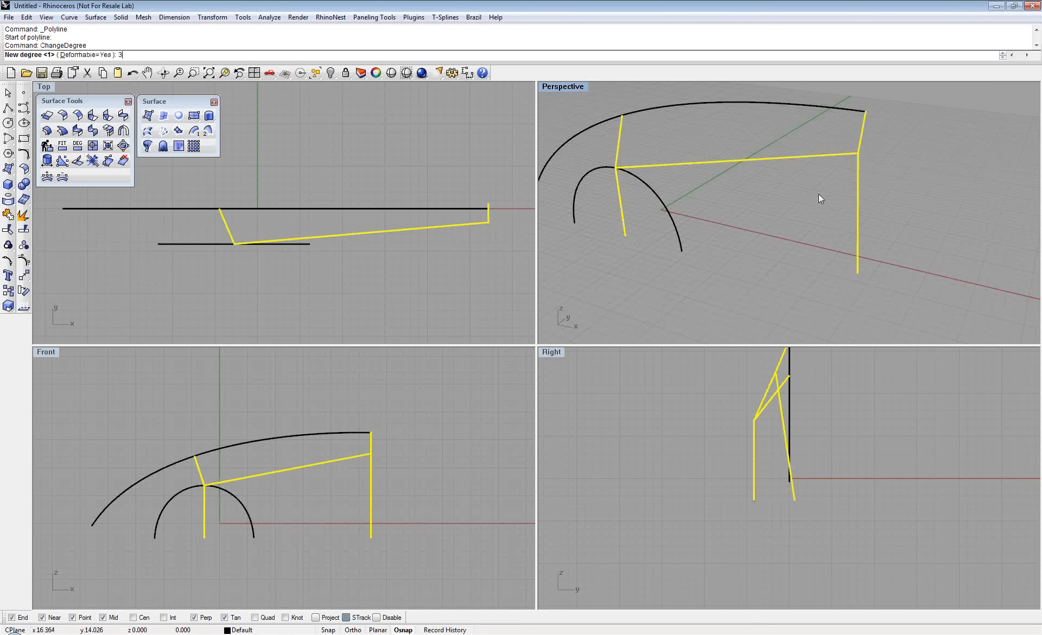
{"action": "key", "text": "Return"}
{"action": "key", "text": "F10"}
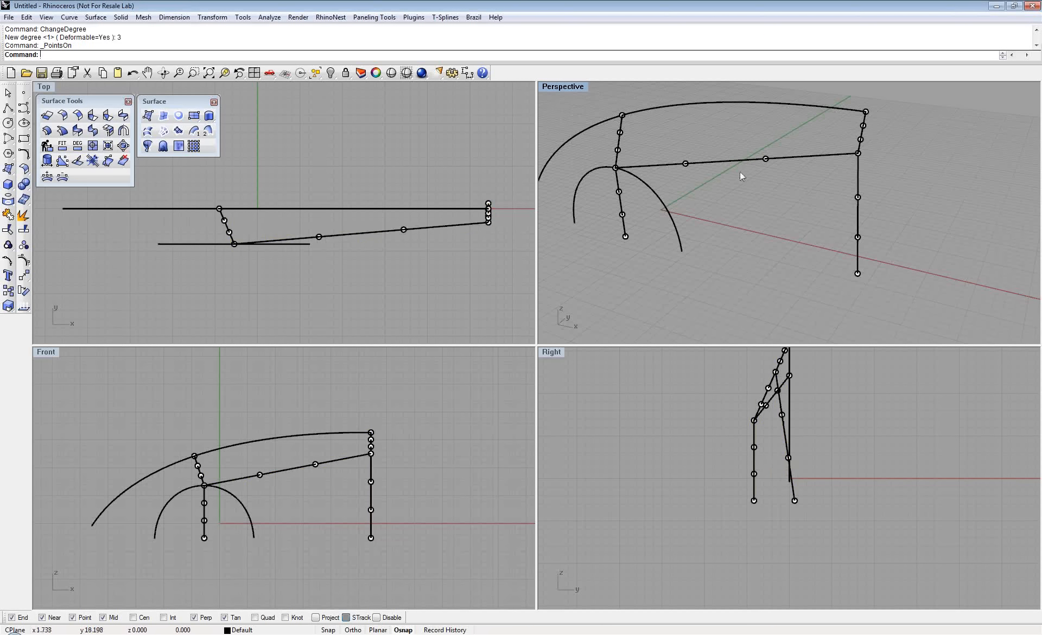
Bow the line below the arch's midpoint outward by moving its two middle control points about 0.7 units in negative Y
{"action": "right_click_drag", "start_coordinate": [706, 189], "coordinate": [660, 185]}
{"action": "scroll", "coordinate": [640, 190], "scroll_direction": "up", "scroll_amount": 2}
{"action": "left_click_drag", "start_coordinate": [597, 183], "coordinate": [639, 245]}
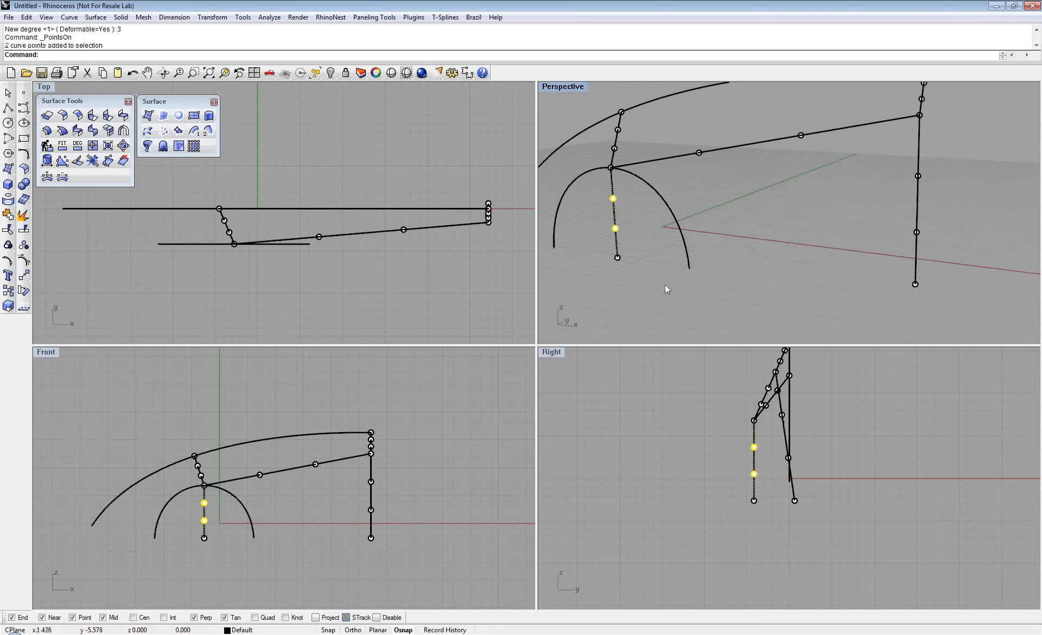
{"action": "scroll", "coordinate": [753, 461], "scroll_direction": "up", "scroll_amount": 1}
{"action": "mouse_move", "coordinate": [754, 478]}
{"action": "left_mouse_down"}
{"action": "mouse_move", "coordinate": [724, 478]}
{"action": "mouse_move", "coordinate": [747, 481]}
{"action": "left_mouse_up"}
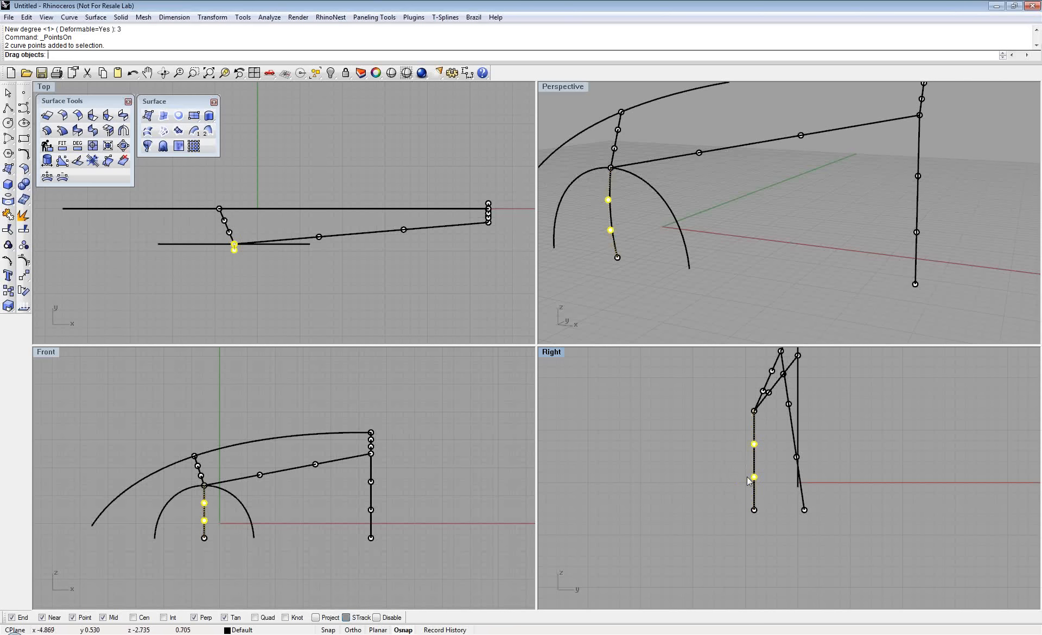
{"action": "right_click_drag", "start_coordinate": [762, 372], "coordinate": [735, 423]}
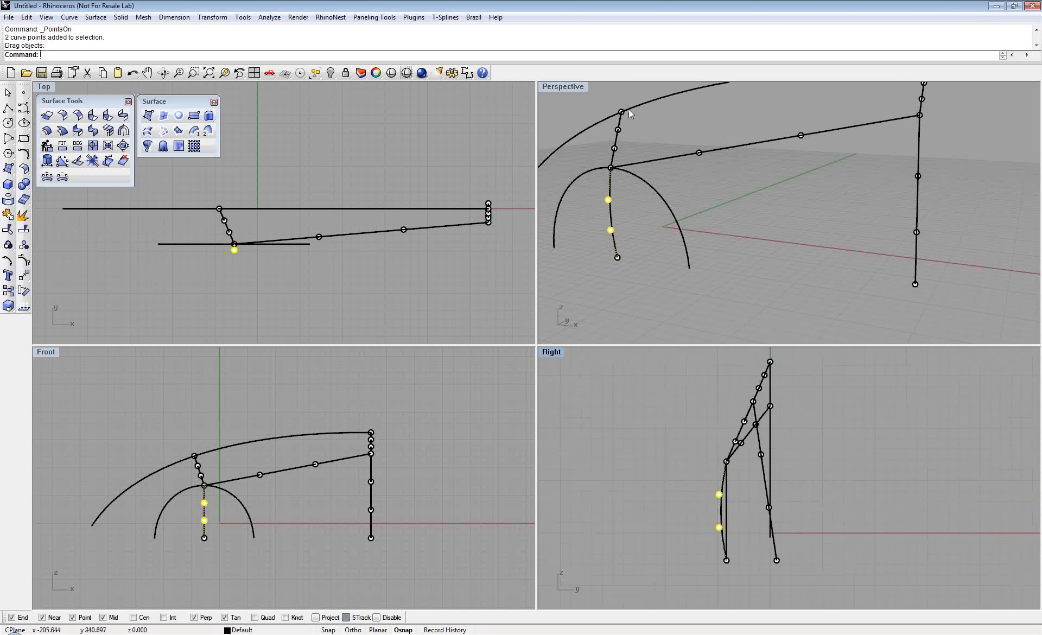
Bow the line between the arch and the long curve slightly upward by moving its two middle control points in the Right view
{"action": "left_click_drag", "start_coordinate": [607, 120], "coordinate": [634, 155]}
{"action": "key", "text": "ctrl+z"}
{"action": "key", "text": "Escape"}
{"action": "right_click_drag", "start_coordinate": [740, 443], "coordinate": [732, 461]}
{"action": "scroll", "coordinate": [732, 461], "scroll_direction": "up", "scroll_amount": 4}
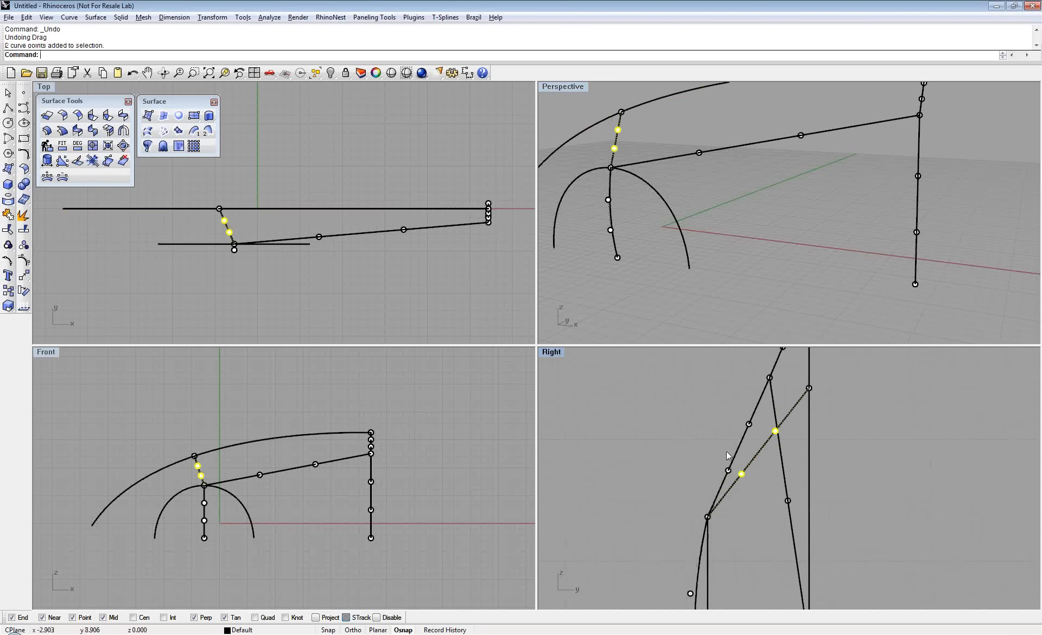
{"action": "left_click_drag", "start_coordinate": [744, 478], "coordinate": [743, 468]}
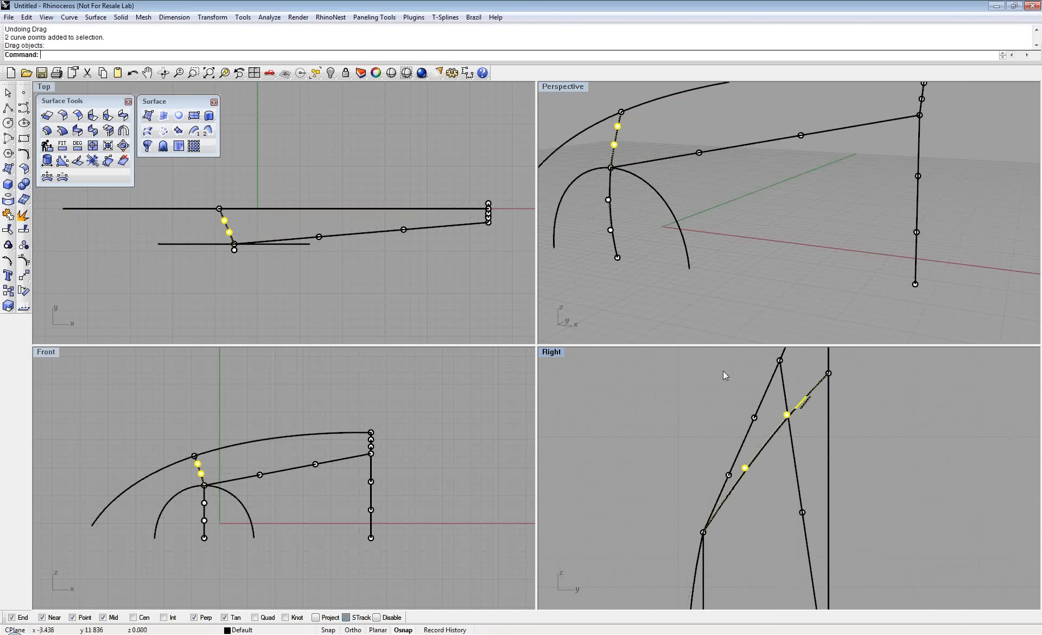
Bow the lower end line outward by moving its two middle control points in the negative Y direction in the Right view
{"action": "scroll", "coordinate": [672, 170], "scroll_direction": "down", "scroll_amount": 4}
{"action": "right_click_drag", "start_coordinate": [672, 170], "coordinate": [706, 222]}
{"action": "scroll", "coordinate": [734, 196], "scroll_direction": "up", "scroll_amount": 4}
{"action": "left_click_drag", "start_coordinate": [742, 175], "coordinate": [787, 261]}
{"action": "right_click_drag", "start_coordinate": [704, 514], "coordinate": [631, 459]}
{"action": "scroll", "coordinate": [755, 480], "scroll_direction": "down", "scroll_amount": 8}
{"action": "right_click_drag", "start_coordinate": [755, 480], "coordinate": [730, 466]}
{"action": "mouse_move", "coordinate": [724, 460]}
{"action": "left_mouse_down"}
{"action": "mouse_move", "coordinate": [745, 454]}
{"action": "mouse_move", "coordinate": [708, 455]}
{"action": "left_mouse_up"}
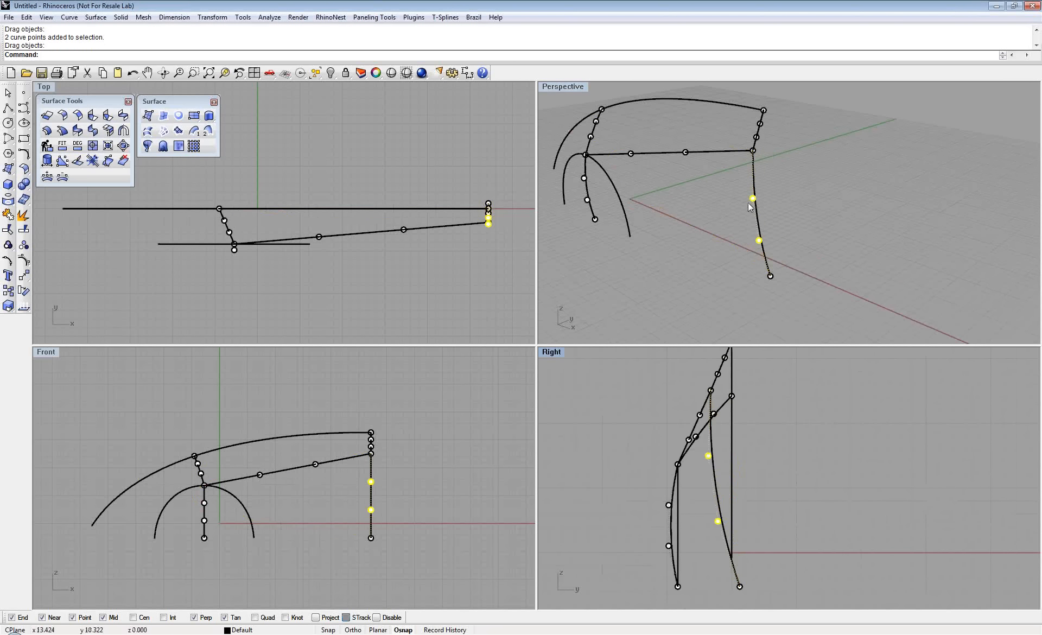
Curve the short upper end line inward by moving its two middle control points toward the long curve's plane in the Right view
{"action": "mouse_move", "coordinate": [751, 219]}
{"action": "right_mouse_down"}
{"action": "mouse_move", "coordinate": [841, 202]}
{"action": "mouse_move", "coordinate": [755, 207]}
{"action": "right_mouse_up"}
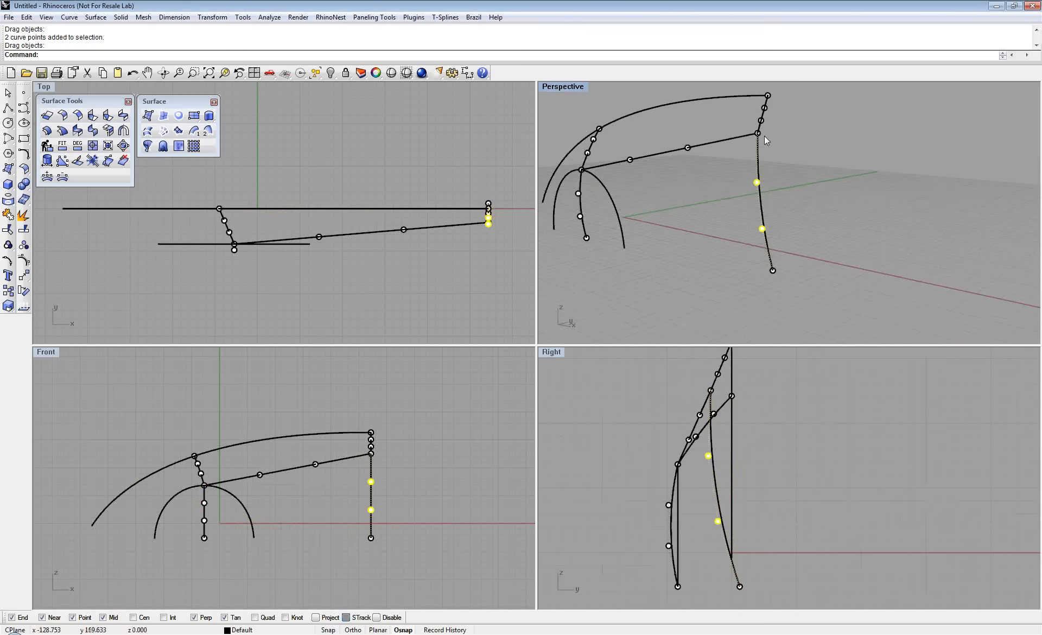
{"action": "scroll", "coordinate": [772, 111], "scroll_direction": "up", "scroll_amount": 3}
{"action": "left_click_drag", "start_coordinate": [743, 99], "coordinate": [773, 132]}
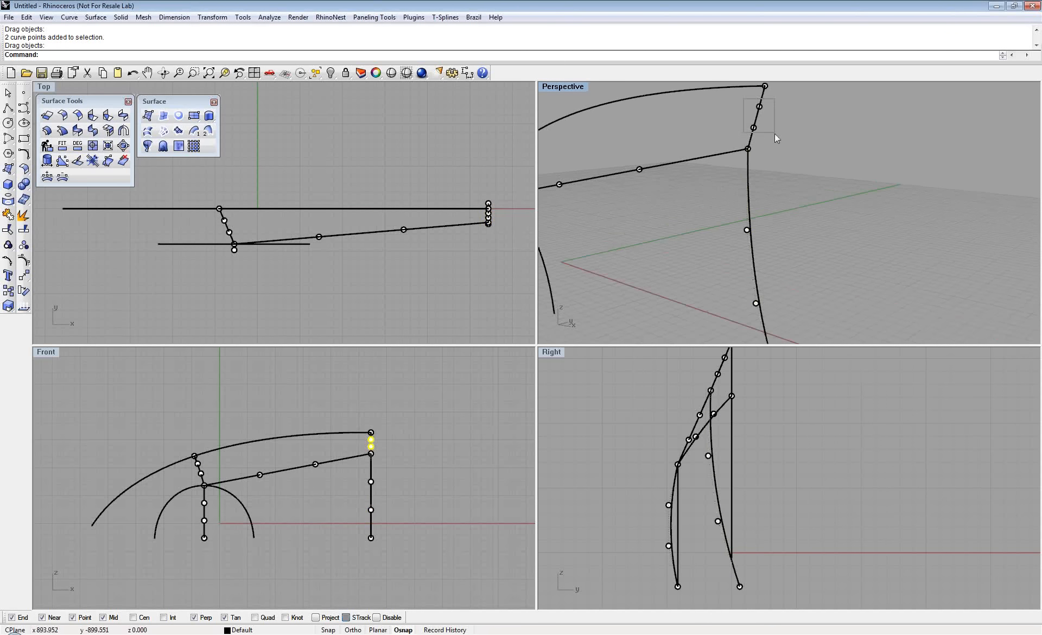
{"action": "scroll", "coordinate": [715, 413], "scroll_direction": "up", "scroll_amount": 5}
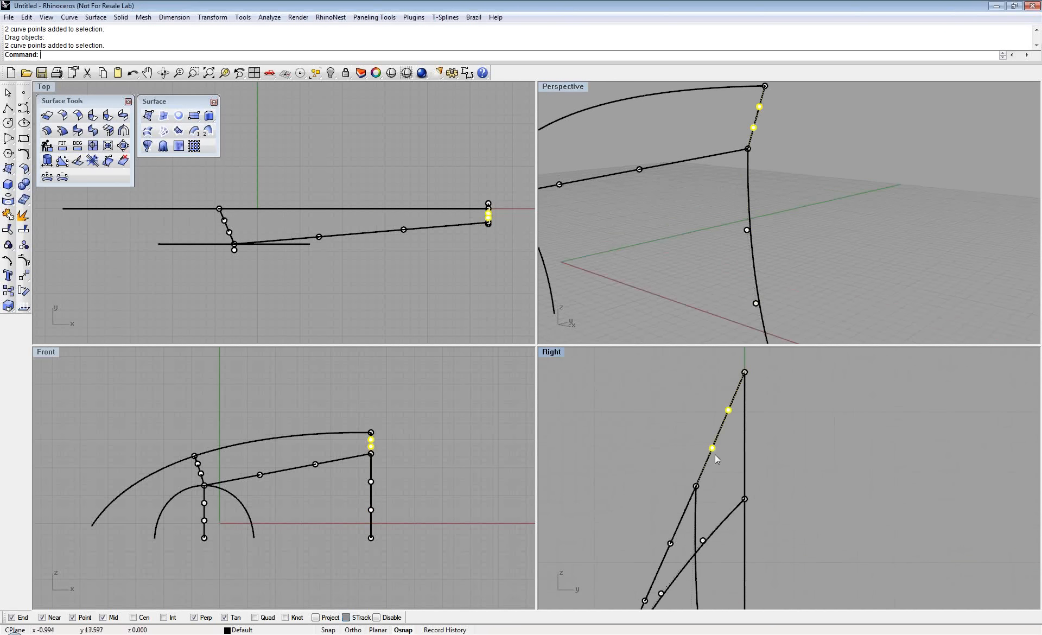
{"action": "left_click_drag", "start_coordinate": [712, 449], "coordinate": [720, 456]}
Maximize the Perspective view around the whole framework and turn off the control points
{"action": "right_click_drag", "start_coordinate": [715, 162], "coordinate": [509, 379]}
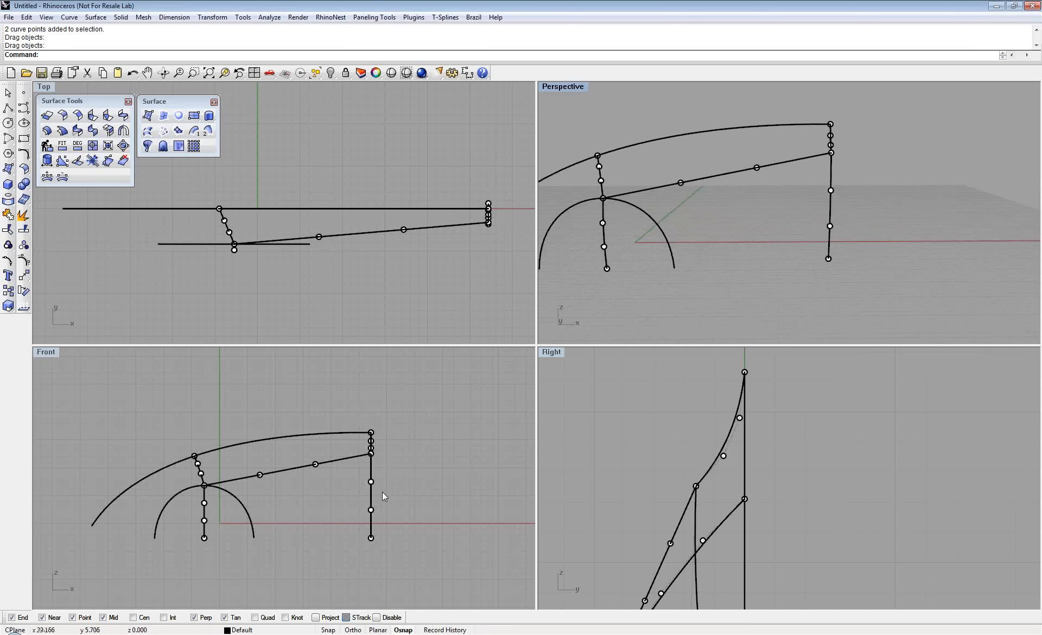
{"action": "right_click_drag", "start_coordinate": [764, 197], "coordinate": [643, 194]}
{"action": "right_click_drag", "start_coordinate": [788, 149], "coordinate": [798, 153]}
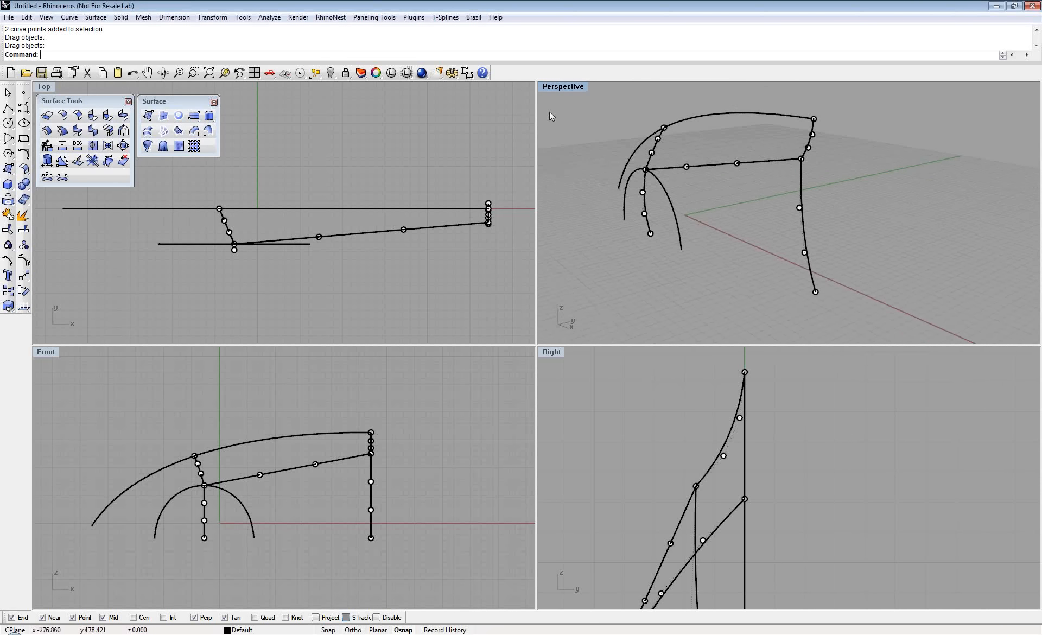
{"action": "key", "text": "ctrl+m"}
{"action": "right_click_drag", "start_coordinate": [520, 160], "coordinate": [424, 304]}
{"action": "scroll", "coordinate": [369, 284], "scroll_direction": "up", "scroll_amount": 2}
{"action": "key", "text": "Escape"}
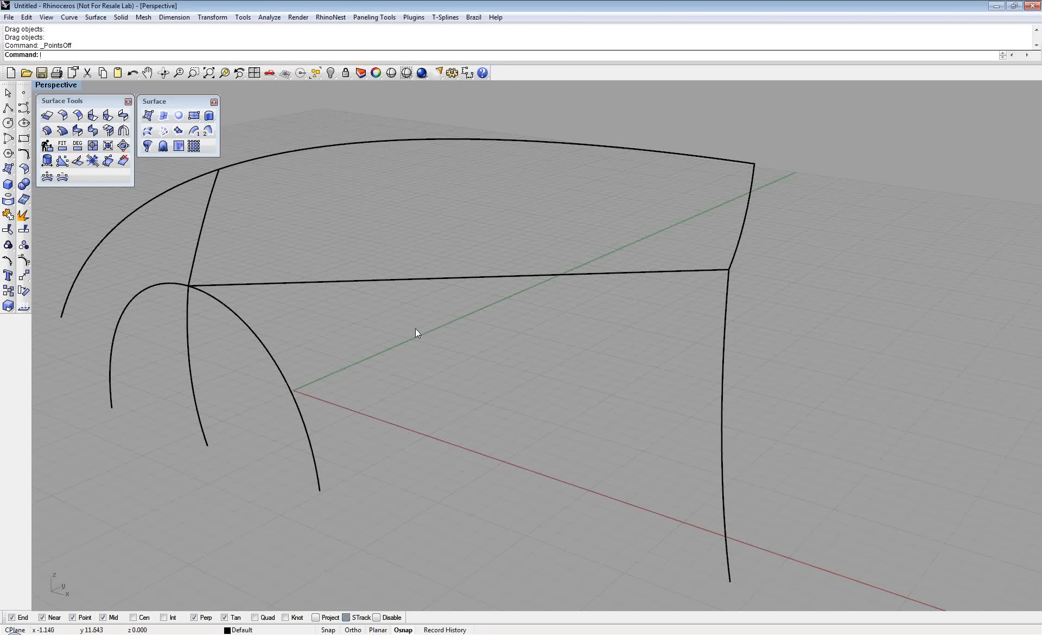
Draw a degree-3 interpolated curve through the arch centre line's lower end, the arch's near end and the end line's lower end, and select it
{"action": "left_click", "coordinate": [24, 108]}
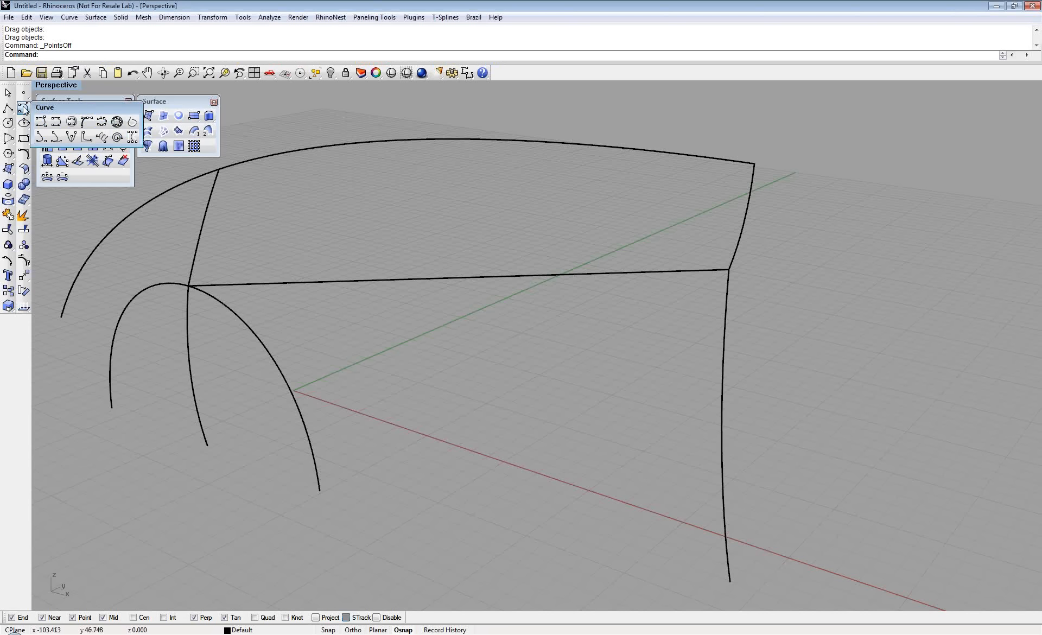
{"action": "left_click", "coordinate": [59, 124]}
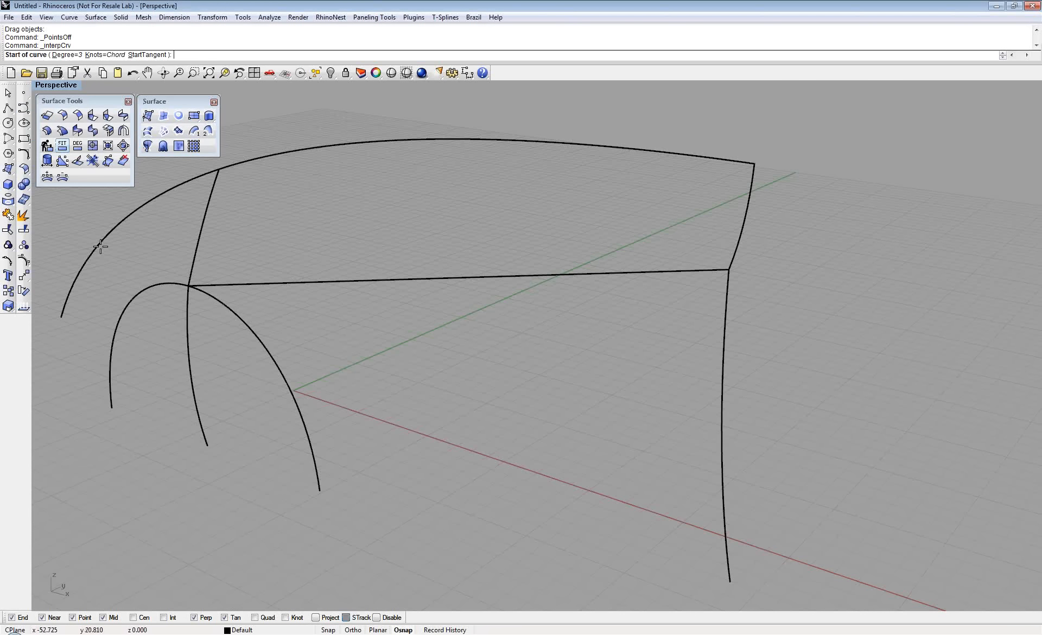
{"action": "left_click", "coordinate": [208, 446]}
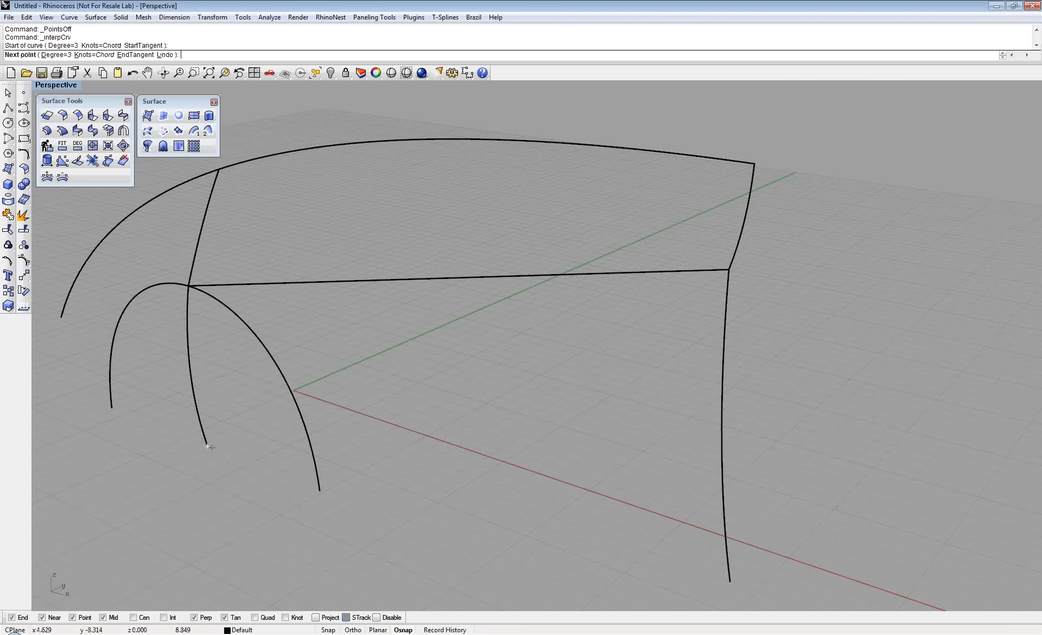
{"action": "left_click", "coordinate": [320, 491]}
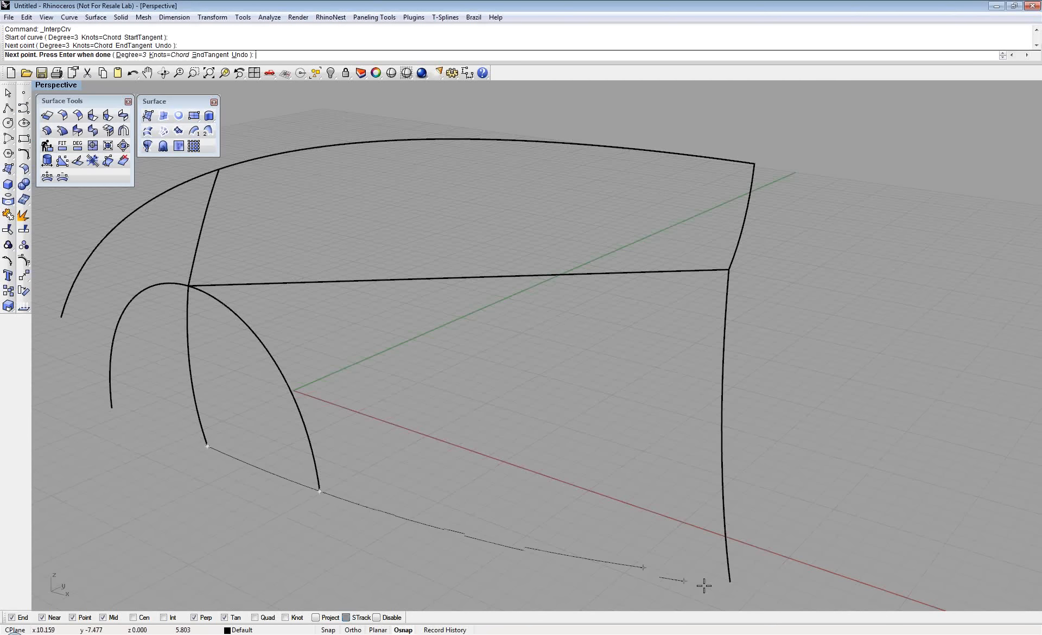
{"action": "left_click", "coordinate": [727, 580]}
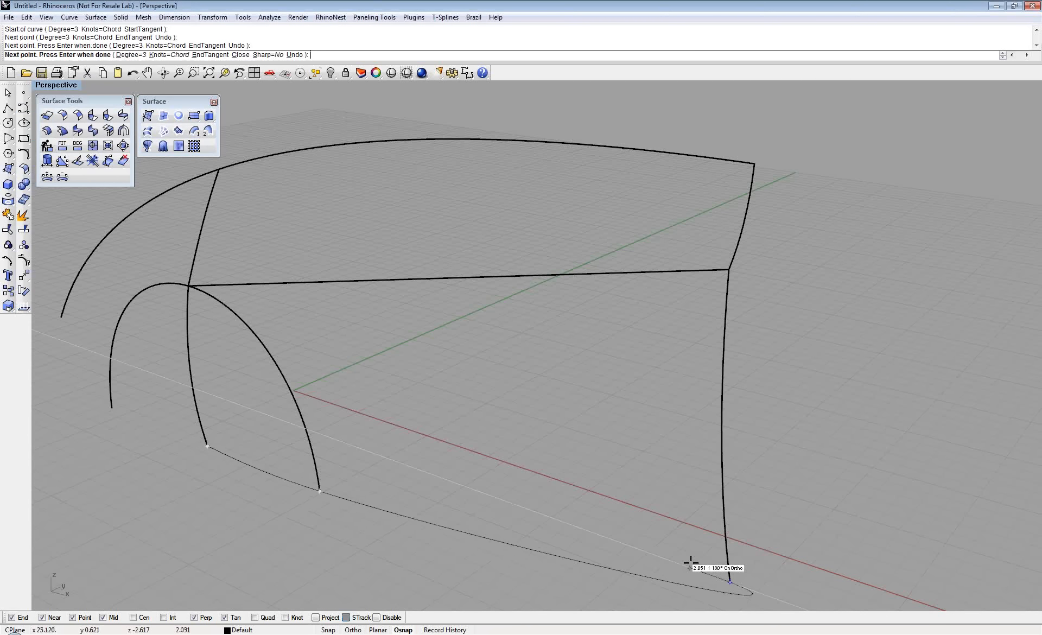
{"action": "key", "text": "Return"}
{"action": "left_click", "coordinate": [578, 562]}
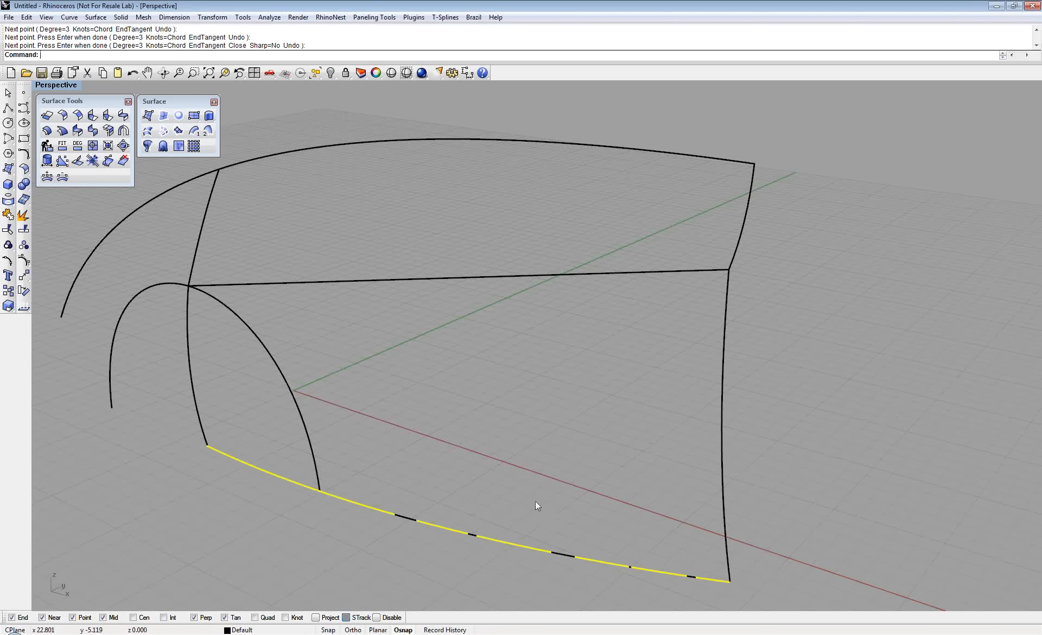
Check the selected lower curve's degree and control-point count in its object description
{"action": "right_click_drag", "start_coordinate": [535, 501], "coordinate": [535, 494], "text": "shift"}
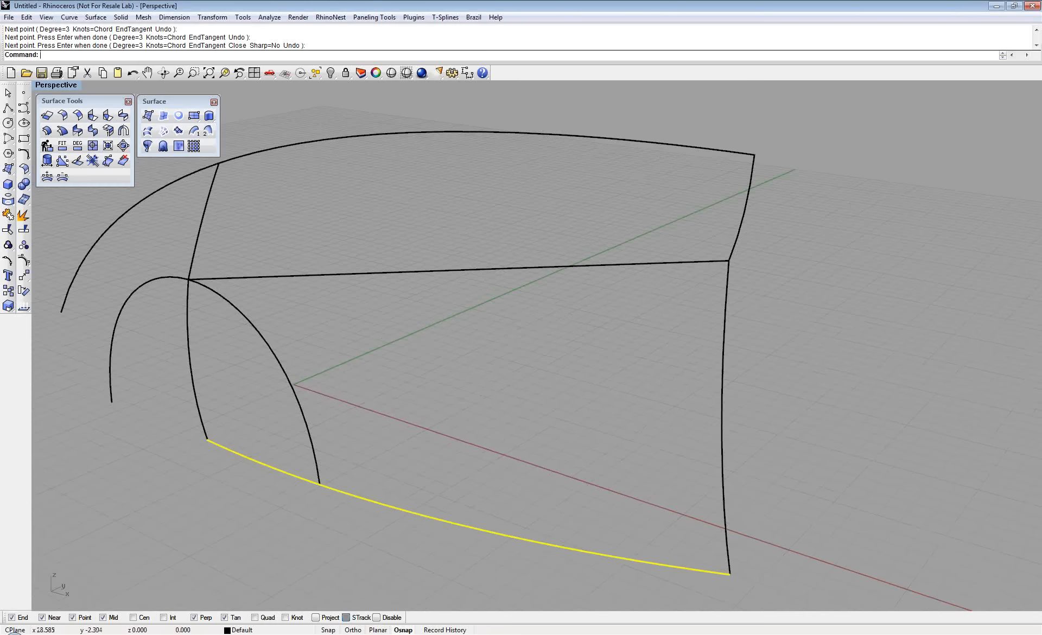
{"action": "type", "text": "What"}
{"action": "key", "text": "Return"}
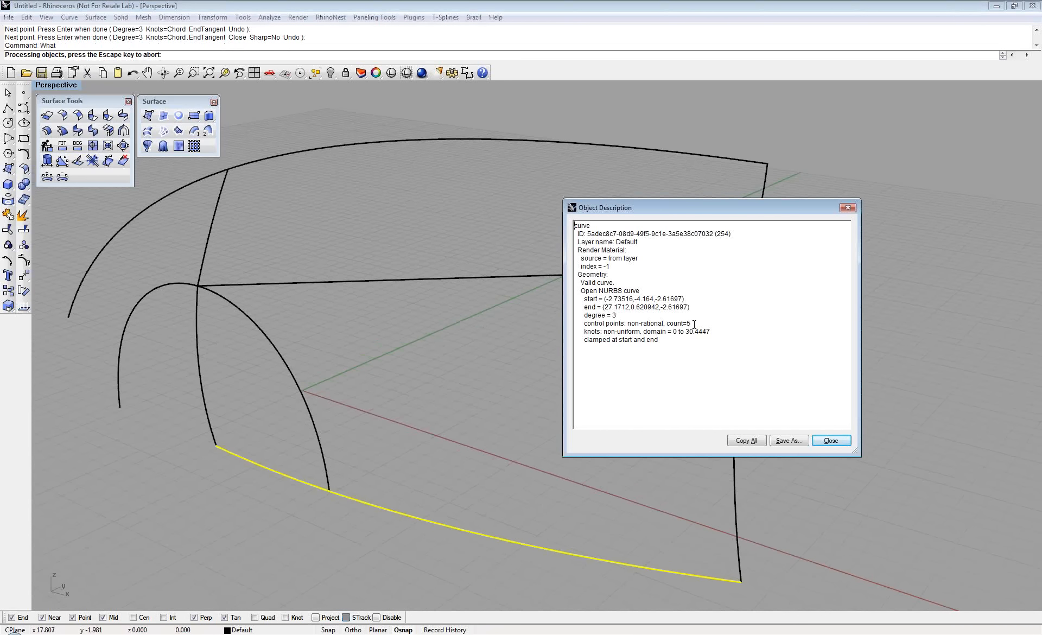
{"action": "left_click", "coordinate": [831, 440]}
{"action": "type", "text": "RemoveKno"}
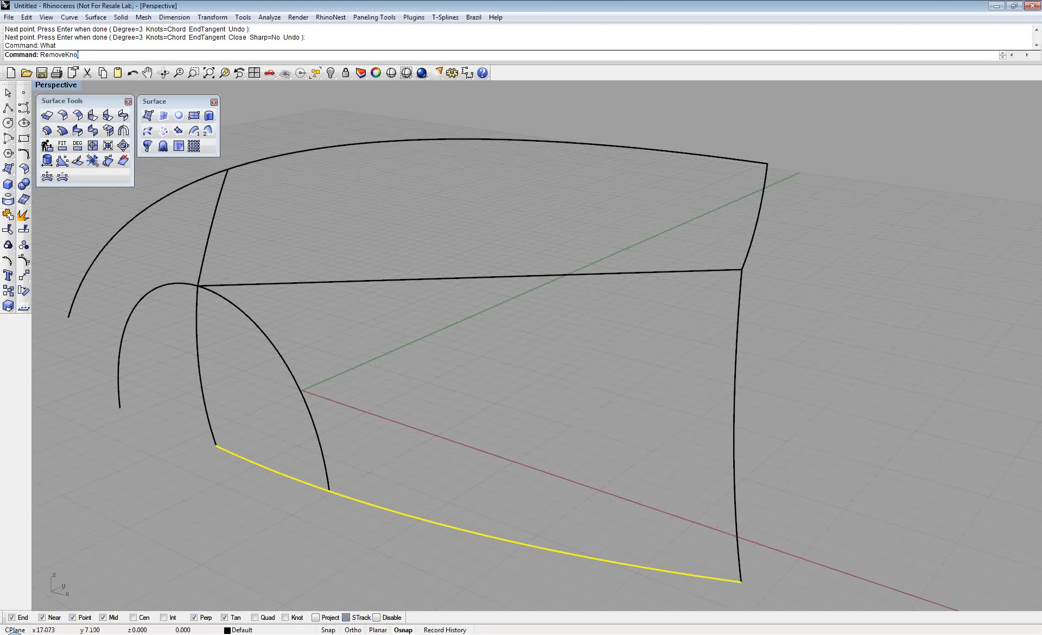
{"action": "type", "text": "t"}
{"action": "key", "text": "Return"}
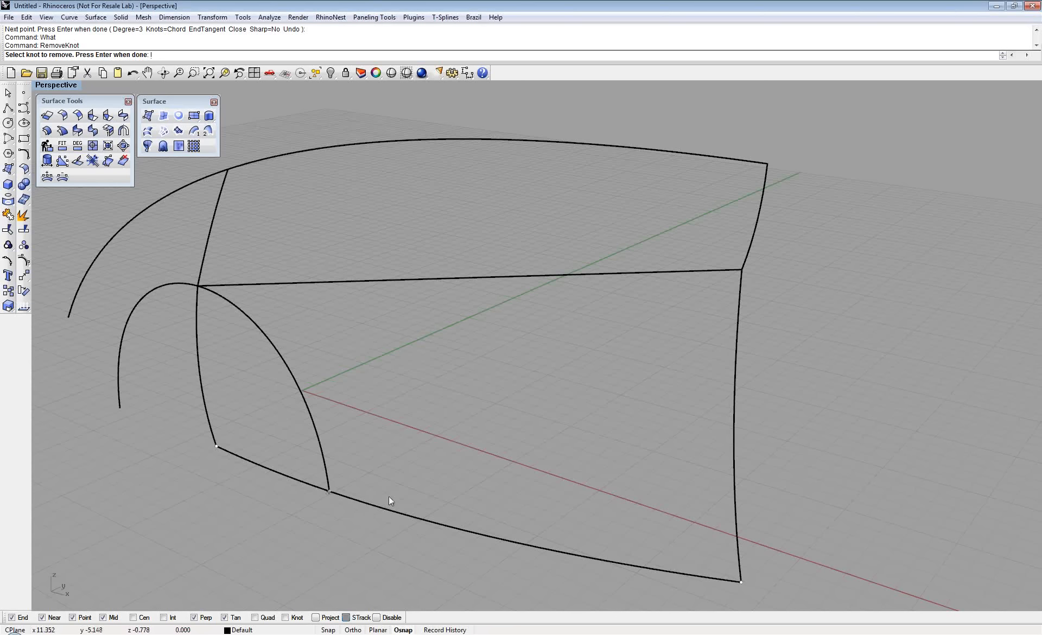
{"action": "key", "text": "Return"}
Rebuild the lower curve with 4 points and degree 3, deleting the input and previewing the deviation first
{"action": "left_click", "coordinate": [378, 507]}
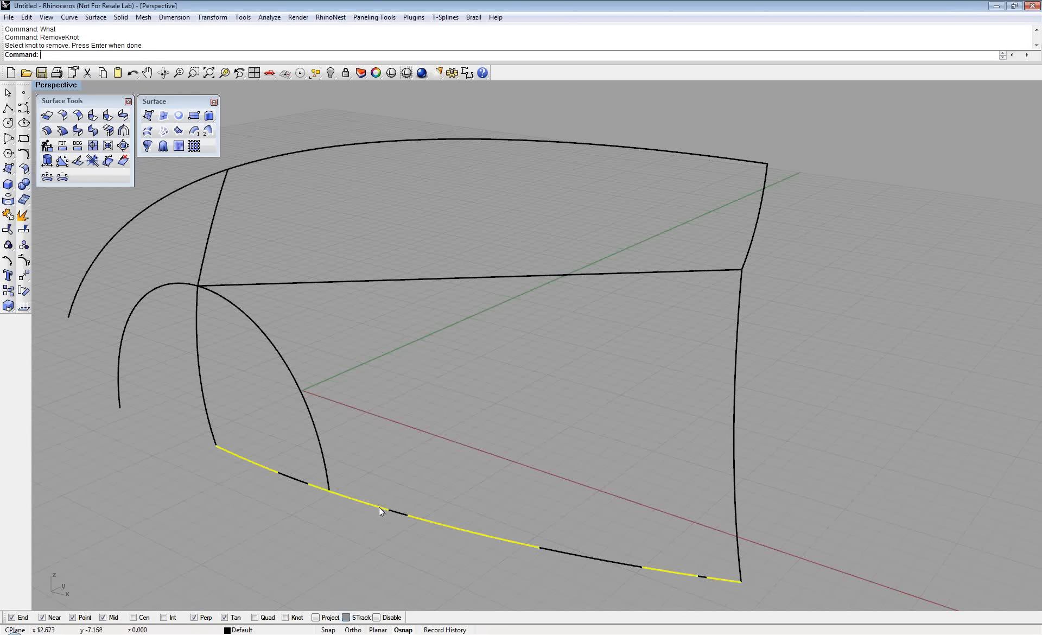
{"action": "type", "text": "Rebuild"}
{"action": "key", "text": "Return"}
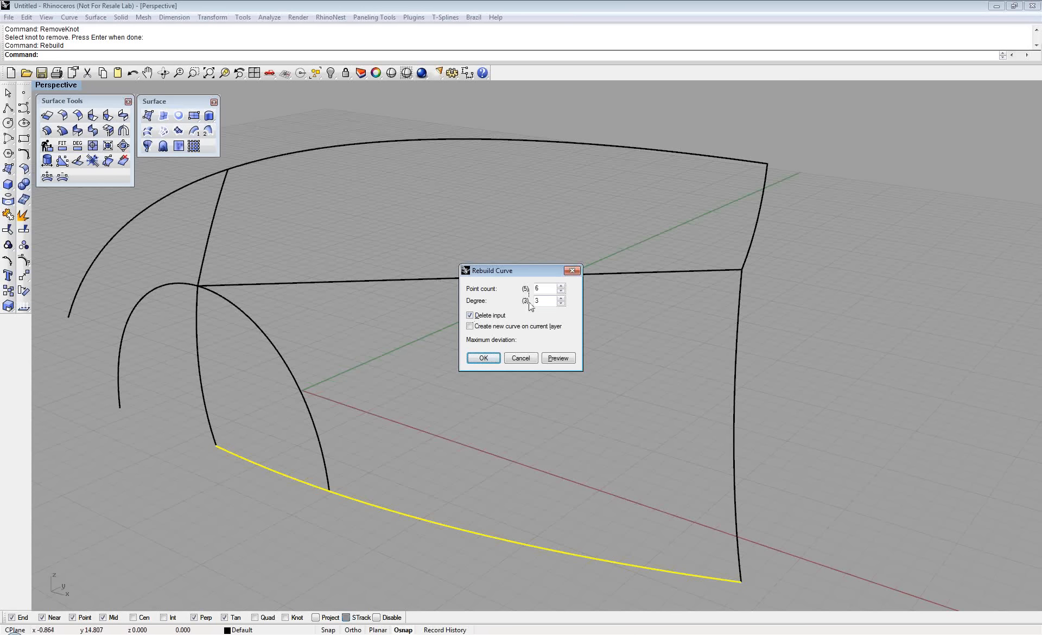
{"action": "double_click", "coordinate": [547, 290]}
{"action": "type", "text": "4"}
{"action": "left_click", "coordinate": [556, 356]}
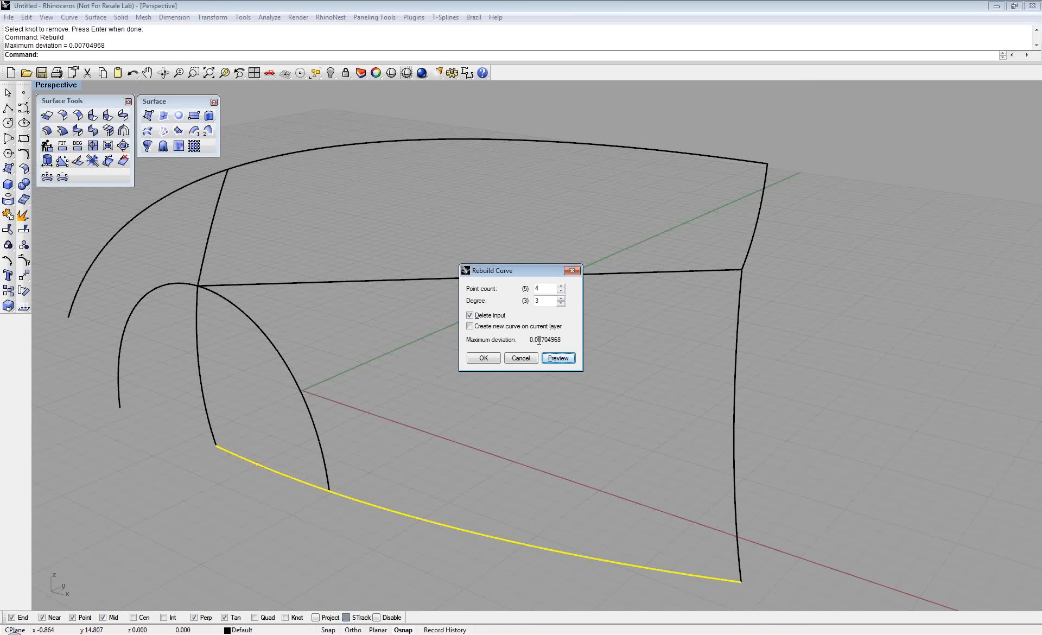
{"action": "left_click", "coordinate": [486, 358]}
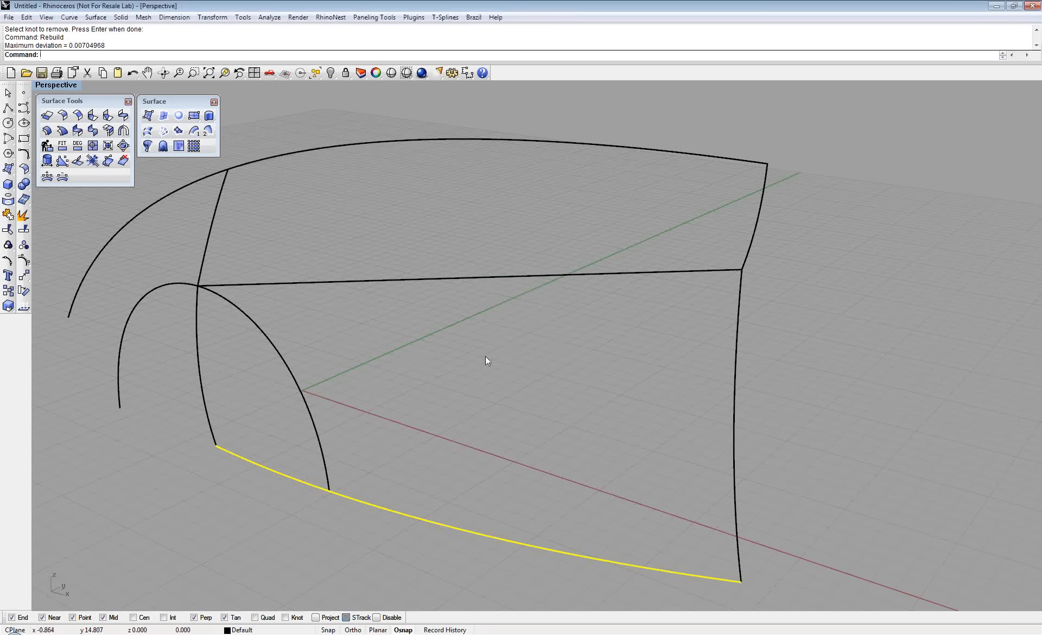
Split the long upper curve using the short connecting curve that rises from the arch as the cutting object
{"action": "right_click_drag", "start_coordinate": [344, 465], "coordinate": [404, 438]}
{"action": "scroll", "coordinate": [373, 442], "scroll_direction": "down", "scroll_amount": 3}
{"action": "scroll", "coordinate": [373, 442], "scroll_direction": "up", "scroll_amount": 3}
{"action": "right_click_drag", "start_coordinate": [244, 222], "coordinate": [324, 262]}
{"action": "left_click", "coordinate": [271, 224]}
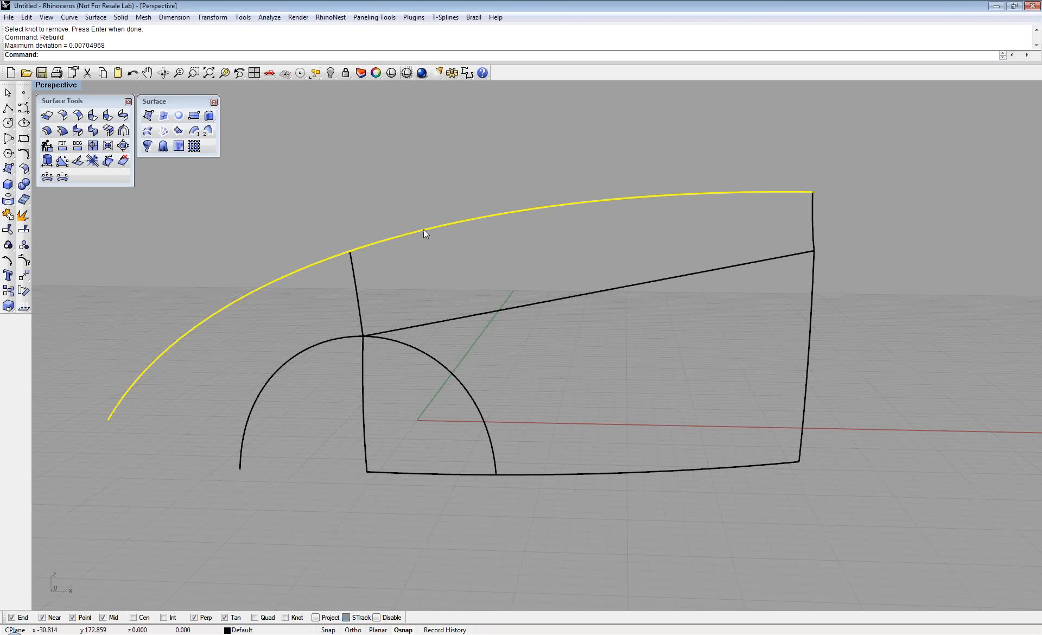
{"action": "left_click", "coordinate": [23, 229]}
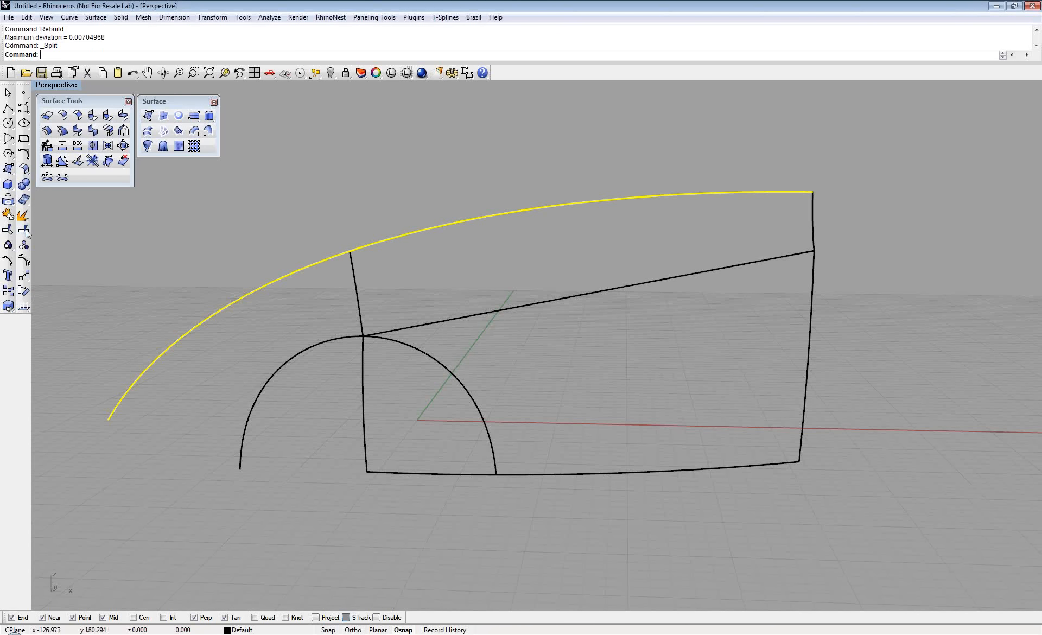
{"action": "left_click", "coordinate": [360, 283]}
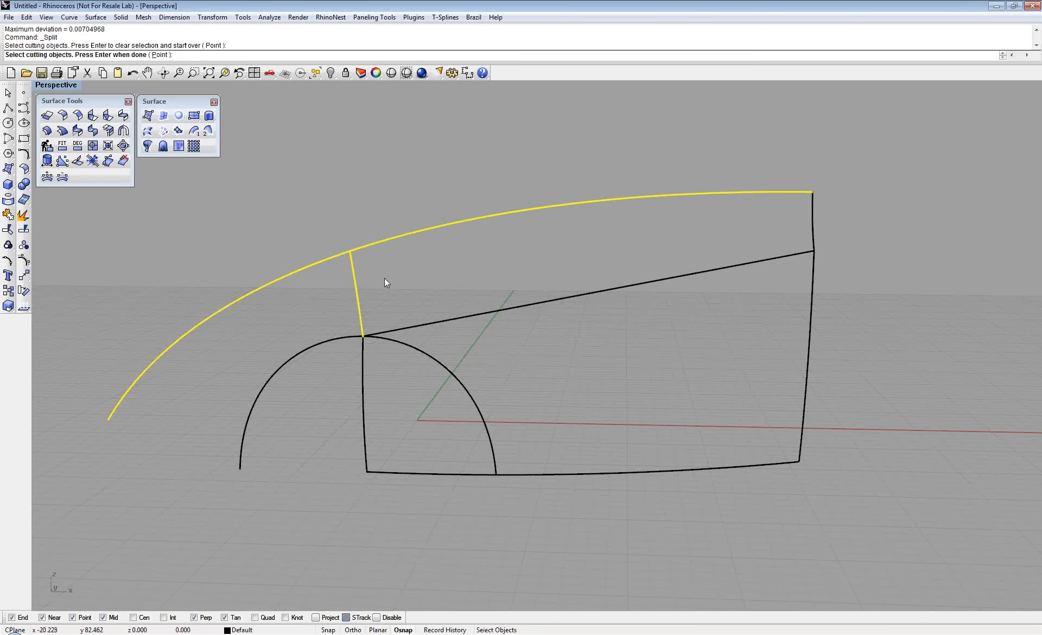
{"action": "key", "text": "Return"}
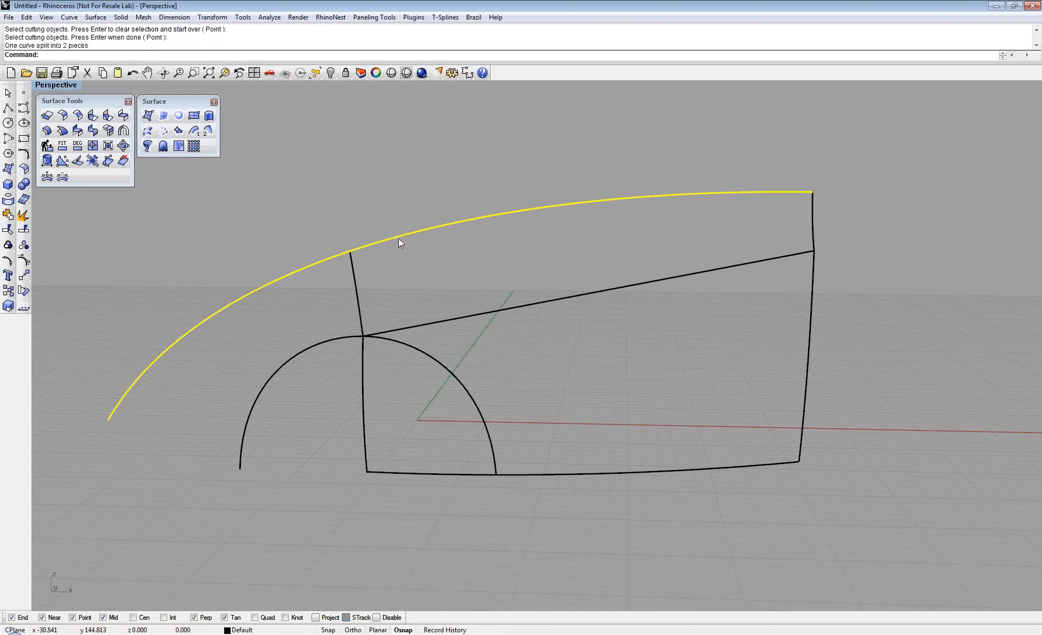
Check the degree and control-point count of the split curve's longer piece, and deselect it
{"action": "type", "text": "What"}
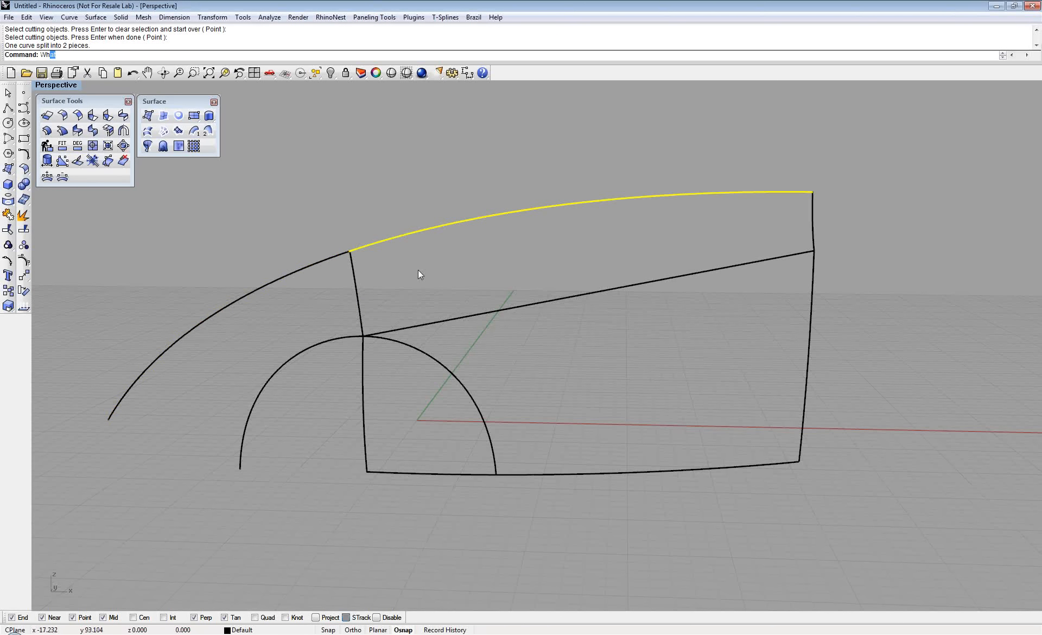
{"action": "key", "text": "Return"}
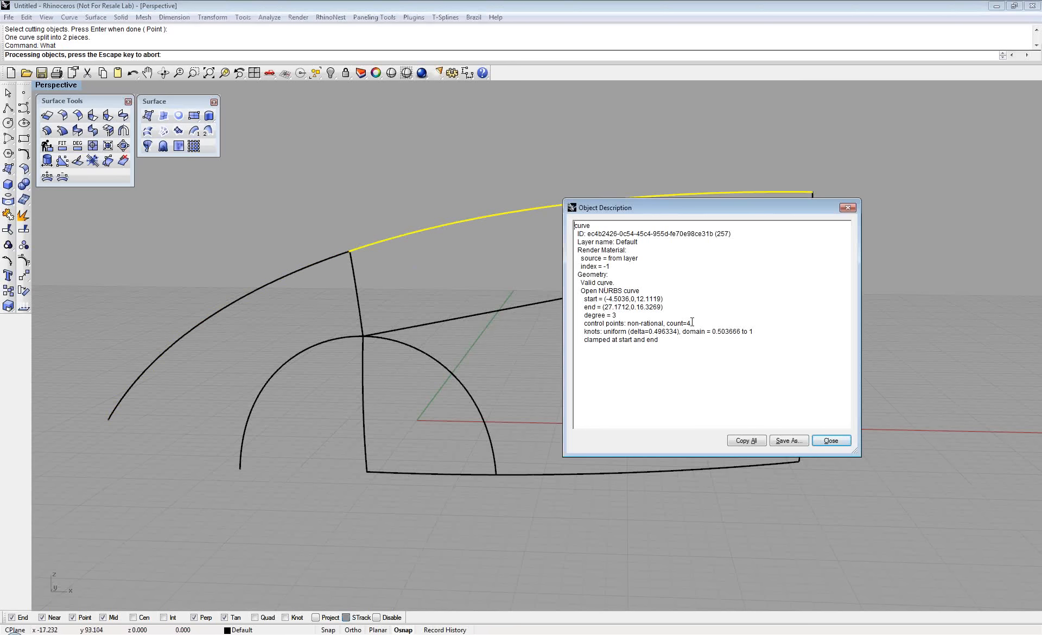
{"action": "left_click", "coordinate": [828, 439]}
{"action": "left_click", "coordinate": [525, 244]}
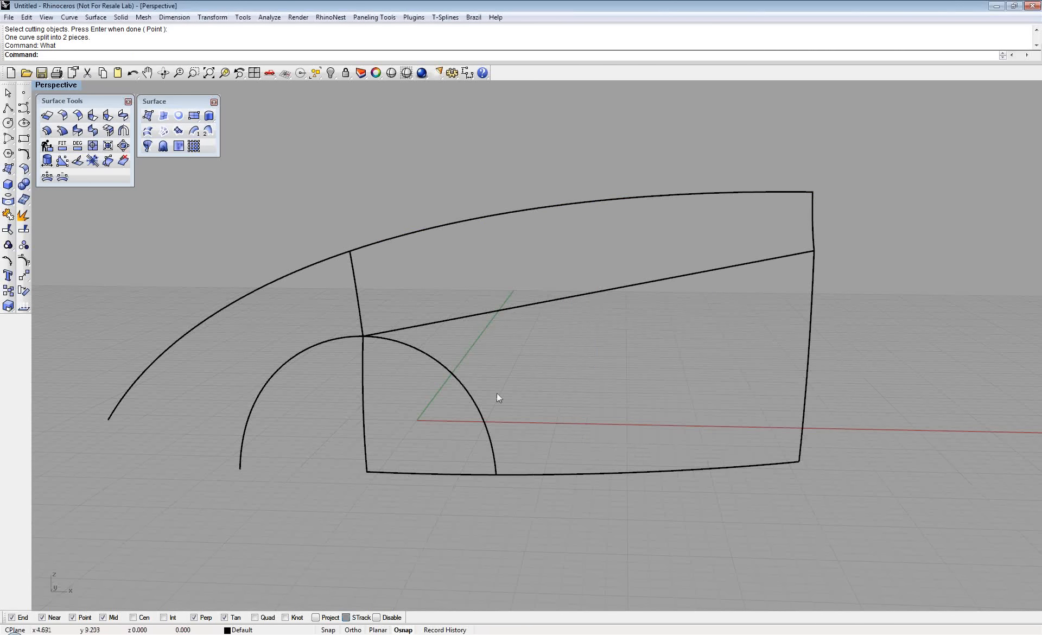
Examine the framework's boundary curves, picking the vertical connecting and end curves one after another
{"action": "right_click_drag", "start_coordinate": [496, 389], "coordinate": [478, 387]}
{"action": "left_click", "coordinate": [382, 363]}
{"action": "left_click", "coordinate": [806, 352]}
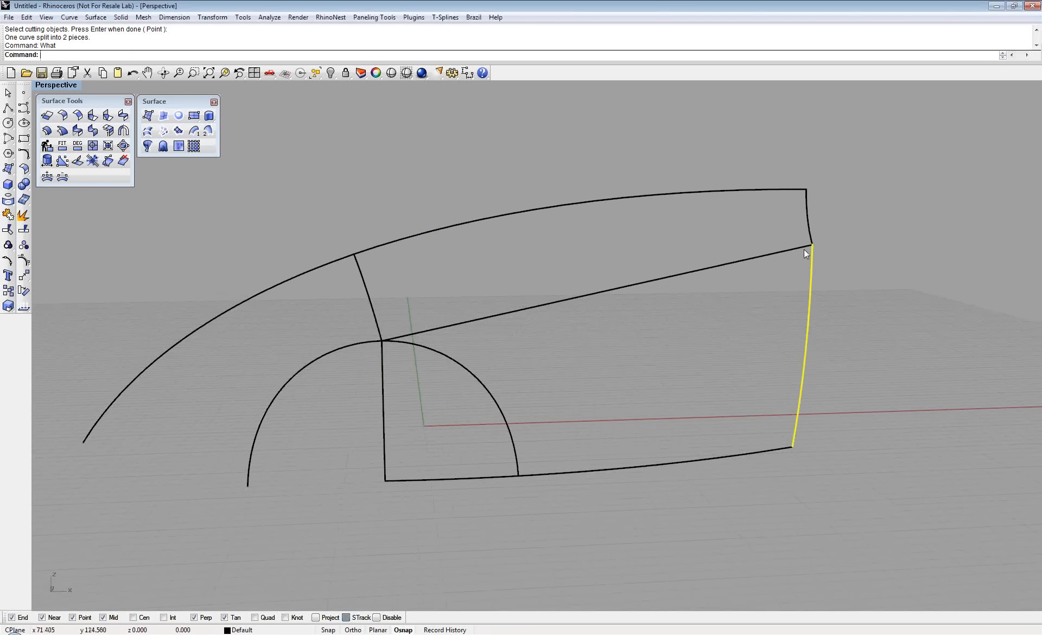
{"action": "left_click", "coordinate": [807, 221]}
{"action": "left_click", "coordinate": [635, 246]}
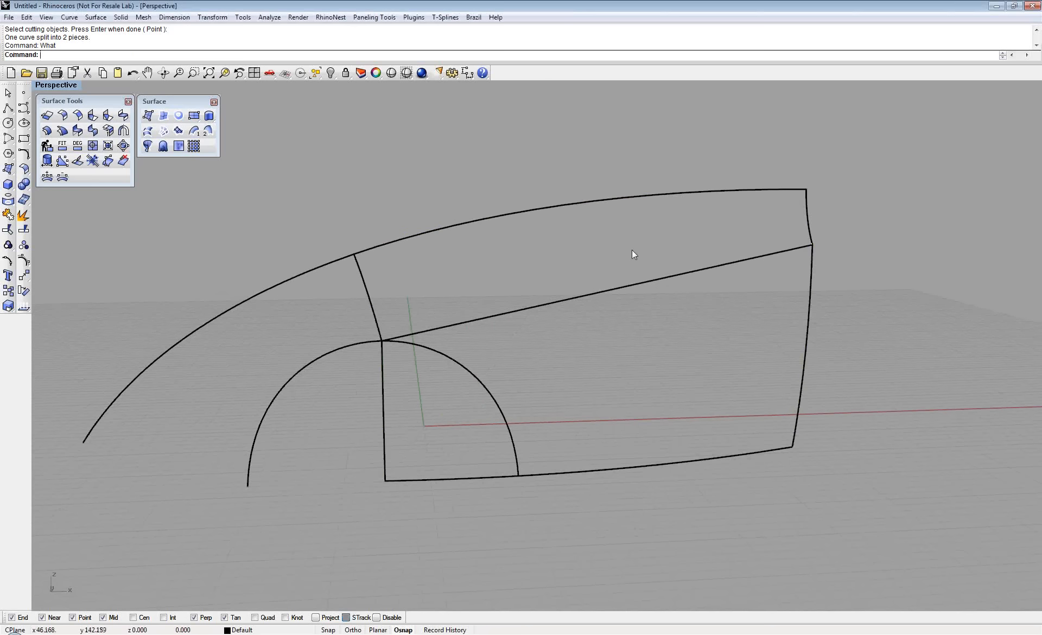
{"action": "right_click_drag", "start_coordinate": [488, 347], "coordinate": [474, 356], "text": "shift"}
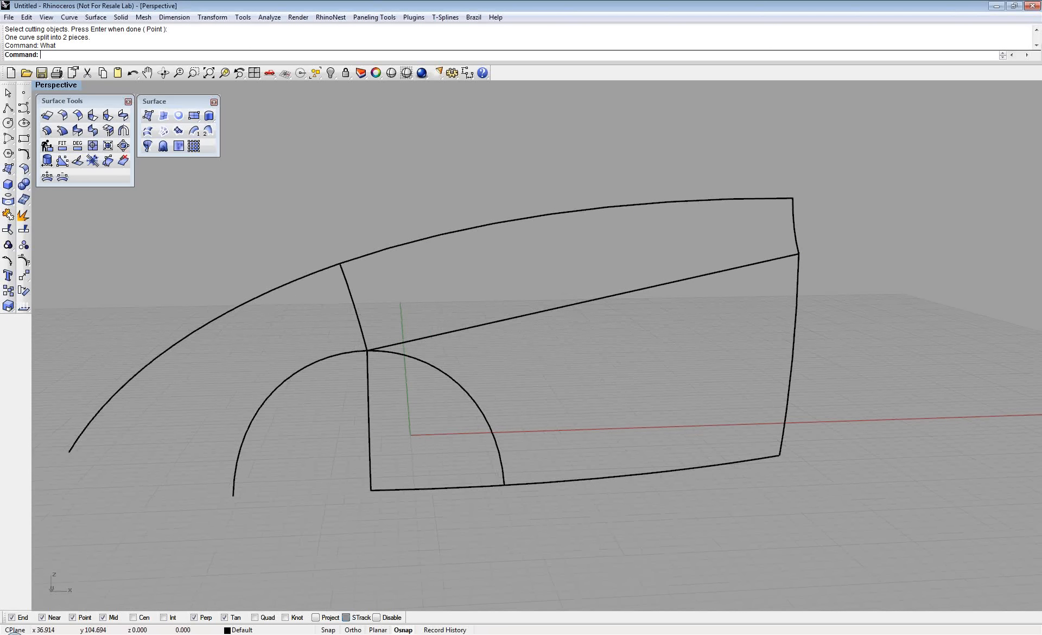
{"action": "right_click_drag", "start_coordinate": [610, 273], "coordinate": [585, 282], "text": "shift"}
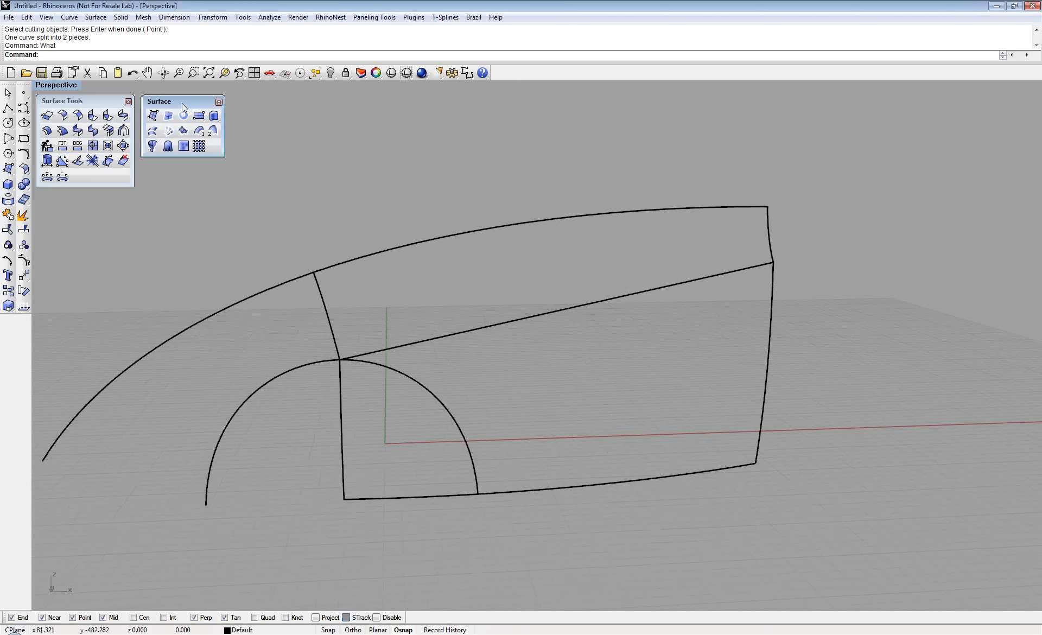
{"action": "left_click_drag", "start_coordinate": [177, 103], "coordinate": [177, 102]}
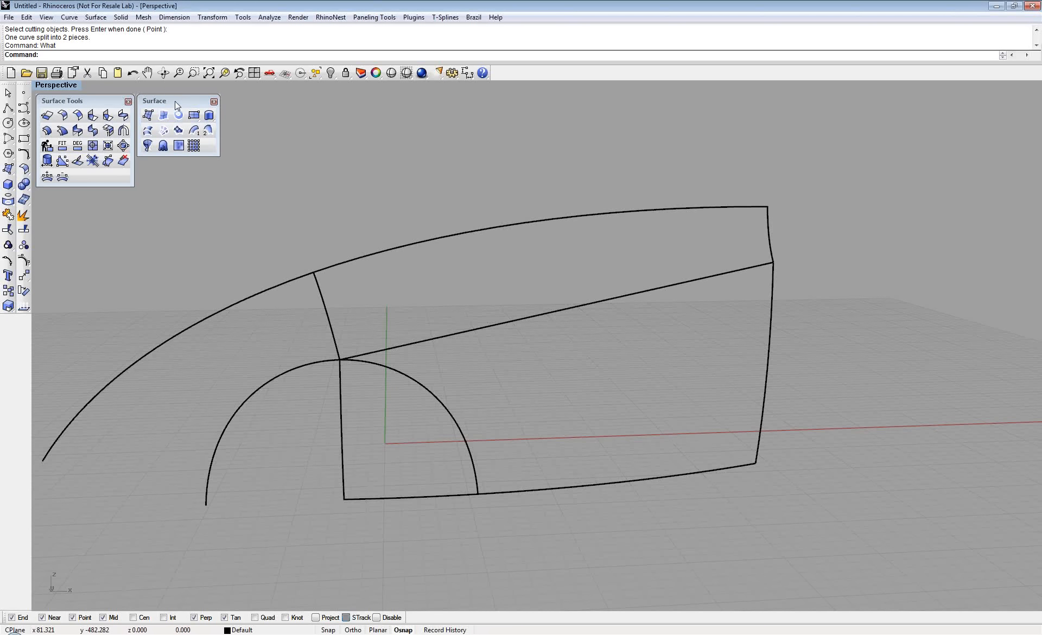
{"action": "right_click", "coordinate": [29, 353]}
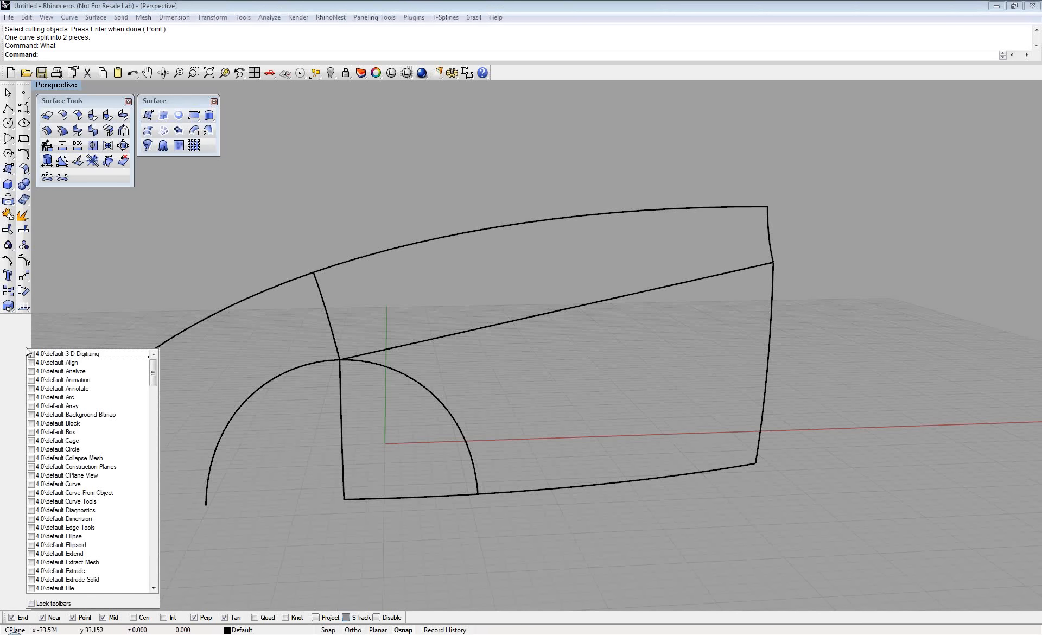
{"action": "left_click_drag", "start_coordinate": [156, 373], "coordinate": [158, 439]}
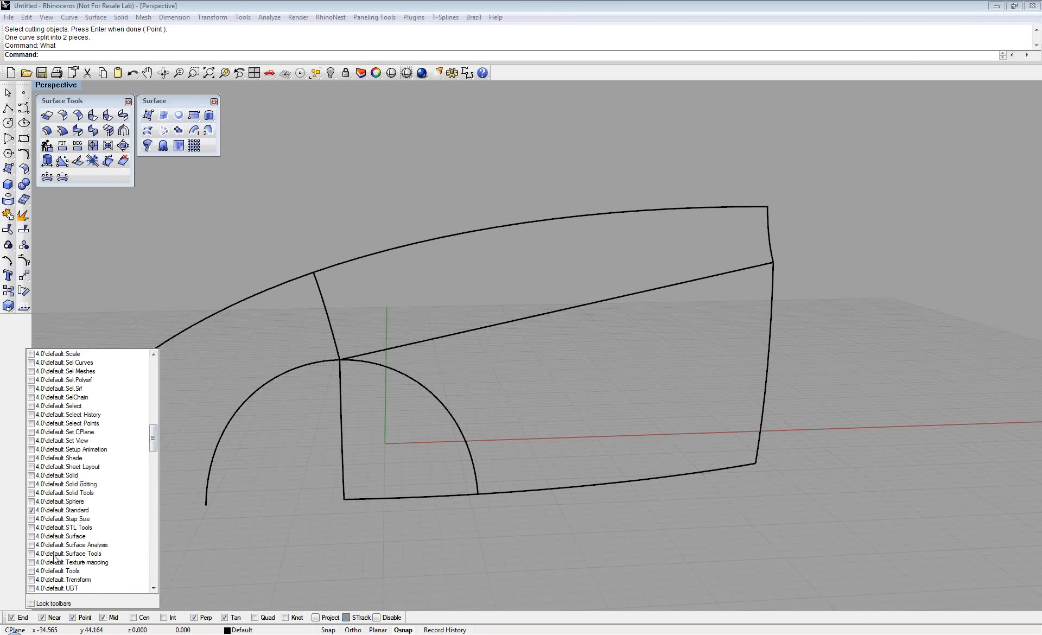
{"action": "left_click", "coordinate": [9, 340]}
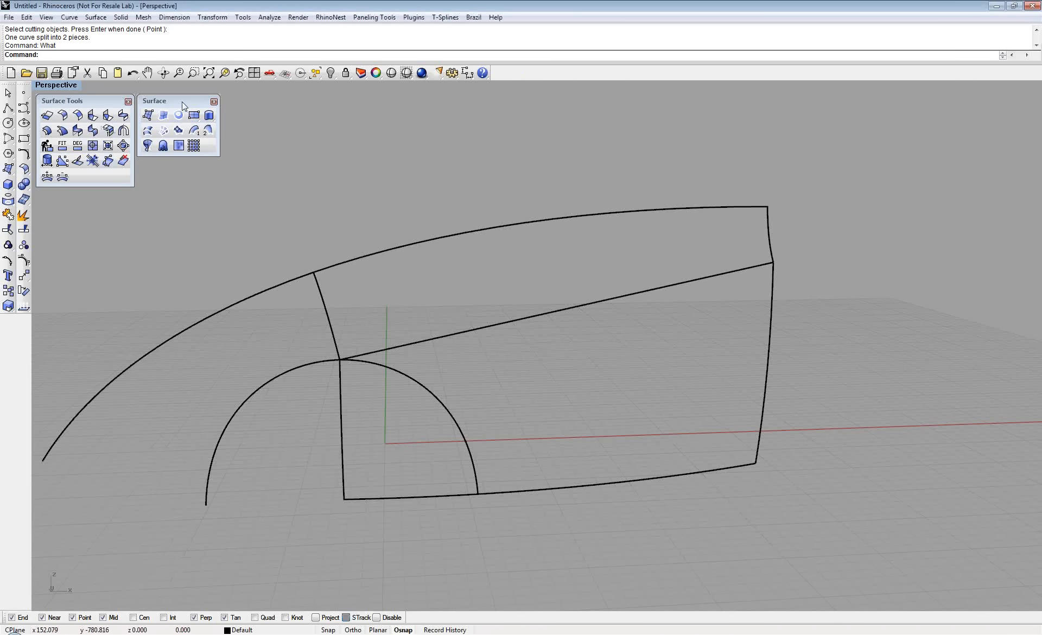
{"action": "left_click_drag", "start_coordinate": [181, 100], "coordinate": [186, 105]}
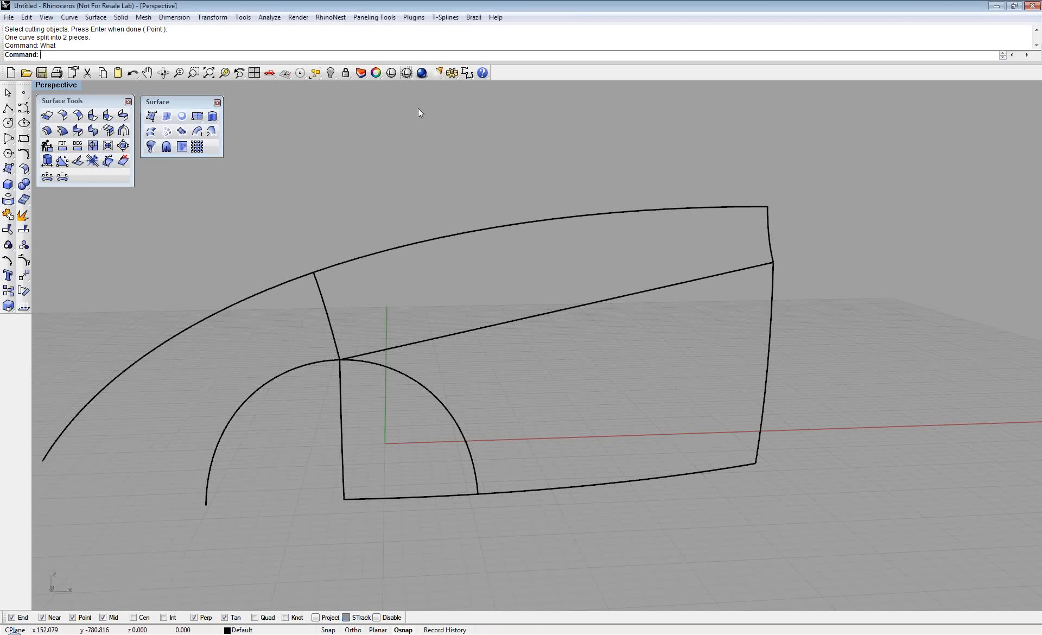
Create an edge-curve surface from the four curves bounding the upper panel between the long curve and the straight line
{"action": "left_click", "coordinate": [167, 116]}
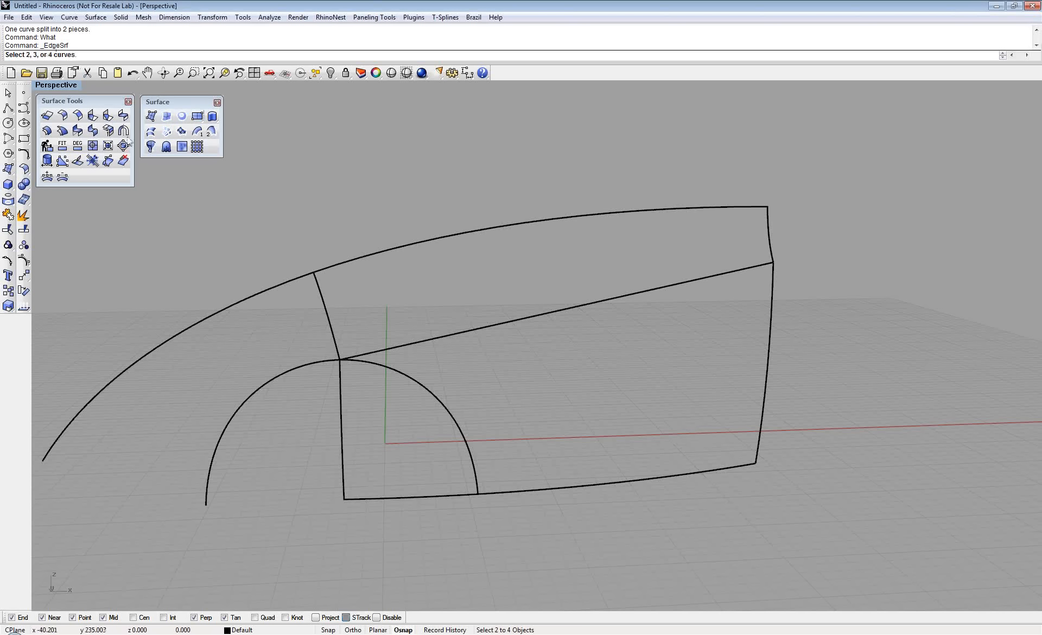
{"action": "left_click", "coordinate": [327, 319]}
{"action": "left_click", "coordinate": [343, 263]}
{"action": "left_click", "coordinate": [770, 223]}
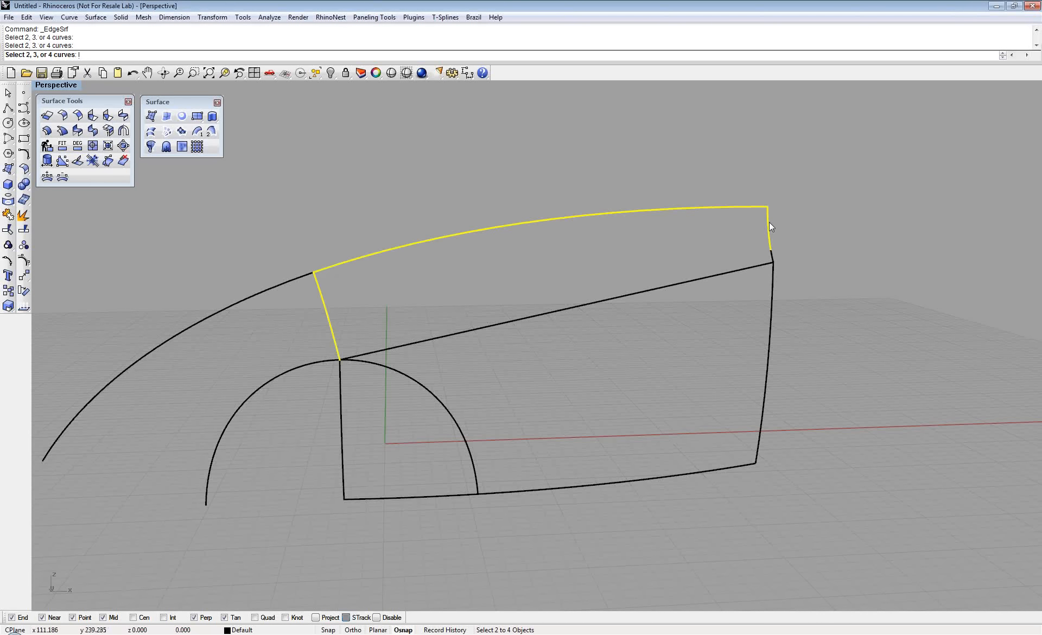
{"action": "left_click", "coordinate": [760, 266]}
Check the upper surface's degree and CV count in U and V, and deselect it
{"action": "mouse_move", "coordinate": [703, 336]}
{"action": "right_mouse_down"}
{"action": "mouse_move", "coordinate": [488, 335]}
{"action": "mouse_move", "coordinate": [652, 337]}
{"action": "mouse_move", "coordinate": [428, 364]}
{"action": "right_mouse_up"}
{"action": "left_click", "coordinate": [402, 295]}
{"action": "type", "text": "What"}
{"action": "key", "text": "Return"}
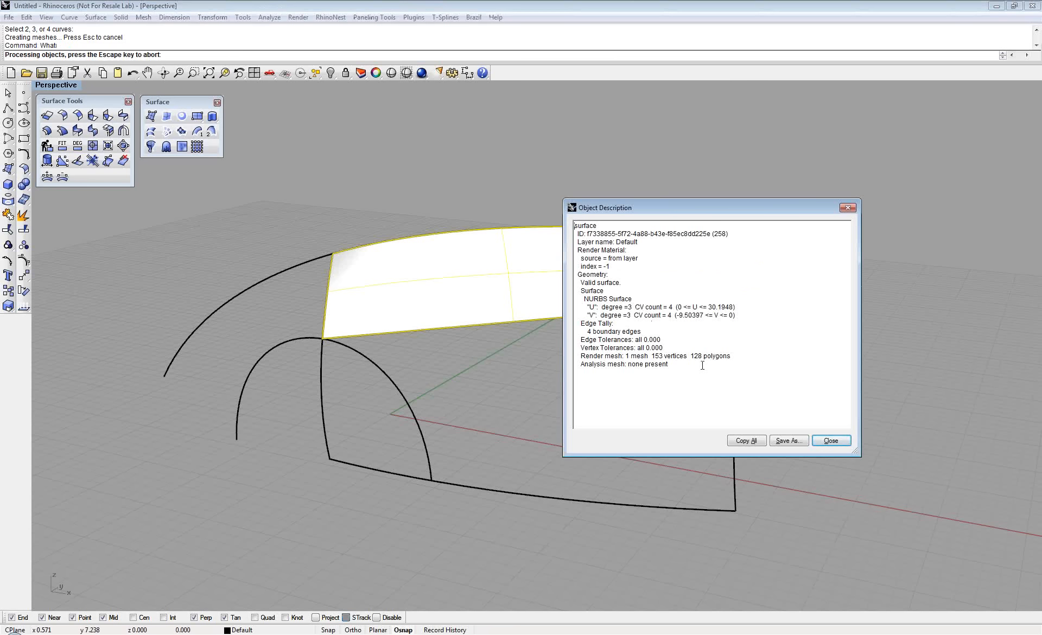
{"action": "left_click", "coordinate": [831, 440]}
{"action": "key", "text": "Escape"}
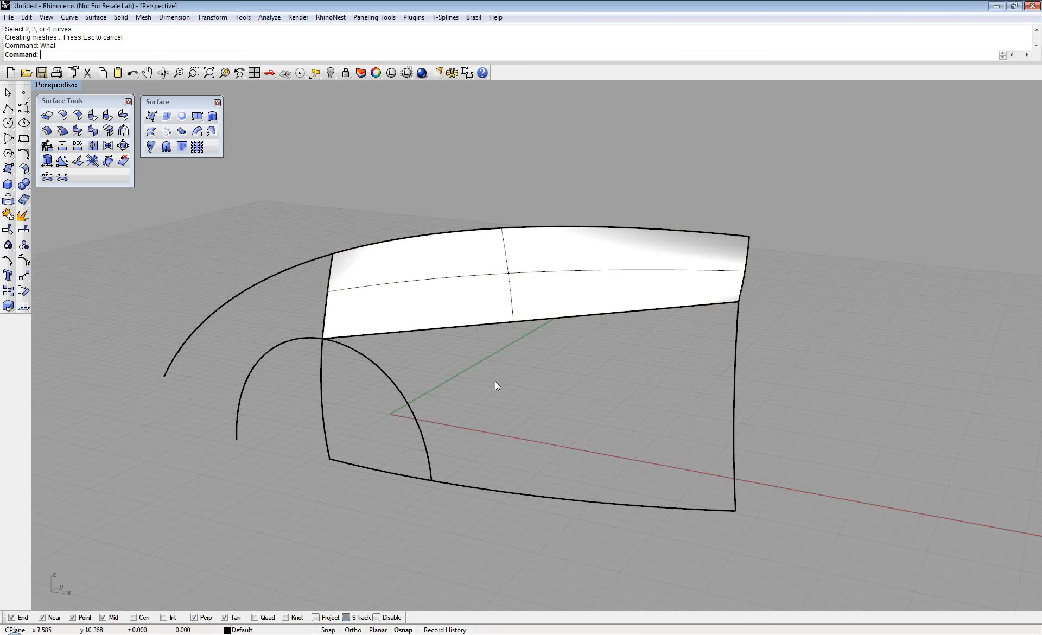
Create an edge-curve surface from the arch centre line, straight line, lower end curve and rebuilt bottom curve
{"action": "mouse_move", "coordinate": [496, 384]}
{"action": "right_mouse_down"}
{"action": "mouse_move", "coordinate": [550, 377]}
{"action": "mouse_move", "coordinate": [493, 375]}
{"action": "right_mouse_up"}
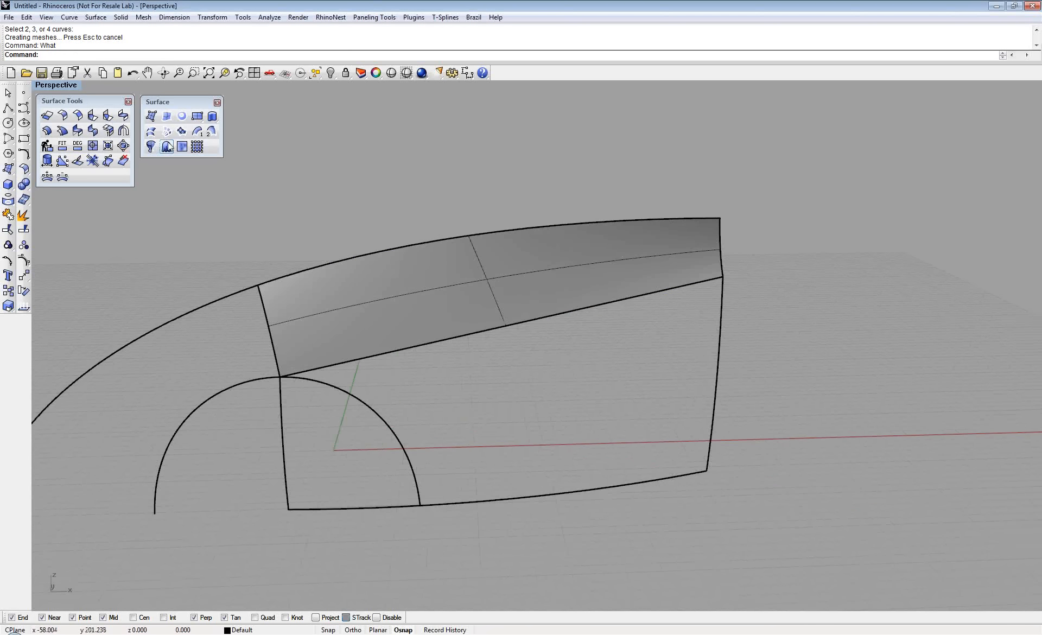
{"action": "left_click", "coordinate": [169, 119]}
{"action": "left_click", "coordinate": [282, 418]}
{"action": "left_click", "coordinate": [308, 370]}
{"action": "left_click", "coordinate": [326, 407]}
{"action": "left_click", "coordinate": [718, 317]}
{"action": "left_click", "coordinate": [688, 476]}
Check the lower surface's degree and CV count in its object description
{"action": "right_click_drag", "start_coordinate": [614, 431], "coordinate": [546, 433]}
{"action": "left_click", "coordinate": [544, 428]}
{"action": "type", "text": "What"}
{"action": "key", "text": "Return"}
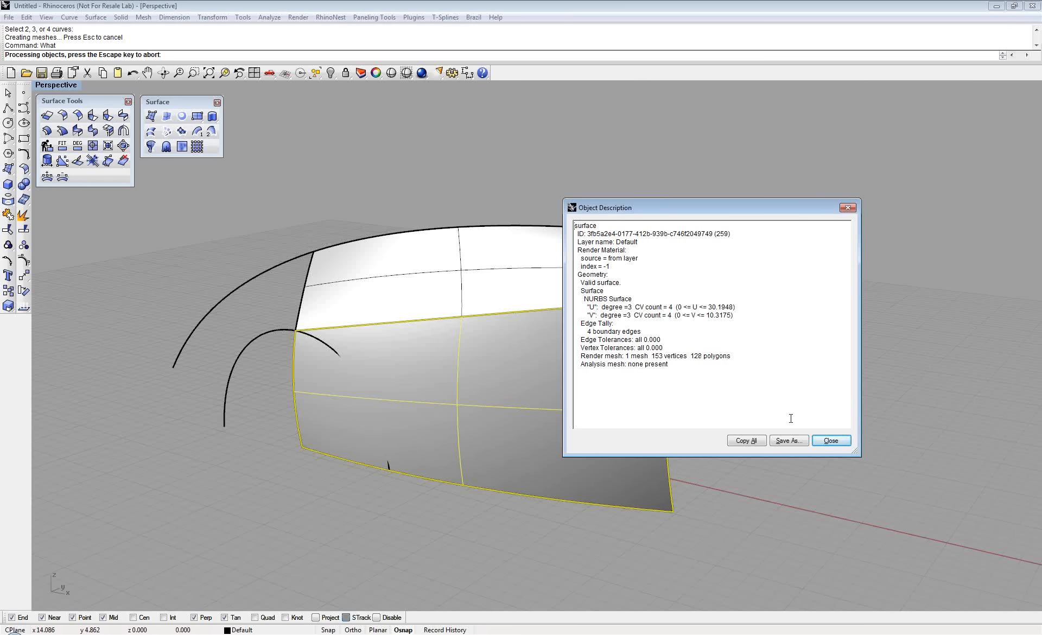
{"action": "left_click", "coordinate": [830, 440]}
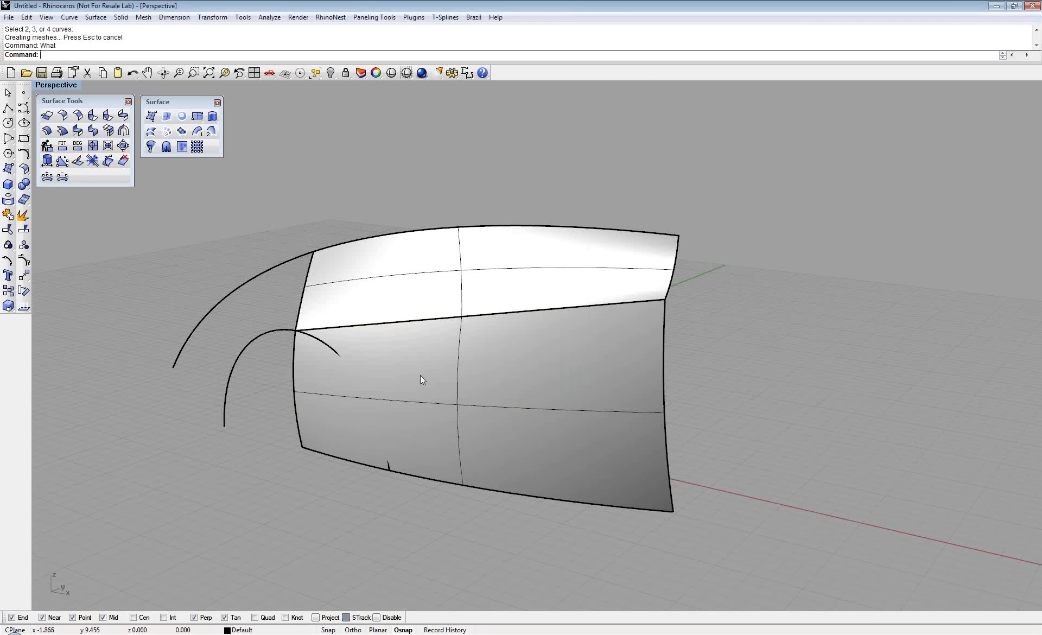
Switch the Perspective view to the Analyze display mode
{"action": "right_click_drag", "start_coordinate": [420, 376], "coordinate": [412, 378]}
{"action": "scroll", "coordinate": [430, 373], "scroll_direction": "up", "scroll_amount": 2}
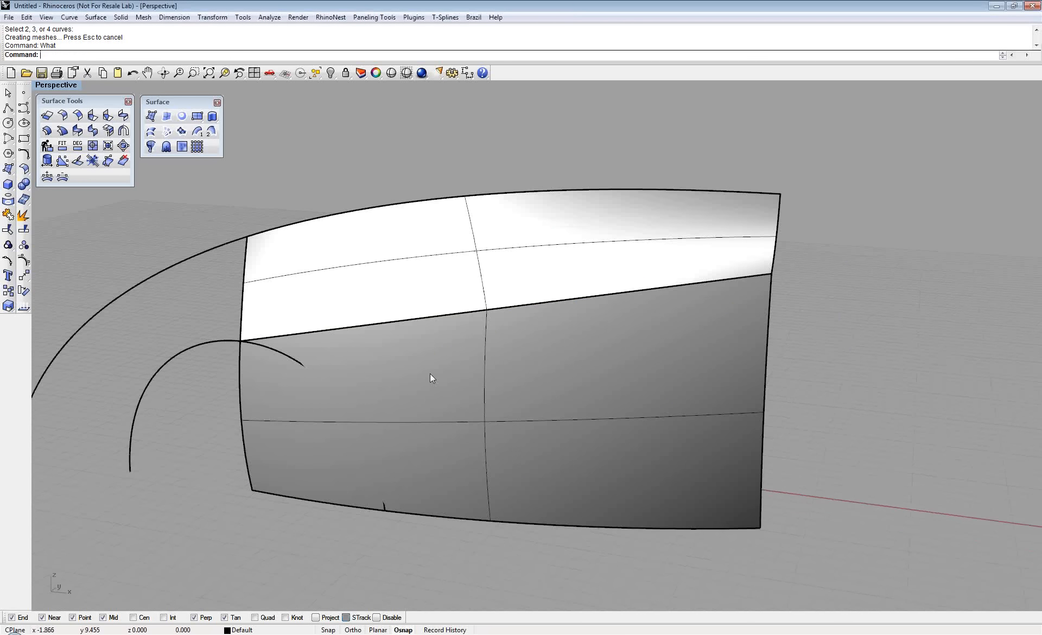
{"action": "scroll", "coordinate": [412, 363], "scroll_direction": "up", "scroll_amount": 1}
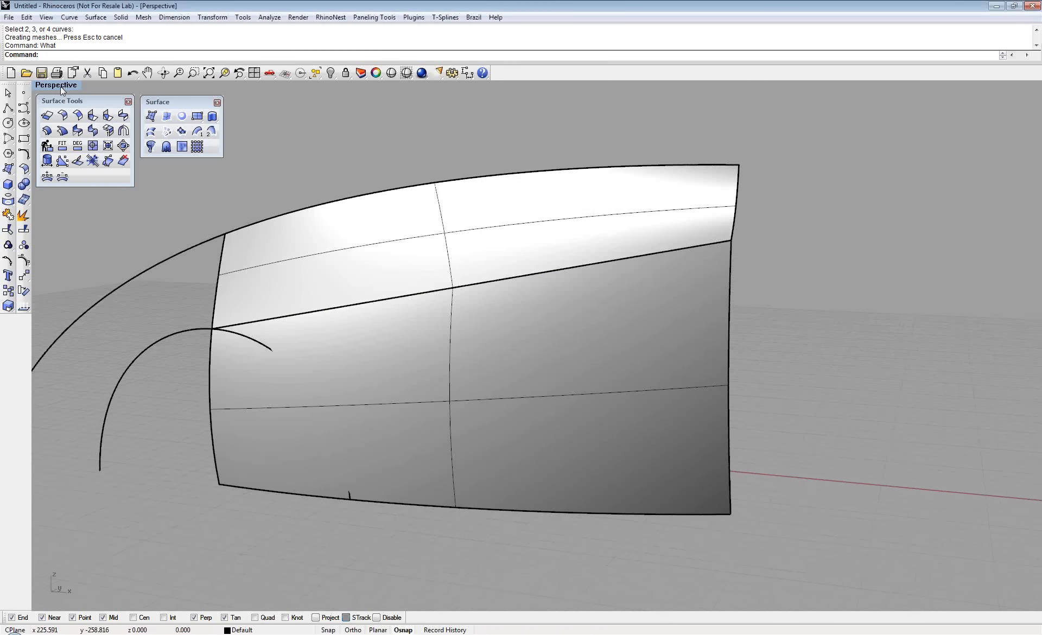
{"action": "left_click", "coordinate": [60, 87]}
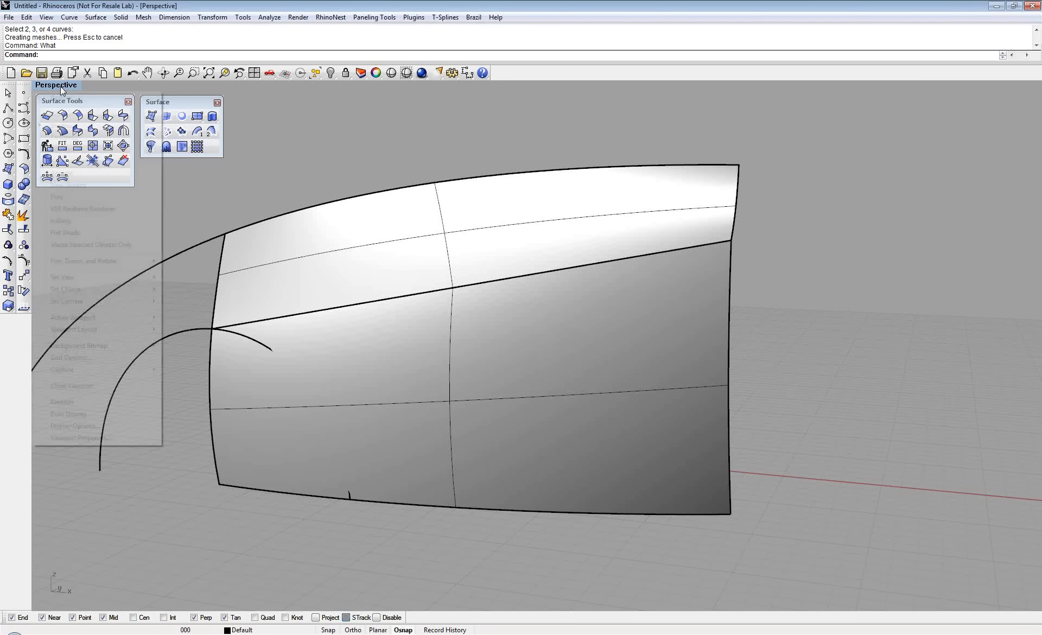
{"action": "key", "text": "Escape"}
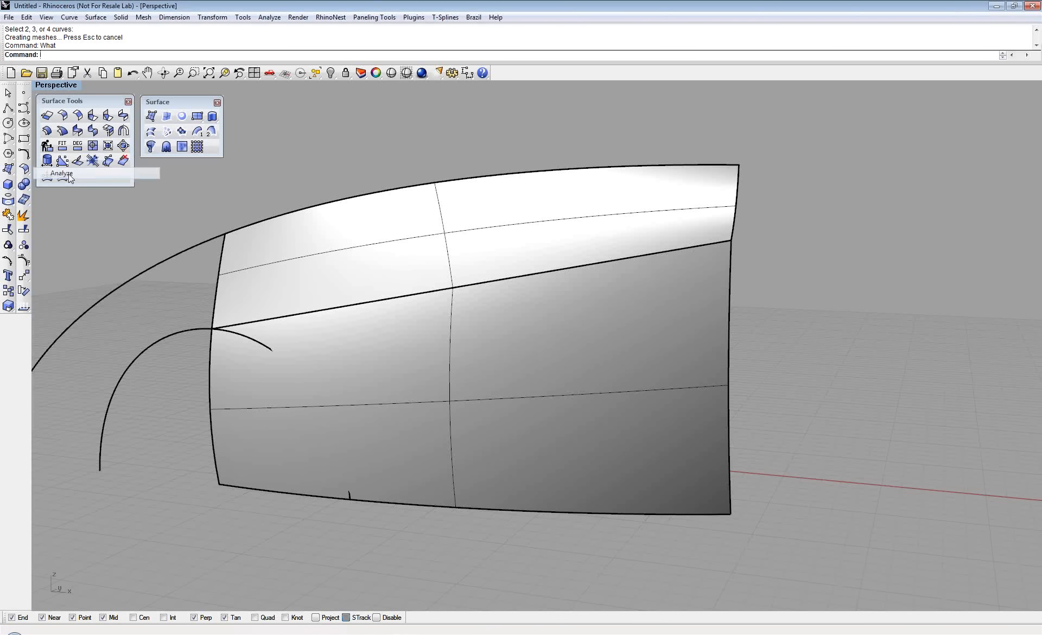
Run a zebra stripe analysis on both the upper and lower surfaces
{"action": "right_click_drag", "start_coordinate": [415, 318], "coordinate": [438, 320]}
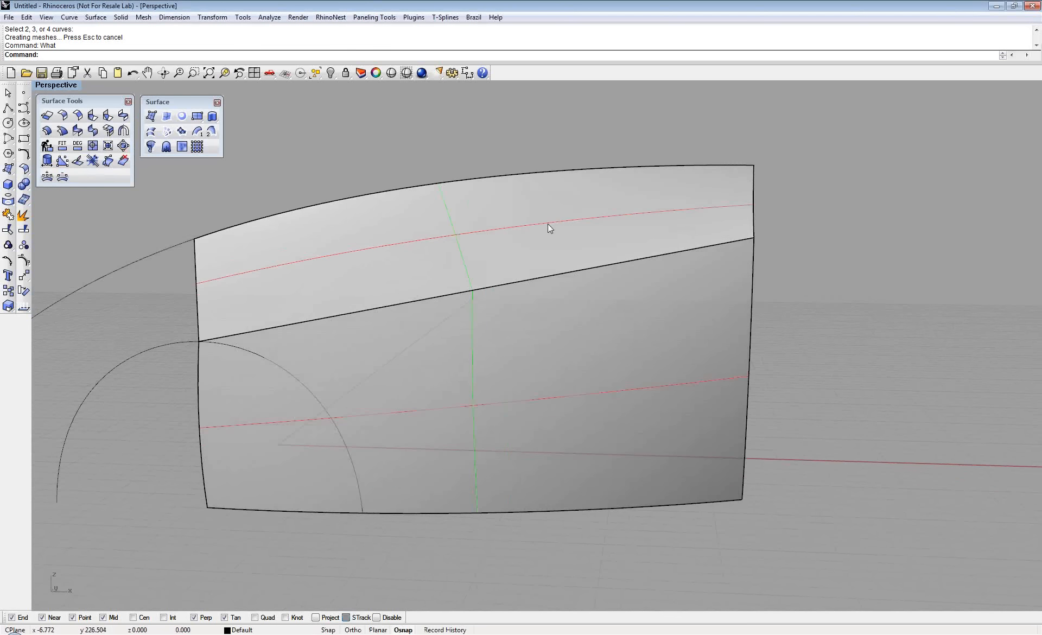
{"action": "right_click_drag", "start_coordinate": [555, 356], "coordinate": [448, 301]}
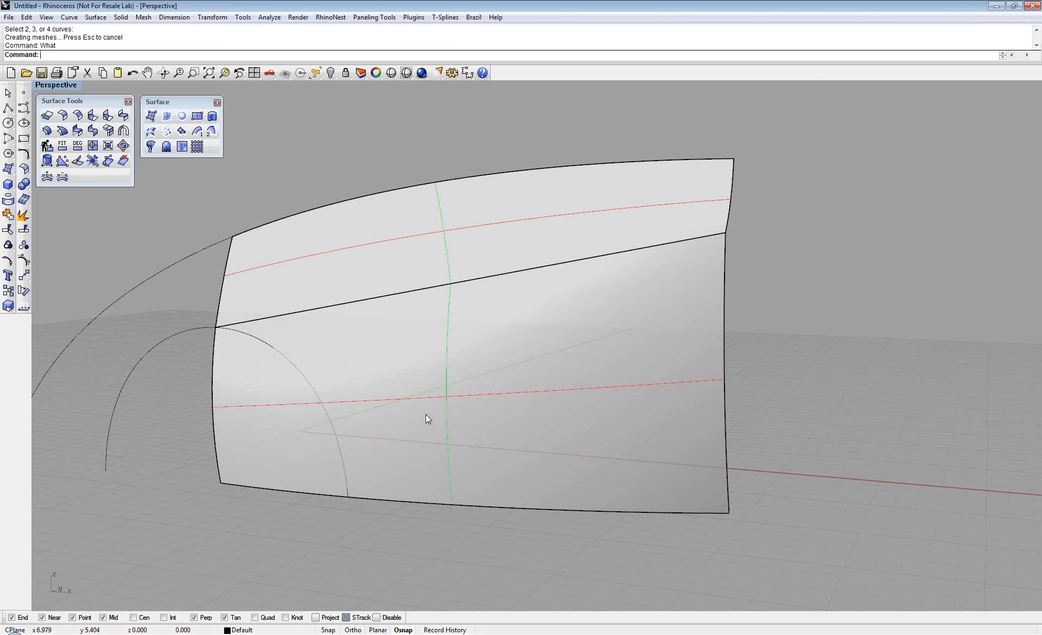
{"action": "right_click_drag", "start_coordinate": [399, 400], "coordinate": [441, 290]}
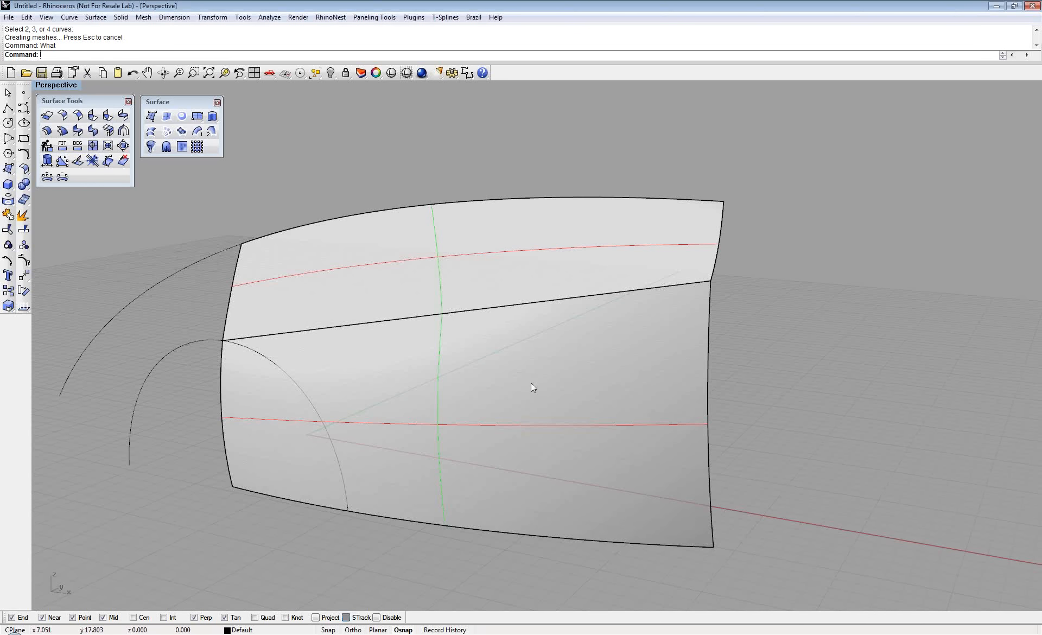
{"action": "type", "text": "Zebra"}
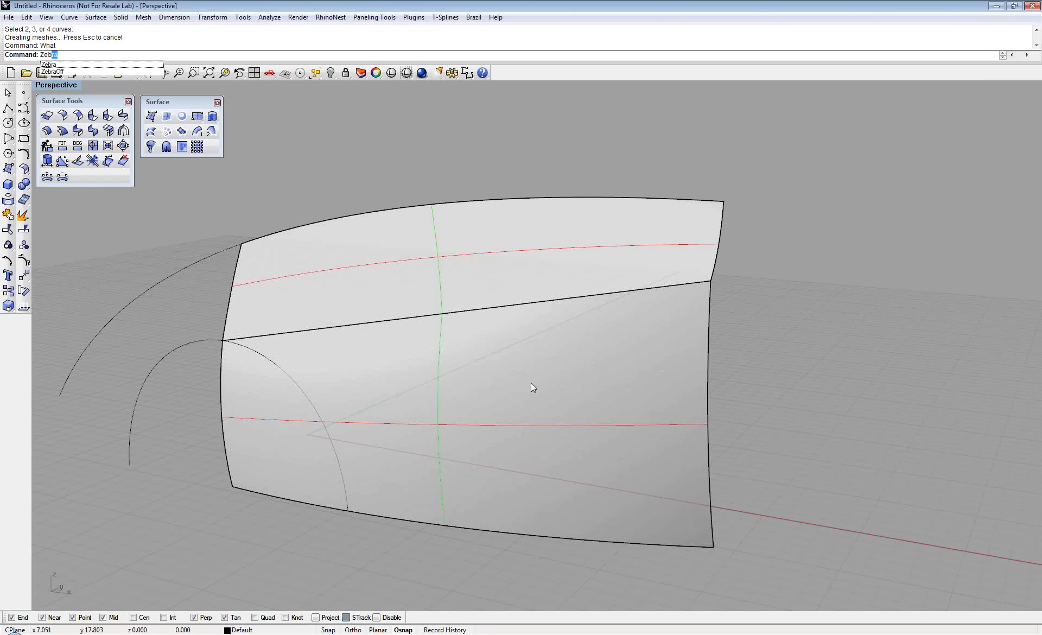
{"action": "key", "text": "Return"}
{"action": "left_click", "coordinate": [531, 383]}
{"action": "left_click", "coordinate": [532, 266]}
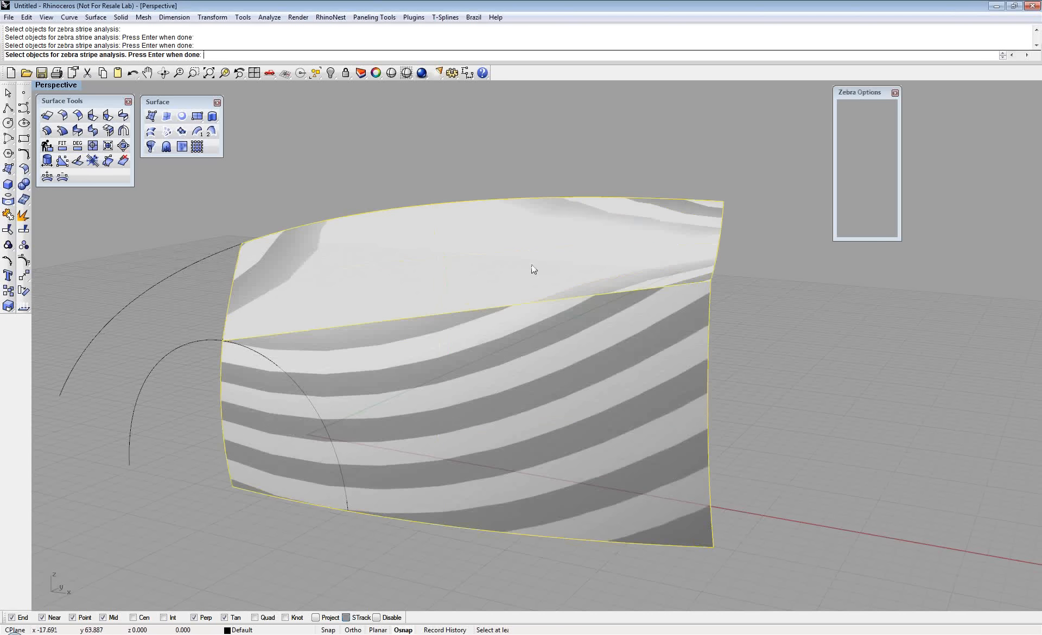
{"action": "key", "text": "Return"}
{"action": "right_click_drag", "start_coordinate": [487, 344], "coordinate": [603, 342]}
{"action": "left_click_drag", "start_coordinate": [857, 96], "coordinate": [813, 100]}
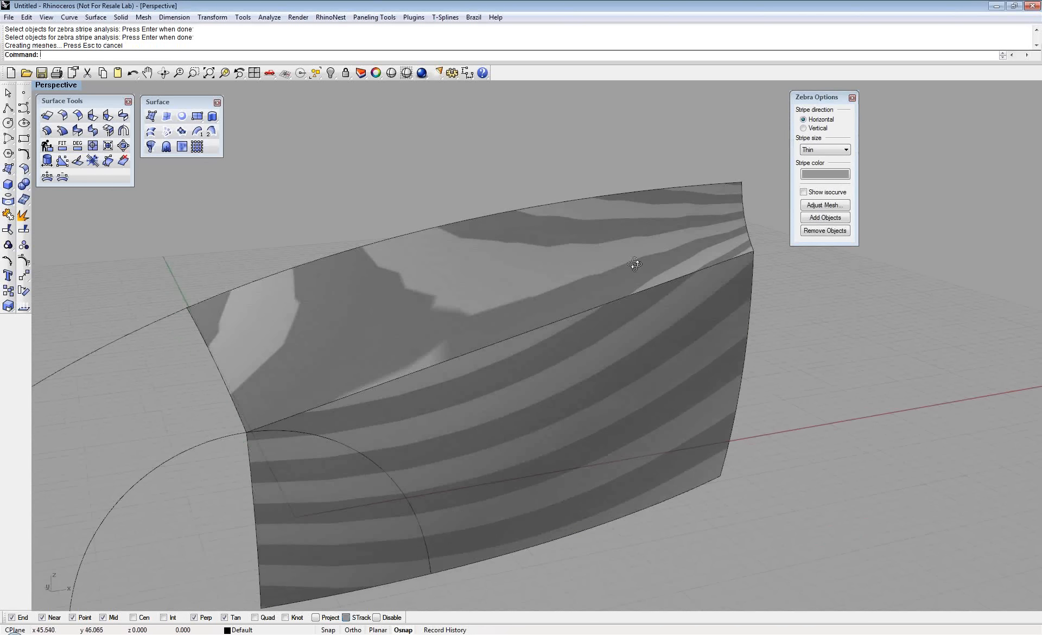
Hide the straight curve along the shared edge and inspect how the zebra stripes cross between the two surfaces
{"action": "right_click_drag", "start_coordinate": [634, 264], "coordinate": [628, 297]}
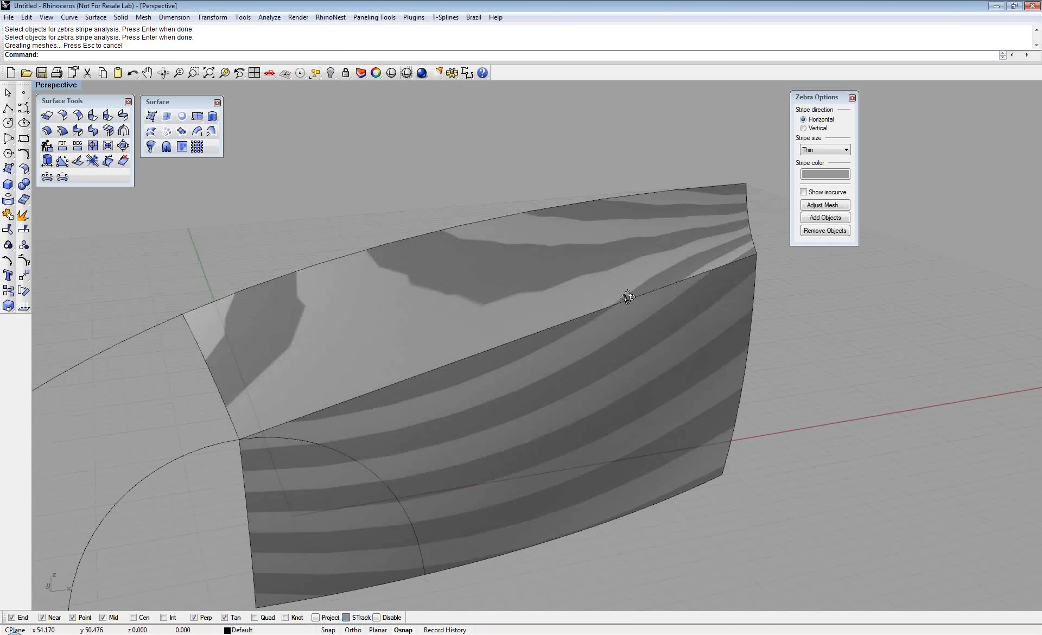
{"action": "left_click", "coordinate": [627, 299]}
{"action": "type", "text": "Hide"}
{"action": "key", "text": "Return"}
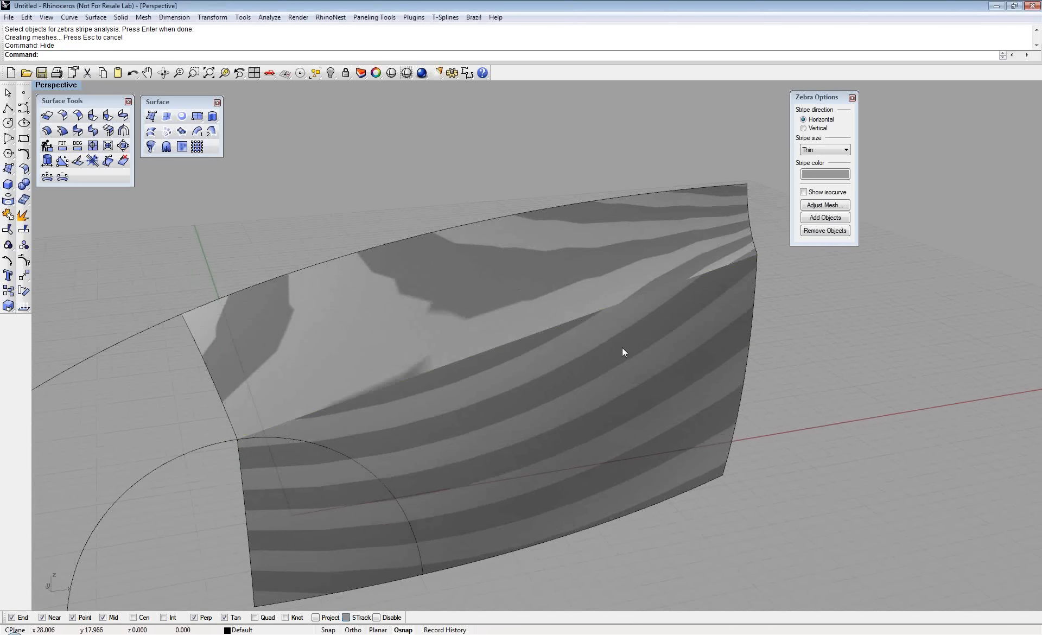
{"action": "right_click_drag", "start_coordinate": [620, 347], "coordinate": [587, 341]}
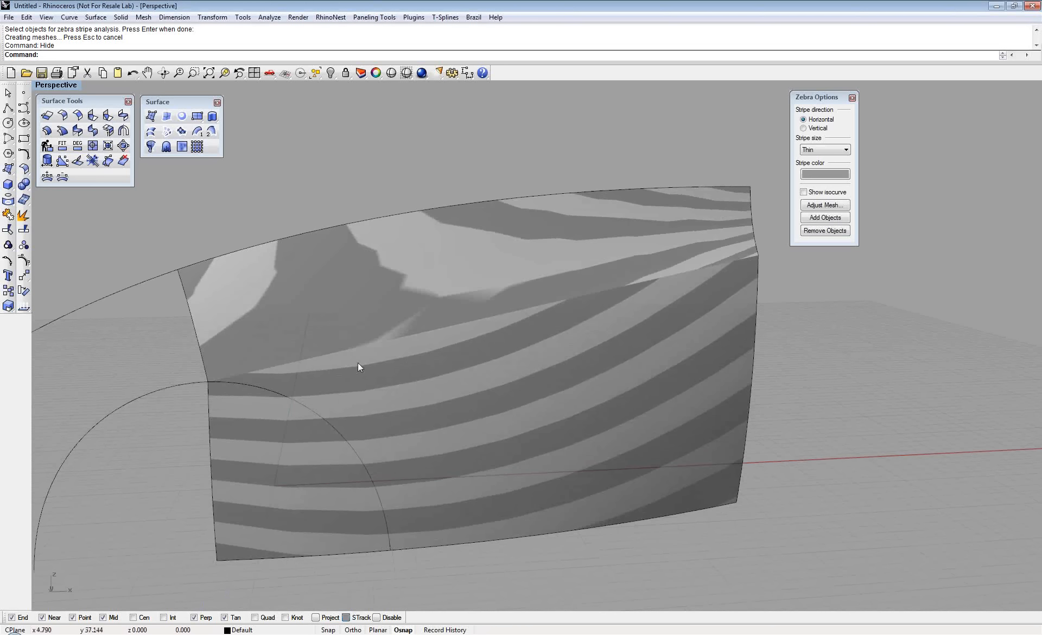
{"action": "mouse_move", "coordinate": [357, 363]}
{"action": "right_mouse_down"}
{"action": "mouse_move", "coordinate": [358, 374]}
{"action": "mouse_move", "coordinate": [290, 378]}
{"action": "mouse_move", "coordinate": [355, 365]}
{"action": "mouse_move", "coordinate": [362, 353]}
{"action": "right_mouse_up"}
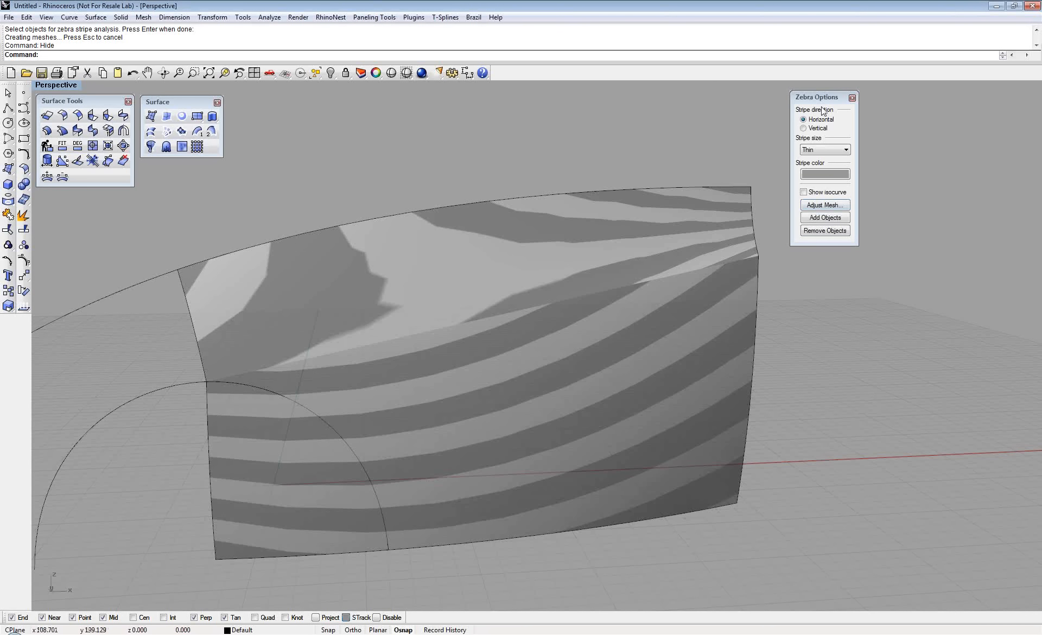
Refine the zebra analysis mesh with density 1.0, maximum angle 5.0, maximum aspect ratio 5.0 and maximum edge length 0.3
{"action": "left_click", "coordinate": [825, 209]}
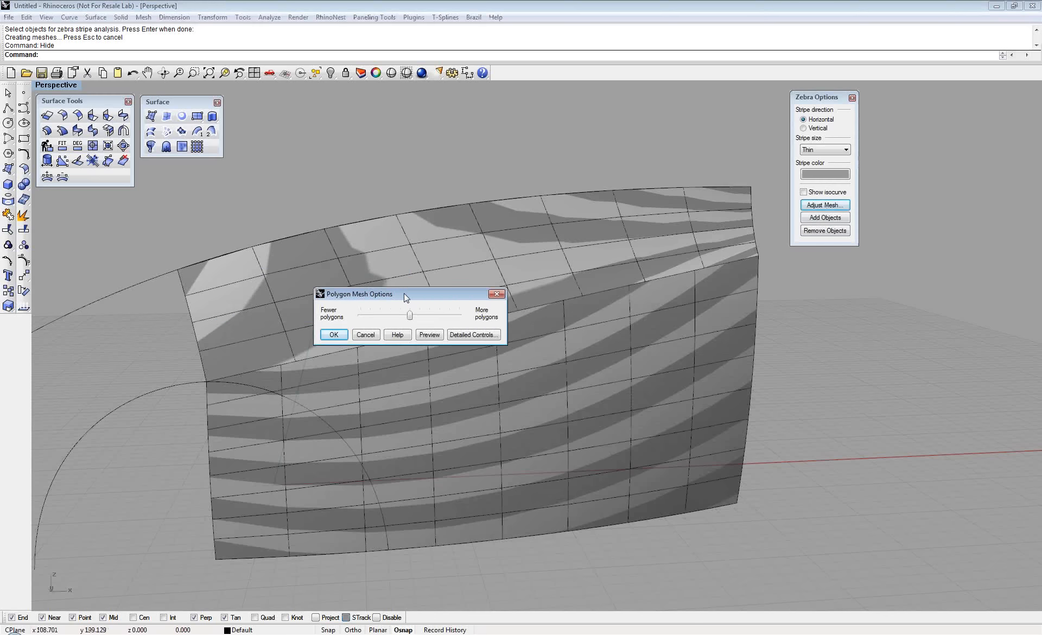
{"action": "left_click", "coordinate": [571, 387]}
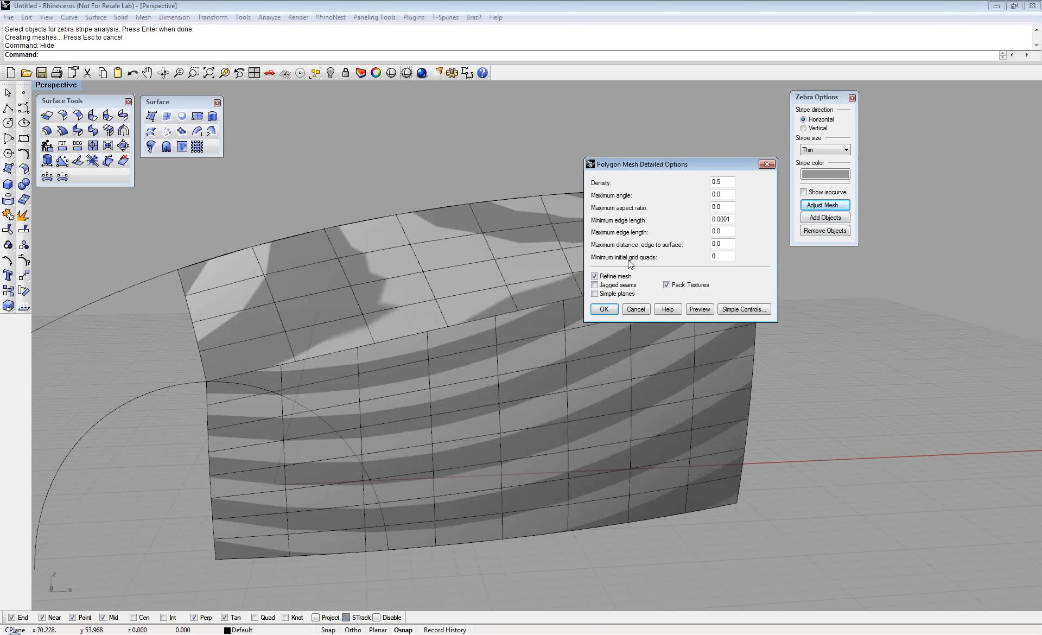
{"action": "double_click", "coordinate": [727, 181]}
{"action": "type", "text": "1.0"}
{"action": "double_click", "coordinate": [722, 195]}
{"action": "type", "text": "5.0"}
{"action": "double_click", "coordinate": [724, 207]}
{"action": "type", "text": "5.0"}
{"action": "double_click", "coordinate": [730, 233]}
{"action": "type", "text": "0.3"}
{"action": "left_click", "coordinate": [700, 308]}
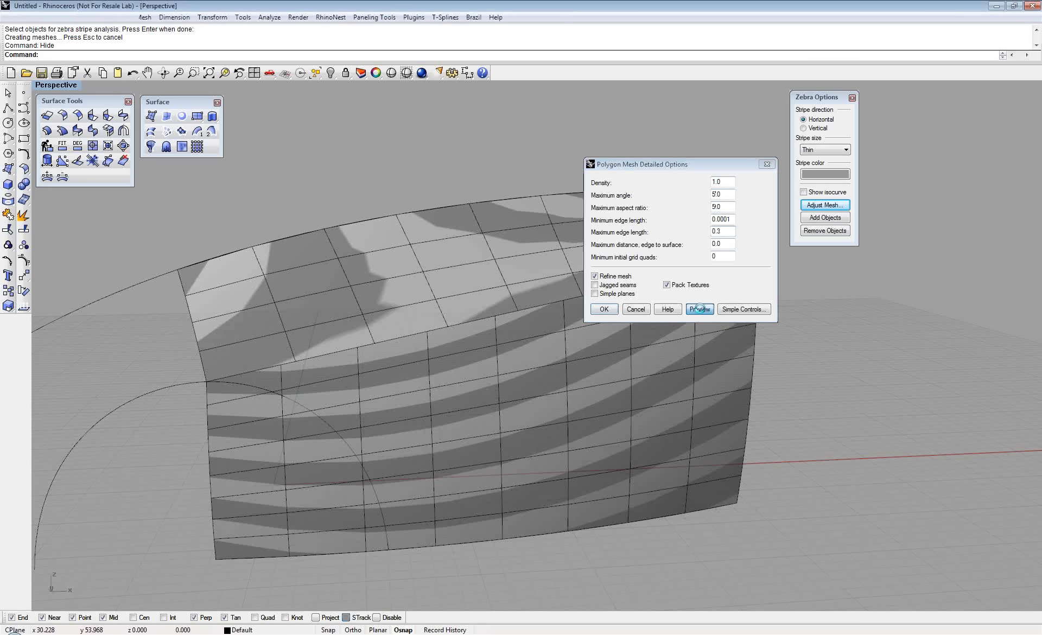
{"action": "left_click", "coordinate": [604, 308]}
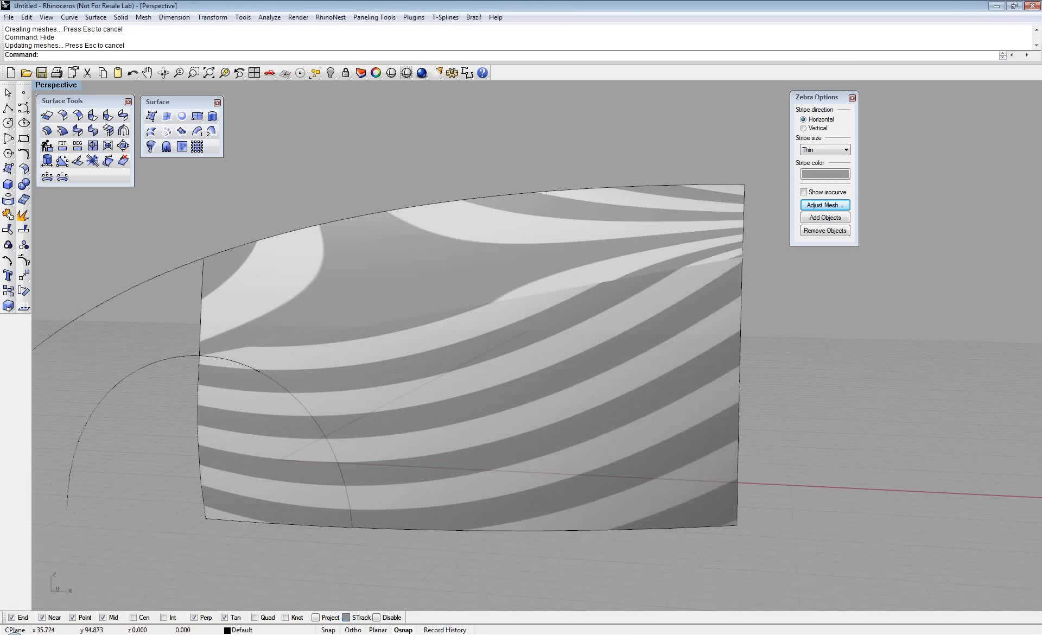
{"action": "right_click_drag", "start_coordinate": [513, 266], "coordinate": [570, 271]}
{"action": "right_click_drag", "start_coordinate": [235, 204], "coordinate": [321, 213]}
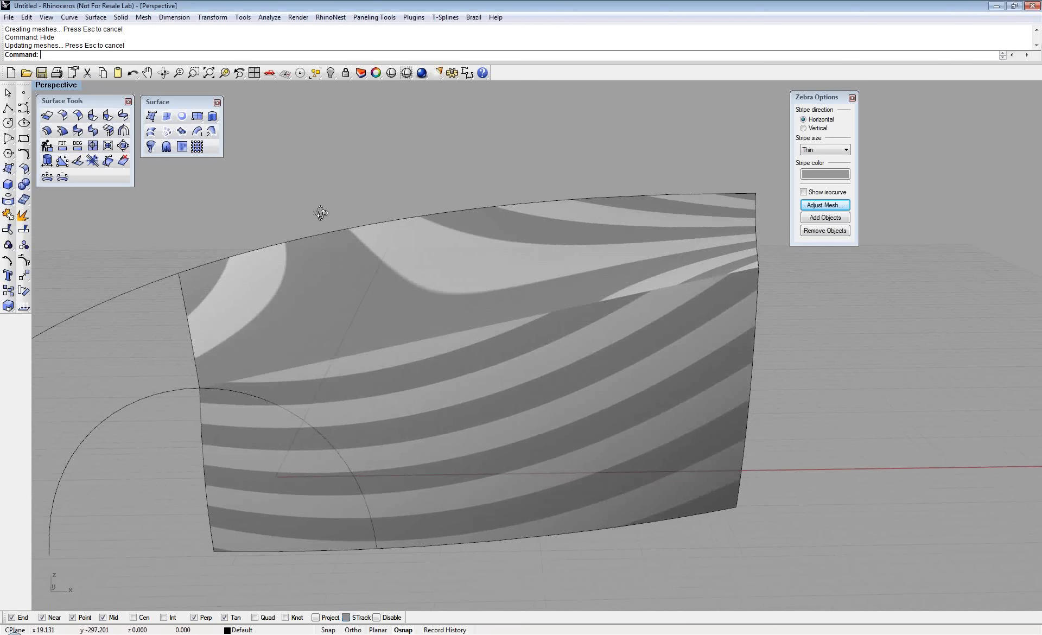
Return to the four-view layout and remove both surfaces from the zebra analysis
{"action": "double_click", "coordinate": [64, 83]}
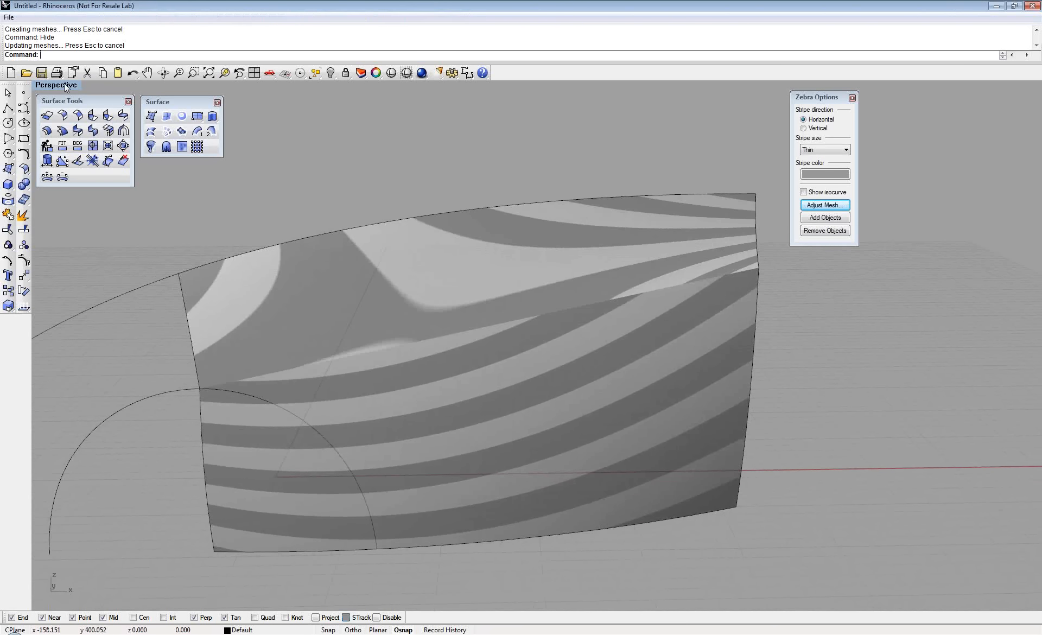
{"action": "scroll", "coordinate": [199, 473], "scroll_direction": "up", "scroll_amount": 4}
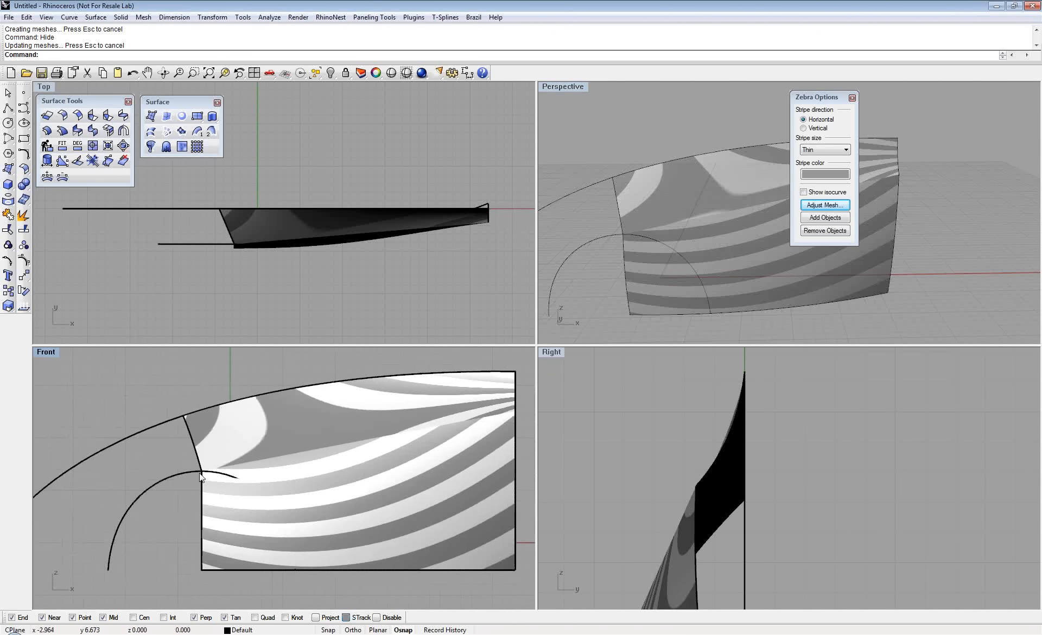
{"action": "left_click", "coordinate": [798, 314]}
{"action": "left_click_drag", "start_coordinate": [795, 310], "coordinate": [688, 196]}
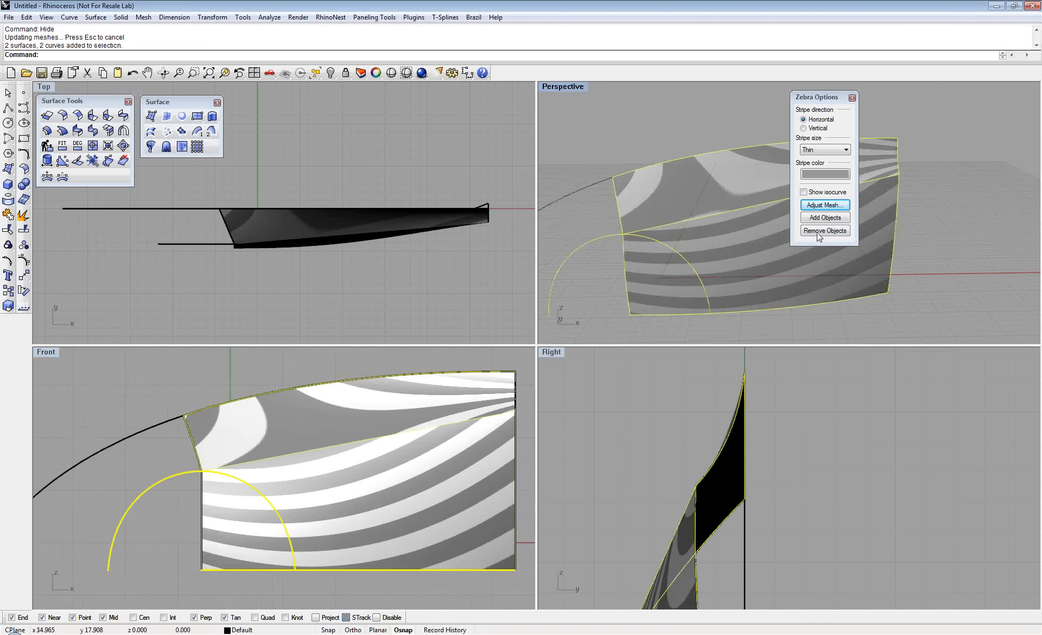
{"action": "left_click", "coordinate": [846, 231]}
Offset the wheel arch curve inward by about 0.72 mm through a picked point in the Front view
{"action": "right_click_drag", "start_coordinate": [353, 434], "coordinate": [347, 422]}
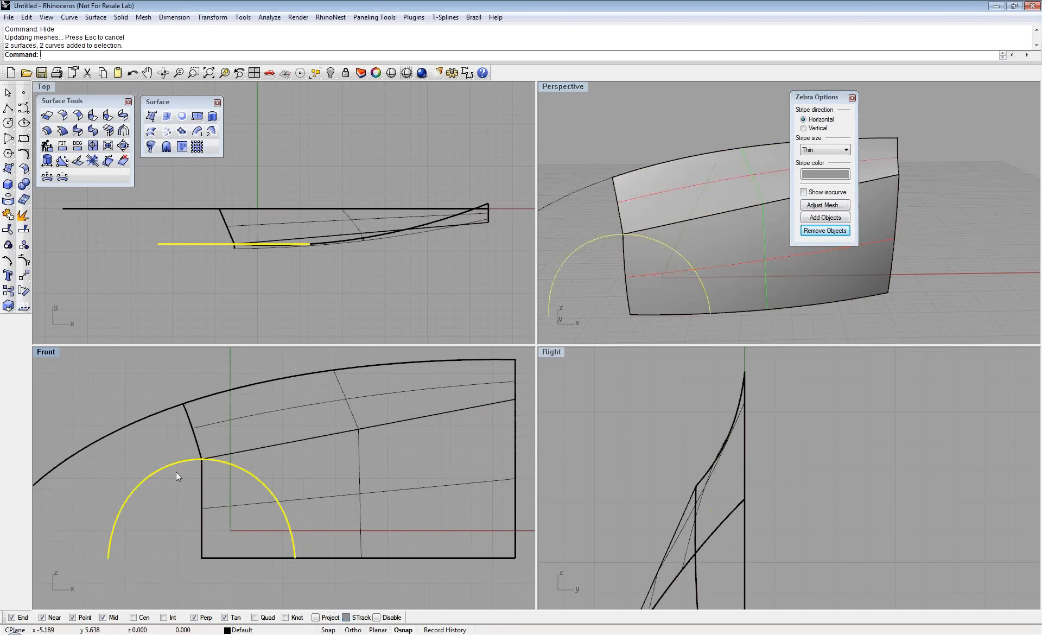
{"action": "right_click_drag", "start_coordinate": [179, 472], "coordinate": [198, 460]}
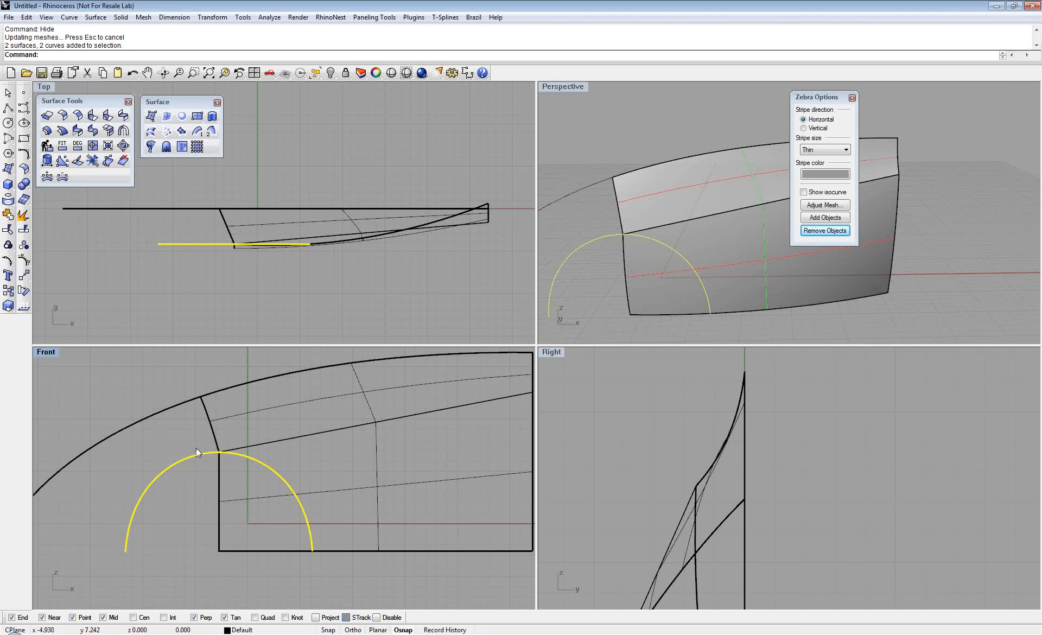
{"action": "left_click", "coordinate": [69, 17]}
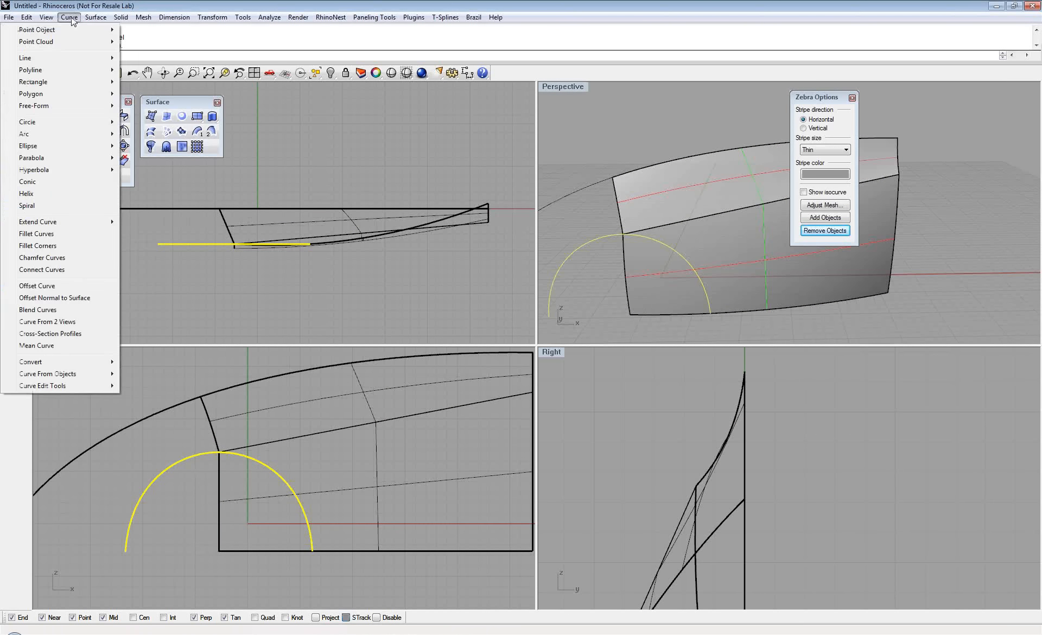
{"action": "left_click", "coordinate": [70, 288]}
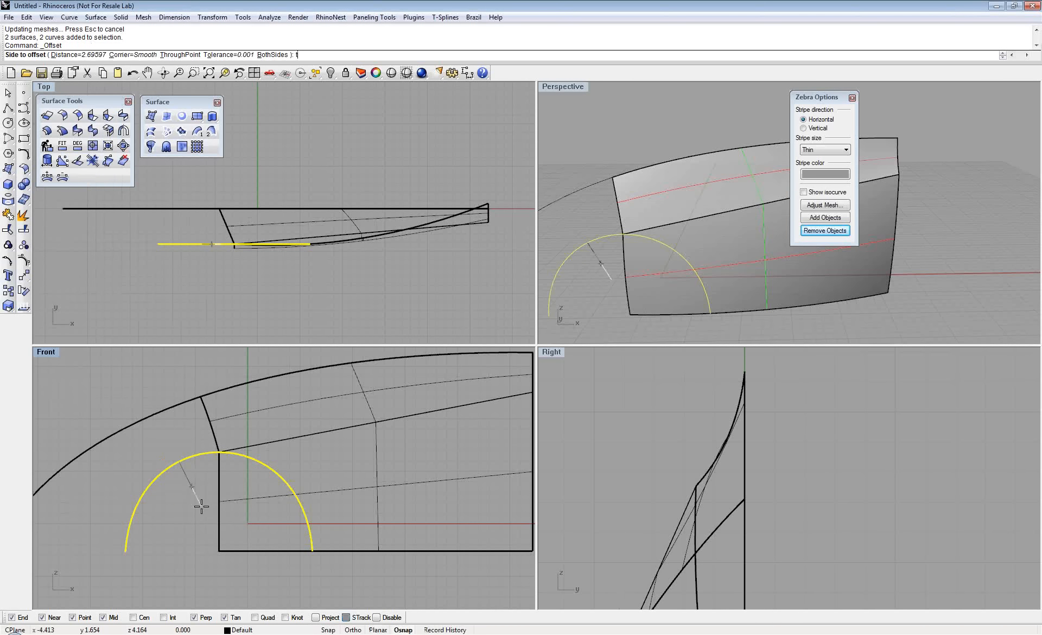
{"action": "type", "text": "t"}
{"action": "key", "text": "Return"}
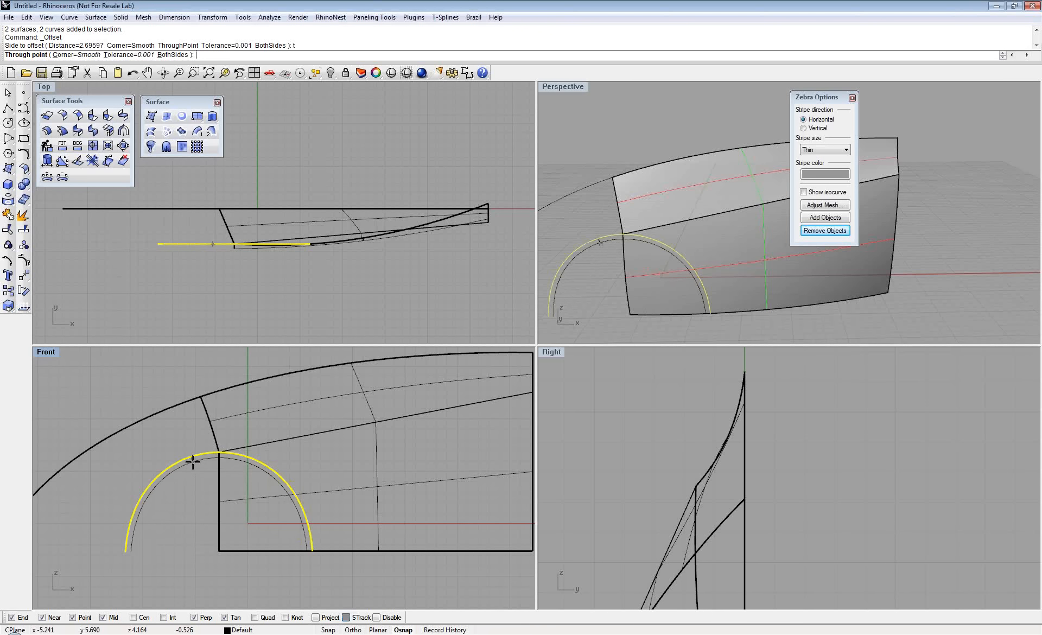
{"action": "left_click", "coordinate": [193, 463]}
Offset the original wheel arch curve outward by about 4 mm through a picked point in the Front view
{"action": "right_click", "coordinate": [180, 435]}
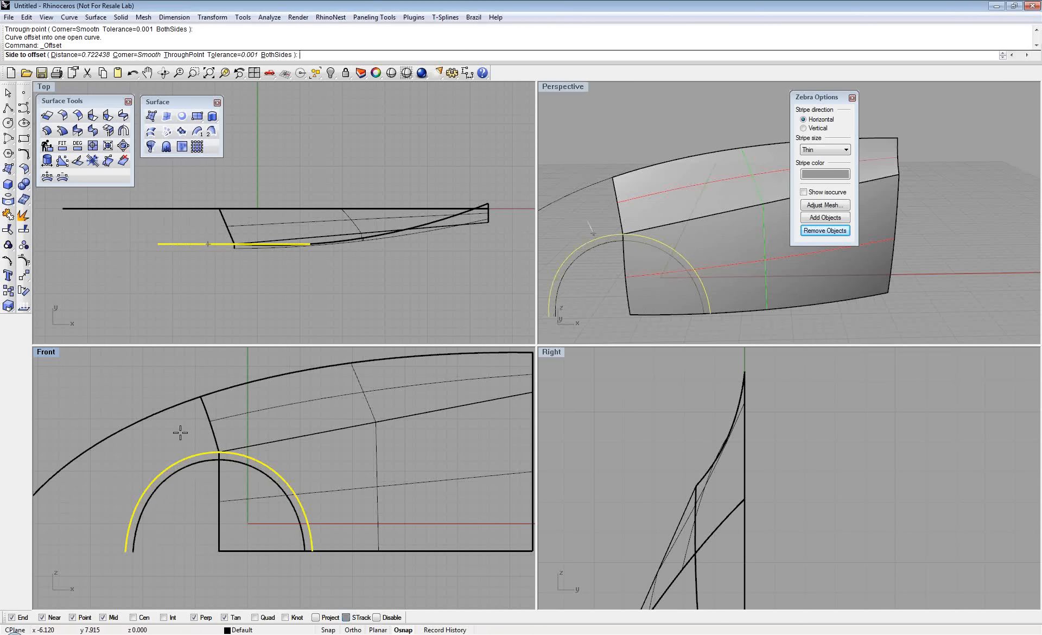
{"action": "type", "text": "t"}
{"action": "key", "text": "Return"}
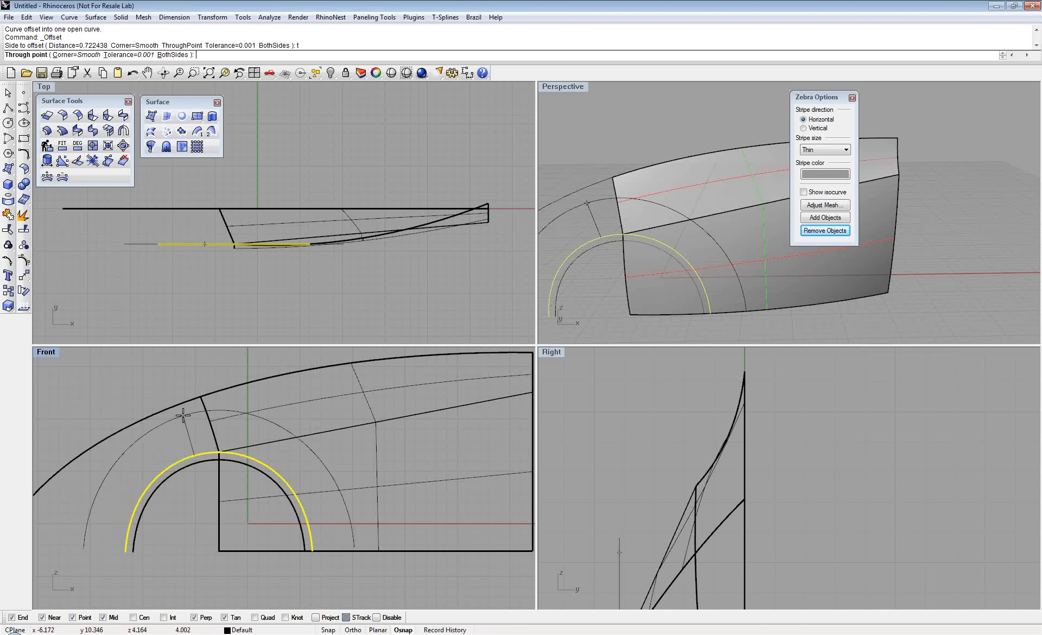
{"action": "left_click", "coordinate": [183, 415]}
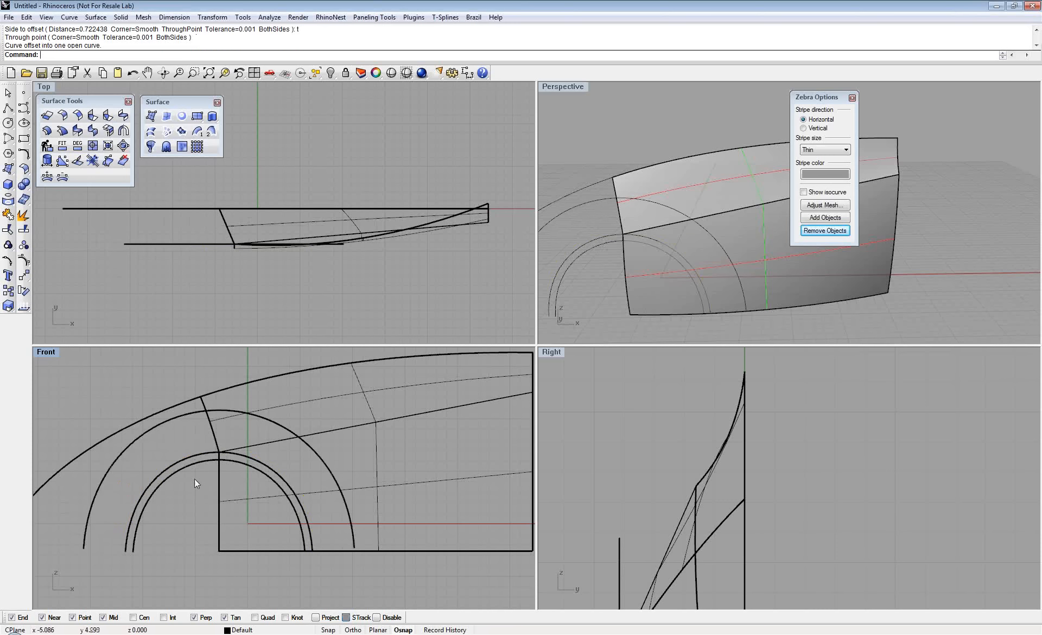
Start a Normal loft between the original arch curve and its inner offset, and preview it with Do not simplify in Perspective
{"action": "left_click", "coordinate": [187, 454]}
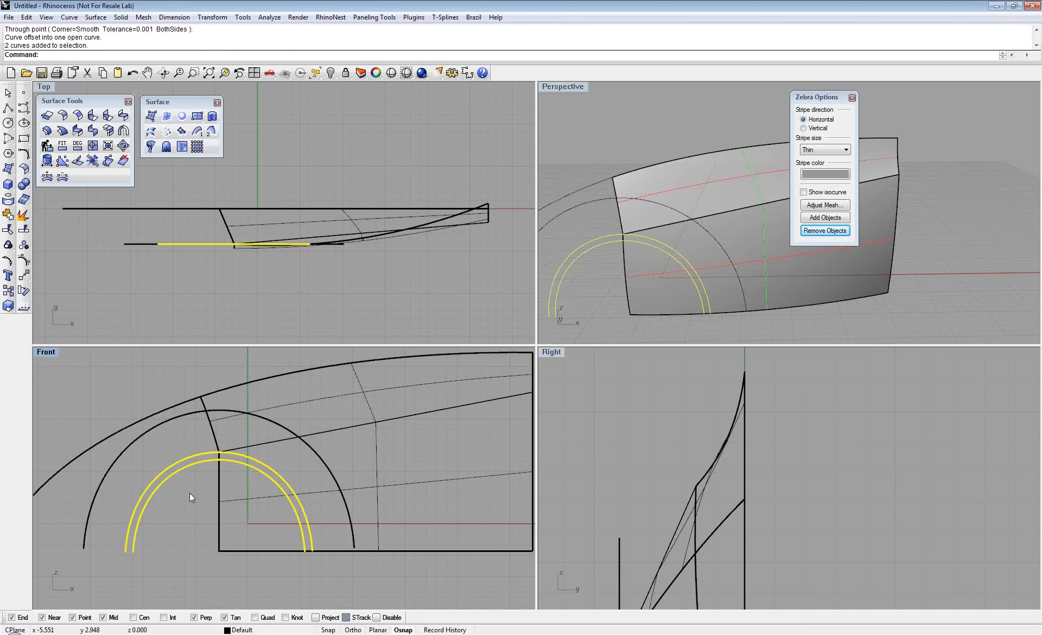
{"action": "type", "text": "loft"}
{"action": "key", "text": "Return"}
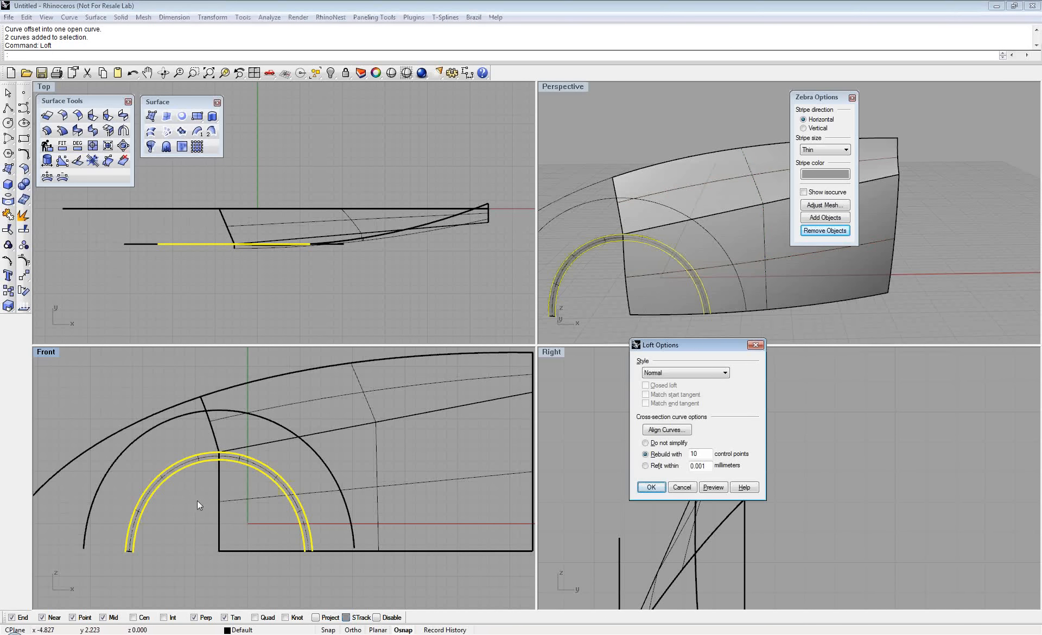
{"action": "left_click", "coordinate": [661, 444]}
{"action": "left_click", "coordinate": [713, 486]}
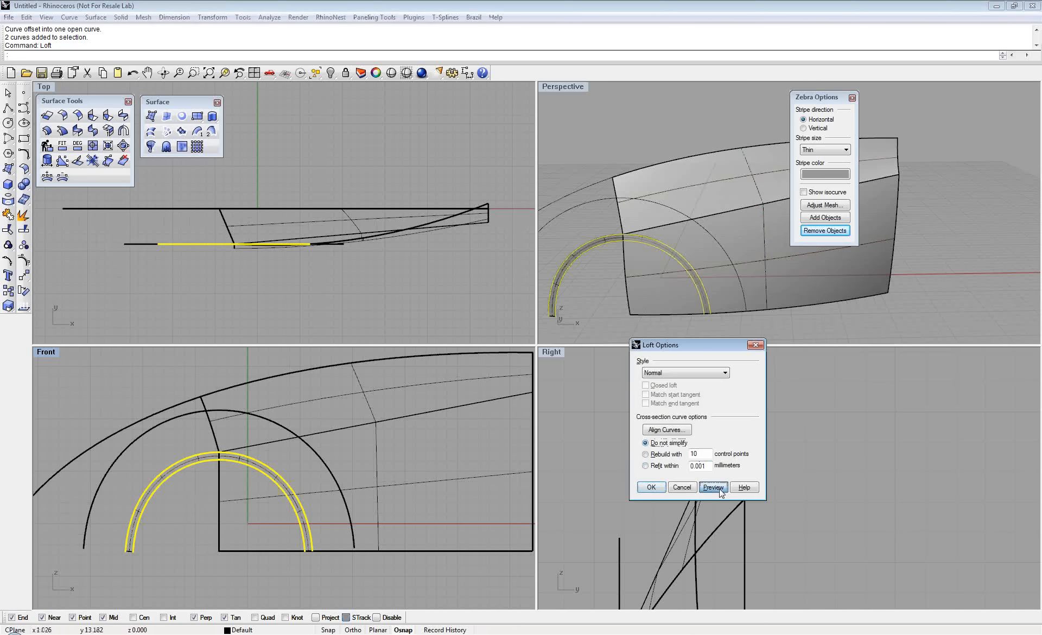
{"action": "right_click_drag", "start_coordinate": [656, 242], "coordinate": [627, 242]}
{"action": "scroll", "coordinate": [627, 242], "scroll_direction": "up", "scroll_amount": 5}
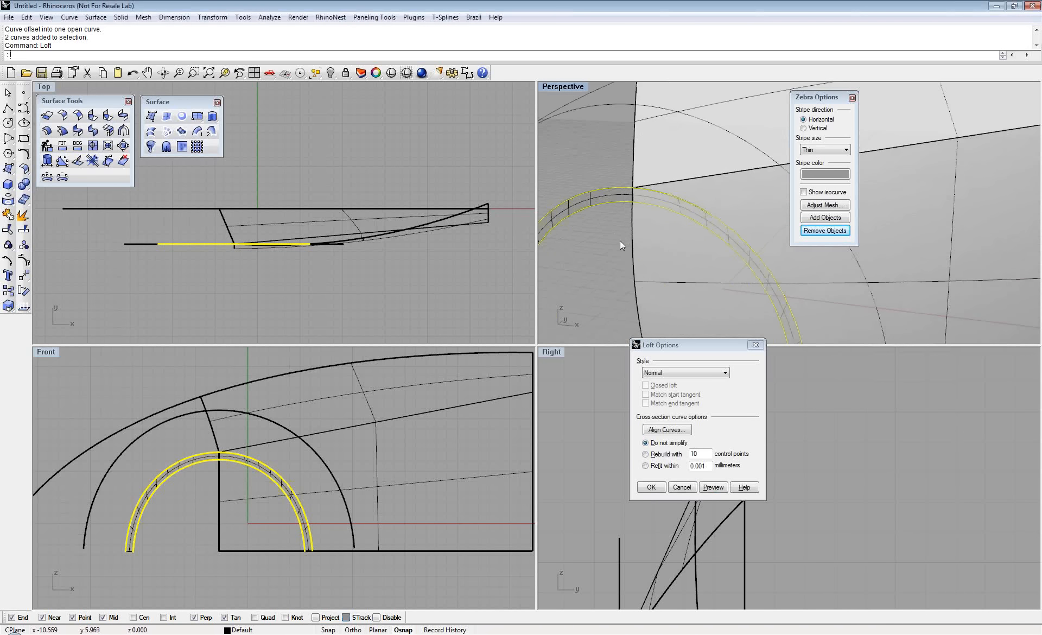
{"action": "double_click", "coordinate": [566, 86]}
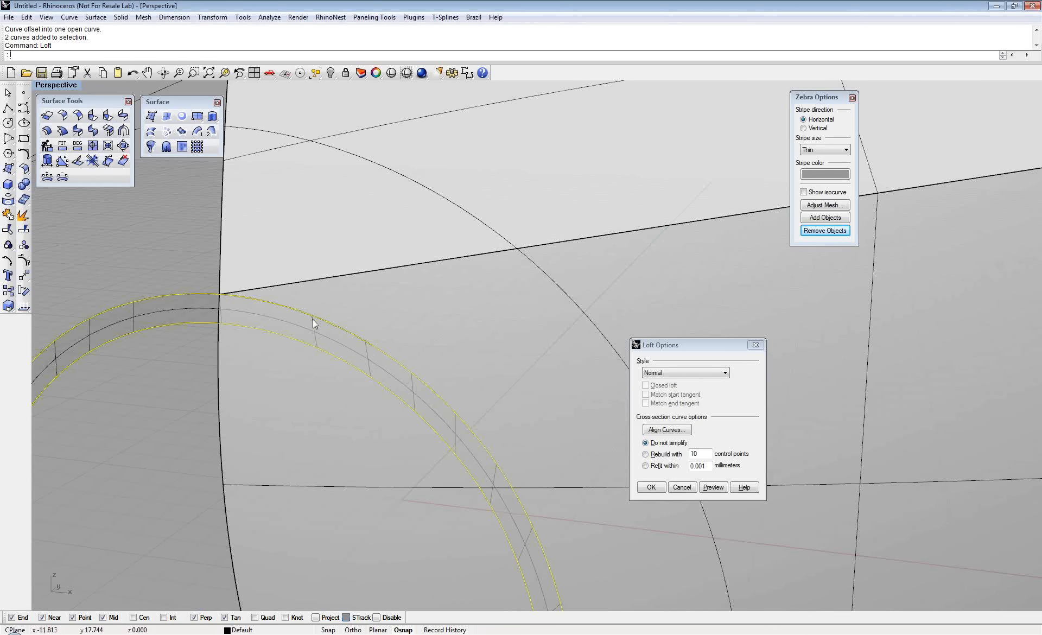
{"action": "scroll", "coordinate": [313, 323], "scroll_direction": "down", "scroll_amount": 2}
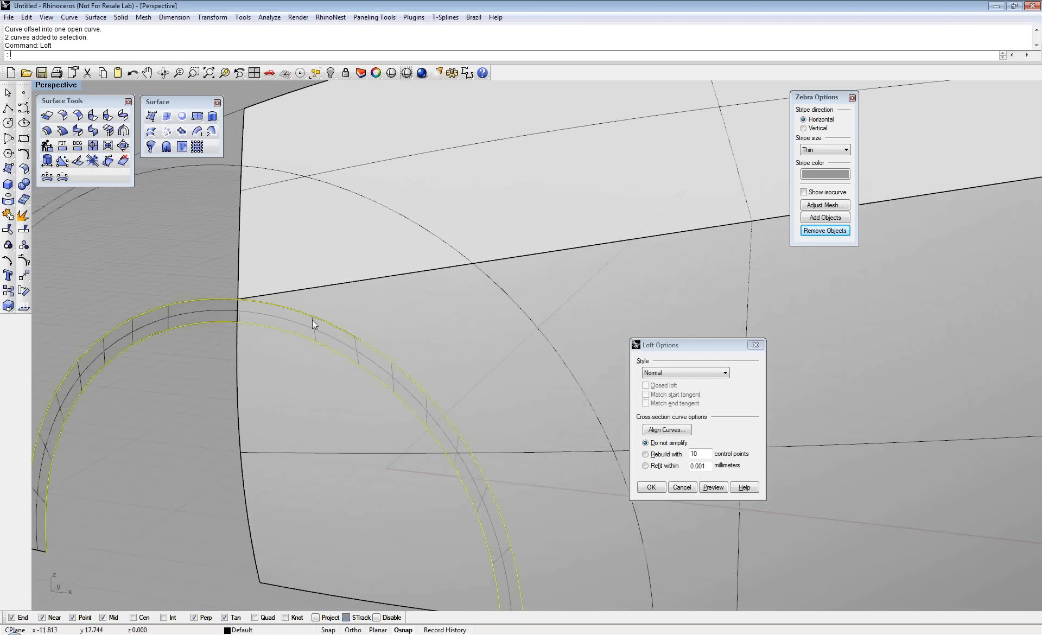
{"action": "scroll", "coordinate": [311, 320], "scroll_direction": "down", "scroll_amount": 2}
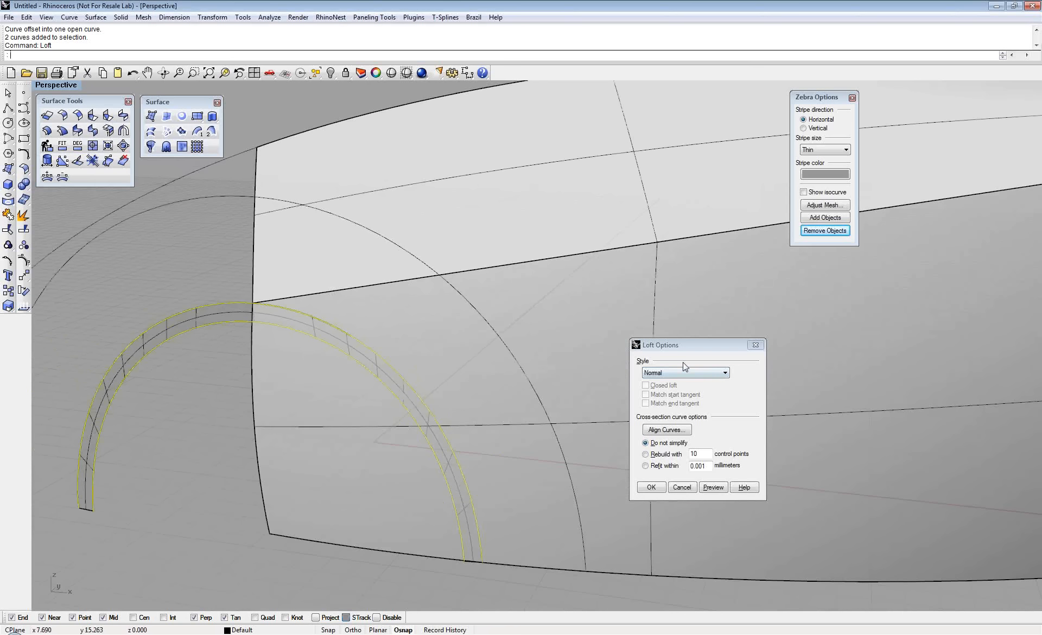
Loft the two wheel arch curves with their cross-sections rebuilt to 10 control points, and hide the source curves
{"action": "left_click", "coordinate": [671, 454]}
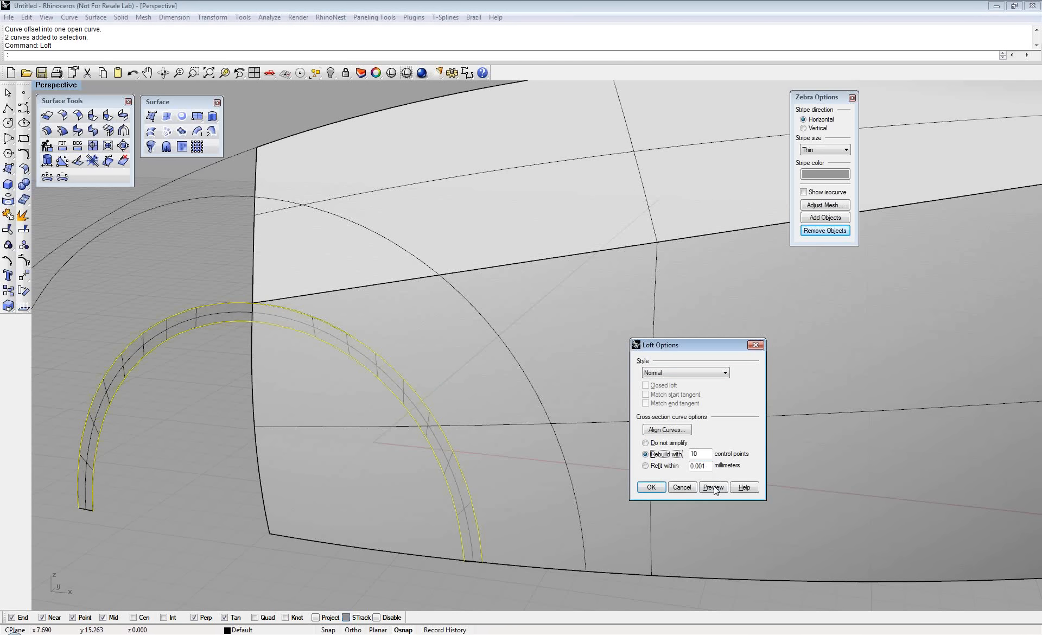
{"action": "left_click", "coordinate": [711, 487]}
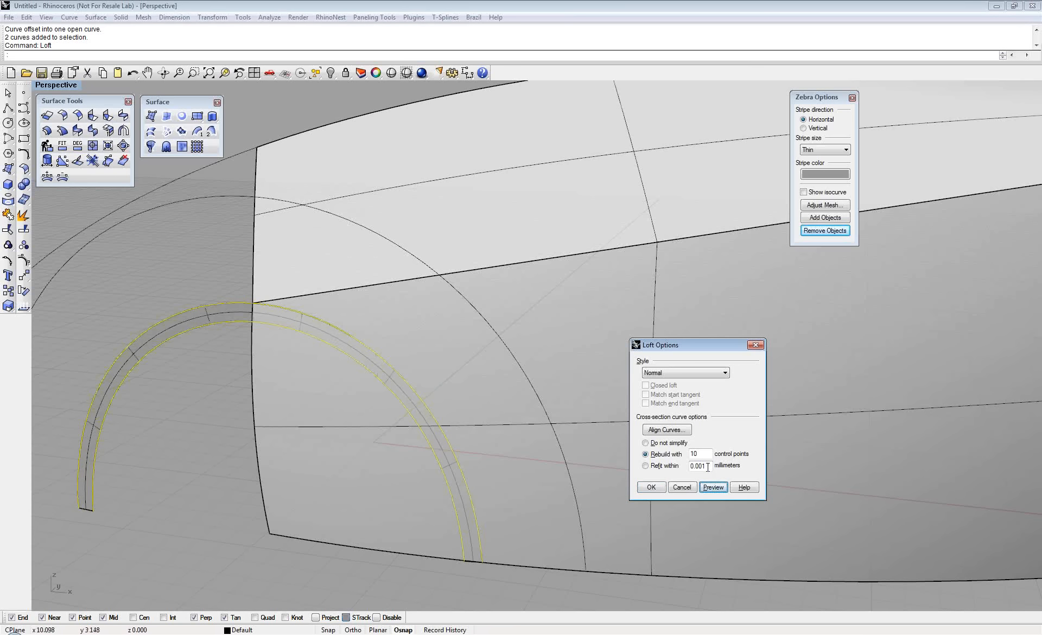
{"action": "left_click", "coordinate": [653, 487]}
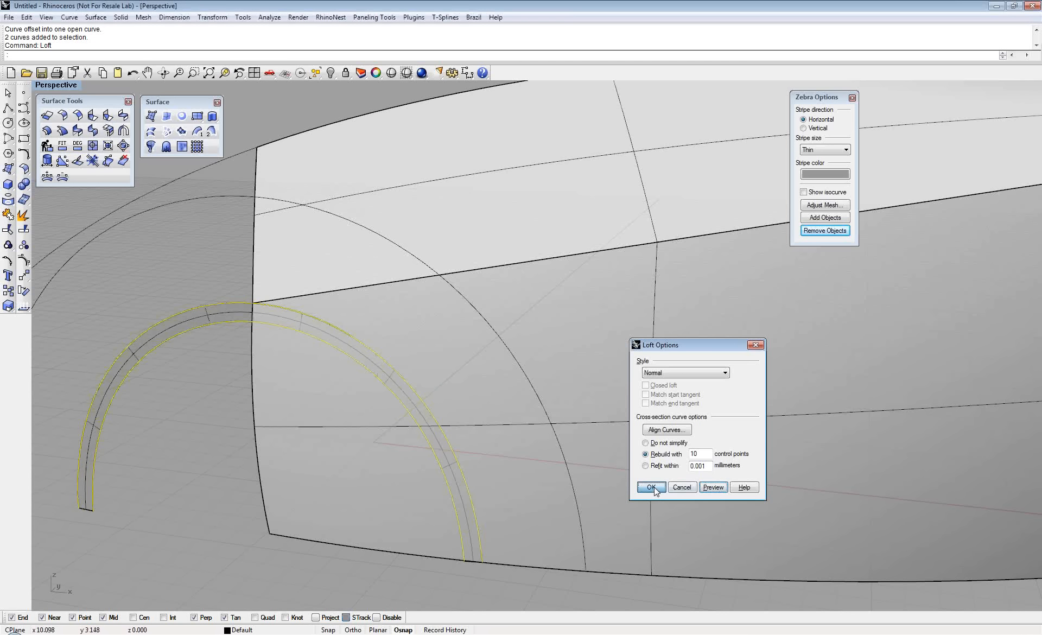
{"action": "right_click_drag", "start_coordinate": [170, 373], "coordinate": [181, 363]}
{"action": "key", "text": "ctrl+h"}
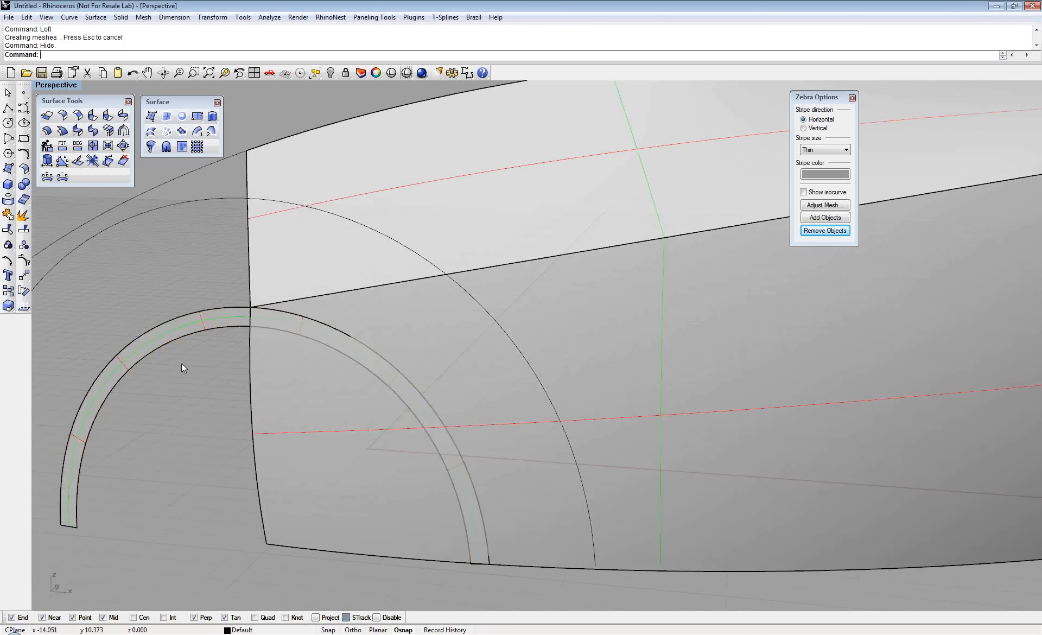
Move the lofted wheel arch strip slightly outward from the fender in Perspective and deselect it
{"action": "left_click", "coordinate": [224, 315]}
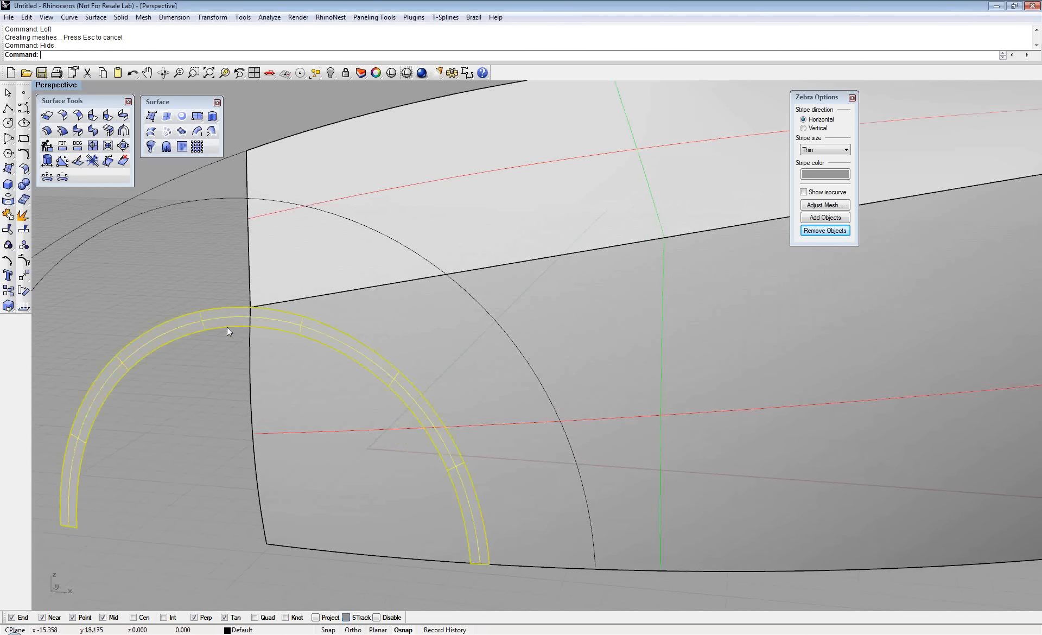
{"action": "scroll", "coordinate": [227, 326], "scroll_direction": "down", "scroll_amount": 2}
{"action": "right_click_drag", "start_coordinate": [227, 328], "coordinate": [483, 273]}
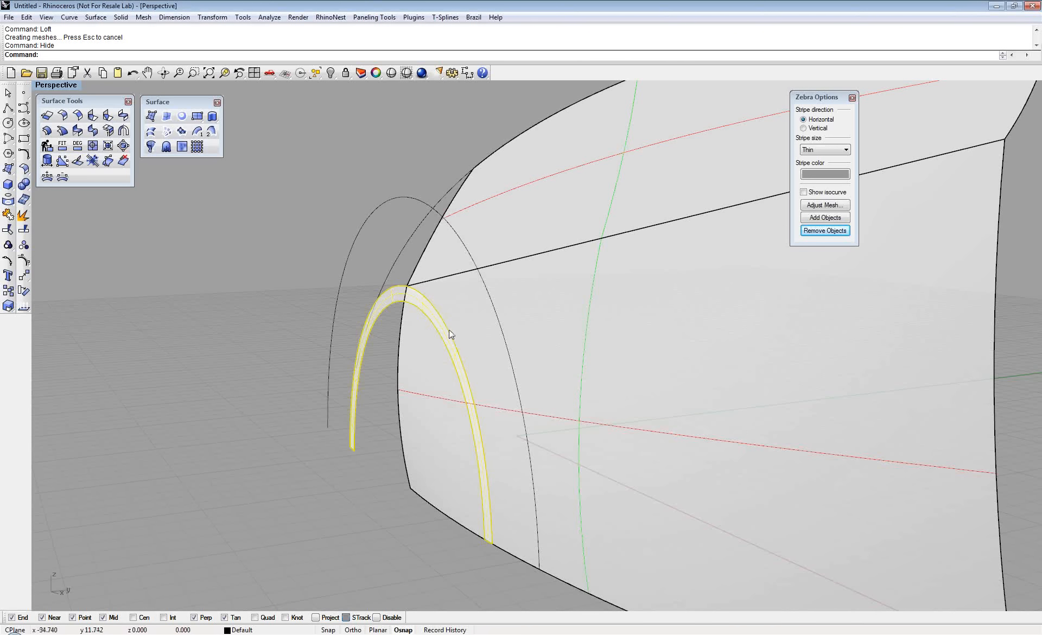
{"action": "right_click_drag", "start_coordinate": [401, 291], "coordinate": [428, 331]}
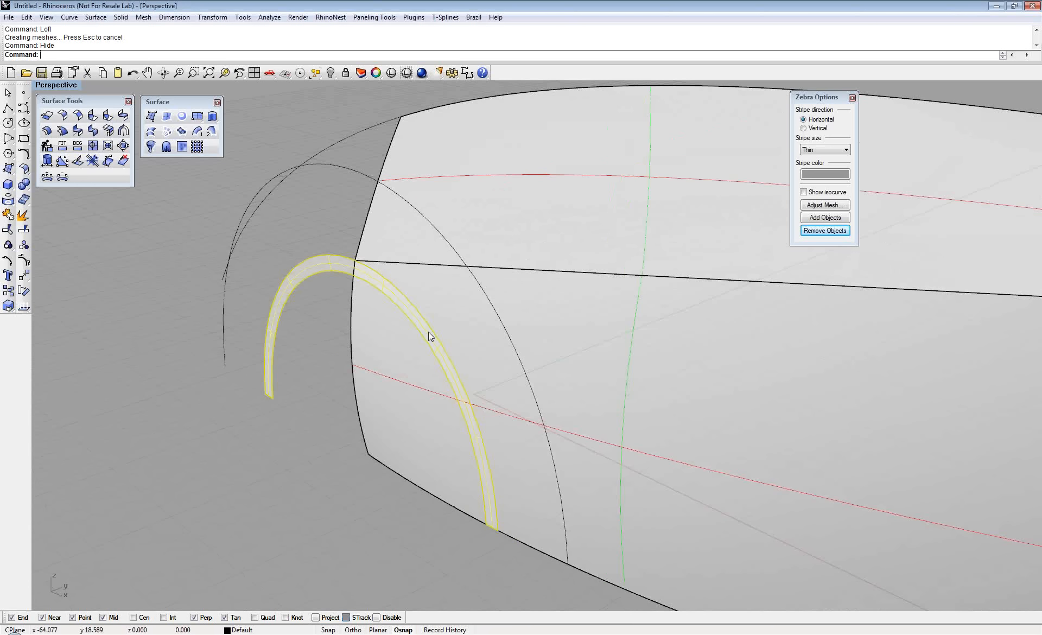
{"action": "mouse_move", "coordinate": [269, 390]}
{"action": "left_mouse_down"}
{"action": "mouse_move", "coordinate": [230, 406]}
{"action": "mouse_move", "coordinate": [243, 402]}
{"action": "left_mouse_up"}
{"action": "left_click", "coordinate": [299, 438]}
{"action": "right_click_drag", "start_coordinate": [300, 438], "coordinate": [281, 304]}
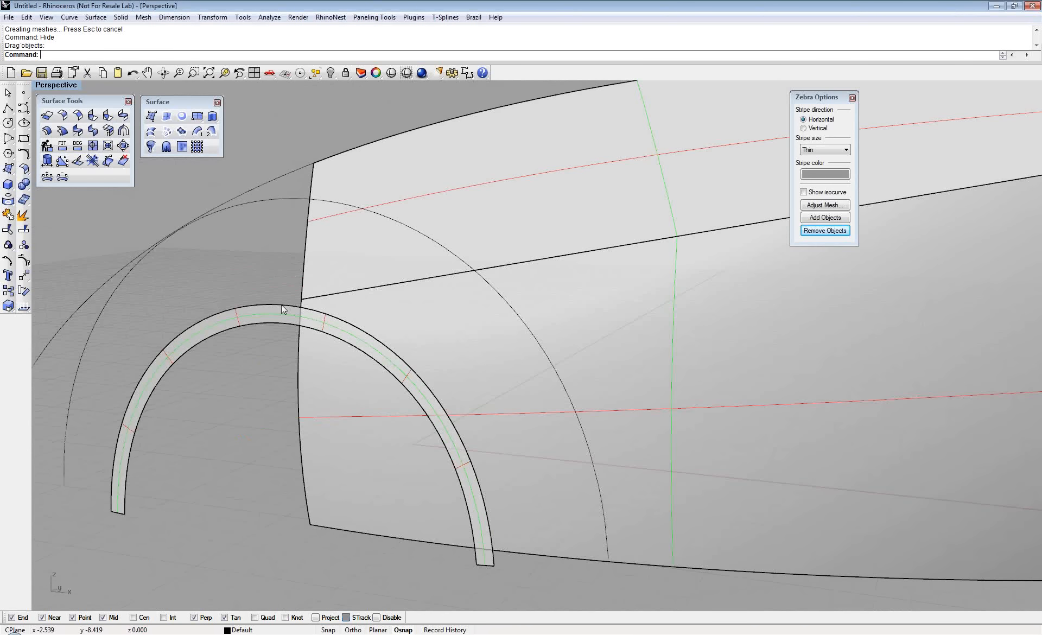
Trim away the part of the upper fender surface inside the outer arch offset curve in the Front view
{"action": "double_click", "coordinate": [61, 85]}
{"action": "right_click_drag", "start_coordinate": [228, 445], "coordinate": [204, 418]}
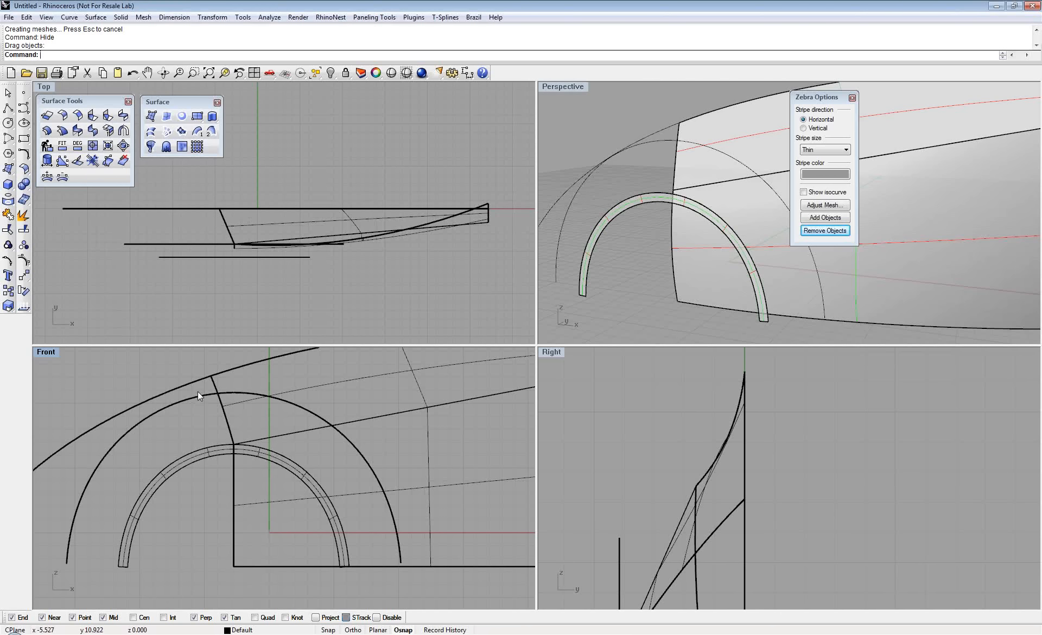
{"action": "left_click", "coordinate": [197, 396]}
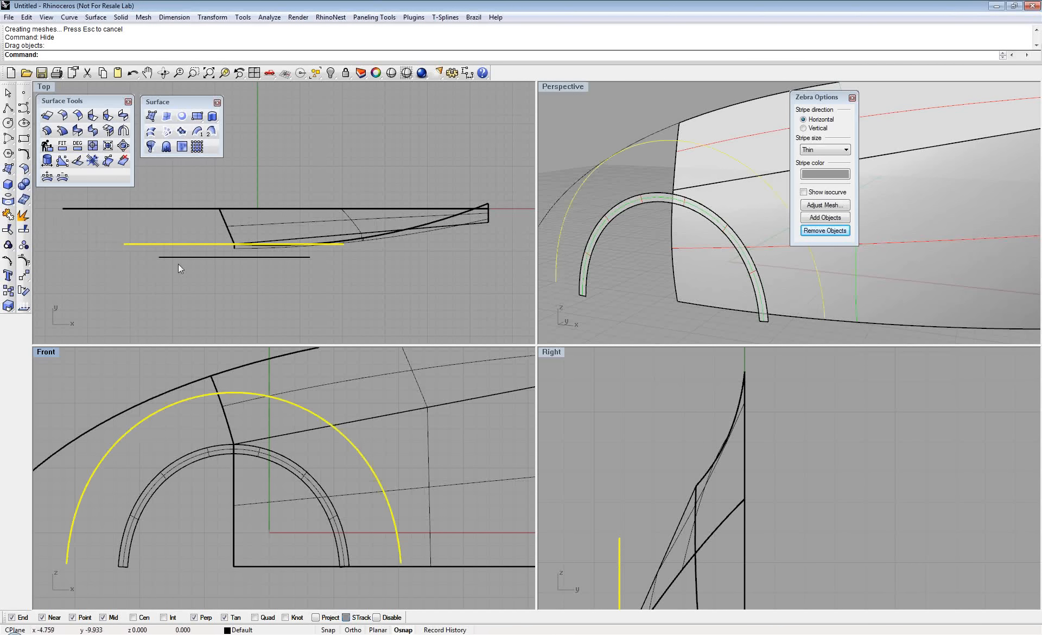
{"action": "left_click", "coordinate": [10, 230]}
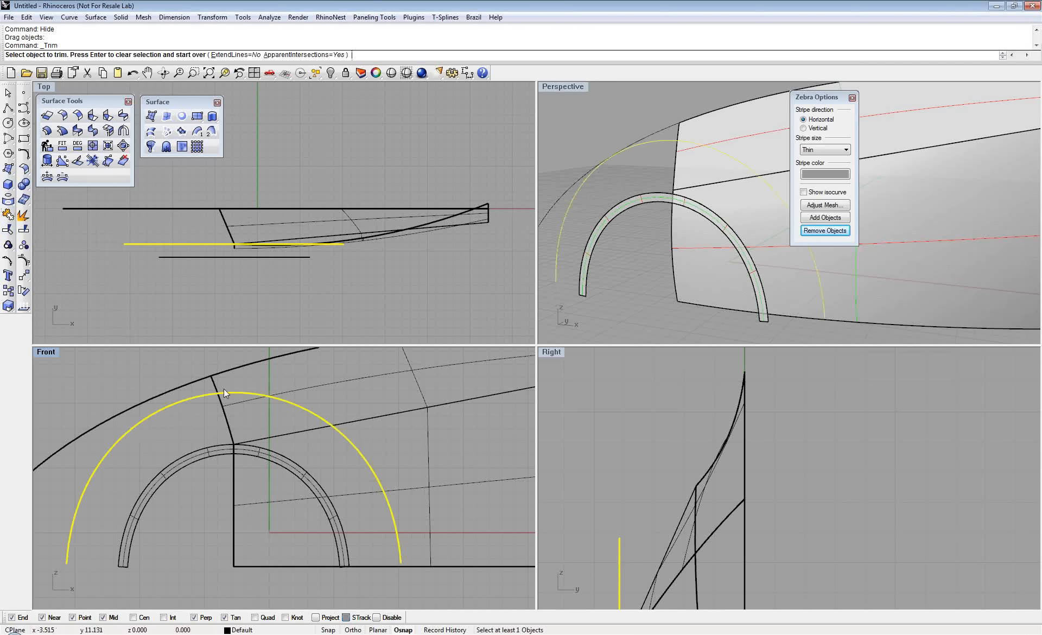
{"action": "left_click", "coordinate": [244, 399]}
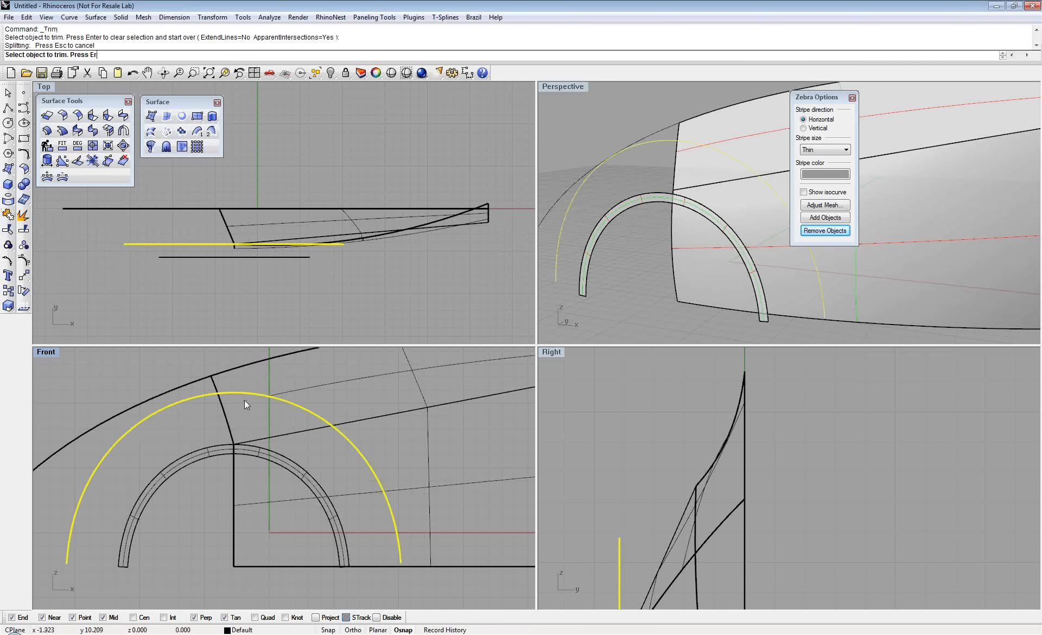
Try to trim the lower fender surface with the same curve and examine the curve's end near the bottom edge
{"action": "left_click", "coordinate": [353, 493]}
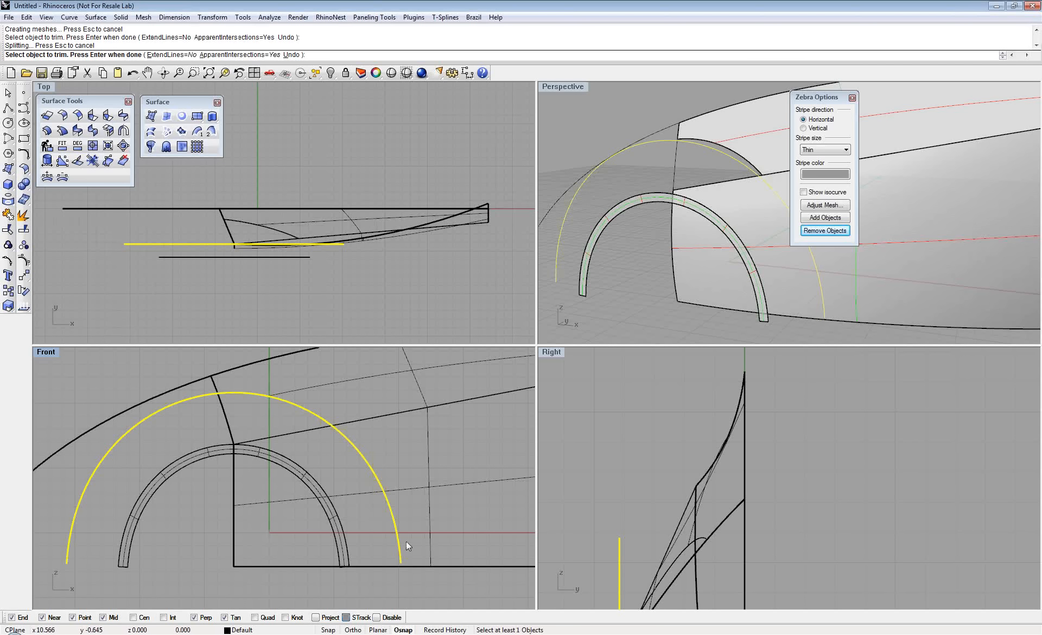
{"action": "scroll", "coordinate": [404, 540], "scroll_direction": "up", "scroll_amount": 5}
{"action": "right_click_drag", "start_coordinate": [395, 534], "coordinate": [432, 535]}
{"action": "scroll", "coordinate": [429, 534], "scroll_direction": "down", "scroll_amount": 2}
{"action": "scroll", "coordinate": [432, 572], "scroll_direction": "up", "scroll_amount": 3}
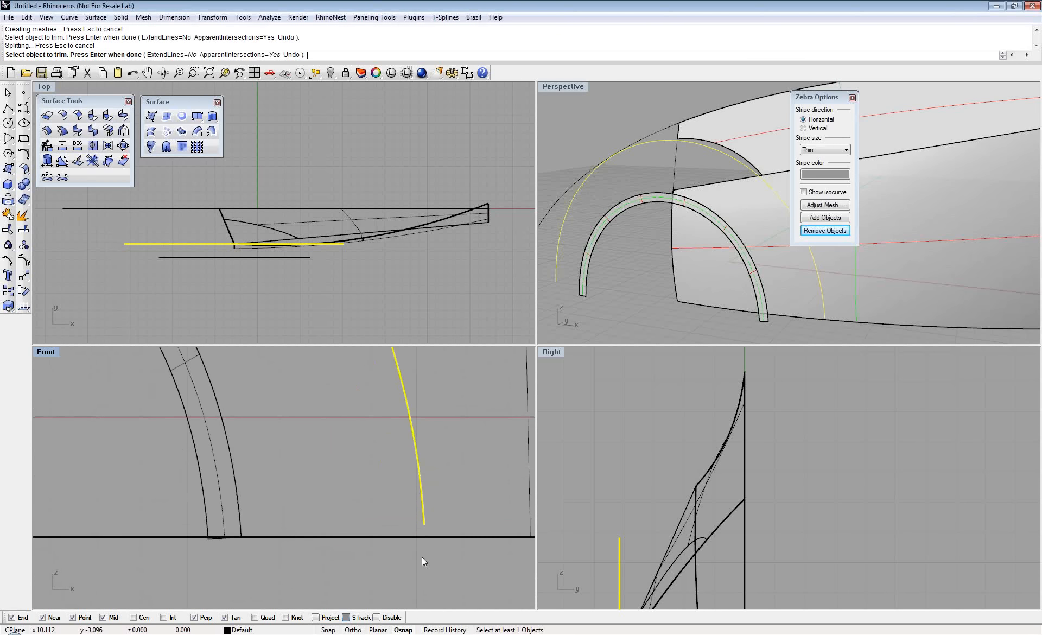
{"action": "scroll", "coordinate": [417, 548], "scroll_direction": "down", "scroll_amount": 3}
{"action": "scroll", "coordinate": [384, 514], "scroll_direction": "down", "scroll_amount": 2}
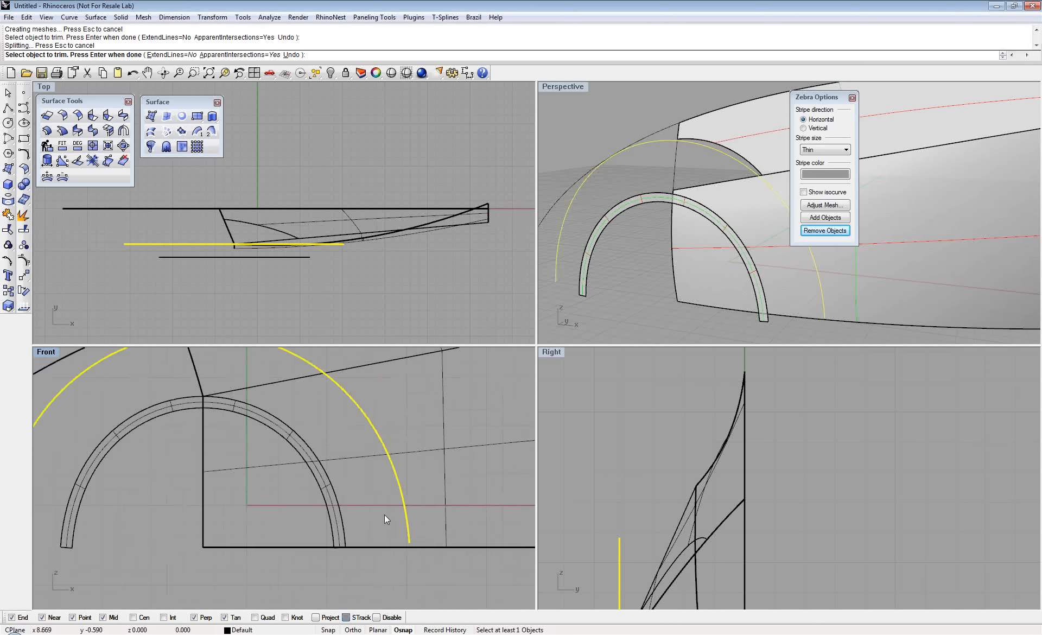
{"action": "key", "text": "Return"}
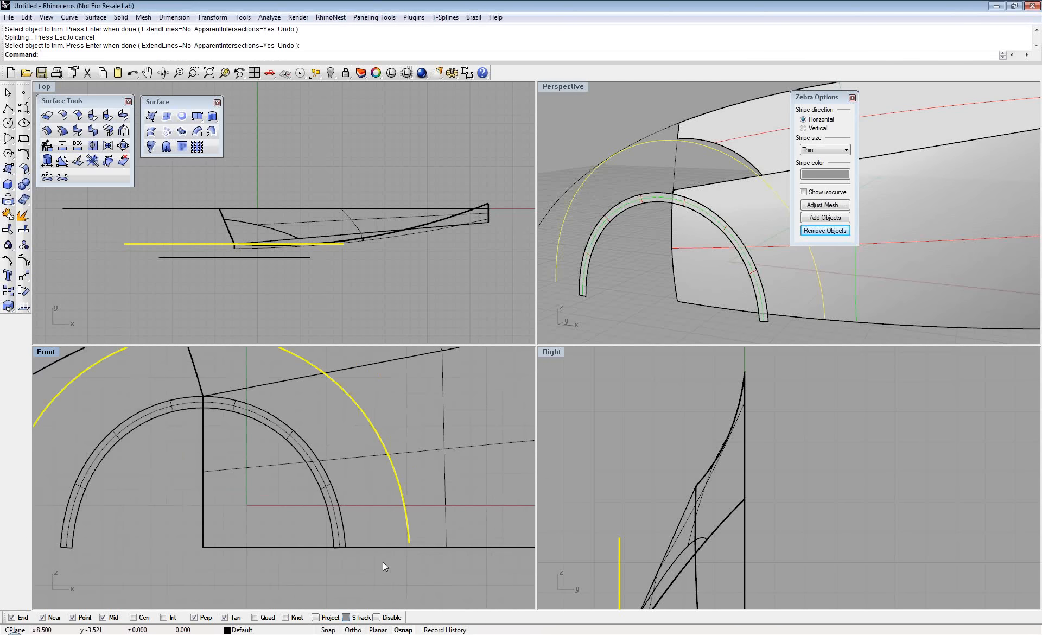
Extend the outer arch curve's end by the lower fender surface by 1 mm, using the Smooth type
{"action": "type", "text": "Extend"}
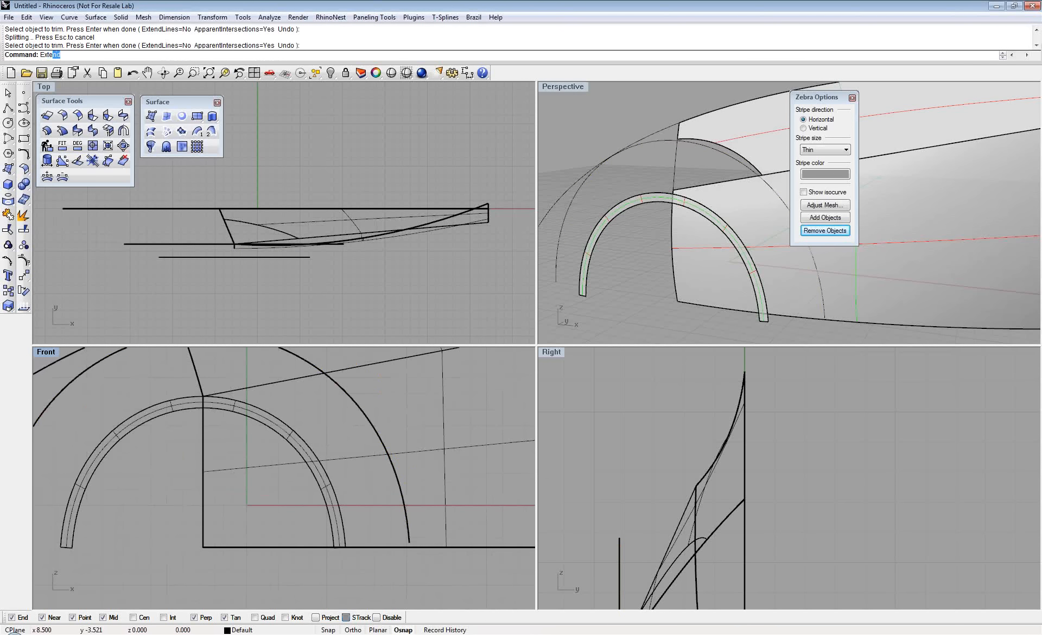
{"action": "key", "text": "Return"}
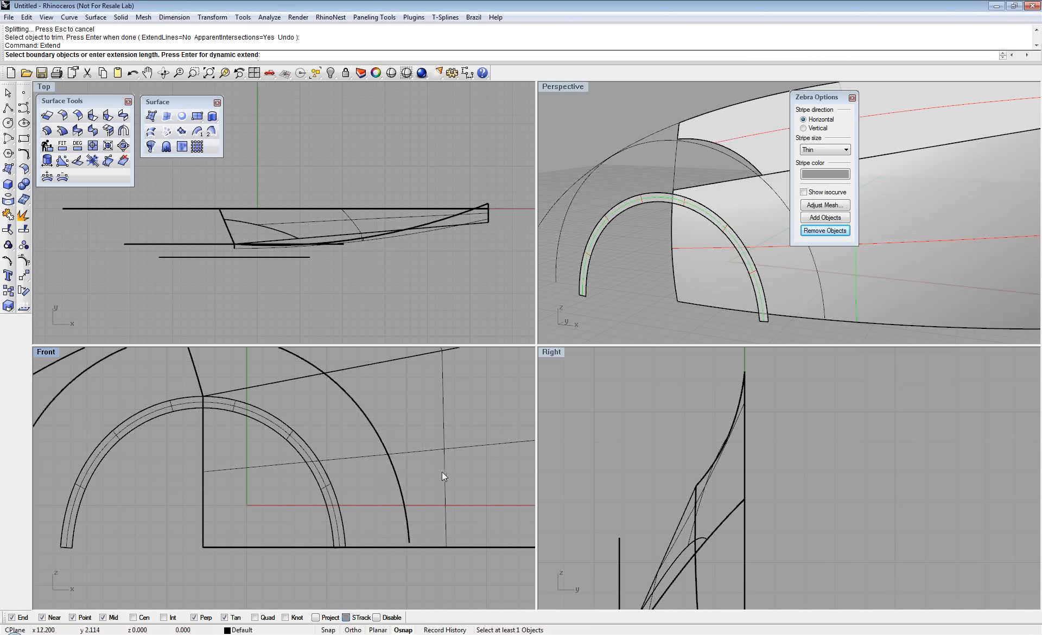
{"action": "key", "text": "Return"}
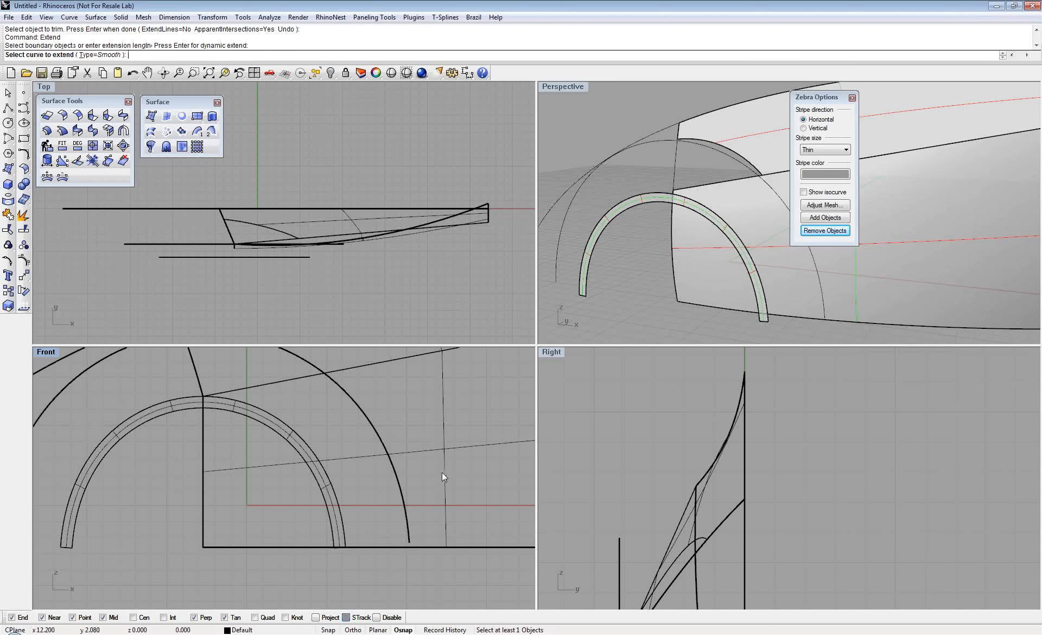
{"action": "left_click", "coordinate": [410, 536]}
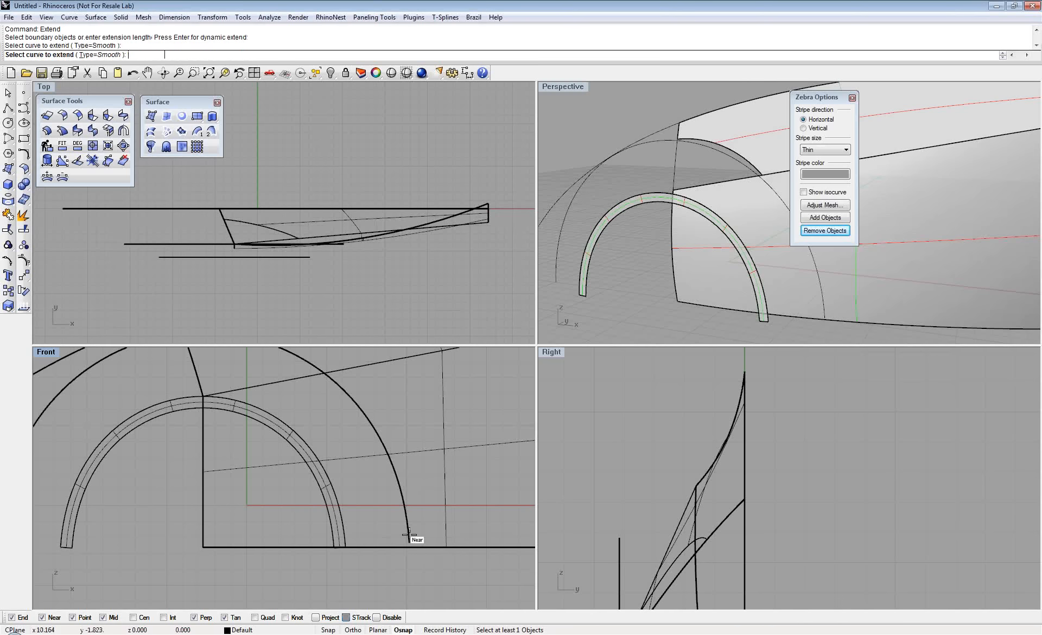
{"action": "right_click", "coordinate": [423, 575]}
{"action": "scroll", "coordinate": [400, 529], "scroll_direction": "down", "scroll_amount": 4}
{"action": "right_click_drag", "start_coordinate": [375, 495], "coordinate": [349, 506]}
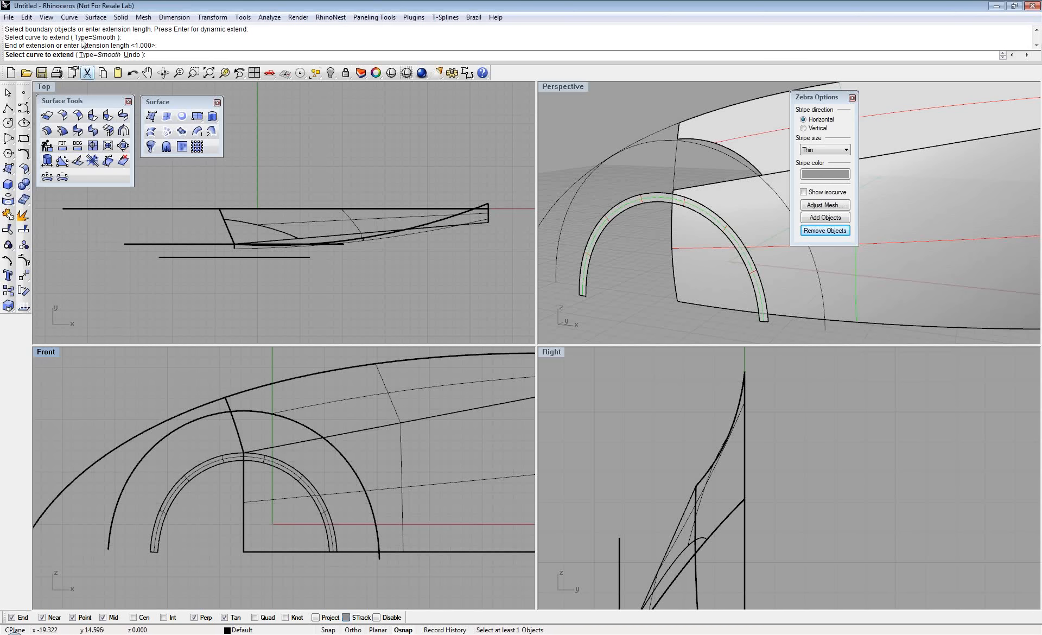
{"action": "key", "text": "Return"}
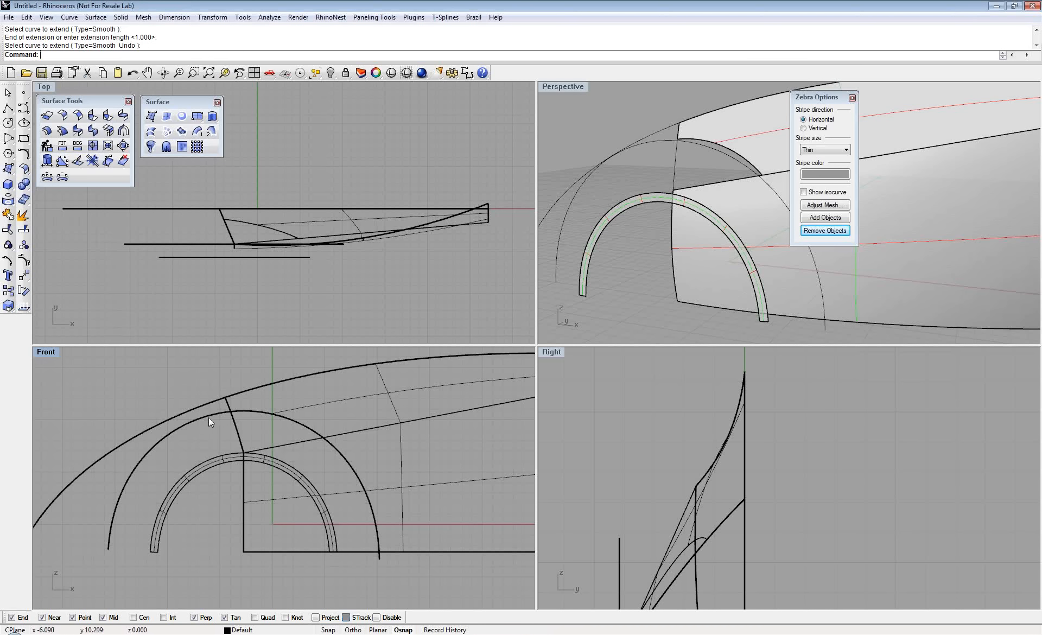
Trim away the part of the lower fender surface inside the extended outer arch curve in the Front view
{"action": "left_click", "coordinate": [209, 415]}
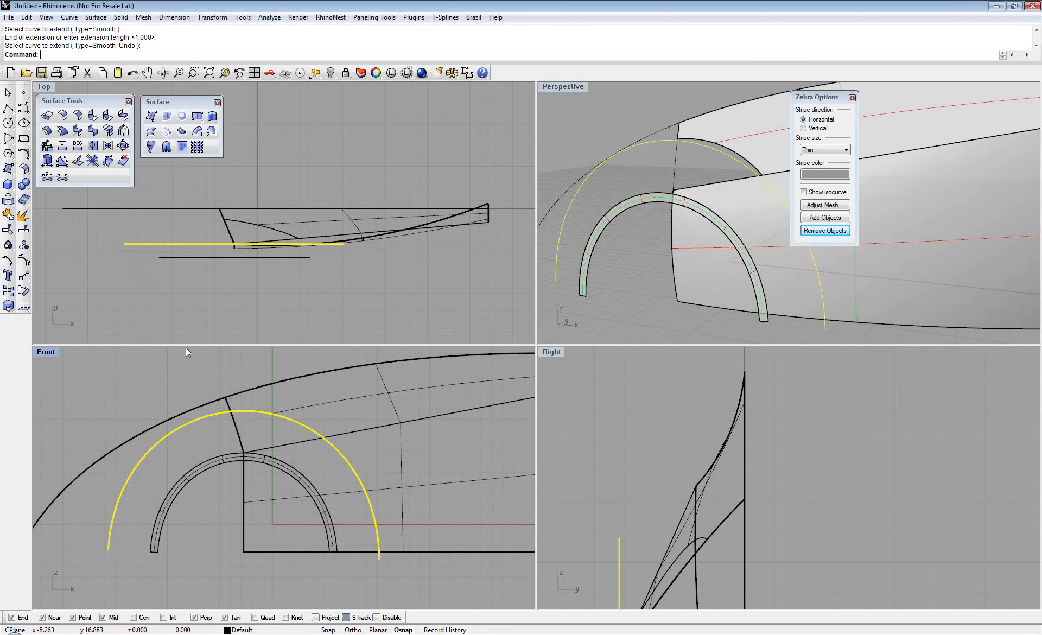
{"action": "left_click", "coordinate": [12, 230]}
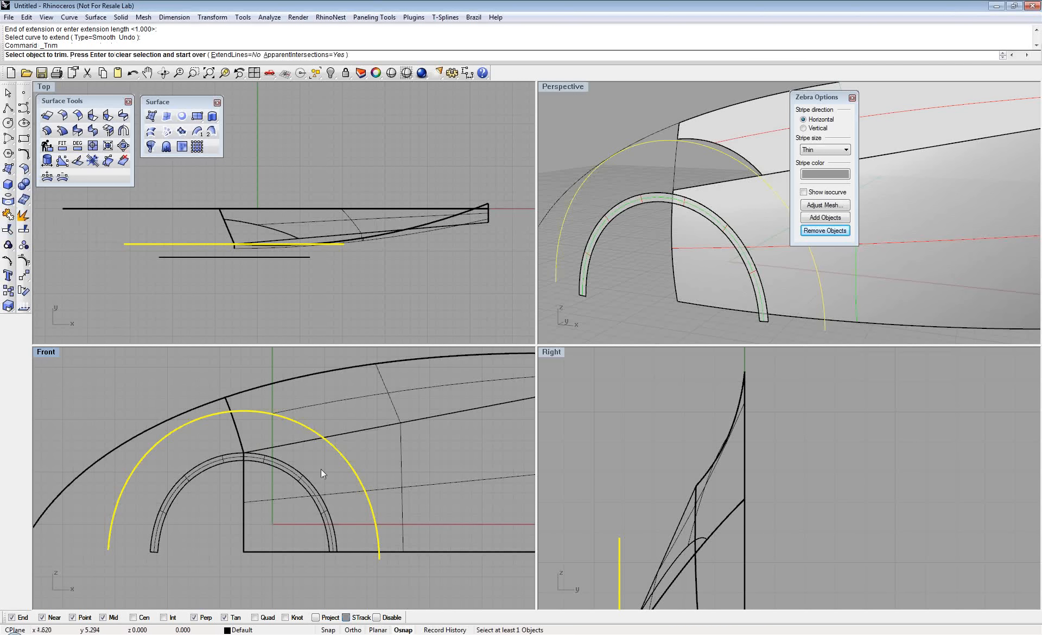
{"action": "left_click", "coordinate": [345, 490]}
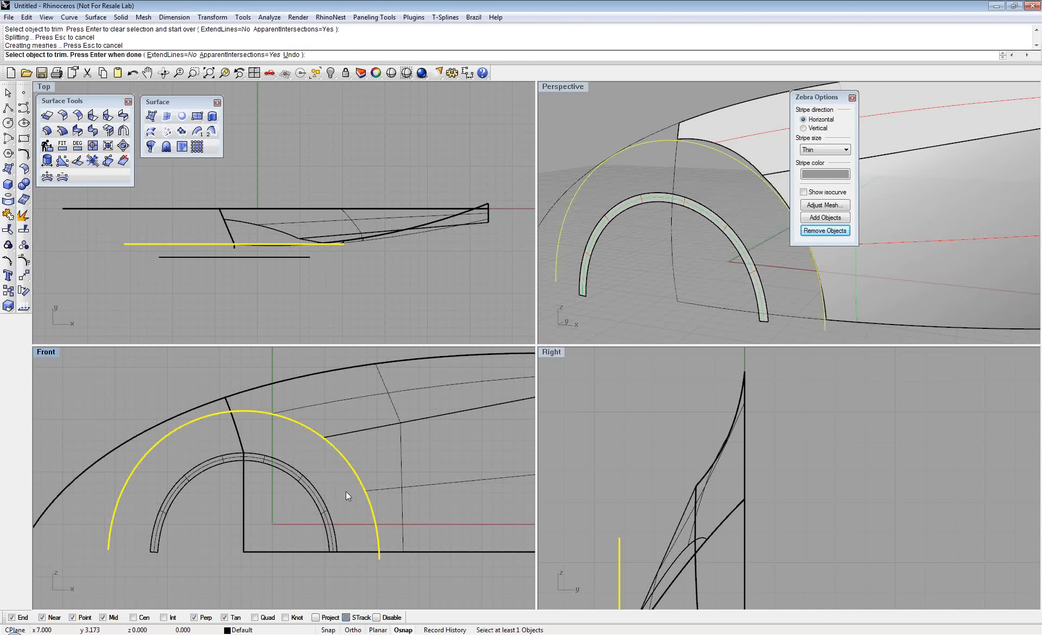
{"action": "key", "text": "Return"}
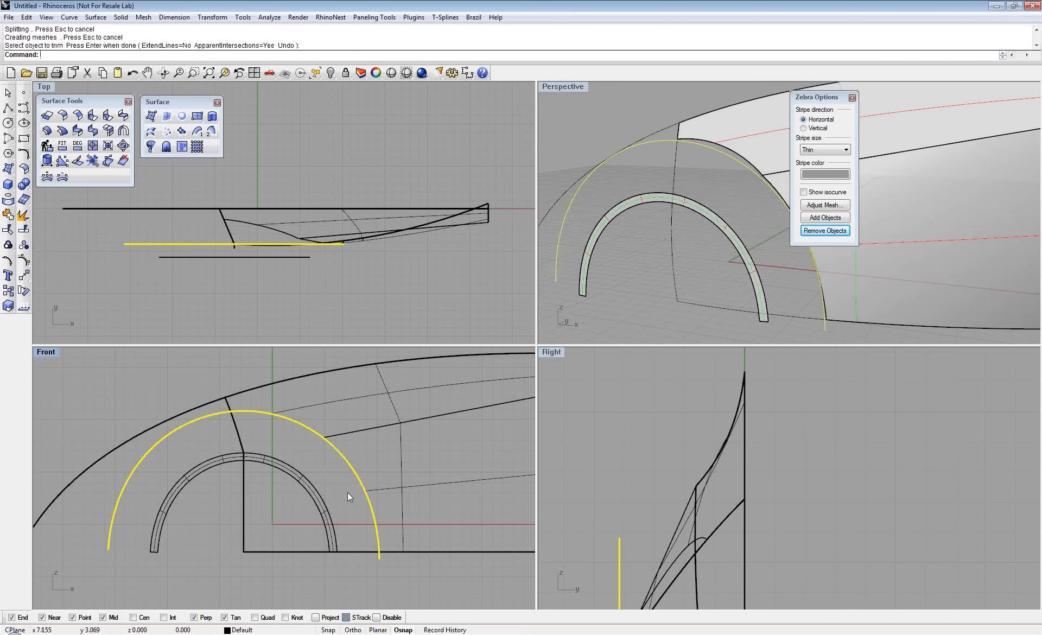
Hide the outer arch curve and the fender's leftover front and bottom edge curves, working in a maximized Perspective view
{"action": "type", "text": "Hide"}
{"action": "key", "text": "Return"}
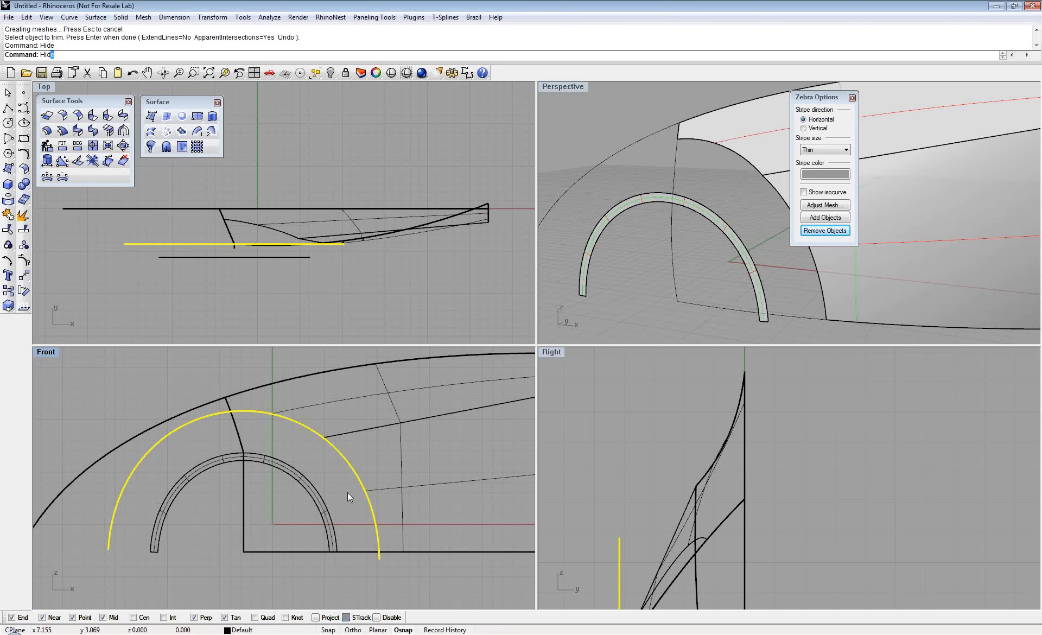
{"action": "left_click", "coordinate": [563, 96]}
{"action": "double_click", "coordinate": [563, 89]}
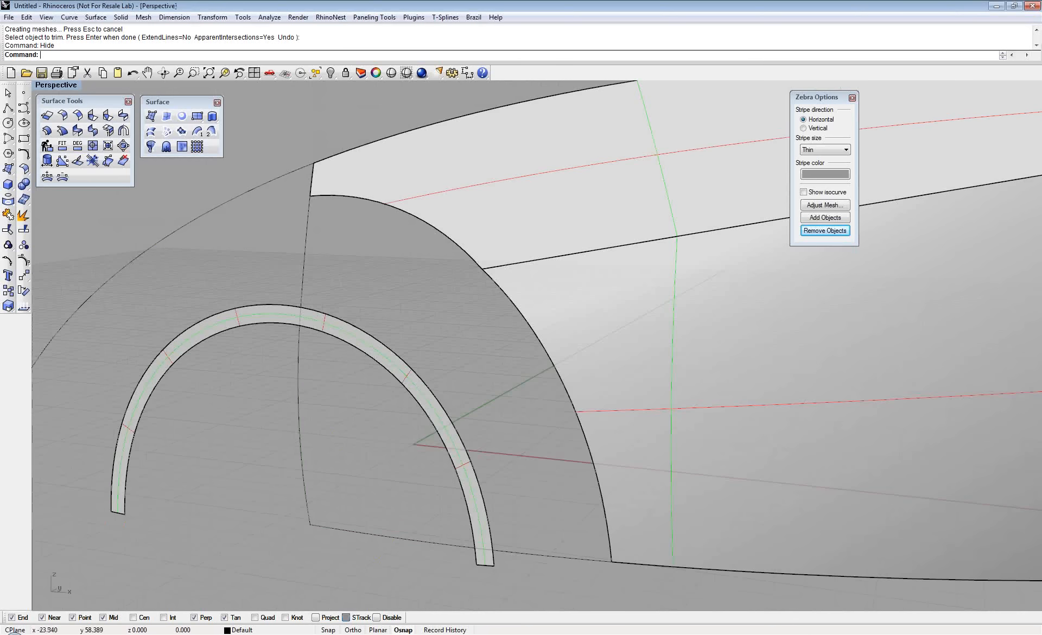
{"action": "right_click_drag", "start_coordinate": [477, 314], "coordinate": [479, 324]}
{"action": "right_click_drag", "start_coordinate": [399, 287], "coordinate": [395, 281]}
{"action": "left_click", "coordinate": [302, 405]}
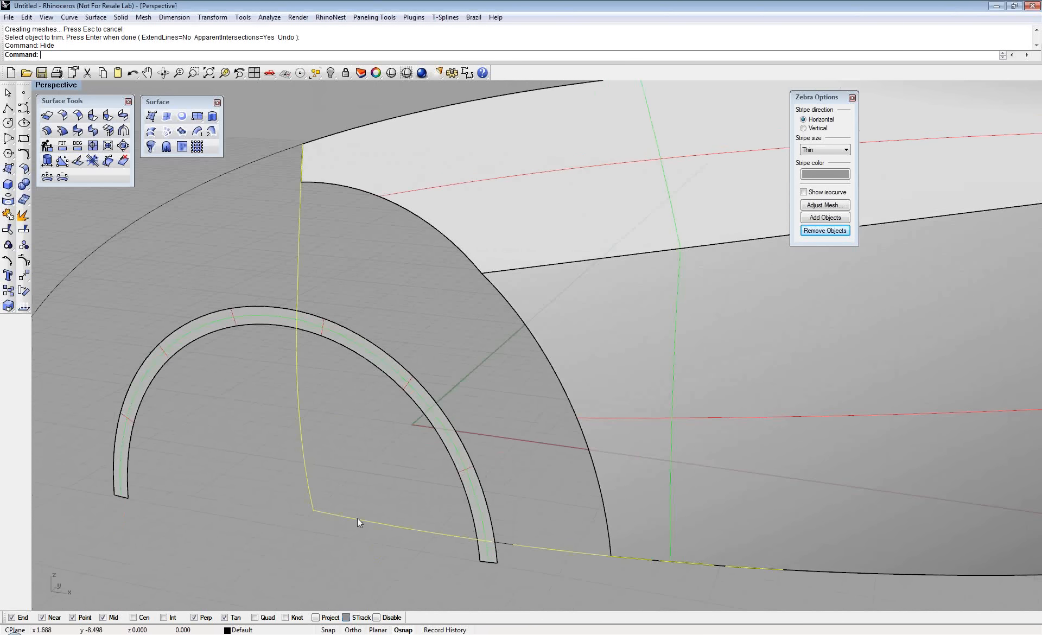
{"action": "type", "text": "Hid"}
{"action": "key", "text": "Return"}
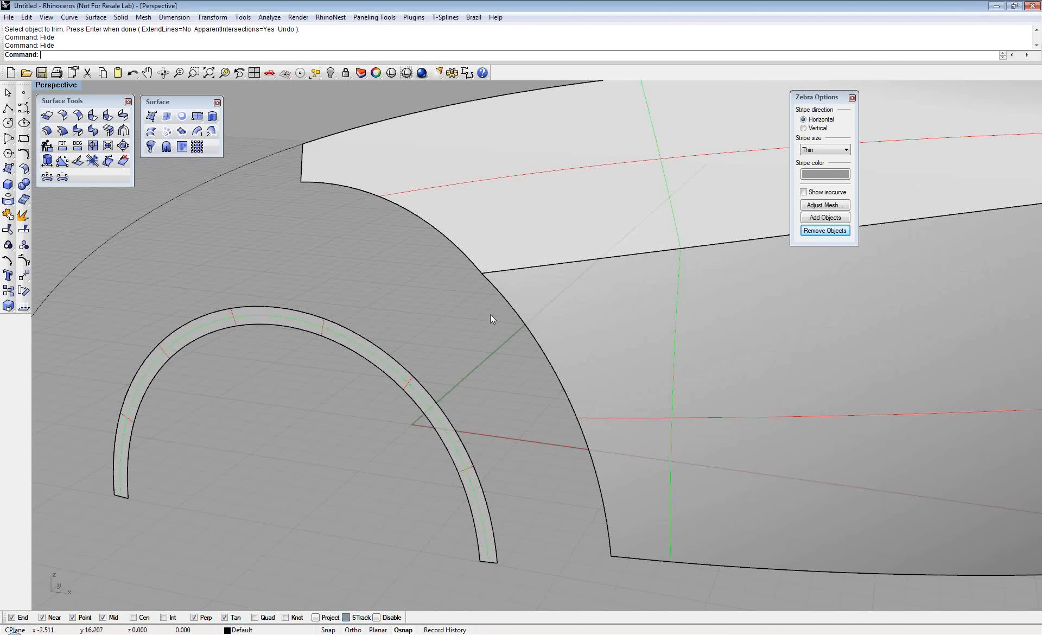
Draw a straight polyline from the upper fender surface's front trimmed corner to the outer edge of the arch strip
{"action": "mouse_move", "coordinate": [490, 314]}
{"action": "right_mouse_down"}
{"action": "mouse_move", "coordinate": [548, 306]}
{"action": "mouse_move", "coordinate": [503, 332]}
{"action": "right_mouse_up"}
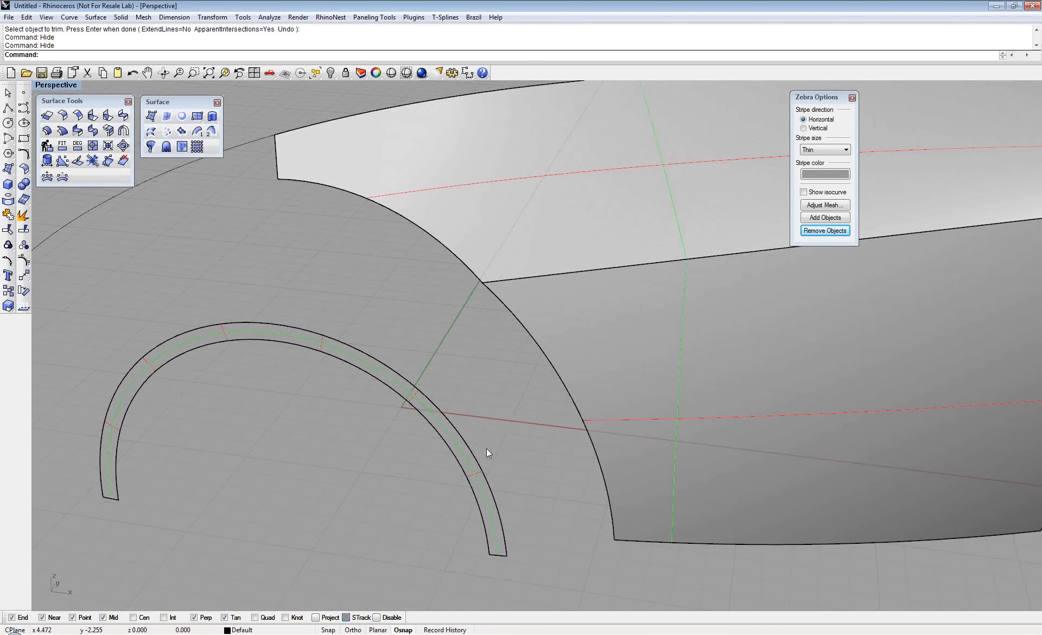
{"action": "left_click", "coordinate": [8, 109]}
{"action": "left_click", "coordinate": [277, 178]}
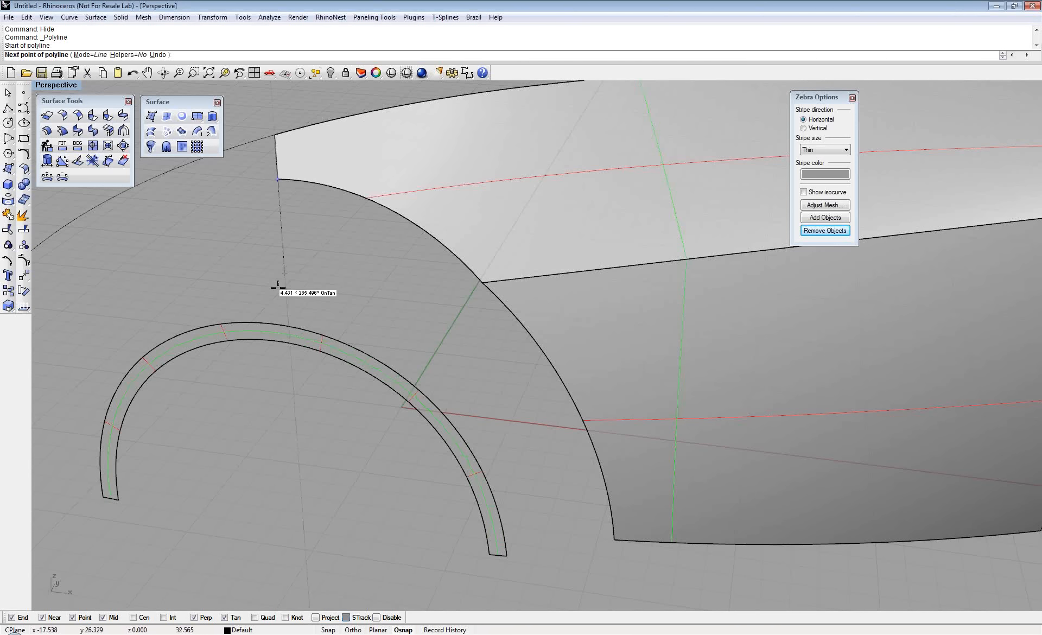
{"action": "left_click", "coordinate": [275, 321]}
{"action": "key", "text": "Return"}
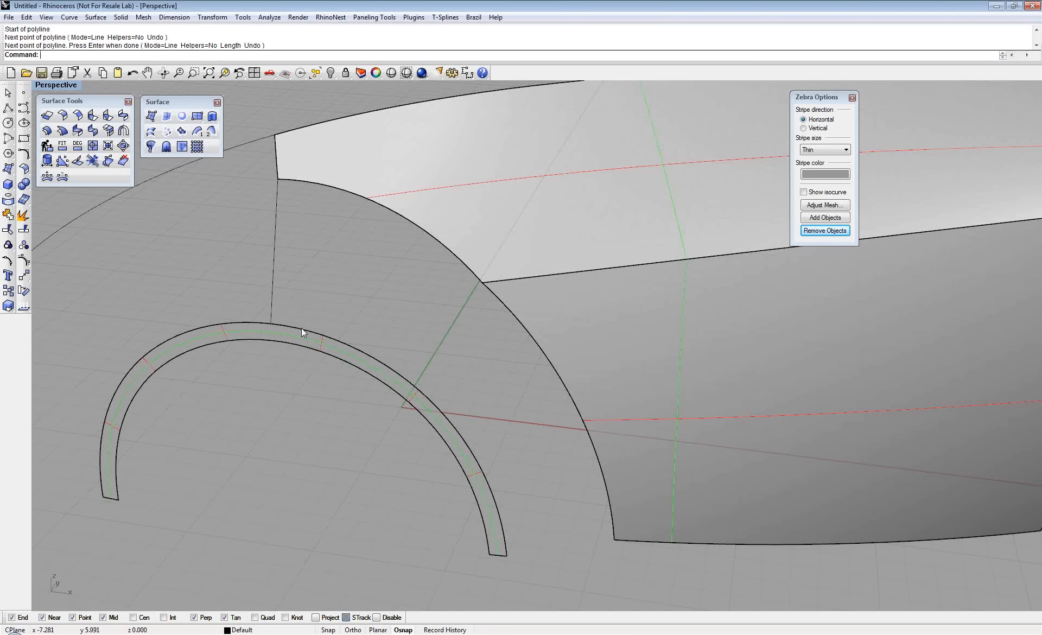
Draw a straight polyline from the trimmed corner where the upper and lower fender surfaces meet to the arch strip's outer edge
{"action": "key", "text": "Return"}
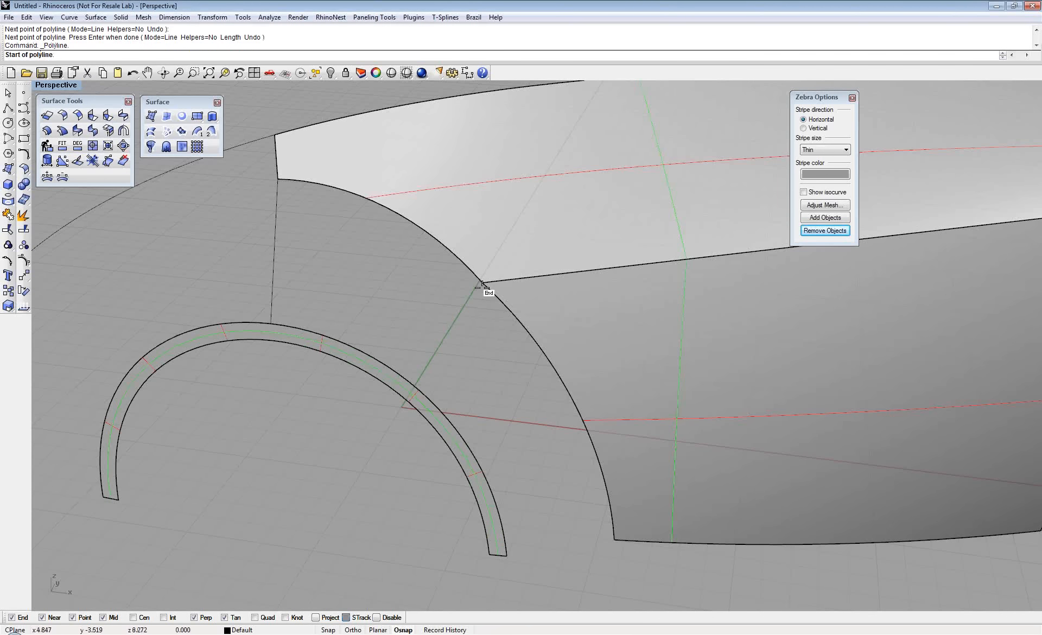
{"action": "left_click", "coordinate": [481, 282]}
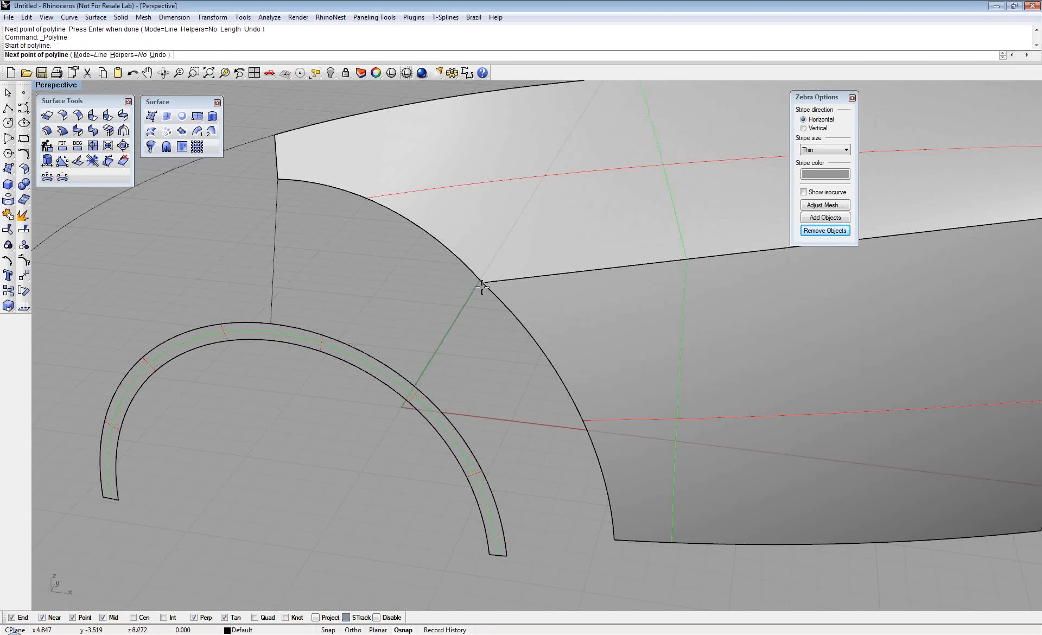
{"action": "left_click", "coordinate": [410, 383]}
{"action": "key", "text": "Return"}
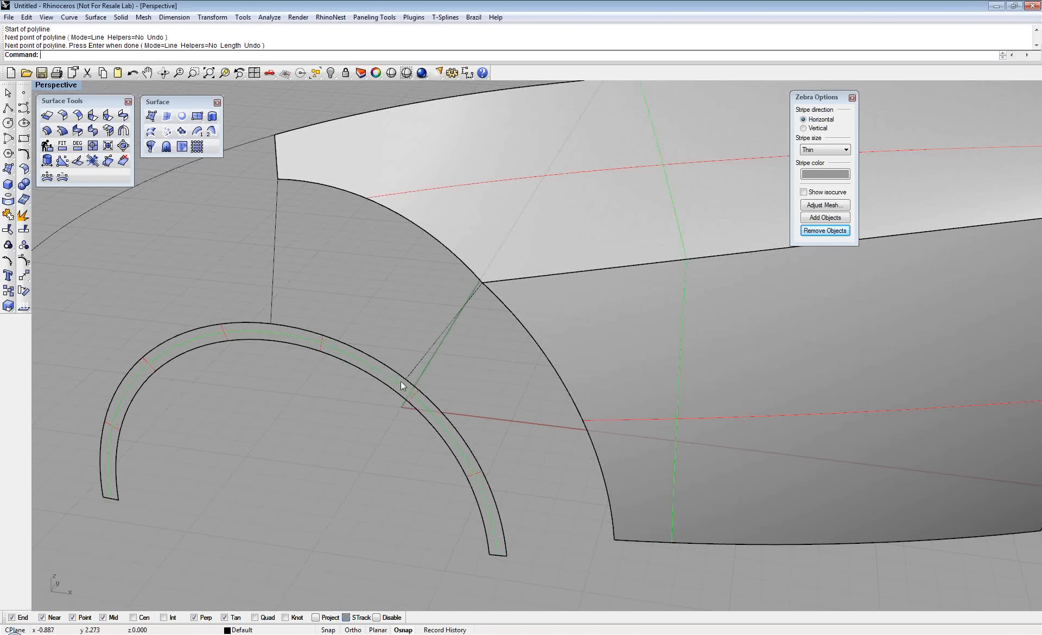
Draw a straight polyline from the lower fender surface's bottom trimmed corner to the outer end corner of the arch strip
{"action": "key", "text": "Return"}
{"action": "left_click", "coordinate": [614, 539]}
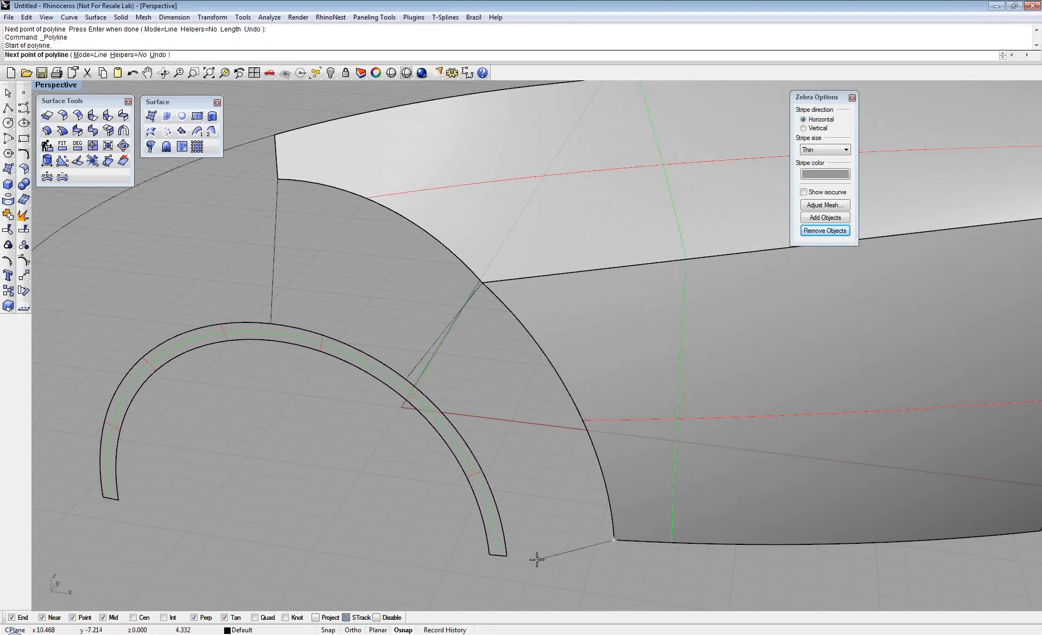
{"action": "left_click", "coordinate": [505, 554]}
{"action": "key", "text": "Return"}
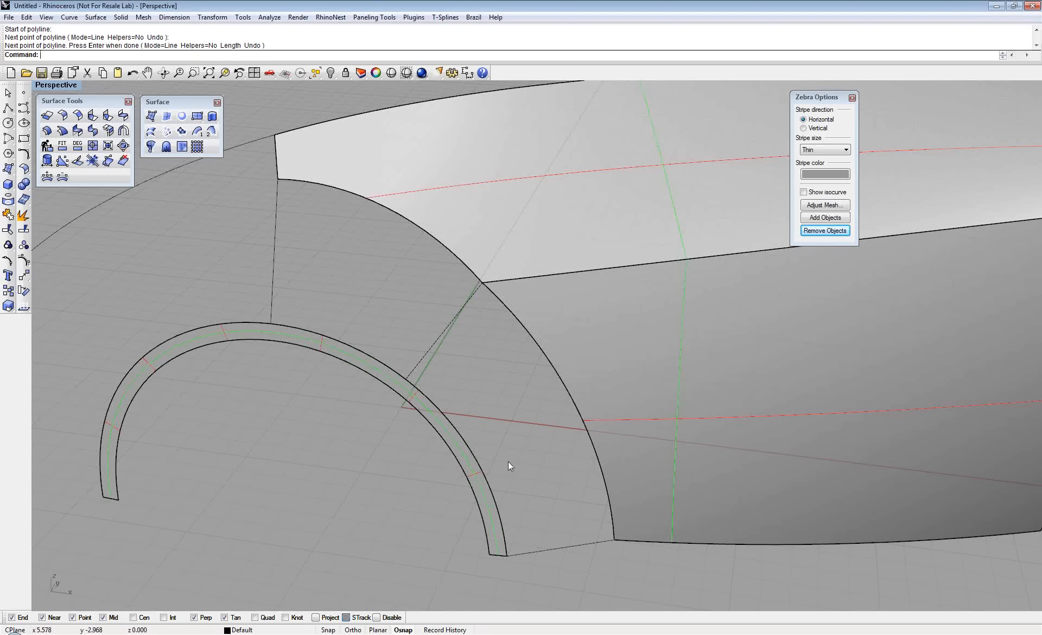
{"action": "right_click_drag", "start_coordinate": [508, 461], "coordinate": [521, 391]}
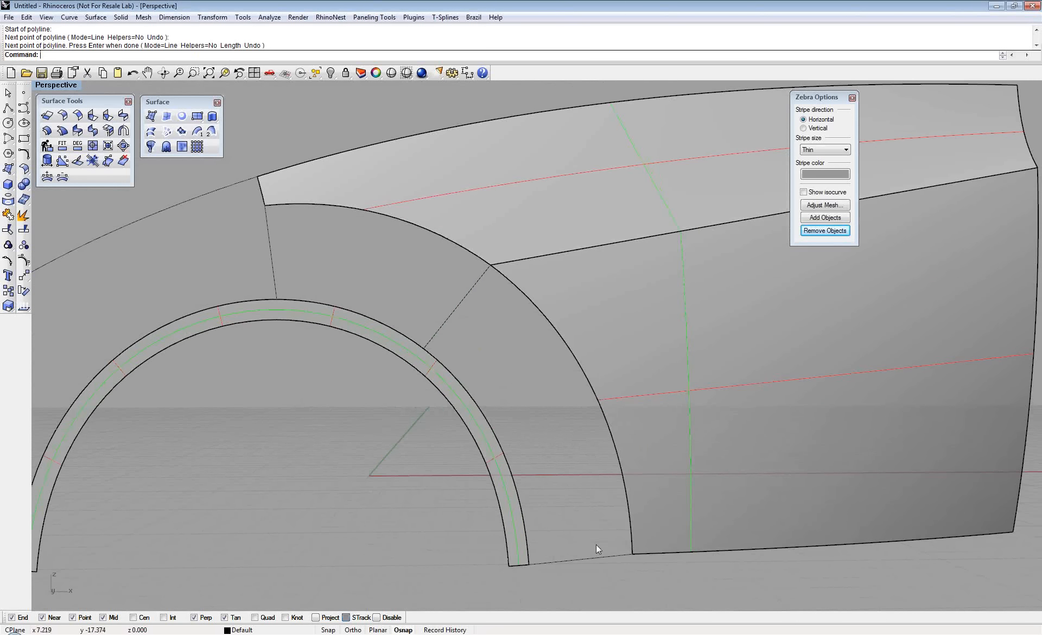
{"action": "mouse_move", "coordinate": [483, 329]}
{"action": "right_mouse_down"}
{"action": "mouse_move", "coordinate": [473, 338]}
{"action": "mouse_move", "coordinate": [468, 329]}
{"action": "right_mouse_up"}
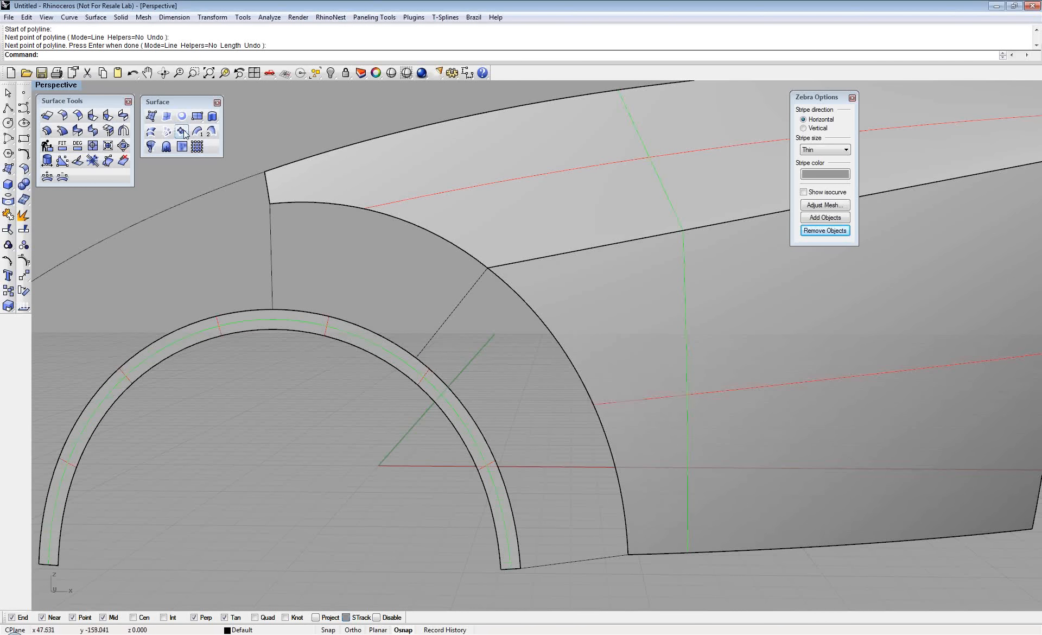
{"action": "right_click_drag", "start_coordinate": [491, 327], "coordinate": [484, 319]}
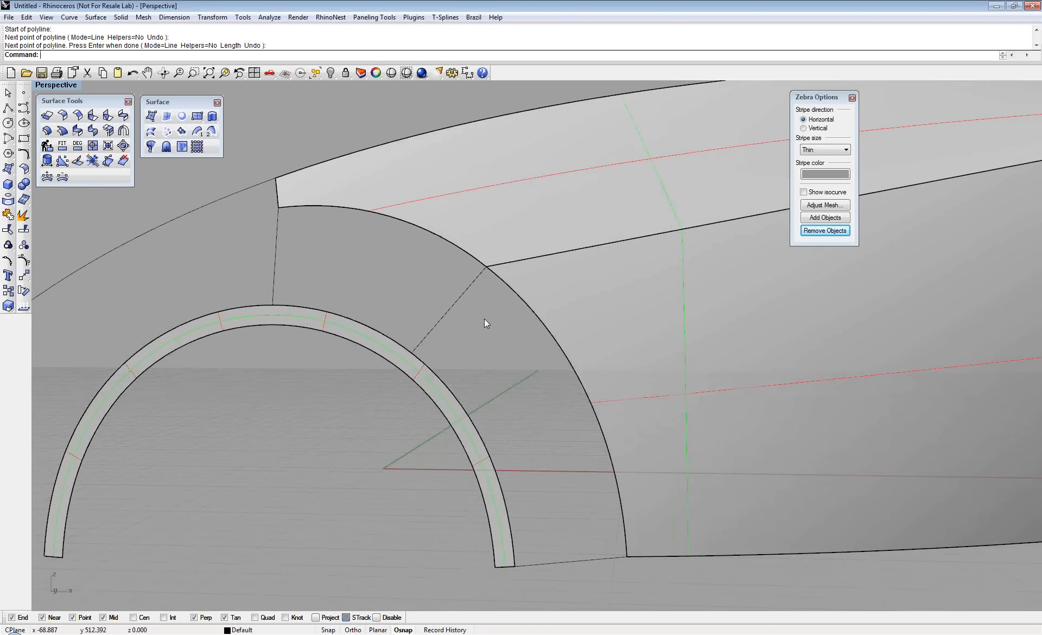
{"action": "right_click_drag", "start_coordinate": [484, 323], "coordinate": [488, 321]}
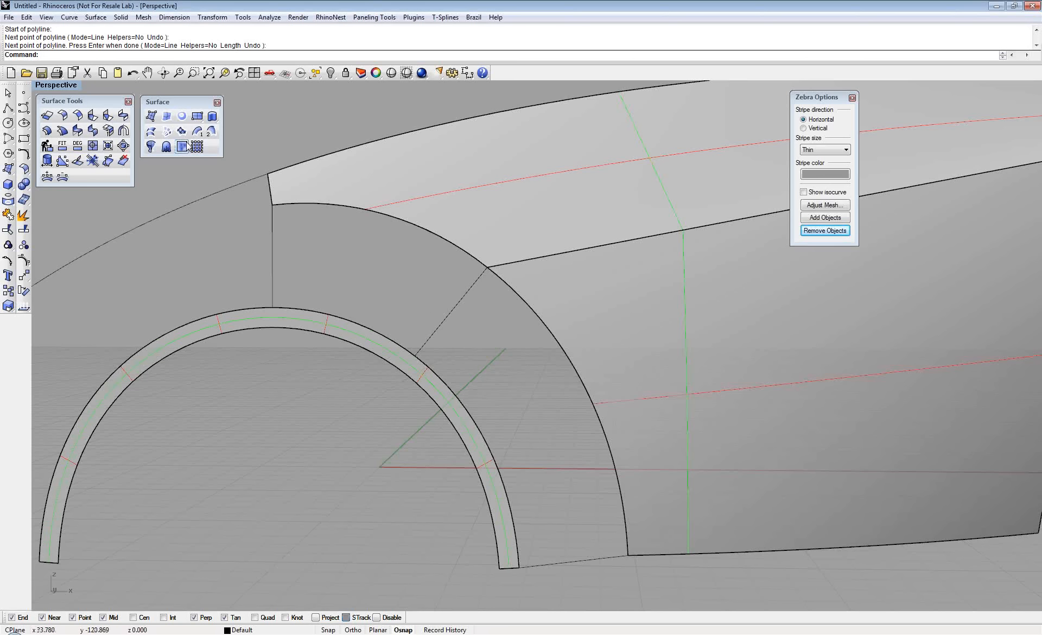
{"action": "left_click", "coordinate": [167, 116]}
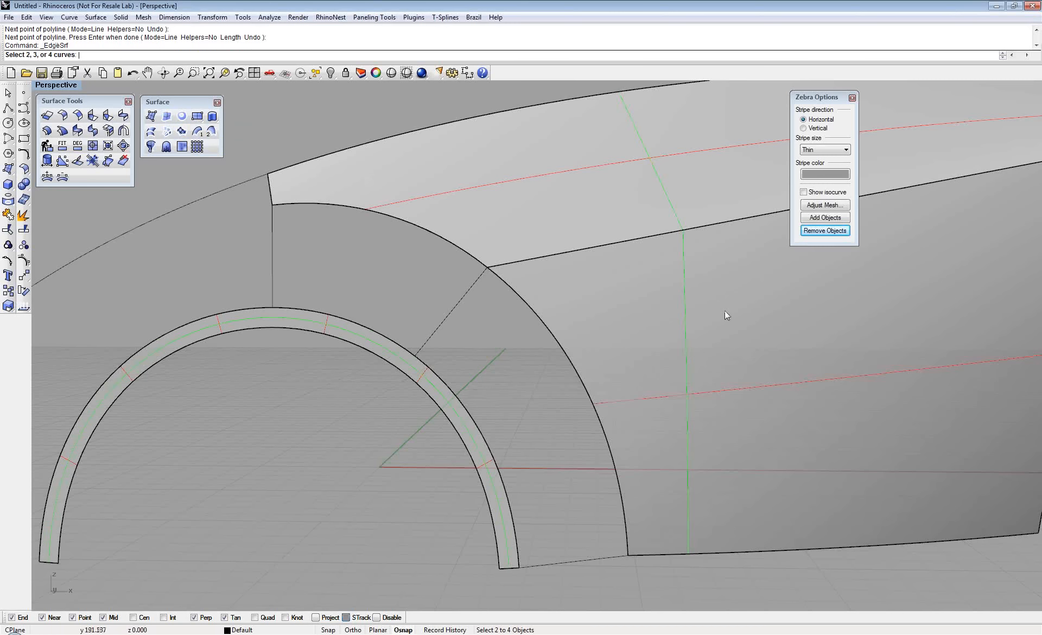
{"action": "left_click", "coordinate": [454, 308]}
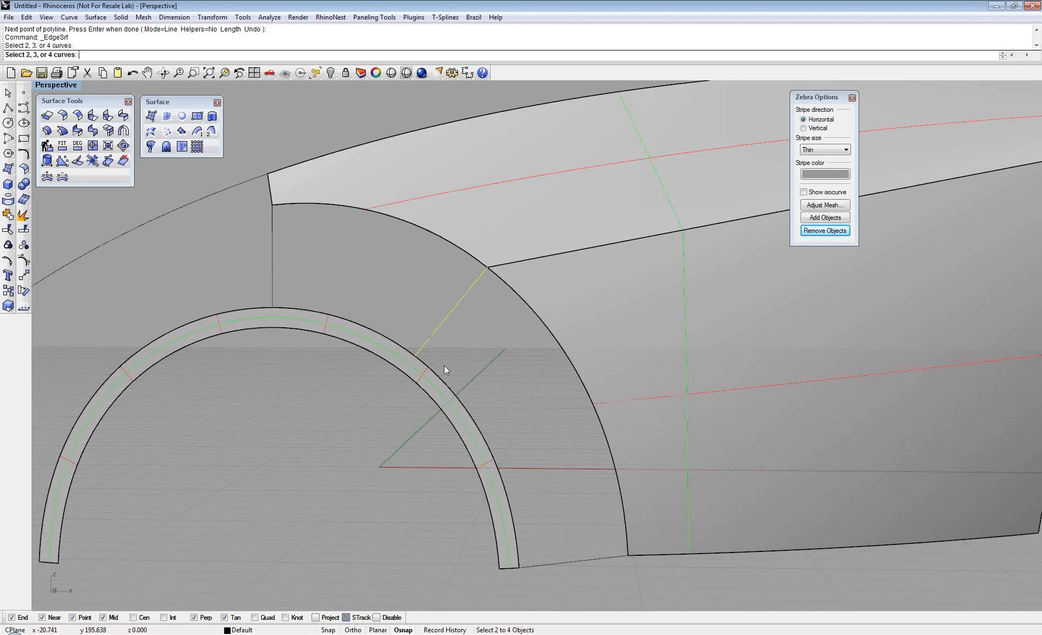
{"action": "left_click", "coordinate": [445, 379]}
{"action": "left_click", "coordinate": [445, 380]}
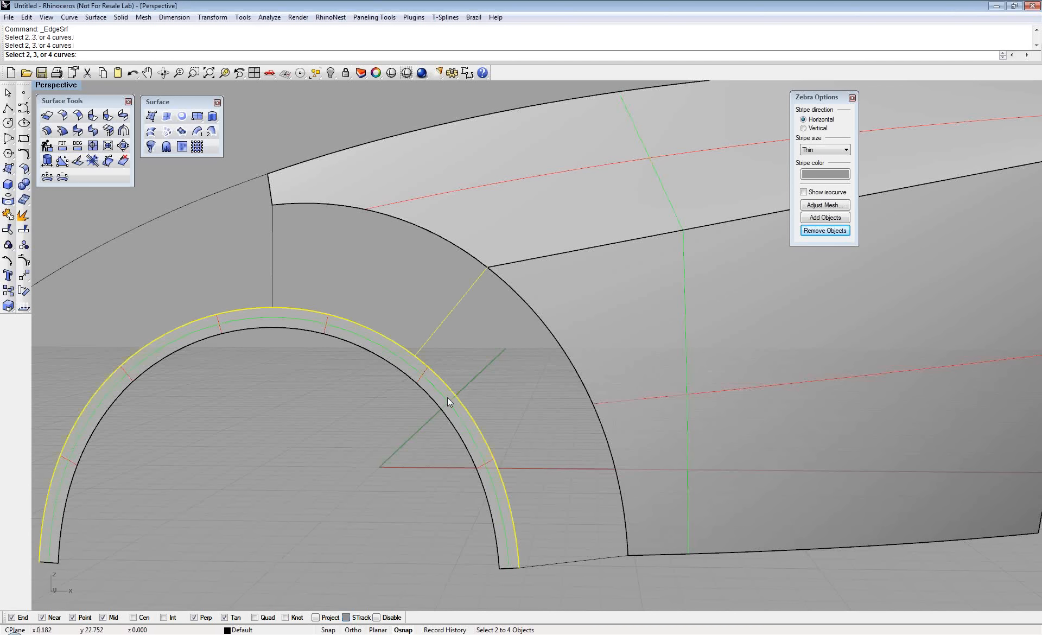
{"action": "key", "text": "Escape"}
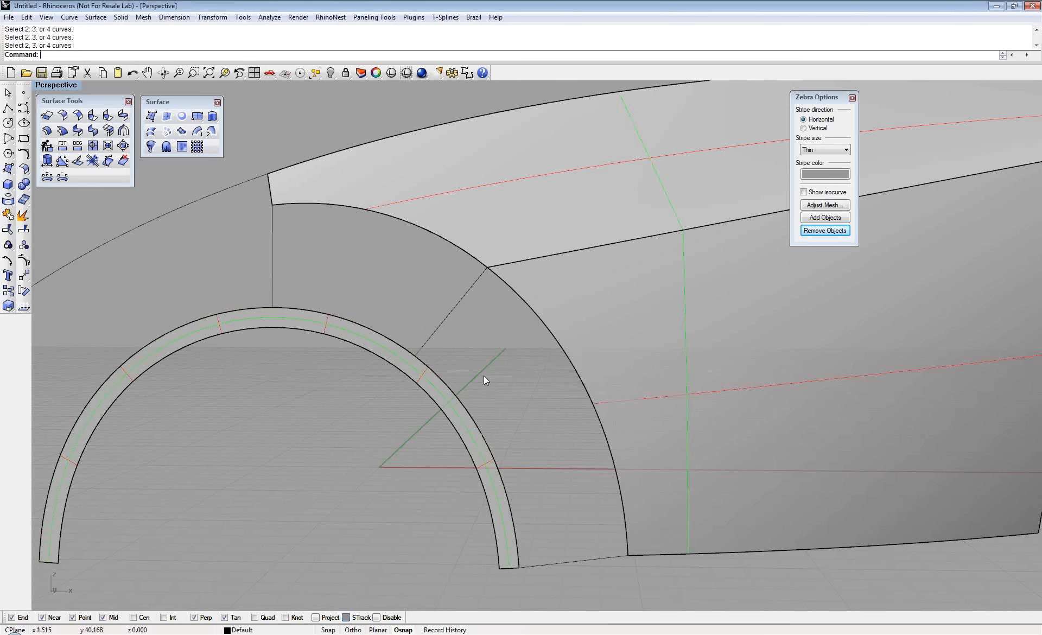
Split the arch strip's outer edge at the points where the two upper connecting polylines meet it
{"action": "type", "text": "SplitEdge"}
{"action": "key", "text": "Return"}
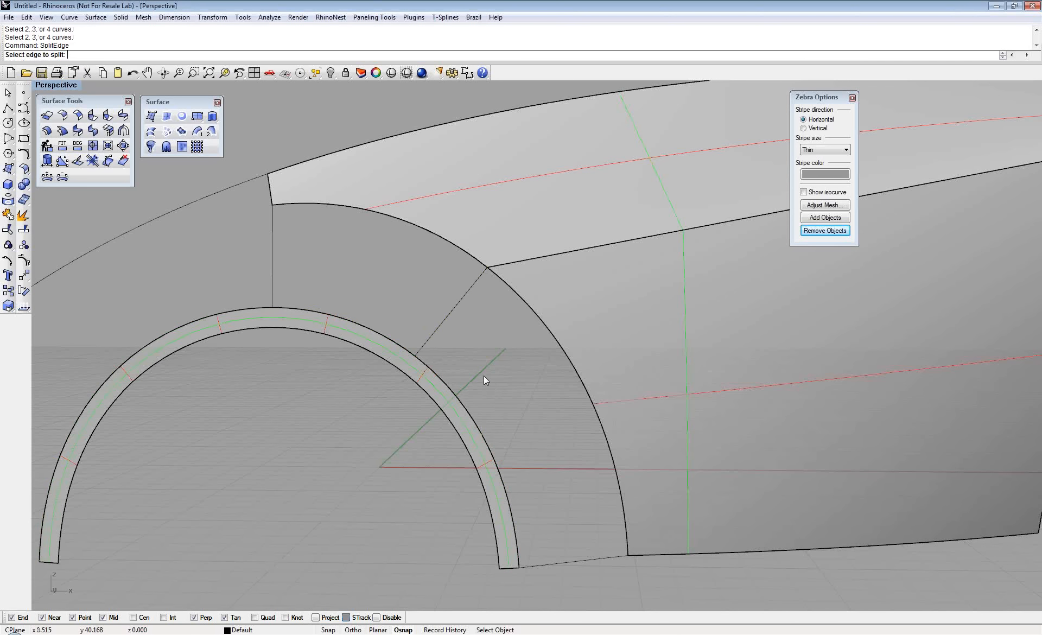
{"action": "left_click", "coordinate": [475, 426]}
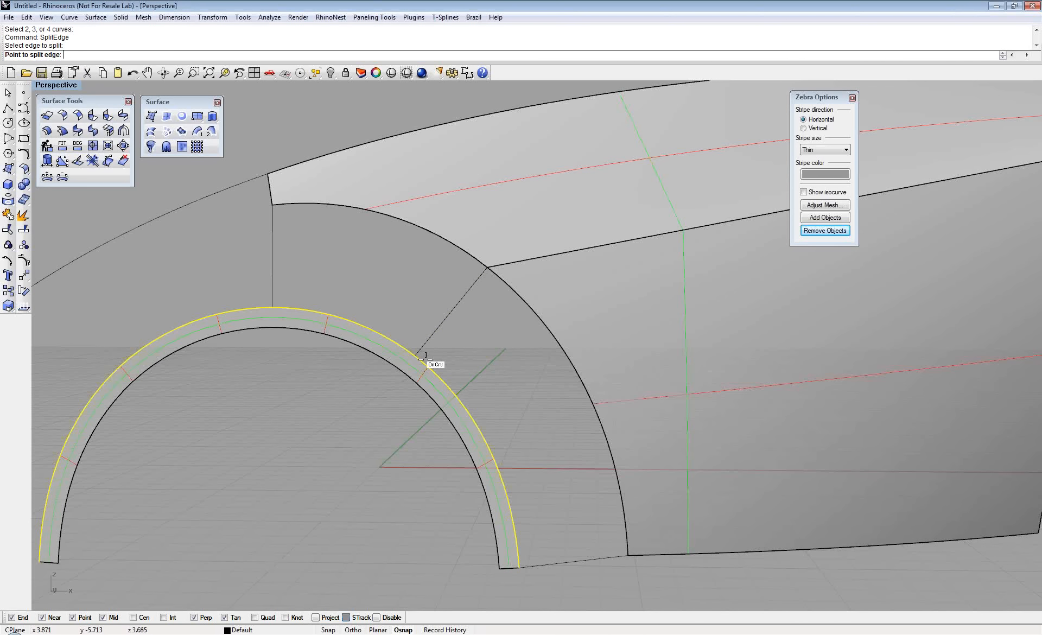
{"action": "left_click", "coordinate": [271, 308]}
{"action": "key", "text": "Return"}
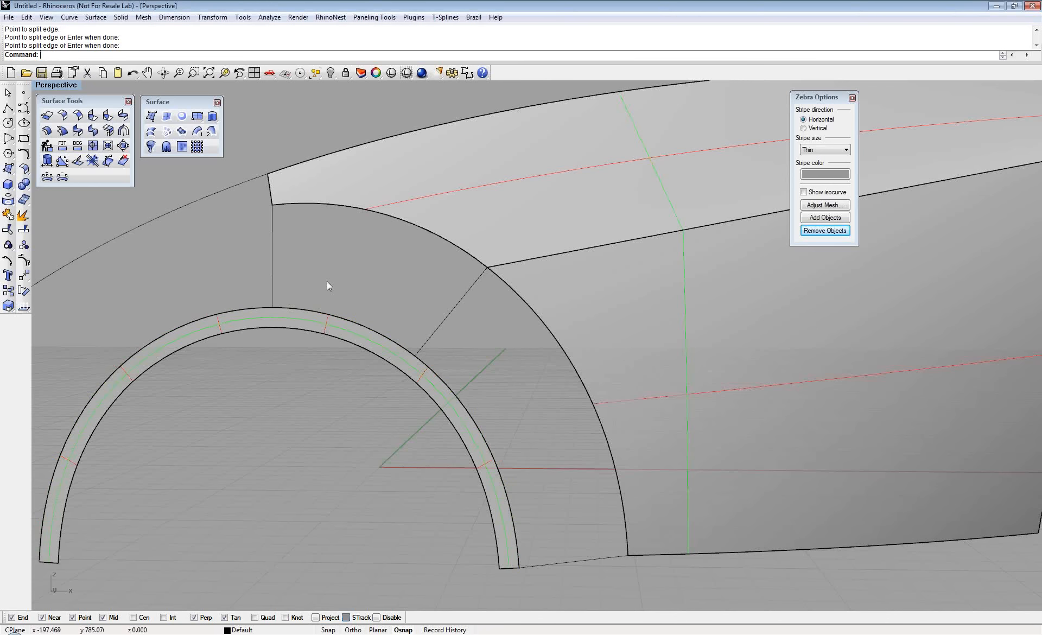
Build an edge-curve surface from the middle and bottom connecting polylines, the split arch strip edge and the lower fender's trimmed edge
{"action": "left_click", "coordinate": [167, 116]}
{"action": "left_click", "coordinate": [426, 341]}
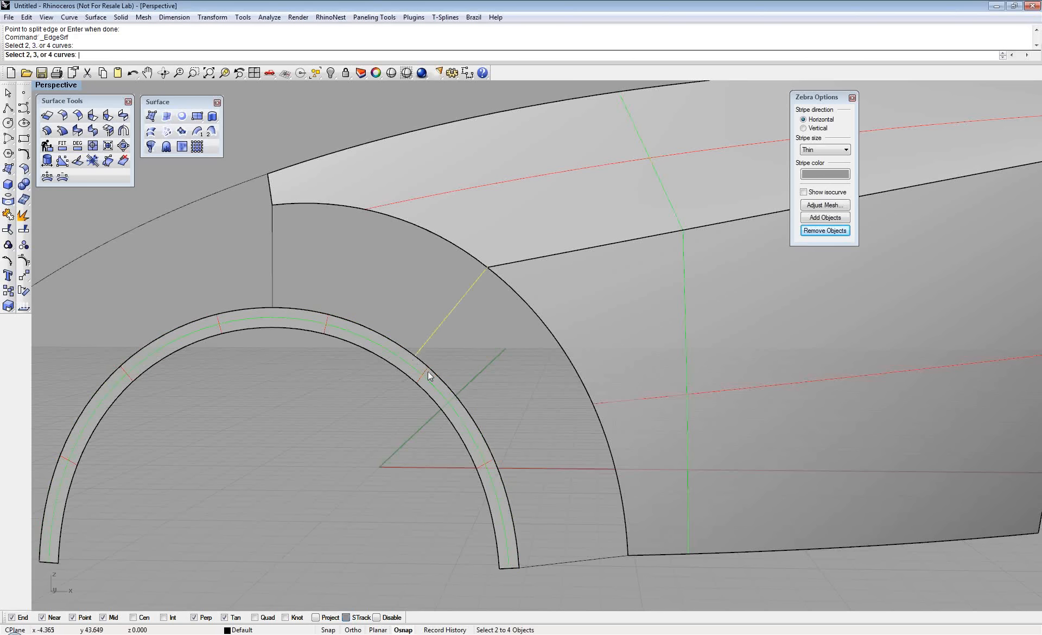
{"action": "left_click", "coordinate": [428, 371]}
{"action": "left_click", "coordinate": [560, 564]}
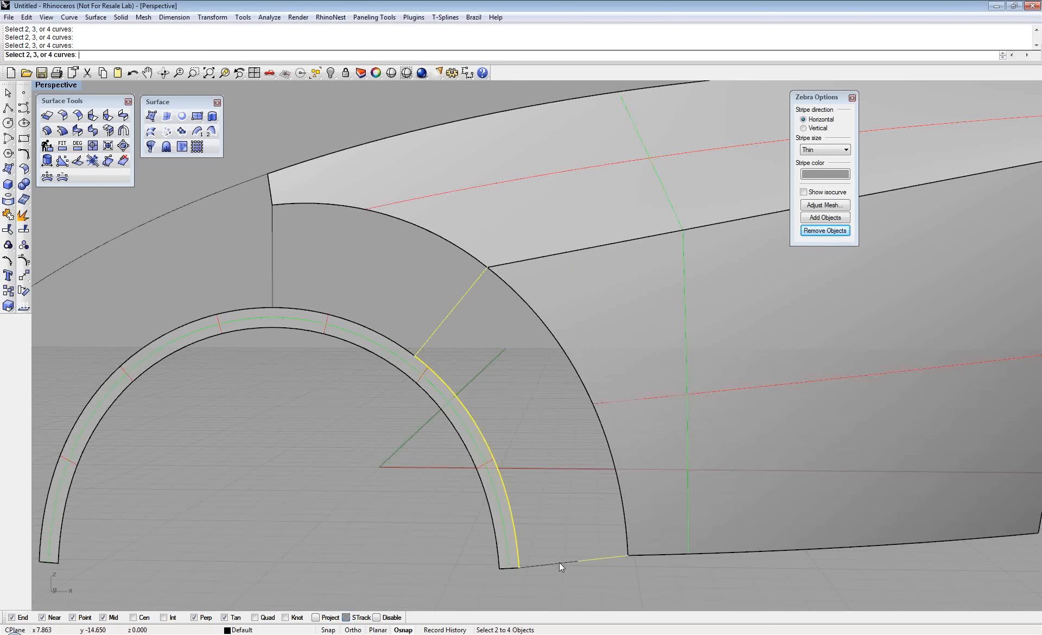
{"action": "left_click", "coordinate": [623, 506]}
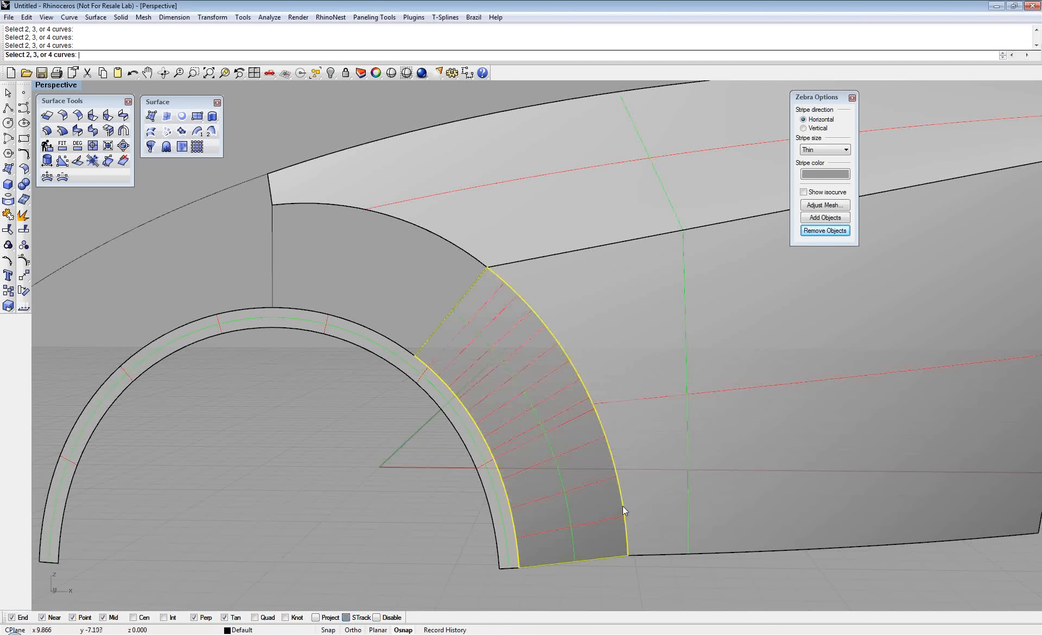
{"action": "right_click_drag", "start_coordinate": [576, 417], "coordinate": [599, 461]}
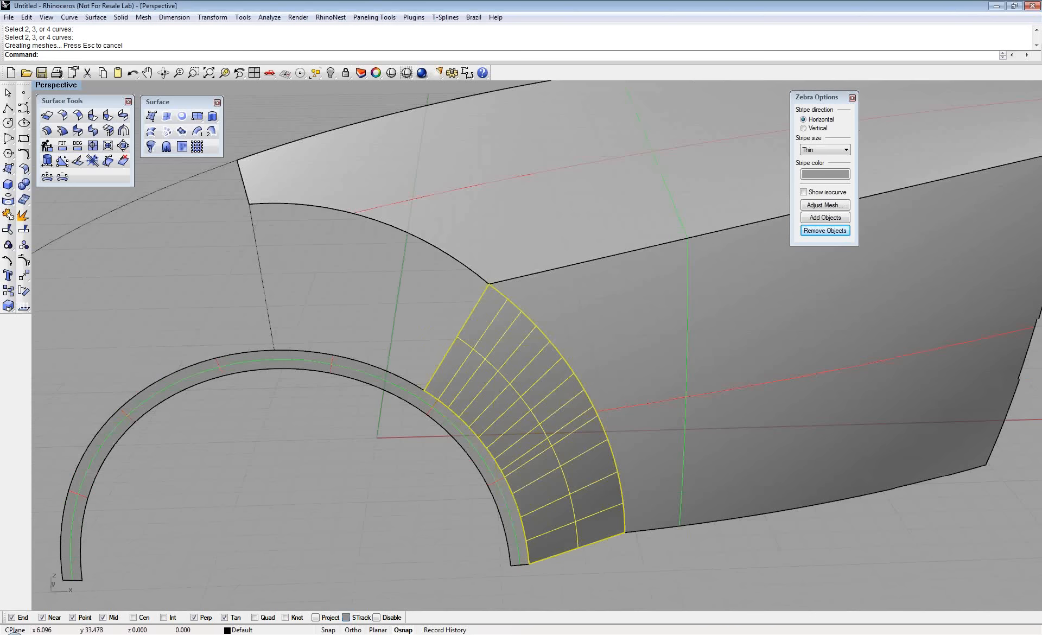
{"action": "right_click_drag", "start_coordinate": [543, 363], "coordinate": [471, 297]}
{"action": "left_click", "coordinate": [606, 581]}
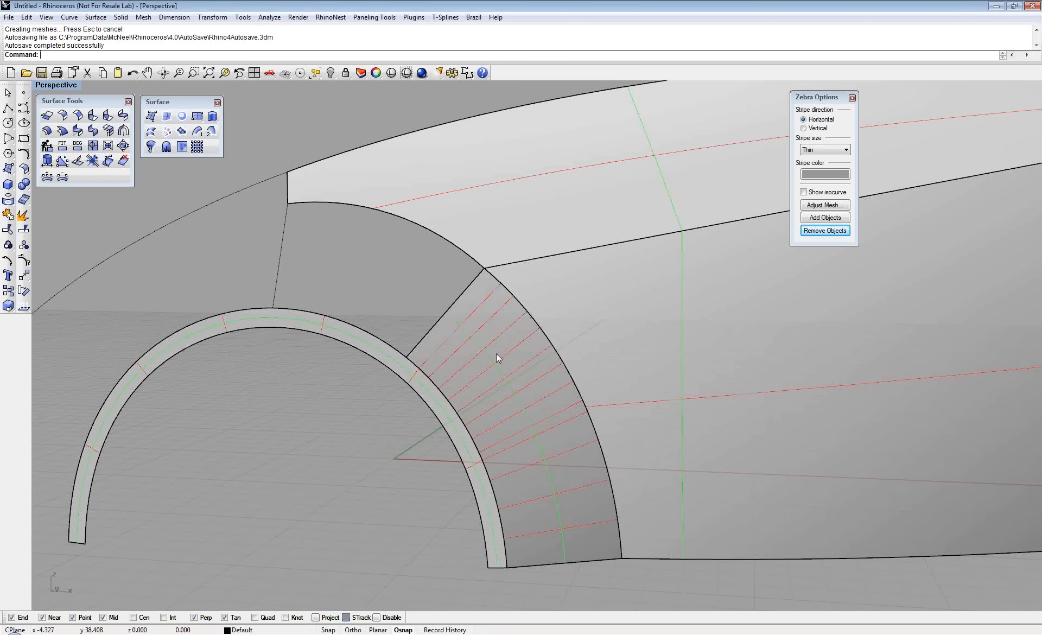
Turn on the control points of the new surface between arch strip and lower fender and examine their density
{"action": "right_click_drag", "start_coordinate": [496, 354], "coordinate": [558, 422]}
{"action": "left_click", "coordinate": [556, 415]}
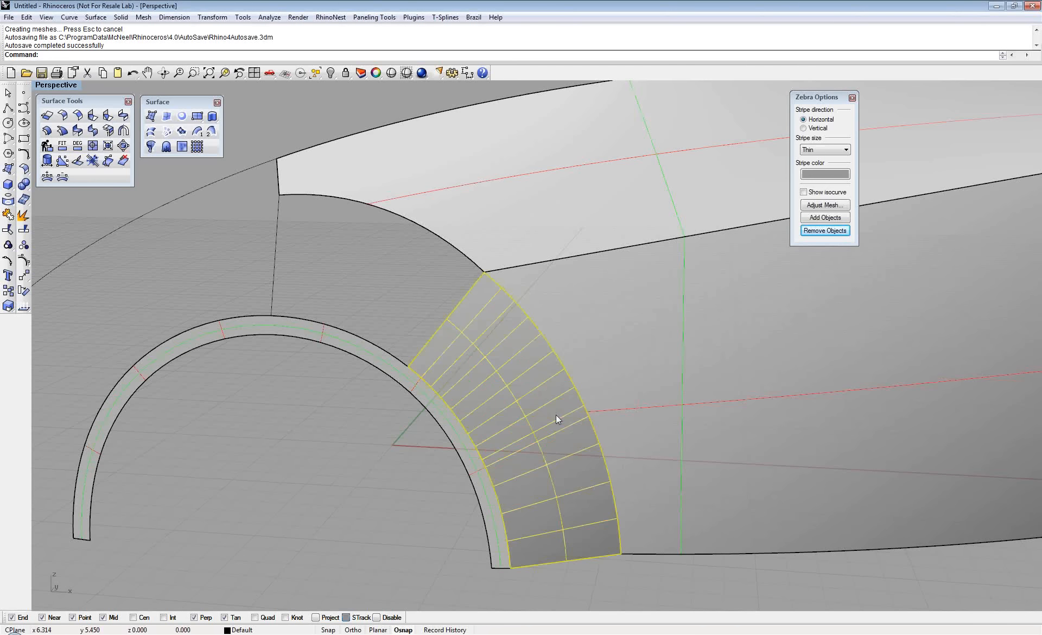
{"action": "key", "text": "F10"}
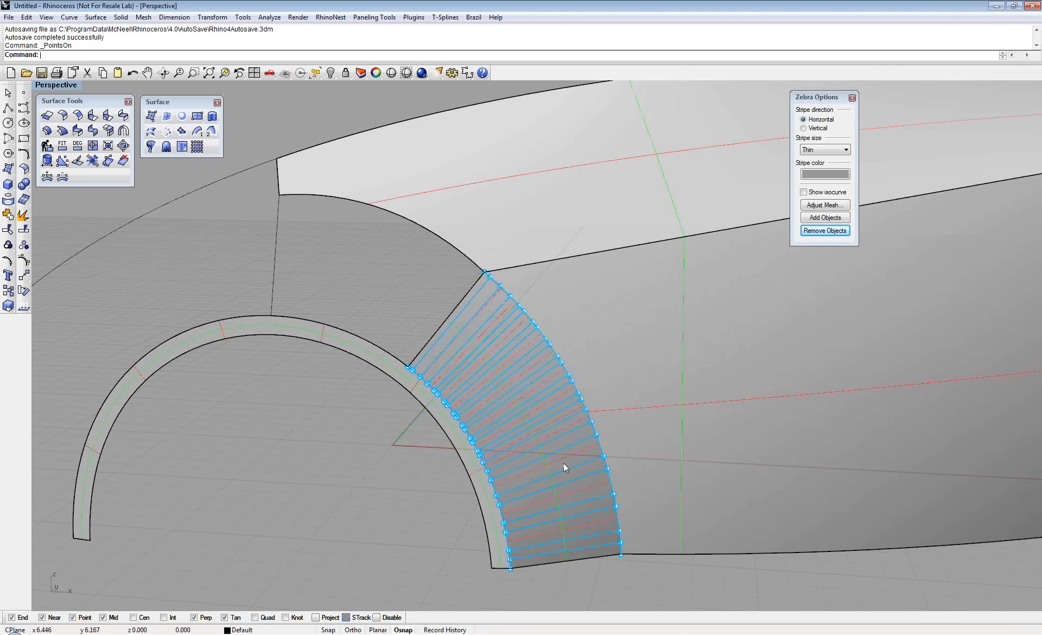
{"action": "scroll", "coordinate": [563, 463], "scroll_direction": "up", "scroll_amount": 1}
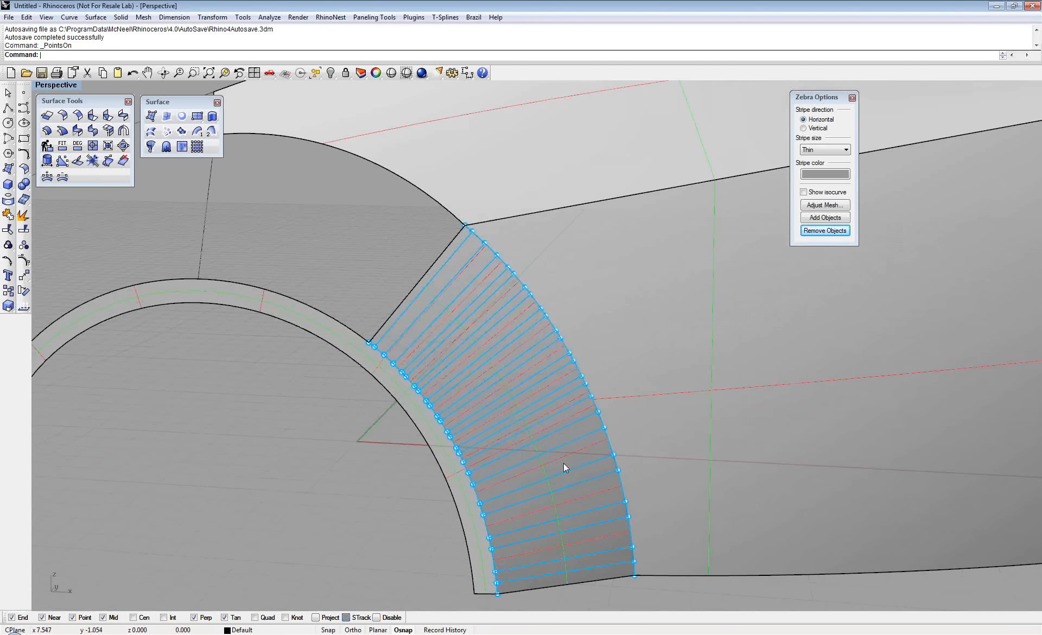
{"action": "right_click_drag", "start_coordinate": [564, 463], "coordinate": [570, 405]}
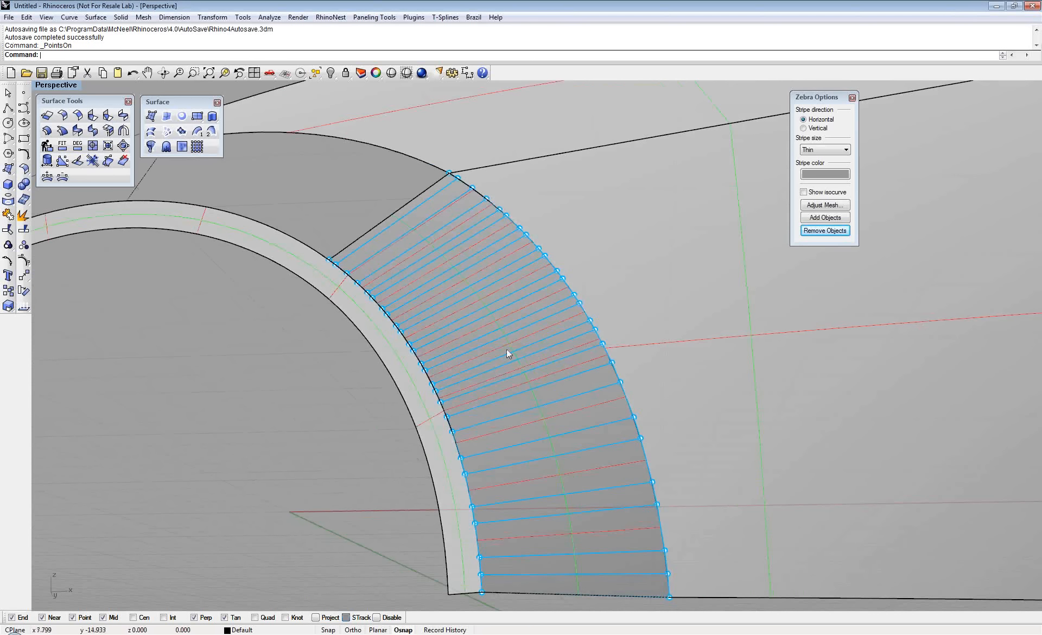
{"action": "right_click_drag", "start_coordinate": [473, 316], "coordinate": [464, 288]}
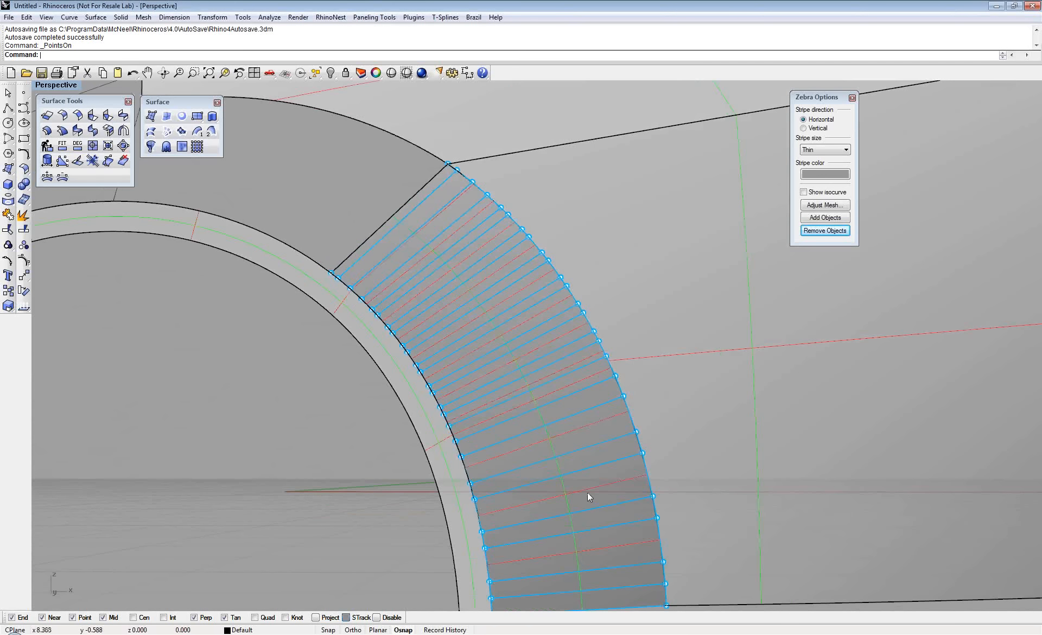
{"action": "right_click_drag", "start_coordinate": [584, 481], "coordinate": [579, 477]}
{"action": "right_click_drag", "start_coordinate": [536, 434], "coordinate": [521, 388], "text": "shift"}
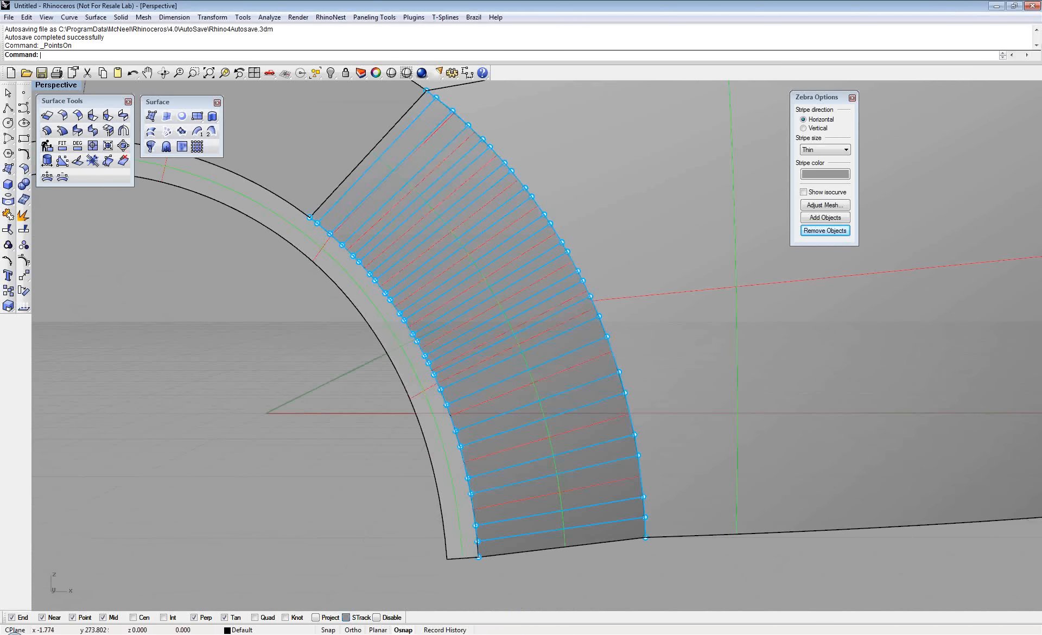
{"action": "right_click_drag", "start_coordinate": [521, 347], "coordinate": [525, 370], "text": "shift"}
{"action": "right_click_drag", "start_coordinate": [498, 324], "coordinate": [501, 341], "text": "shift"}
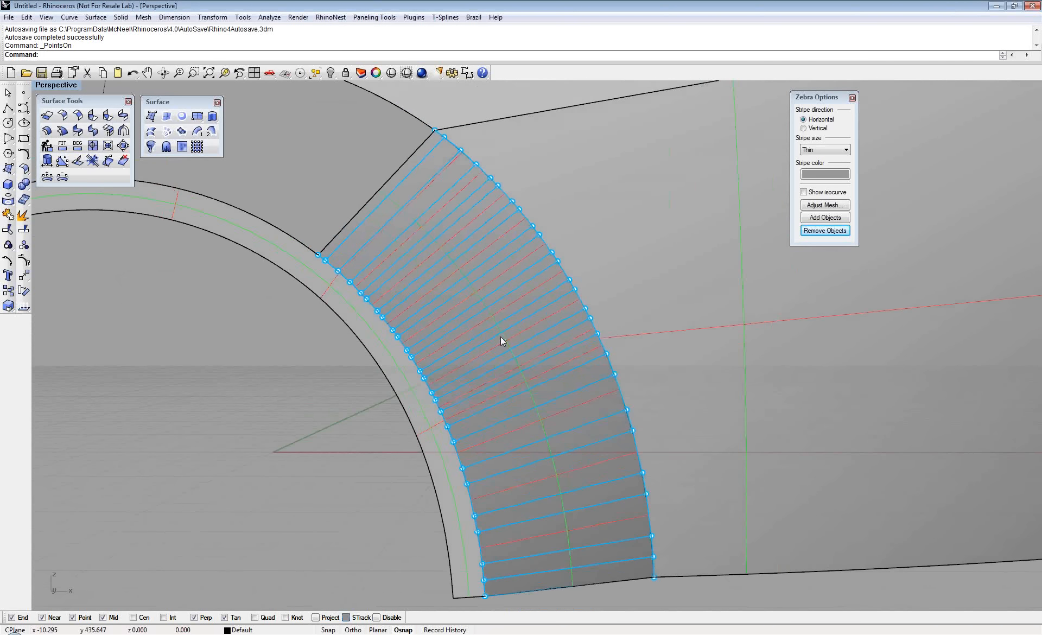
Rebuild the surface between arch strip and lower fender with 6 points and degree 5 in both U and V, deleting the input
{"action": "type", "text": "Reb"}
{"action": "key", "text": "Return"}
{"action": "left_click", "coordinate": [500, 337]}
{"action": "key", "text": "Return"}
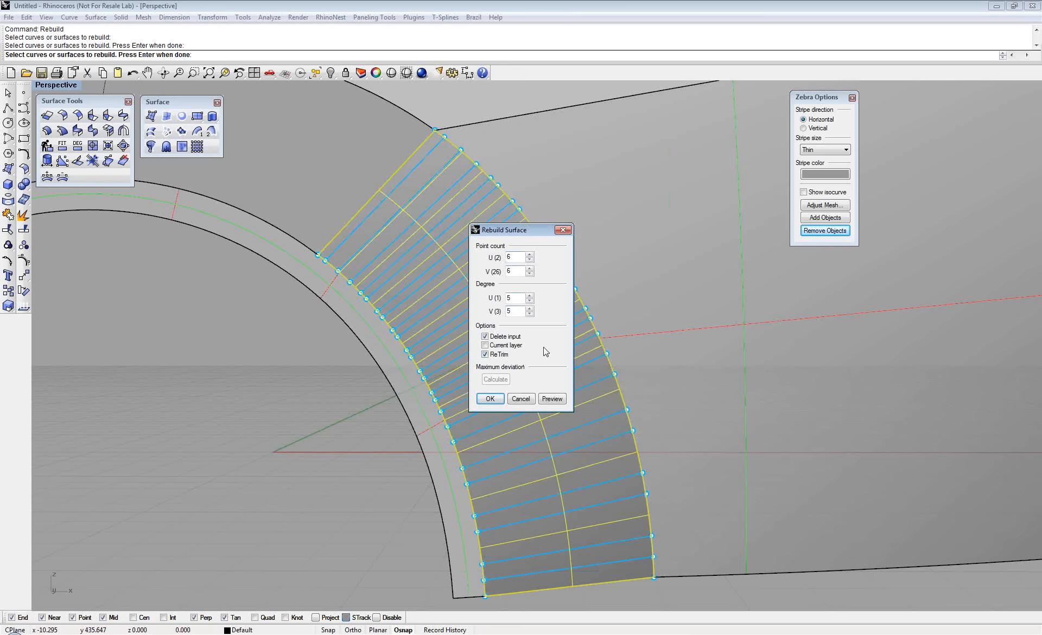
{"action": "left_click", "coordinate": [490, 400]}
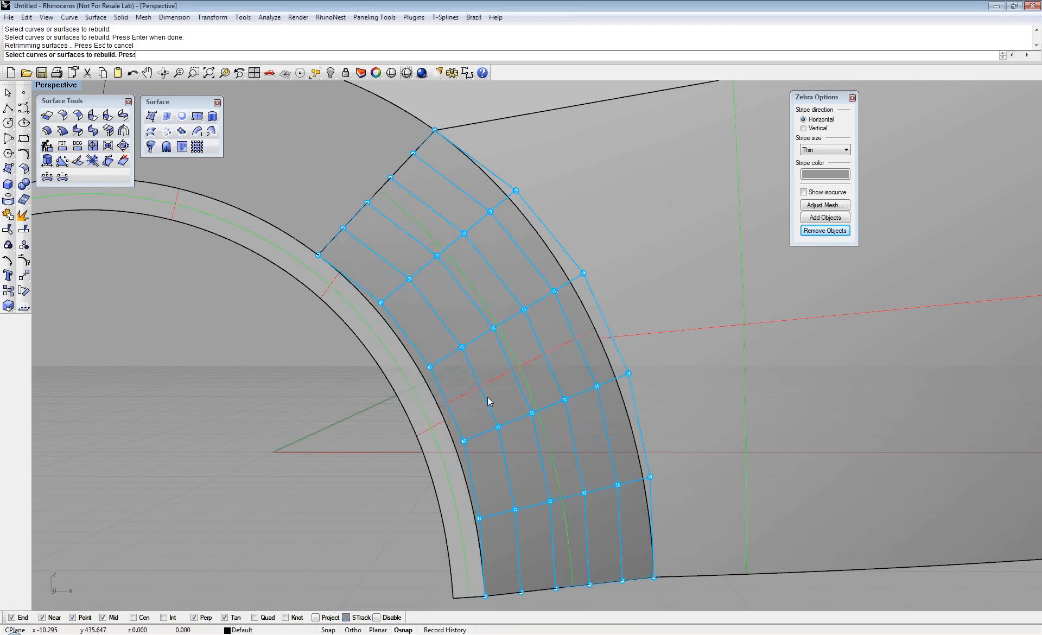
{"action": "mouse_move", "coordinate": [499, 390]}
{"action": "right_mouse_down"}
{"action": "mouse_move", "coordinate": [503, 370]}
{"action": "mouse_move", "coordinate": [472, 358]}
{"action": "mouse_move", "coordinate": [509, 362]}
{"action": "mouse_move", "coordinate": [465, 414]}
{"action": "mouse_move", "coordinate": [485, 366]}
{"action": "right_mouse_up"}
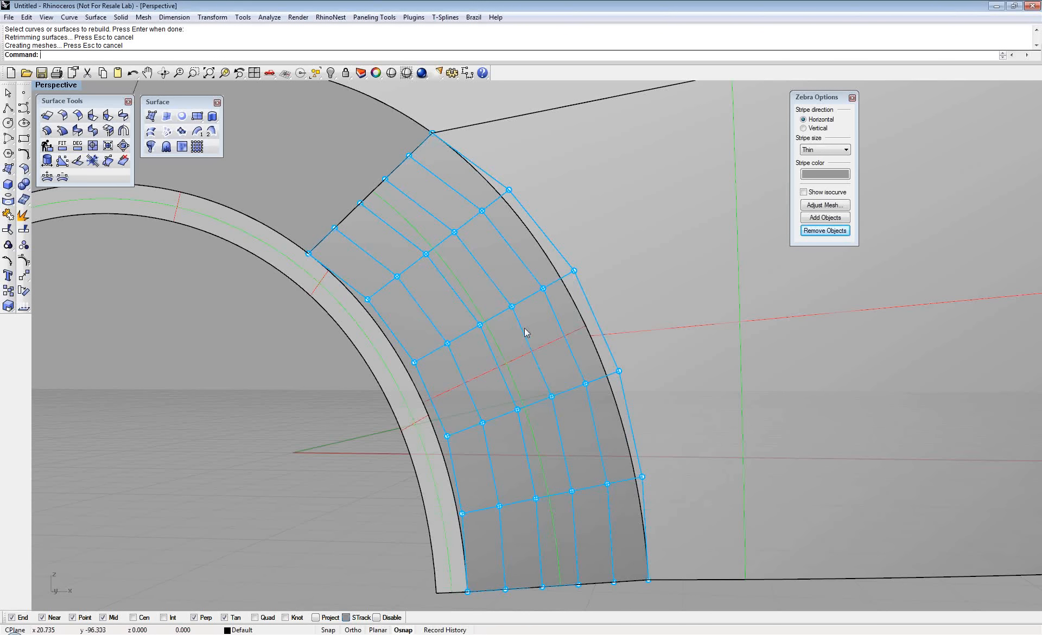
{"action": "right_click_drag", "start_coordinate": [519, 329], "coordinate": [549, 458]}
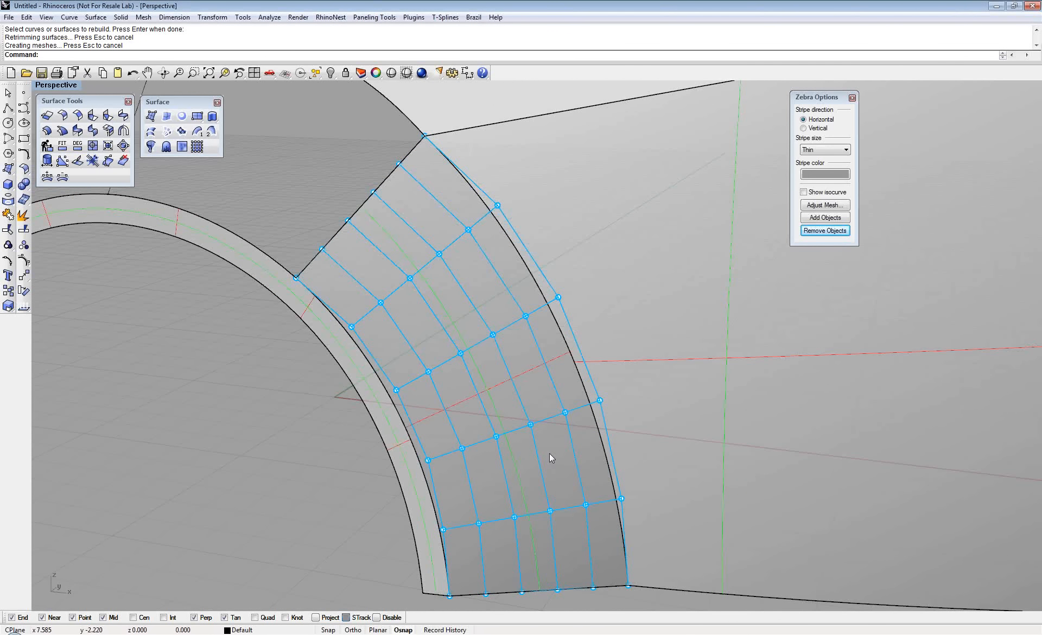
Turn off the control points and delete the rebuilt surface between the arch strip and lower fender
{"action": "key", "text": "F11"}
{"action": "left_click", "coordinate": [522, 432]}
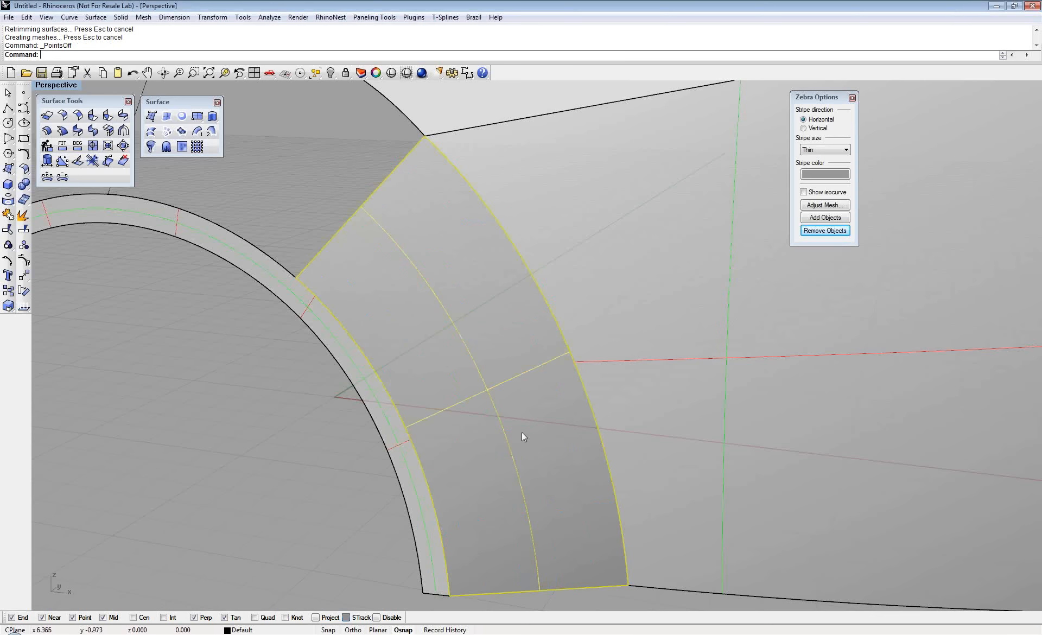
{"action": "key", "text": "Delete"}
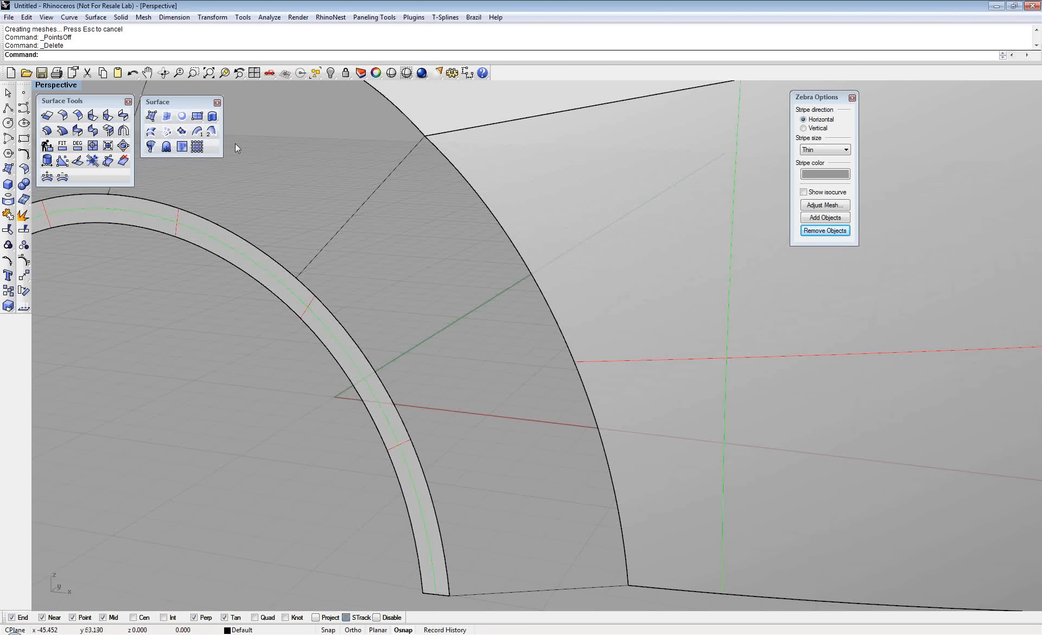
Sweep a surface along the lower fender's trimmed edge and the arch strip edge, using the middle and bottom connecting polylines as cross sections
{"action": "left_click", "coordinate": [212, 132]}
{"action": "left_click", "coordinate": [443, 183]}
{"action": "left_click", "coordinate": [311, 293]}
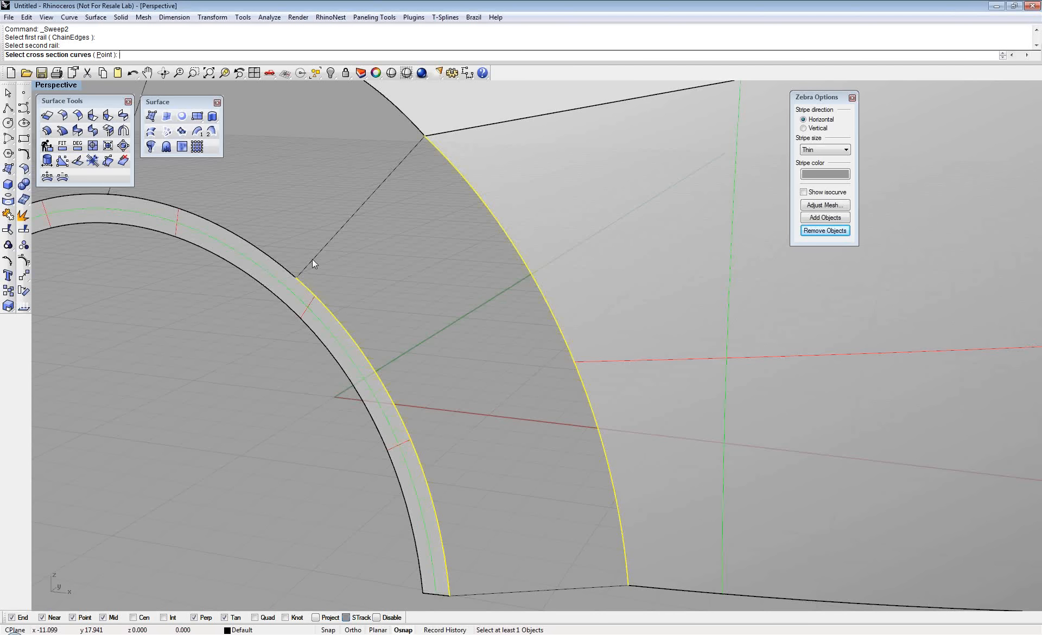
{"action": "left_click", "coordinate": [313, 264]}
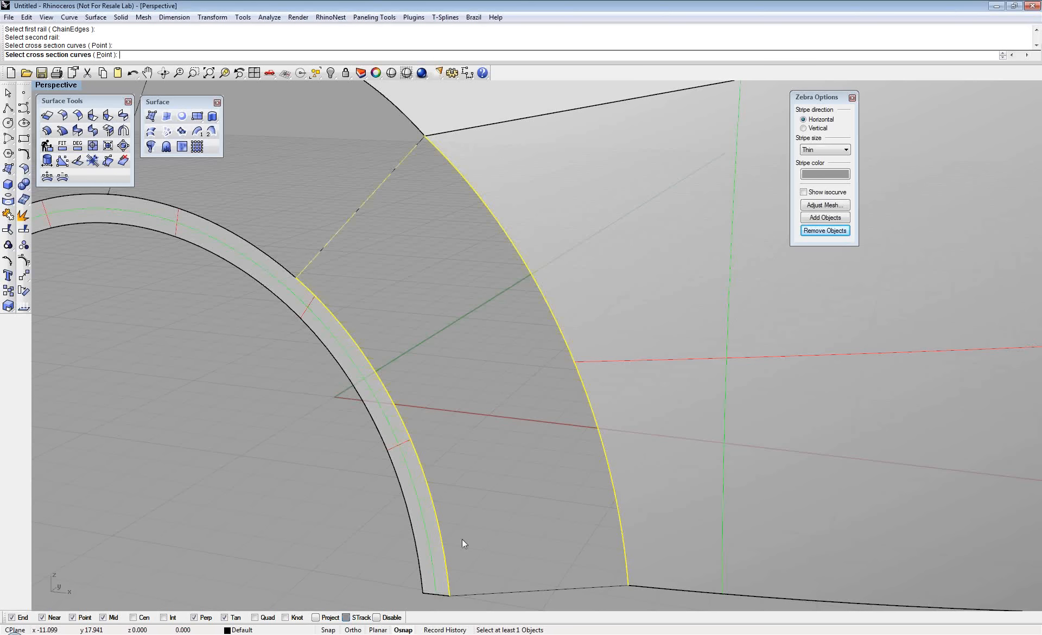
{"action": "left_click", "coordinate": [480, 593]}
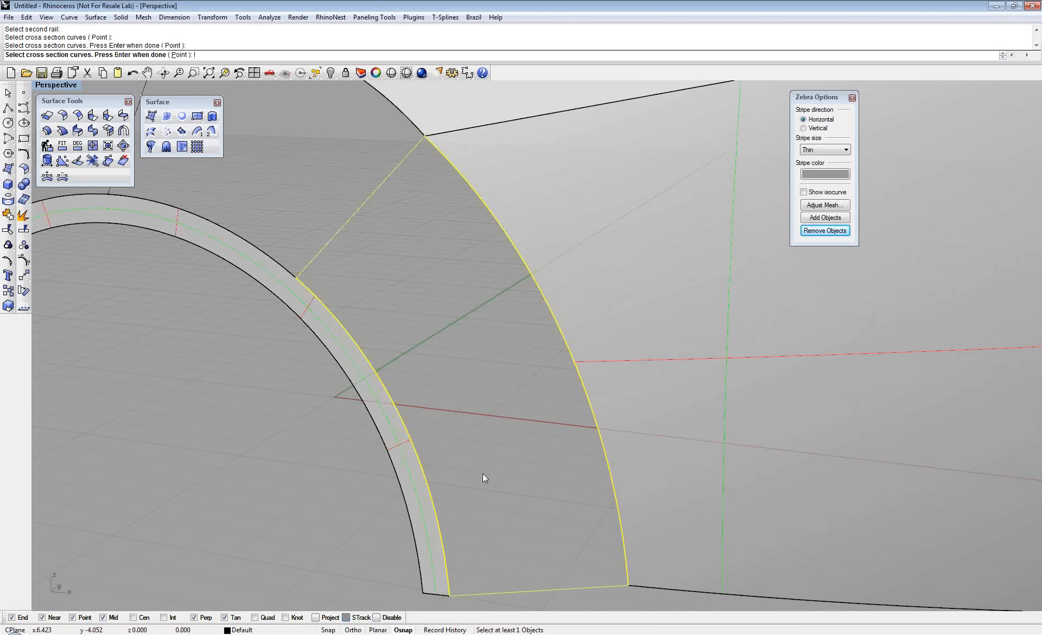
{"action": "key", "text": "Return"}
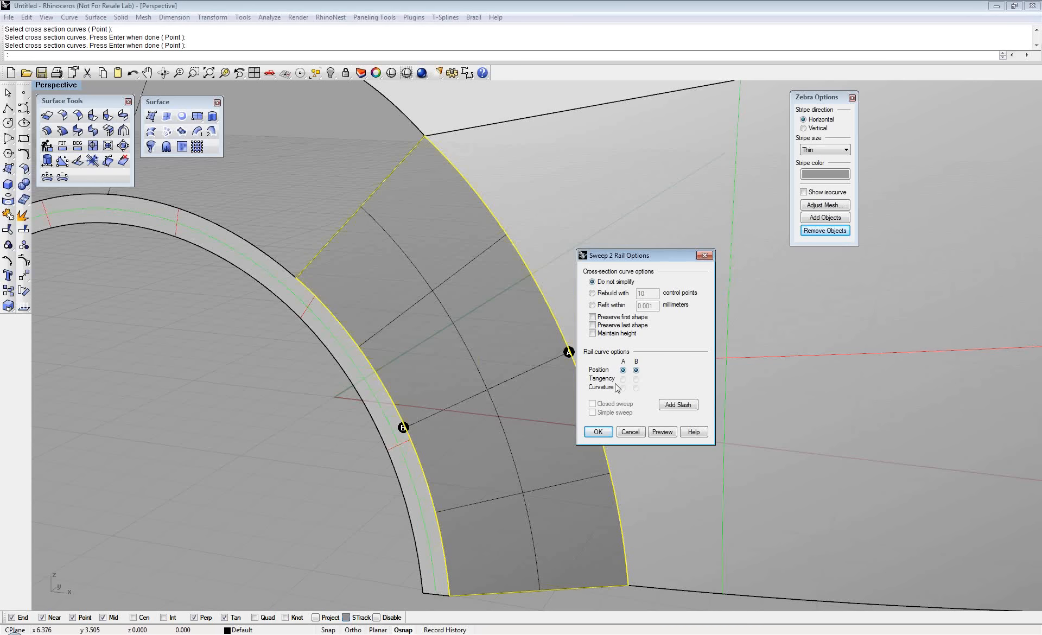
{"action": "left_click", "coordinate": [599, 432]}
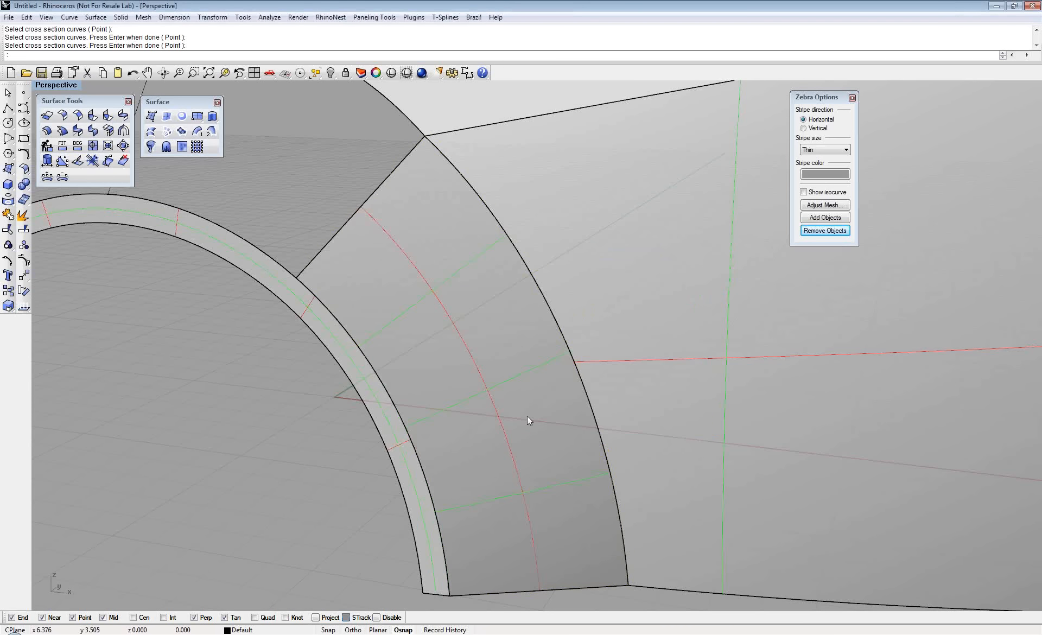
Turn on the control points of the lower two-rail sweep surface, examine their distribution, and turn them off
{"action": "left_click", "coordinate": [597, 597]}
{"action": "left_click", "coordinate": [563, 442]}
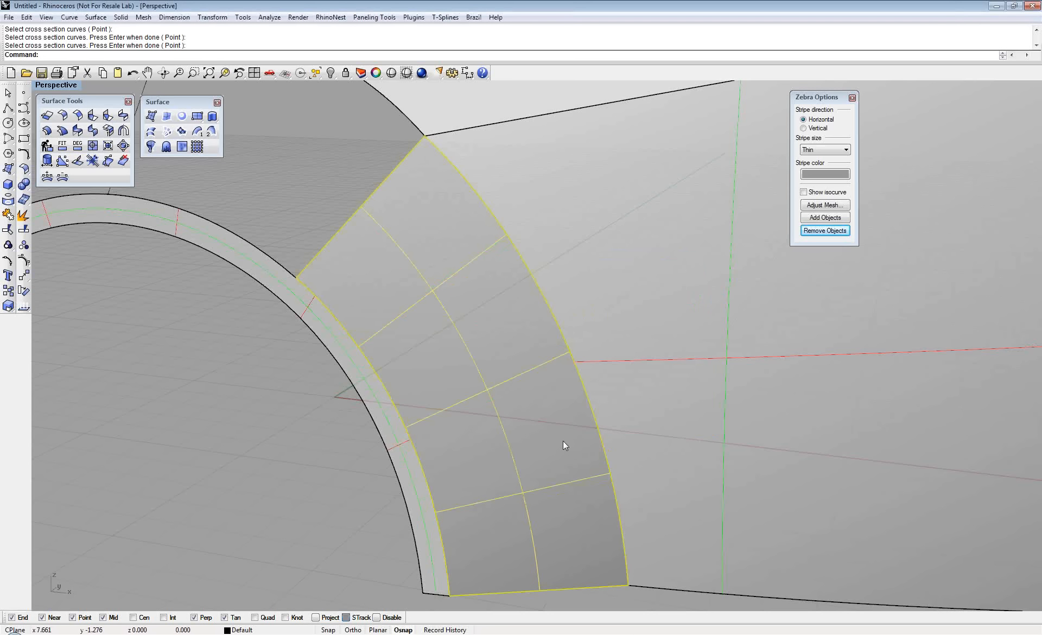
{"action": "key", "text": "F10"}
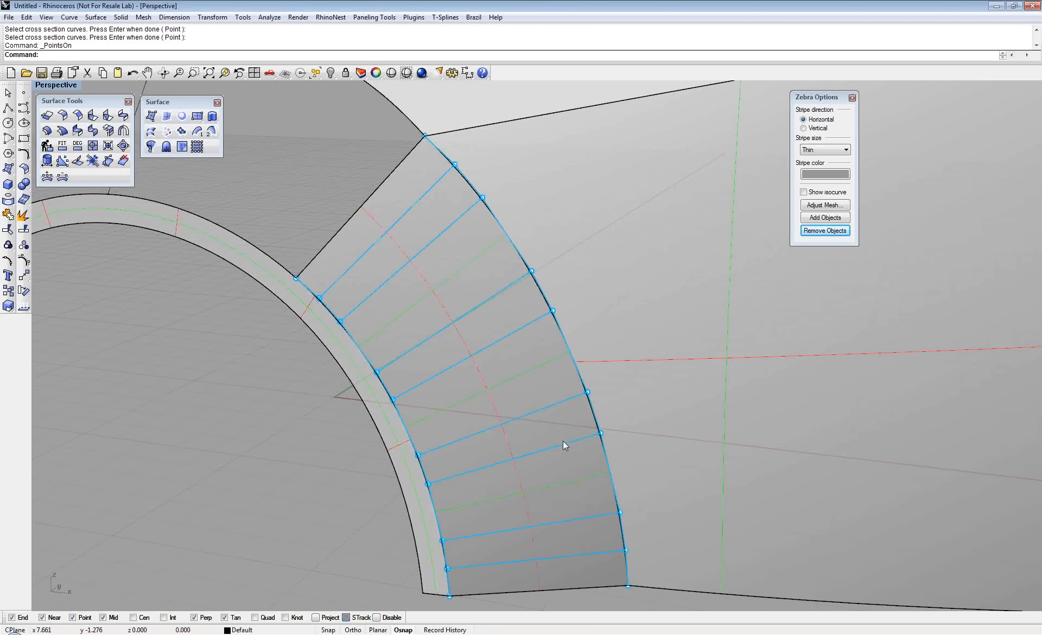
{"action": "right_click_drag", "start_coordinate": [562, 441], "coordinate": [521, 421]}
{"action": "key", "text": "F11"}
Rebuild the lower sweep surface with 6 points and degree 5 in both U and V
{"action": "left_click", "coordinate": [492, 389]}
{"action": "type", "text": "rebuild"}
{"action": "key", "text": "Return"}
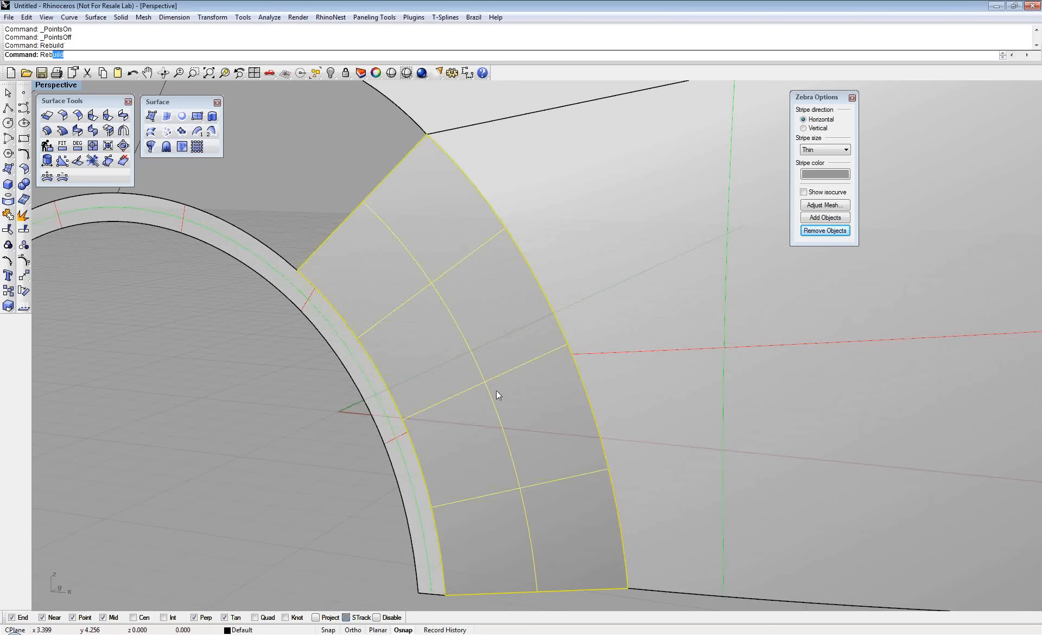
{"action": "left_click", "coordinate": [490, 399]}
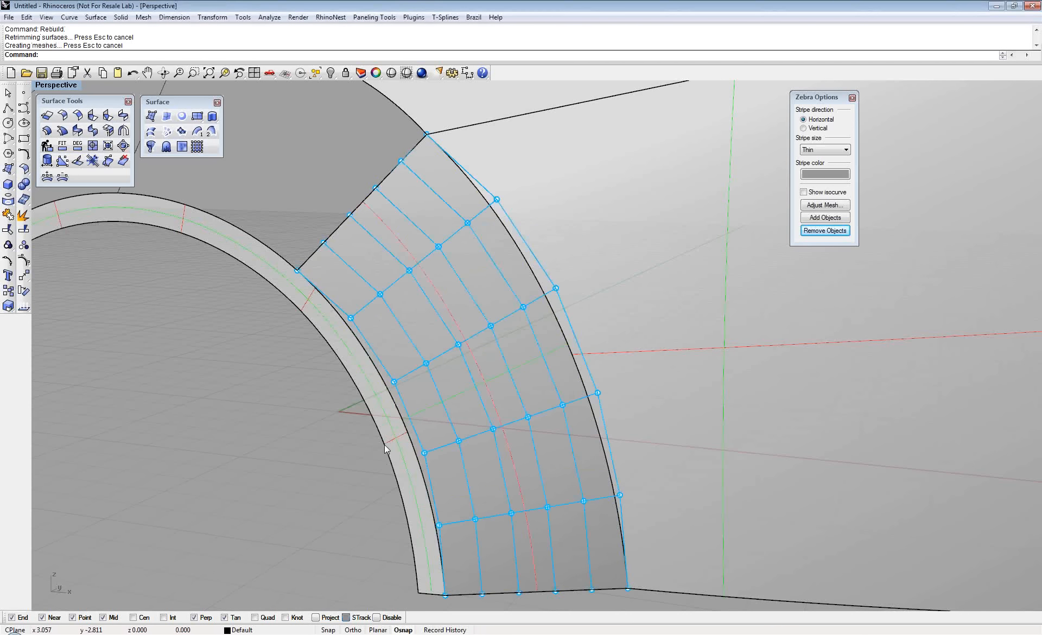
Show the rebuilt lower surface's control points, examine the grid from several angles, and hide the points
{"action": "key", "text": "F10"}
{"action": "right_click_drag", "start_coordinate": [471, 430], "coordinate": [516, 377]}
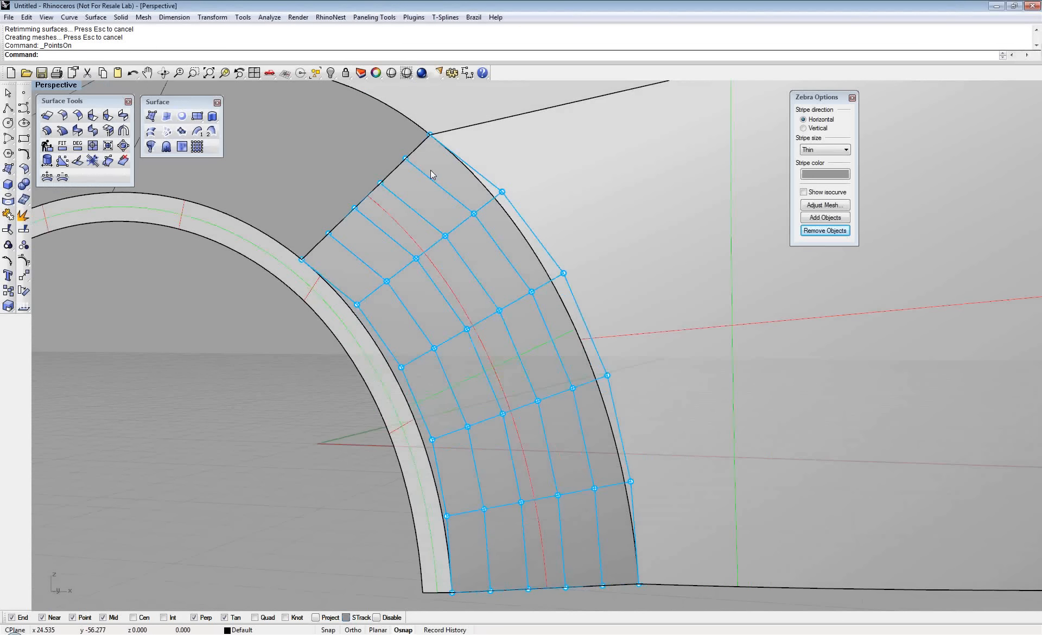
{"action": "right_click_drag", "start_coordinate": [451, 364], "coordinate": [454, 377]}
{"action": "key", "text": "F11"}
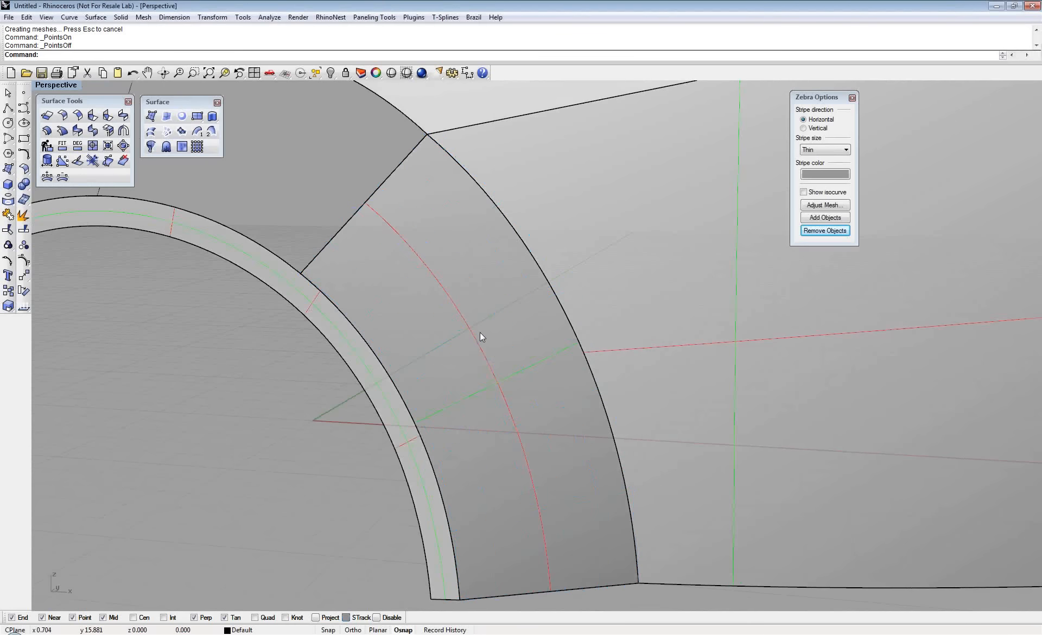
Sweep a surface along the upper fender's trimmed edge and the arch strip edge, using the upper connecting polyline and the lower surface's adjoining edge as cross sections
{"action": "scroll", "coordinate": [479, 332], "scroll_direction": "down", "scroll_amount": 2}
{"action": "right_click_drag", "start_coordinate": [479, 332], "coordinate": [548, 439]}
{"action": "scroll", "coordinate": [480, 347], "scroll_direction": "up", "scroll_amount": 2}
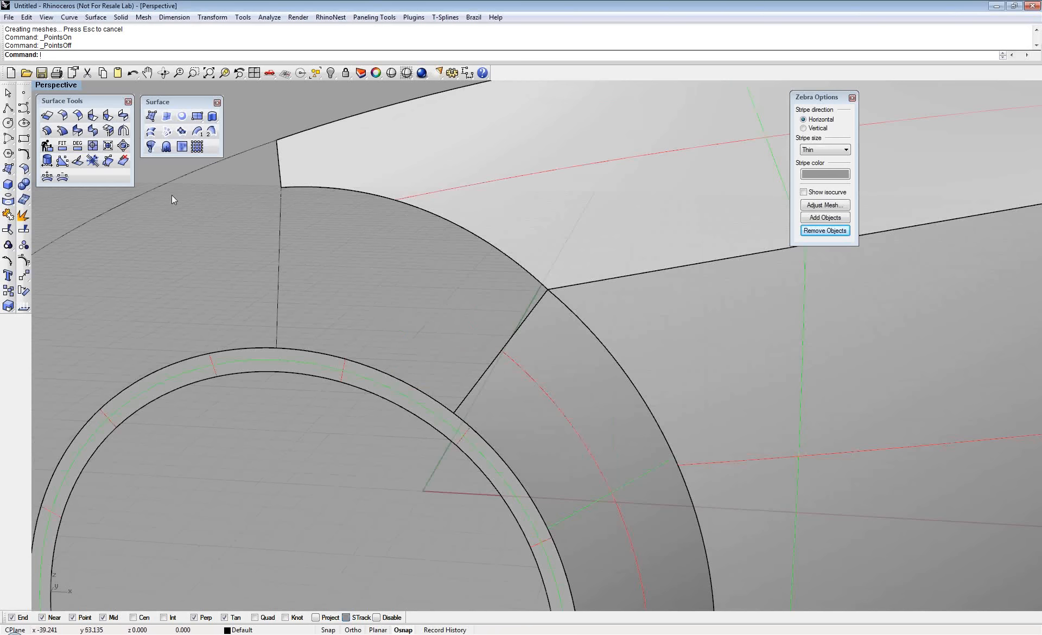
{"action": "left_click", "coordinate": [213, 134]}
{"action": "left_click", "coordinate": [295, 188]}
{"action": "left_click", "coordinate": [292, 348]}
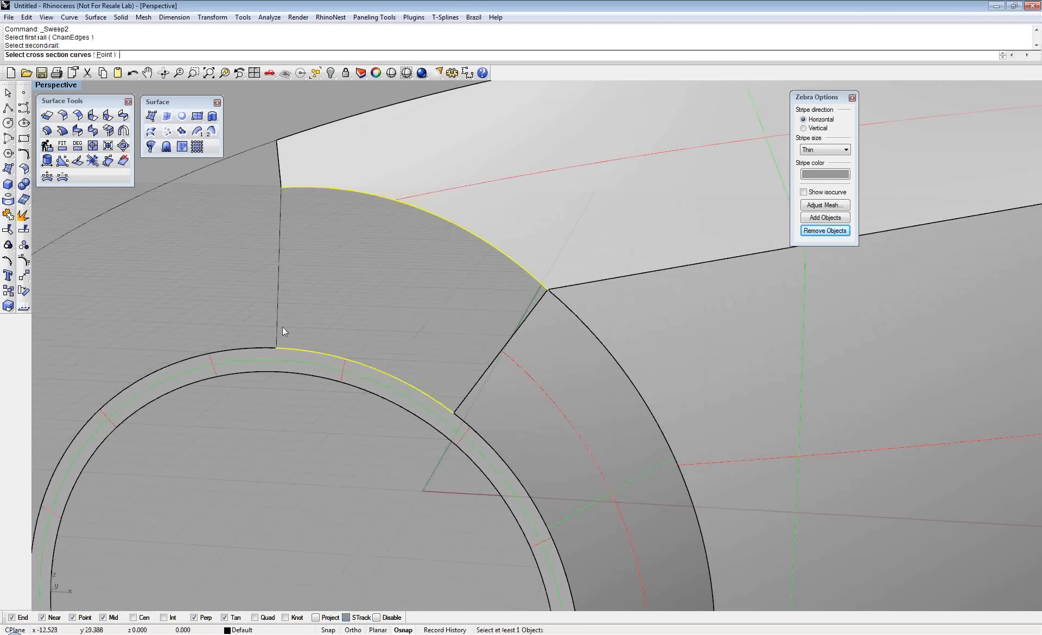
{"action": "left_click", "coordinate": [277, 337]}
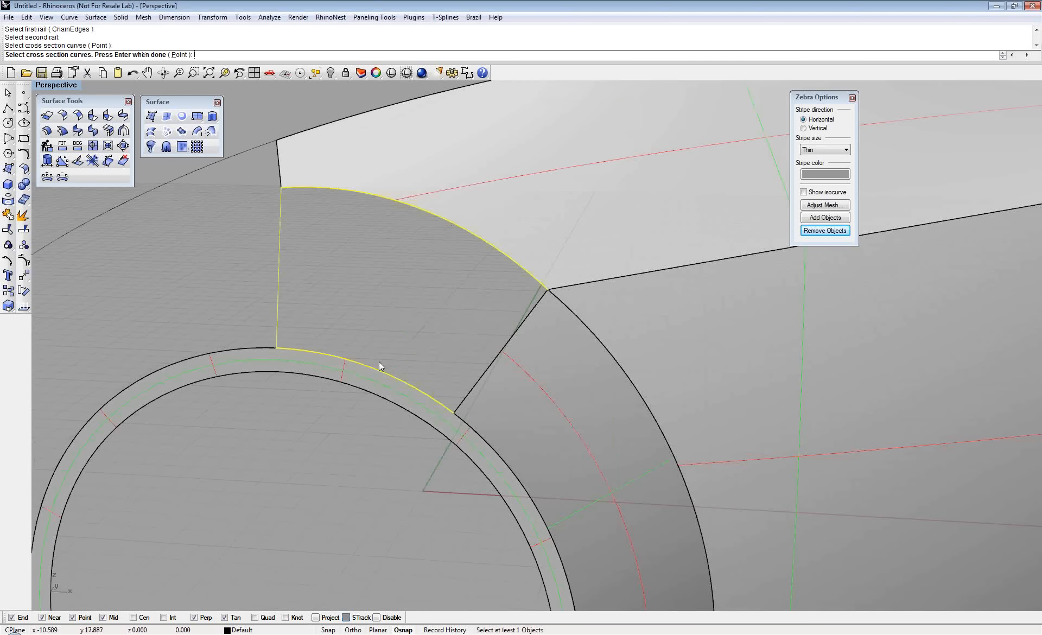
{"action": "left_click", "coordinate": [460, 402]}
{"action": "left_click", "coordinate": [462, 402]}
{"action": "left_click", "coordinate": [462, 402]}
{"action": "scroll", "coordinate": [462, 402], "scroll_direction": "down", "scroll_amount": 1}
{"action": "key", "text": "Return"}
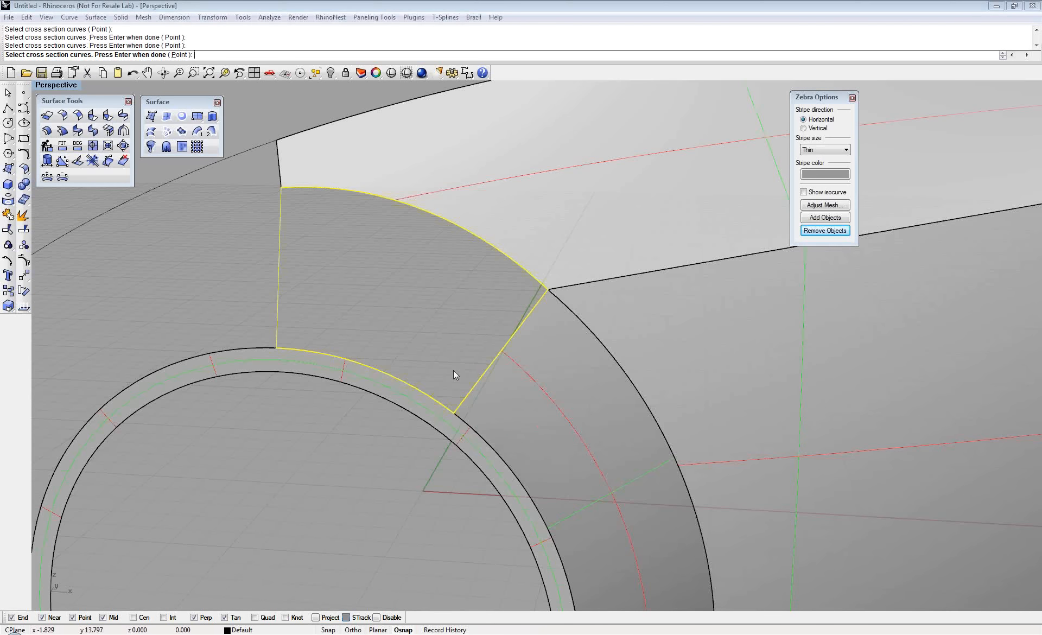
{"action": "key", "text": "Return"}
{"action": "left_click", "coordinate": [598, 432]}
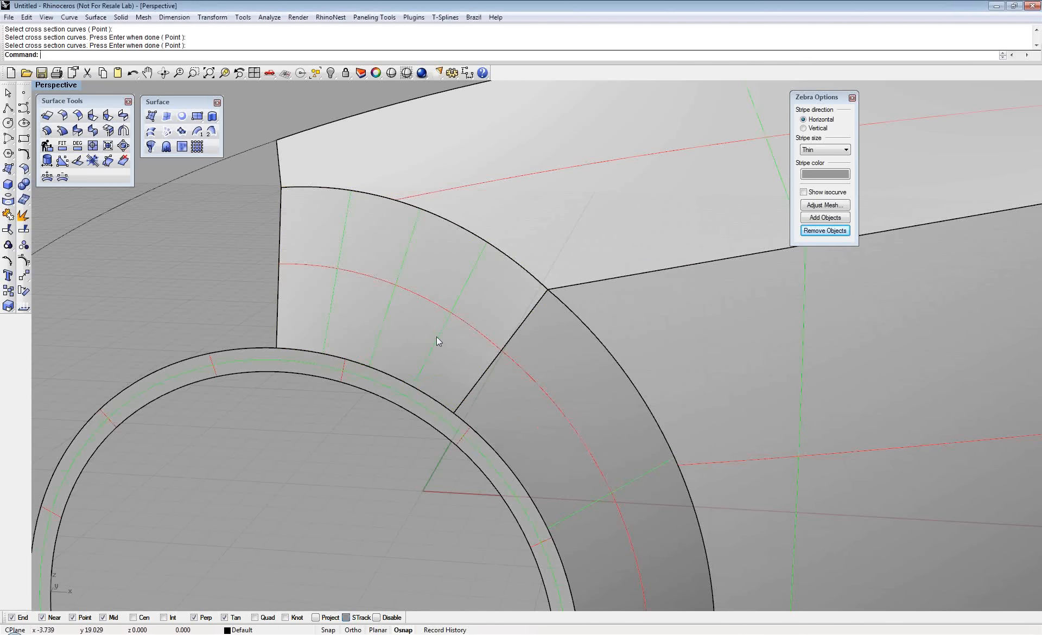
Rebuild the upper sweep surface with 6 points and degree 5 in U and V, and check its control point grid
{"action": "type", "text": "Rebuild"}
{"action": "key", "text": "Return"}
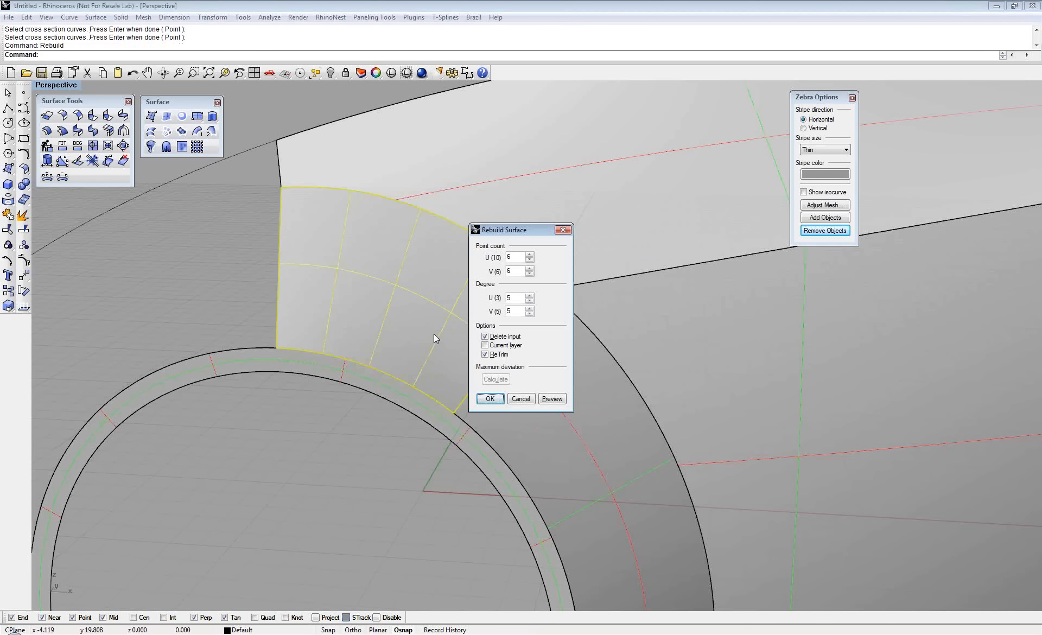
{"action": "key", "text": "Return"}
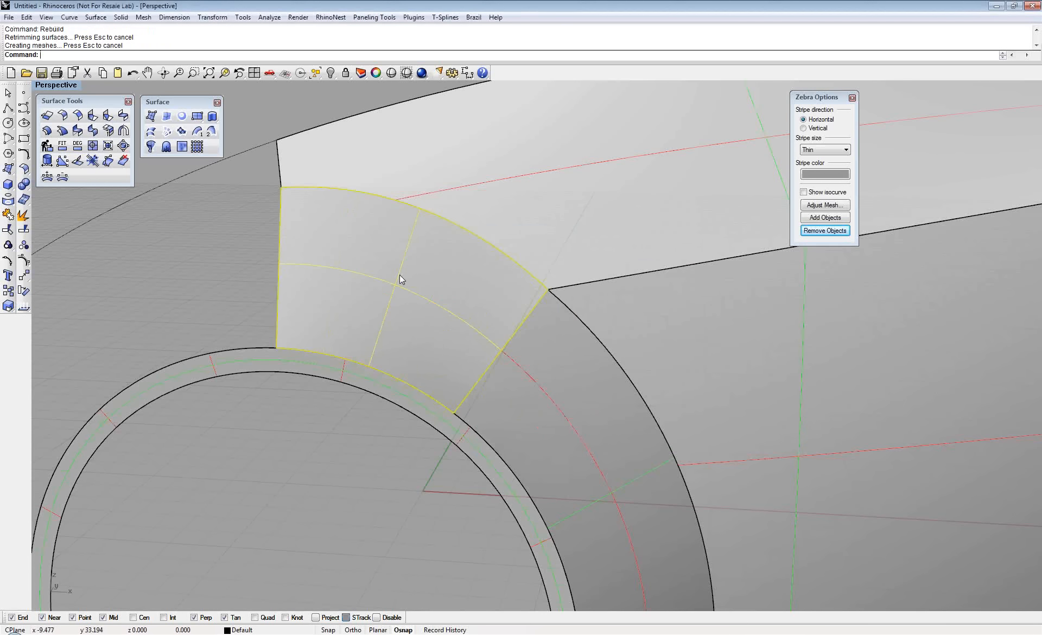
{"action": "key", "text": "F10"}
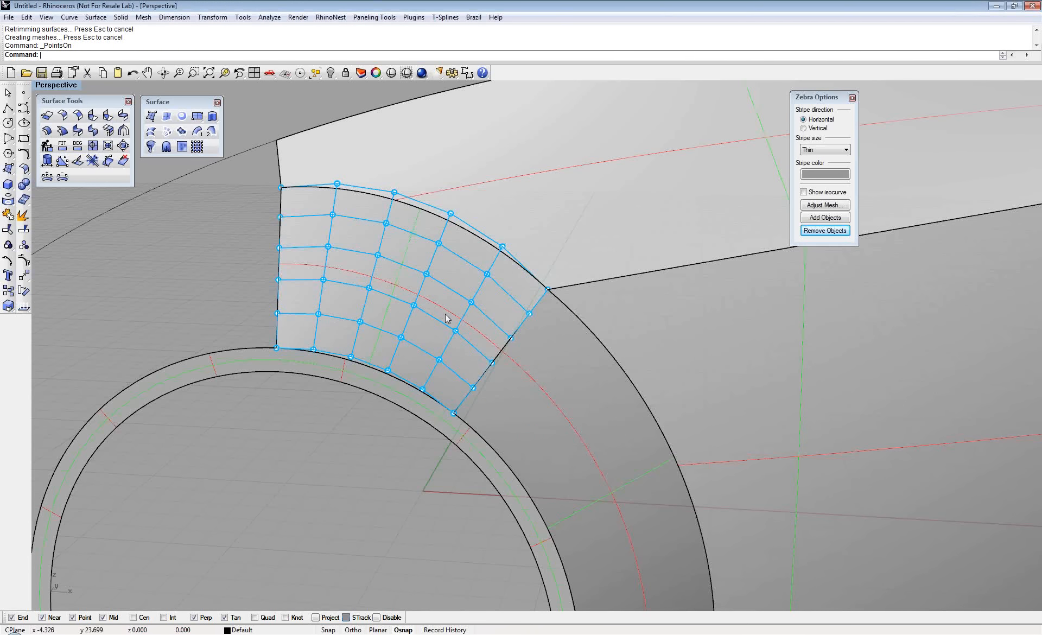
{"action": "right_click_drag", "start_coordinate": [445, 313], "coordinate": [524, 394]}
{"action": "key", "text": "F11"}
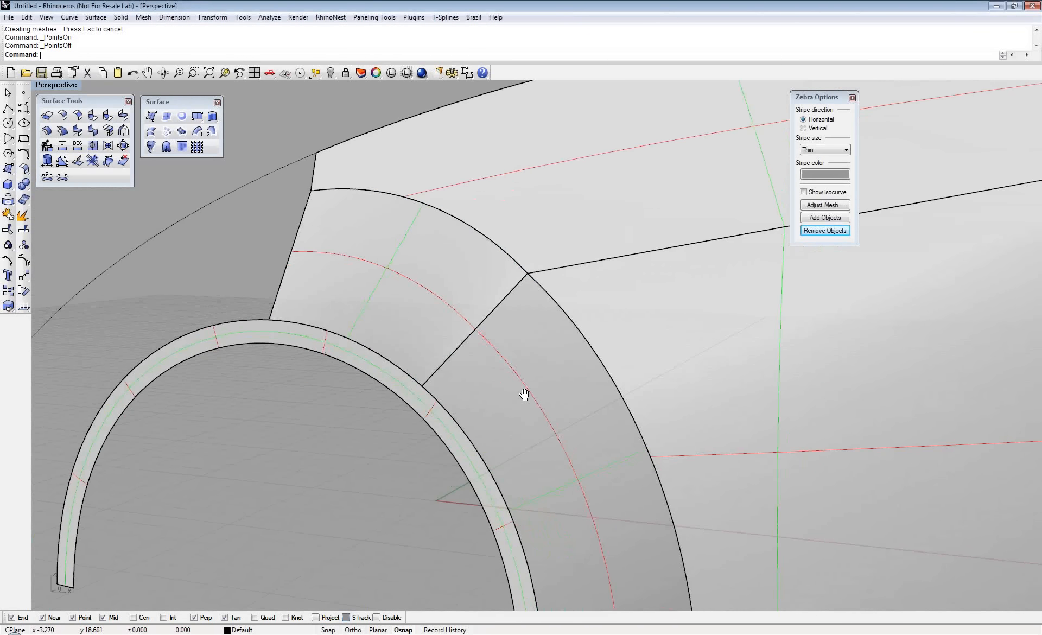
Apply environment map analysis with brushed_silver.jpg to all fender, gap and arch strip surfaces, with isocurves hidden
{"action": "scroll", "coordinate": [465, 359], "scroll_direction": "down", "scroll_amount": 2}
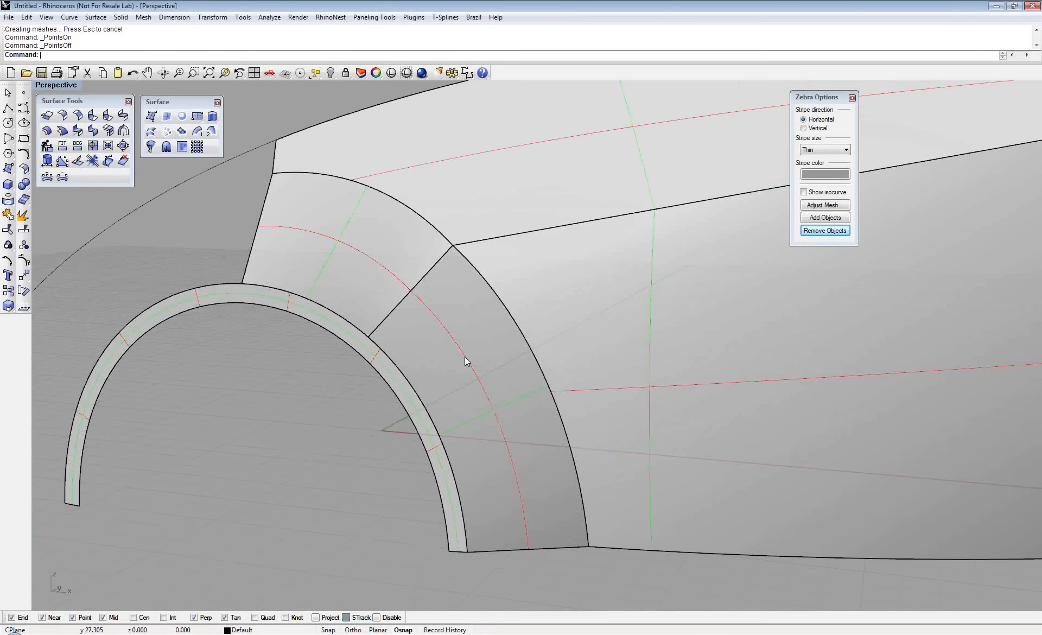
{"action": "scroll", "coordinate": [465, 358], "scroll_direction": "down", "scroll_amount": 2}
{"action": "left_click_drag", "start_coordinate": [619, 539], "coordinate": [369, 238]}
{"action": "type", "text": "EMap"}
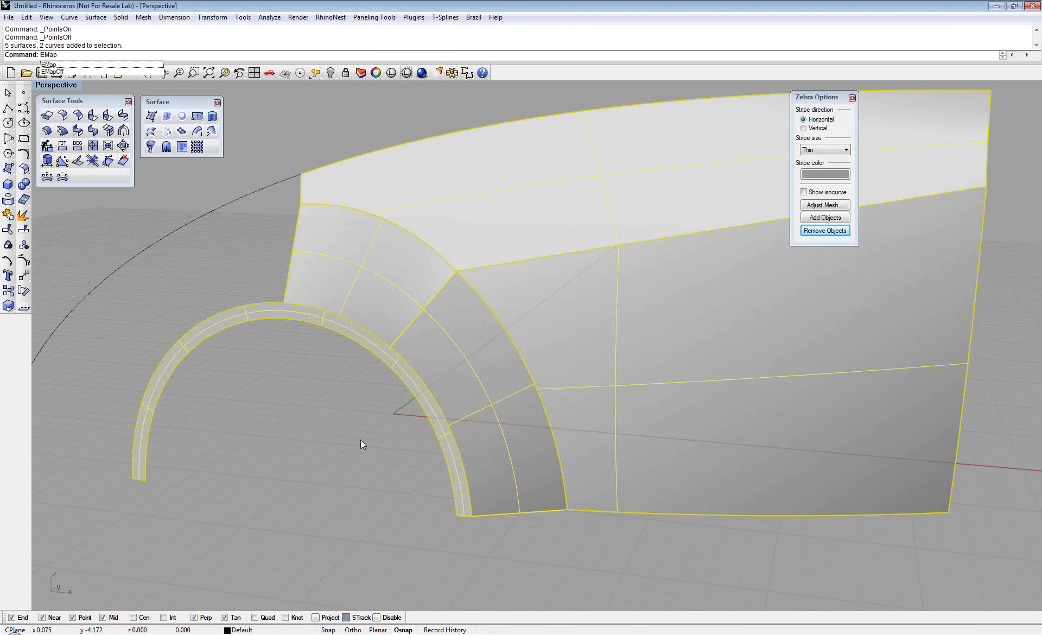
{"action": "key", "text": "Return"}
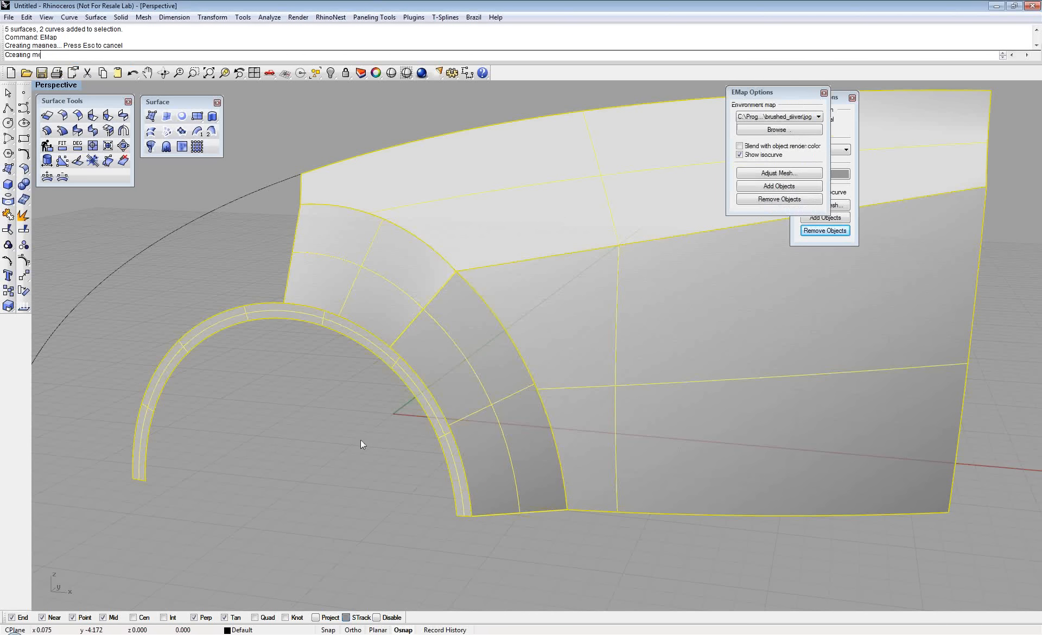
{"action": "left_click_drag", "start_coordinate": [802, 95], "coordinate": [759, 99]}
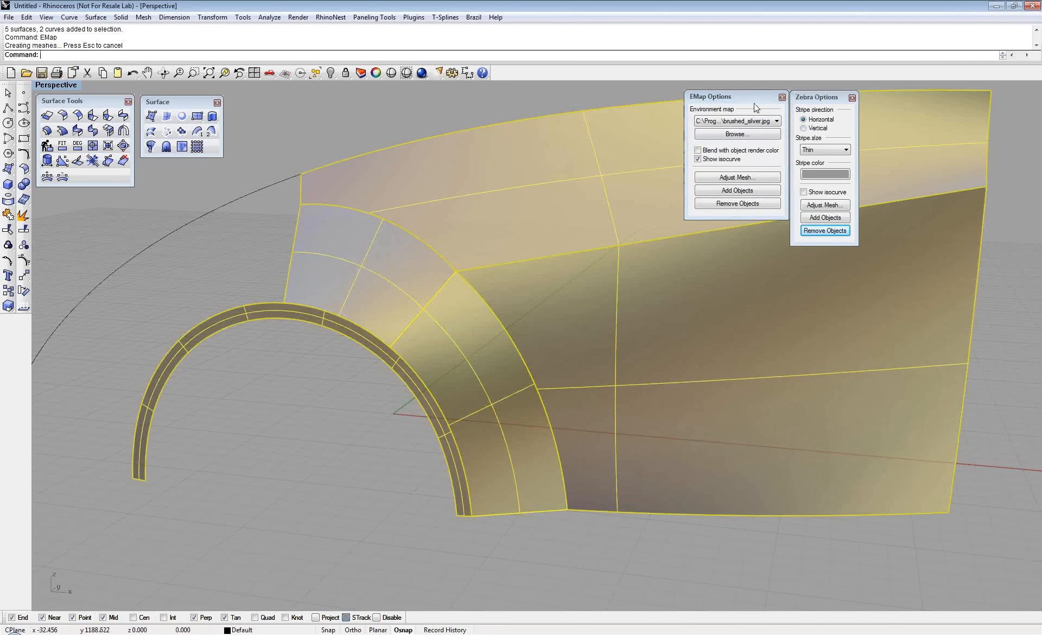
{"action": "left_click", "coordinate": [723, 121]}
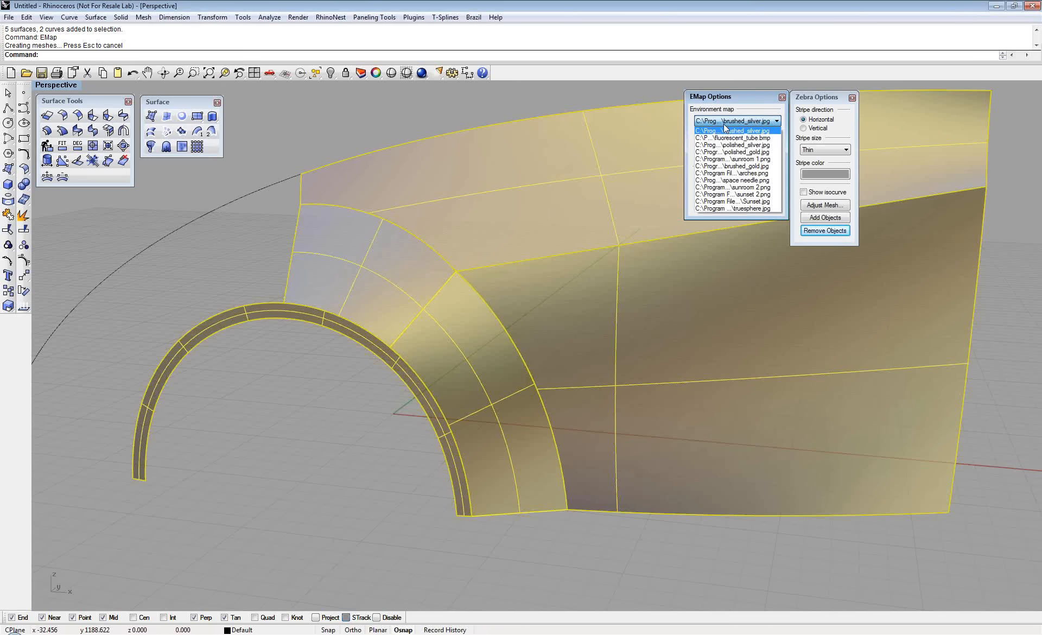
{"action": "left_click", "coordinate": [738, 98]}
{"action": "left_click", "coordinate": [469, 109]}
{"action": "left_click", "coordinate": [706, 160]}
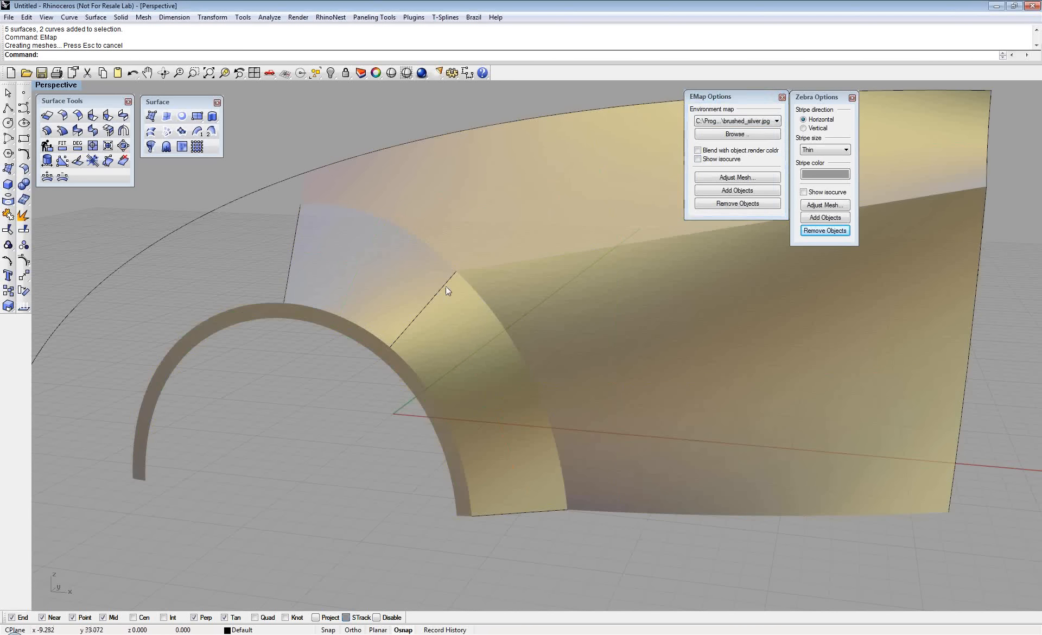
Hide the three connecting curves between the arch strip and the fender
{"action": "left_click", "coordinate": [292, 258]}
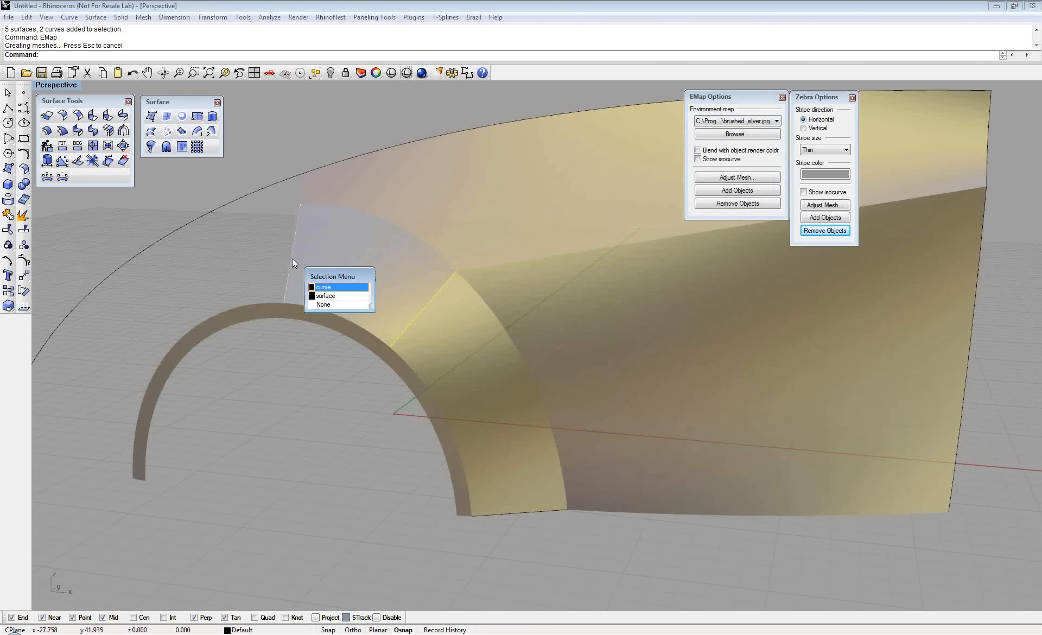
{"action": "right_click", "coordinate": [291, 258]}
{"action": "left_click", "coordinate": [553, 512], "text": "shift"}
{"action": "right_click", "coordinate": [552, 512]}
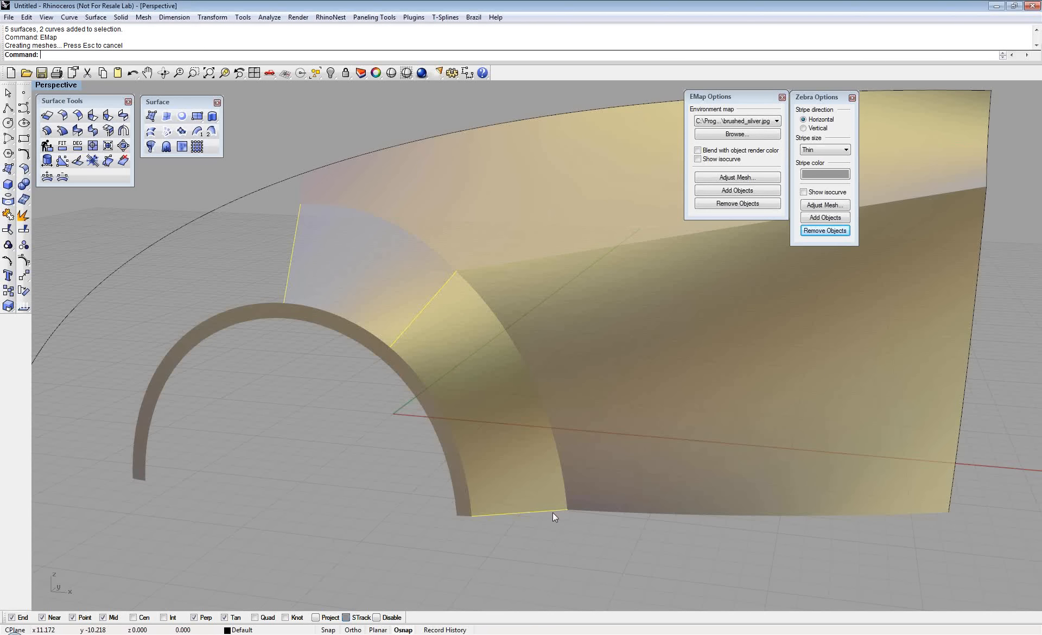
{"action": "right_click_drag", "start_coordinate": [530, 340], "coordinate": [499, 311]}
{"action": "key", "text": "ctrl+h"}
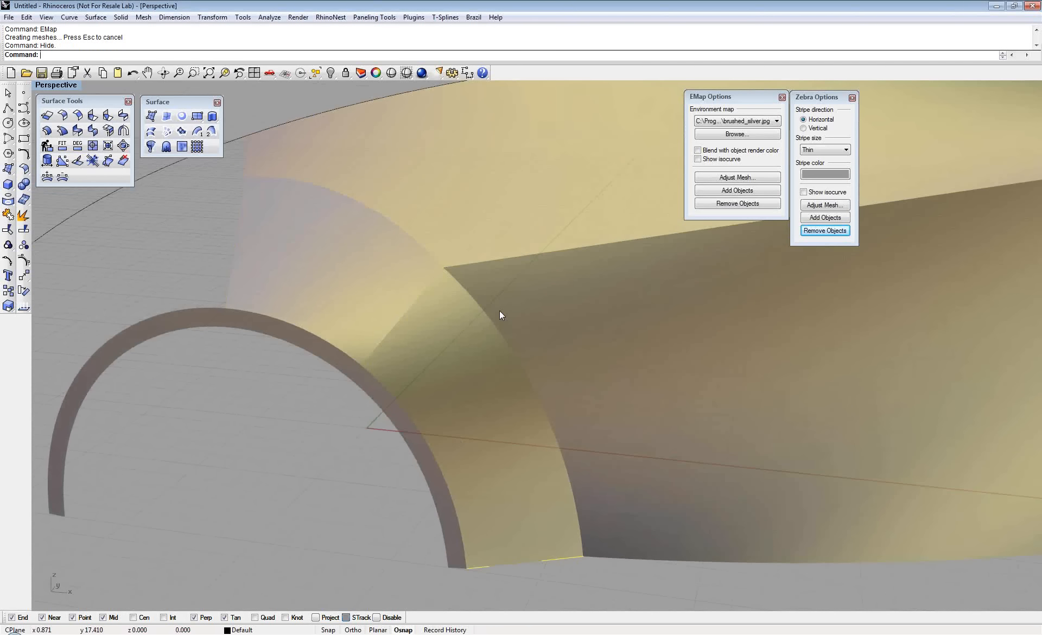
Turn on the control points of both gap surfaces, examine how their rows line up, and turn them off
{"action": "mouse_move", "coordinate": [483, 322]}
{"action": "right_mouse_down"}
{"action": "mouse_move", "coordinate": [493, 362]}
{"action": "mouse_move", "coordinate": [480, 366]}
{"action": "right_mouse_up"}
{"action": "left_click", "coordinate": [480, 367]}
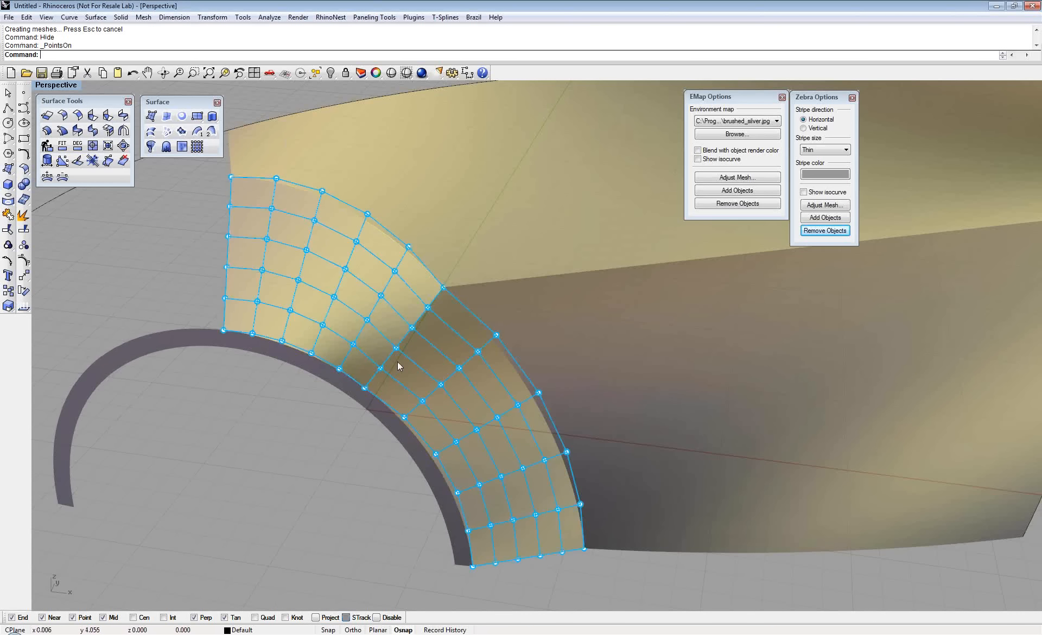
{"action": "right_click_drag", "start_coordinate": [397, 362], "coordinate": [434, 325]}
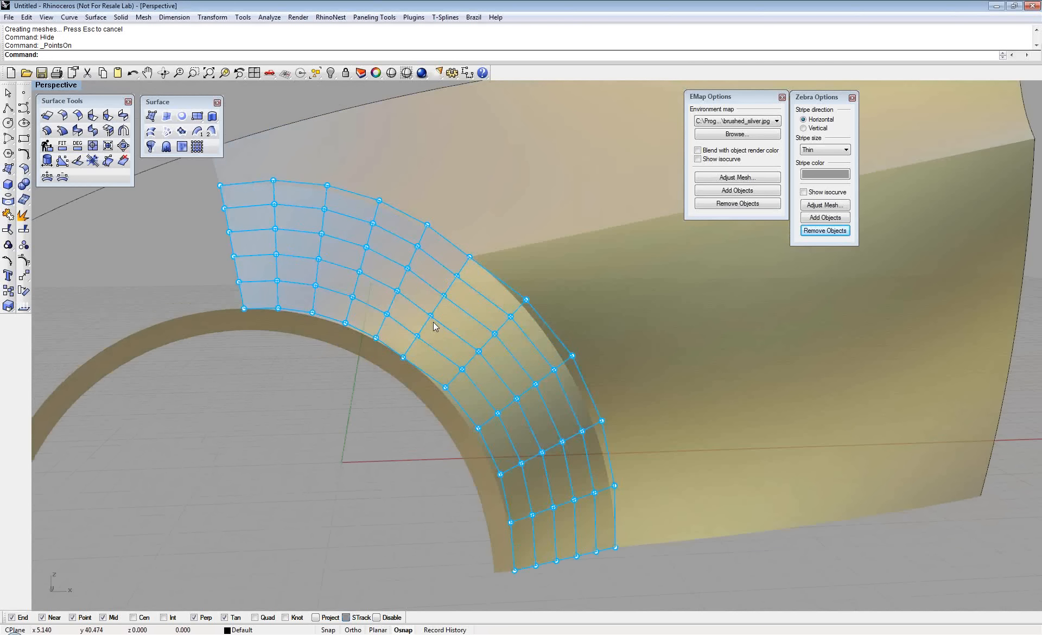
{"action": "right_click_drag", "start_coordinate": [500, 325], "coordinate": [476, 338]}
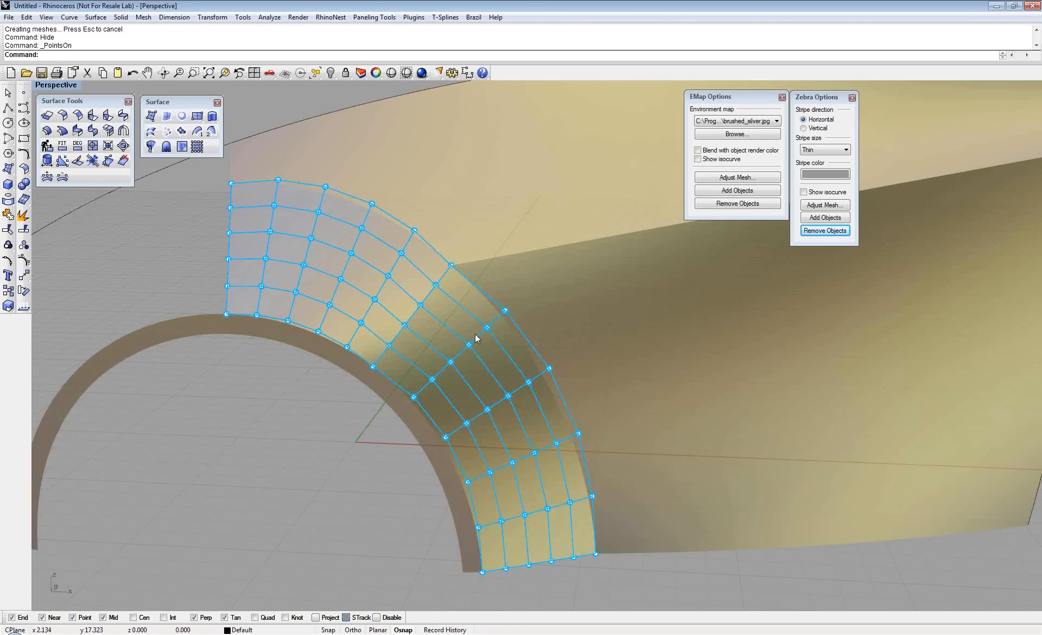
{"action": "key", "text": "F11"}
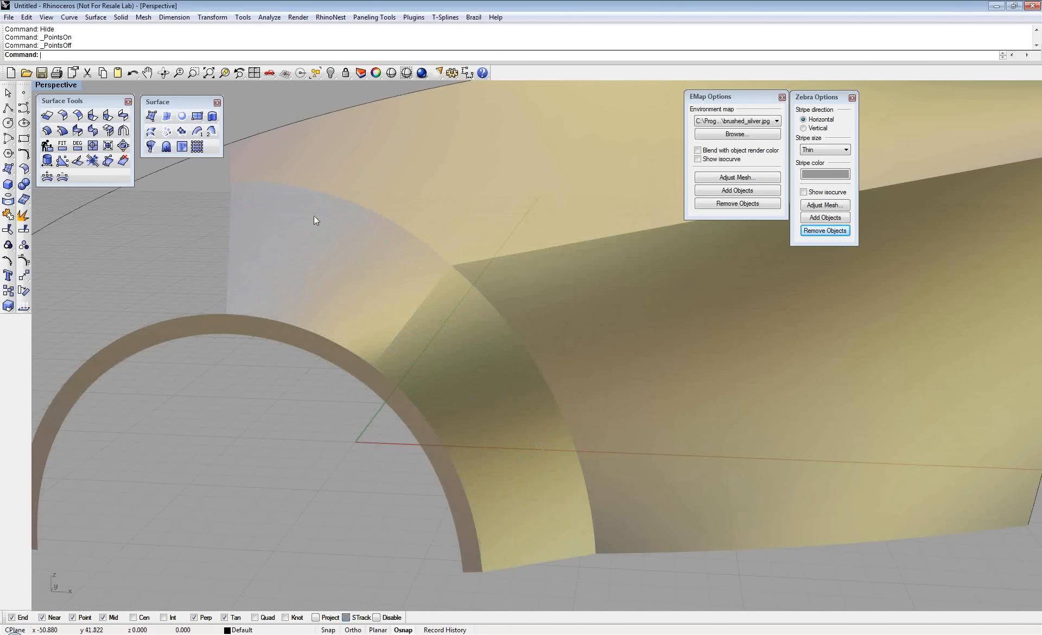
Match the lower gap surface to the lower fender's trimmed edge with curvature continuity, Refine match, closest points, preserved isocurve direction and no opposite-end preservation
{"action": "left_click", "coordinate": [77, 131]}
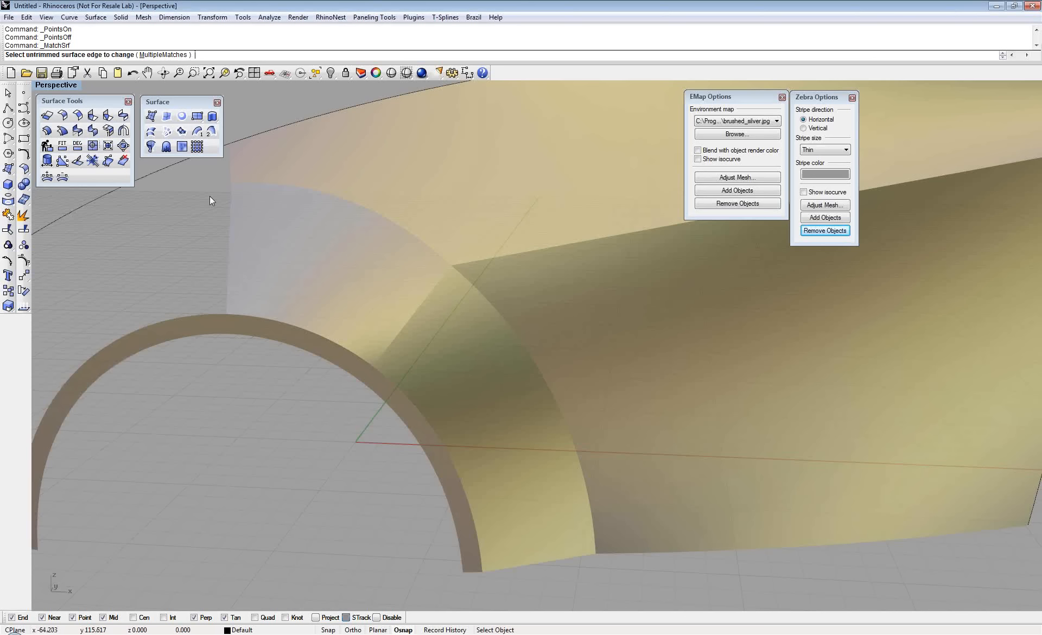
{"action": "left_click", "coordinate": [491, 302]}
{"action": "left_click", "coordinate": [491, 303]}
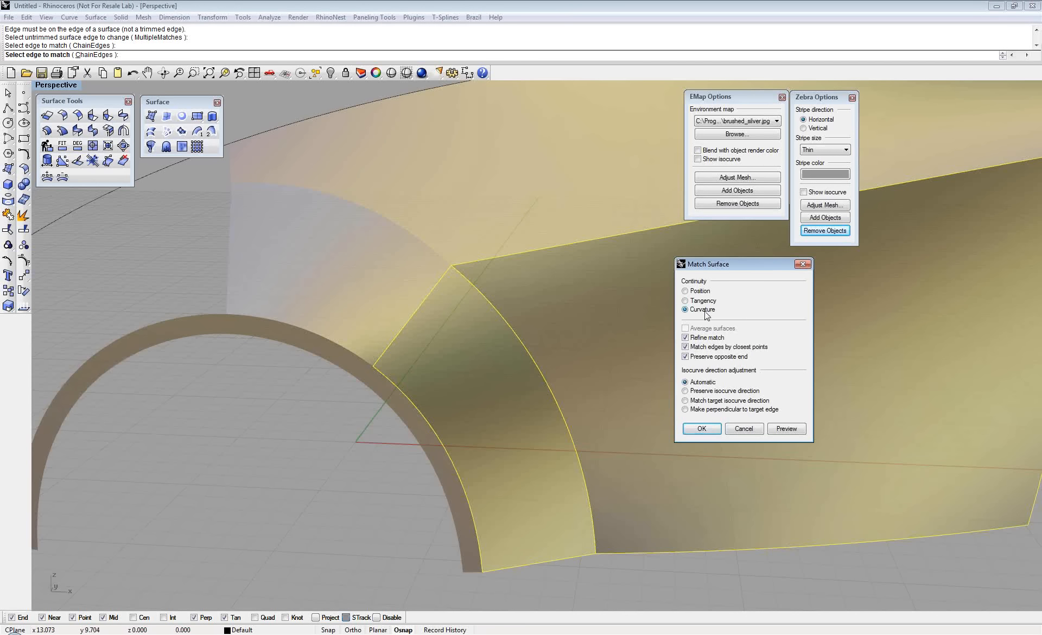
{"action": "left_click", "coordinate": [708, 357]}
{"action": "left_click", "coordinate": [701, 392]}
{"action": "left_click", "coordinate": [601, 372]}
{"action": "right_click_drag", "start_coordinate": [601, 372], "coordinate": [562, 353]}
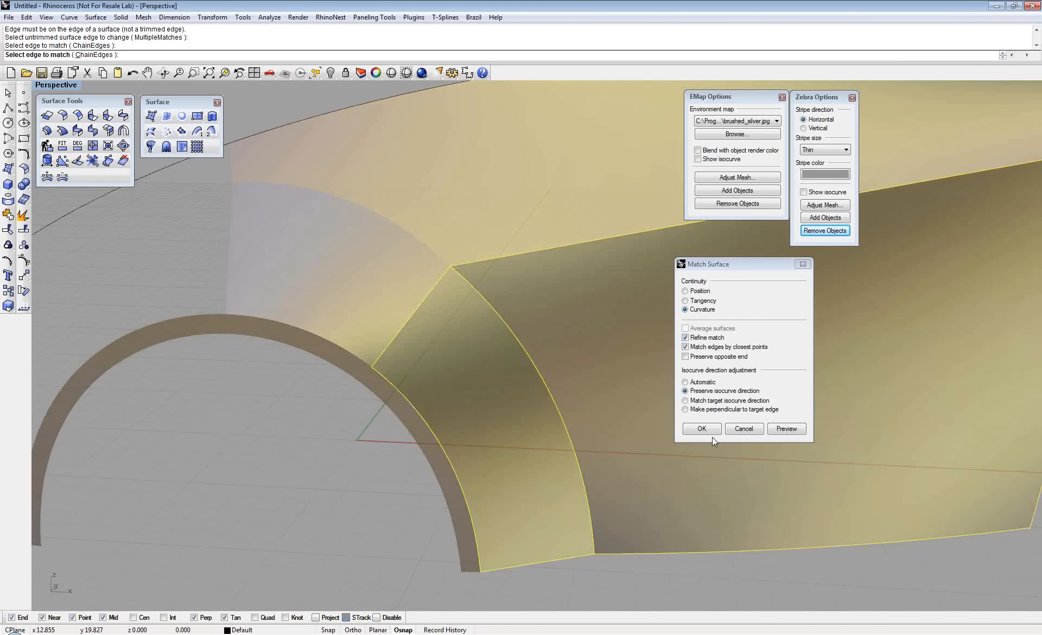
{"action": "left_click", "coordinate": [708, 432]}
Add the lower gap surface and lower fender to the zebra analysis and examine the stripe flow across their shared edge
{"action": "right_click_drag", "start_coordinate": [651, 358], "coordinate": [619, 412]}
{"action": "left_click", "coordinate": [578, 392]}
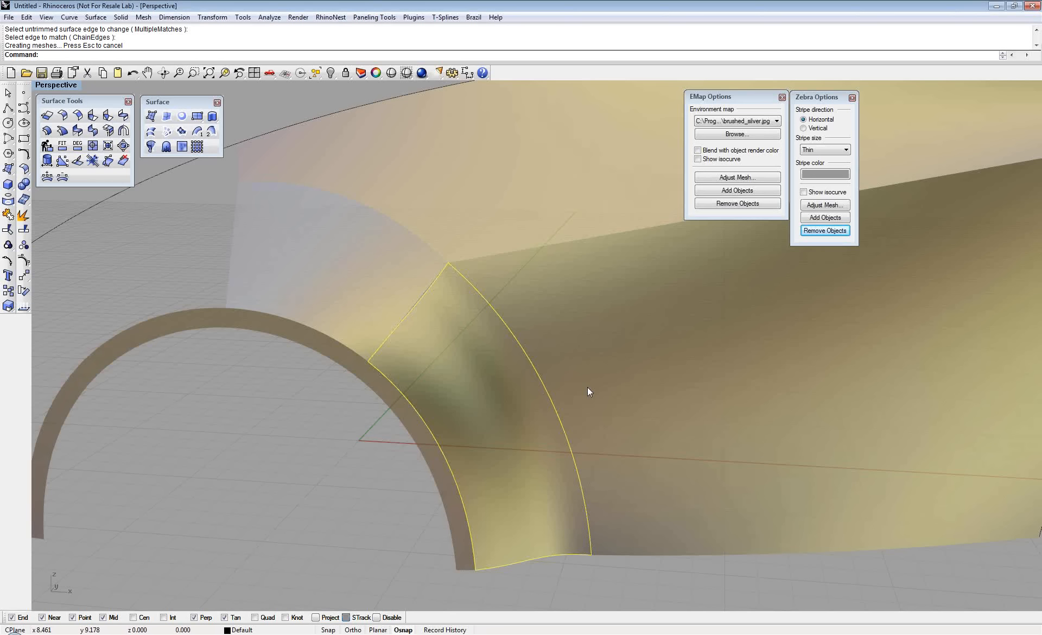
{"action": "right_click_drag", "start_coordinate": [587, 386], "coordinate": [575, 413]}
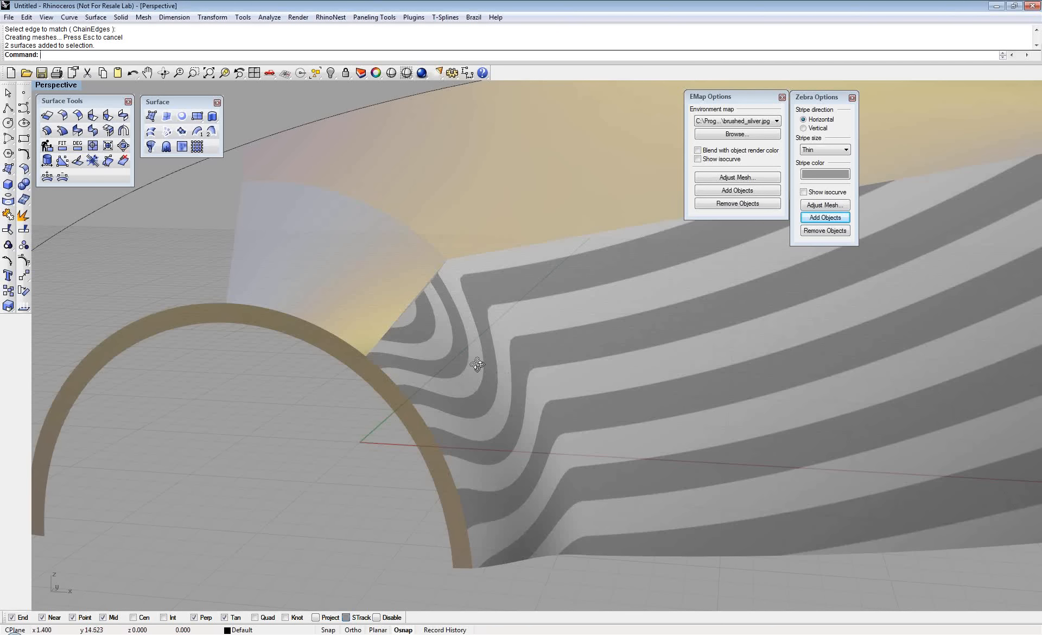
{"action": "mouse_move", "coordinate": [477, 364]}
{"action": "right_mouse_down"}
{"action": "mouse_move", "coordinate": [466, 374]}
{"action": "mouse_move", "coordinate": [471, 362]}
{"action": "right_mouse_up"}
{"action": "scroll", "coordinate": [471, 362], "scroll_direction": "down", "scroll_amount": 2}
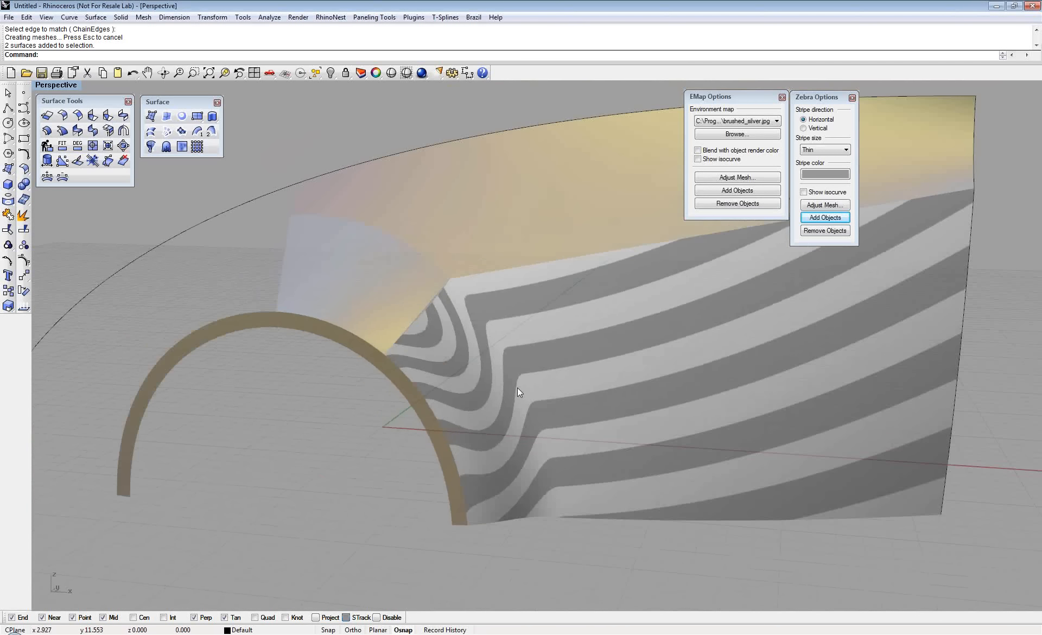
{"action": "scroll", "coordinate": [518, 391], "scroll_direction": "up", "scroll_amount": 2}
{"action": "right_click_drag", "start_coordinate": [515, 394], "coordinate": [512, 383], "text": "shift"}
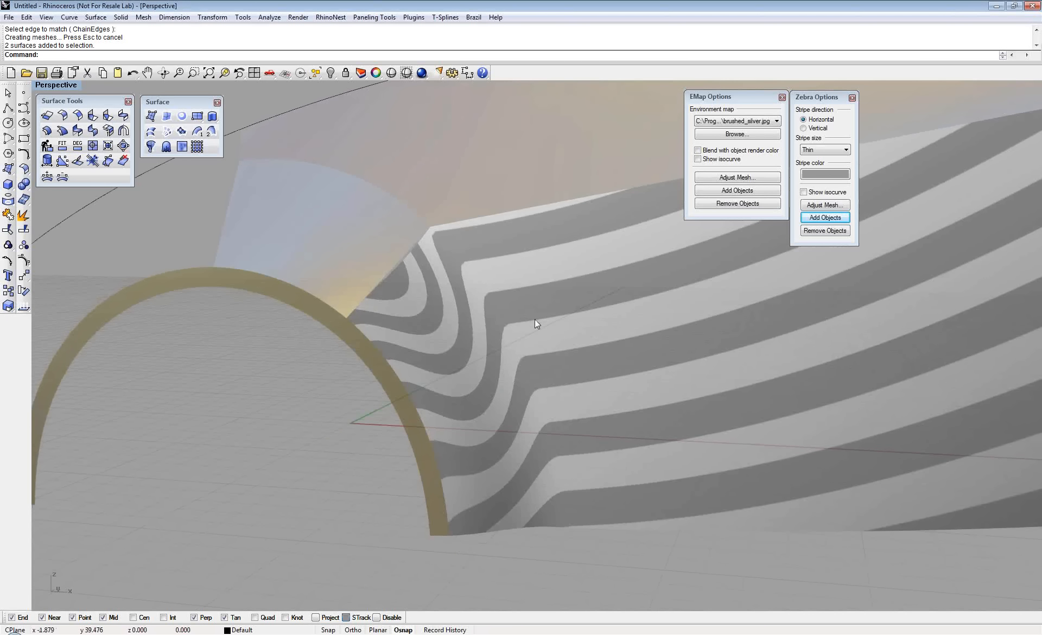
Add the remaining upper body and fender patch surfaces to the zebra stripe analysis
{"action": "right_click_drag", "start_coordinate": [529, 312], "coordinate": [553, 369]}
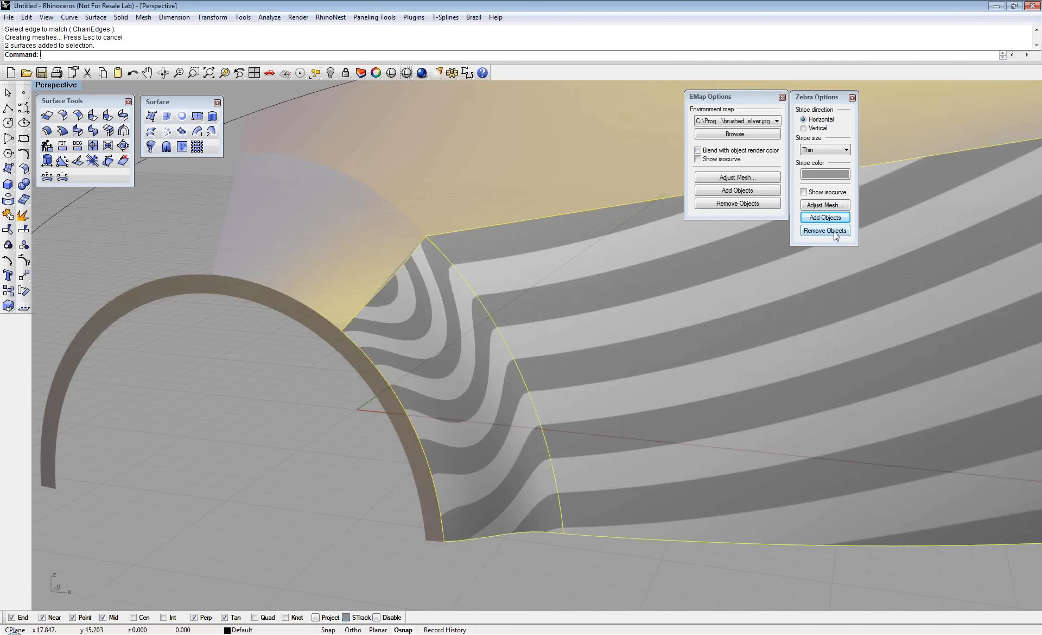
{"action": "left_click", "coordinate": [708, 540]}
{"action": "right_click_drag", "start_coordinate": [591, 334], "coordinate": [597, 324]}
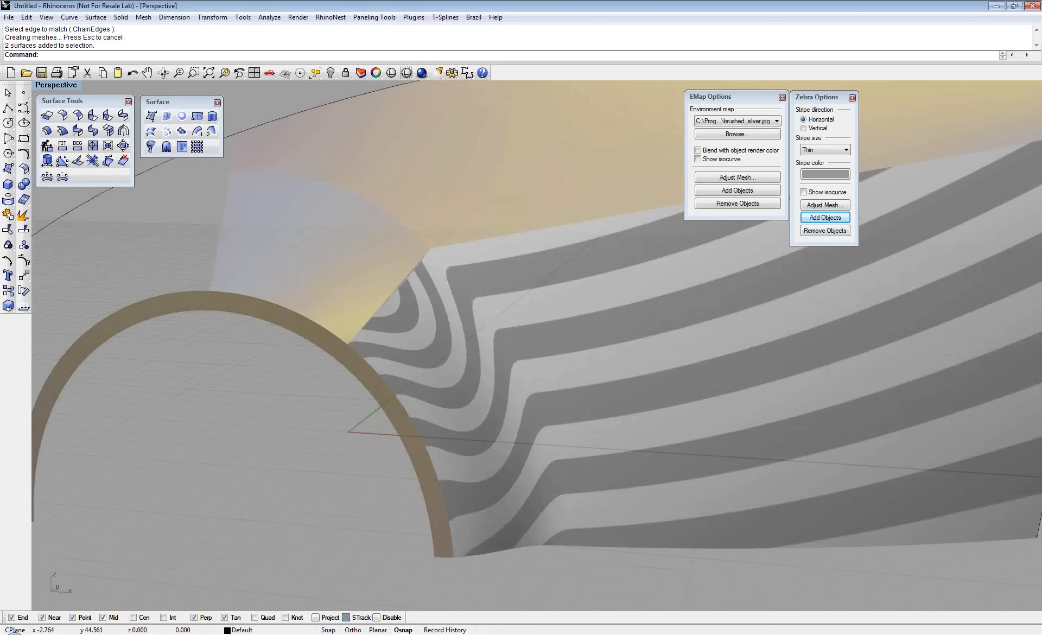
{"action": "right_click_drag", "start_coordinate": [519, 284], "coordinate": [493, 307]}
{"action": "left_click_drag", "start_coordinate": [493, 307], "coordinate": [461, 276]}
{"action": "left_click", "coordinate": [836, 219]}
{"action": "key", "text": "Escape"}
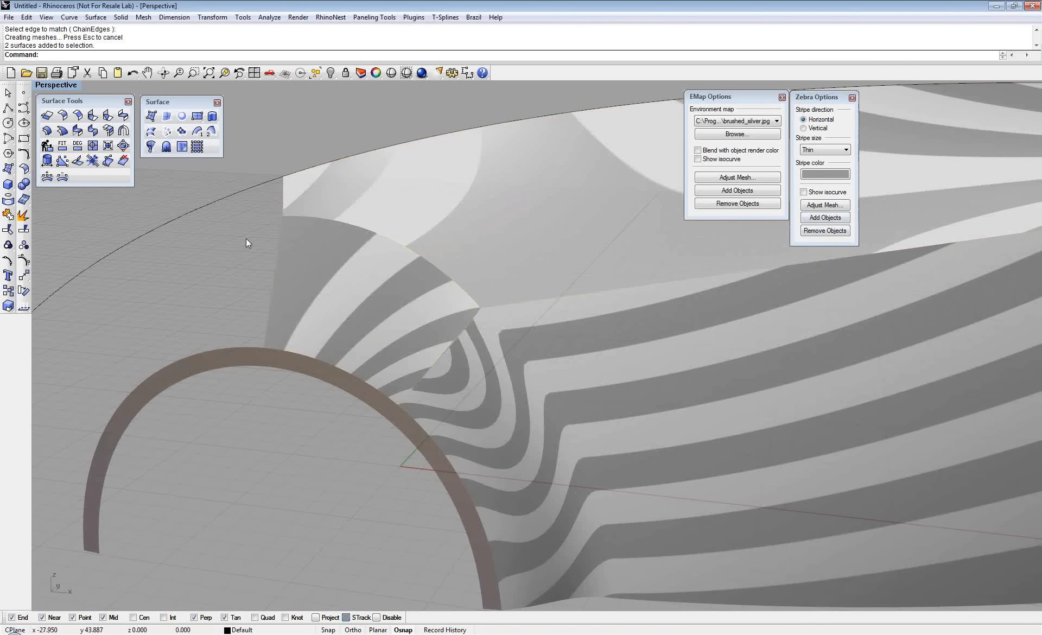
Match the upper fender patch's curved outer edge to the adjoining body surface with Curvature continuity, refining the match and preserving isocurve direction
{"action": "right_click_drag", "start_coordinate": [246, 238], "coordinate": [406, 211]}
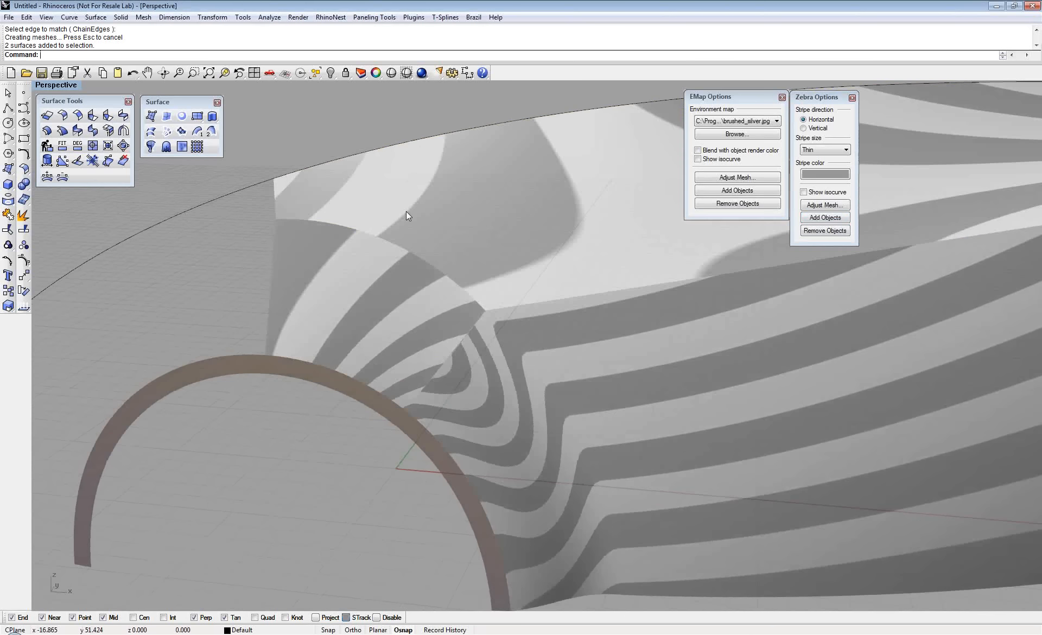
{"action": "left_click", "coordinate": [80, 135]}
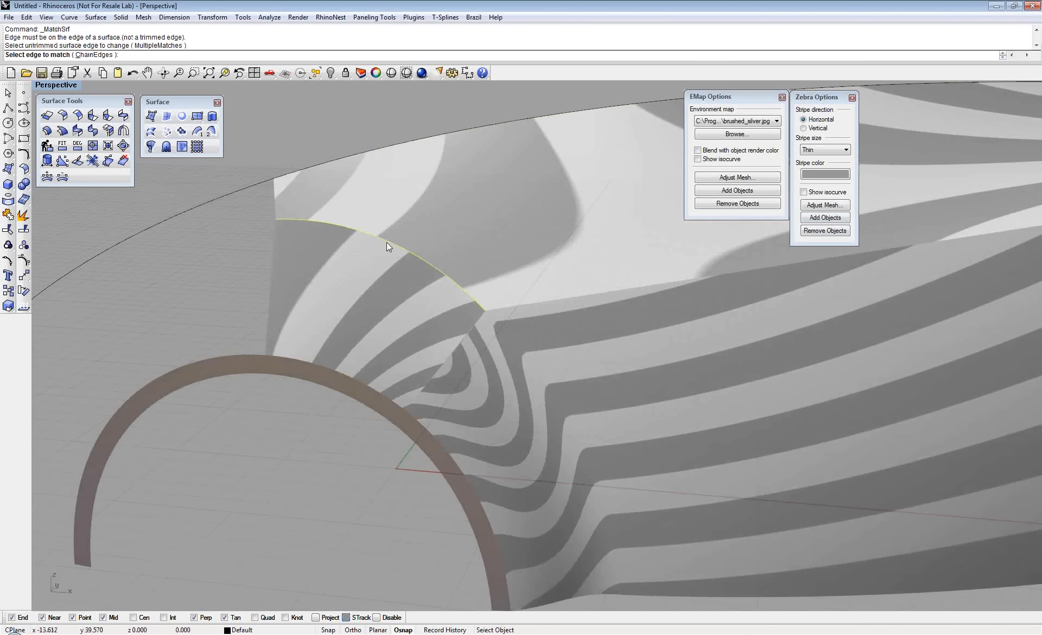
{"action": "left_click", "coordinate": [387, 242]}
{"action": "left_click", "coordinate": [387, 242]}
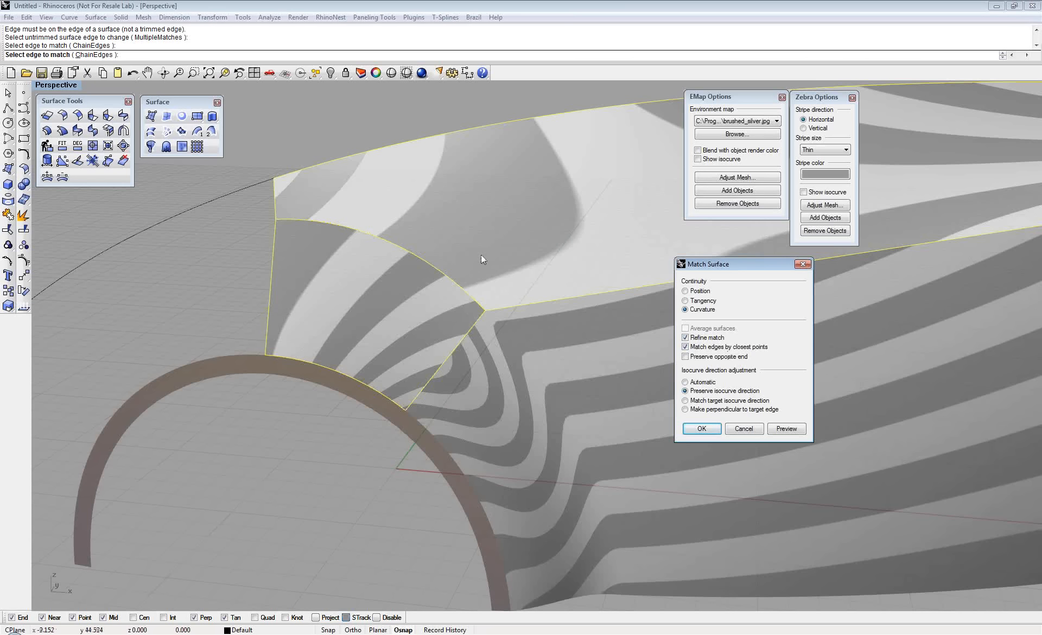
{"action": "left_click", "coordinate": [706, 429]}
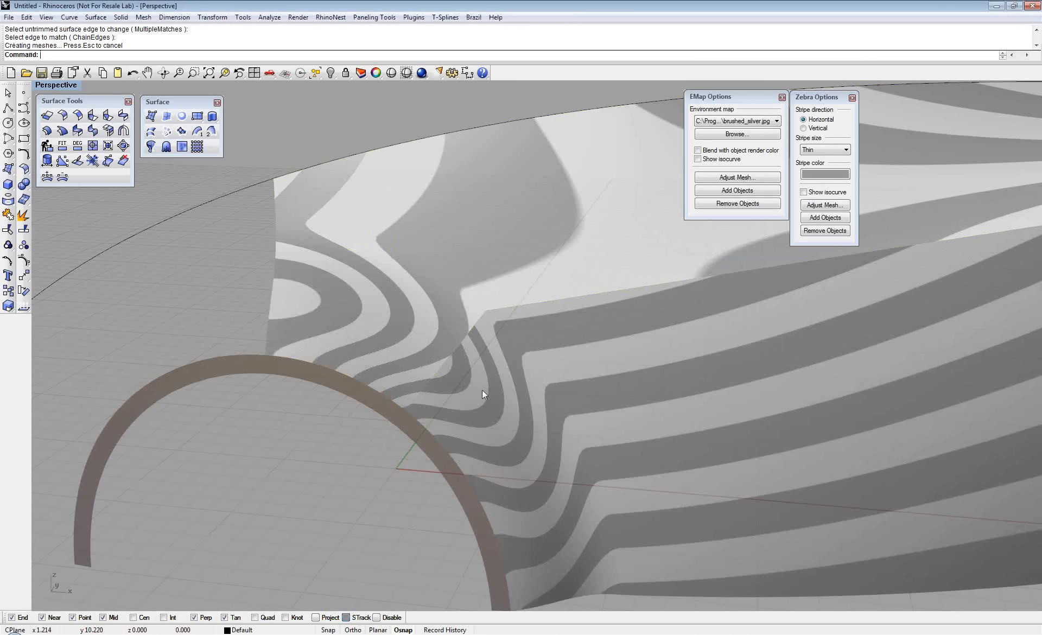
Examine the zebra stripes along the seam between the two fender patches, with isocurves shown on the analysed surfaces
{"action": "right_click_drag", "start_coordinate": [482, 389], "coordinate": [506, 412]}
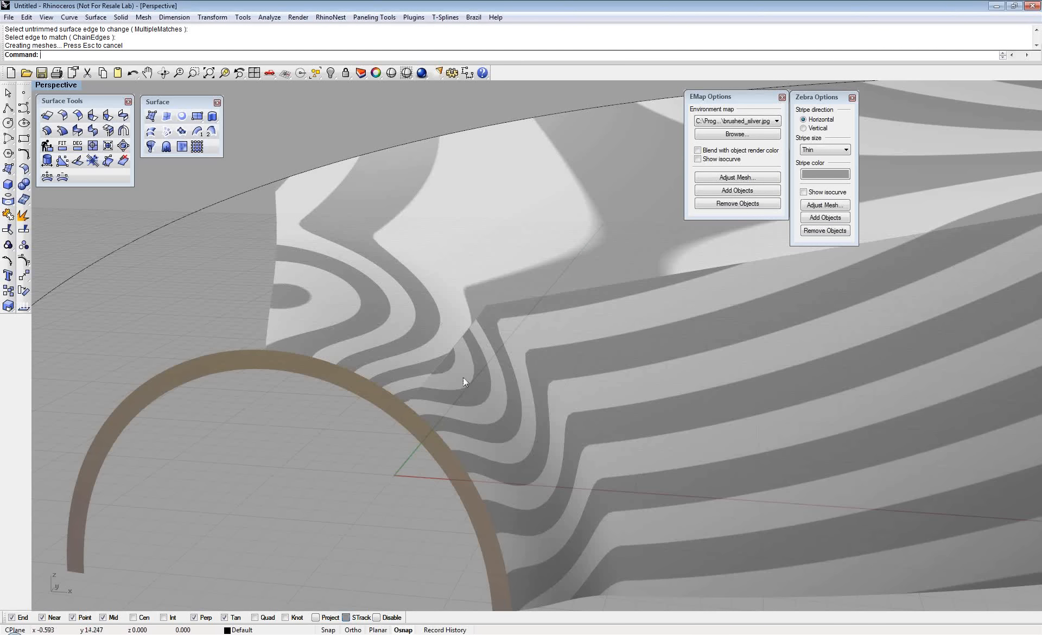
{"action": "right_click_drag", "start_coordinate": [464, 376], "coordinate": [470, 374]}
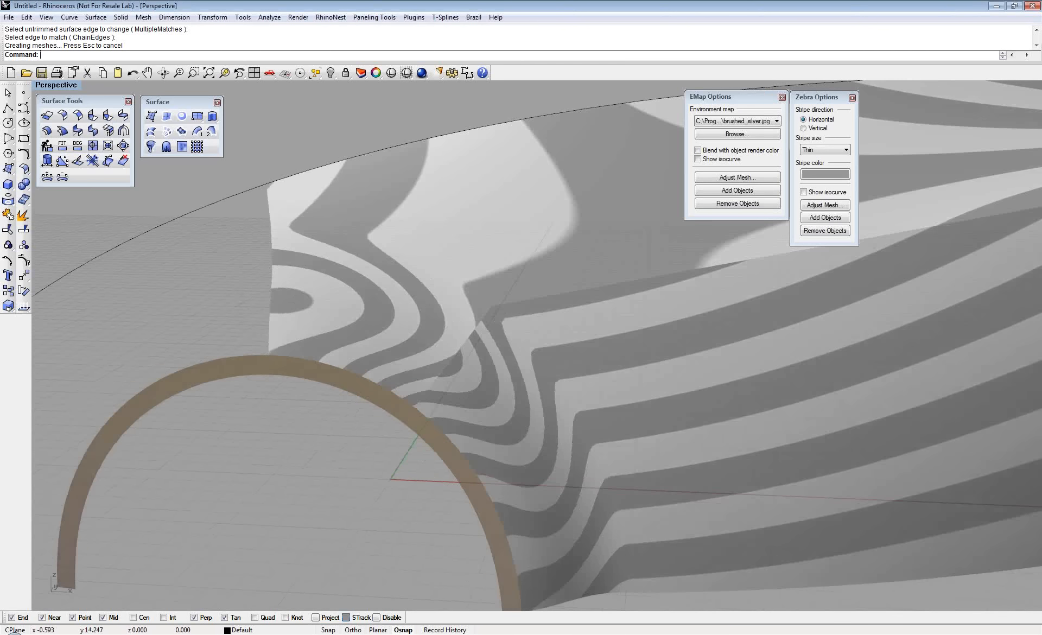
{"action": "scroll", "coordinate": [519, 363], "scroll_direction": "down", "scroll_amount": 3}
{"action": "scroll", "coordinate": [519, 363], "scroll_direction": "up", "scroll_amount": 8}
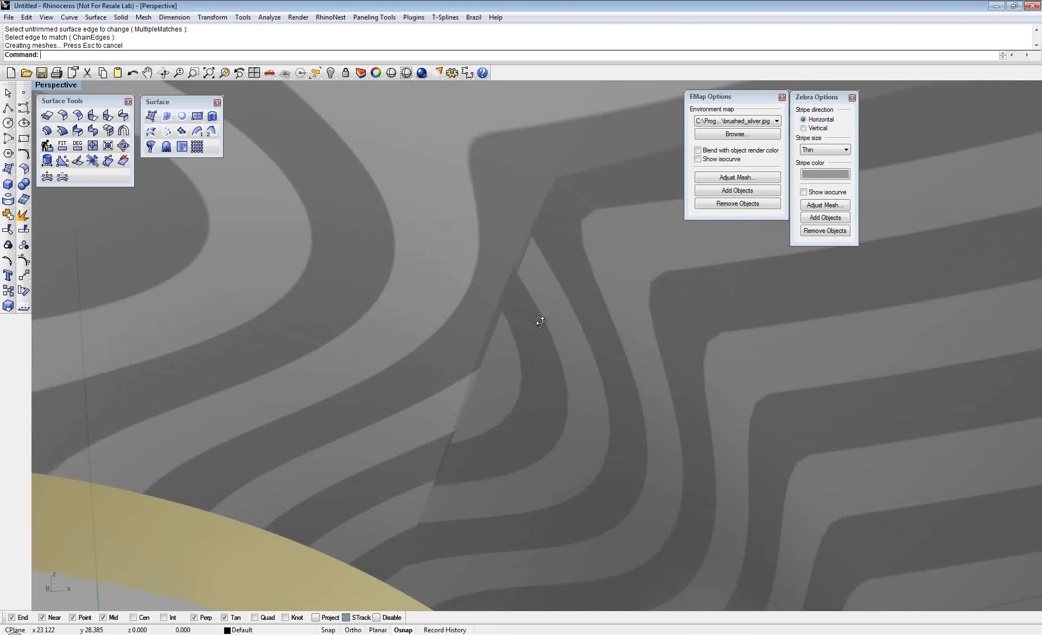
{"action": "right_click_drag", "start_coordinate": [539, 320], "coordinate": [530, 333]}
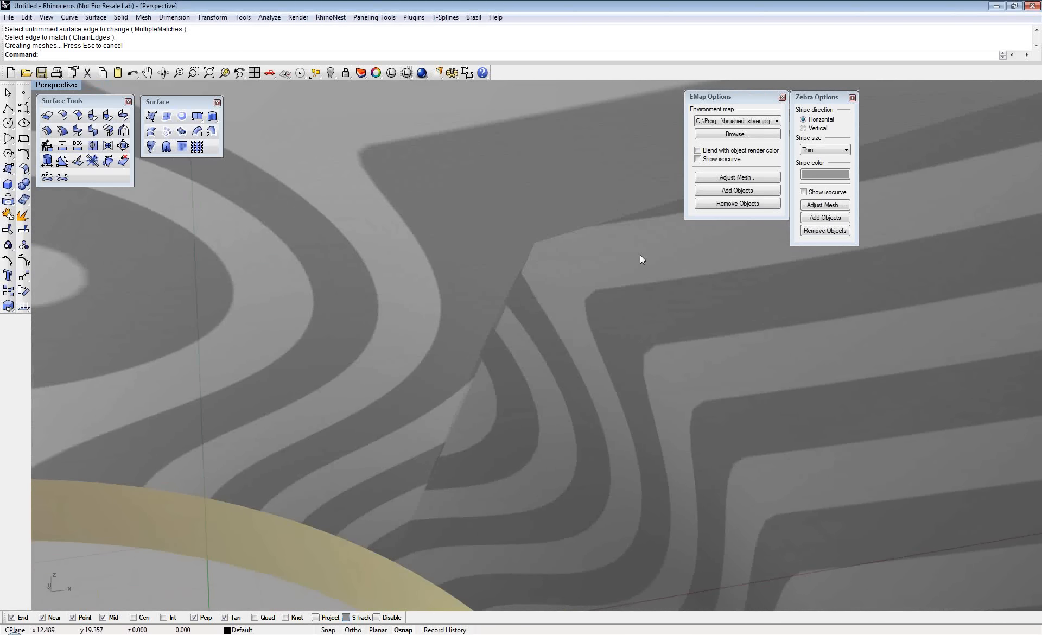
{"action": "left_click", "coordinate": [803, 192]}
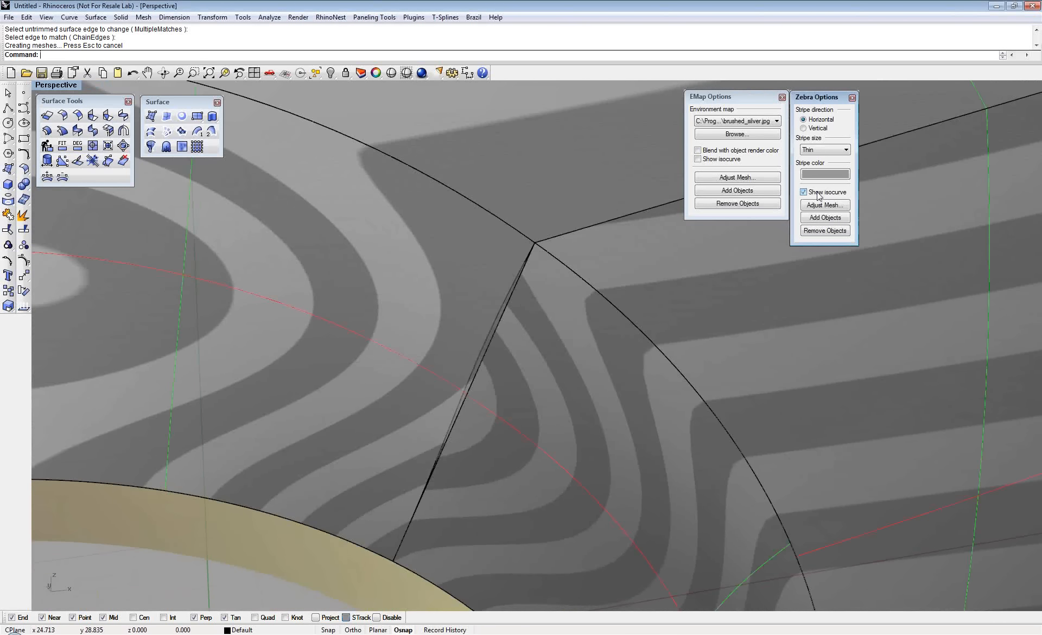
{"action": "right_click_drag", "start_coordinate": [545, 360], "coordinate": [509, 356]}
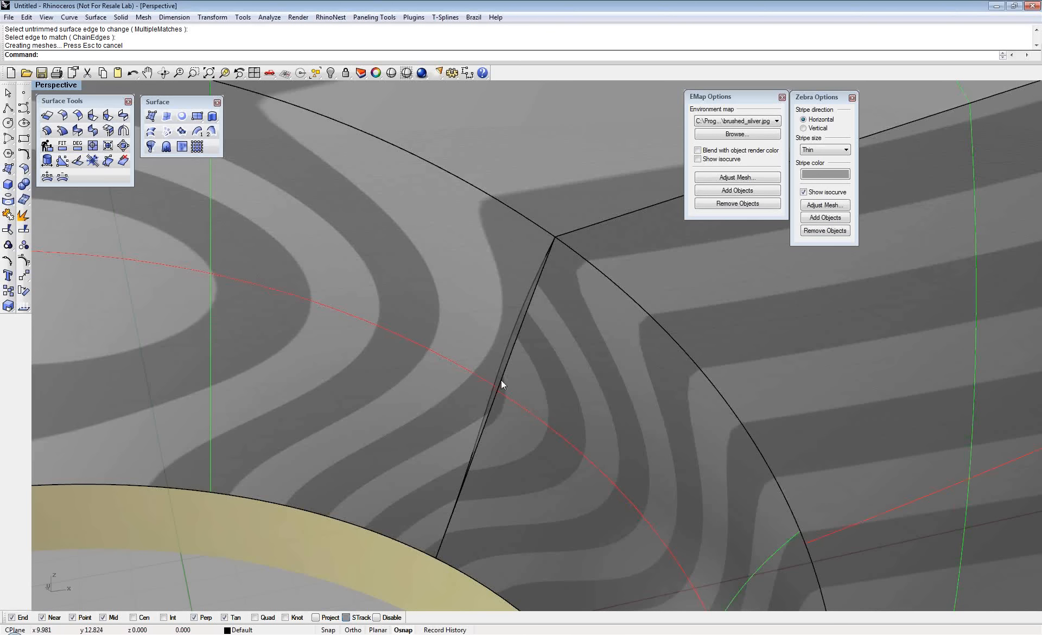
{"action": "scroll", "coordinate": [500, 382], "scroll_direction": "down", "scroll_amount": 1}
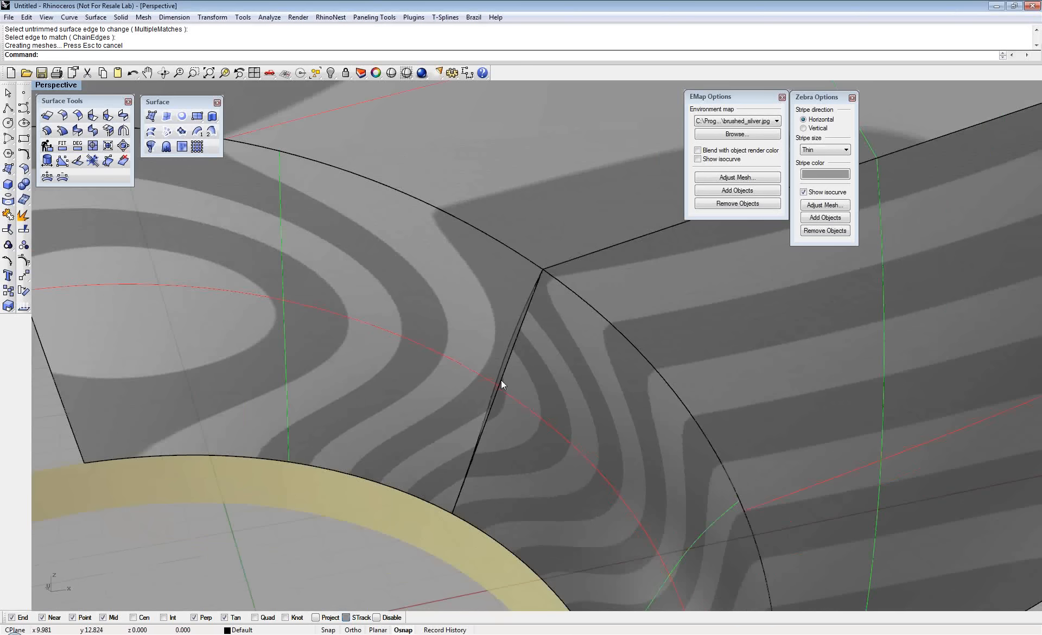
{"action": "right_click_drag", "start_coordinate": [500, 380], "coordinate": [434, 352]}
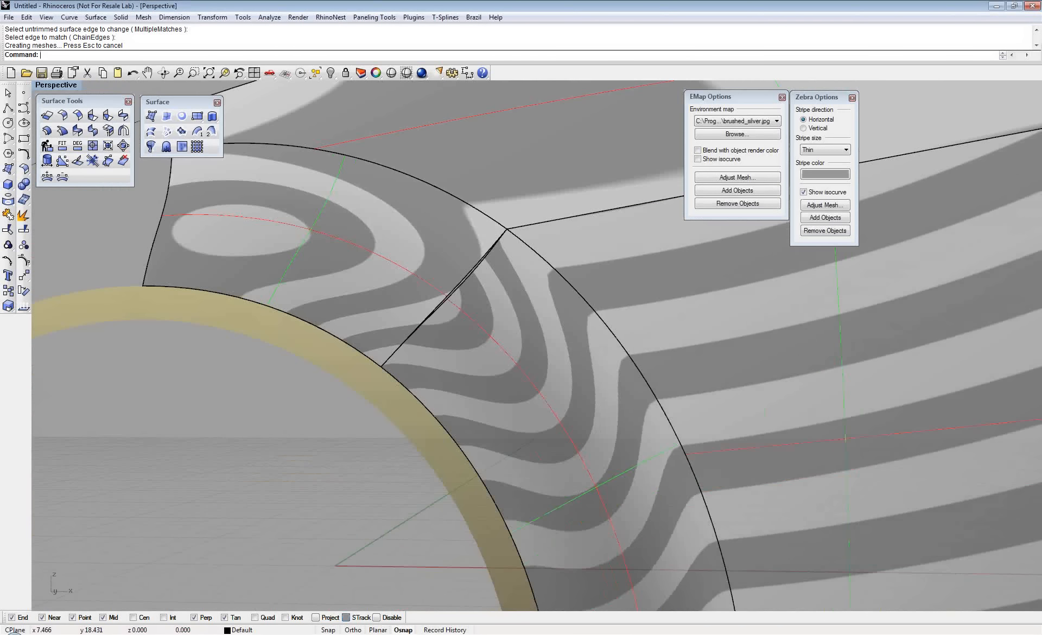
Split the upper fender patch along a V-direction isocurve near its free end, with Shrink on
{"action": "mouse_move", "coordinate": [507, 304]}
{"action": "right_mouse_down"}
{"action": "mouse_move", "coordinate": [466, 347]}
{"action": "mouse_move", "coordinate": [447, 329]}
{"action": "mouse_move", "coordinate": [467, 315]}
{"action": "mouse_move", "coordinate": [522, 343]}
{"action": "mouse_move", "coordinate": [505, 358]}
{"action": "mouse_move", "coordinate": [438, 355]}
{"action": "mouse_move", "coordinate": [382, 329]}
{"action": "right_mouse_up"}
{"action": "left_click", "coordinate": [438, 356]}
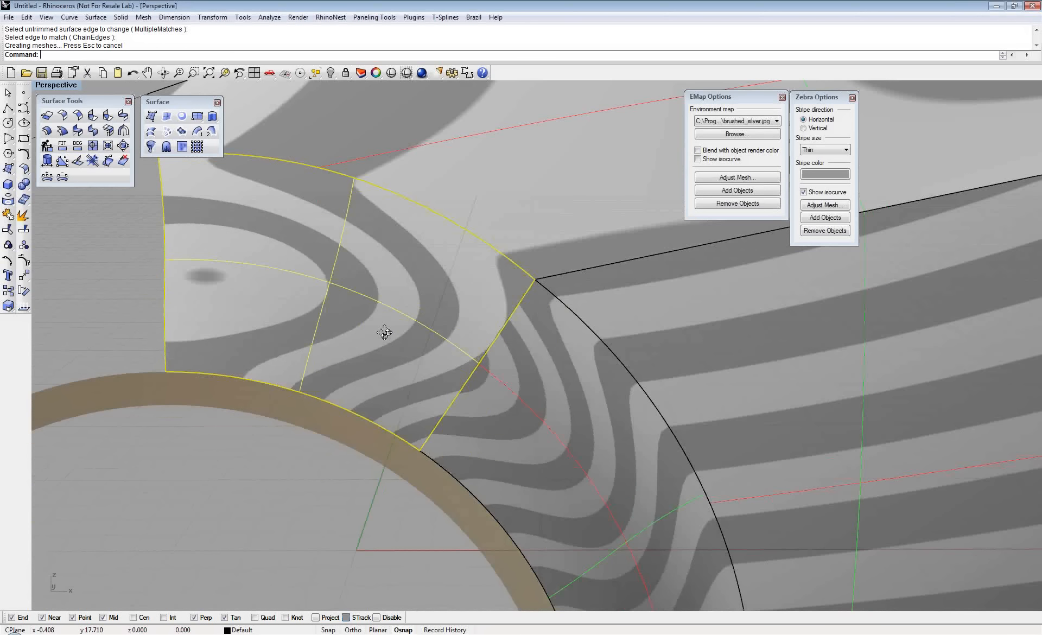
{"action": "left_click", "coordinate": [27, 218]}
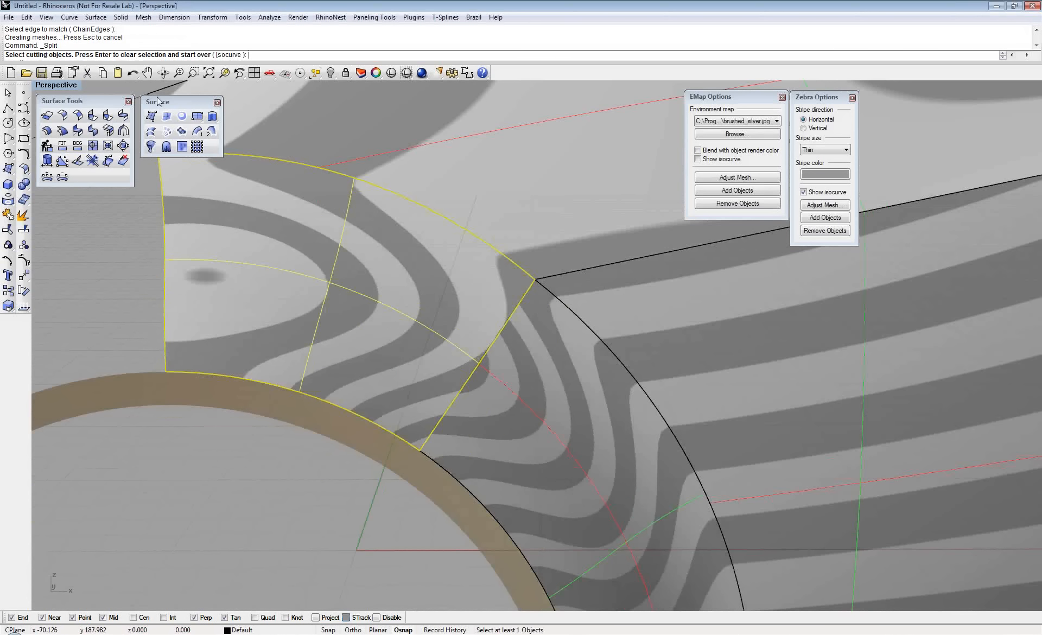
{"action": "left_click", "coordinate": [230, 55]}
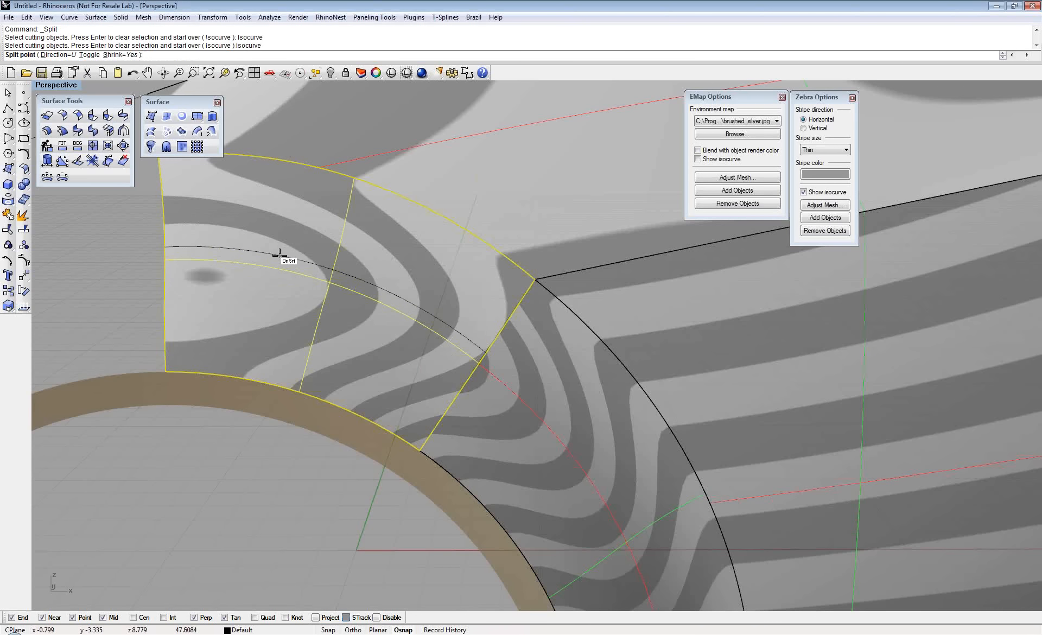
{"action": "type", "text": "t"}
{"action": "key", "text": "Return"}
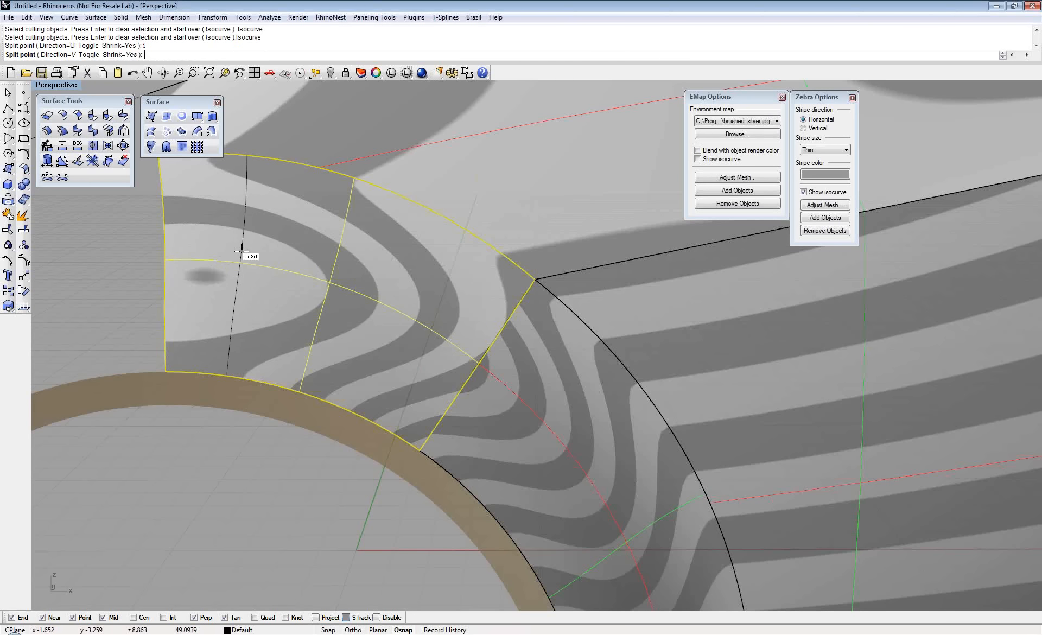
{"action": "left_click", "coordinate": [242, 250]}
{"action": "key", "text": "Return"}
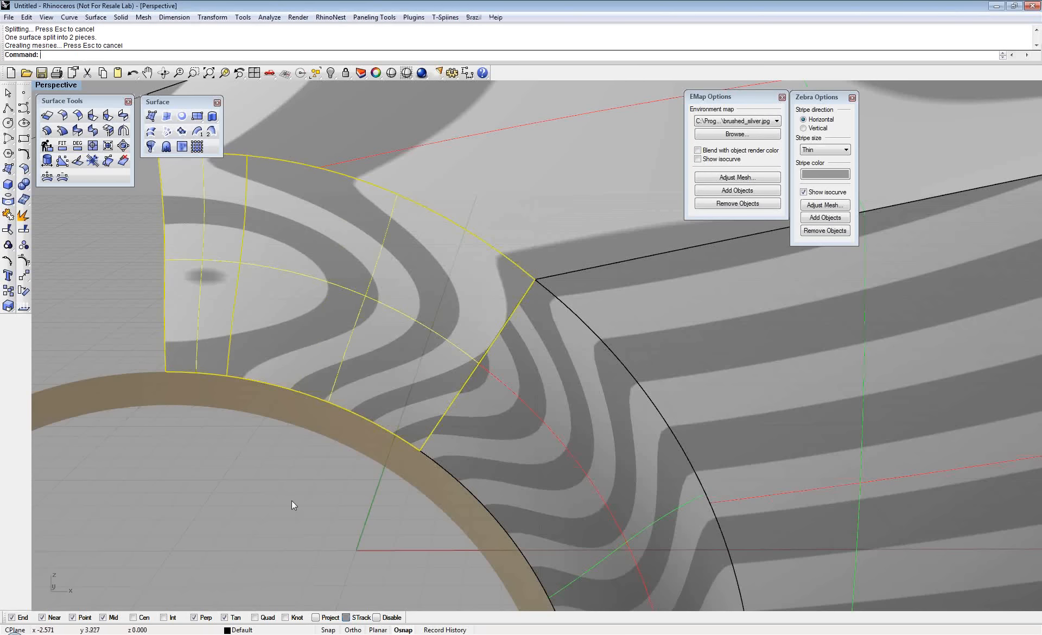
Add the wheel arch lip surface to the zebra analysis
{"action": "left_click", "coordinate": [292, 500]}
{"action": "left_click", "coordinate": [299, 417]}
{"action": "left_click", "coordinate": [825, 217]}
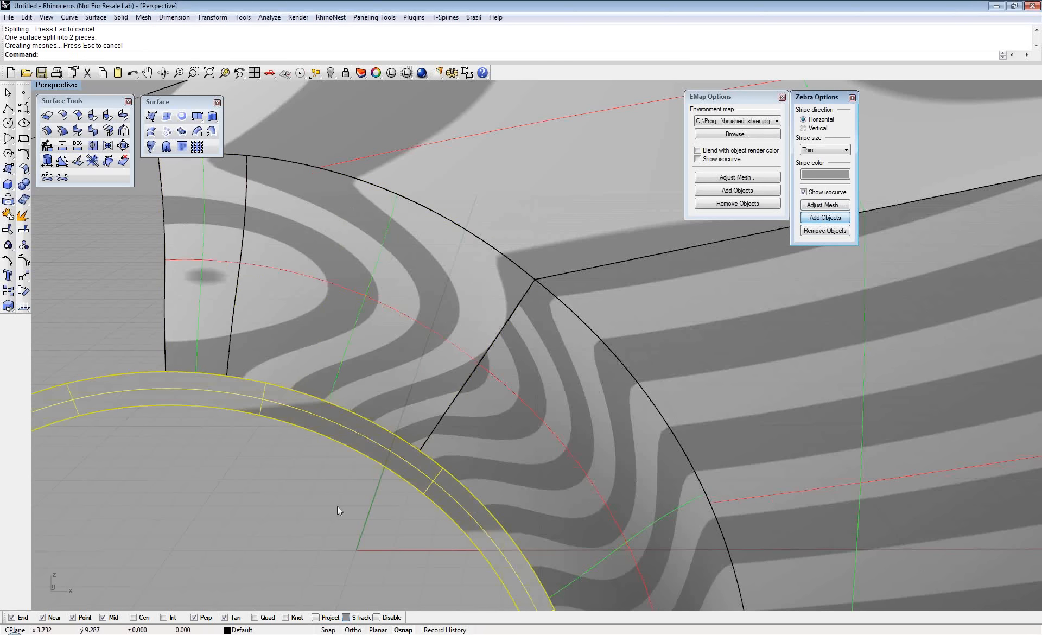
Check the larger split piece's degree and control point count with the What command
{"action": "right_click_drag", "start_coordinate": [343, 483], "coordinate": [400, 320]}
{"action": "left_click", "coordinate": [400, 320]}
{"action": "type", "text": "What"}
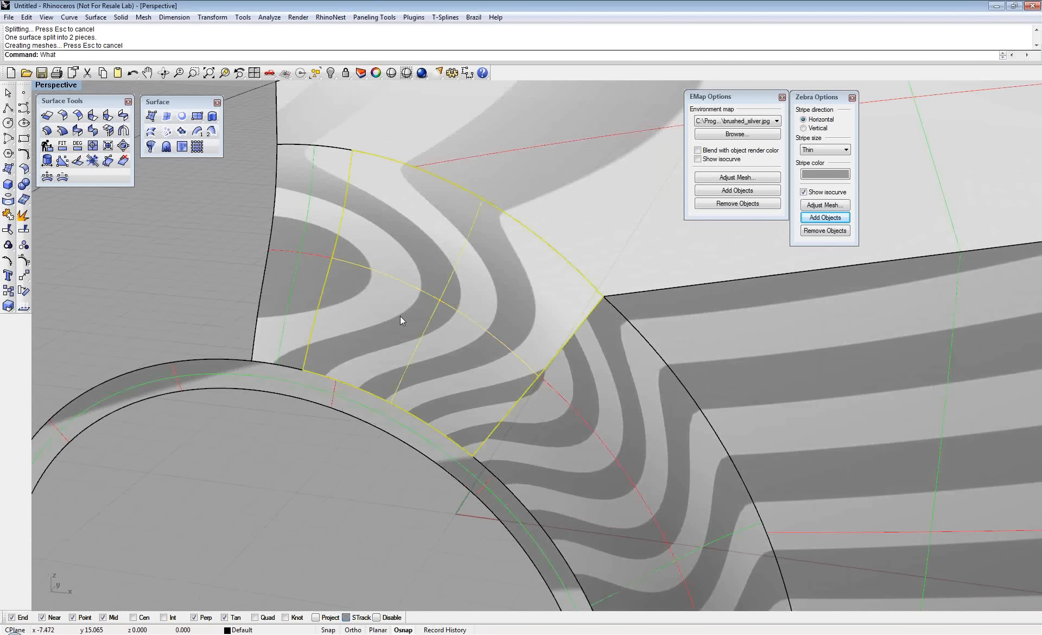
{"action": "key", "text": "Return"}
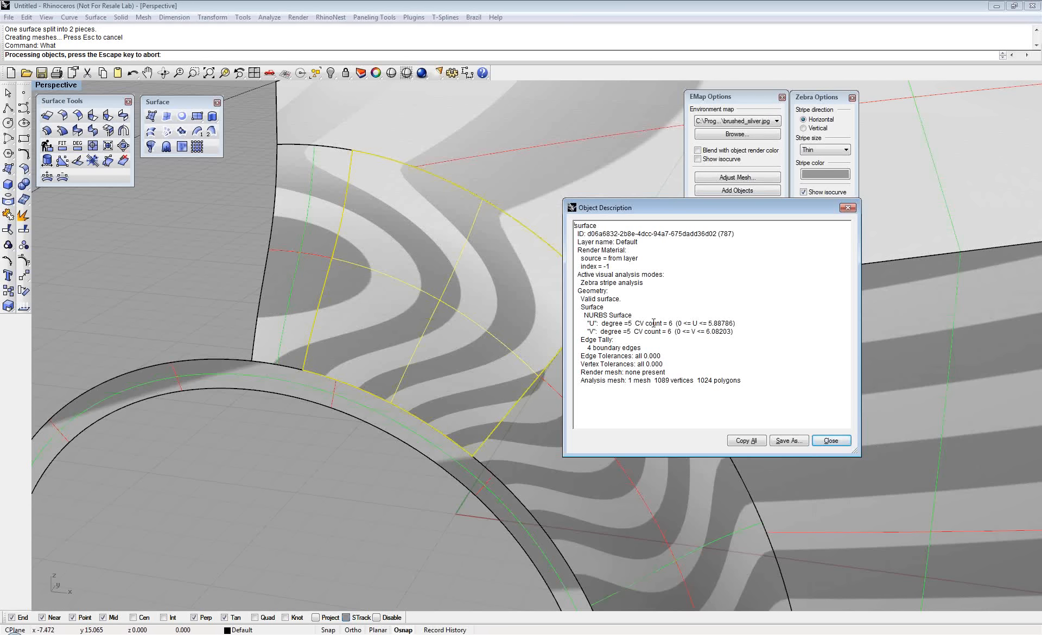
{"action": "left_click", "coordinate": [832, 441]}
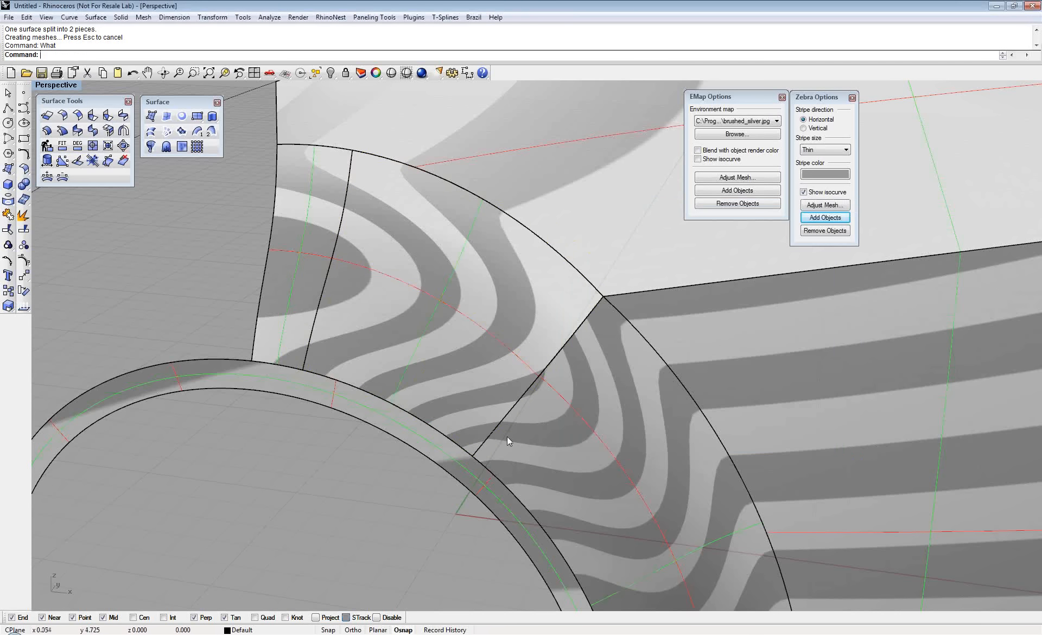
Hide the isocurves in the zebra display and inspect the stripes at the seam between the two fender patches
{"action": "right_click_drag", "start_coordinate": [507, 436], "coordinate": [509, 443]}
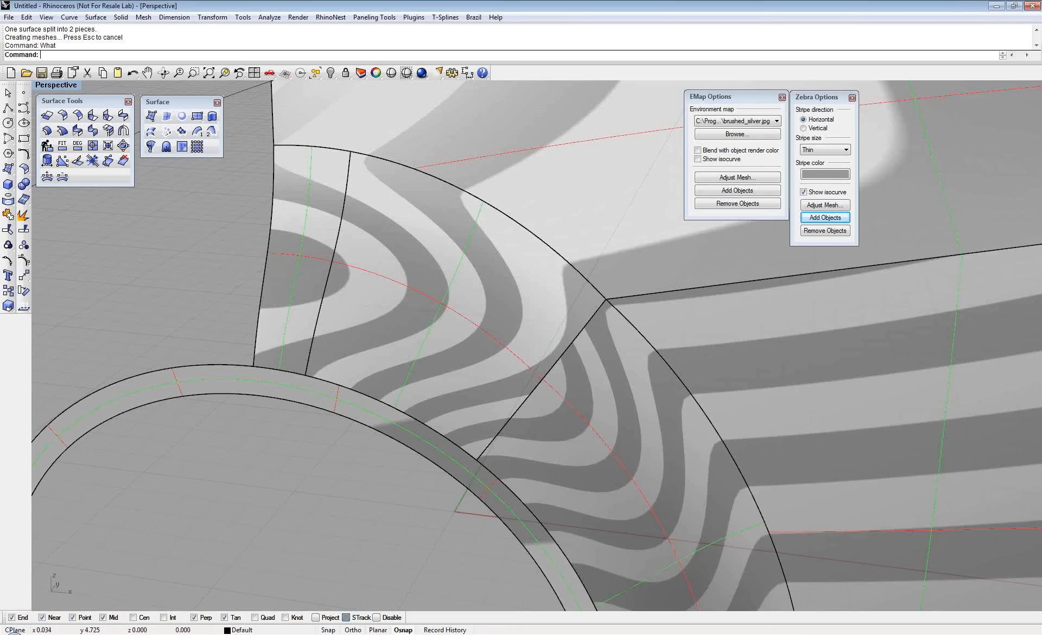
{"action": "left_click", "coordinate": [803, 192]}
{"action": "mouse_move", "coordinate": [568, 388]}
{"action": "right_mouse_down"}
{"action": "mouse_move", "coordinate": [585, 394]}
{"action": "mouse_move", "coordinate": [564, 409]}
{"action": "right_mouse_up"}
{"action": "scroll", "coordinate": [565, 409], "scroll_direction": "up", "scroll_amount": 3}
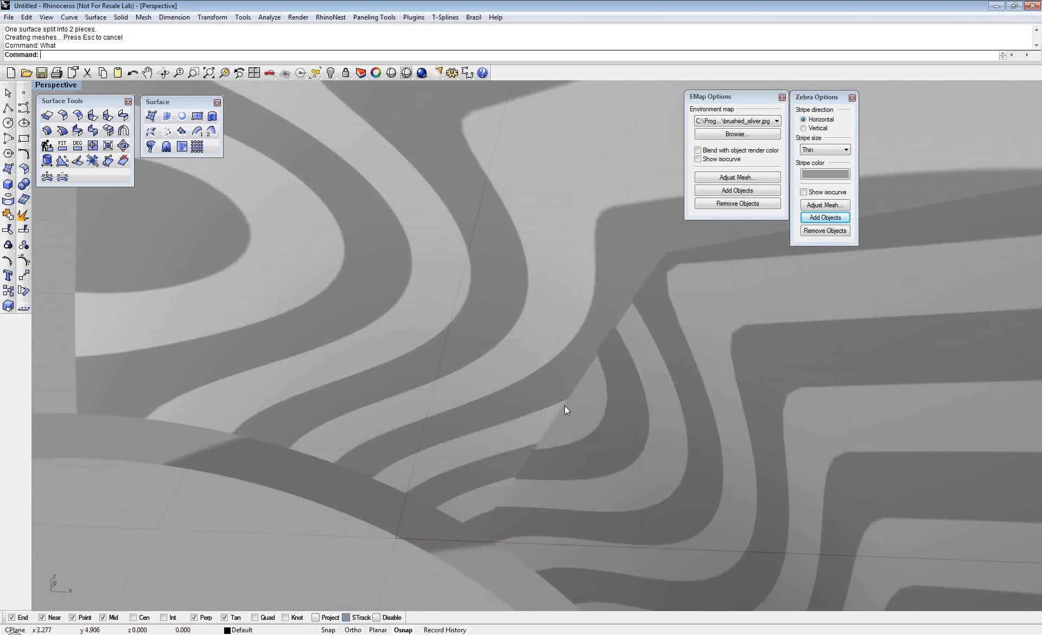
{"action": "scroll", "coordinate": [564, 407], "scroll_direction": "up", "scroll_amount": 2}
{"action": "scroll", "coordinate": [564, 407], "scroll_direction": "up", "scroll_amount": 1}
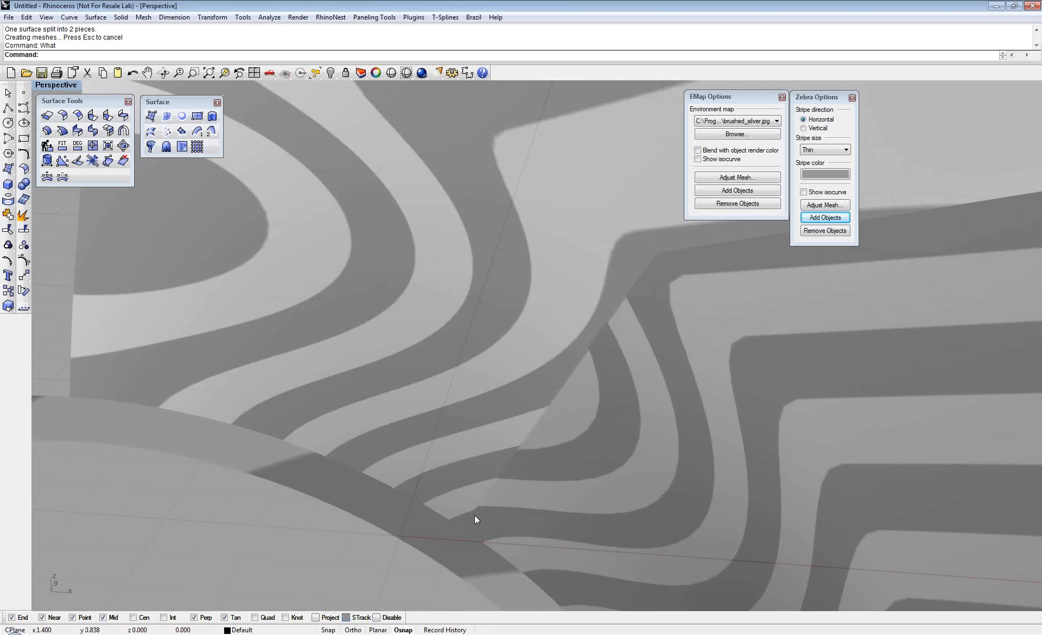
Try to match the lower fender patch's seam edge to the upper patch with Curvature continuity, preserving isocurve direction
{"action": "left_click", "coordinate": [76, 131]}
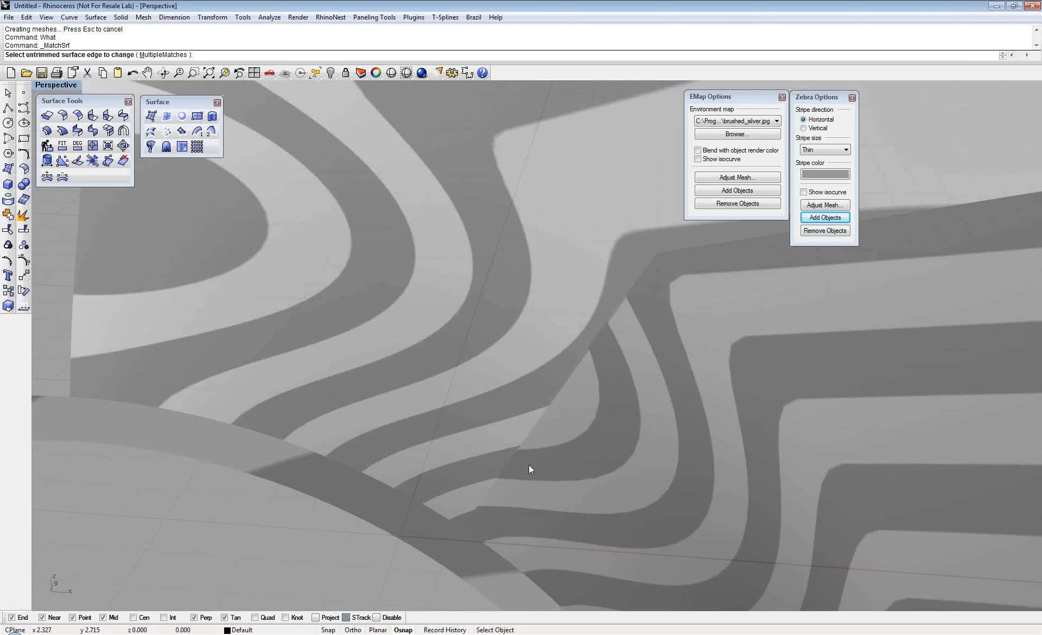
{"action": "left_click", "coordinate": [519, 447]}
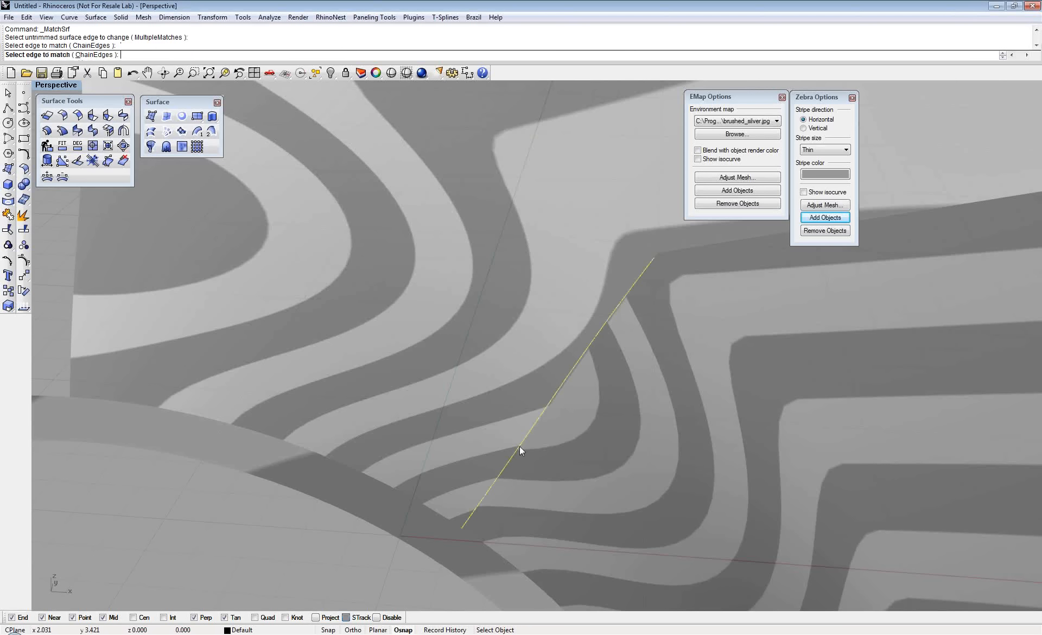
{"action": "left_click", "coordinate": [519, 445]}
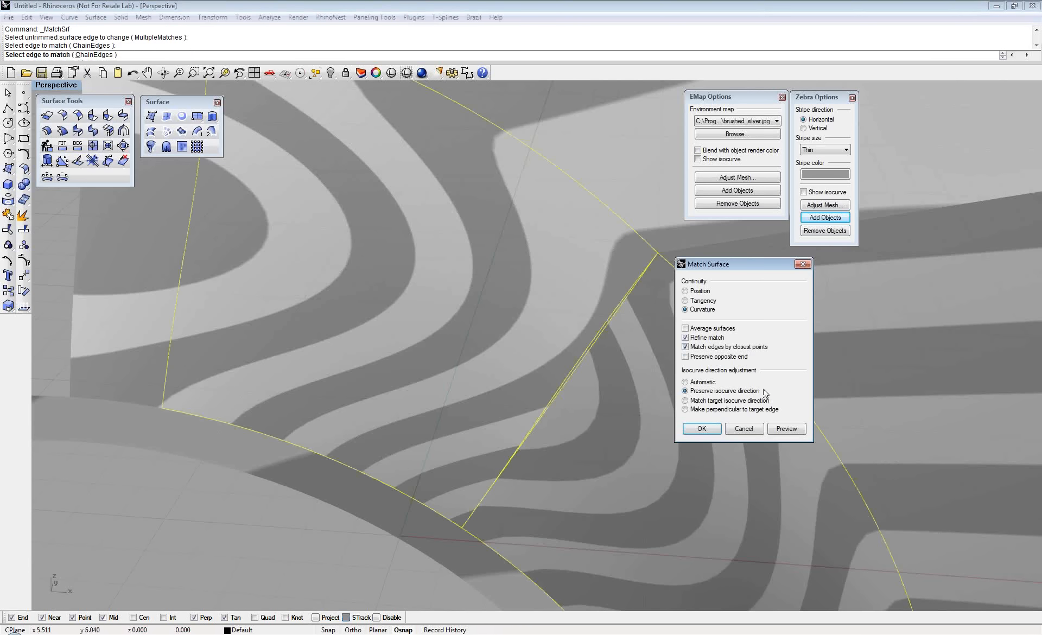
{"action": "left_click", "coordinate": [702, 428]}
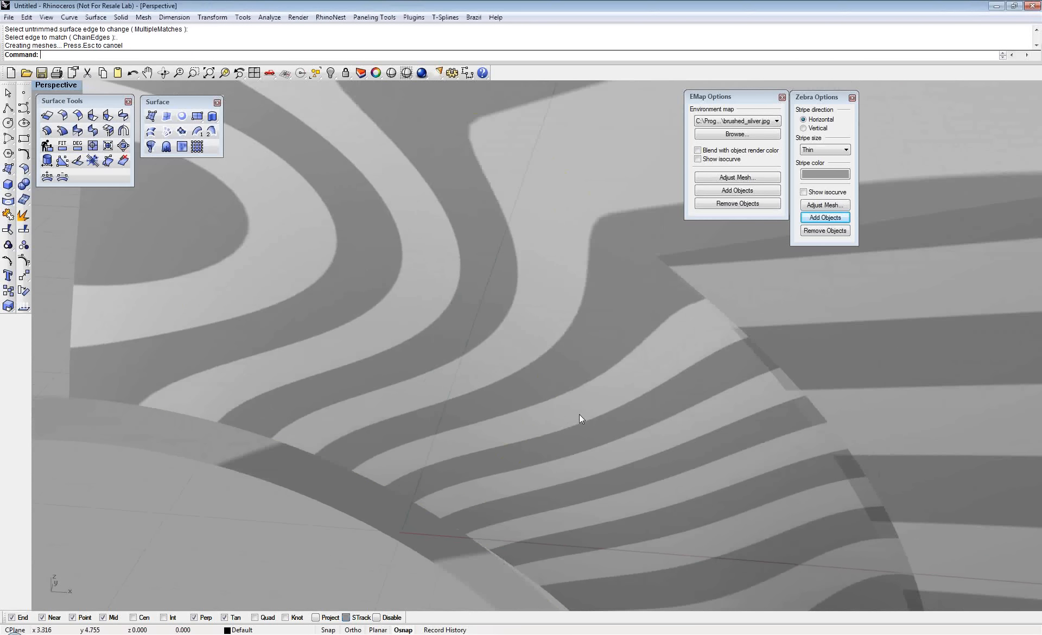
{"action": "key", "text": "ctrl+z"}
Match the upper fender patch's seam edge to the lower patch's edge using the current Match Surface settings
{"action": "key", "text": "Return"}
{"action": "left_click", "coordinate": [500, 471]}
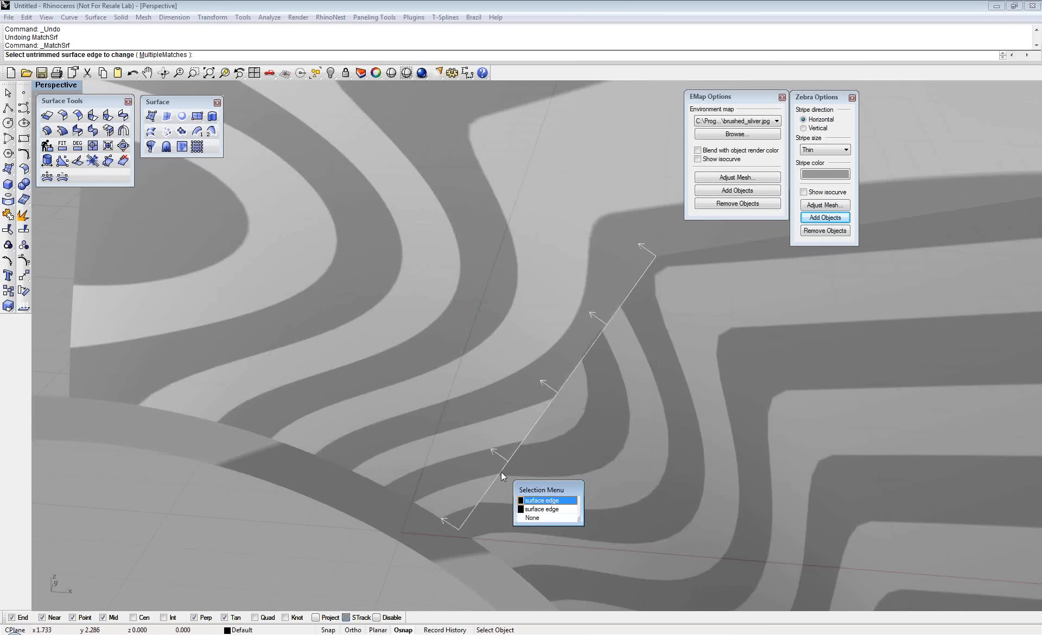
{"action": "key", "text": "Return"}
{"action": "left_click", "coordinate": [500, 471]}
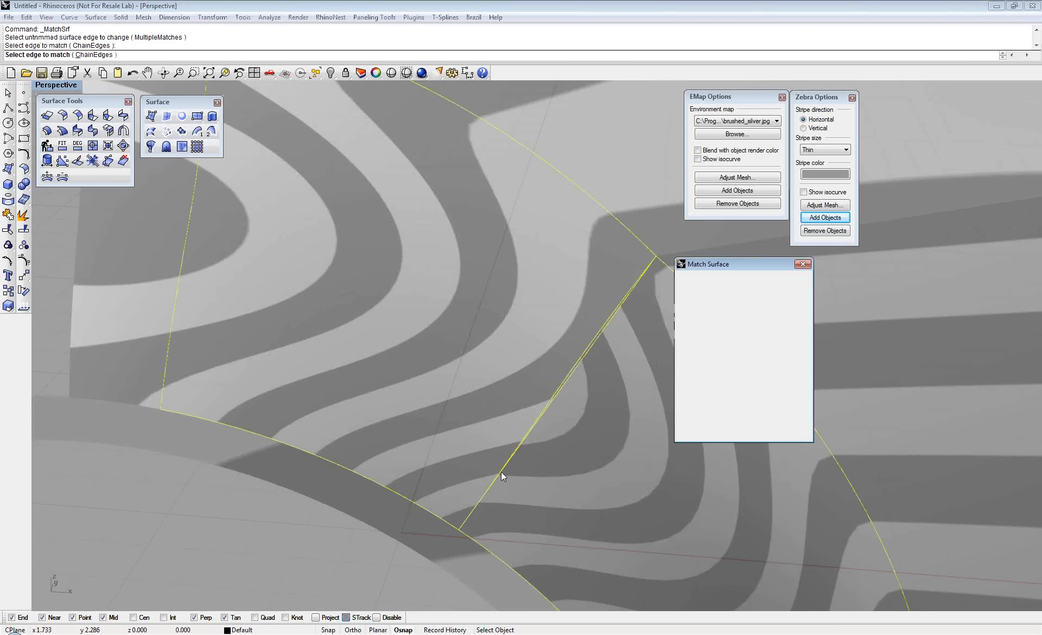
{"action": "left_click", "coordinate": [702, 428]}
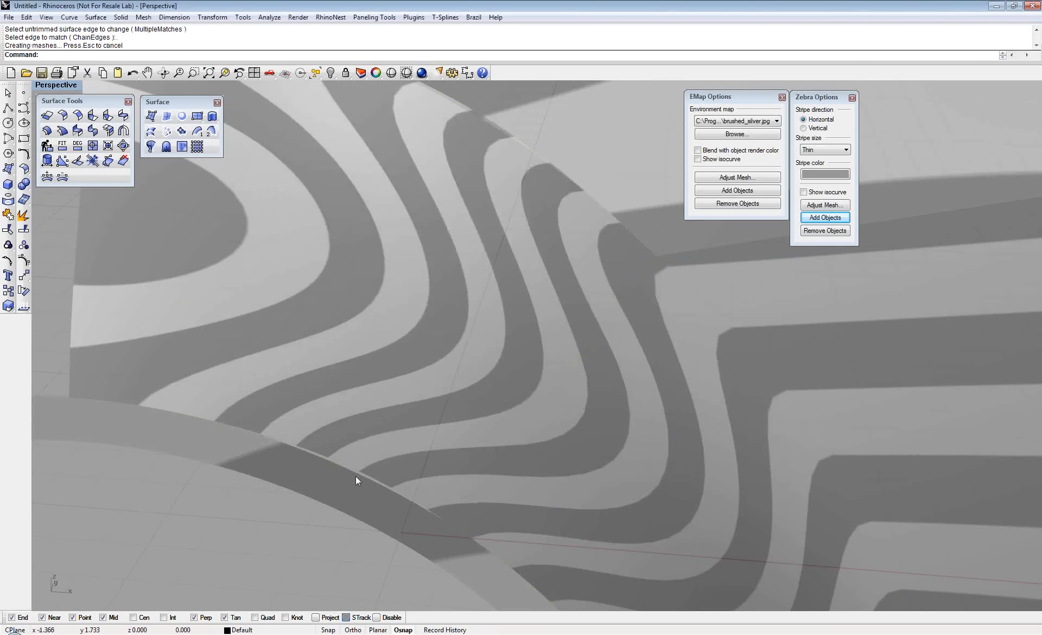
{"action": "right_click_drag", "start_coordinate": [353, 491], "coordinate": [316, 461]}
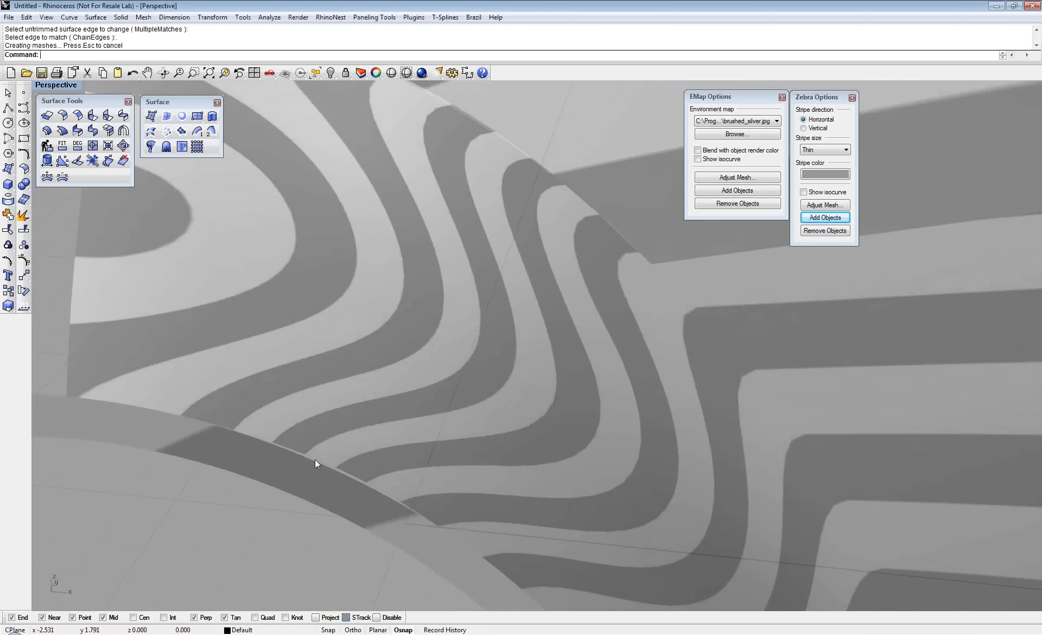
Show the isocurves and try to match the upper fender patch's lower edge to the wheel arch lip with Curvature continuity, preserving isocurve direction
{"action": "left_click", "coordinate": [819, 193]}
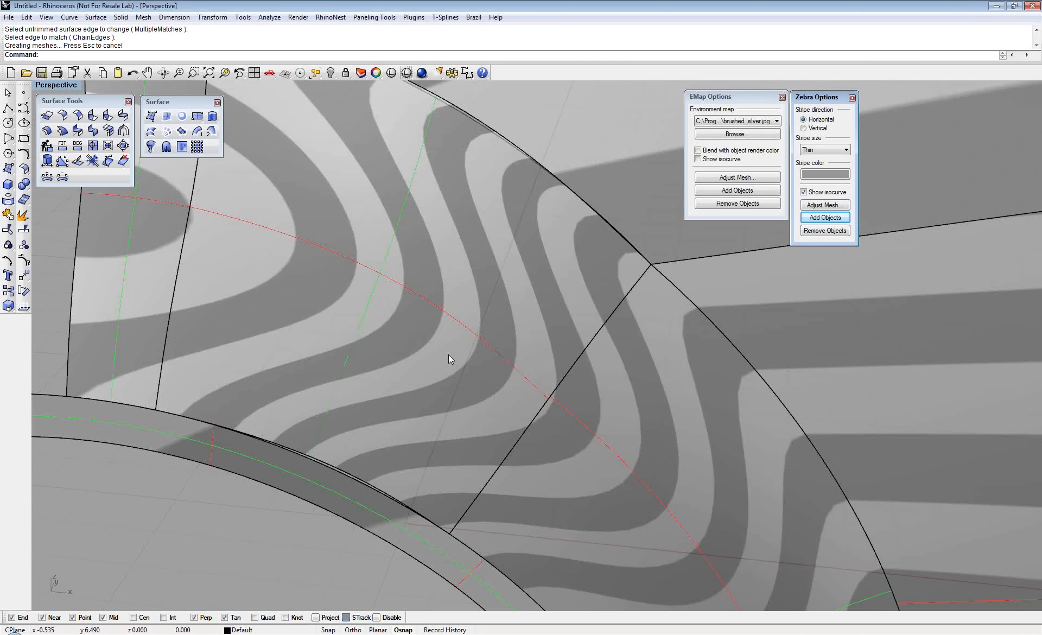
{"action": "left_click", "coordinate": [81, 130]}
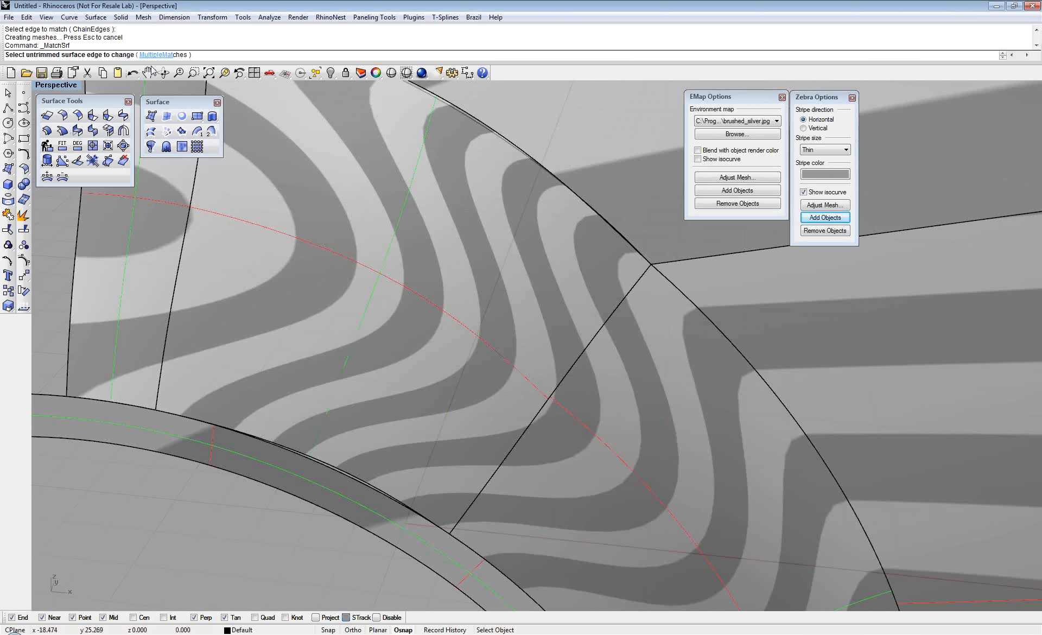
{"action": "left_click", "coordinate": [348, 472]}
{"action": "left_click", "coordinate": [349, 472]}
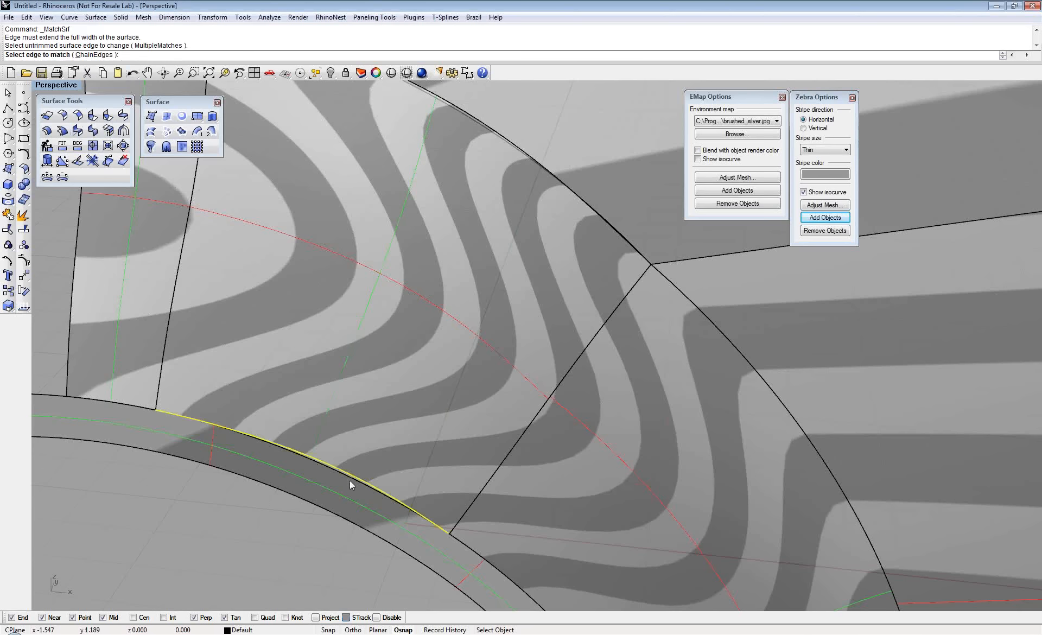
{"action": "left_click", "coordinate": [350, 480]}
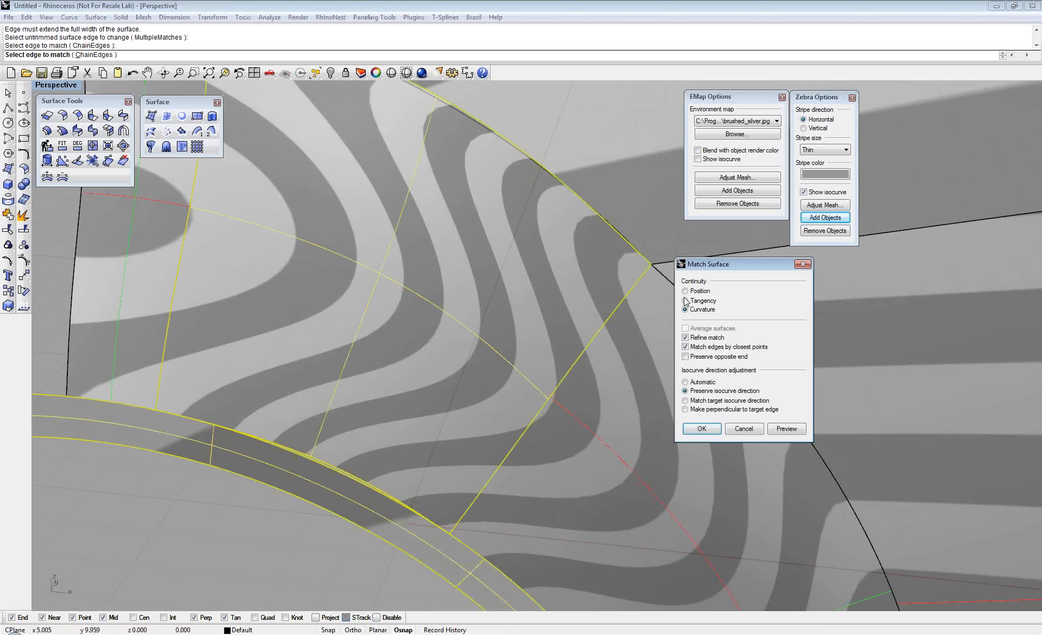
{"action": "left_click", "coordinate": [700, 429]}
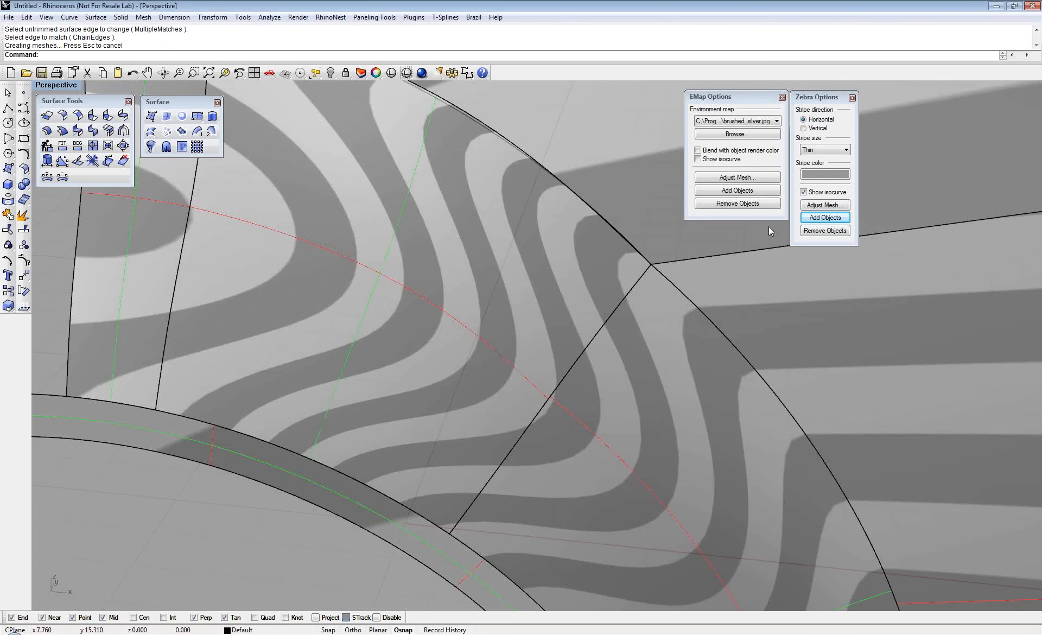
Hide the isocurves and inspect the zebra stripes where the fender patches meet the wheel arch lip
{"action": "left_click", "coordinate": [803, 191]}
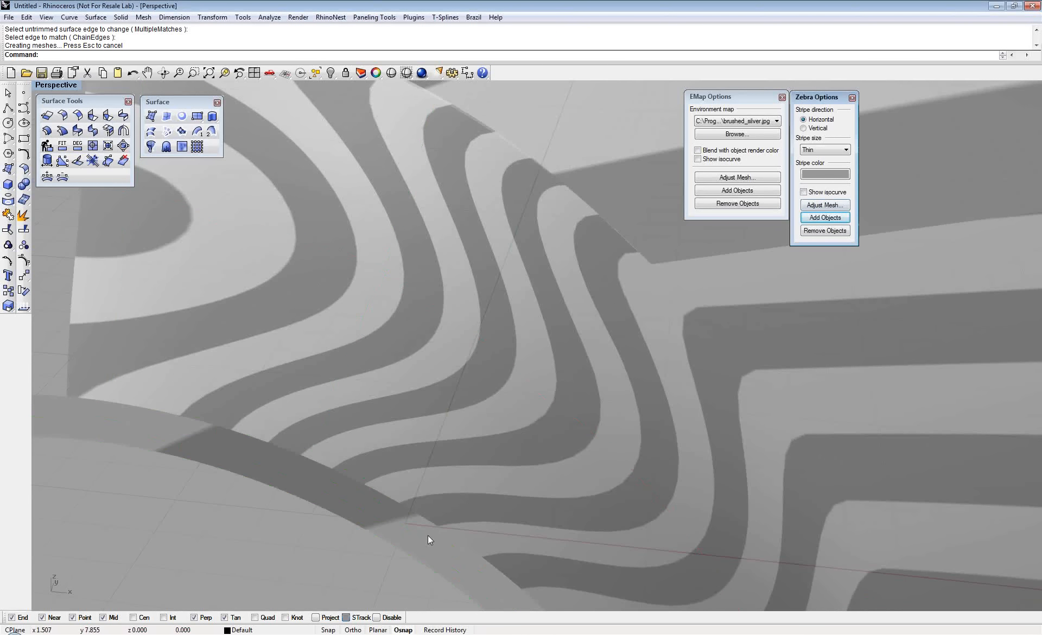
{"action": "mouse_move", "coordinate": [445, 506]}
{"action": "right_mouse_down"}
{"action": "mouse_move", "coordinate": [417, 488]}
{"action": "mouse_move", "coordinate": [453, 505]}
{"action": "mouse_move", "coordinate": [431, 494]}
{"action": "right_mouse_up"}
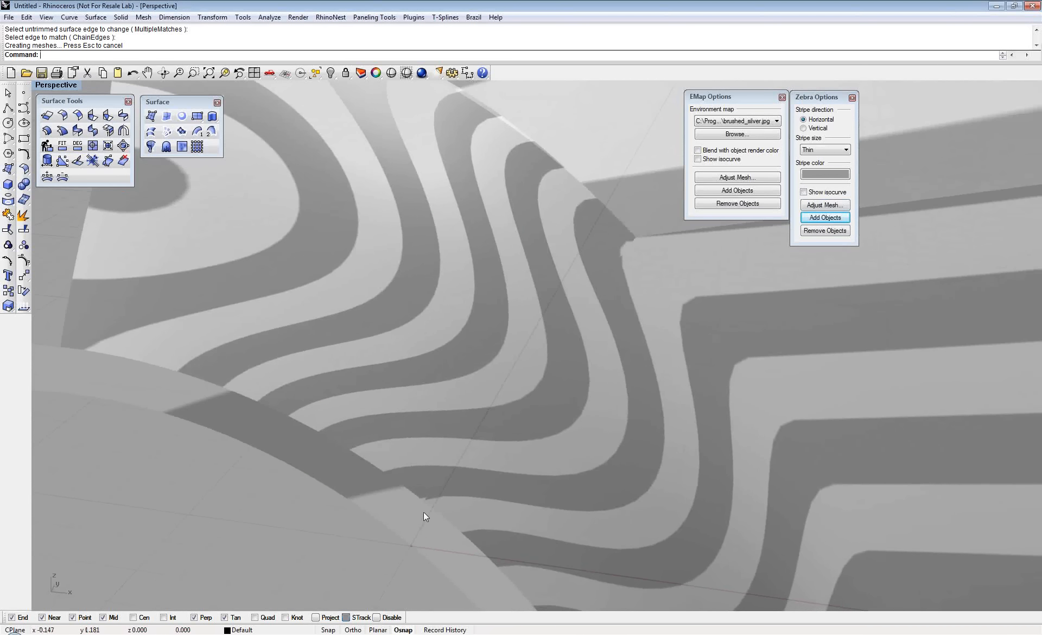
{"action": "scroll", "coordinate": [425, 515], "scroll_direction": "up", "scroll_amount": 2}
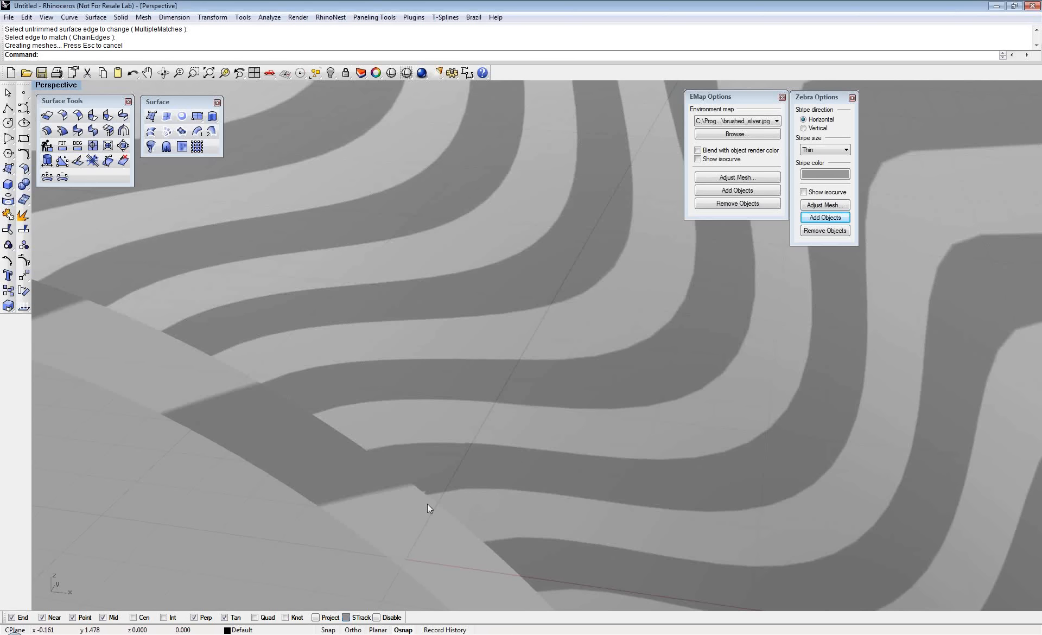
{"action": "left_click", "coordinate": [422, 461]}
{"action": "left_click", "coordinate": [404, 500]}
{"action": "scroll", "coordinate": [442, 500], "scroll_direction": "down", "scroll_amount": 2}
{"action": "right_click_drag", "start_coordinate": [441, 505], "coordinate": [439, 474]}
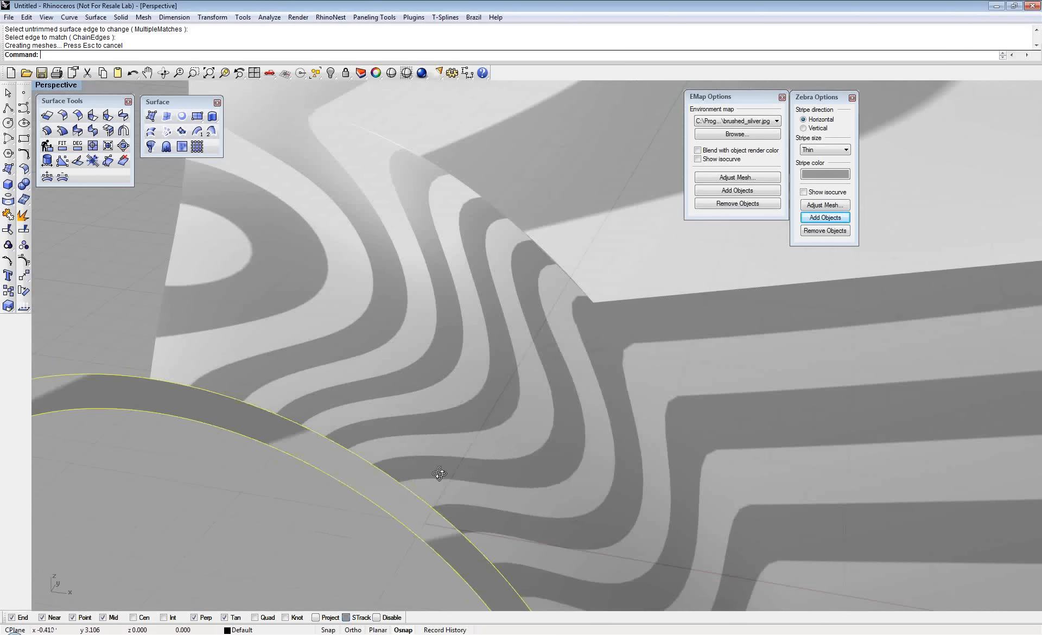
Undo the last two surface matches on the upper fender patch
{"action": "key", "text": "ctrl+z"}
{"action": "key", "text": "ctrl+z"}
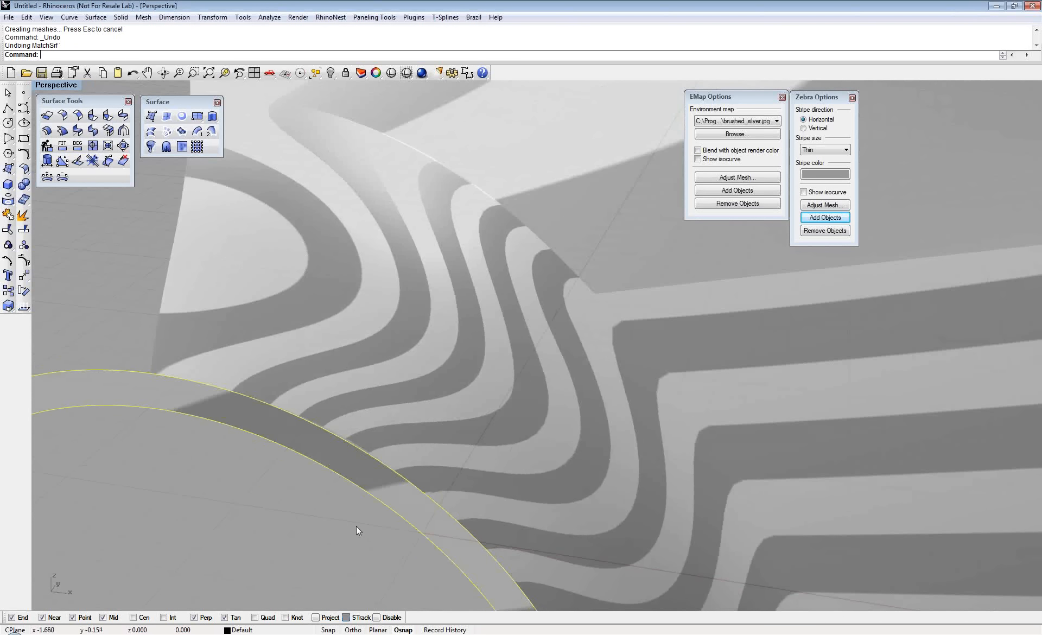
Check the upper fender patch's point count and degree in the Rebuild settings without rebuilding, and show the isocurves
{"action": "left_click", "coordinate": [452, 381]}
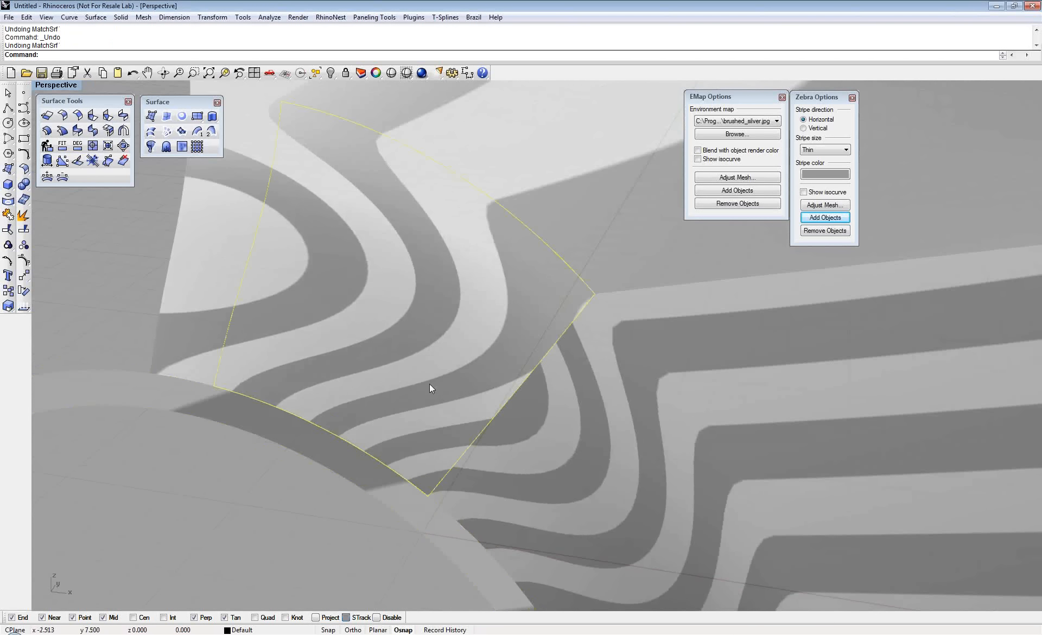
{"action": "type", "text": "rebuild"}
{"action": "key", "text": "Return"}
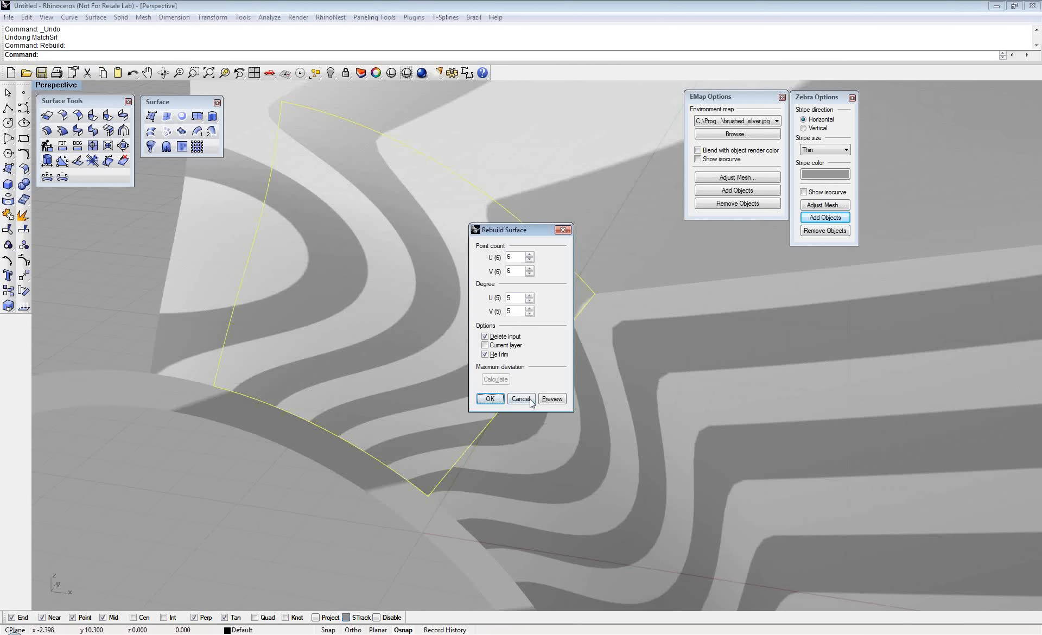
{"action": "key", "text": "Return"}
{"action": "left_click", "coordinate": [812, 194]}
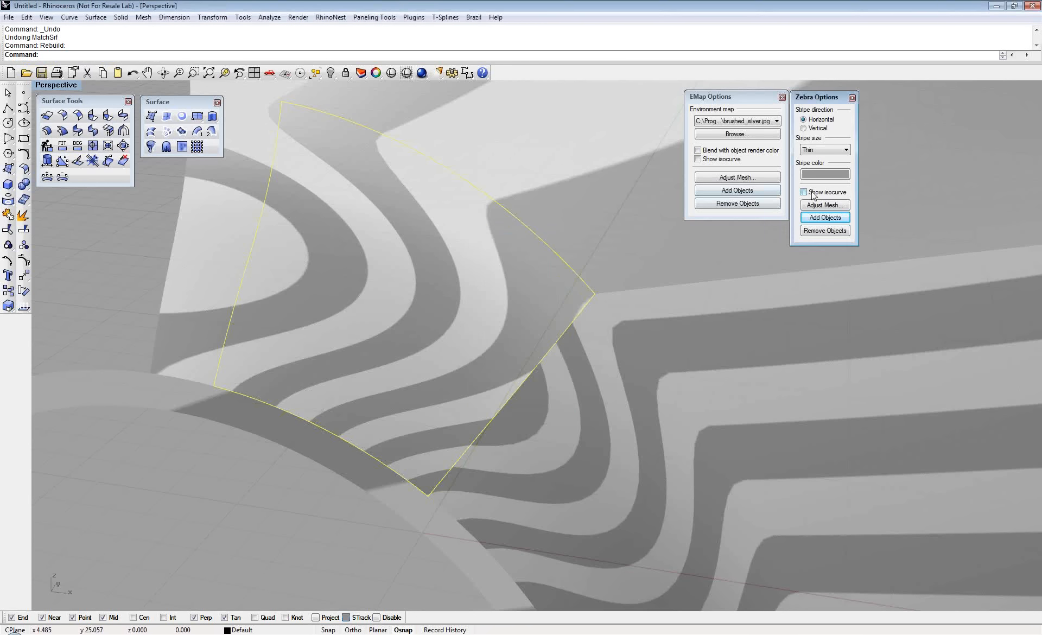
{"action": "left_click", "coordinate": [332, 500]}
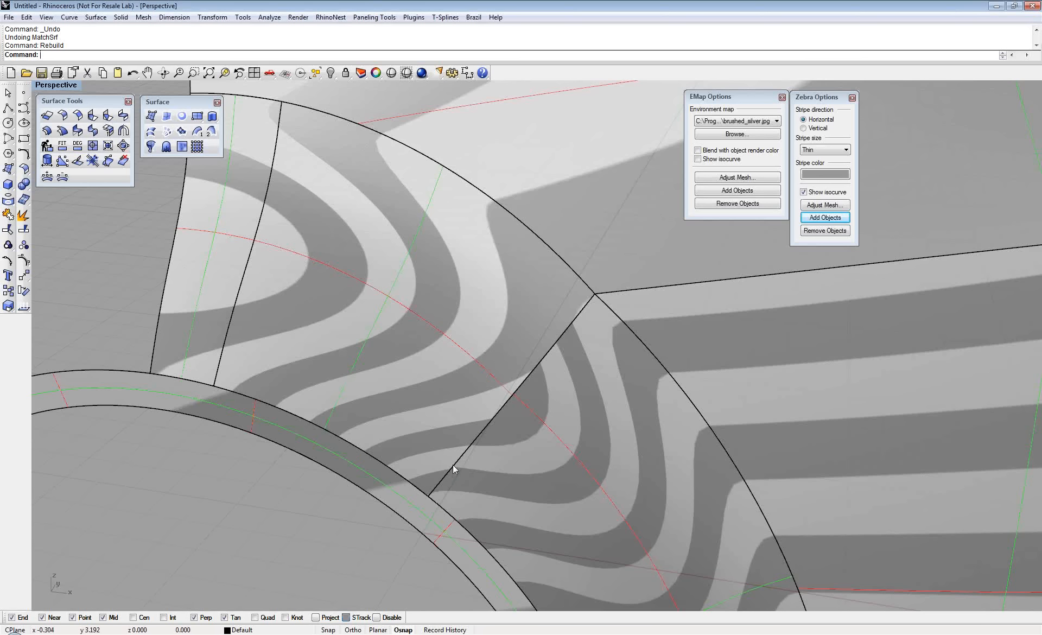
Rebuild the upper fender patch with a higher point count and degree in the U direction
{"action": "left_click", "coordinate": [467, 362]}
{"action": "type", "text": "rebuild"}
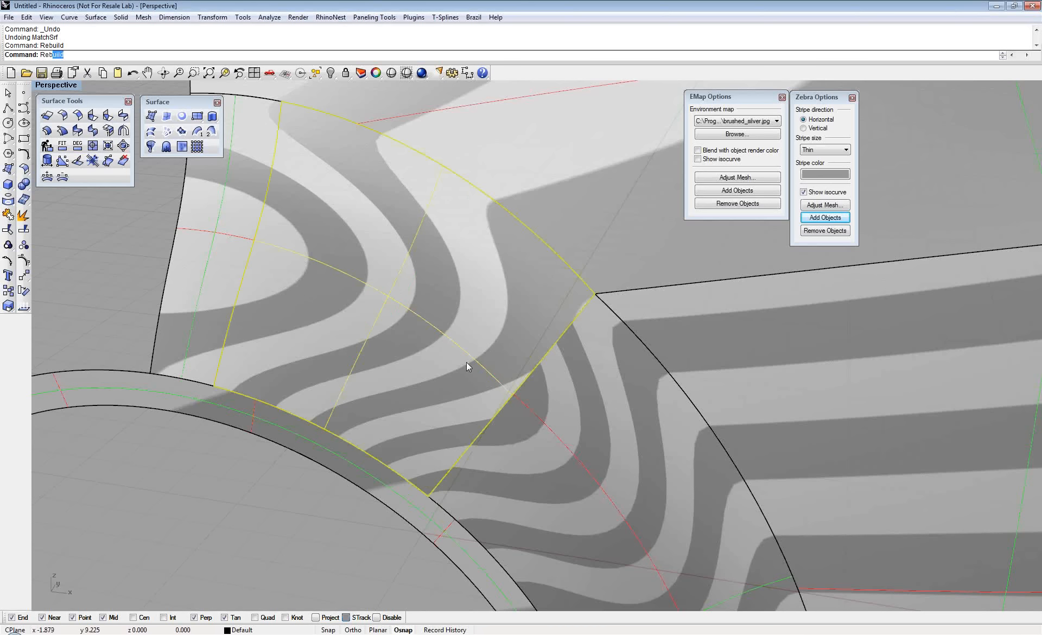
{"action": "key", "text": "Return"}
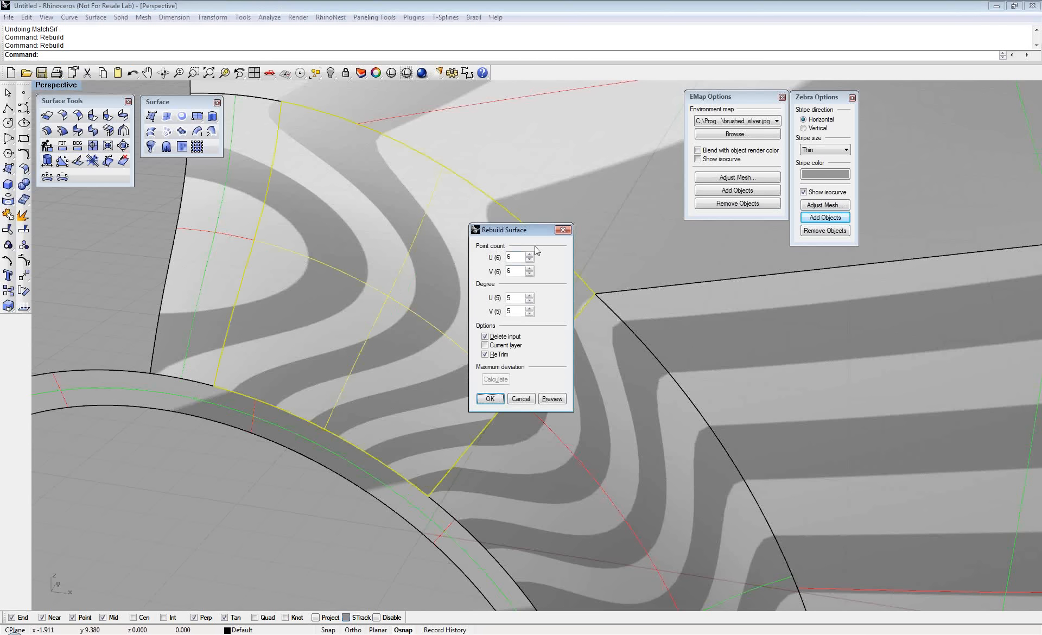
{"action": "left_click", "coordinate": [530, 254]}
{"action": "left_click", "coordinate": [530, 255]}
{"action": "left_click", "coordinate": [530, 296]}
{"action": "left_click", "coordinate": [494, 400]}
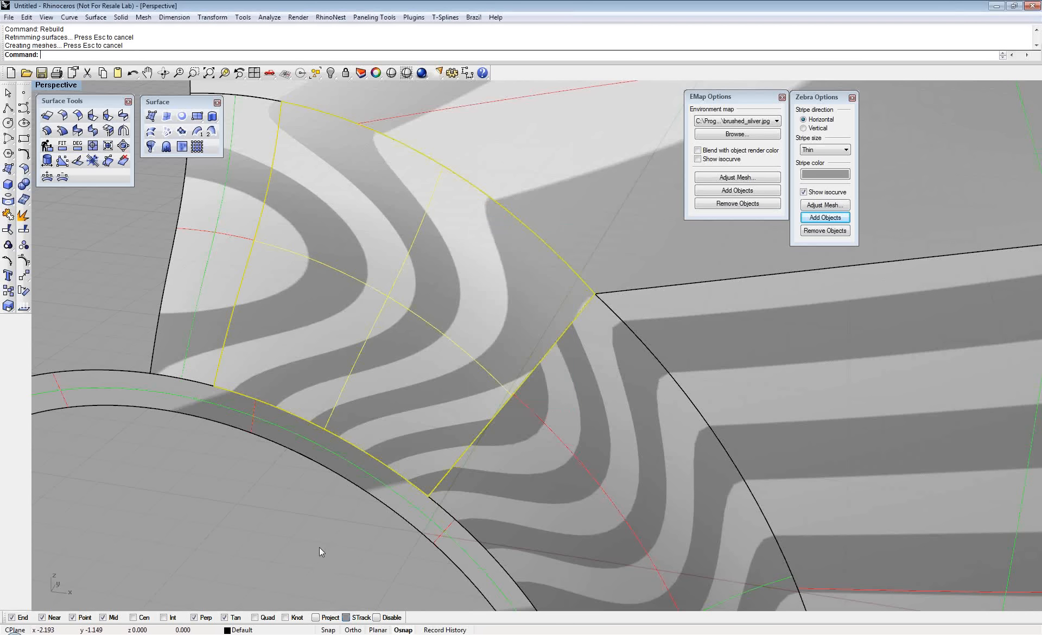
Hide the isocurves and match the rebuilt upper fender patch's seam edge to the lower patch, preserving isocurve direction
{"action": "scroll", "coordinate": [325, 516], "scroll_direction": "up", "scroll_amount": 2}
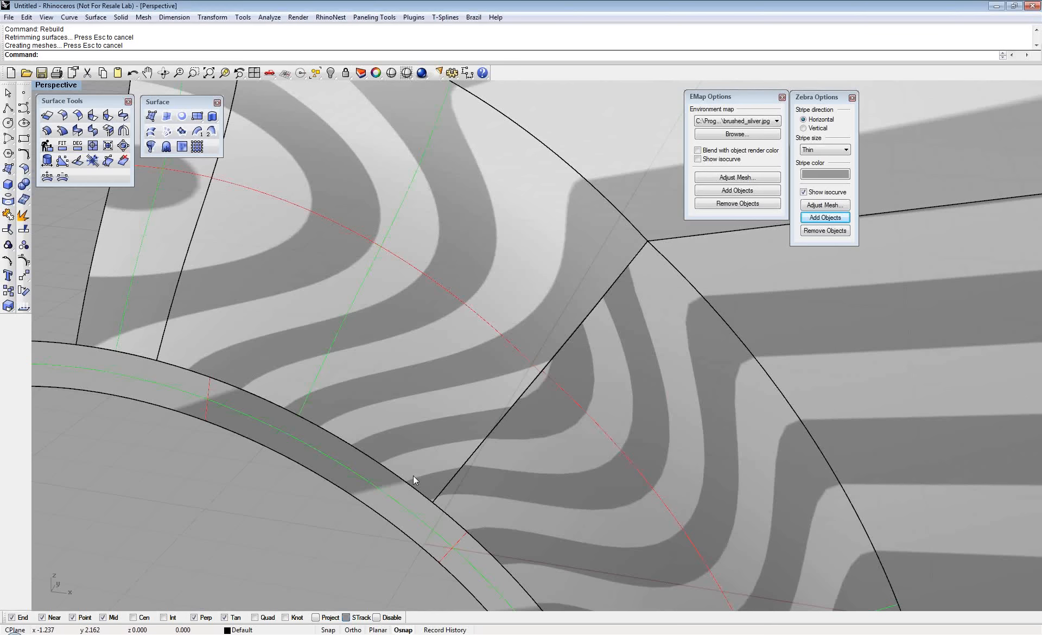
{"action": "scroll", "coordinate": [412, 475], "scroll_direction": "up", "scroll_amount": 2}
{"action": "left_click", "coordinate": [804, 193]}
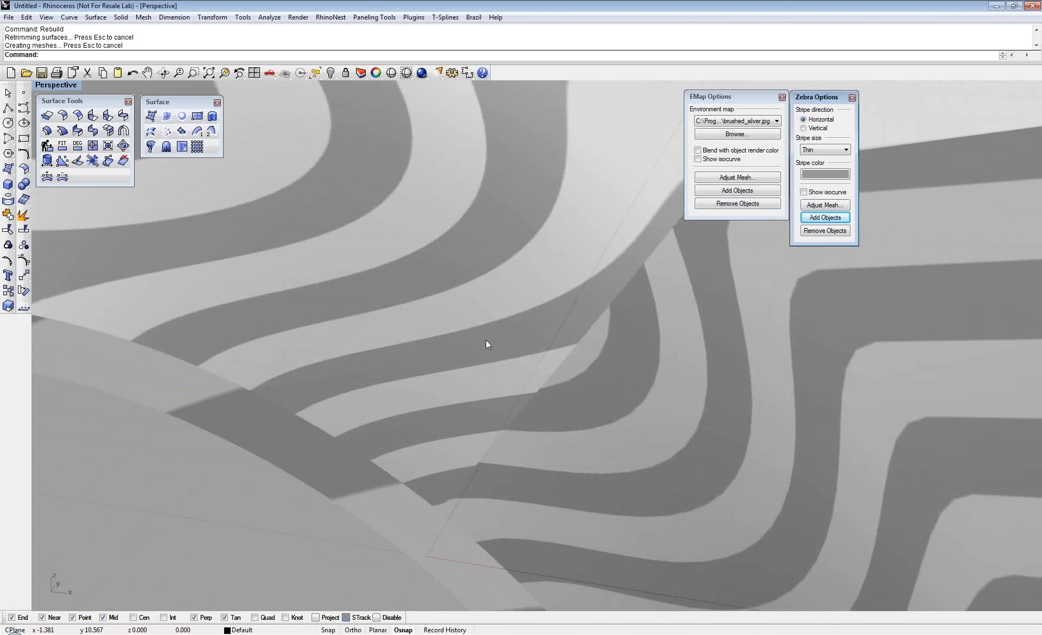
{"action": "left_click", "coordinate": [77, 131]}
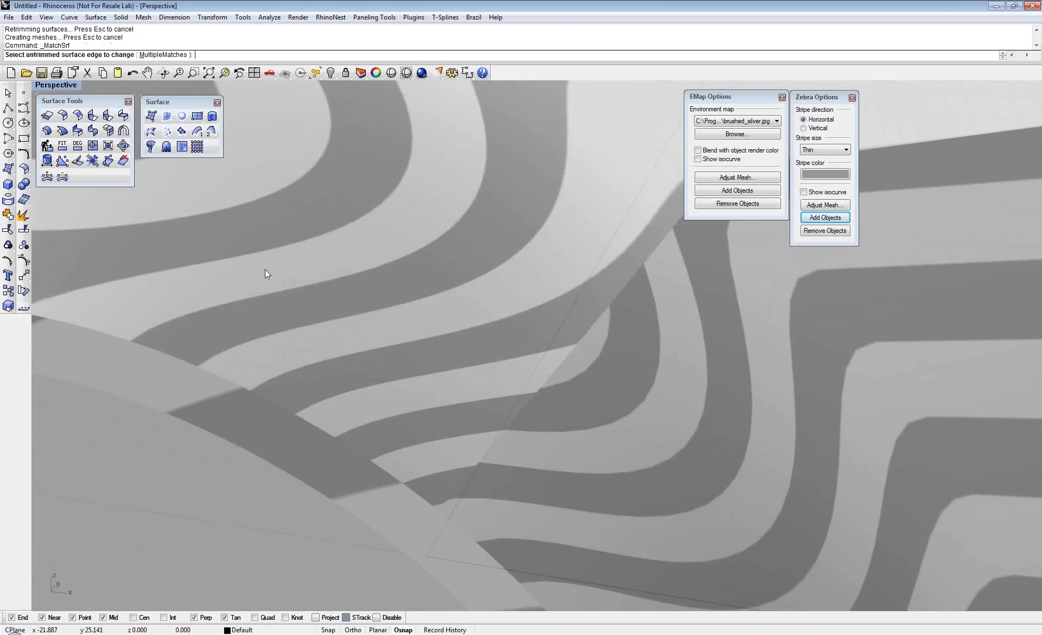
{"action": "left_click", "coordinate": [474, 462]}
{"action": "key", "text": "Escape"}
{"action": "left_click", "coordinate": [474, 463]}
{"action": "left_click", "coordinate": [474, 464]}
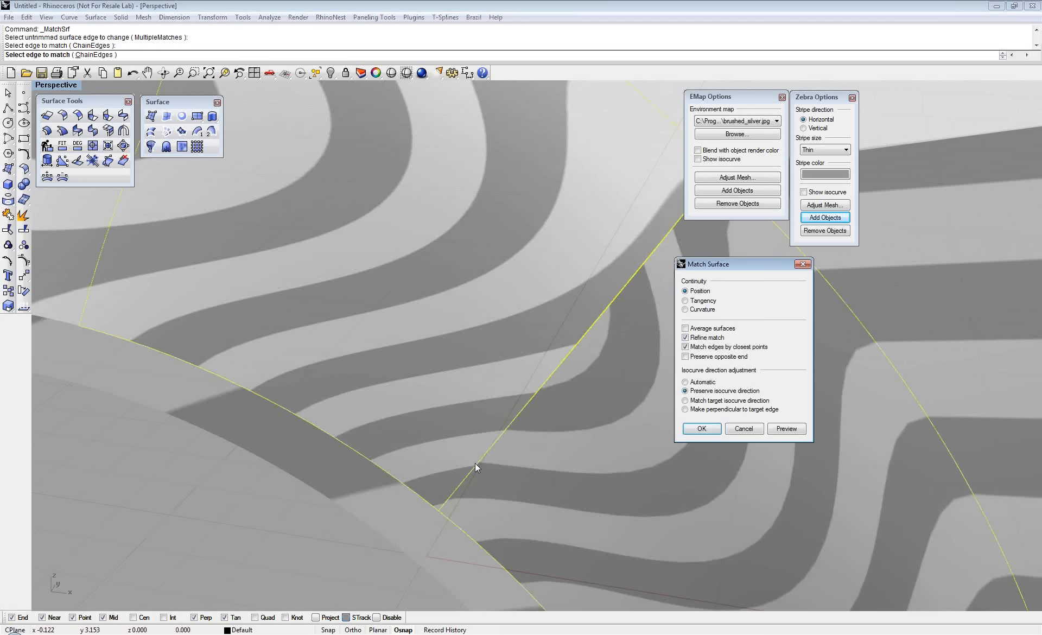
{"action": "left_click", "coordinate": [702, 428]}
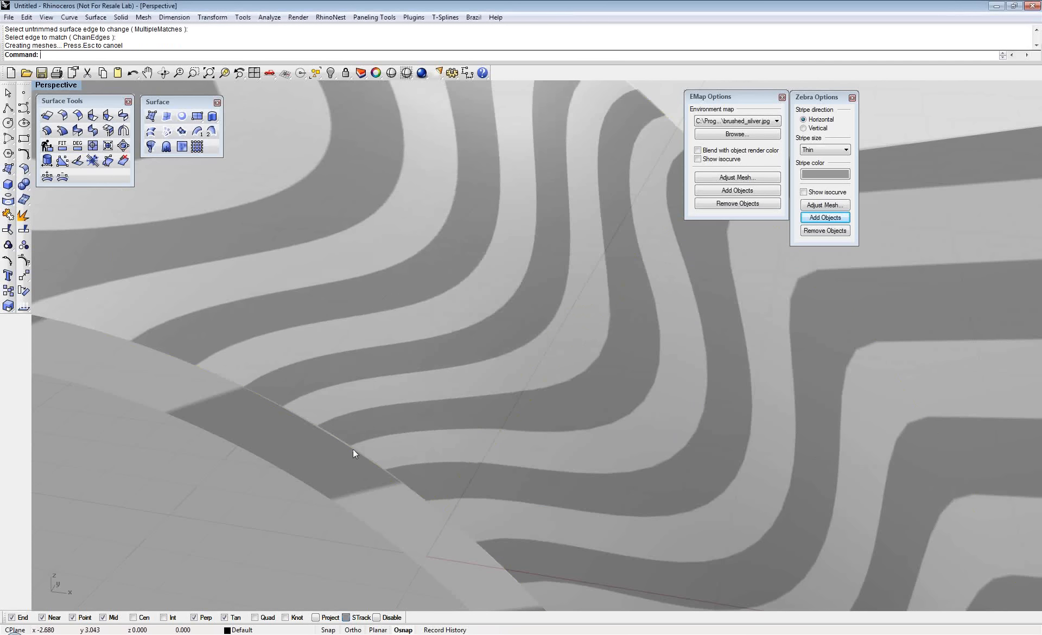
Match the upper fender patch's lower edge to the wheel arch lip with Curvature continuity and preserved isocurve direction
{"action": "key", "text": "Return"}
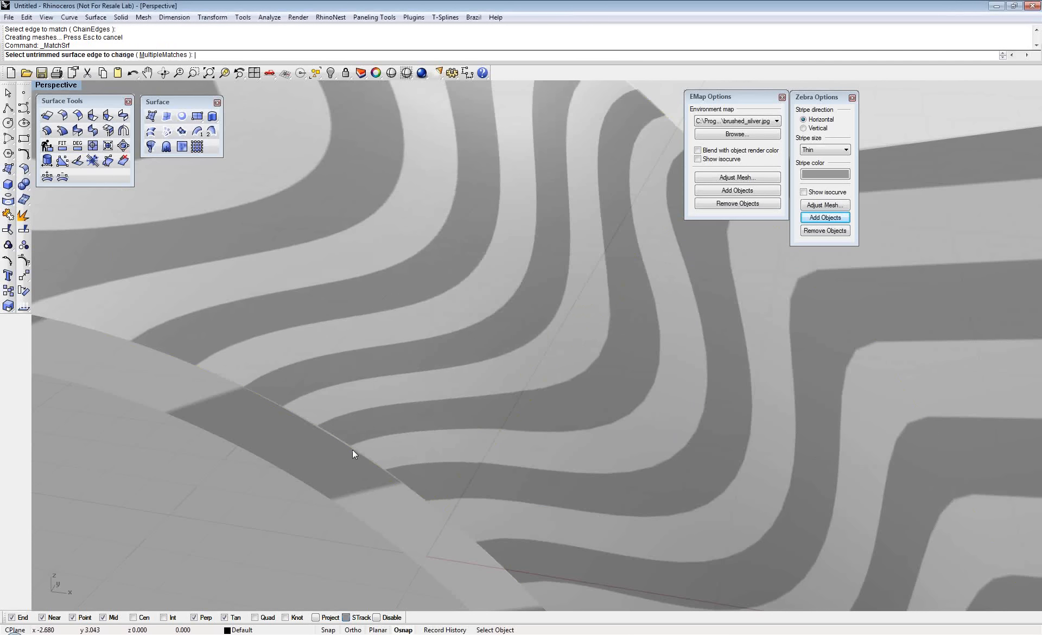
{"action": "scroll", "coordinate": [353, 449], "scroll_direction": "down", "scroll_amount": 2}
{"action": "scroll", "coordinate": [353, 449], "scroll_direction": "down", "scroll_amount": 2}
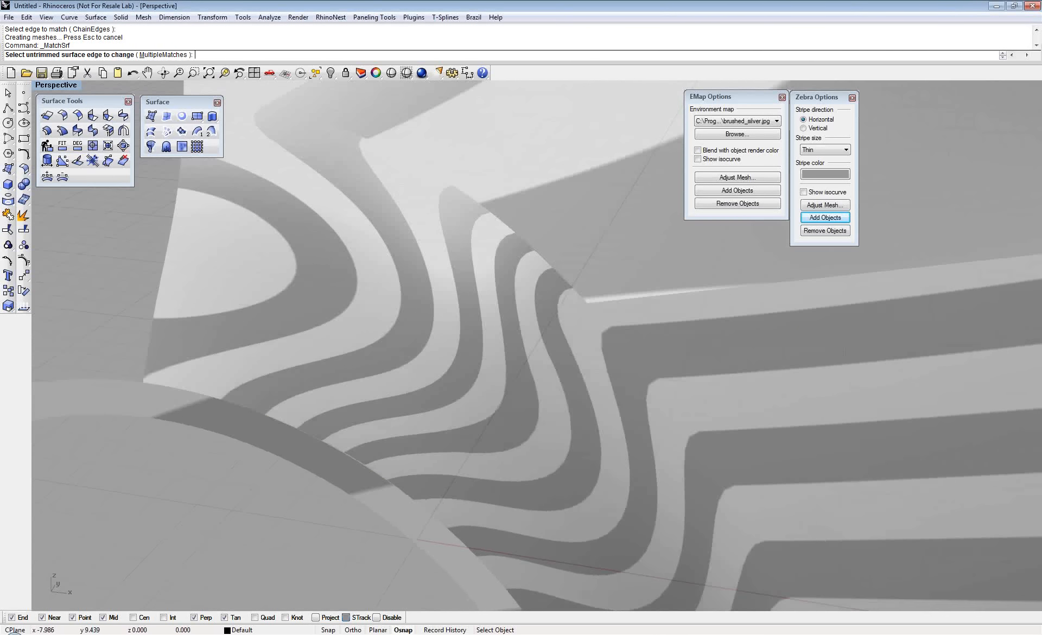
{"action": "right_click_drag", "start_coordinate": [352, 449], "coordinate": [406, 529]}
{"action": "left_click", "coordinate": [411, 516]}
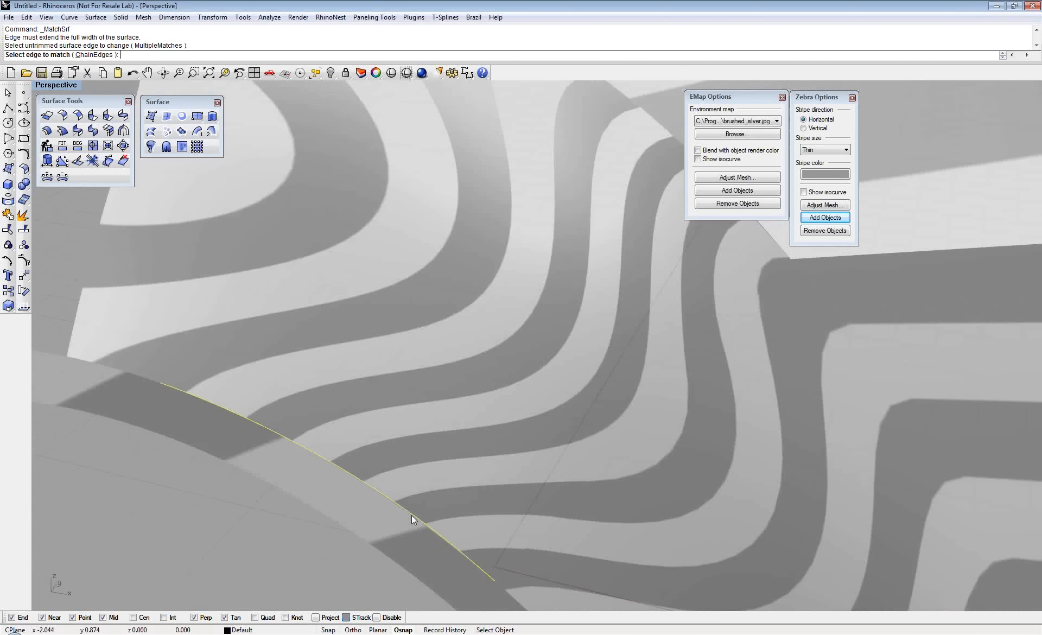
{"action": "scroll", "coordinate": [411, 516], "scroll_direction": "up", "scroll_amount": 2}
{"action": "scroll", "coordinate": [411, 515], "scroll_direction": "up", "scroll_amount": 2}
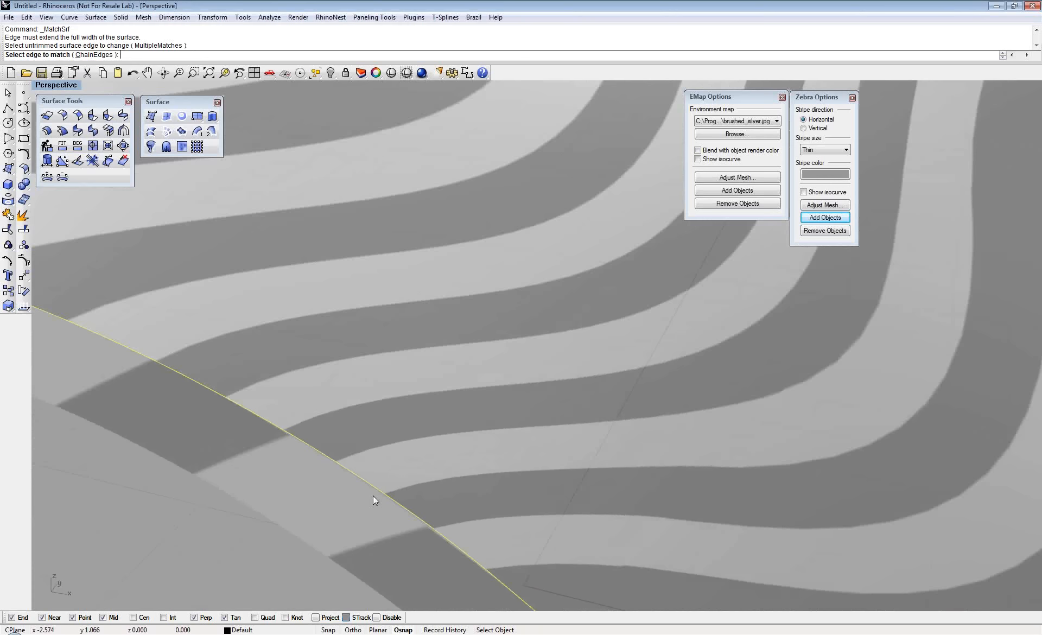
{"action": "left_click", "coordinate": [373, 496]}
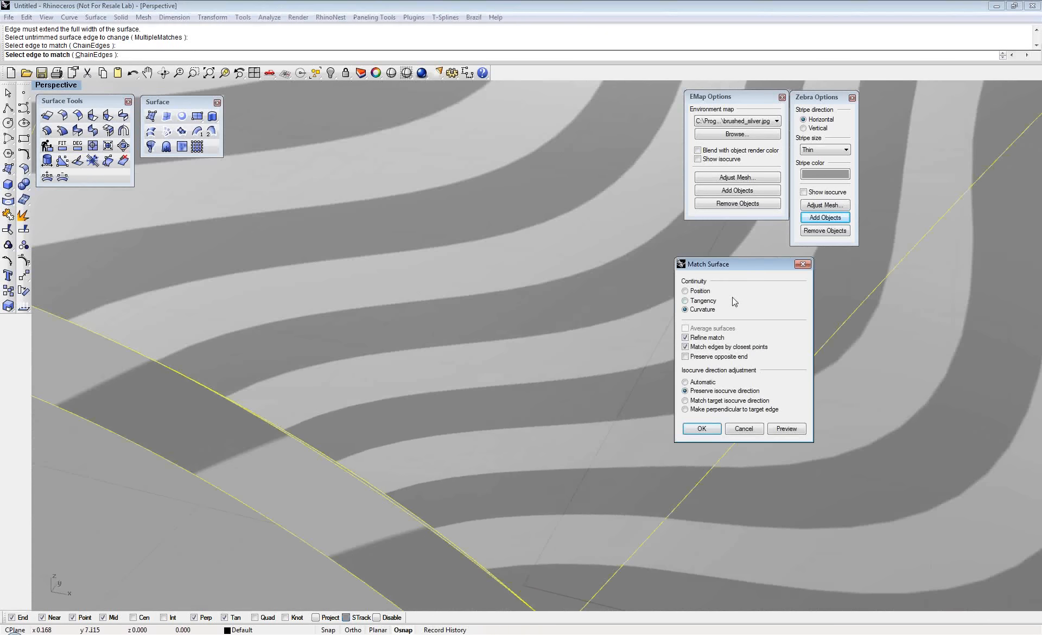
{"action": "left_click", "coordinate": [699, 429]}
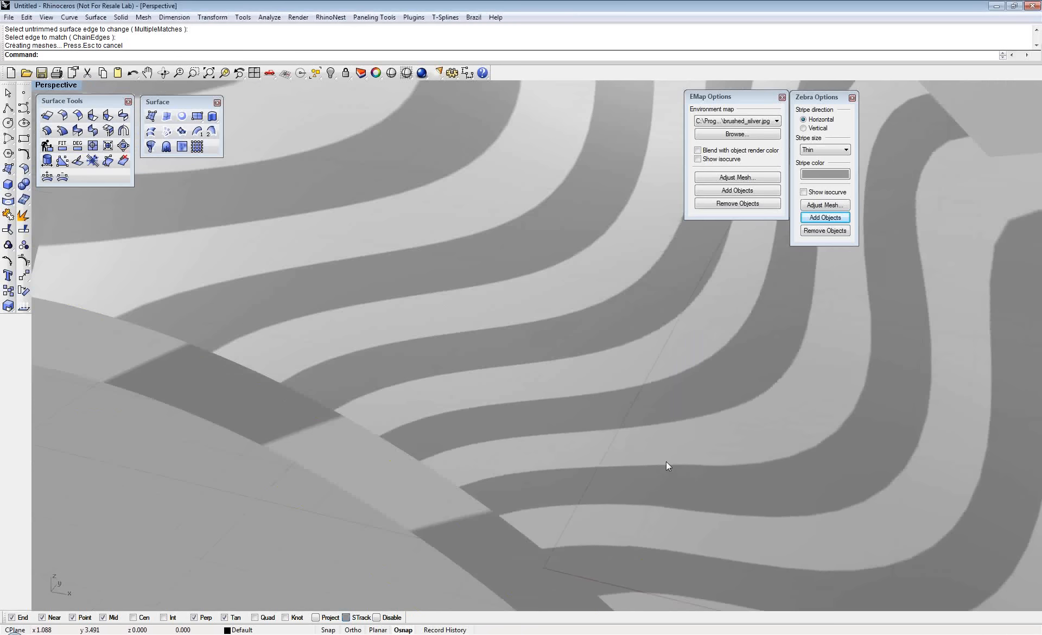
Match the upper fender patch's seam edge to the lower patch again with Tangency continuity, preserving isocurve direction
{"action": "right_click_drag", "start_coordinate": [666, 461], "coordinate": [651, 460]}
{"action": "right_click", "coordinate": [626, 526]}
{"action": "left_click", "coordinate": [626, 526]}
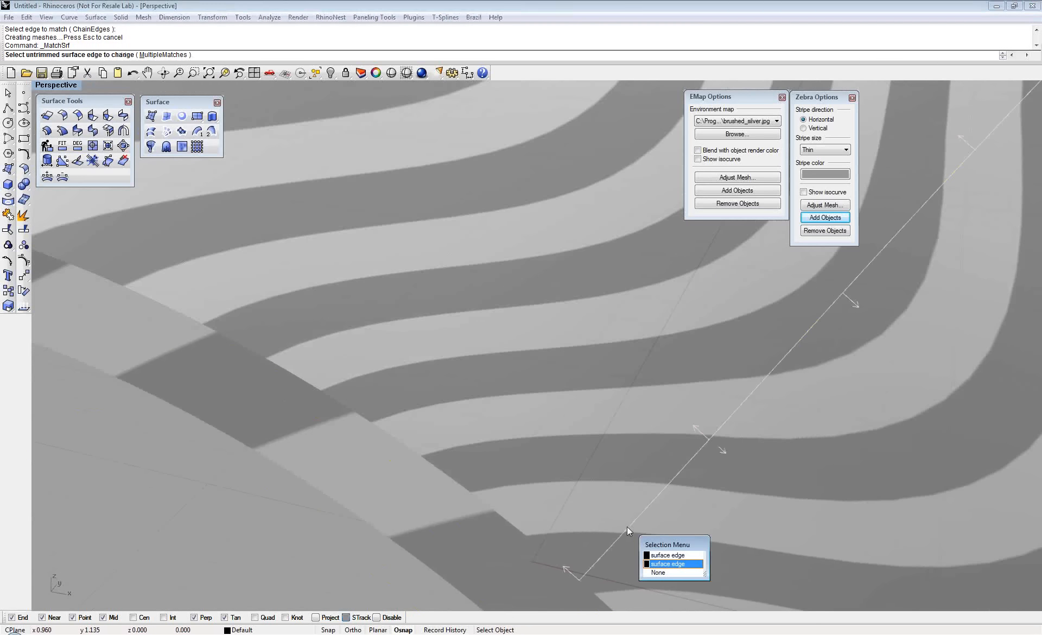
{"action": "right_click", "coordinate": [627, 526]}
{"action": "left_click", "coordinate": [627, 531]}
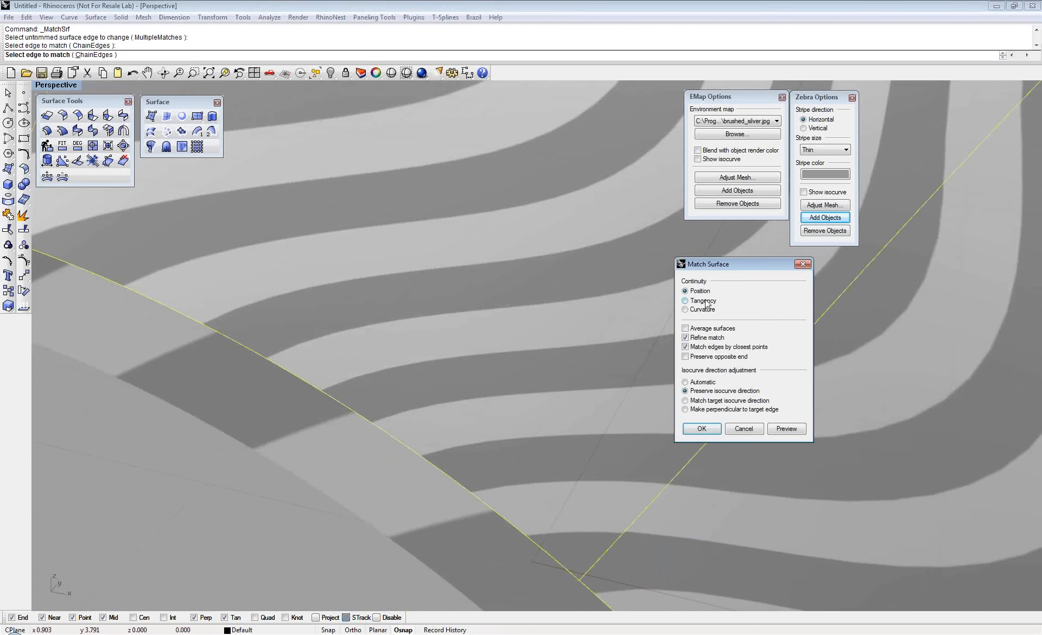
{"action": "left_click", "coordinate": [700, 428]}
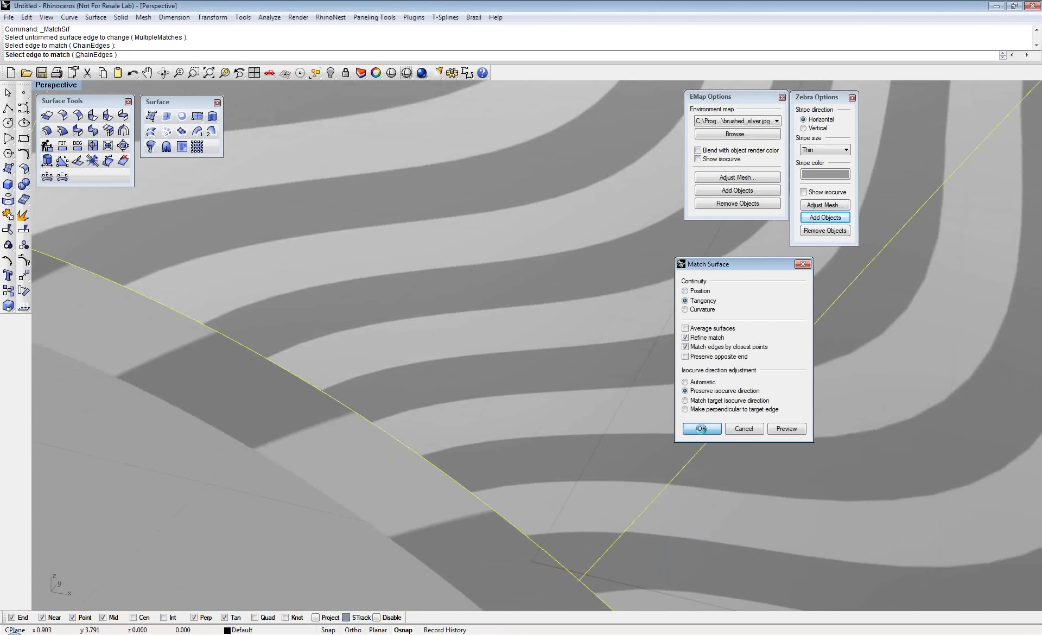
Rematch the seam edge between the upper and lower fender patches with Curvature continuity, preserving isocurve direction
{"action": "right_click", "coordinate": [634, 516]}
{"action": "left_click", "coordinate": [633, 516]}
{"action": "right_click", "coordinate": [634, 516]}
{"action": "left_click", "coordinate": [633, 515]}
{"action": "left_click", "coordinate": [633, 515]}
{"action": "left_click", "coordinate": [703, 310]}
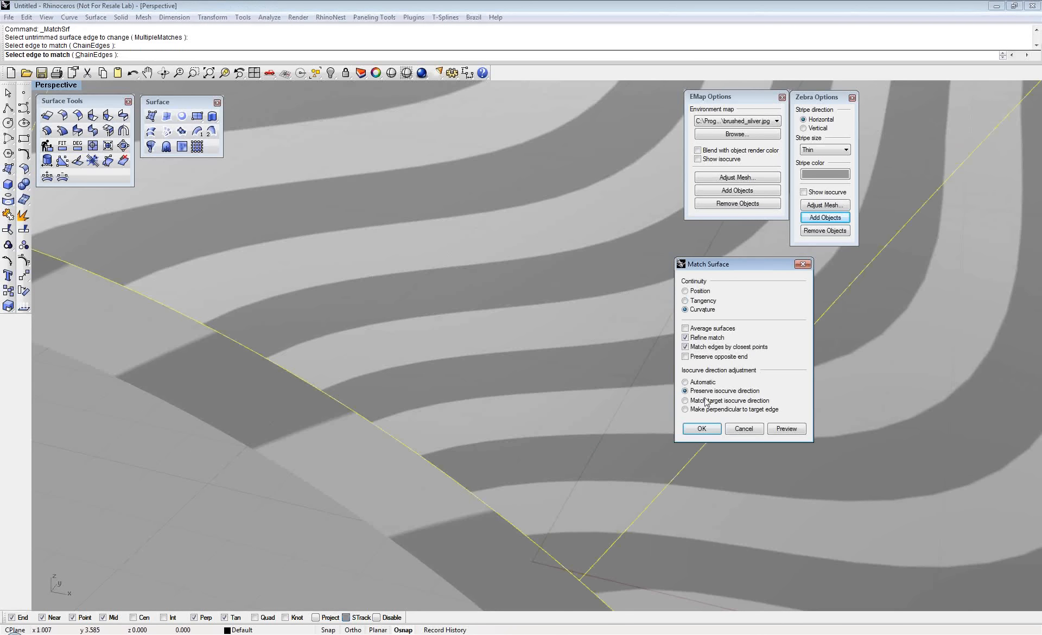
{"action": "left_click", "coordinate": [702, 429]}
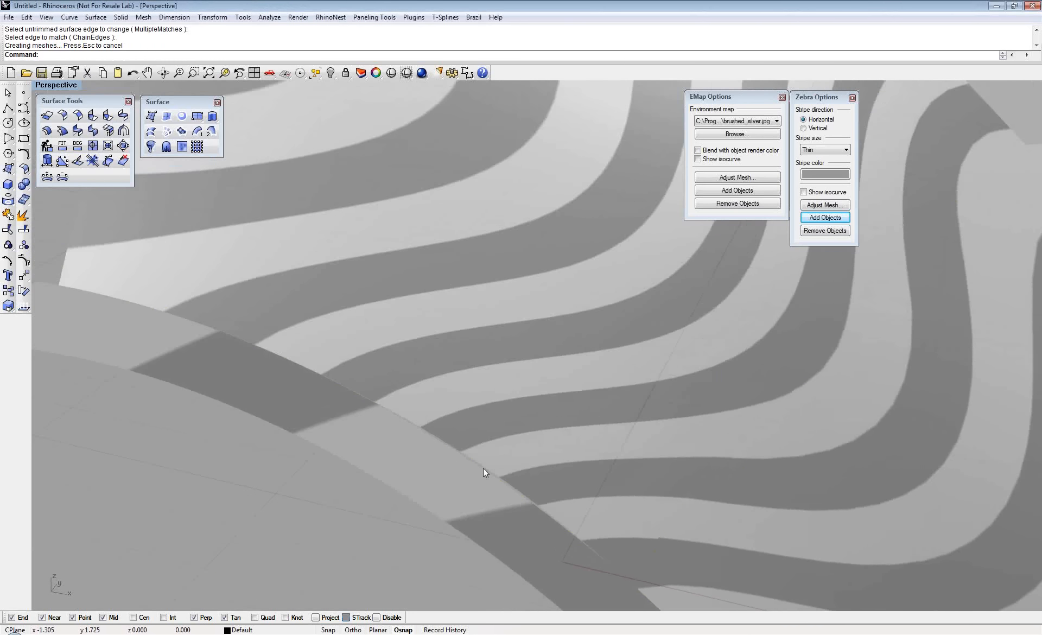
Show the isocurves and match the upper fender patch's seam with the narrow end patch, using Curvature continuity and preserved isocurve direction
{"action": "right_click_drag", "start_coordinate": [483, 468], "coordinate": [799, 200]}
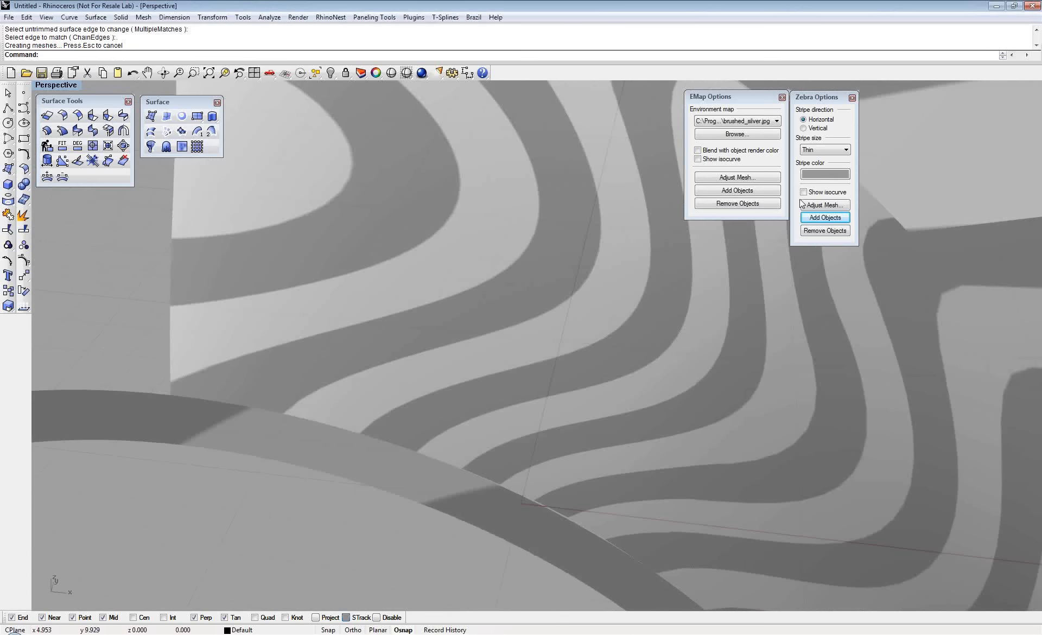
{"action": "left_click", "coordinate": [803, 192]}
{"action": "right_click", "coordinate": [291, 318]}
{"action": "left_click", "coordinate": [294, 316]}
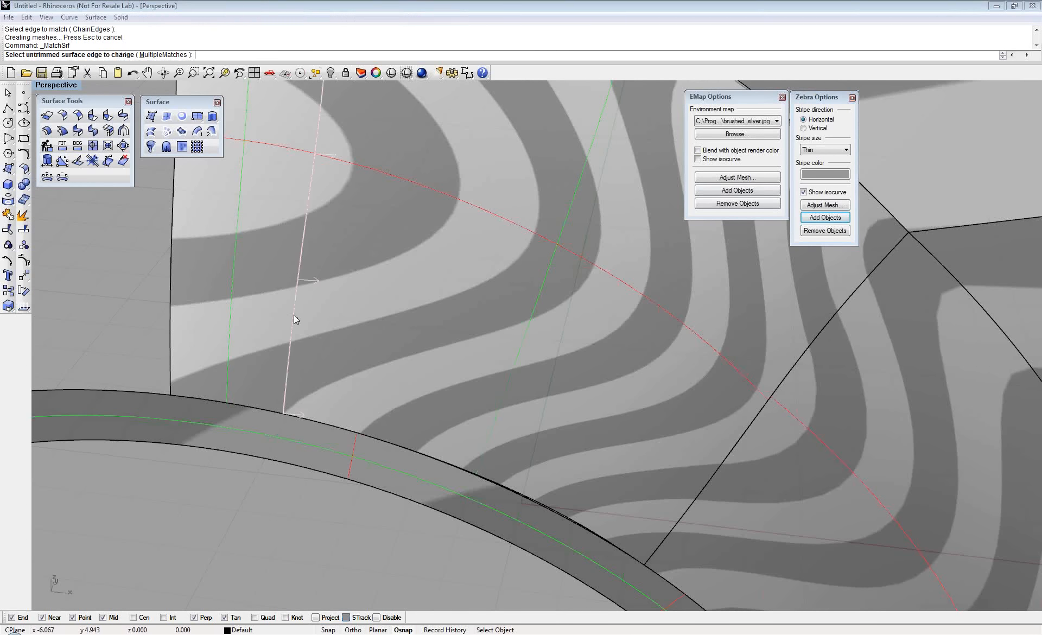
{"action": "key", "text": "Return"}
{"action": "left_click", "coordinate": [293, 315]}
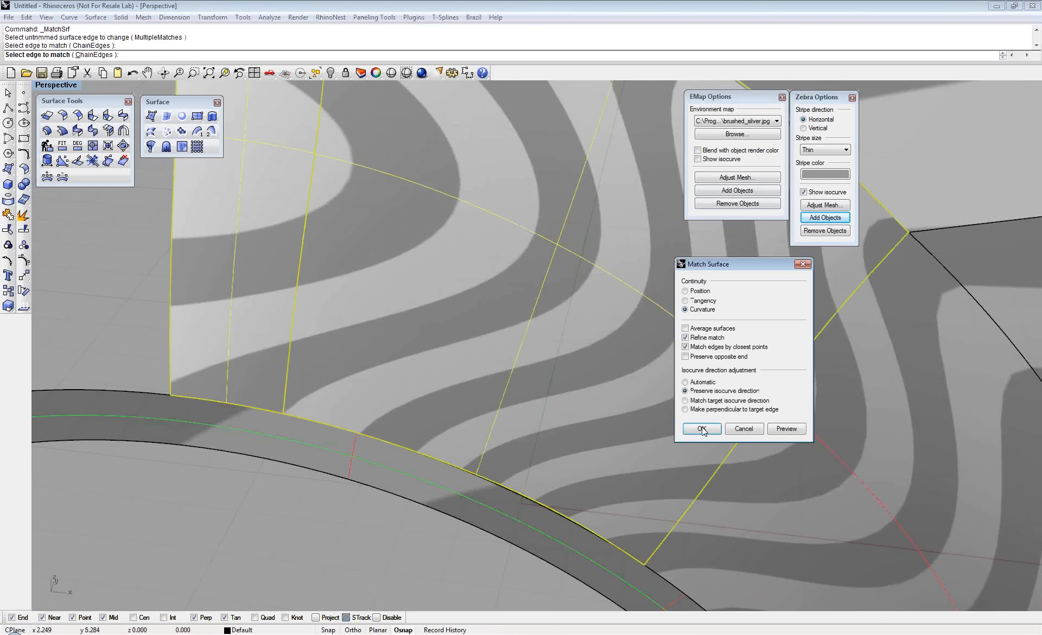
{"action": "left_click", "coordinate": [702, 429]}
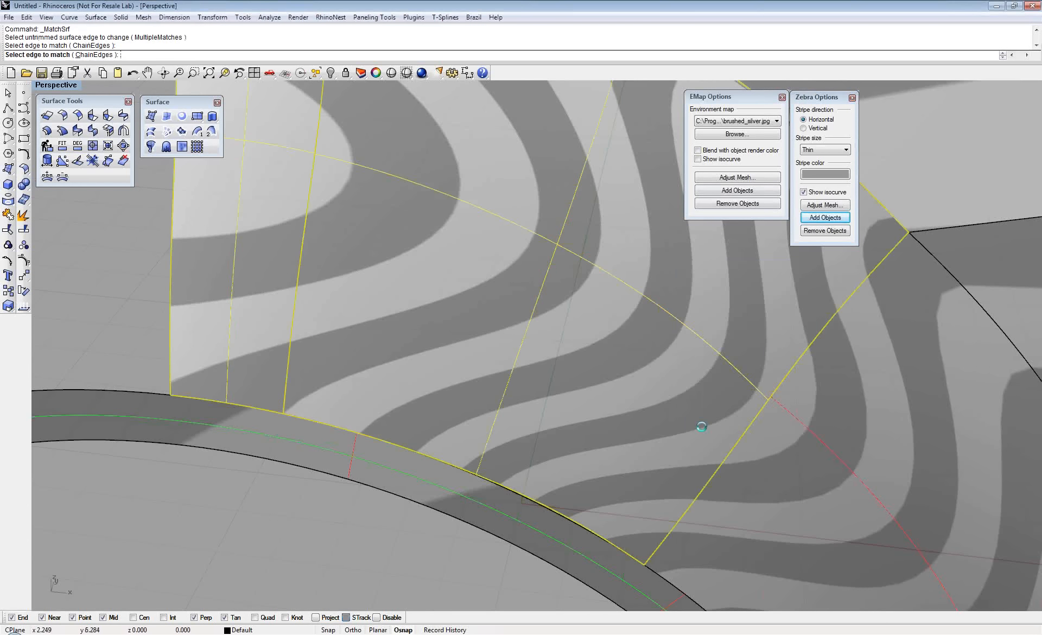
Match the upper fender patch's lower edge to the wheel arch lip with Position continuity, preserving the opposite end and the isocurve direction
{"action": "right_click", "coordinate": [574, 520]}
{"action": "left_click", "coordinate": [574, 520]}
{"action": "left_click", "coordinate": [574, 520]}
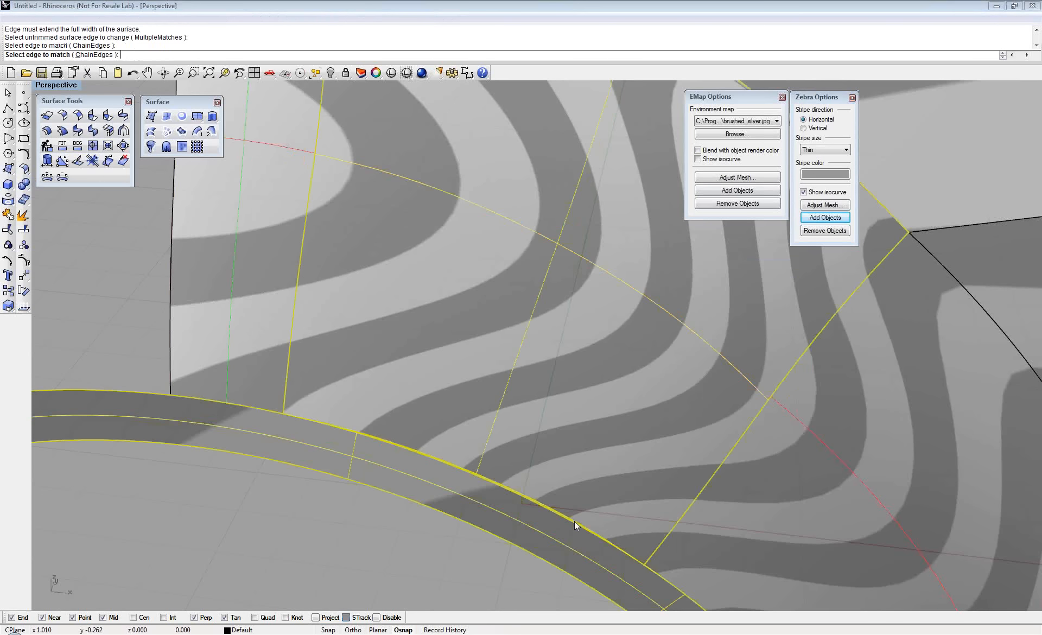
{"action": "left_click", "coordinate": [693, 293]}
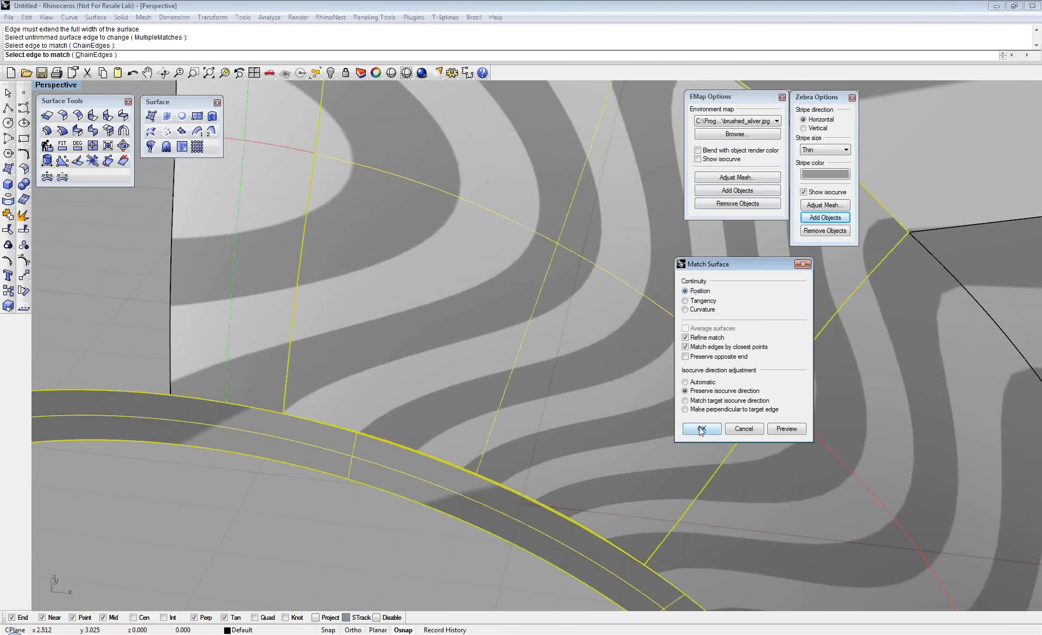
{"action": "left_click", "coordinate": [699, 357]}
{"action": "left_click", "coordinate": [701, 429]}
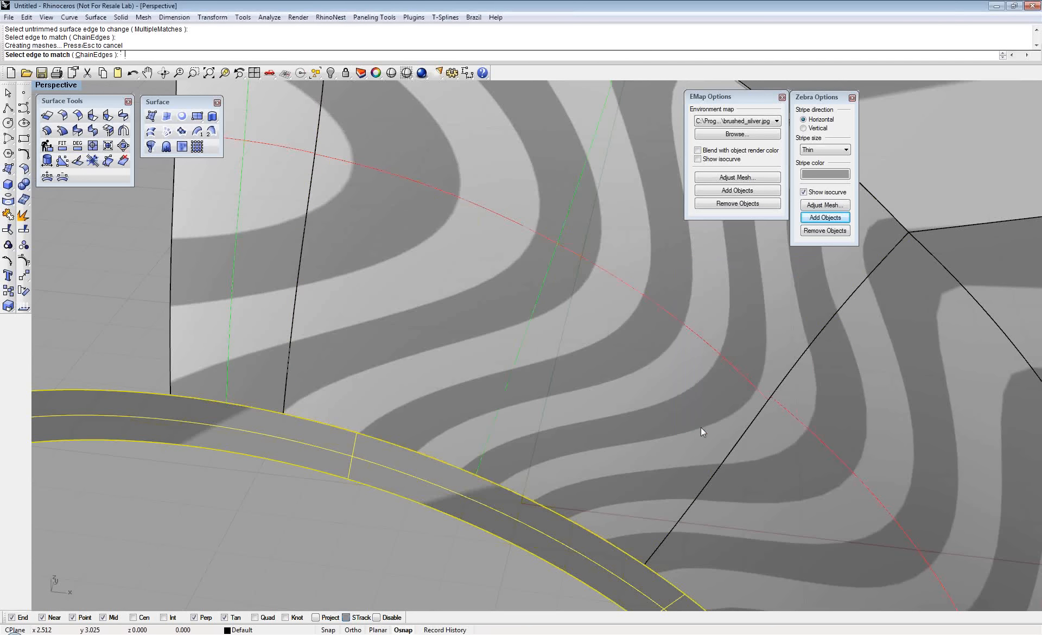
Hide the isocurves and match the seam between the upper and lower fender patches with Tangency continuity, preserving the opposite end
{"action": "left_click", "coordinate": [803, 192]}
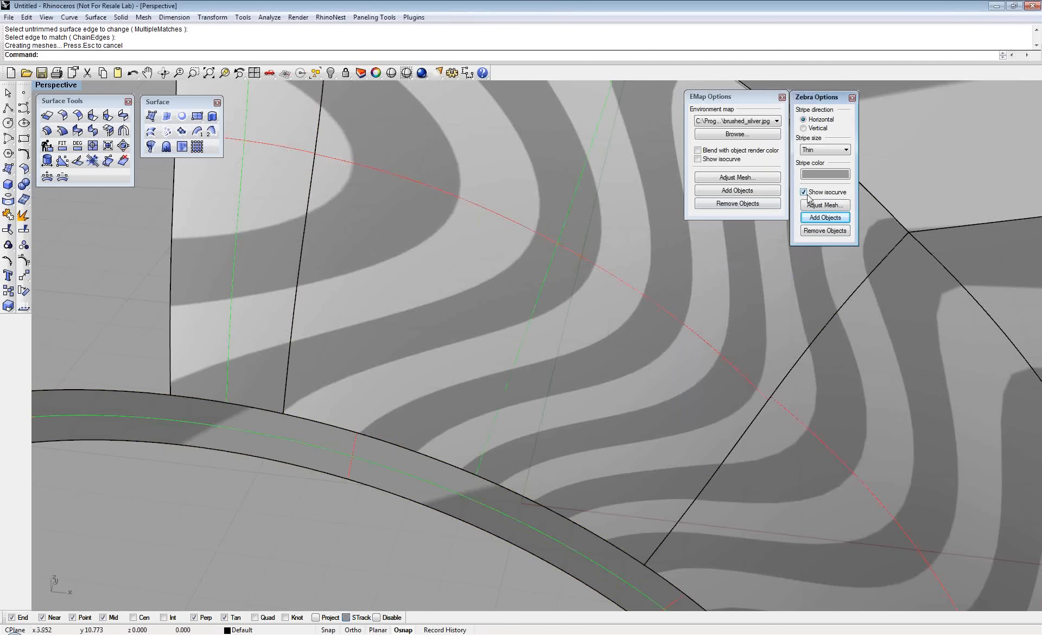
{"action": "mouse_move", "coordinate": [604, 399]}
{"action": "right_mouse_down"}
{"action": "mouse_move", "coordinate": [613, 395]}
{"action": "mouse_move", "coordinate": [602, 398]}
{"action": "right_mouse_up"}
{"action": "right_click", "coordinate": [640, 540]}
{"action": "left_click", "coordinate": [642, 541]}
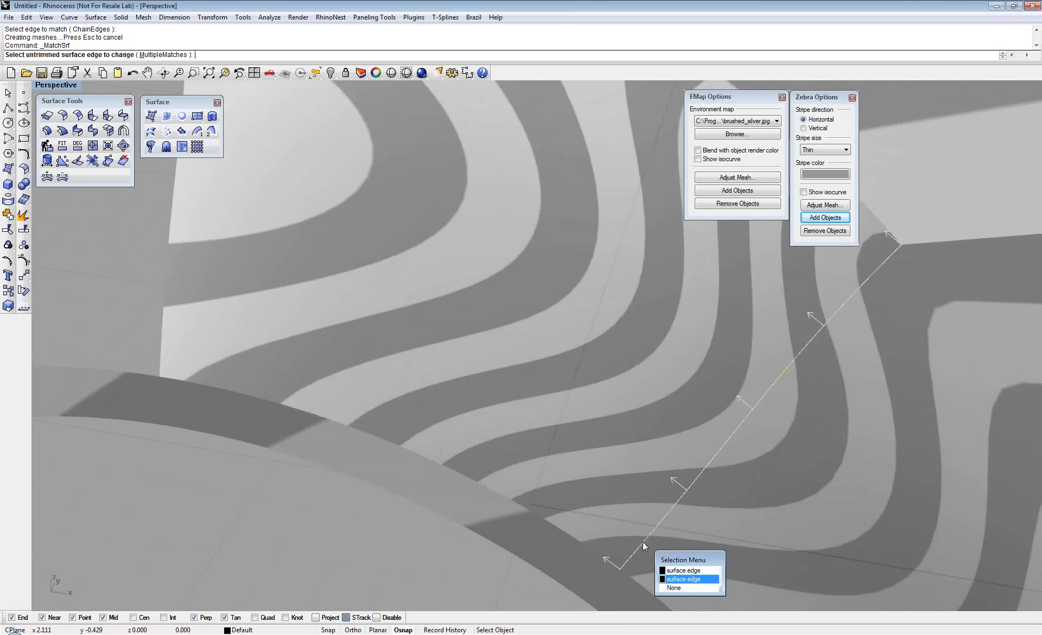
{"action": "right_click", "coordinate": [643, 541]}
{"action": "left_click", "coordinate": [642, 541]}
{"action": "left_click", "coordinate": [708, 302]}
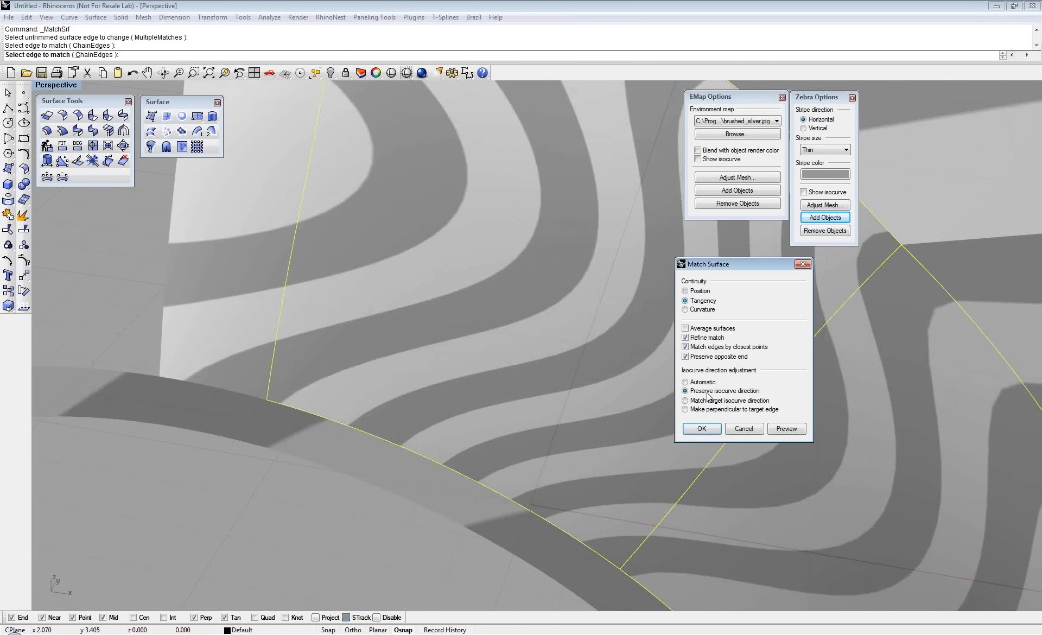
{"action": "left_click", "coordinate": [706, 428]}
Rematch the seam between the upper and lower fender patches with Curvature continuity
{"action": "right_click", "coordinate": [689, 495]}
{"action": "left_click", "coordinate": [672, 507]}
{"action": "left_click", "coordinate": [672, 508]}
{"action": "left_click", "coordinate": [672, 508]}
{"action": "left_click", "coordinate": [702, 309]}
{"action": "left_click", "coordinate": [707, 429]}
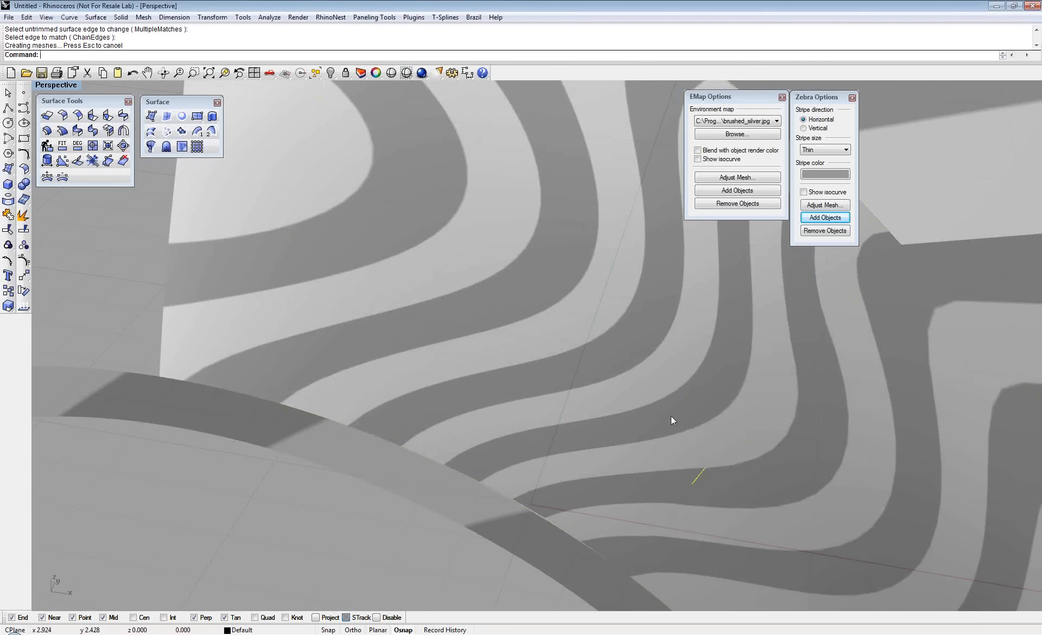
Match the upper fender patch's lower edge to the wheel arch lip again with Position continuity, preserving the opposite end
{"action": "right_click_drag", "start_coordinate": [670, 415], "coordinate": [668, 434]}
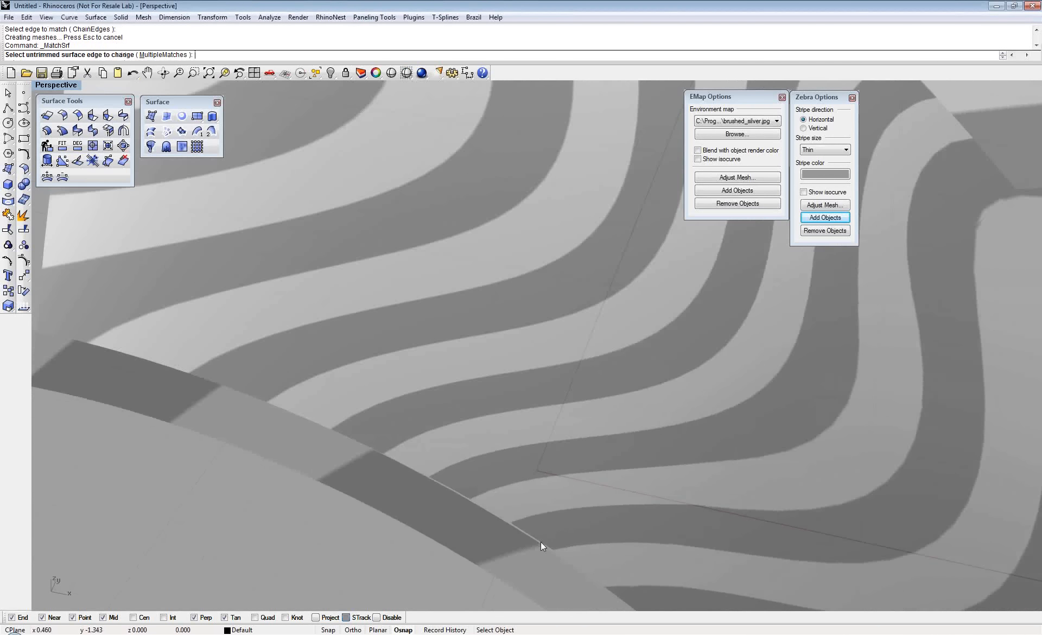
{"action": "left_click", "coordinate": [540, 542]}
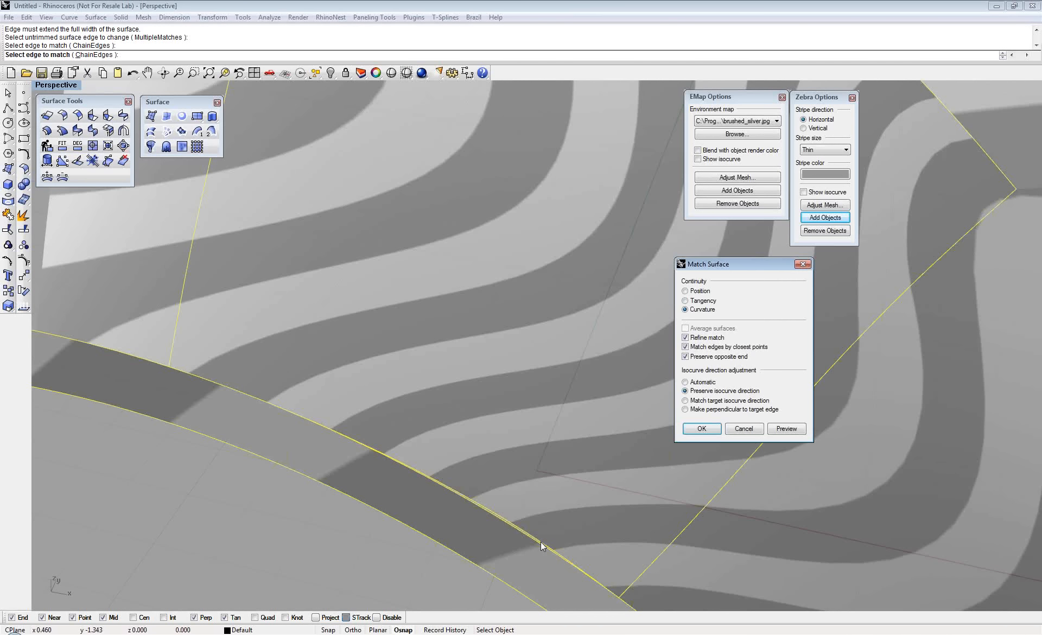
{"action": "left_click", "coordinate": [699, 291]}
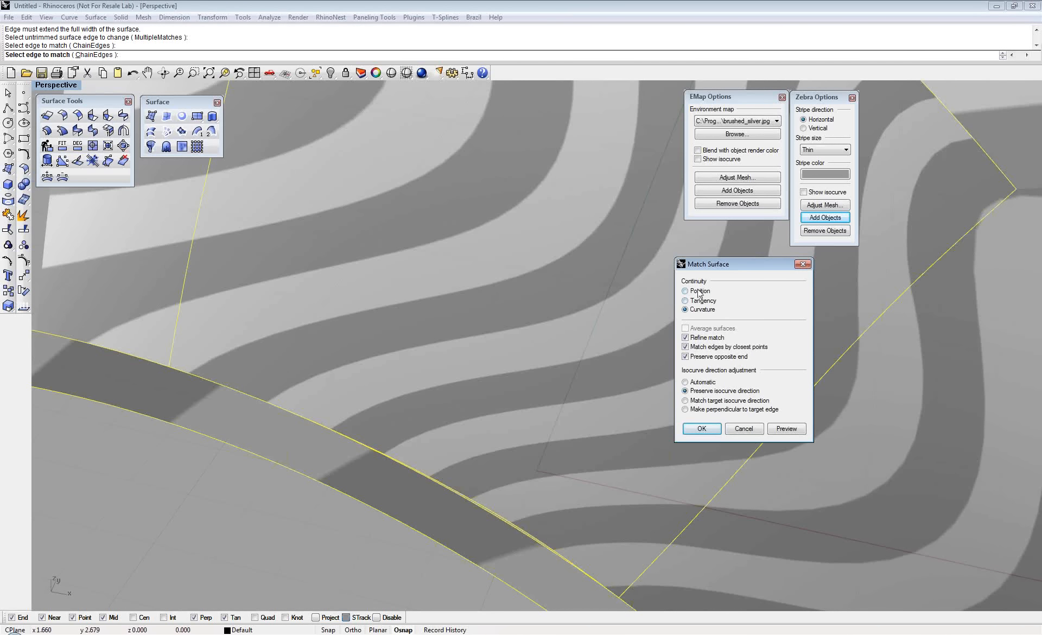
{"action": "left_click", "coordinate": [701, 429]}
Select the upper fender patch and check its degree and control point count in the object description
{"action": "right_click_drag", "start_coordinate": [697, 428], "coordinate": [494, 426]}
{"action": "left_click", "coordinate": [501, 420]}
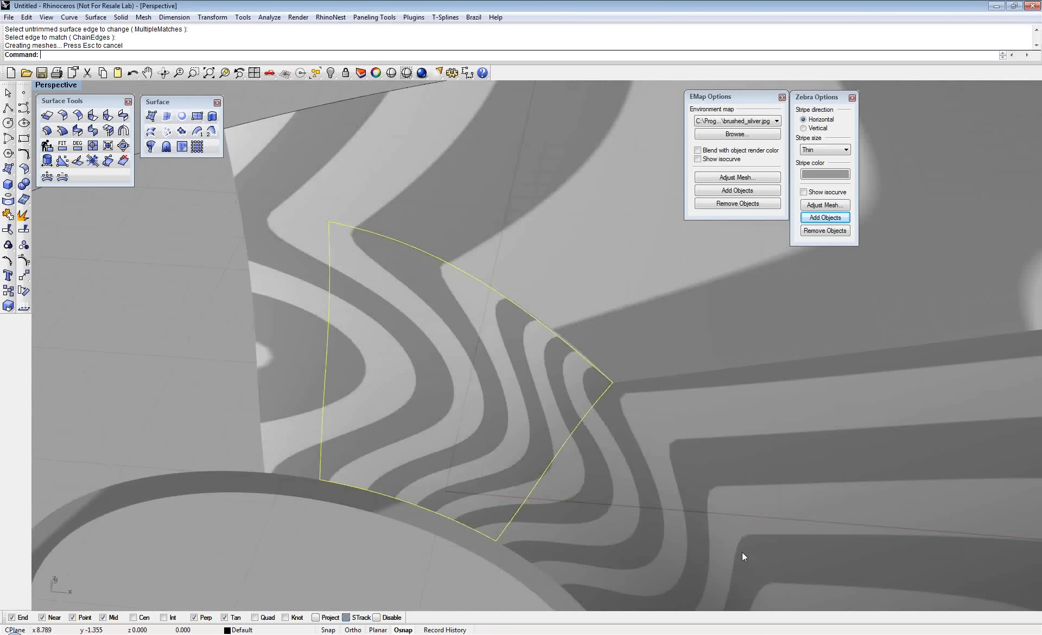
{"action": "right_click_drag", "start_coordinate": [752, 496], "coordinate": [750, 493]}
{"action": "type", "text": "What"}
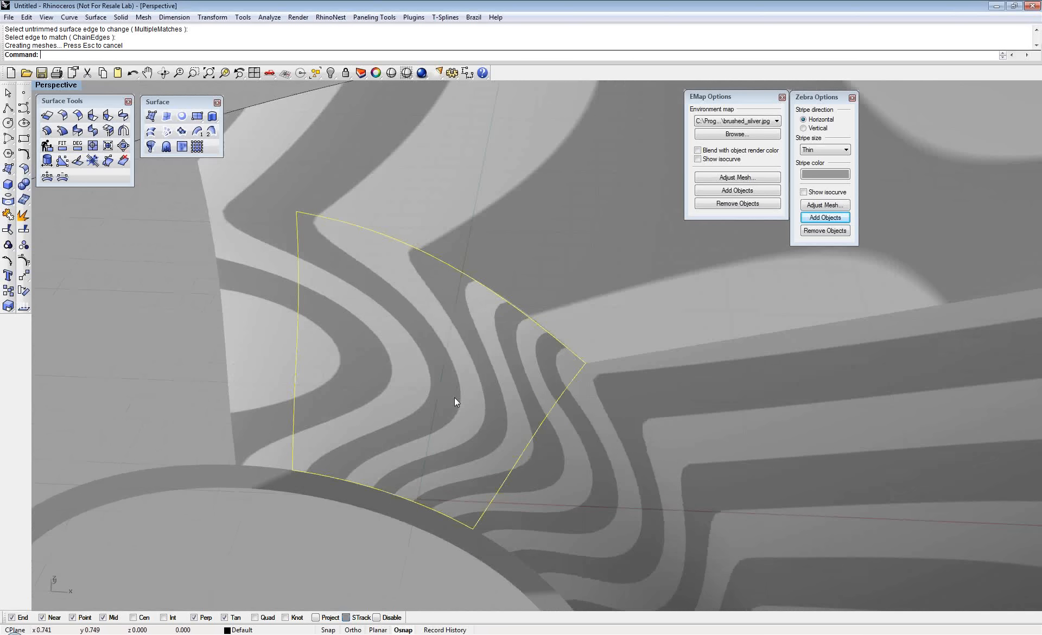
{"action": "key", "text": "Return"}
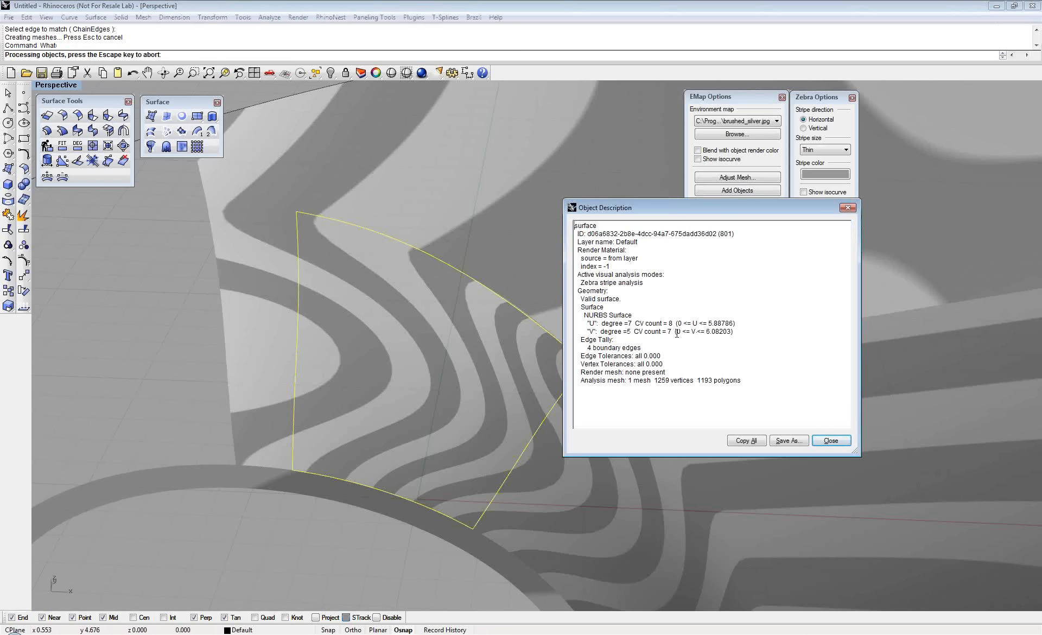
{"action": "left_click", "coordinate": [829, 441]}
Display the upper fender patch's control points to examine their layout, and hide them again
{"action": "key", "text": "F10"}
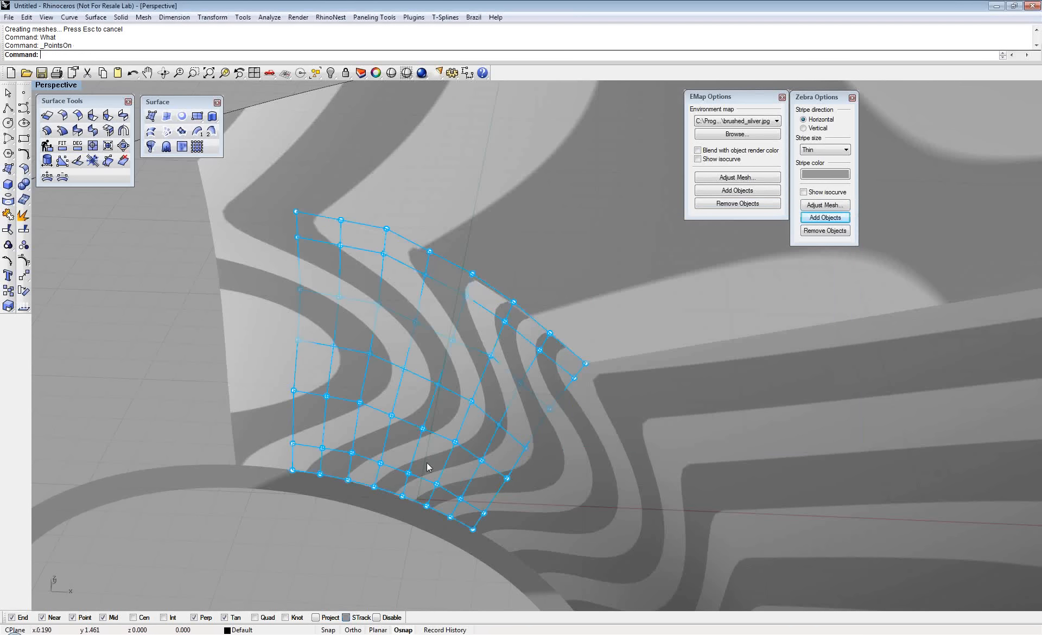
{"action": "right_click_drag", "start_coordinate": [429, 467], "coordinate": [387, 456]}
{"action": "key", "text": "F11"}
Show the isocurves on the zebra-analysed surfaces and highlight the upper fender patch to check its outline
{"action": "left_click", "coordinate": [423, 398]}
{"action": "left_click", "coordinate": [822, 193]}
{"action": "key", "text": "Escape"}
{"action": "left_click", "coordinate": [432, 411]}
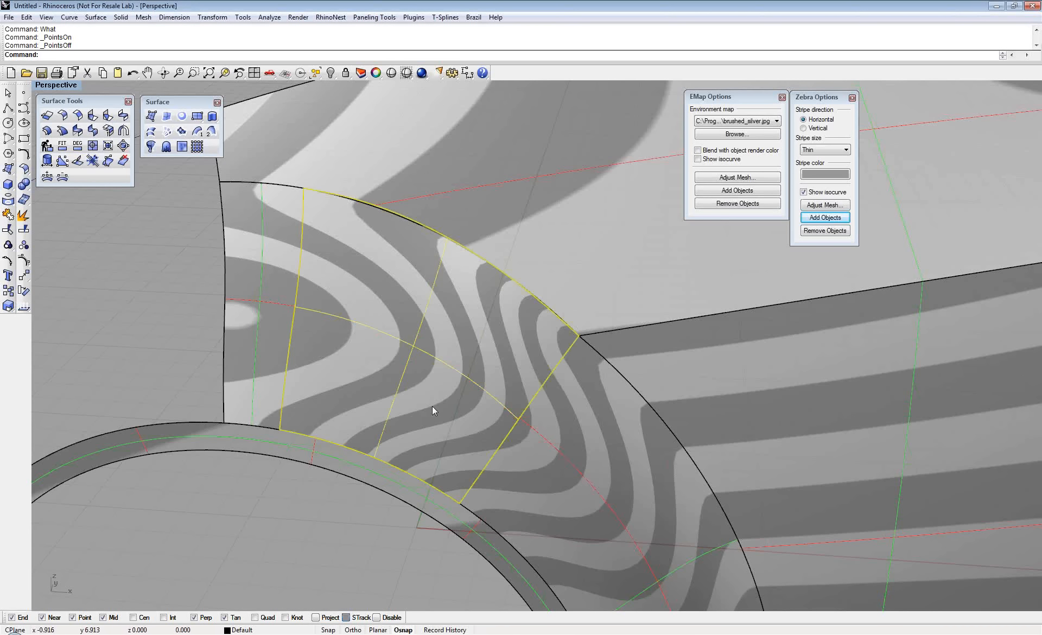
{"action": "key", "text": "Escape"}
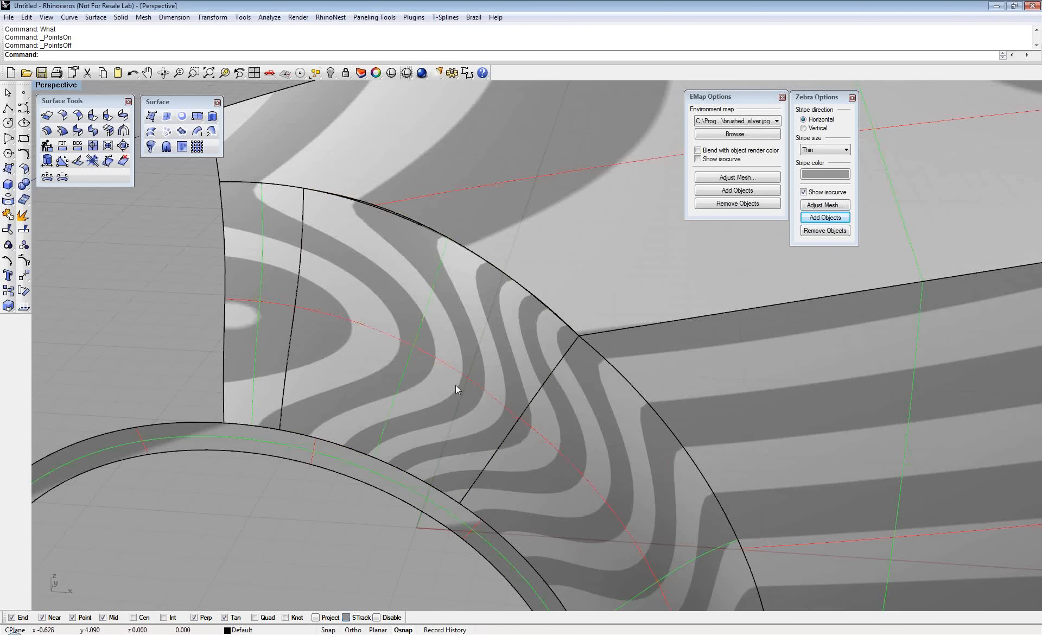
Examine the fit between the upper fender patch's outer edge and the adjoining body surface from several angles
{"action": "right_click_drag", "start_coordinate": [454, 385], "coordinate": [395, 387]}
{"action": "scroll", "coordinate": [569, 351], "scroll_direction": "up", "scroll_amount": 2}
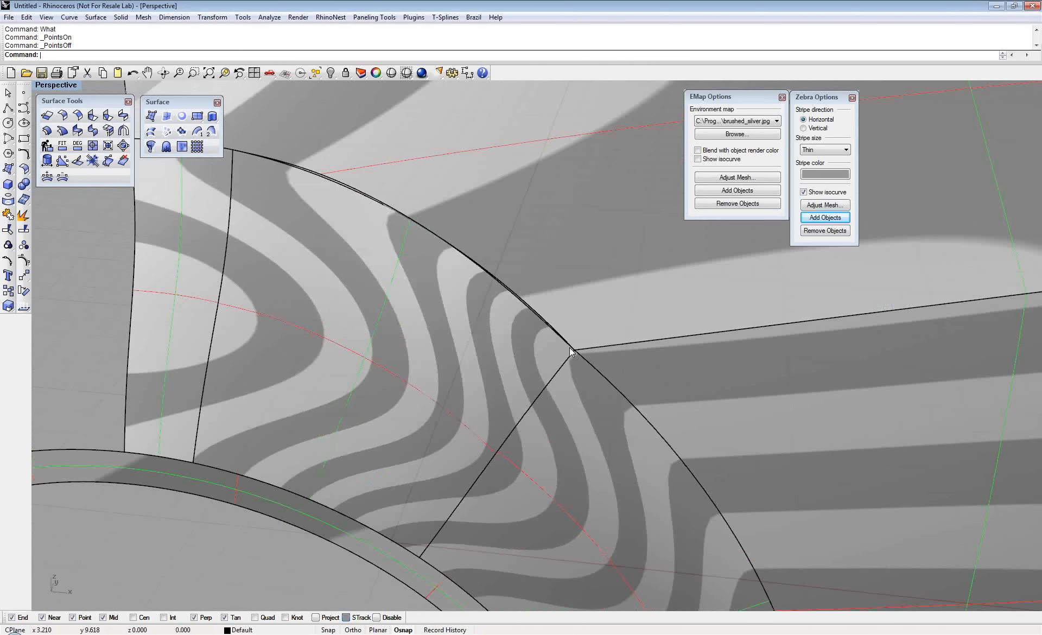
{"action": "right_click_drag", "start_coordinate": [569, 351], "coordinate": [537, 353]}
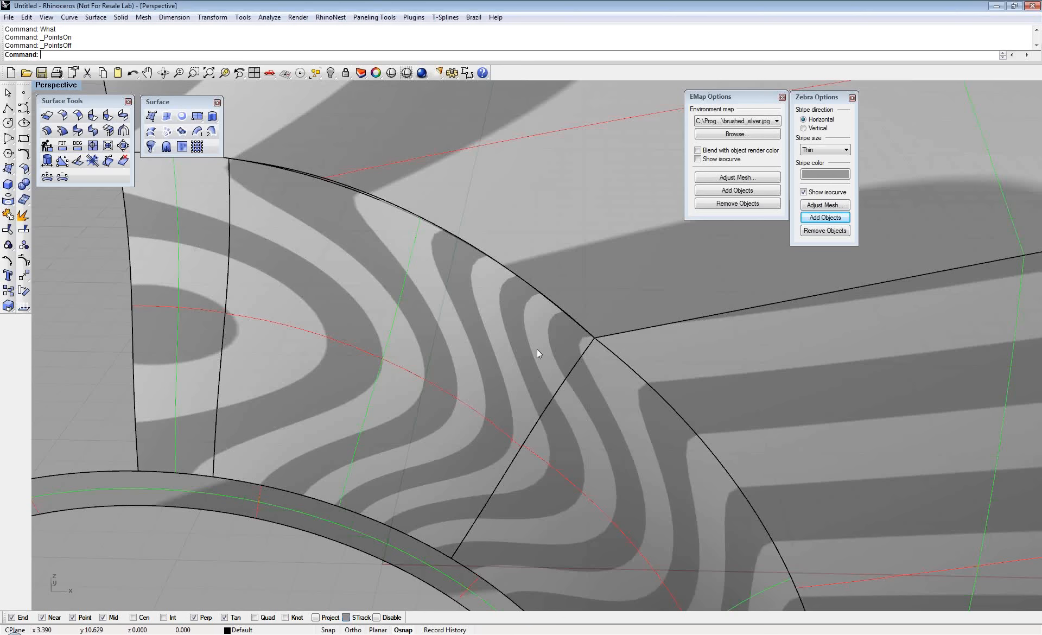
{"action": "scroll", "coordinate": [536, 350], "scroll_direction": "down", "scroll_amount": 1}
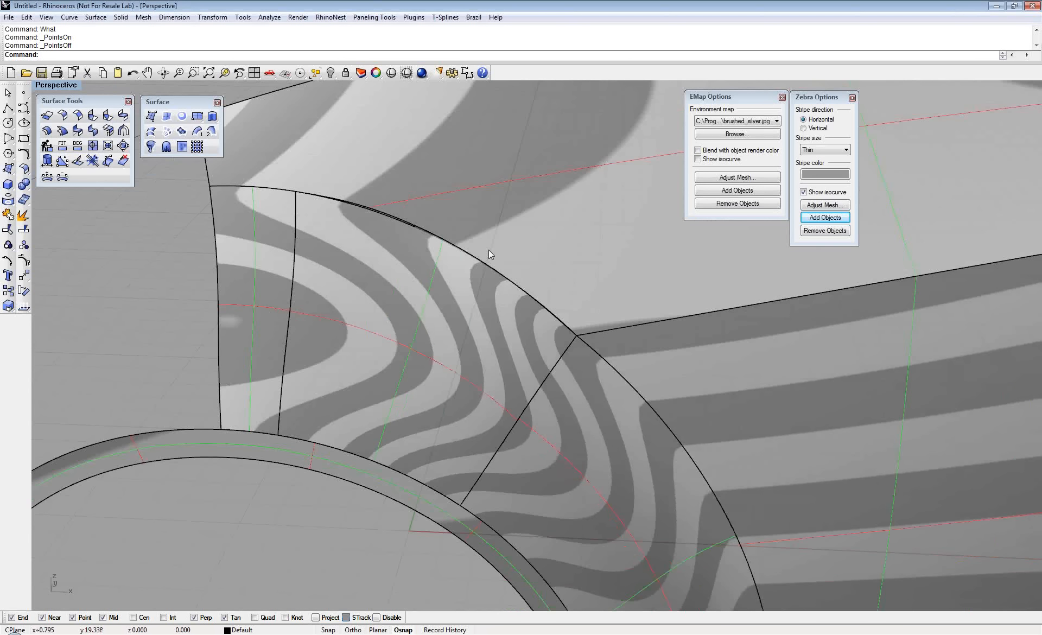
{"action": "right_click_drag", "start_coordinate": [489, 249], "coordinate": [530, 360]}
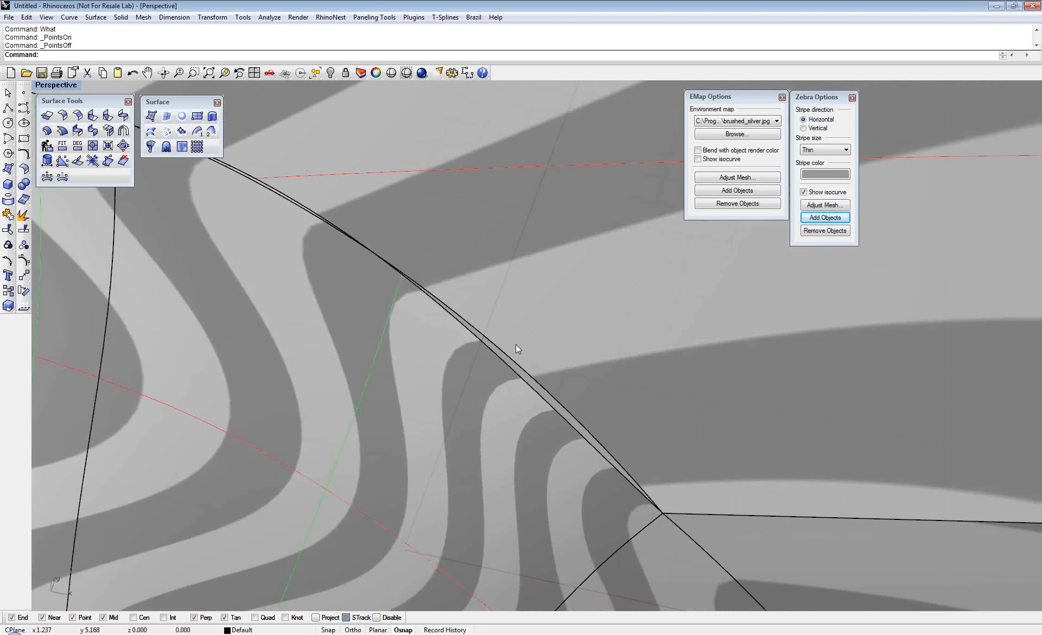
{"action": "right_click_drag", "start_coordinate": [454, 382], "coordinate": [446, 358]}
{"action": "scroll", "coordinate": [438, 361], "scroll_direction": "up", "scroll_amount": 2}
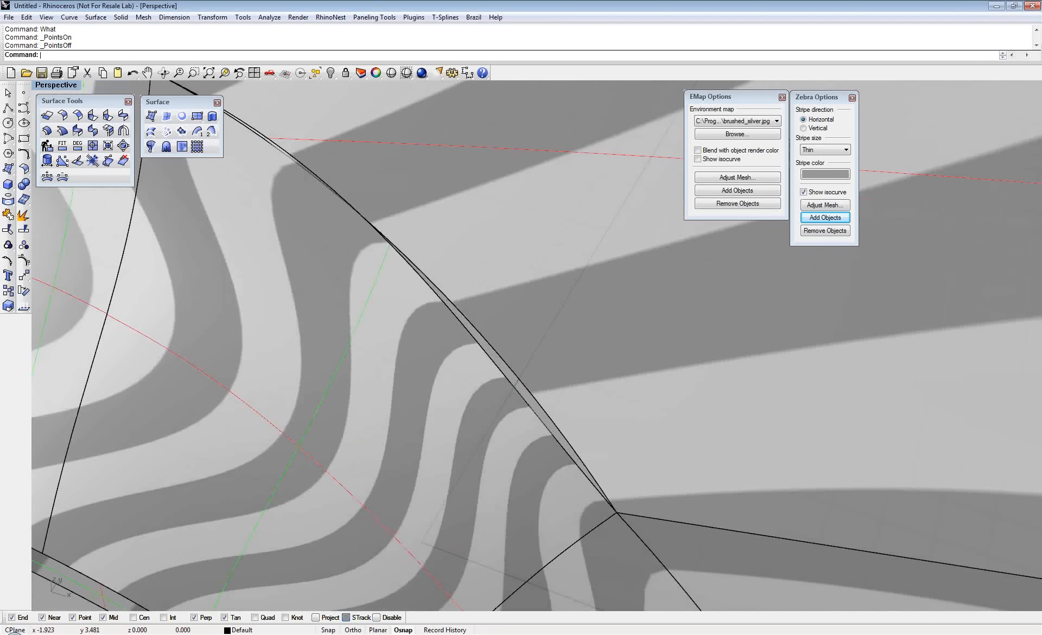
{"action": "scroll", "coordinate": [451, 369], "scroll_direction": "down", "scroll_amount": 2}
Extend the body side's crease curve with a Line-type extension across the upper fender patch and into the narrow end patch
{"action": "type", "text": "extend"}
{"action": "key", "text": "Return"}
{"action": "key", "text": "Return"}
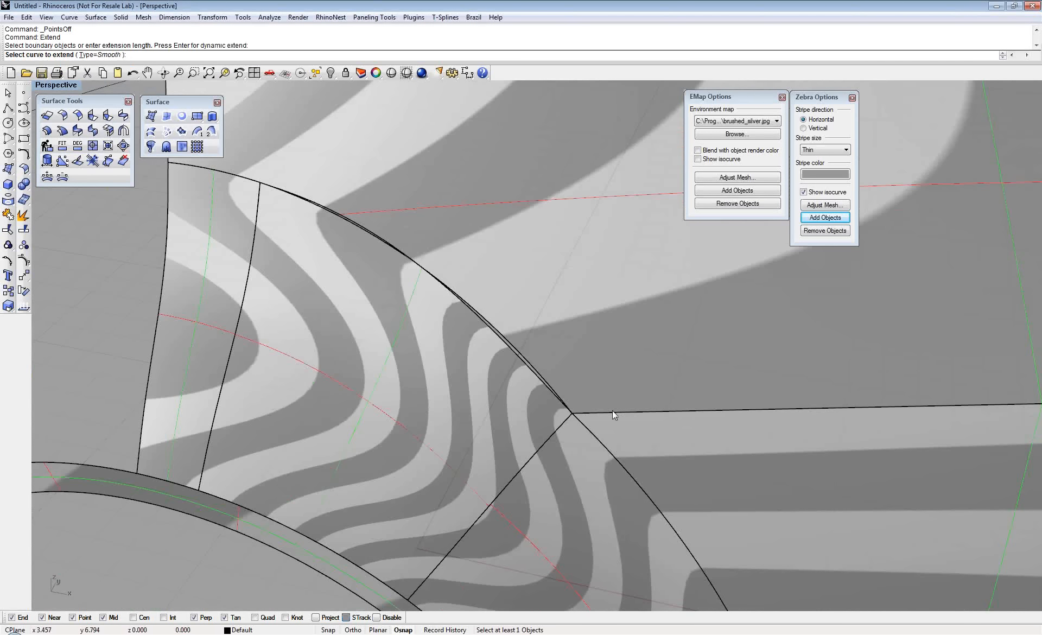
{"action": "right_click_drag", "start_coordinate": [558, 420], "coordinate": [565, 411]}
{"action": "left_click", "coordinate": [87, 55]}
{"action": "left_click", "coordinate": [87, 55]}
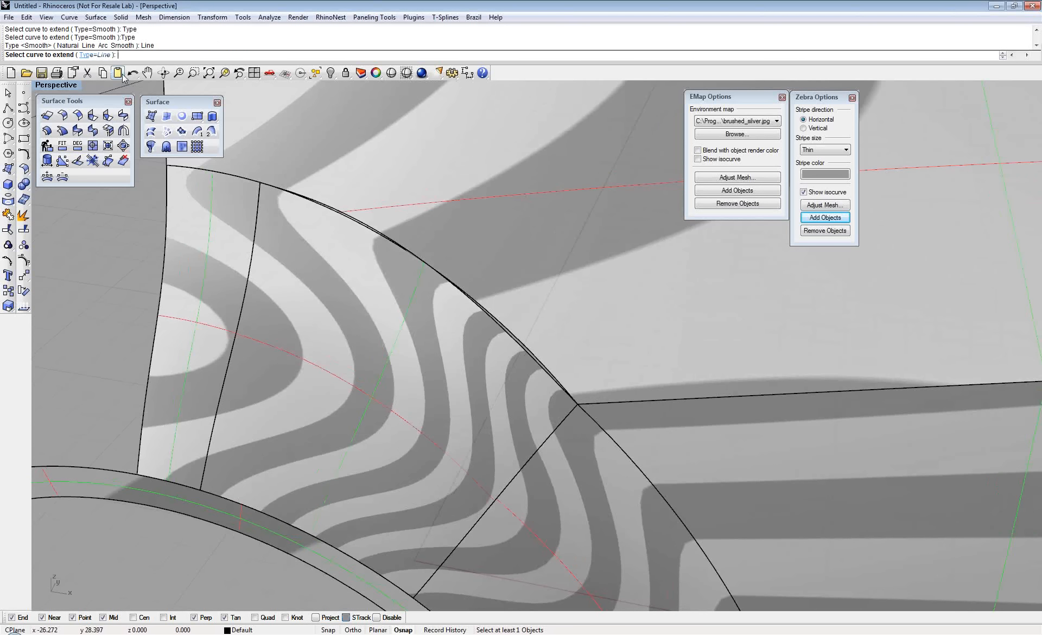
{"action": "left_click", "coordinate": [631, 402]}
{"action": "right_click", "coordinate": [631, 401]}
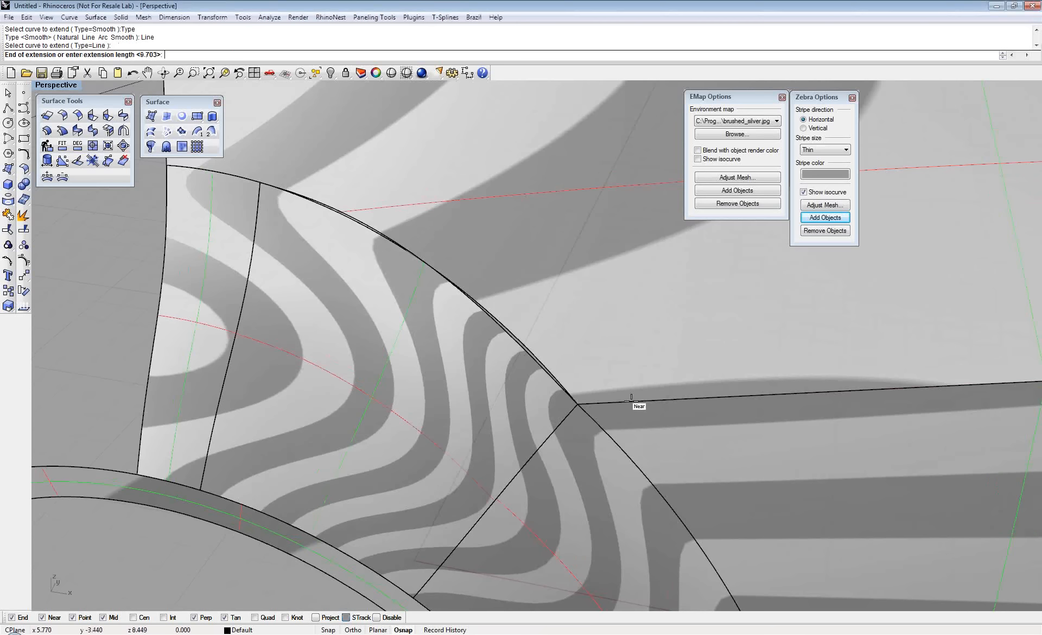
{"action": "left_click", "coordinate": [163, 417]}
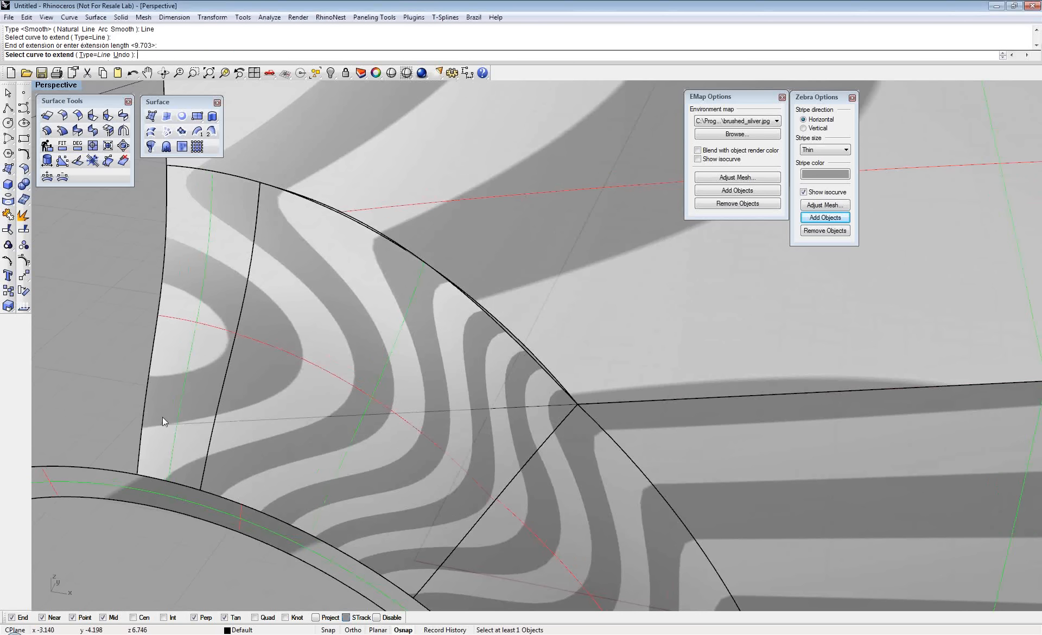
{"action": "right_click", "coordinate": [162, 417]}
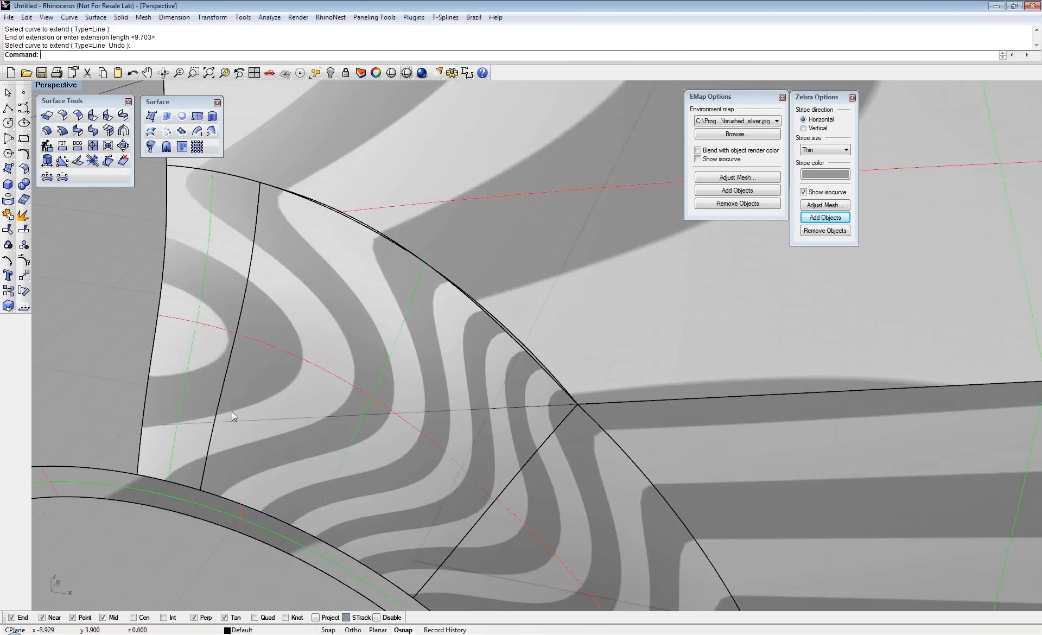
Select the extended crease curve together with the upper fender patch and pull the curve onto the patch
{"action": "left_click", "coordinate": [326, 418]}
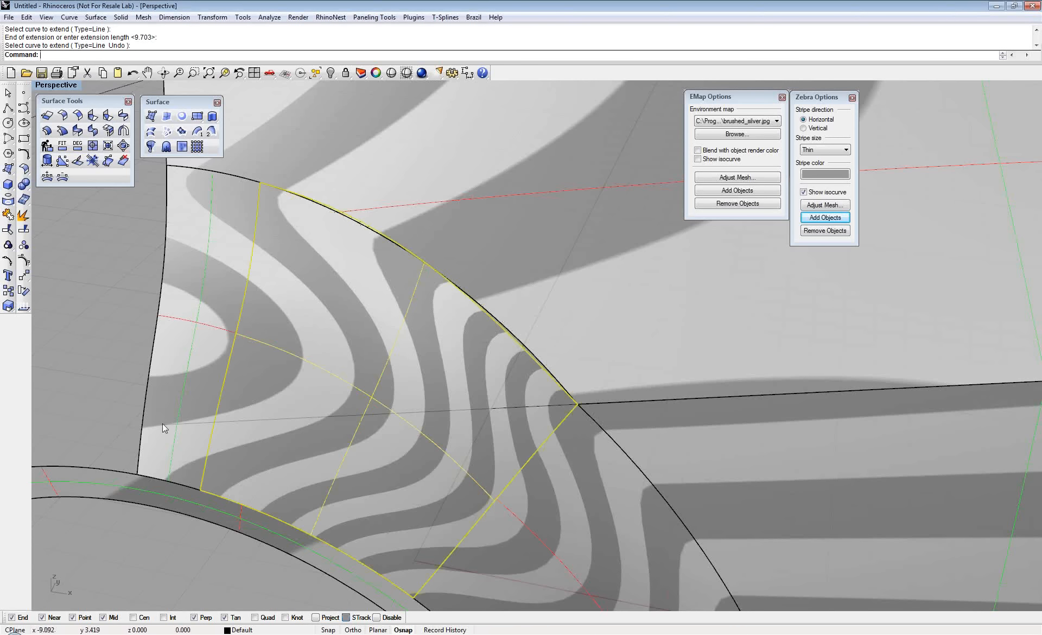
{"action": "right_click_drag", "start_coordinate": [162, 423], "coordinate": [172, 424]}
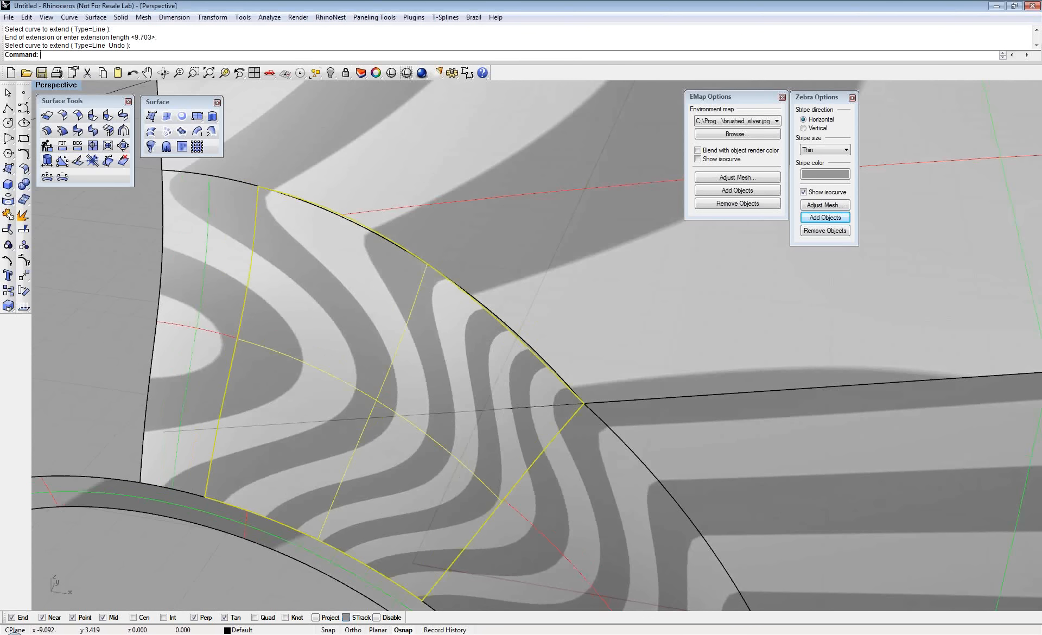
{"action": "right_click_drag", "start_coordinate": [206, 531], "coordinate": [318, 523]}
{"action": "left_click", "coordinate": [318, 525]}
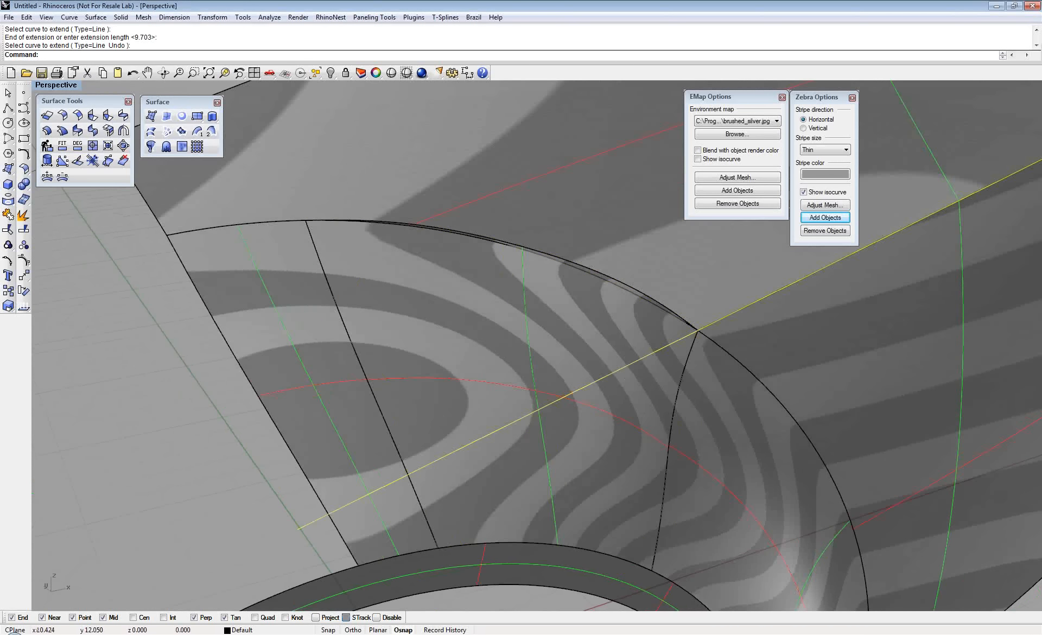
{"action": "left_click", "coordinate": [462, 368], "text": "shift"}
{"action": "type", "text": "Pull"}
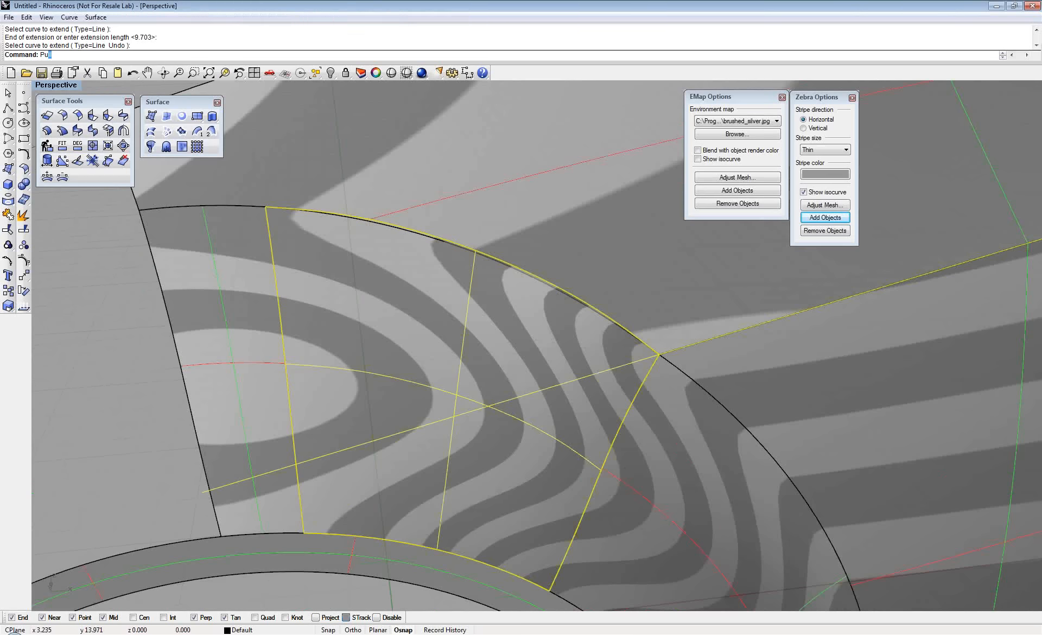
{"action": "key", "text": "Return"}
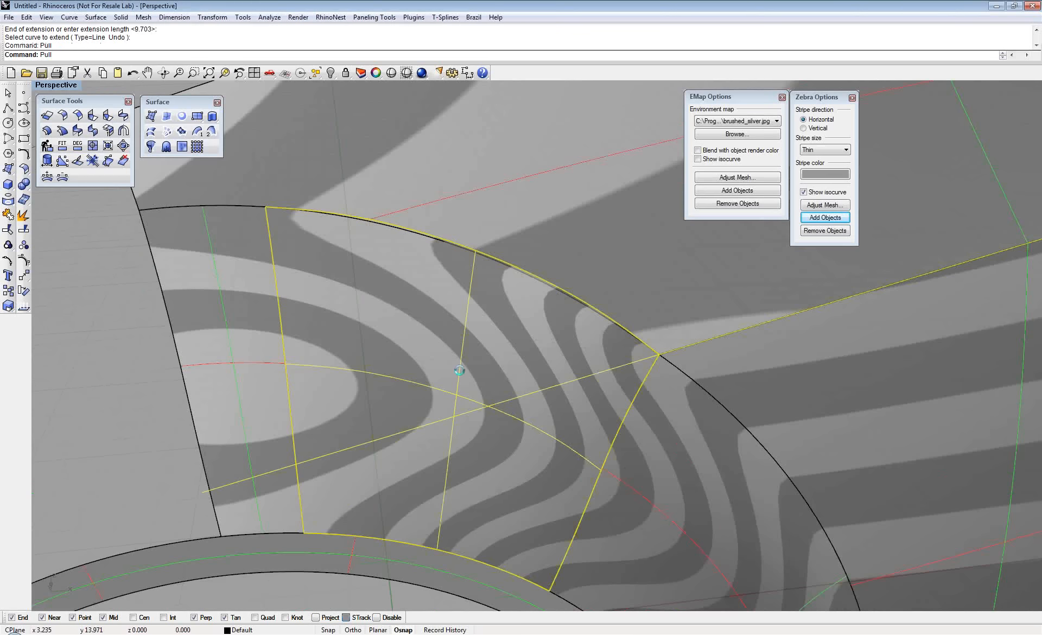
Trim away the upper fender patch above the pulled crease curve and delete the cutting curve
{"action": "right_click_drag", "start_coordinate": [528, 377], "coordinate": [494, 375]}
{"action": "left_click", "coordinate": [8, 230]}
{"action": "left_click", "coordinate": [499, 325]}
{"action": "right_click", "coordinate": [510, 337]}
{"action": "key", "text": "Return"}
{"action": "key", "text": "Delete"}
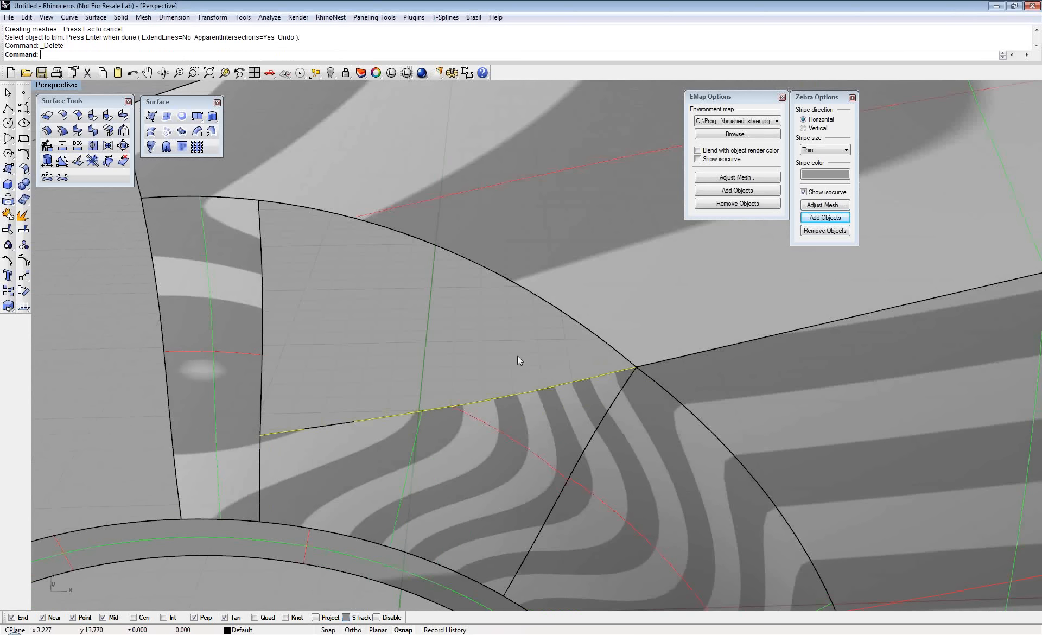
Extract a U isocurve through the narrow end patch's upper corner and a V isocurve through the crease corner from the upper body surface
{"action": "right_click_drag", "start_coordinate": [521, 358], "coordinate": [458, 352]}
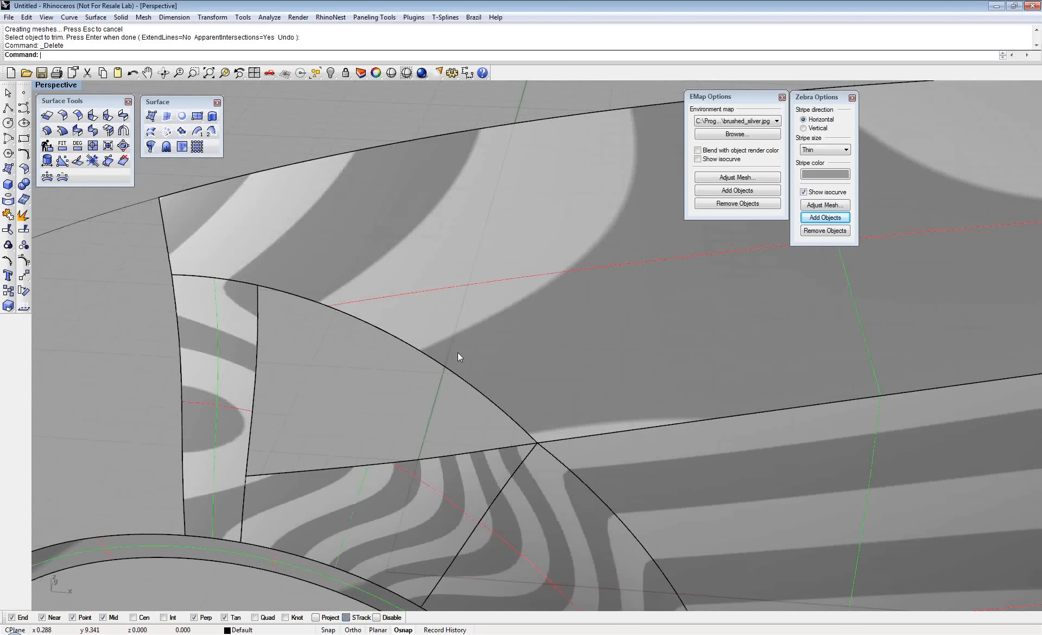
{"action": "left_click", "coordinate": [478, 345]}
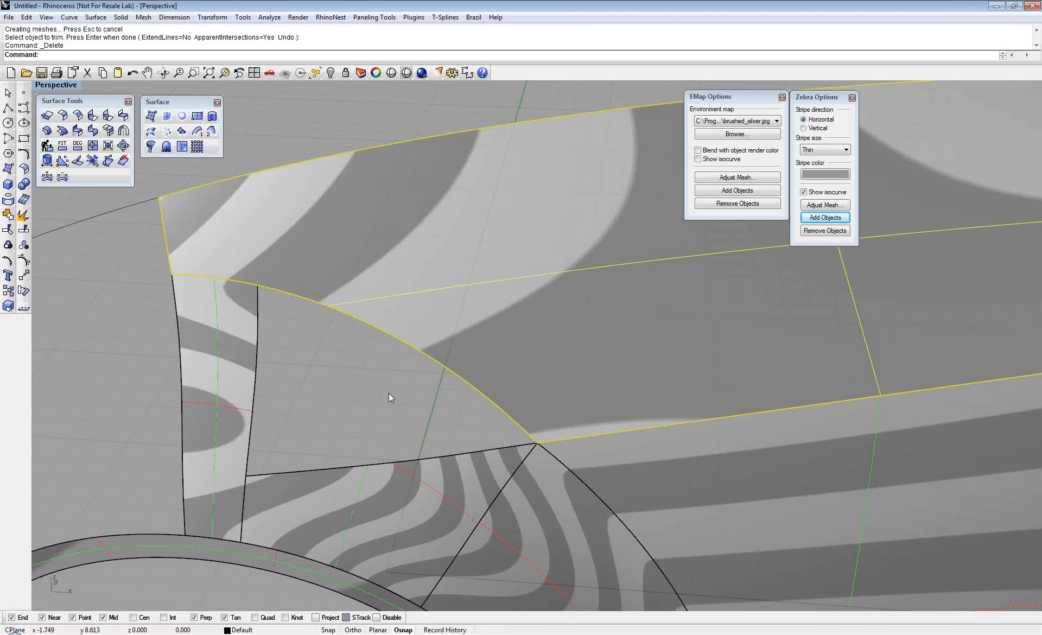
{"action": "type", "text": "ExtractIsocurve"}
{"action": "key", "text": "Return"}
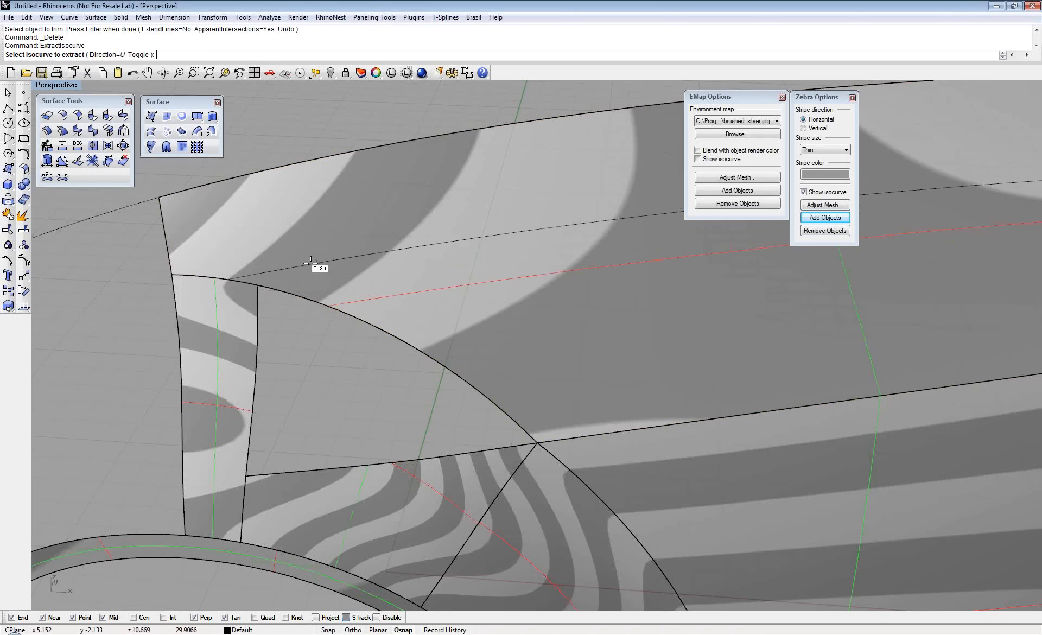
{"action": "left_click", "coordinate": [267, 284]}
{"action": "type", "text": "t"}
{"action": "key", "text": "Return"}
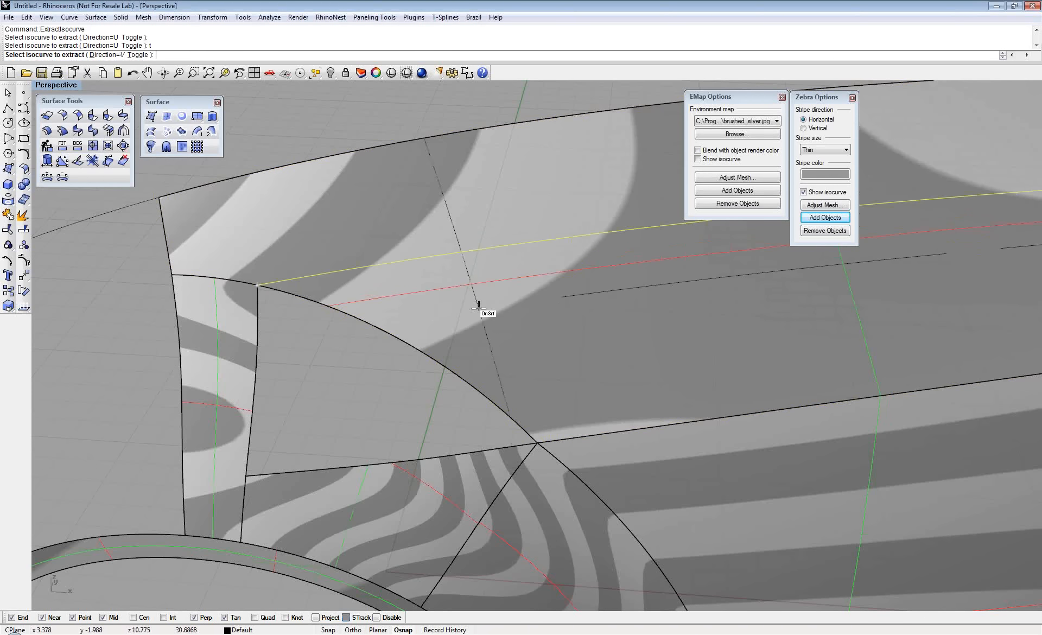
{"action": "left_click", "coordinate": [541, 441]}
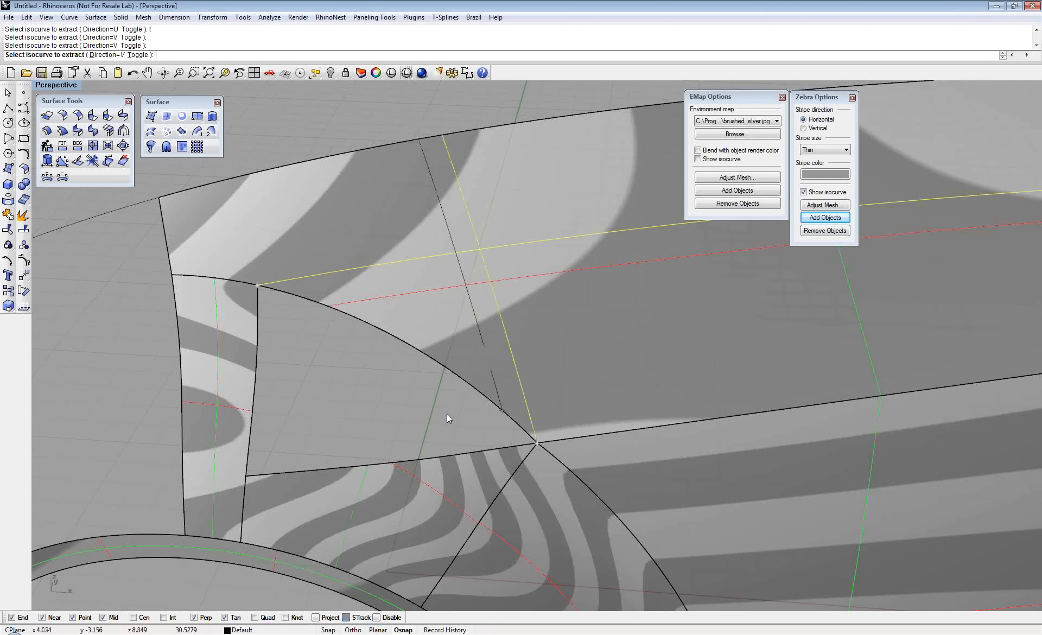
{"action": "key", "text": "Return"}
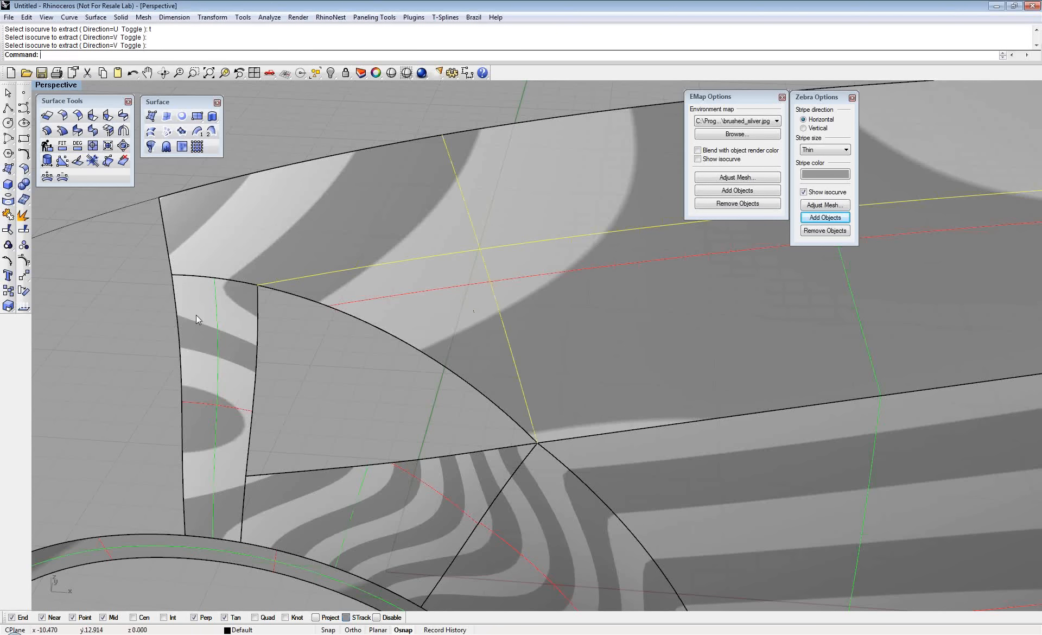
Trim the body surface's corner piece enclosed by the two extracted isocurves and delete the isocurves
{"action": "left_click", "coordinate": [7, 230]}
{"action": "left_click", "coordinate": [399, 298]}
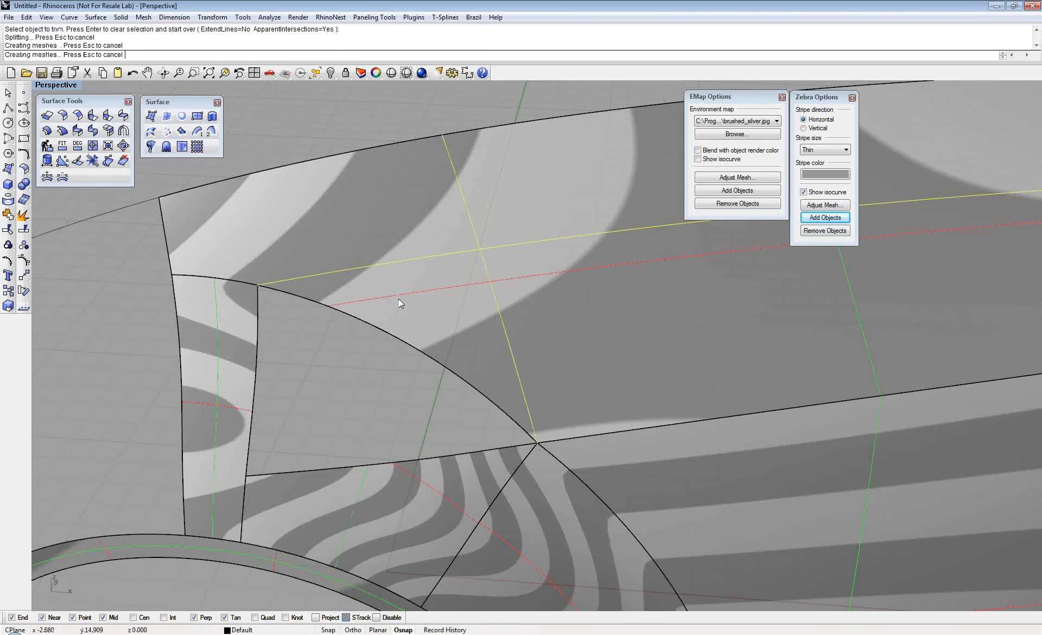
{"action": "key", "text": "Return"}
{"action": "key", "text": "Delete"}
{"action": "right_click_drag", "start_coordinate": [399, 340], "coordinate": [402, 314]}
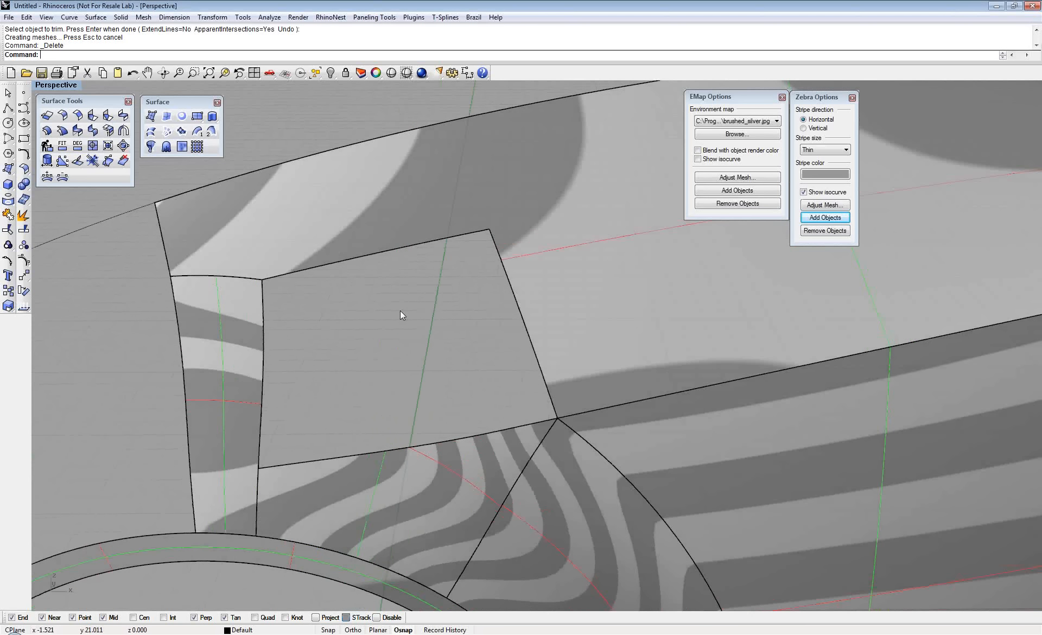
{"action": "scroll", "coordinate": [399, 310], "scroll_direction": "up", "scroll_amount": 3}
{"action": "left_click", "coordinate": [167, 116]}
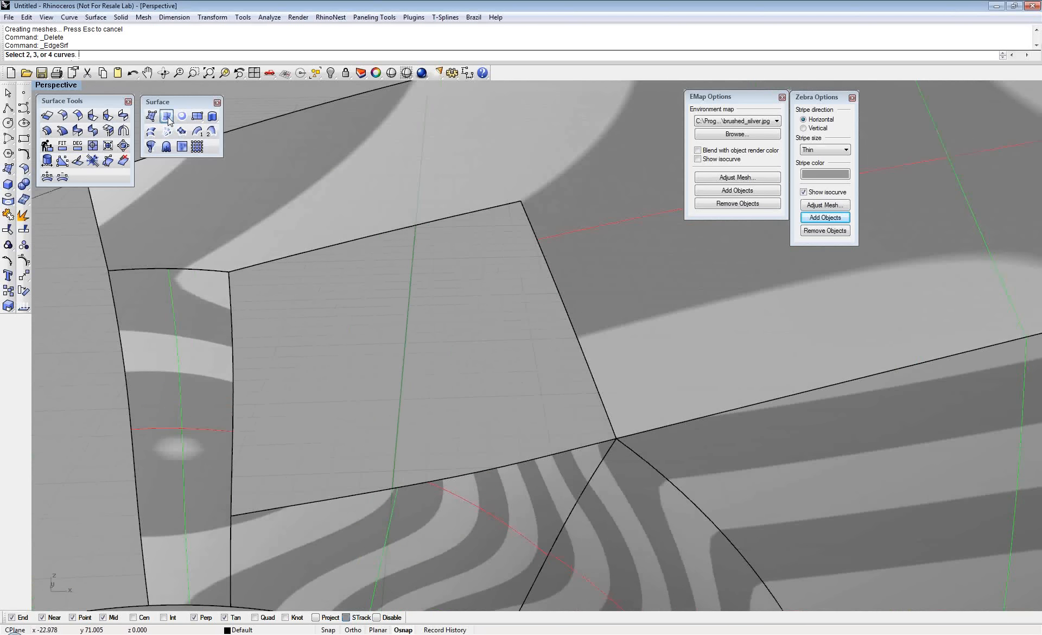
{"action": "left_click", "coordinate": [280, 260]}
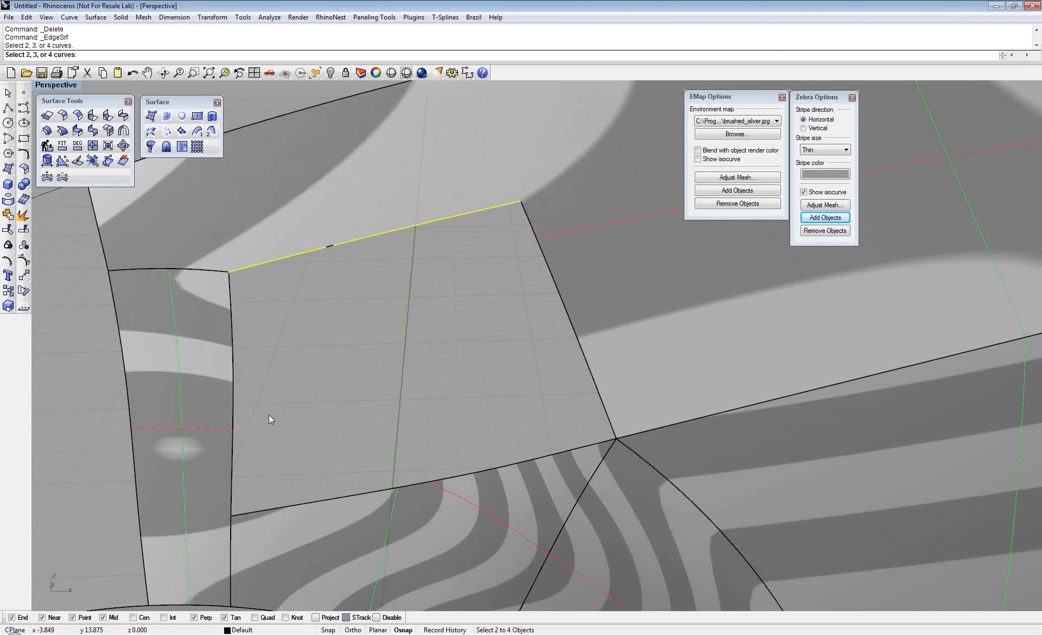
{"action": "left_click", "coordinate": [234, 327]}
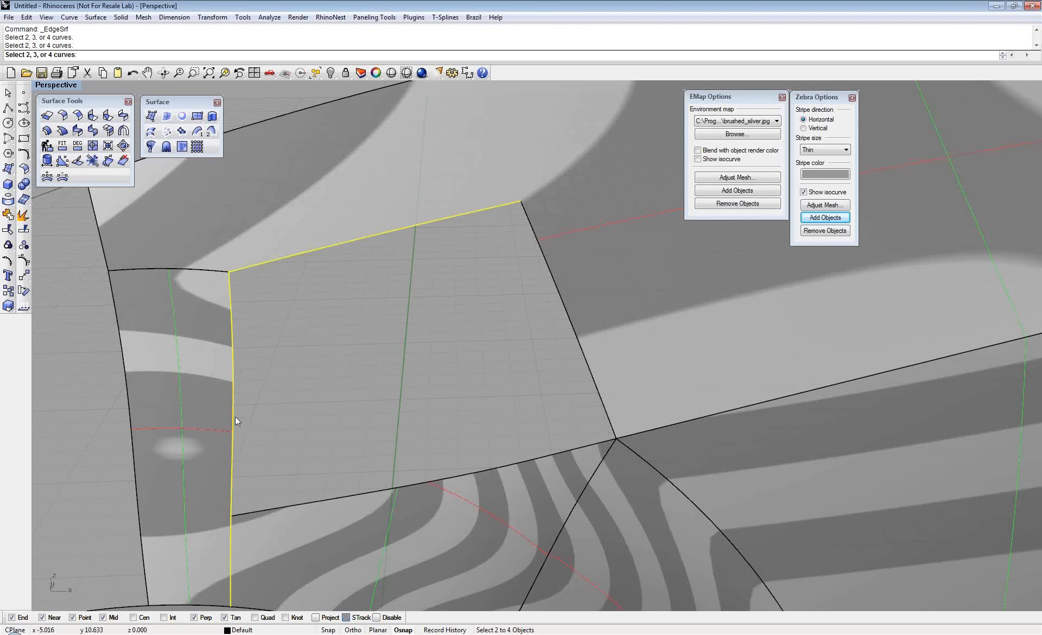
{"action": "key", "text": "Return"}
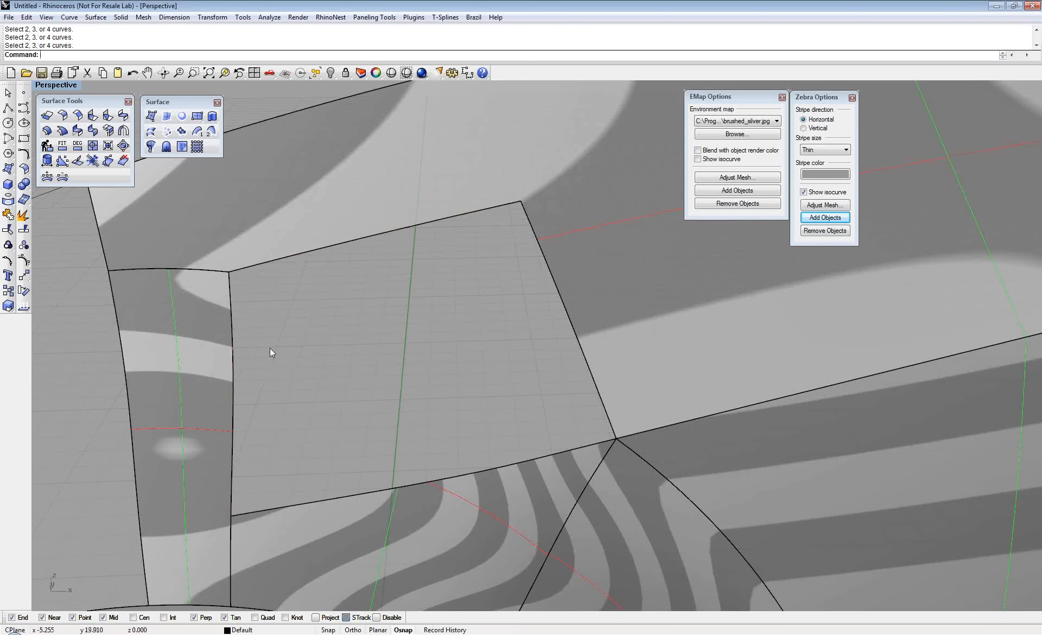
Split the narrow end patch's long edge where it meets the trimmed crease edge
{"action": "type", "text": "SplitEdge"}
{"action": "key", "text": "Return"}
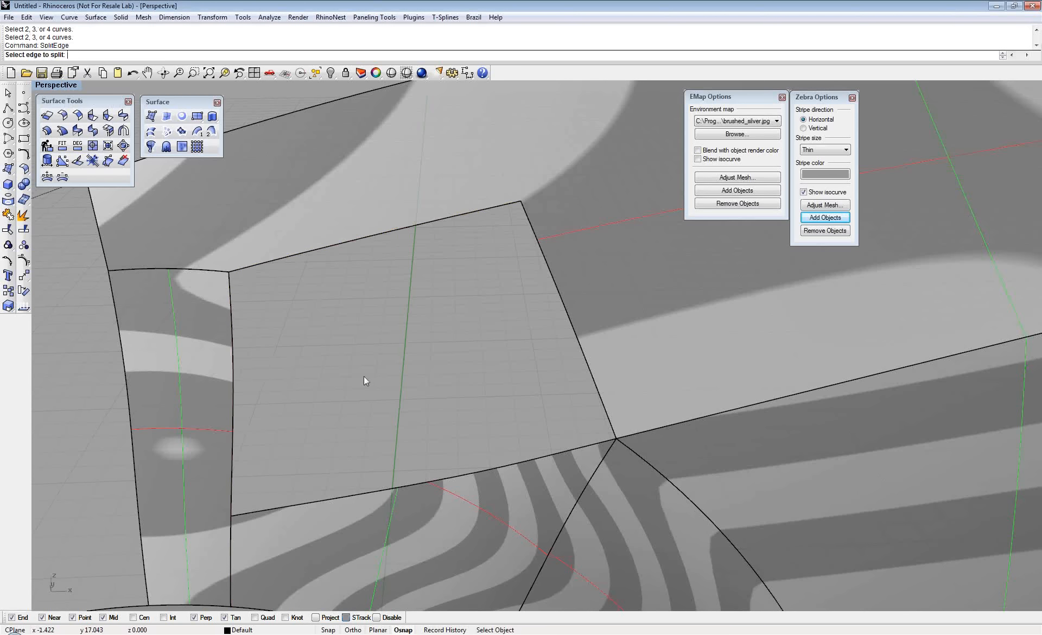
{"action": "left_click", "coordinate": [231, 293]}
{"action": "left_click", "coordinate": [231, 513]}
{"action": "key", "text": "Return"}
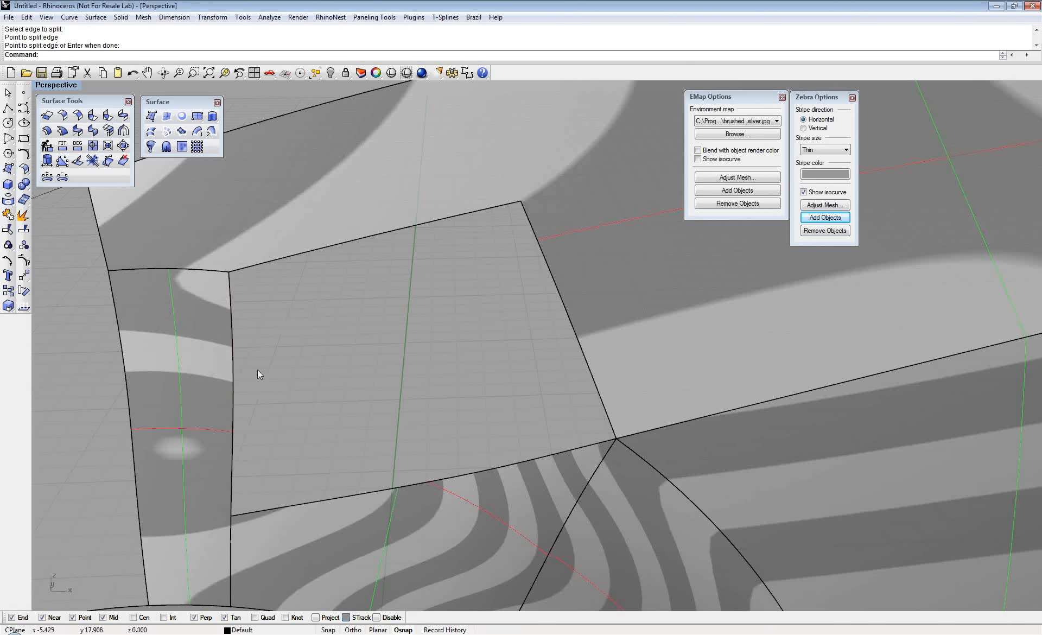
Fill the four-sided opening with a surface built from its four boundary edges
{"action": "left_click", "coordinate": [166, 117]}
{"action": "left_click", "coordinate": [230, 291]}
{"action": "left_click", "coordinate": [239, 268]}
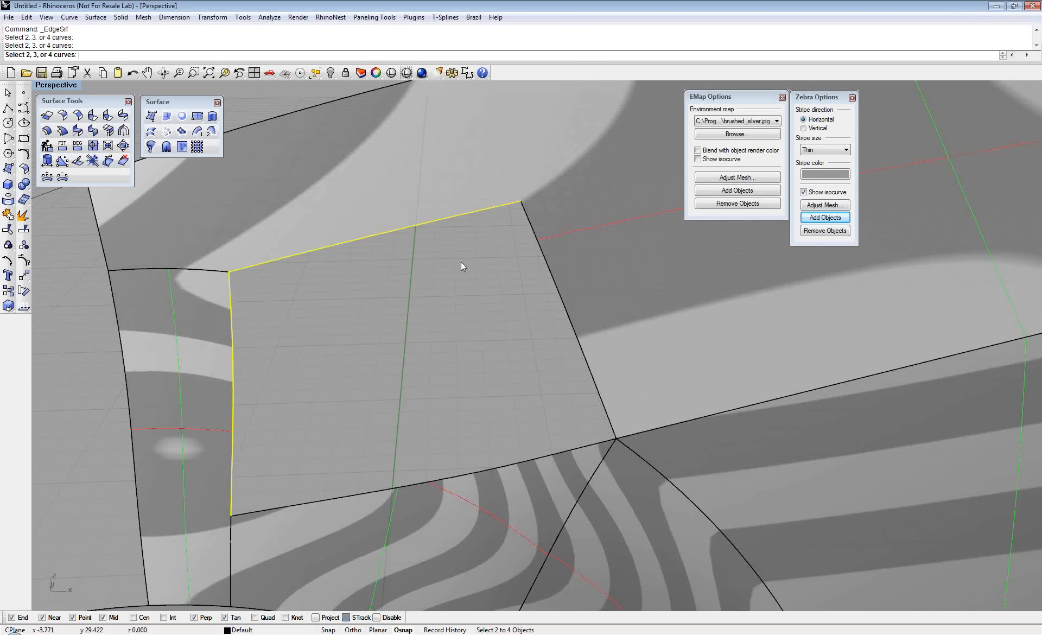
{"action": "left_click", "coordinate": [539, 244]}
{"action": "left_click", "coordinate": [568, 448]}
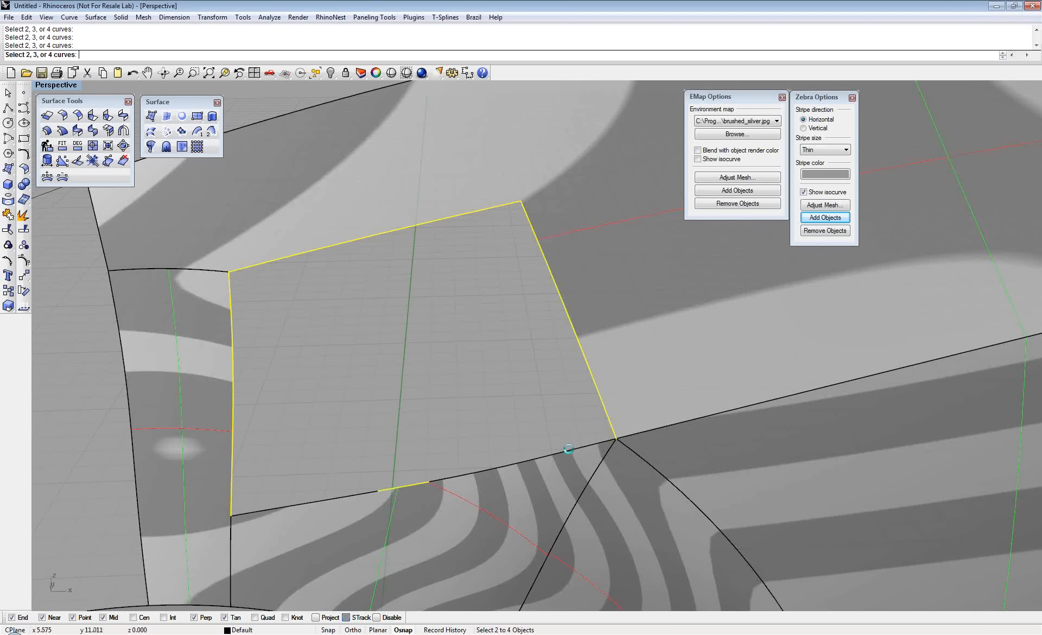
Add the new four-sided patch to the zebra analysis and inspect the stripe flow into its neighbours
{"action": "left_click", "coordinate": [437, 368]}
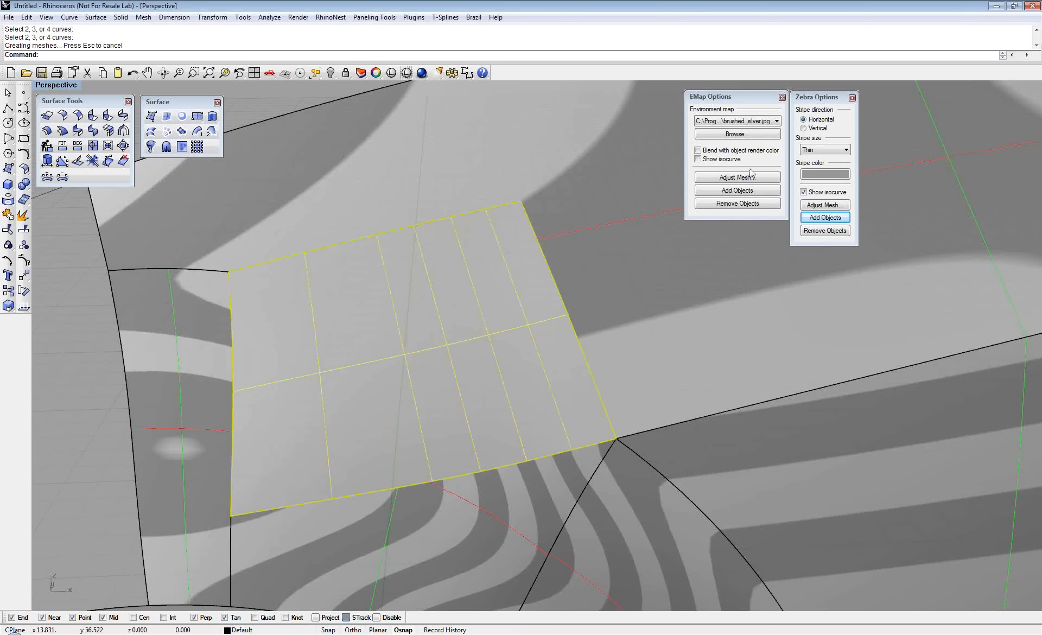
{"action": "left_click", "coordinate": [825, 217]}
{"action": "left_click", "coordinate": [116, 357]}
{"action": "right_click_drag", "start_coordinate": [385, 280], "coordinate": [608, 265]}
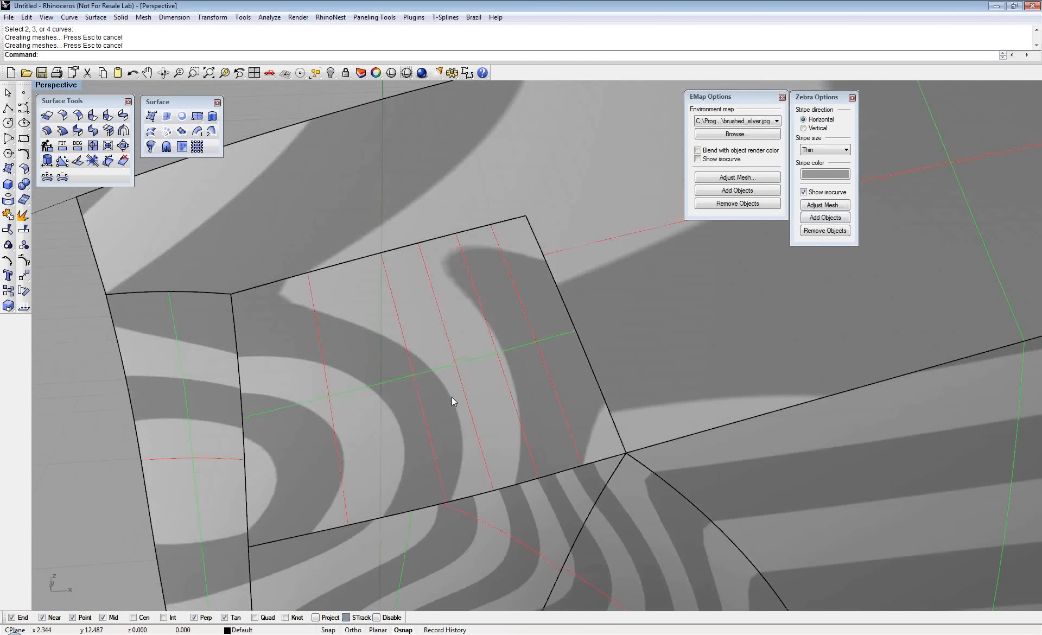
{"action": "scroll", "coordinate": [451, 396], "scroll_direction": "down", "scroll_amount": 2}
{"action": "scroll", "coordinate": [452, 396], "scroll_direction": "up", "scroll_amount": 2}
Examine the control-point layout of the new four-sided patch
{"action": "left_click", "coordinate": [448, 377]}
{"action": "key", "text": "F10"}
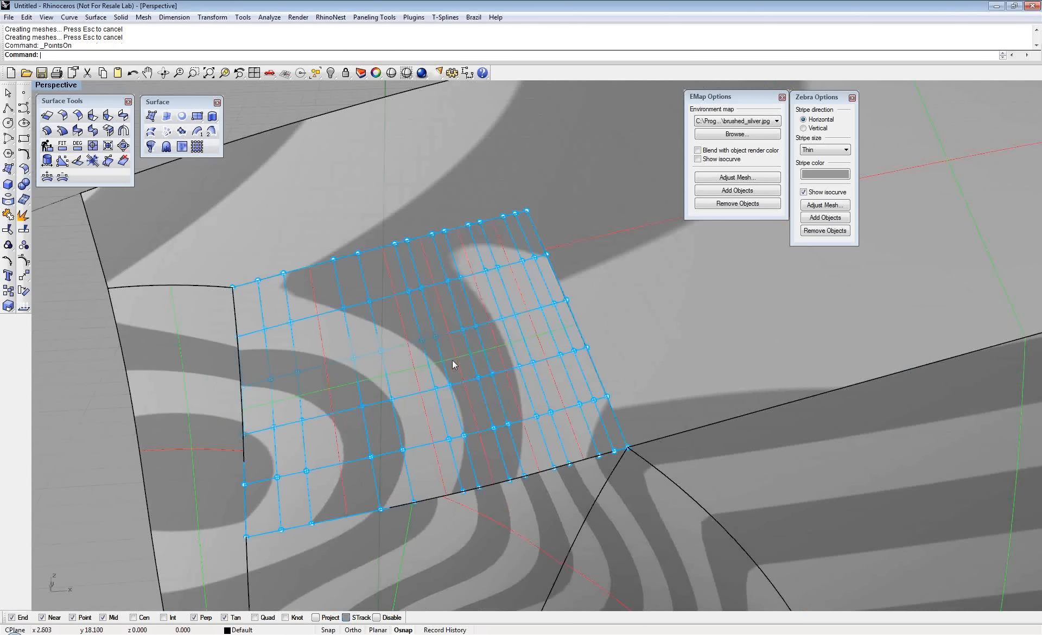
{"action": "key", "text": "F11"}
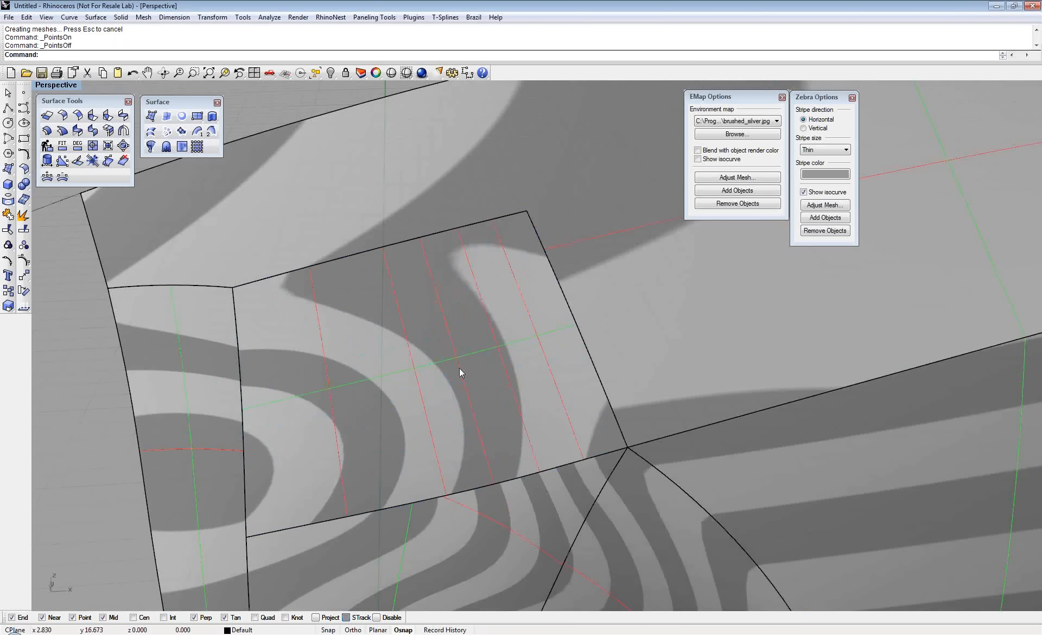
Rebuild the new patch with 6 points and degree 5 in both U and V
{"action": "left_click", "coordinate": [460, 368]}
{"action": "type", "text": "Rebuild"}
{"action": "key", "text": "Return"}
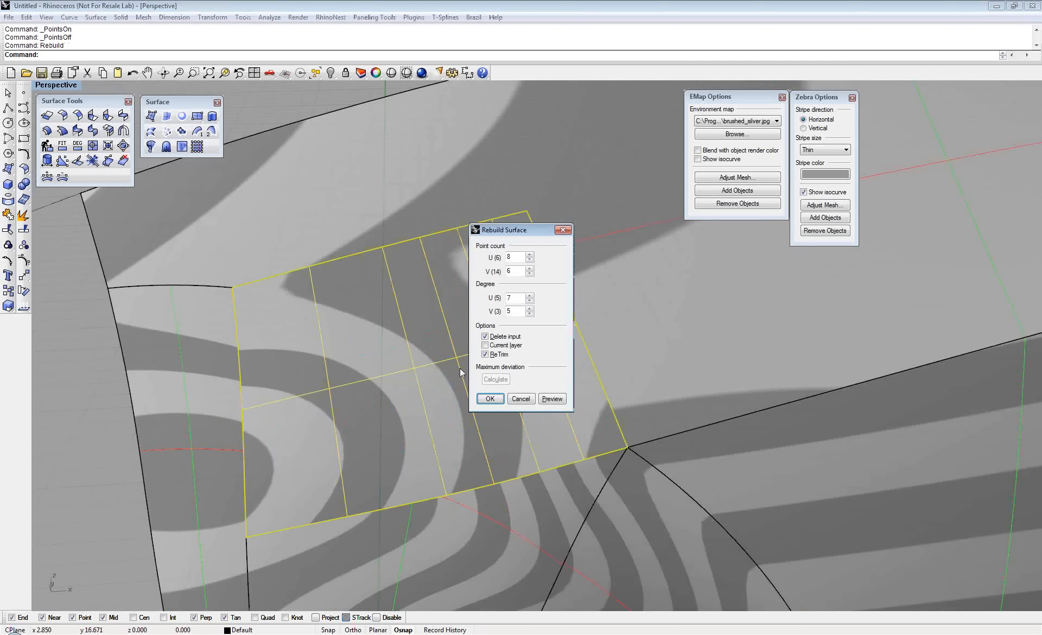
{"action": "left_click", "coordinate": [529, 254]}
{"action": "left_click", "coordinate": [528, 254]}
{"action": "left_click", "coordinate": [530, 259]}
{"action": "left_click", "coordinate": [530, 258]}
{"action": "left_click", "coordinate": [530, 258]}
{"action": "left_click", "coordinate": [530, 259]}
{"action": "left_click", "coordinate": [530, 300]}
{"action": "left_click", "coordinate": [529, 300]}
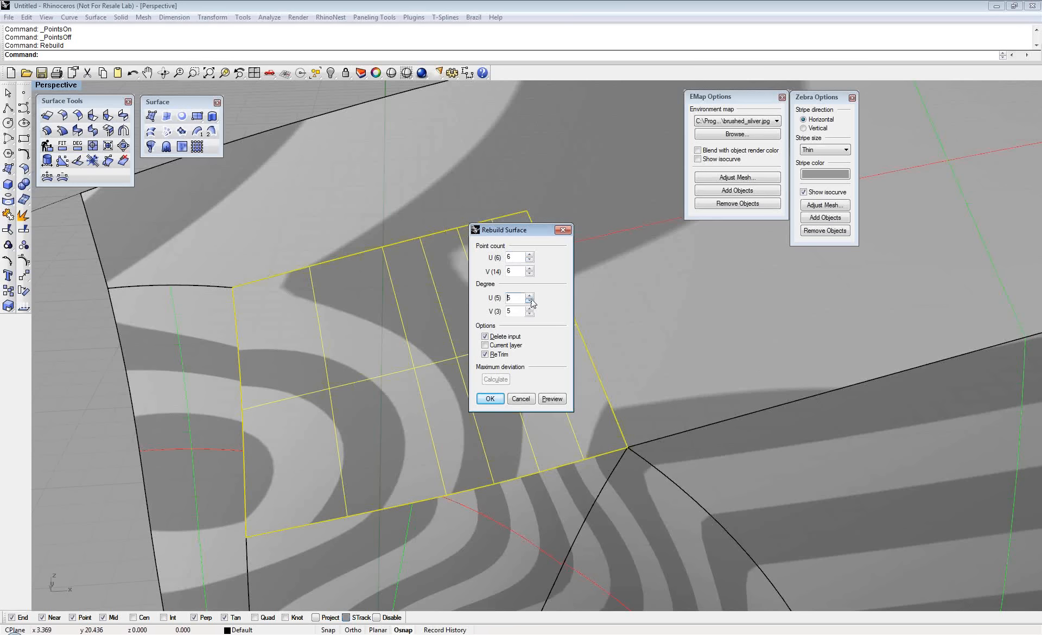
{"action": "left_click", "coordinate": [490, 399]}
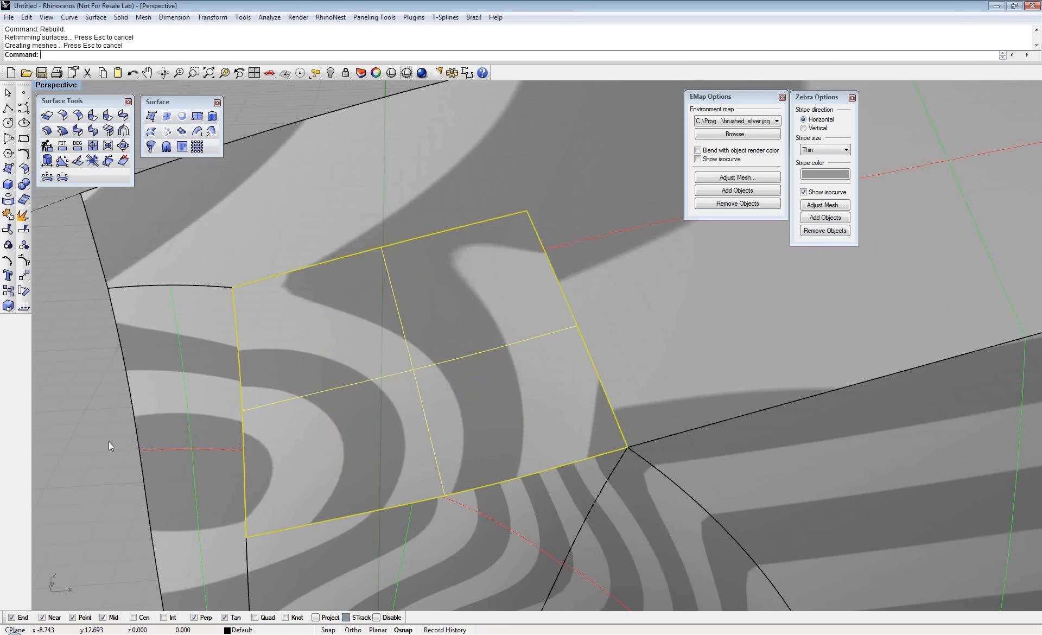
{"action": "left_click", "coordinate": [88, 441]}
Hide the isocurves on the zebra-analysed surfaces and inspect the stripes across the rebuilt patch's edges
{"action": "left_click", "coordinate": [825, 217]}
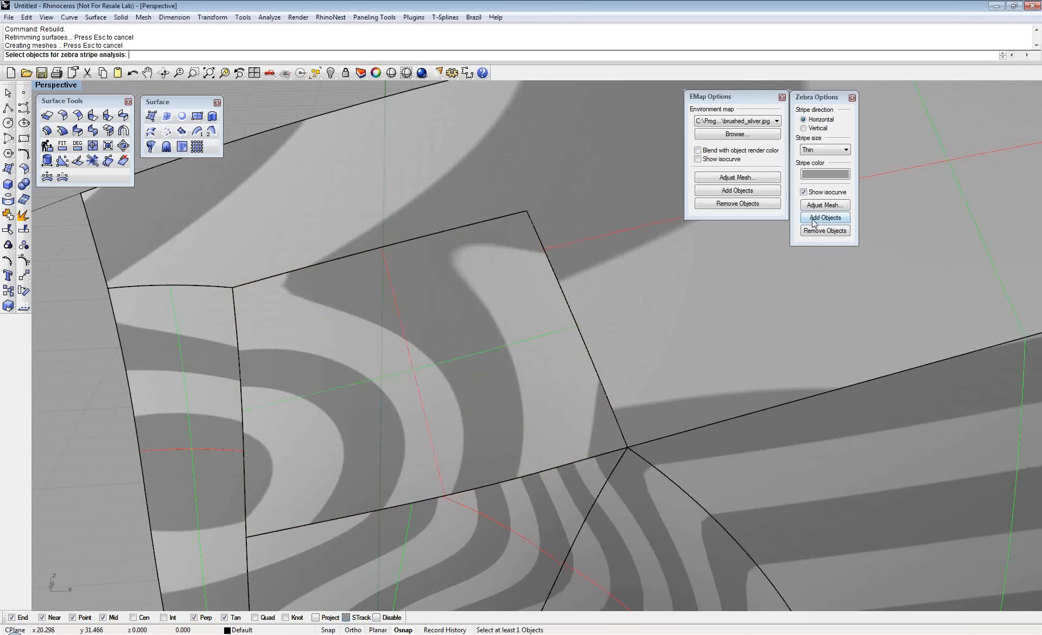
{"action": "left_click", "coordinate": [817, 230]}
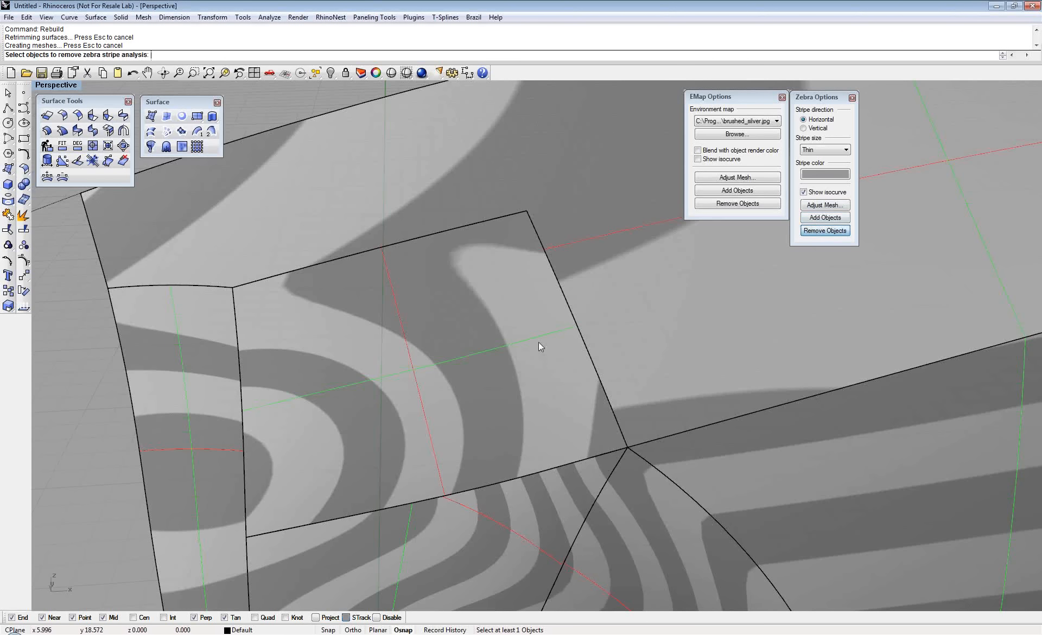
{"action": "left_click", "coordinate": [823, 194]}
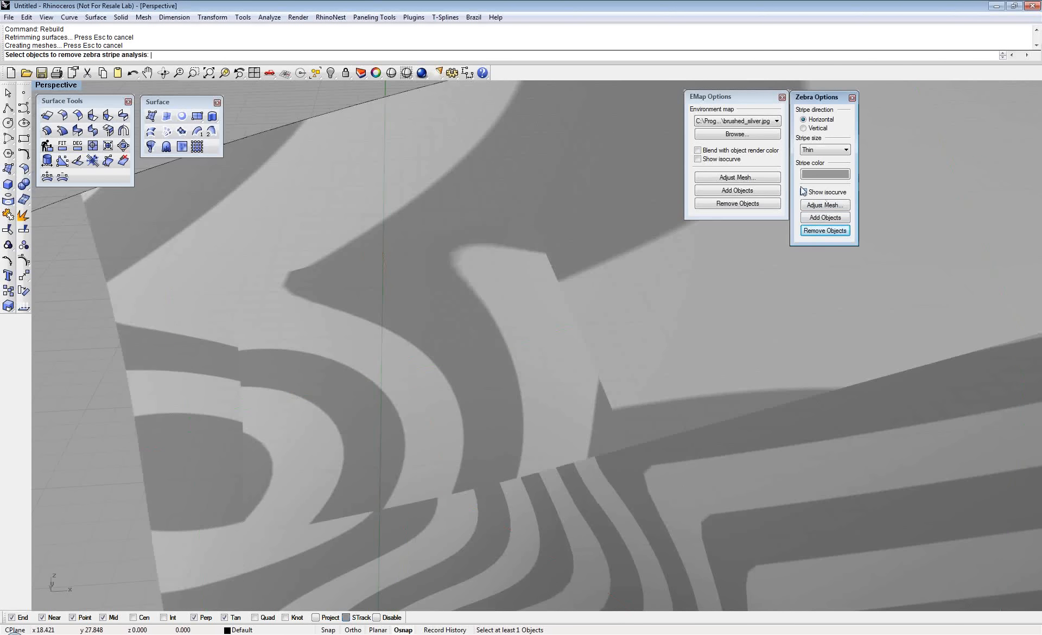
{"action": "right_click_drag", "start_coordinate": [339, 323], "coordinate": [466, 357]}
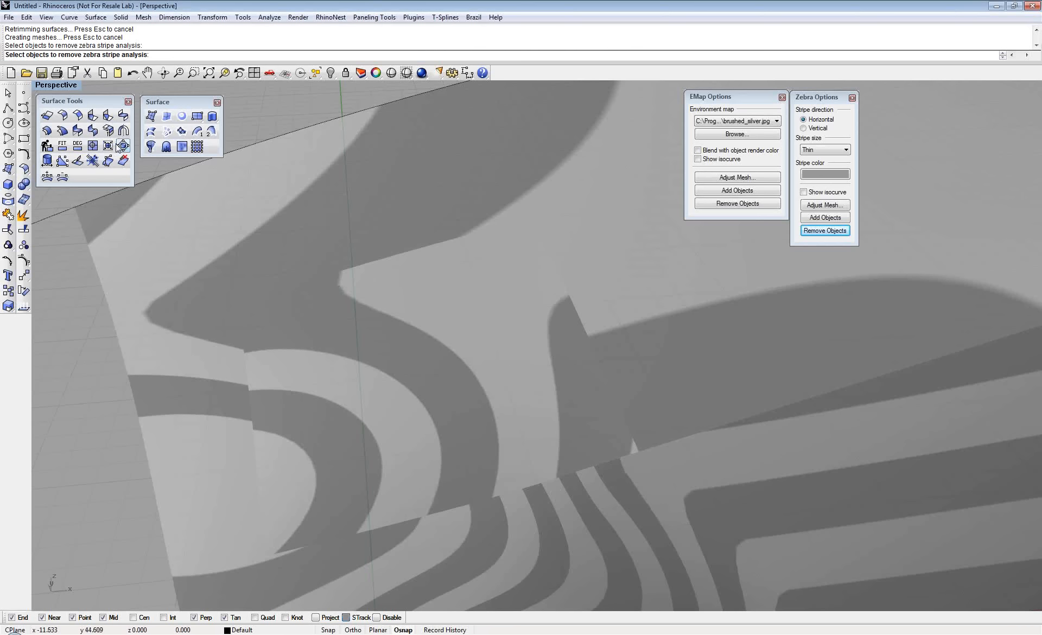
Match the rebuilt patch's upper edge to the body surface with Curvature continuity and Preserve opposite end turned off
{"action": "left_click", "coordinate": [77, 131]}
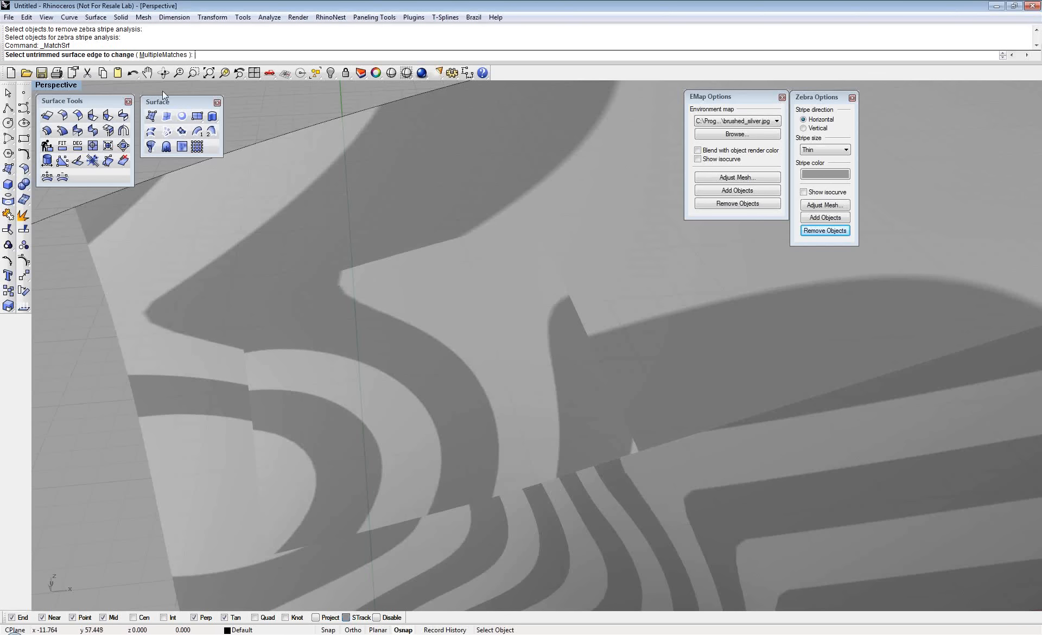
{"action": "left_click", "coordinate": [460, 237]}
{"action": "left_click", "coordinate": [460, 237]}
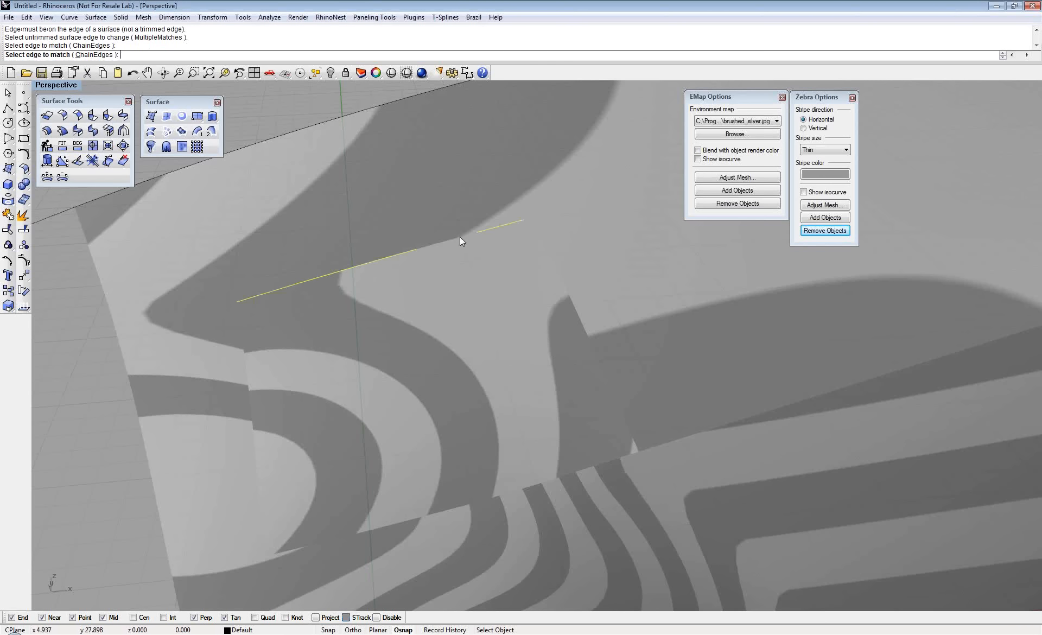
{"action": "left_click", "coordinate": [460, 236]}
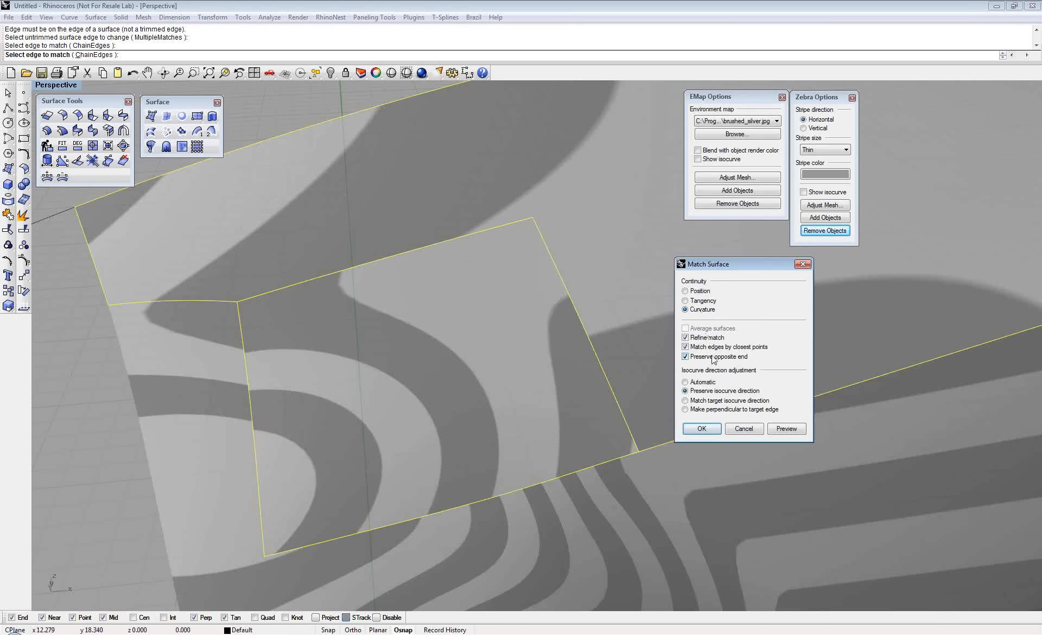
{"action": "left_click", "coordinate": [703, 428]}
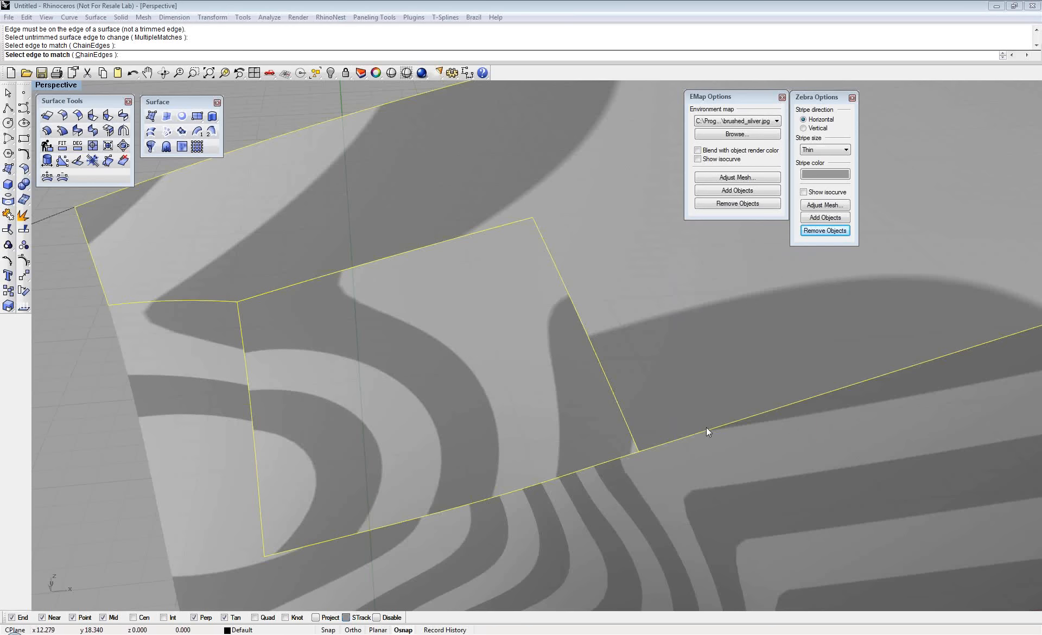
Match the patch's side edge facing away from the narrow end patch to the body surface with Curvature continuity
{"action": "right_click", "coordinate": [595, 347]}
{"action": "left_click", "coordinate": [596, 348]}
{"action": "left_click", "coordinate": [595, 347]}
{"action": "left_click", "coordinate": [595, 347]}
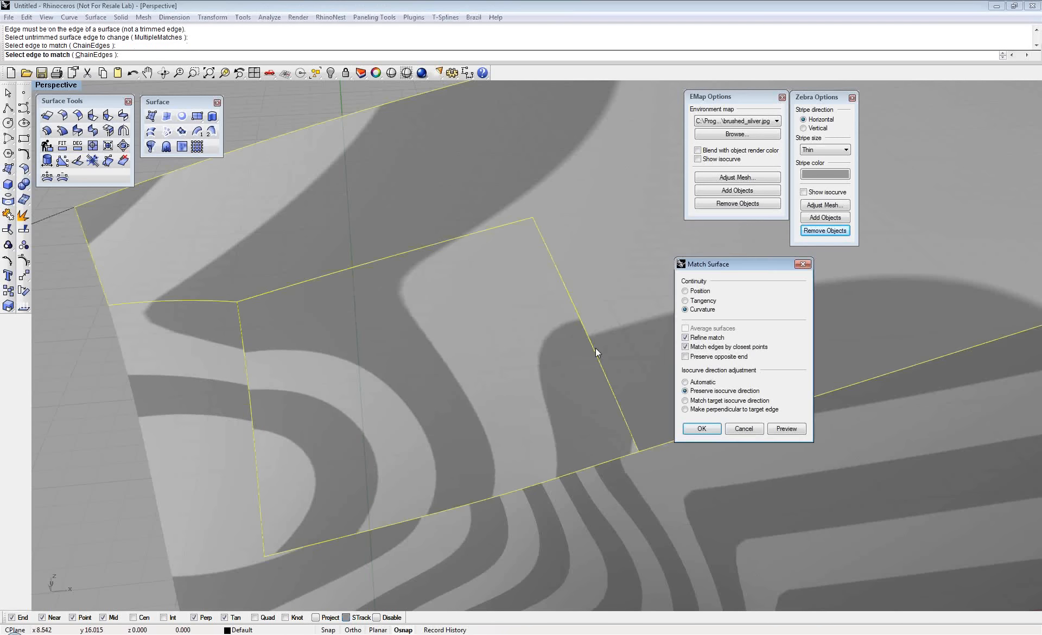
{"action": "key", "text": "Return"}
Match the patch's remaining side edge to the adjoining narrow end patch
{"action": "right_click", "coordinate": [260, 444]}
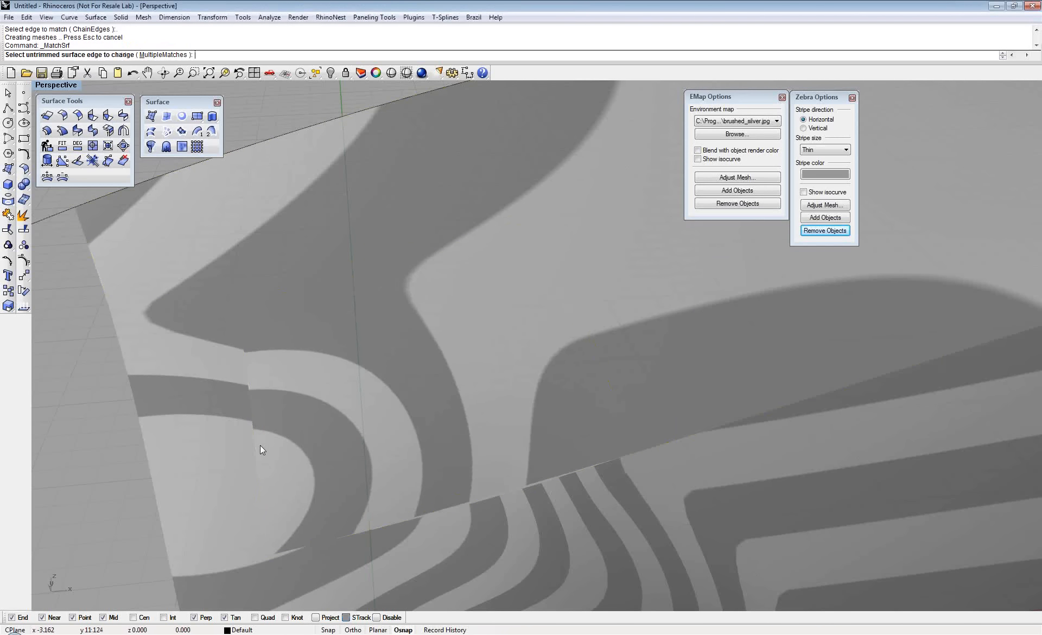
{"action": "left_click", "coordinate": [255, 438]}
{"action": "left_click", "coordinate": [255, 439]}
{"action": "key", "text": "Return"}
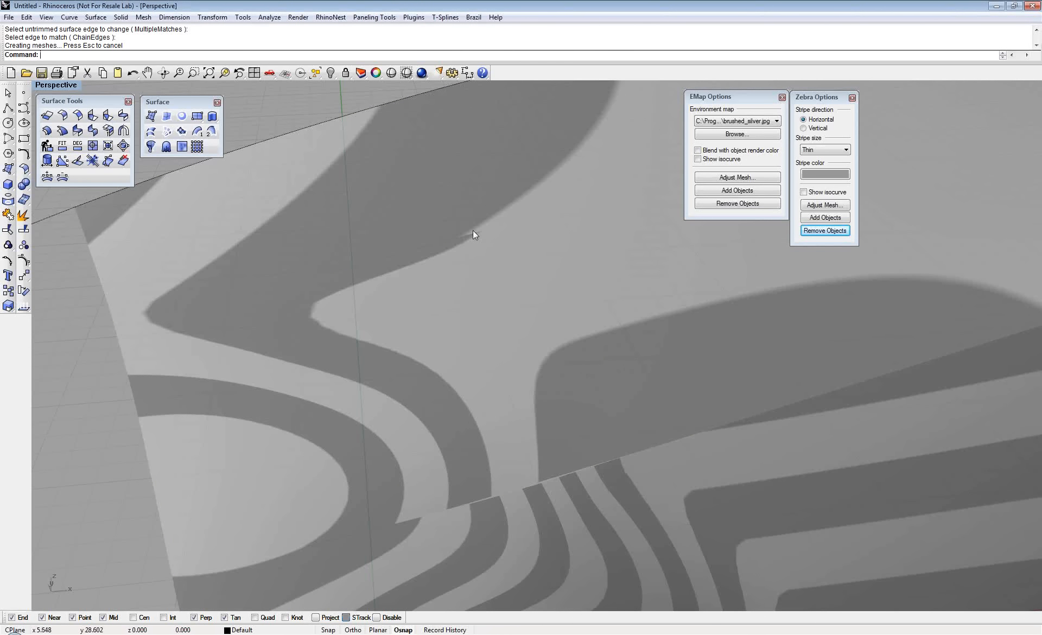
Examine the seam around the rebuilt patch's corner by highlighting the upper body surface and the patch
{"action": "right_click", "coordinate": [361, 263]}
{"action": "left_click", "coordinate": [360, 263]}
{"action": "left_click", "coordinate": [361, 263]}
{"action": "left_click", "coordinate": [697, 301]}
{"action": "left_click", "coordinate": [702, 428]}
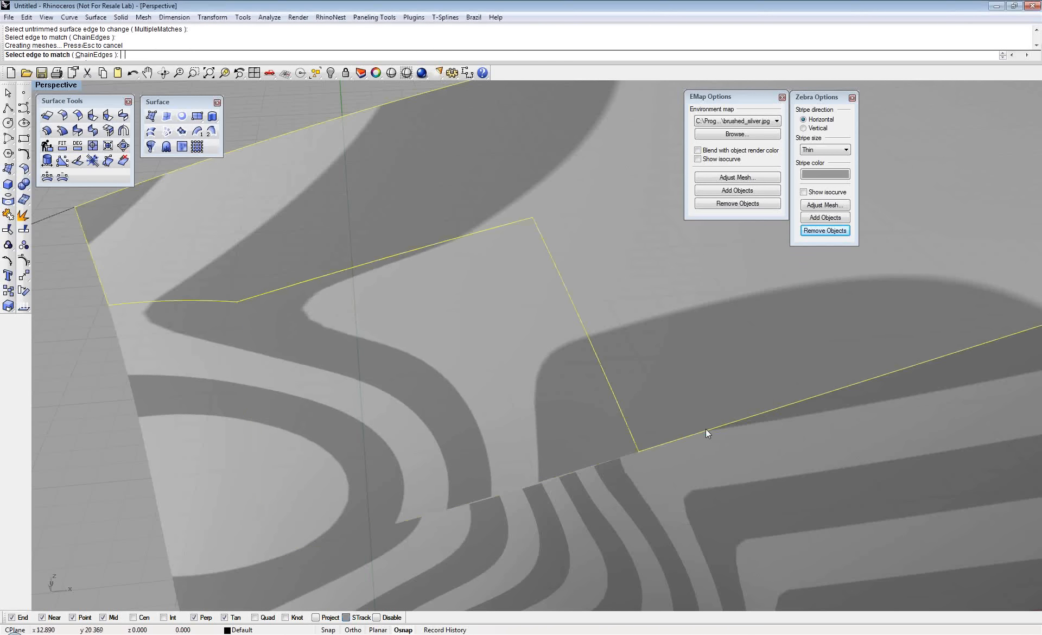
{"action": "right_click_drag", "start_coordinate": [454, 272], "coordinate": [697, 450]}
{"action": "scroll", "coordinate": [697, 450], "scroll_direction": "up", "scroll_amount": 3}
{"action": "left_click", "coordinate": [675, 467]}
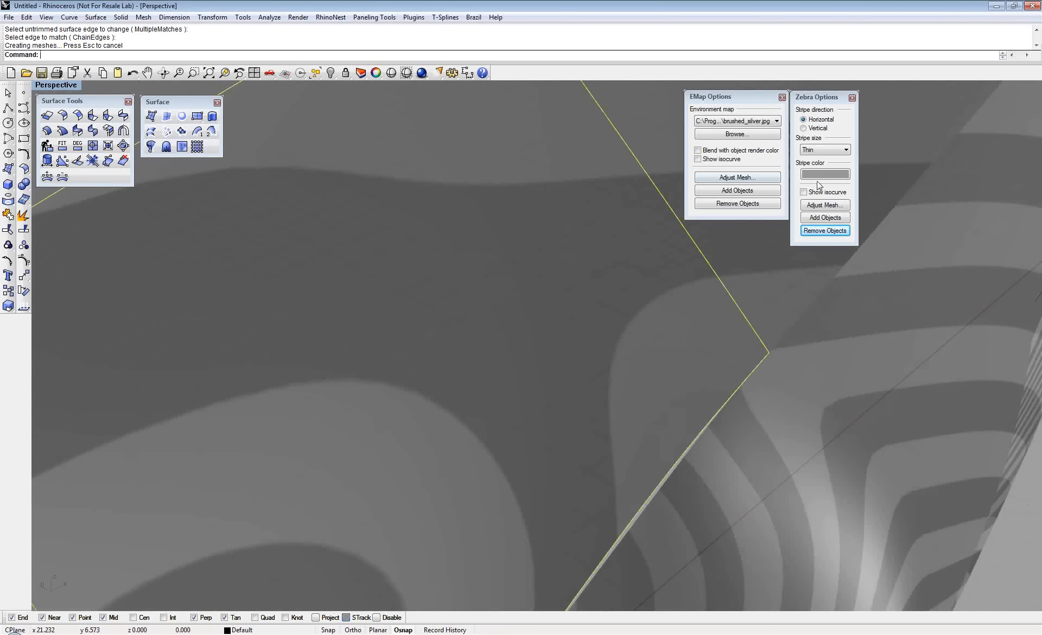
Show the isocurves on the zebra-analysed surfaces and inspect the gap along the seam between the rebuilt patch and the patch below it
{"action": "left_click", "coordinate": [821, 192]}
{"action": "left_click", "coordinate": [823, 193]}
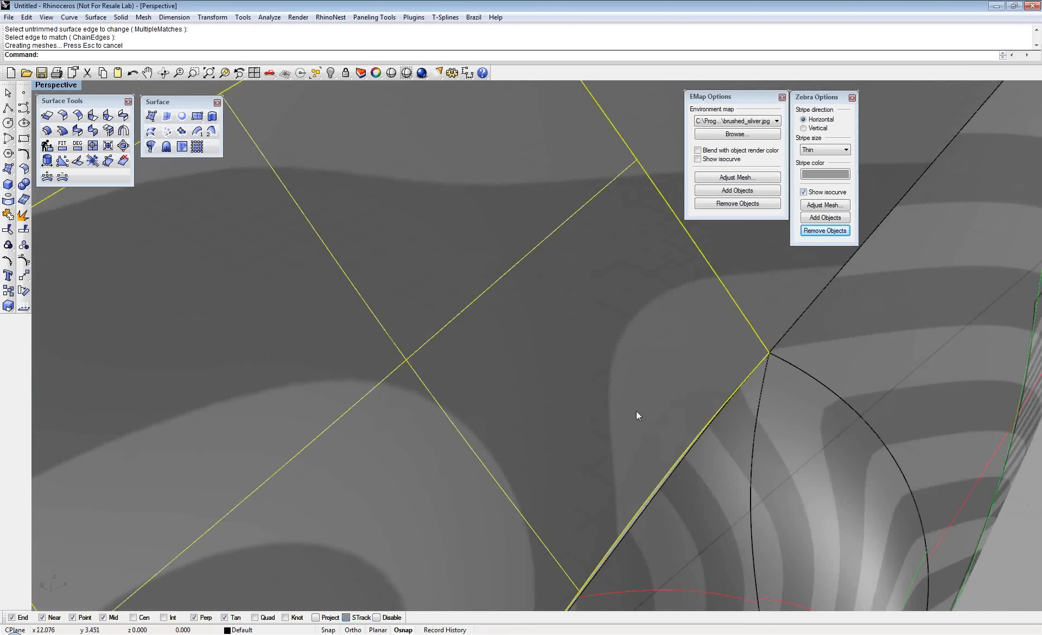
{"action": "right_click_drag", "start_coordinate": [636, 411], "coordinate": [635, 400]}
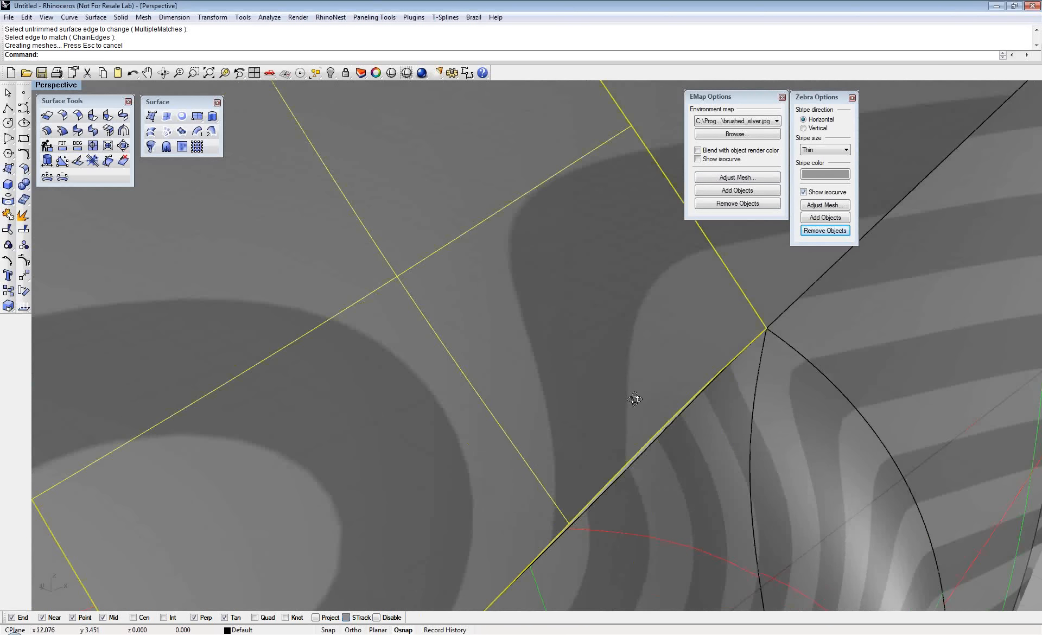
{"action": "scroll", "coordinate": [634, 400], "scroll_direction": "down", "scroll_amount": 3}
{"action": "right_click_drag", "start_coordinate": [700, 363], "coordinate": [587, 330]}
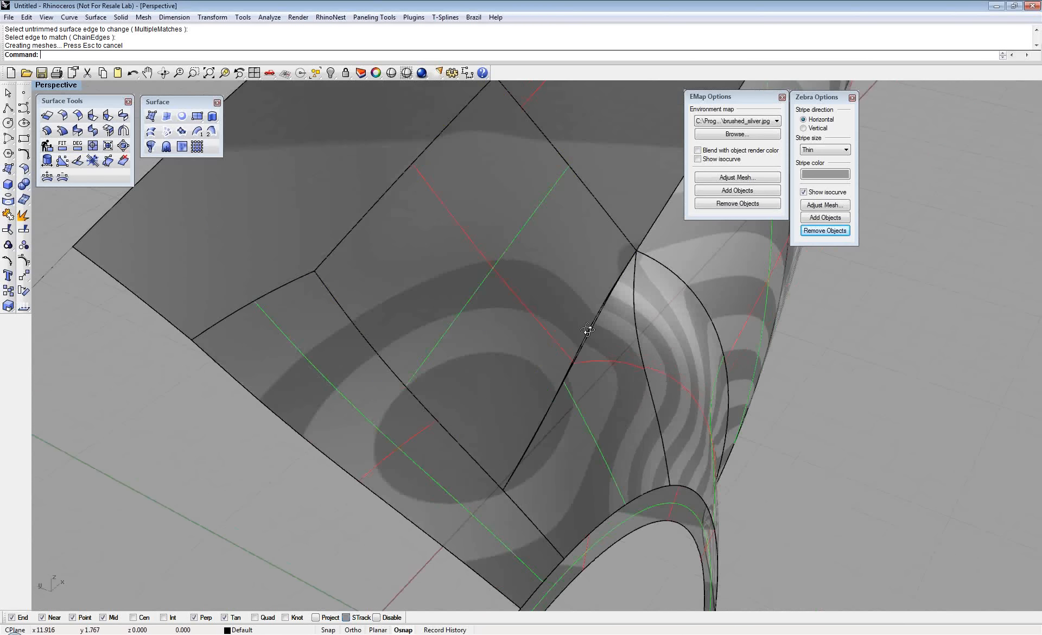
{"action": "scroll", "coordinate": [588, 329], "scroll_direction": "up", "scroll_amount": 3}
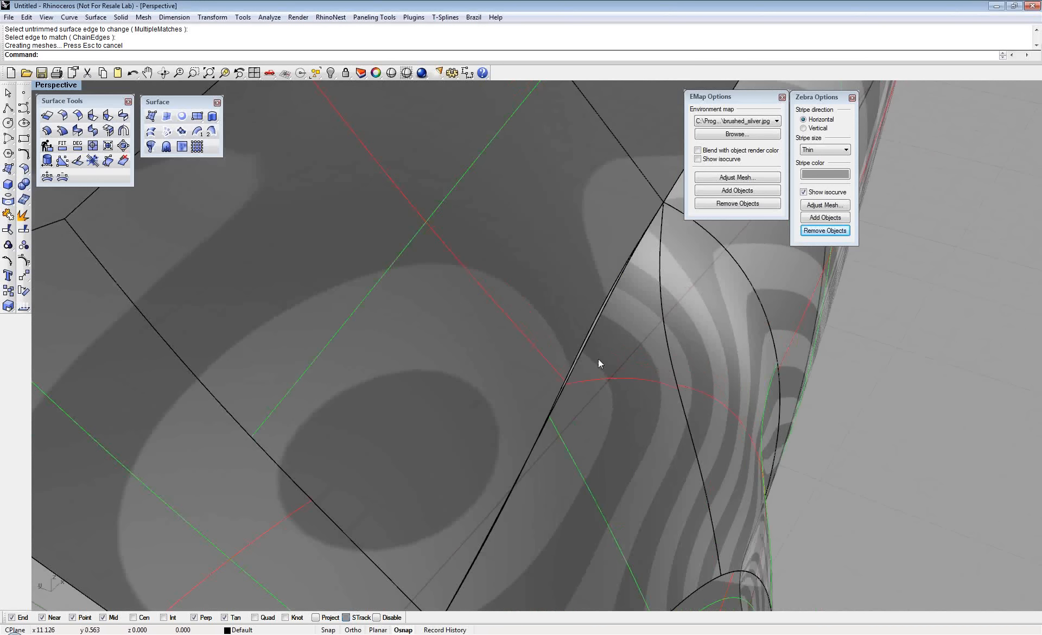
{"action": "scroll", "coordinate": [597, 360], "scroll_direction": "down", "scroll_amount": 2}
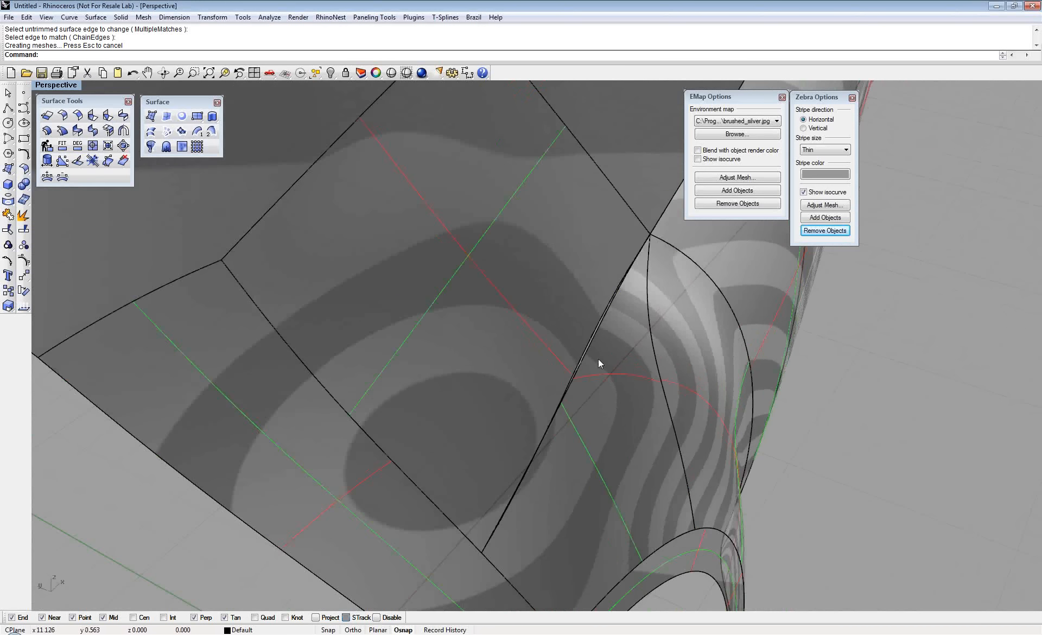
{"action": "right_click_drag", "start_coordinate": [598, 359], "coordinate": [432, 314]}
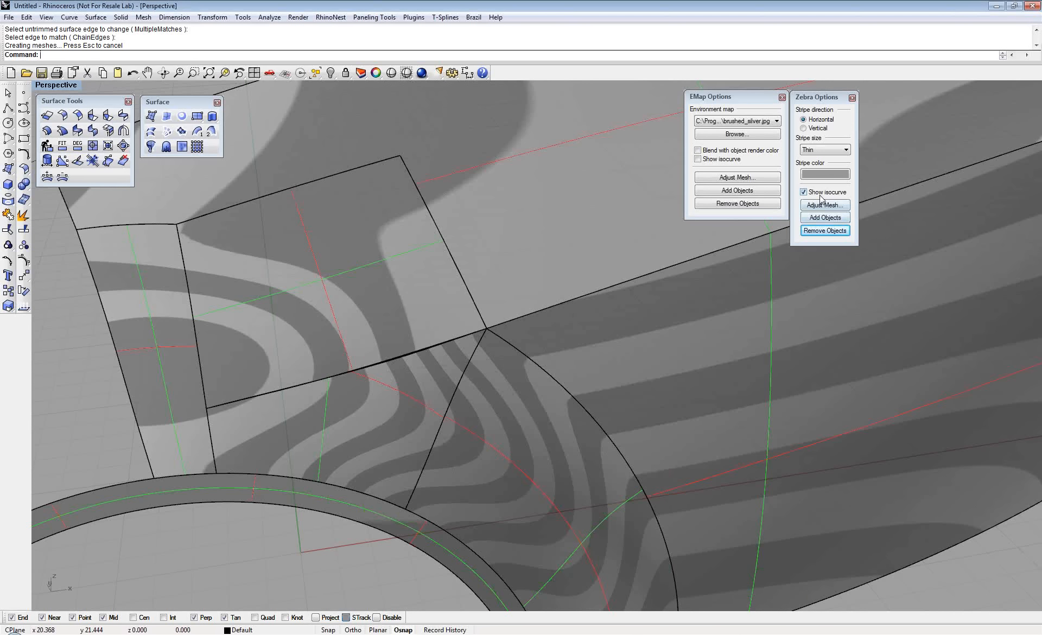
Hide the isocurves and duplicate the body crease edge that runs from the rebuilt patch's corner as a separate curve
{"action": "left_click", "coordinate": [820, 194]}
{"action": "right_click_drag", "start_coordinate": [781, 303], "coordinate": [523, 386]}
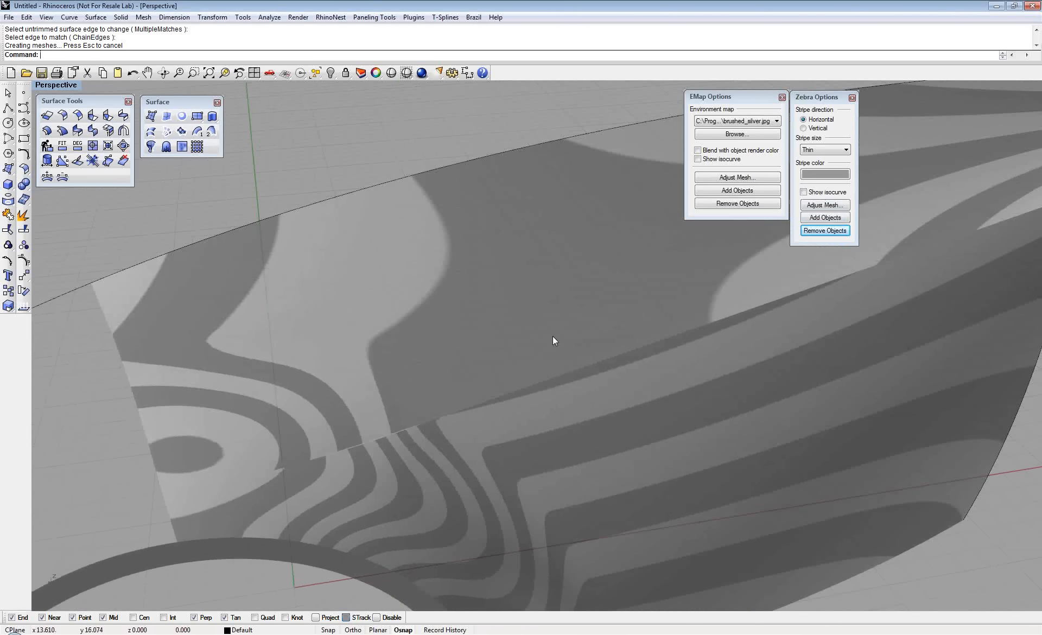
{"action": "right_click_drag", "start_coordinate": [549, 346], "coordinate": [510, 405]}
{"action": "type", "text": "DupEdge"}
{"action": "key", "text": "Return"}
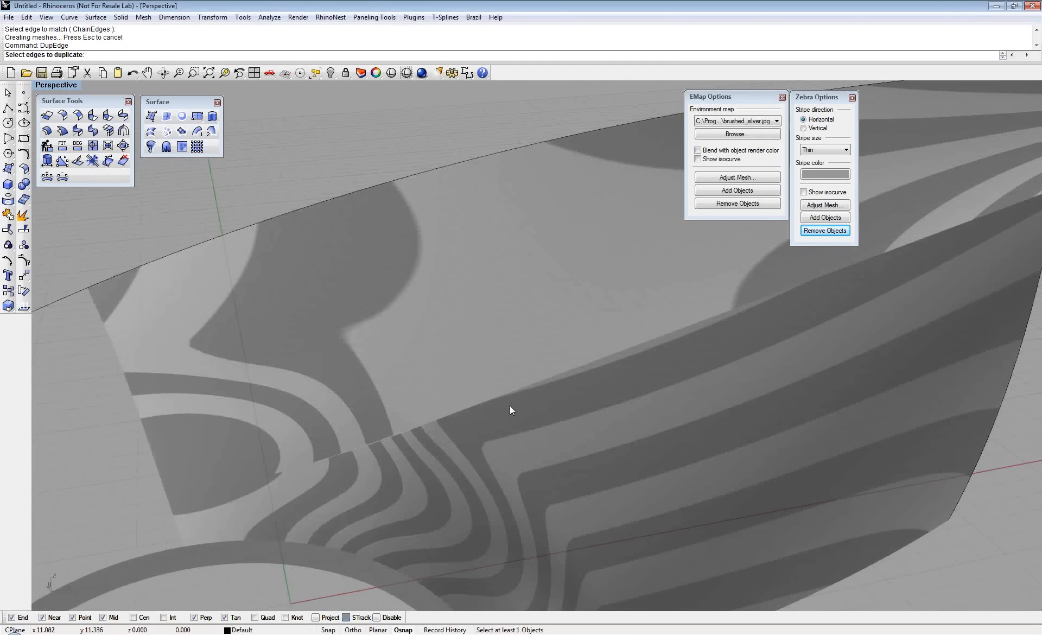
{"action": "left_click", "coordinate": [533, 381]}
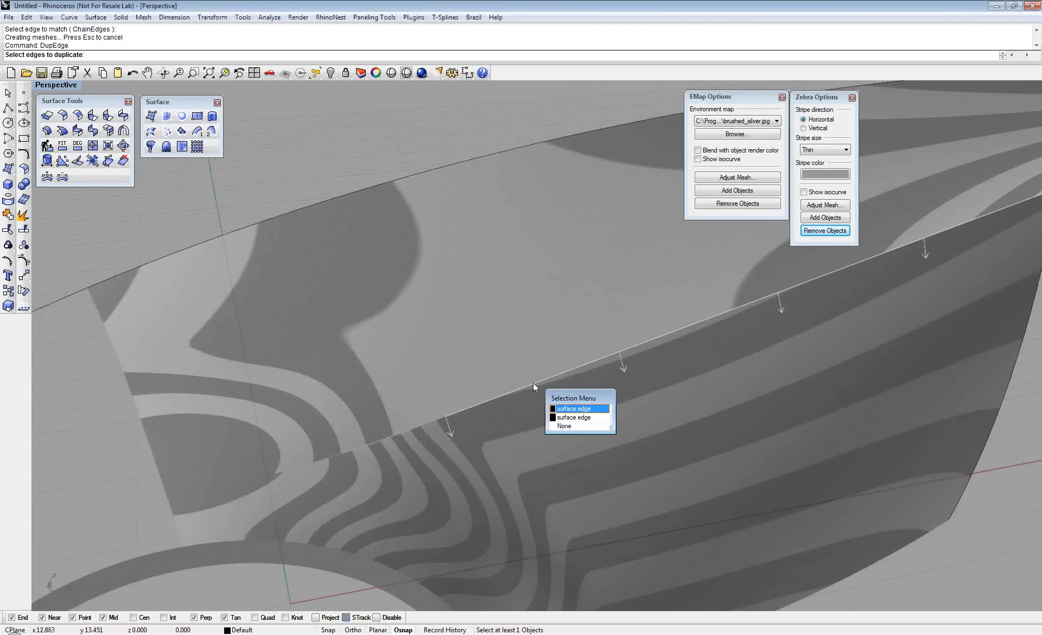
{"action": "left_click", "coordinate": [533, 383]}
{"action": "right_click", "coordinate": [533, 383]}
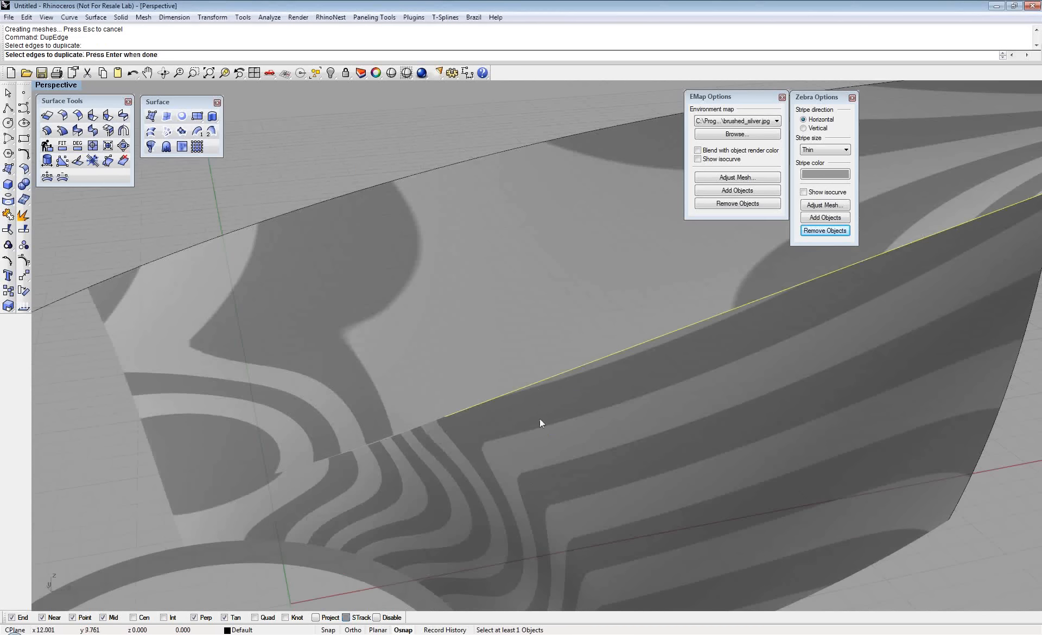
{"action": "right_click", "coordinate": [539, 419]}
Try to offset the duplicated crease curve on the upper body surface by a distance of 1, and undo it
{"action": "type", "text": "OffsetCrv"}
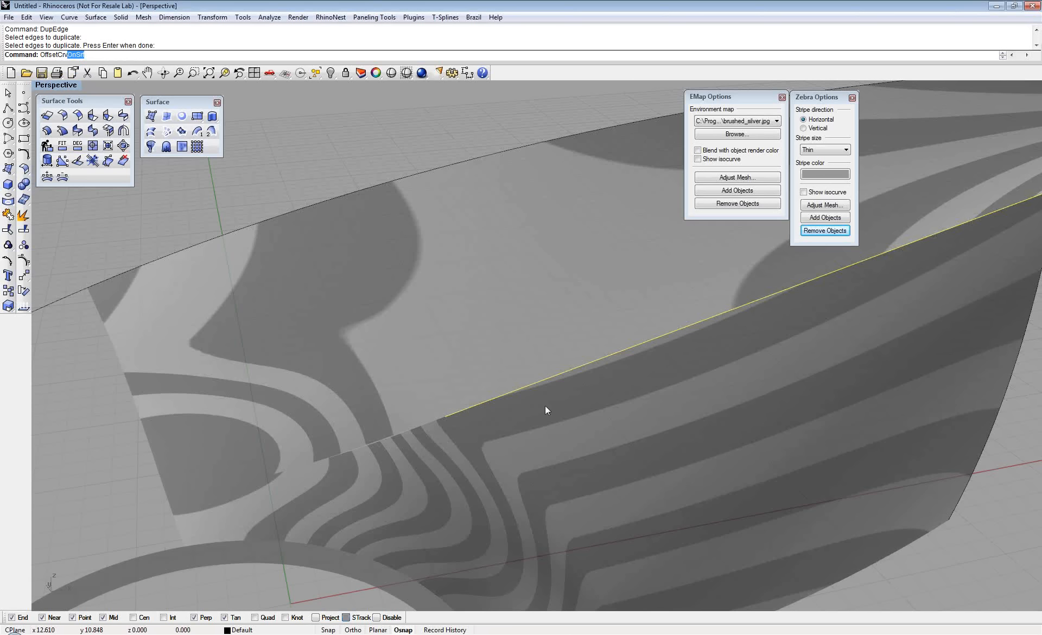
{"action": "key", "text": "Return"}
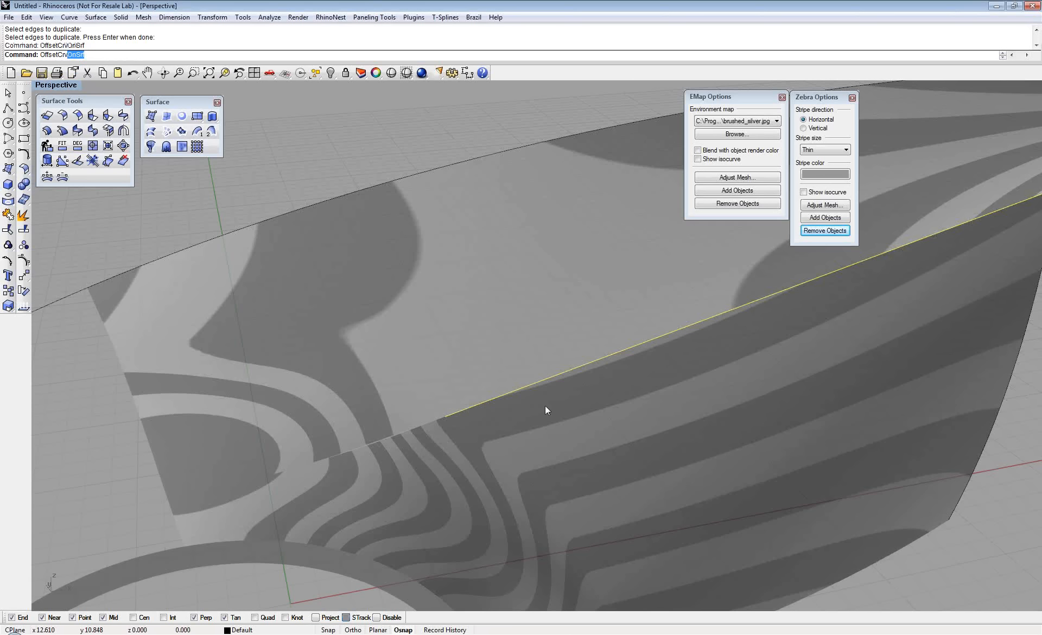
{"action": "left_click", "coordinate": [532, 347]}
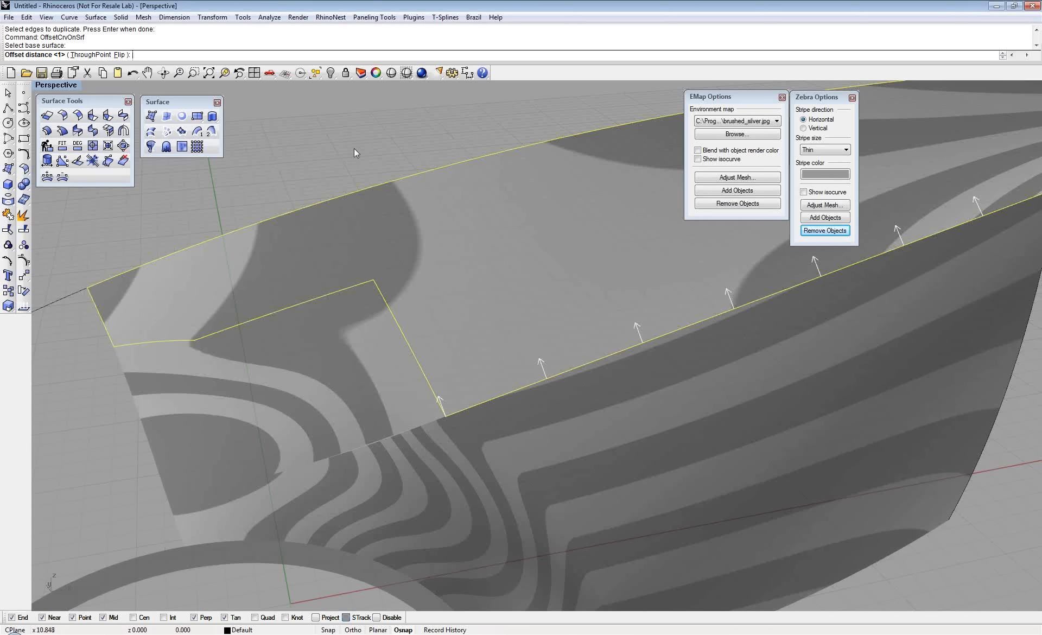
{"action": "right_click", "coordinate": [510, 289]}
{"action": "right_click", "coordinate": [509, 288]}
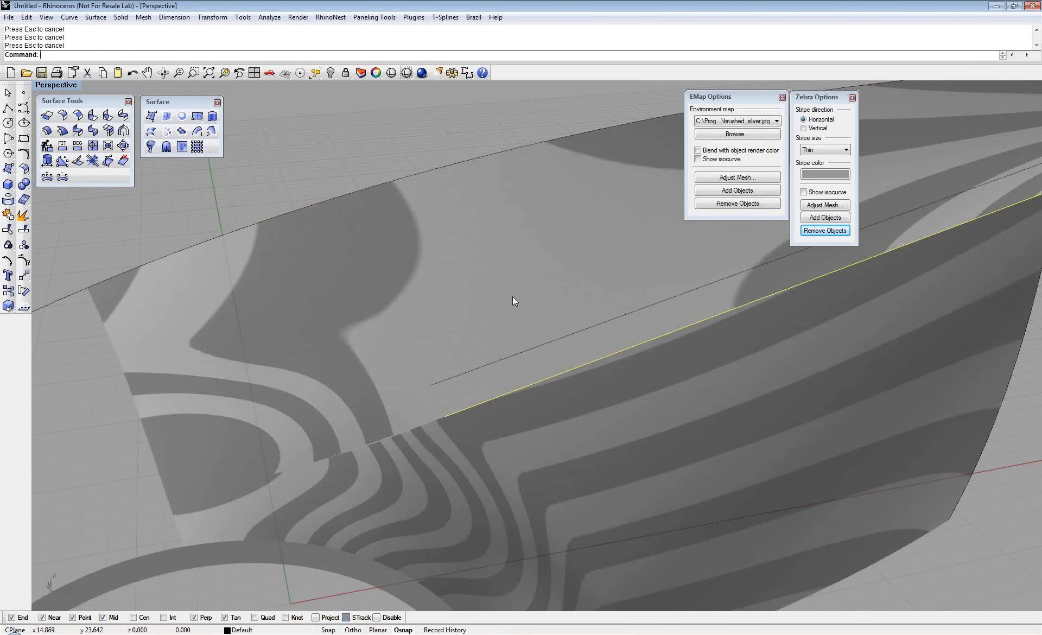
{"action": "key", "text": "ctrl+z"}
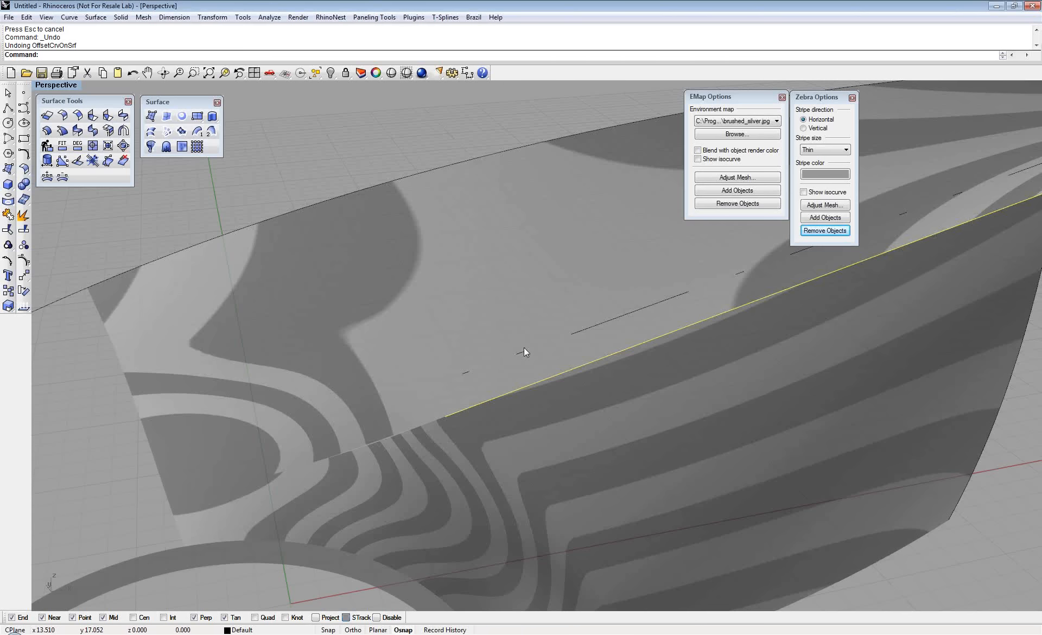
Offset the duplicated crease curve on the upper body surface by .3, and by the same distance on the lower body surface
{"action": "right_click", "coordinate": [524, 348]}
{"action": "left_click", "coordinate": [524, 348]}
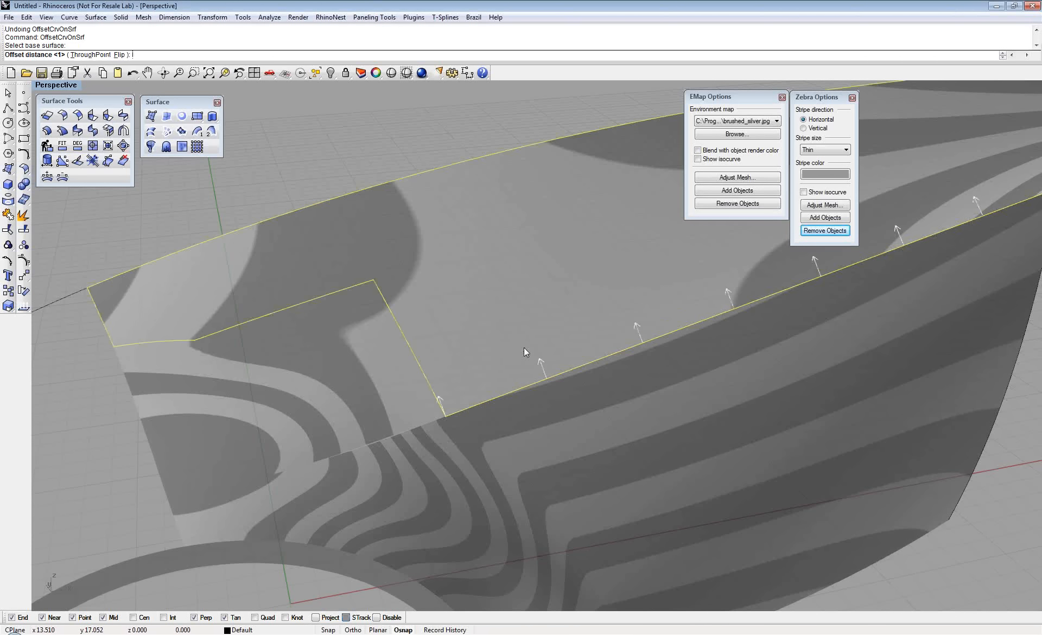
{"action": "type", "text": ".3"}
{"action": "key", "text": "Return"}
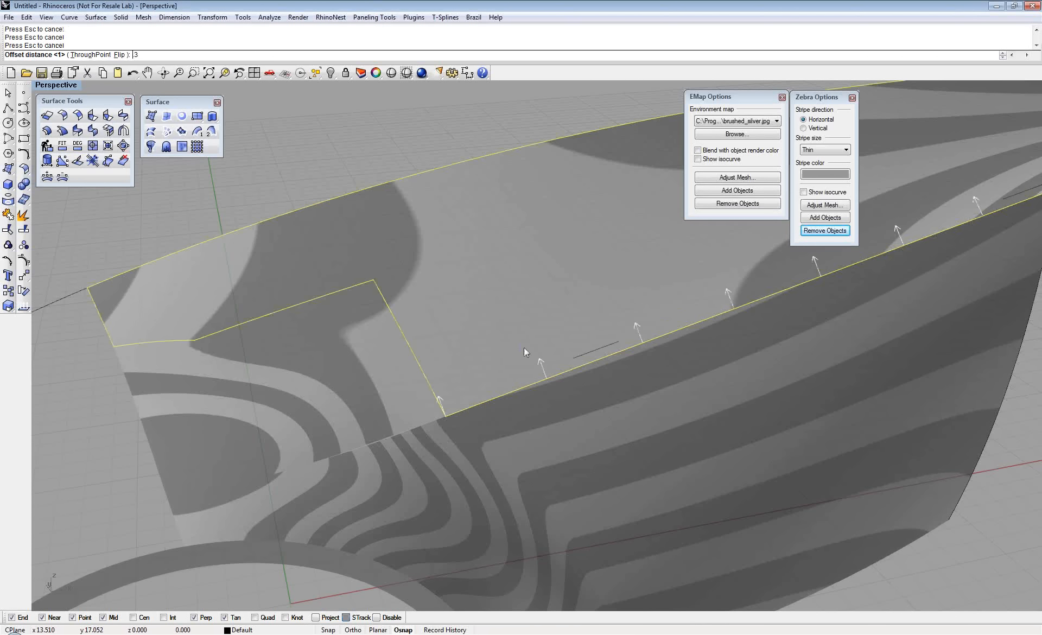
{"action": "right_click", "coordinate": [593, 411]}
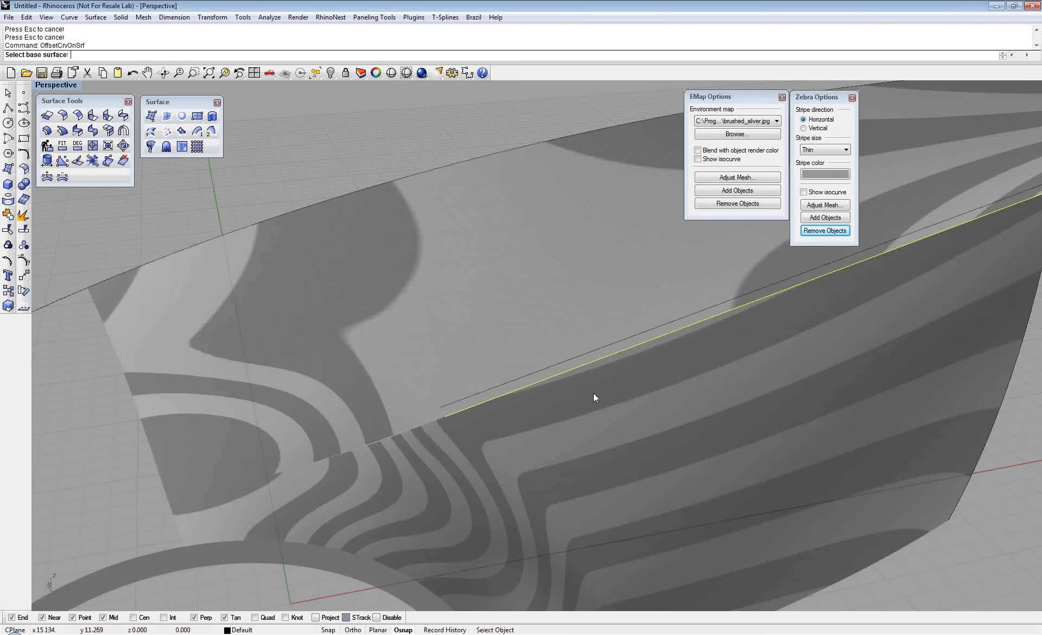
{"action": "left_click", "coordinate": [593, 391]}
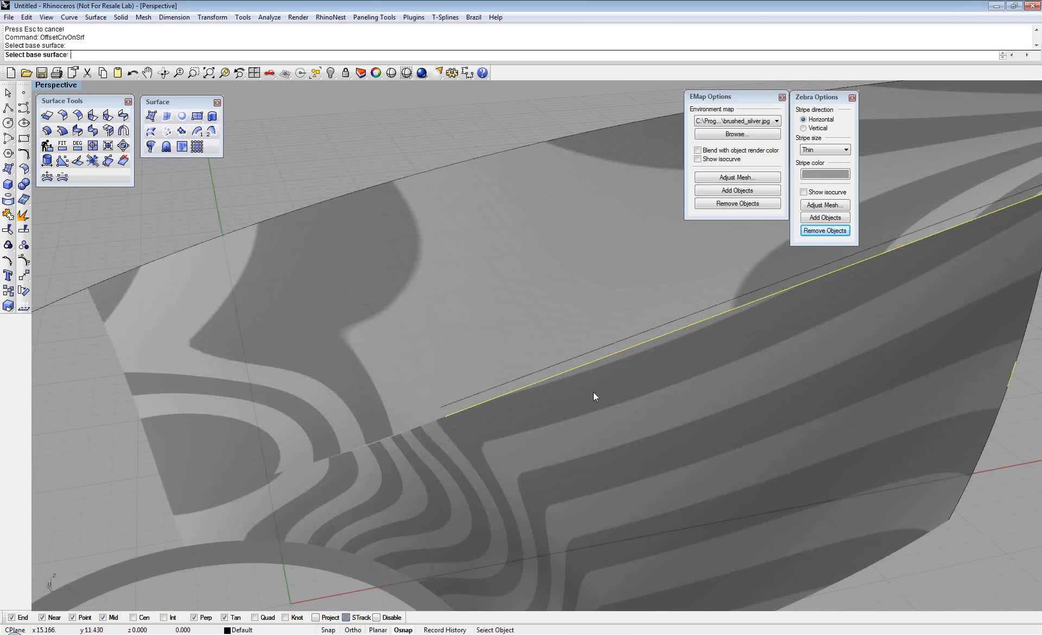
{"action": "right_click", "coordinate": [593, 392]}
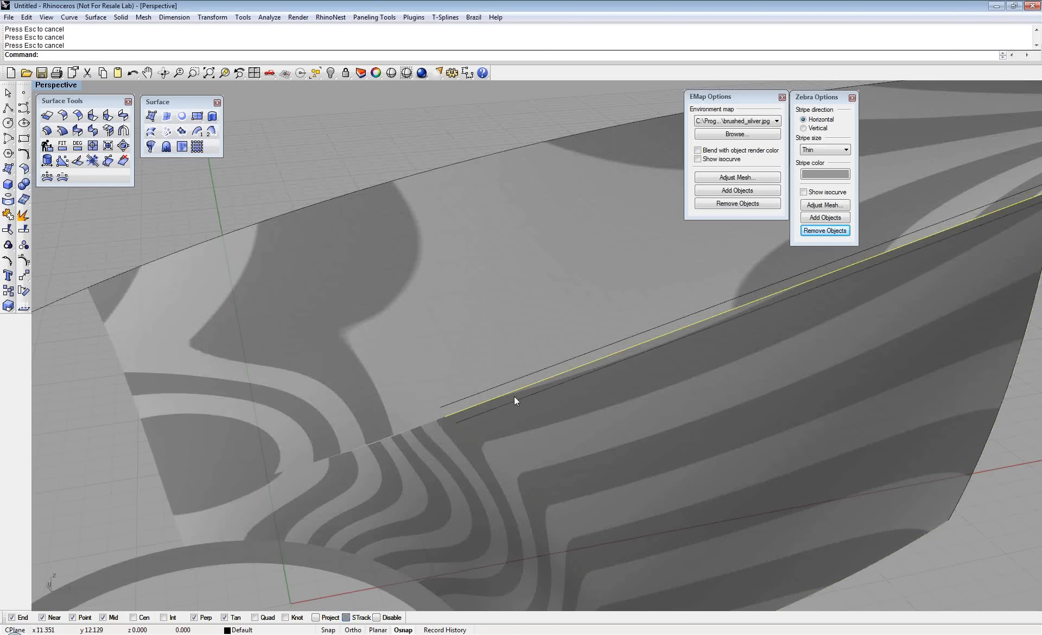
{"action": "right_click_drag", "start_coordinate": [515, 400], "coordinate": [462, 398]}
{"action": "left_click", "coordinate": [92, 422]}
Show the isocurves and extend the upper offset curve with the Smooth type across the rebuilt patch to the narrow end patch's edge
{"action": "left_click", "coordinate": [824, 193]}
{"action": "left_click", "coordinate": [824, 193]}
{"action": "right_click_drag", "start_coordinate": [466, 396], "coordinate": [632, 367]}
{"action": "scroll", "coordinate": [430, 400], "scroll_direction": "up", "scroll_amount": 6}
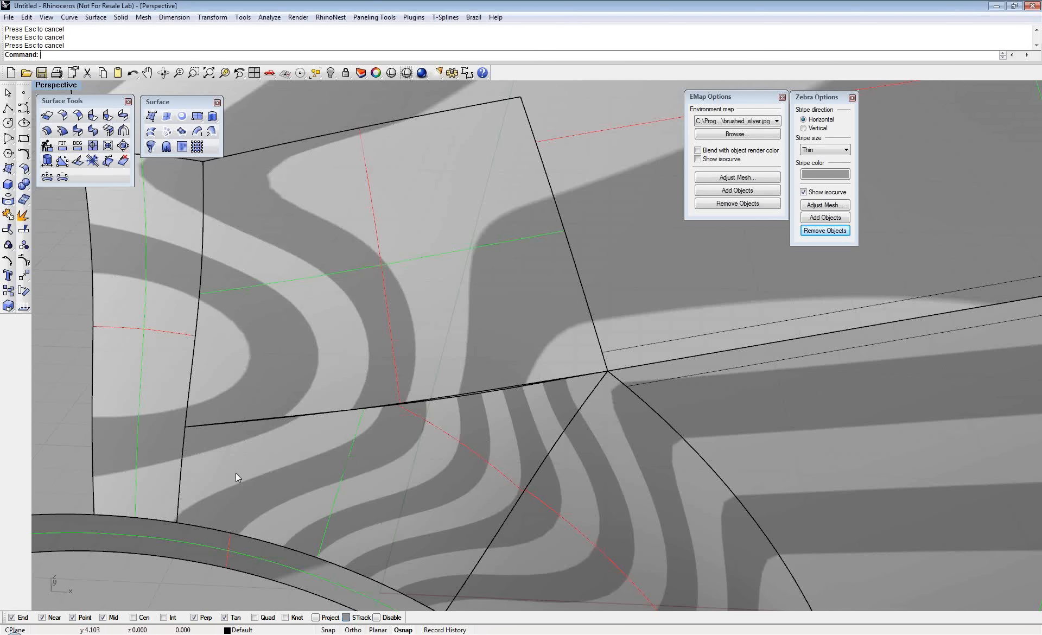
{"action": "type", "text": "Extend"}
{"action": "key", "text": "Return"}
{"action": "key", "text": "Return"}
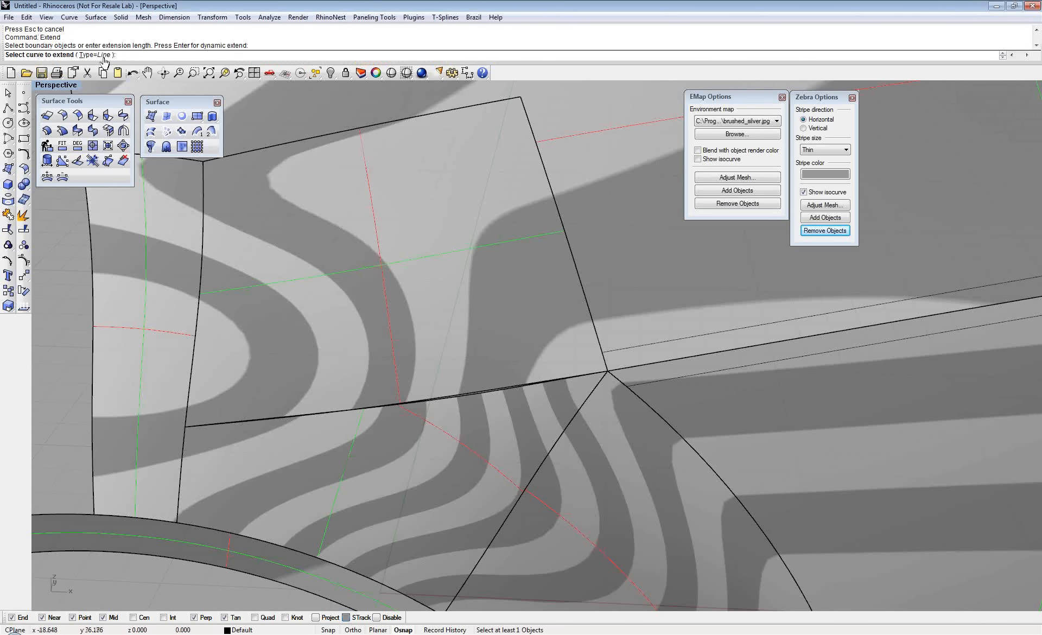
{"action": "left_click", "coordinate": [102, 55]}
{"action": "left_click", "coordinate": [113, 54]}
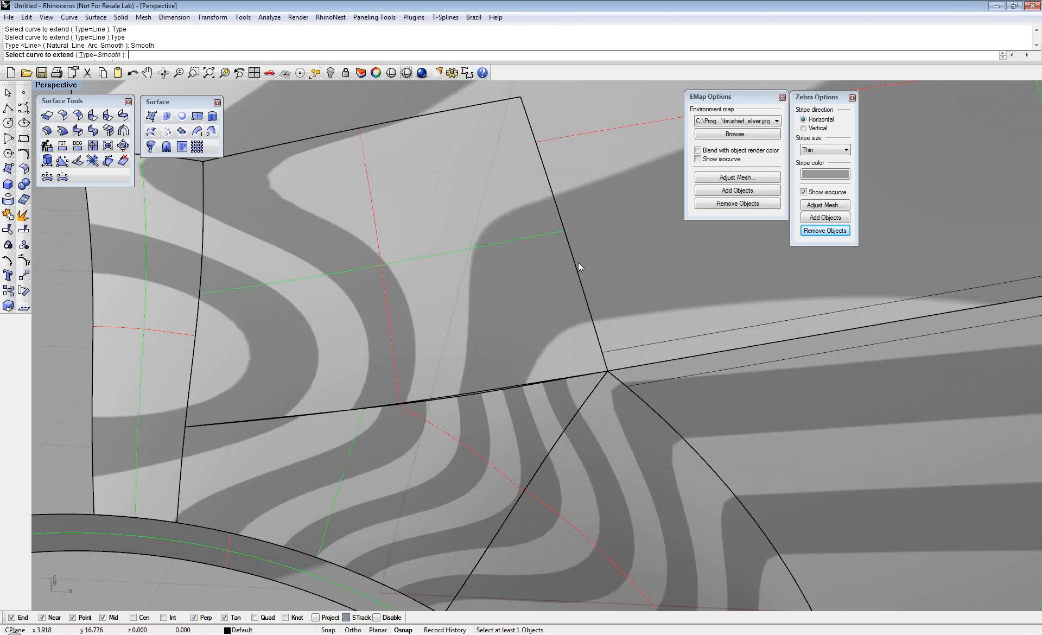
{"action": "left_click", "coordinate": [631, 347]}
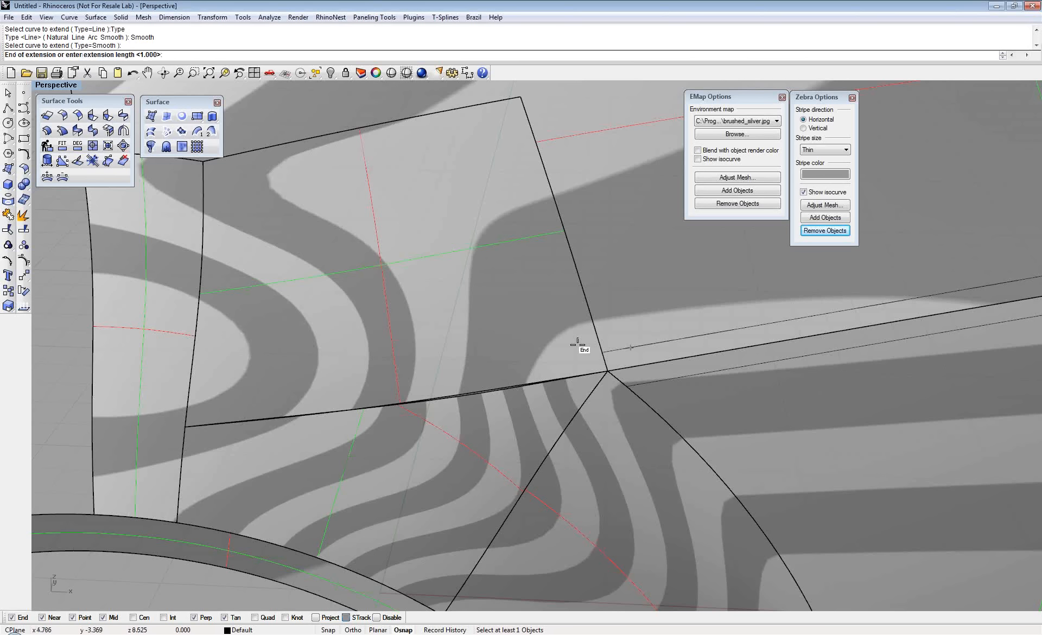
{"action": "left_click", "coordinate": [193, 363]}
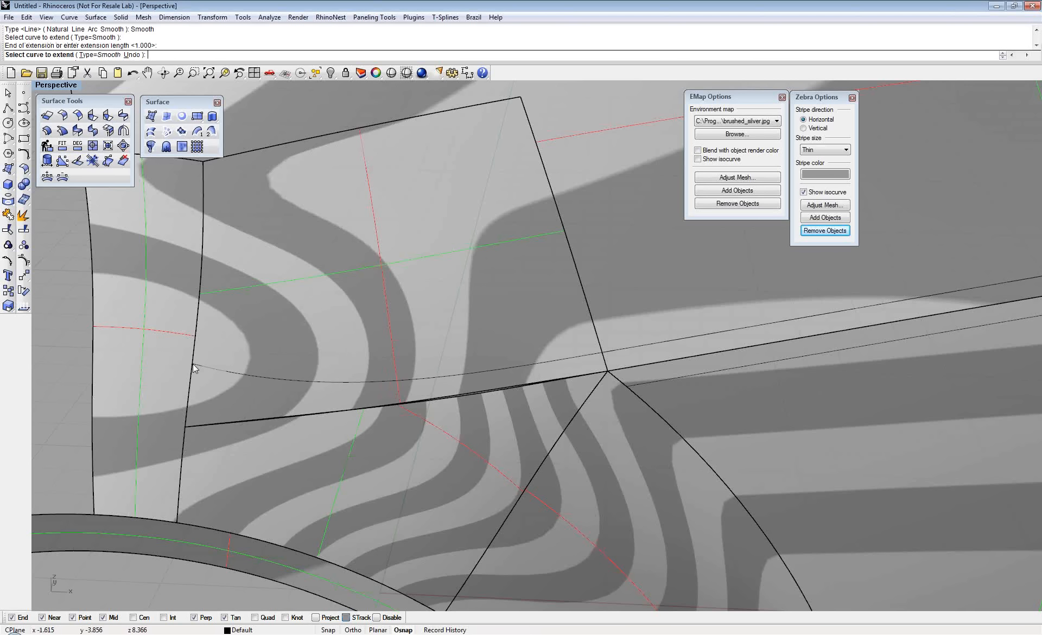
Extend the lower offset curve smoothly across the lower patches to the narrow end patch's edge
{"action": "left_click", "coordinate": [644, 382]}
{"action": "left_click", "coordinate": [170, 471]}
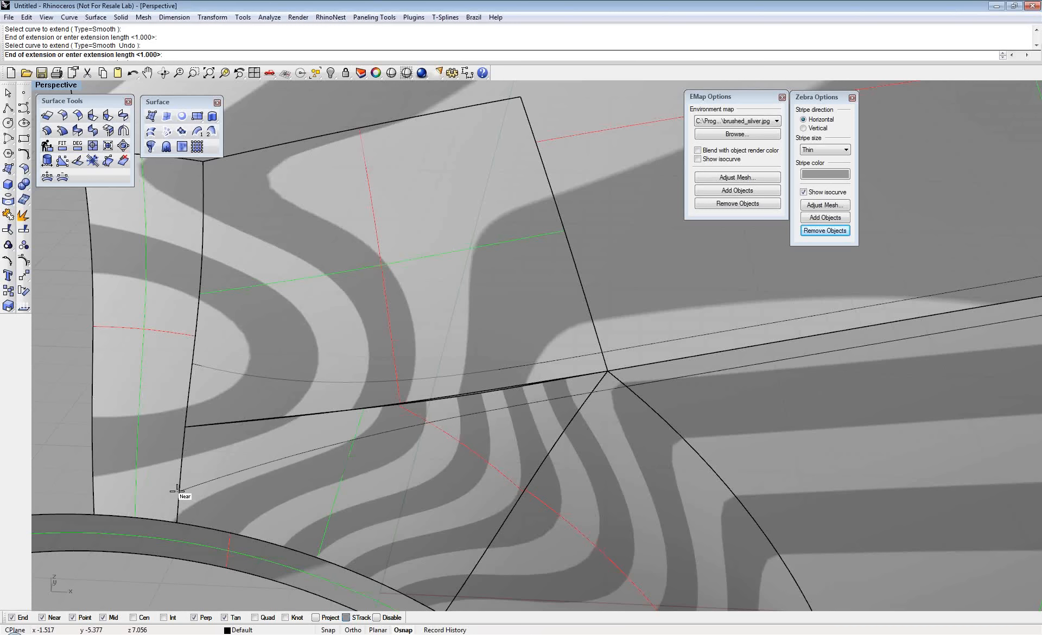
{"action": "left_click", "coordinate": [177, 489]}
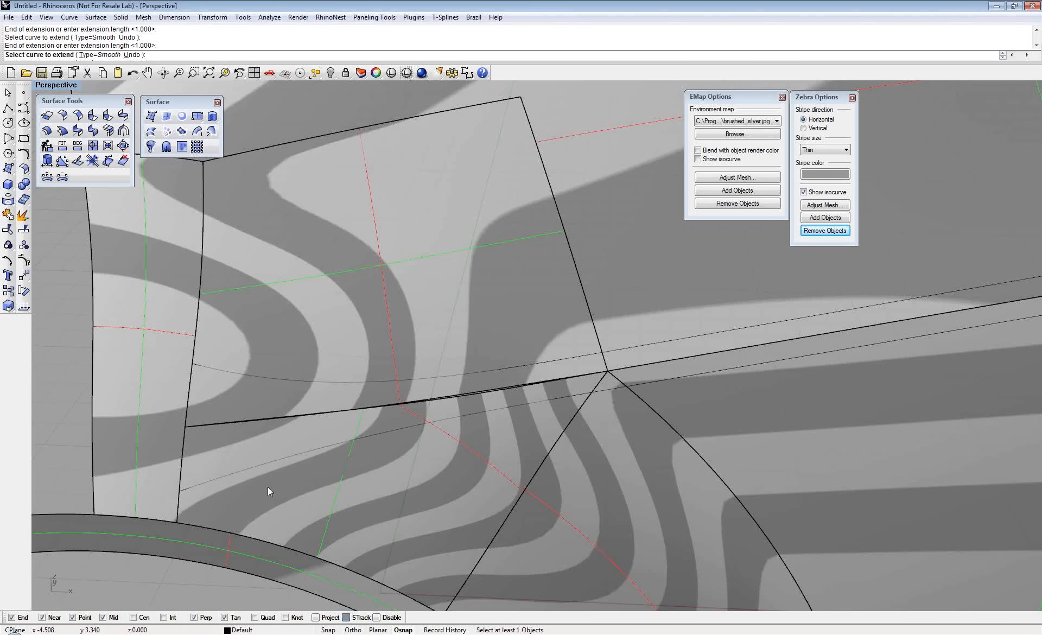
{"action": "right_click_drag", "start_coordinate": [268, 487], "coordinate": [346, 402]}
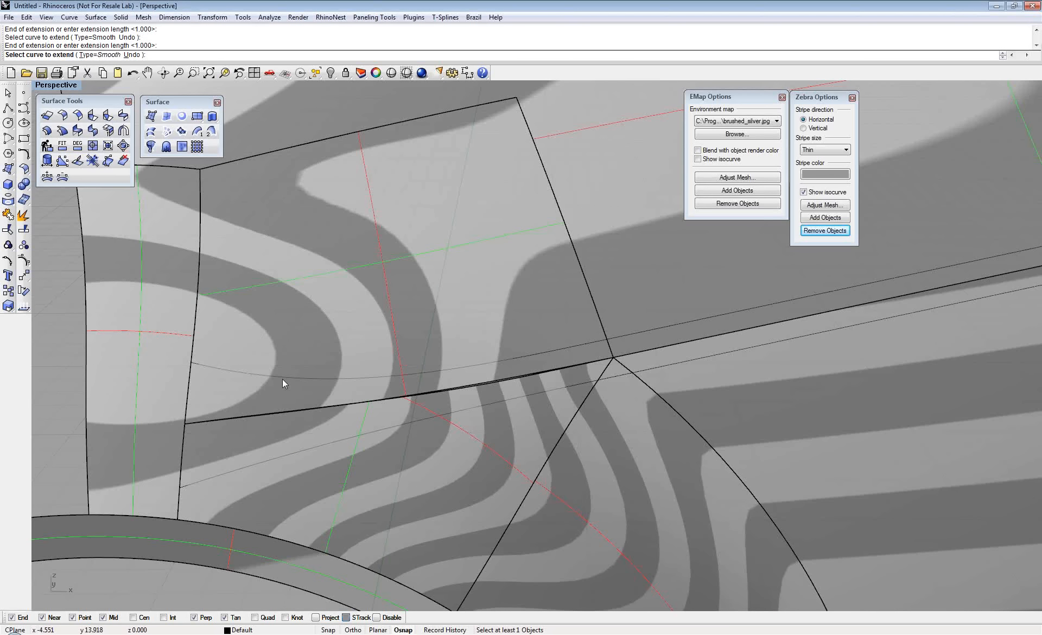
{"action": "right_click_drag", "start_coordinate": [294, 395], "coordinate": [294, 382]}
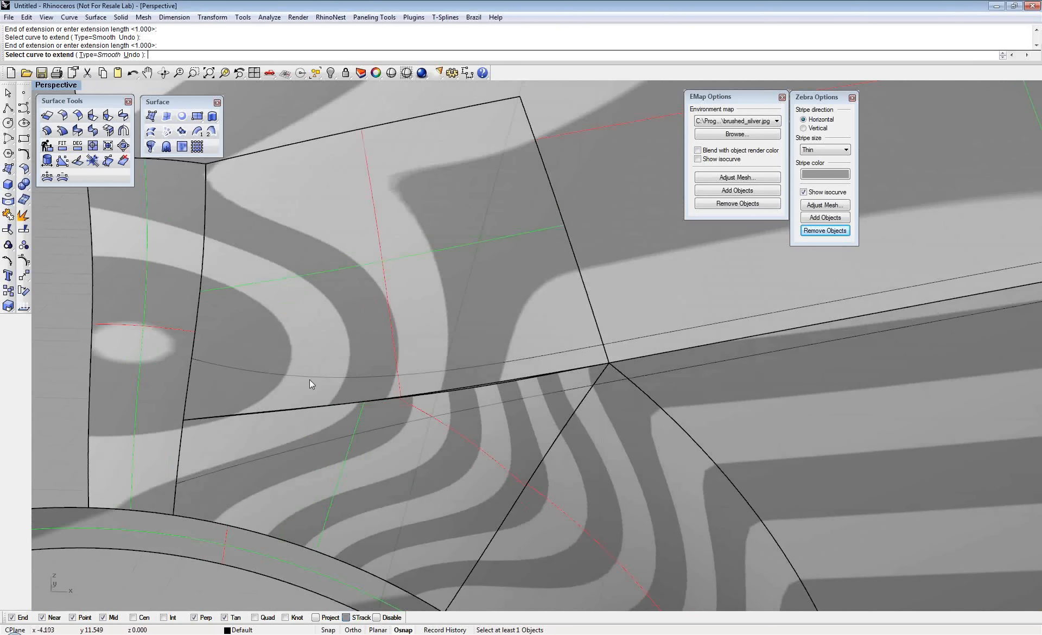
{"action": "right_click_drag", "start_coordinate": [310, 380], "coordinate": [342, 383]}
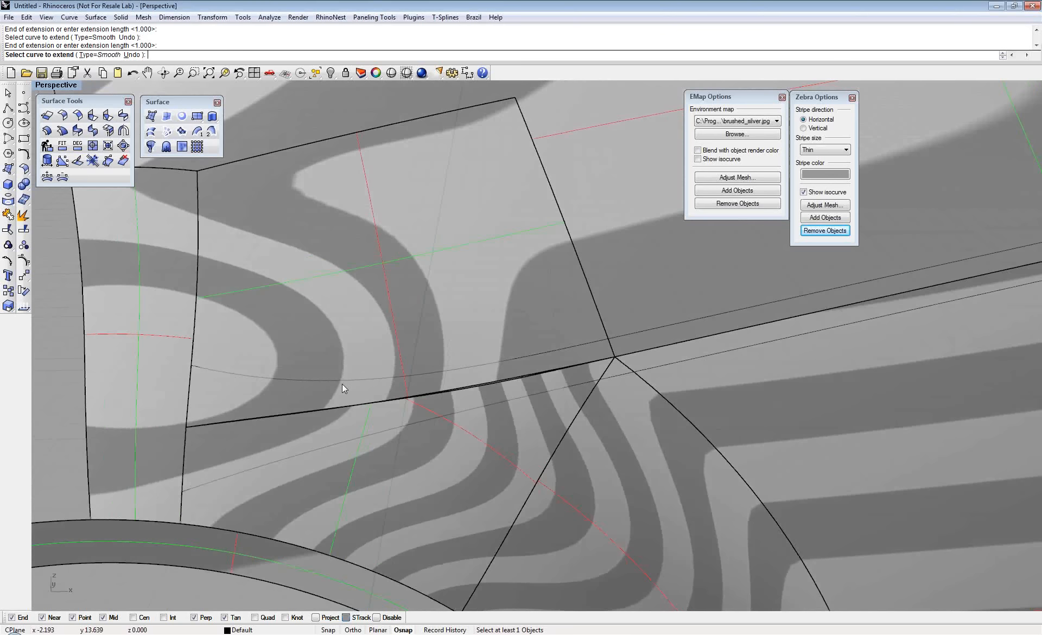
{"action": "right_click", "coordinate": [341, 383]}
Pull both extended offset curves onto the two fender patches and the upper and lower body surfaces, with DeleteInput=Yes
{"action": "left_click", "coordinate": [198, 366]}
{"action": "right_click", "coordinate": [197, 382]}
{"action": "left_click", "coordinate": [188, 490], "text": "shift"}
{"action": "right_click", "coordinate": [189, 490]}
{"action": "type", "text": "Pull"}
{"action": "key", "text": "Return"}
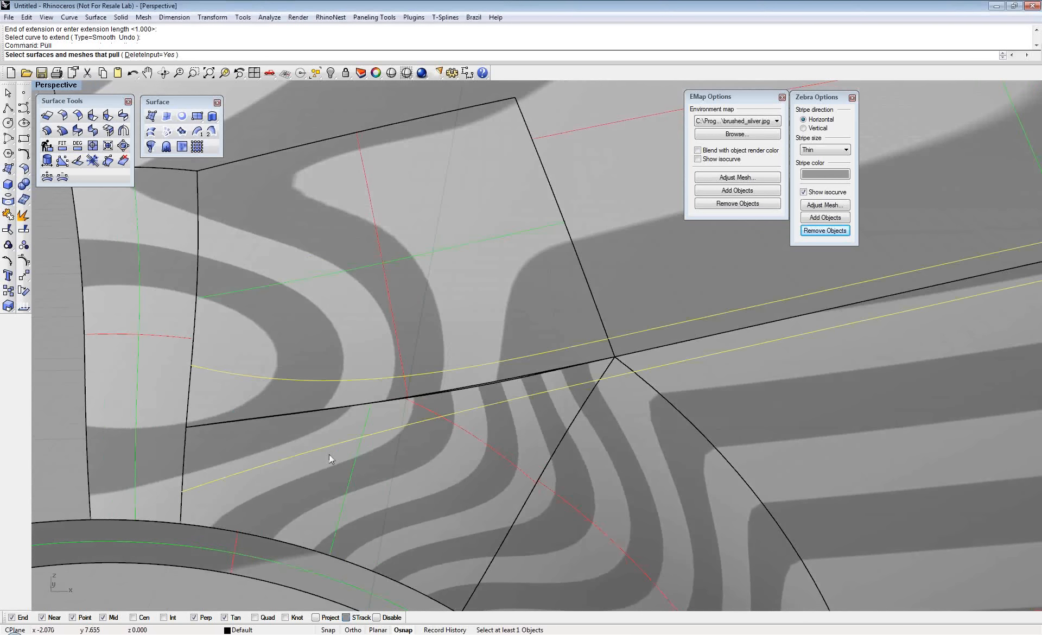
{"action": "left_click", "coordinate": [338, 424]}
{"action": "left_click", "coordinate": [338, 393]}
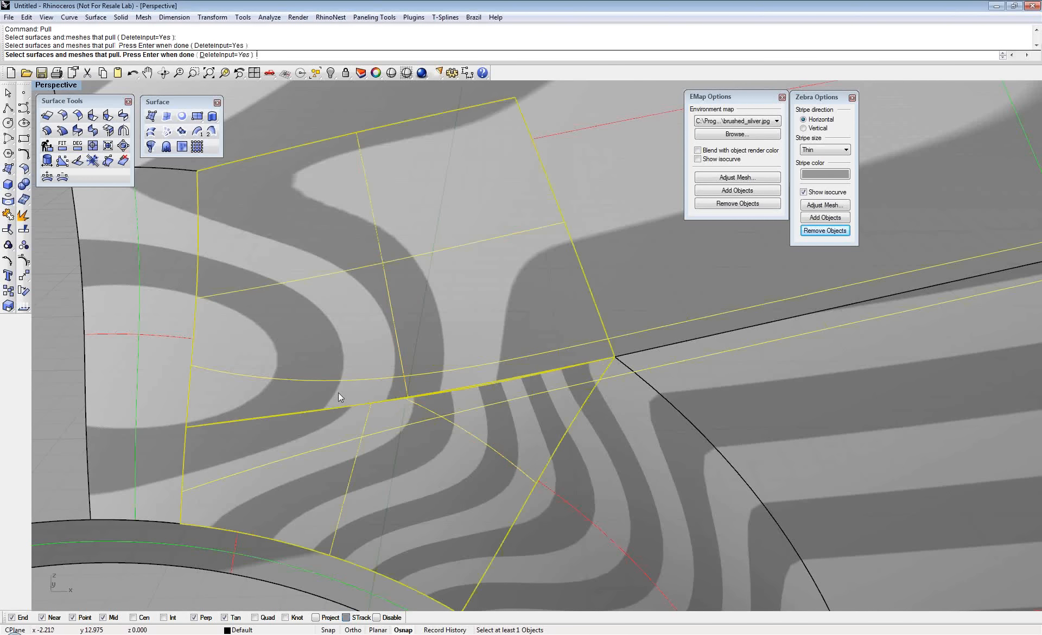
{"action": "left_click", "coordinate": [643, 337]}
{"action": "left_click", "coordinate": [620, 367]}
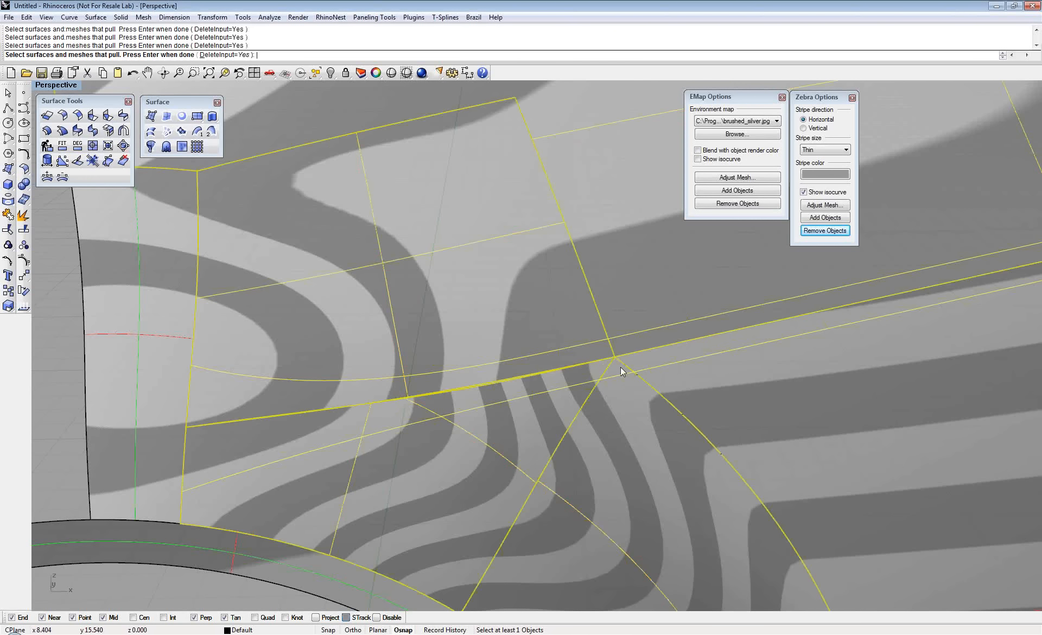
{"action": "key", "text": "Return"}
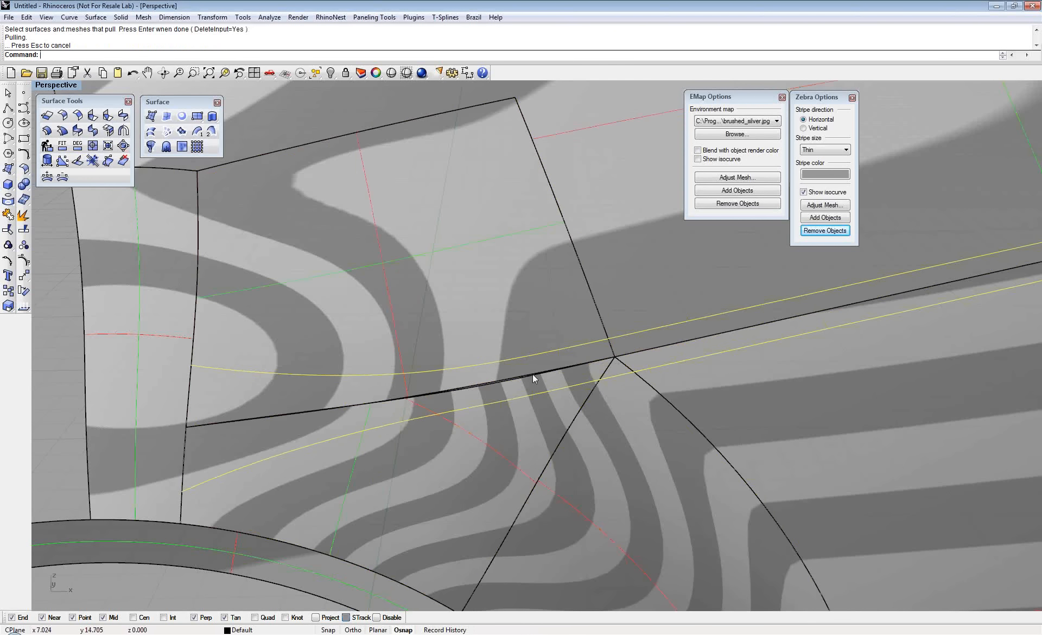
Join the pulled curve segments and trim away the surface strip between the two curves along the whole crease
{"action": "type", "text": "join"}
{"action": "key", "text": "Return"}
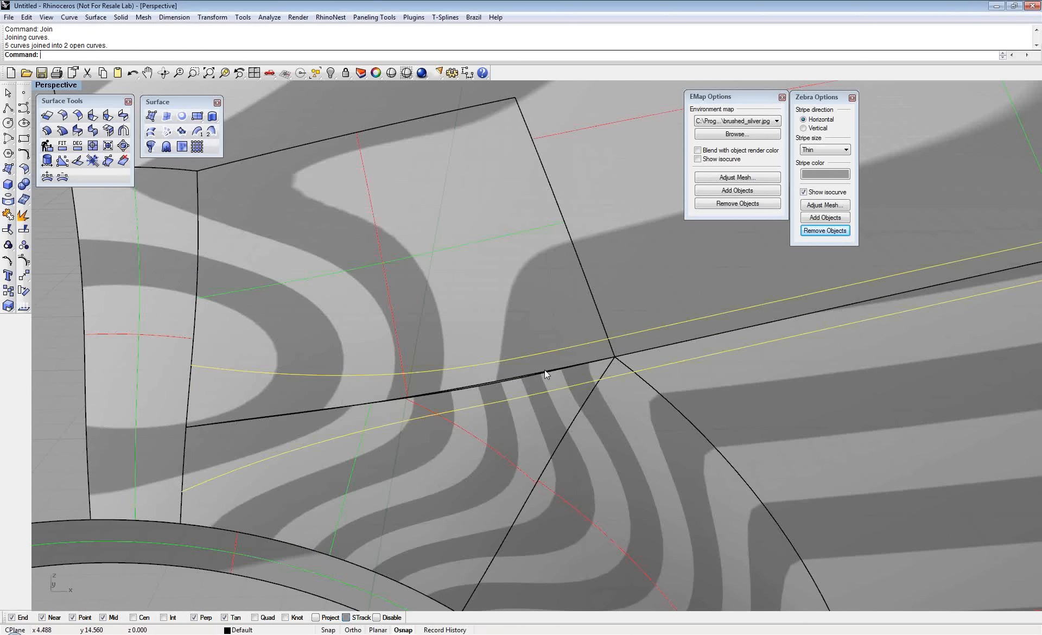
{"action": "right_click_drag", "start_coordinate": [545, 370], "coordinate": [585, 372]}
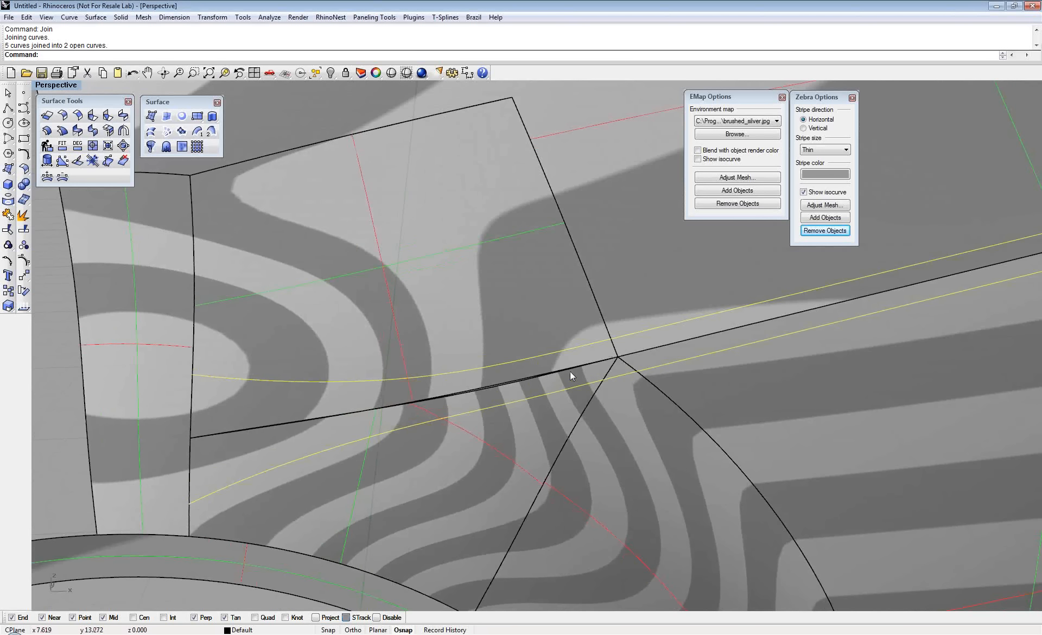
{"action": "left_click", "coordinate": [9, 231]}
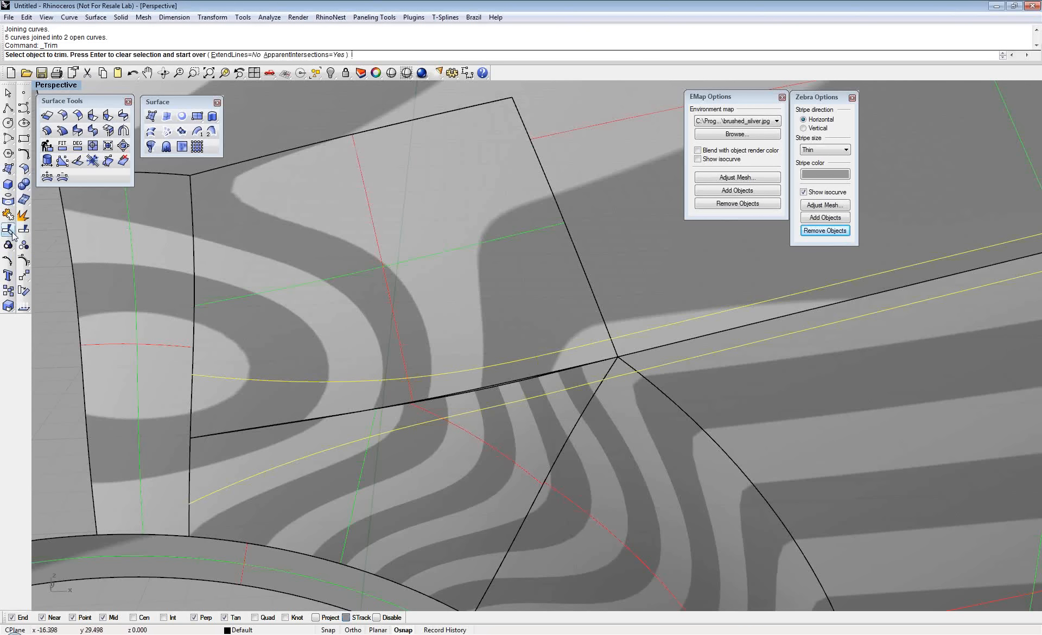
{"action": "left_click", "coordinate": [378, 395]}
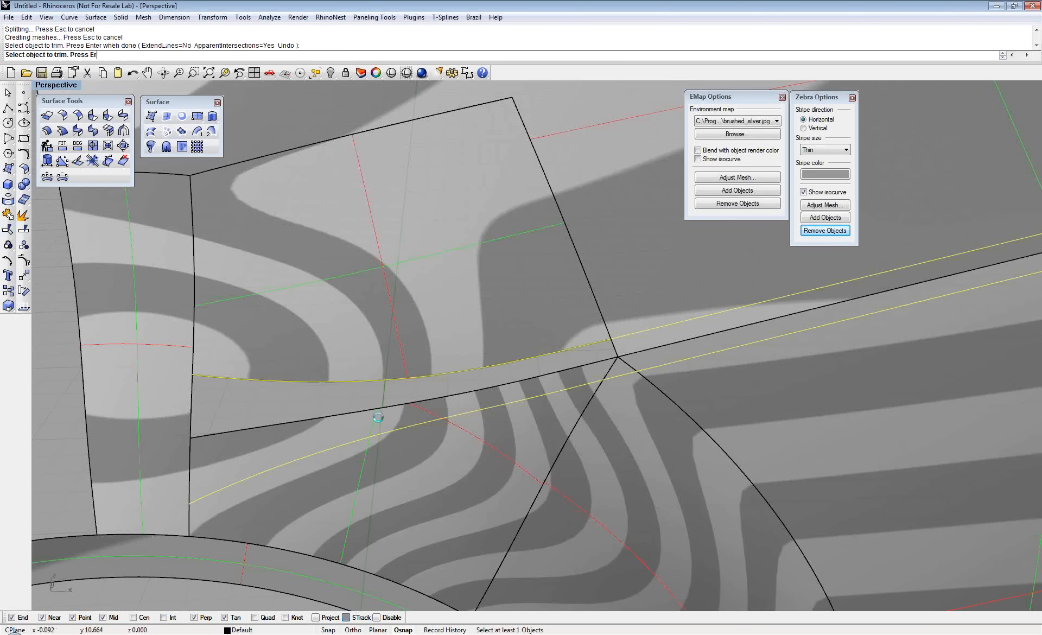
{"action": "left_click", "coordinate": [378, 414]}
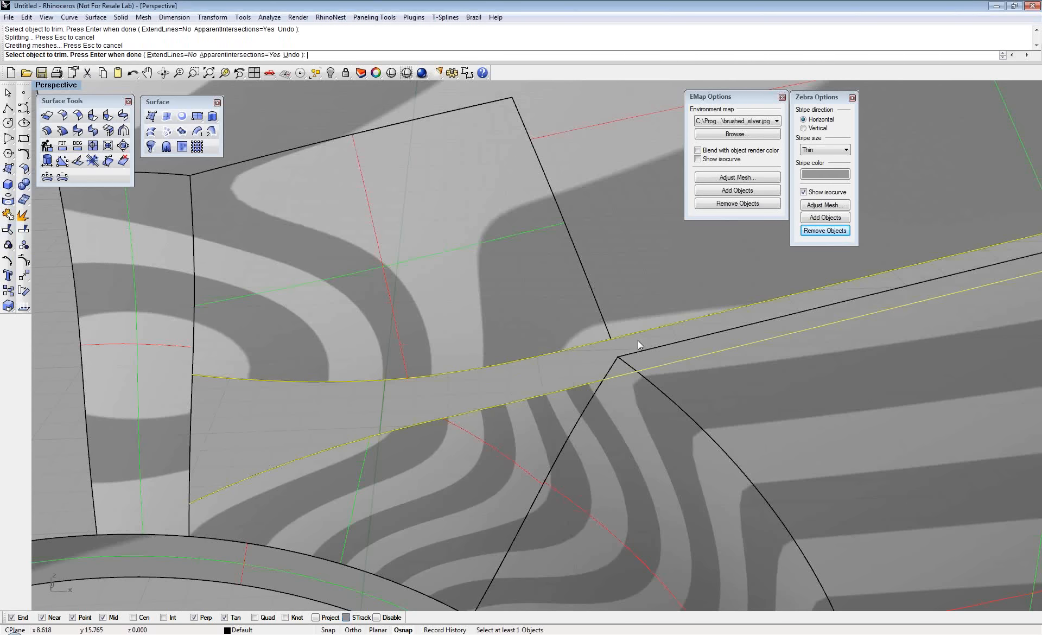
{"action": "key", "text": "Return"}
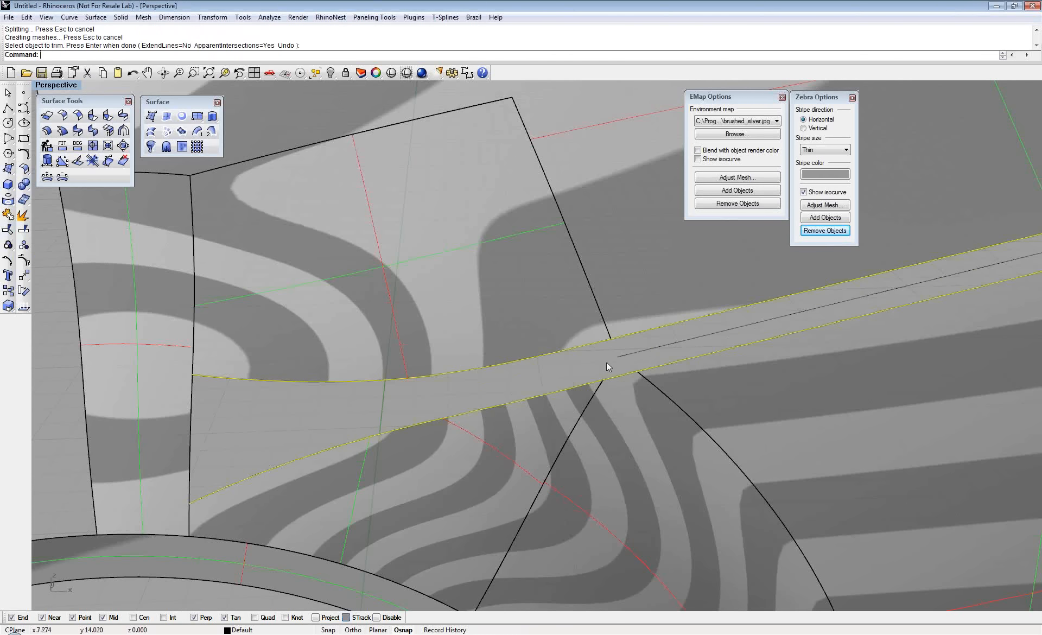
Hide the two cutting curves and the leftover duplicated crease curve in the gap
{"action": "type", "text": "H"}
{"action": "type", "text": "ide"}
{"action": "key", "text": "Return"}
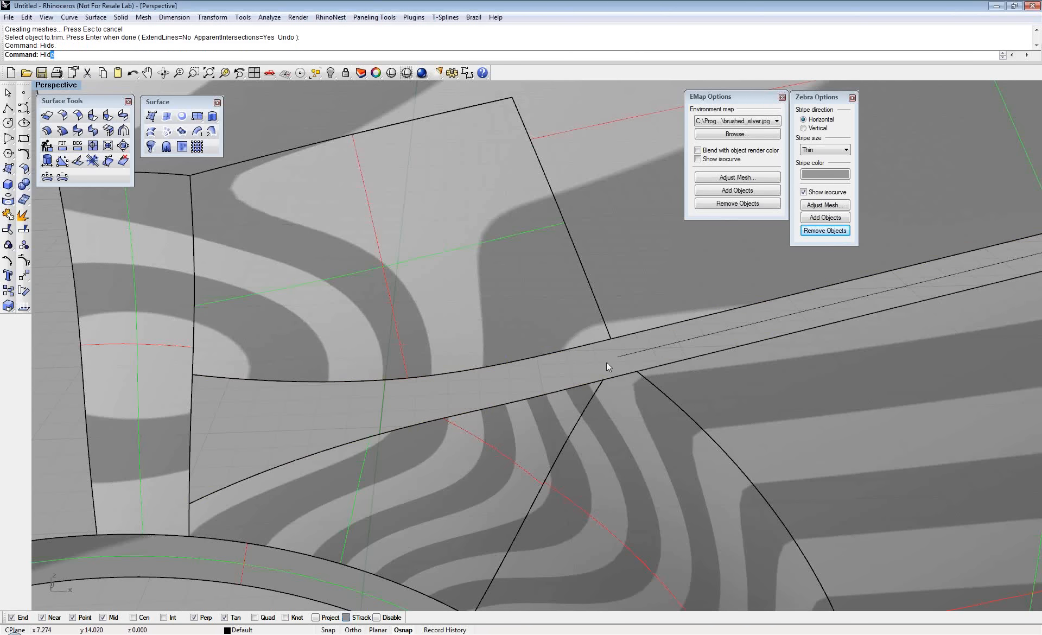
{"action": "key", "text": "Return"}
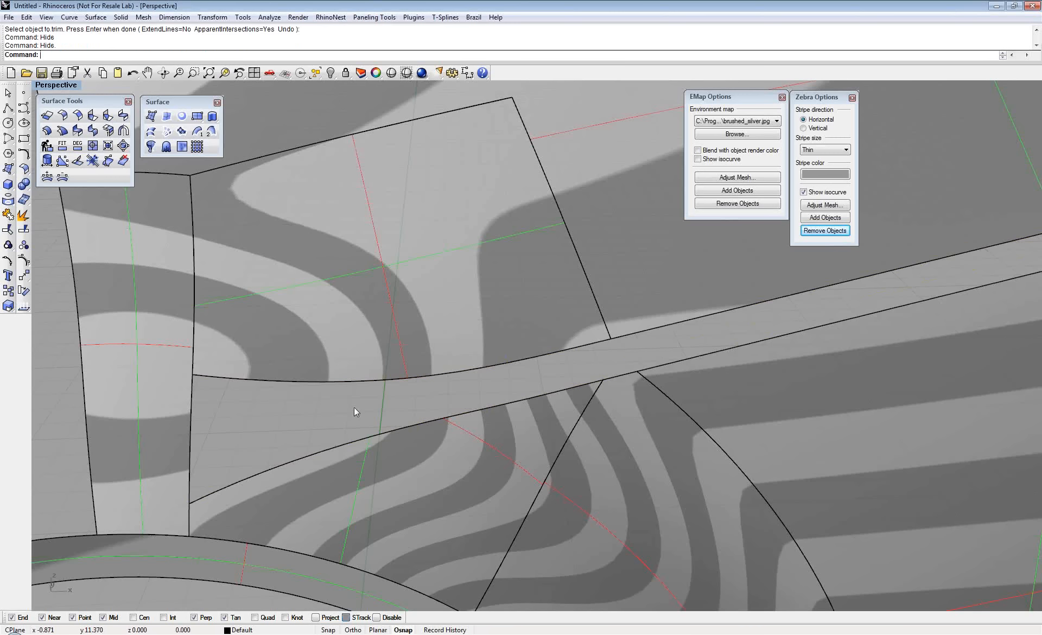
Set up a G2 surface blend between the chained upper and lower trimmed edges of the gap, with the preview on
{"action": "right_click_drag", "start_coordinate": [402, 388], "coordinate": [218, 364]}
{"action": "scroll", "coordinate": [382, 389], "scroll_direction": "down", "scroll_amount": 3}
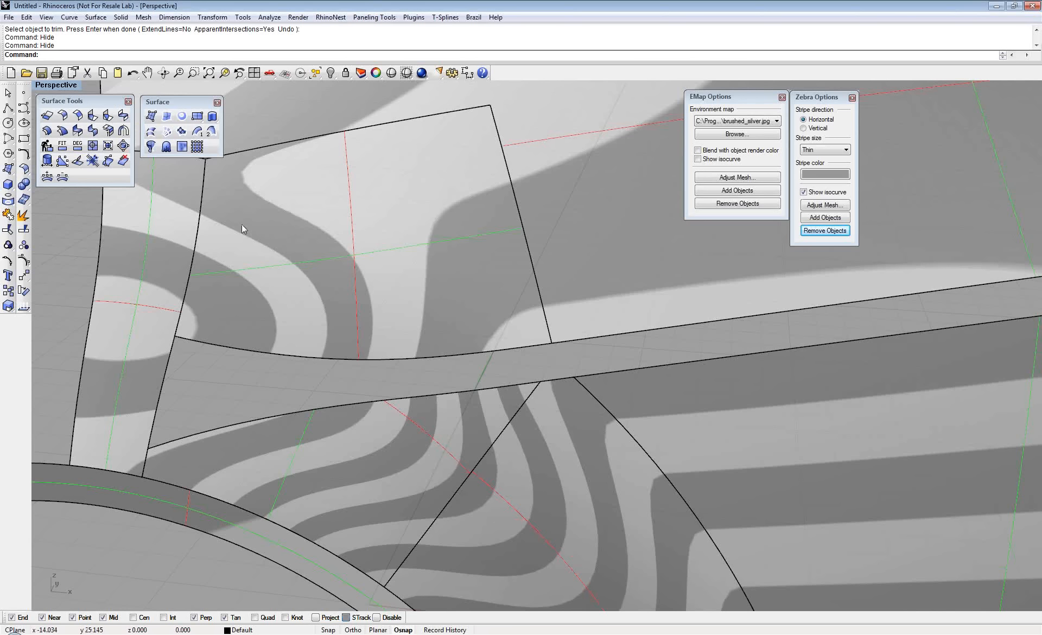
{"action": "left_click", "coordinate": [123, 116]}
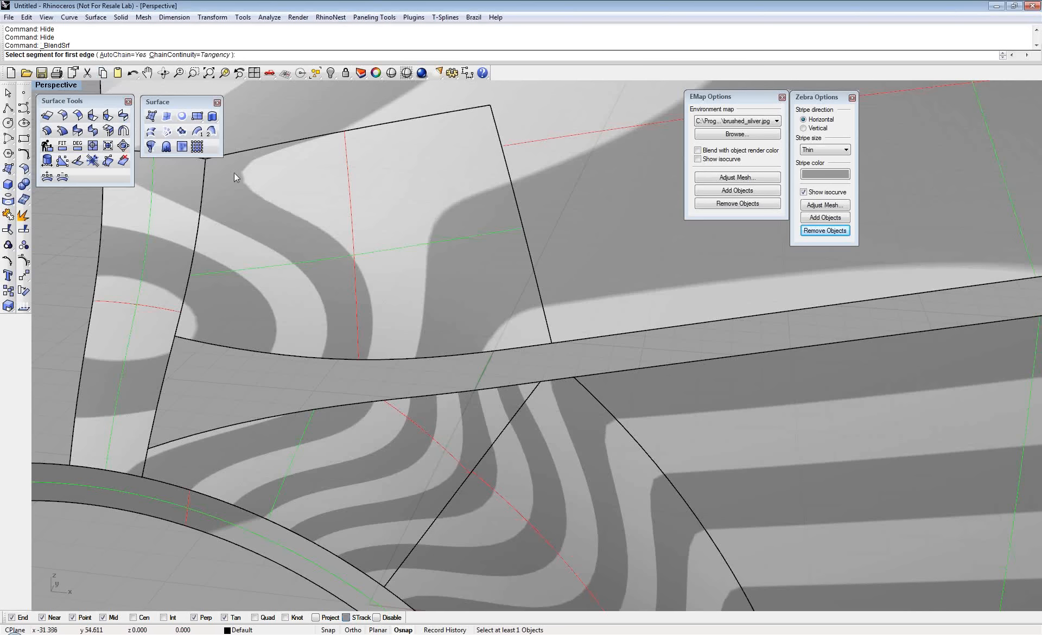
{"action": "left_click", "coordinate": [240, 351]}
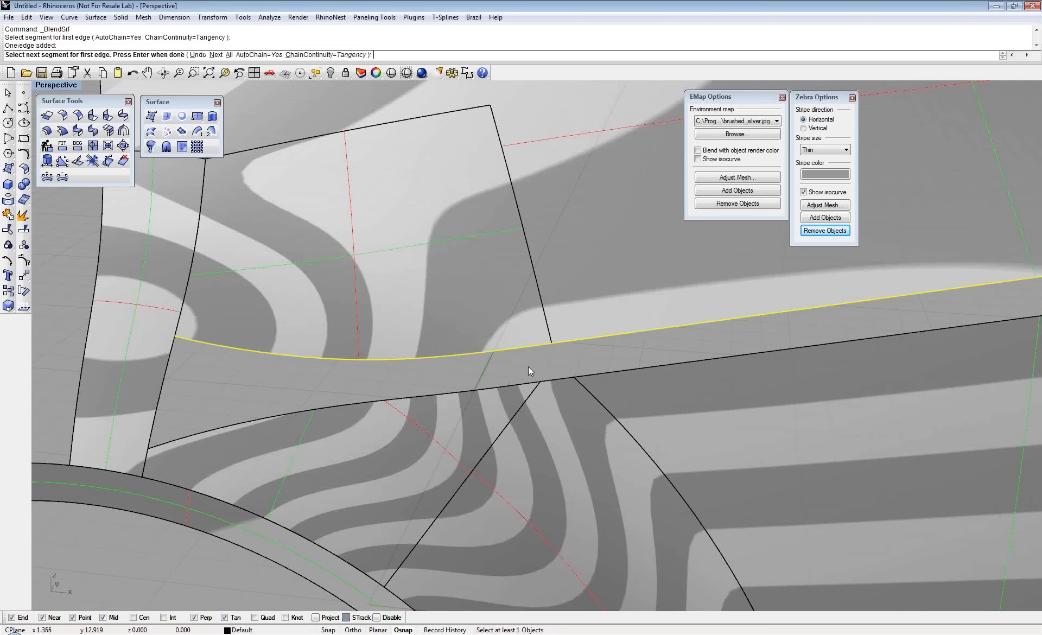
{"action": "key", "text": "Return"}
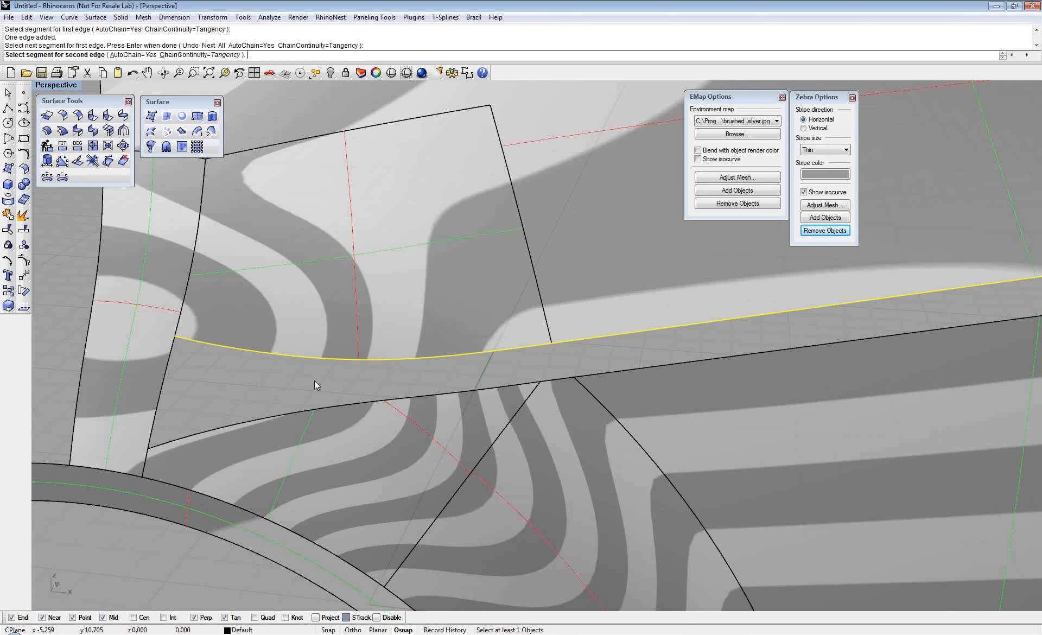
{"action": "left_click", "coordinate": [257, 418]}
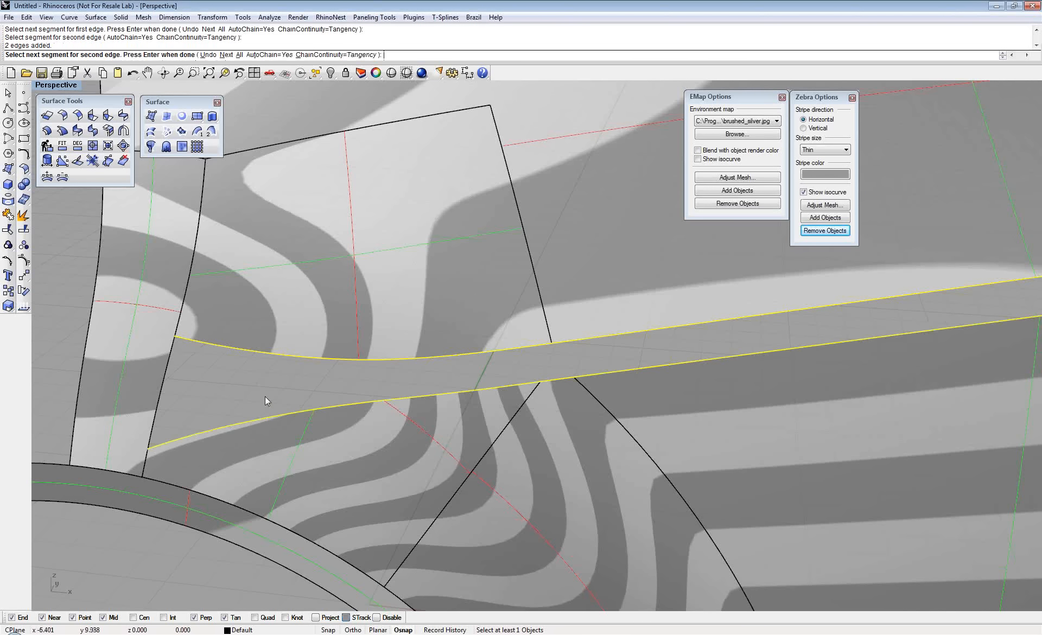
{"action": "key", "text": "Return"}
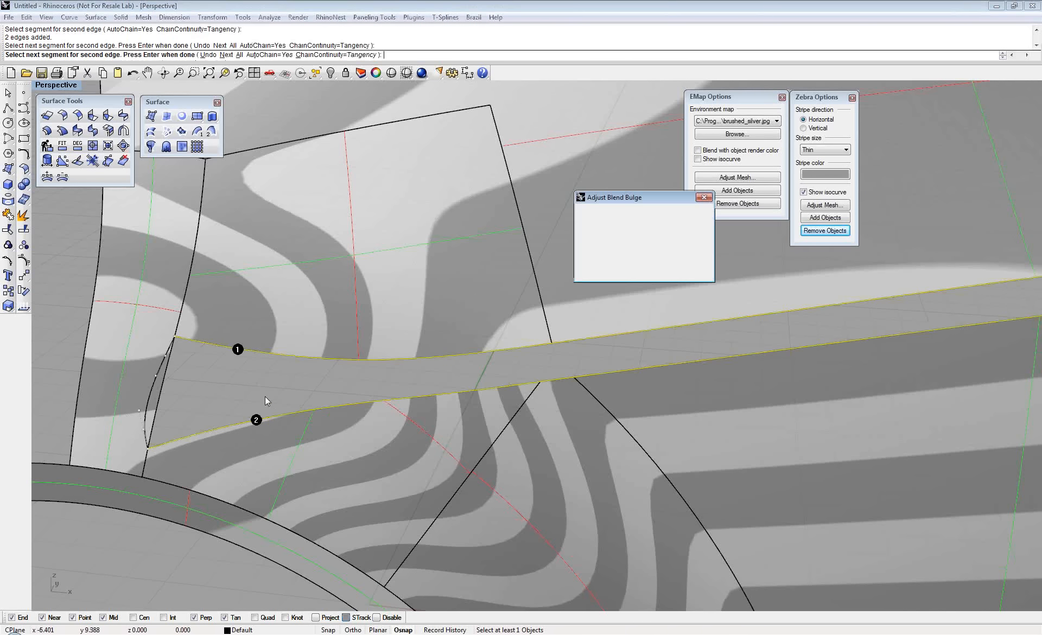
{"action": "right_click_drag", "start_coordinate": [200, 376], "coordinate": [215, 375]}
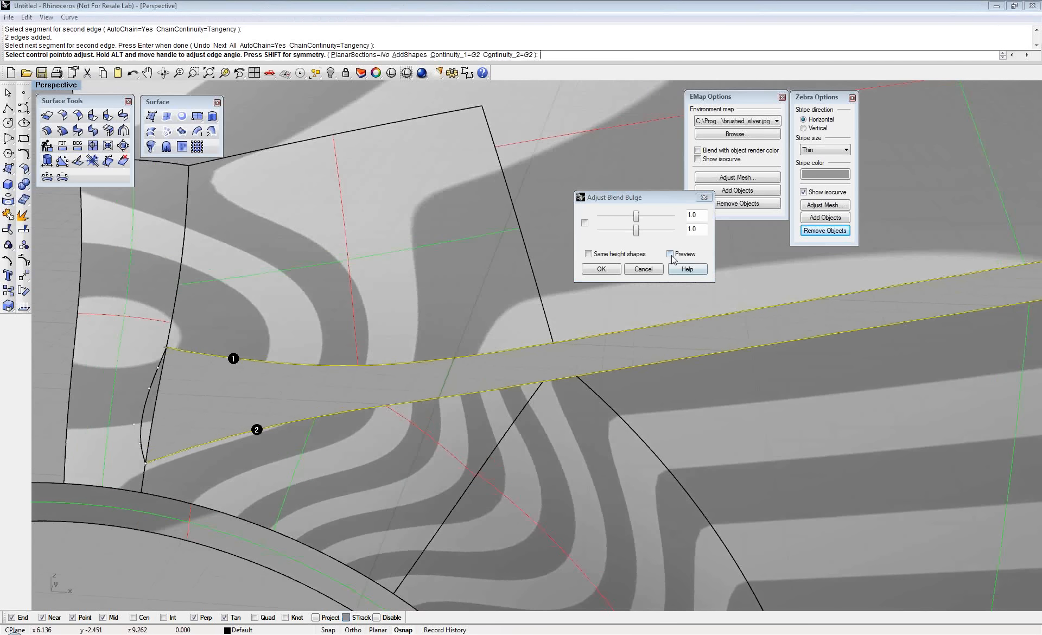
{"action": "left_click", "coordinate": [670, 254]}
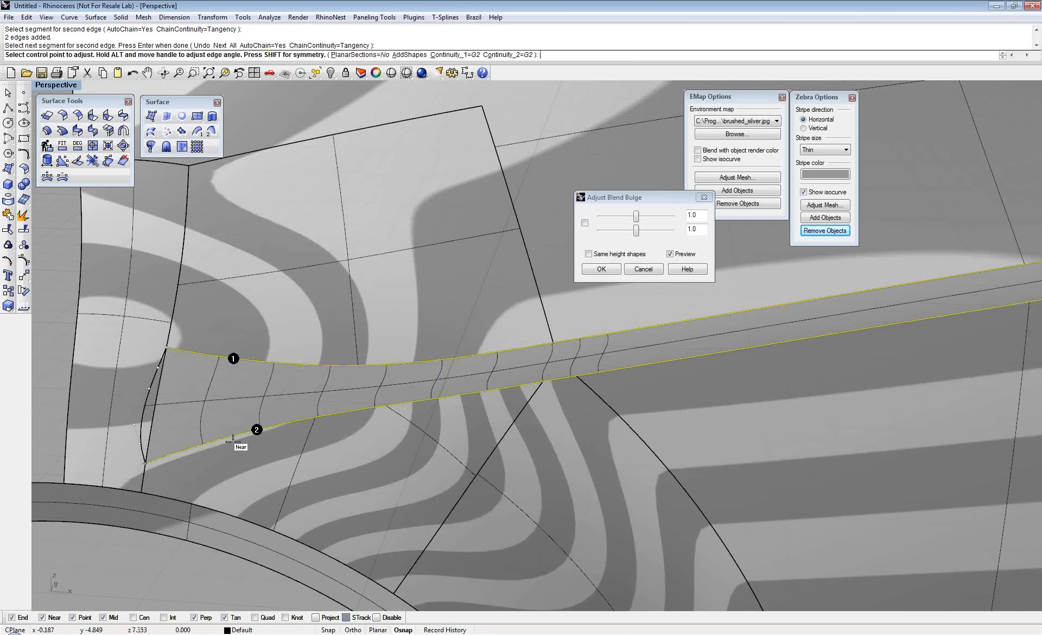
Adjust both handles of the blend's end shape beside the narrow end patch so it follows that patch's edge
{"action": "right_click_drag", "start_coordinate": [216, 406], "coordinate": [268, 402]}
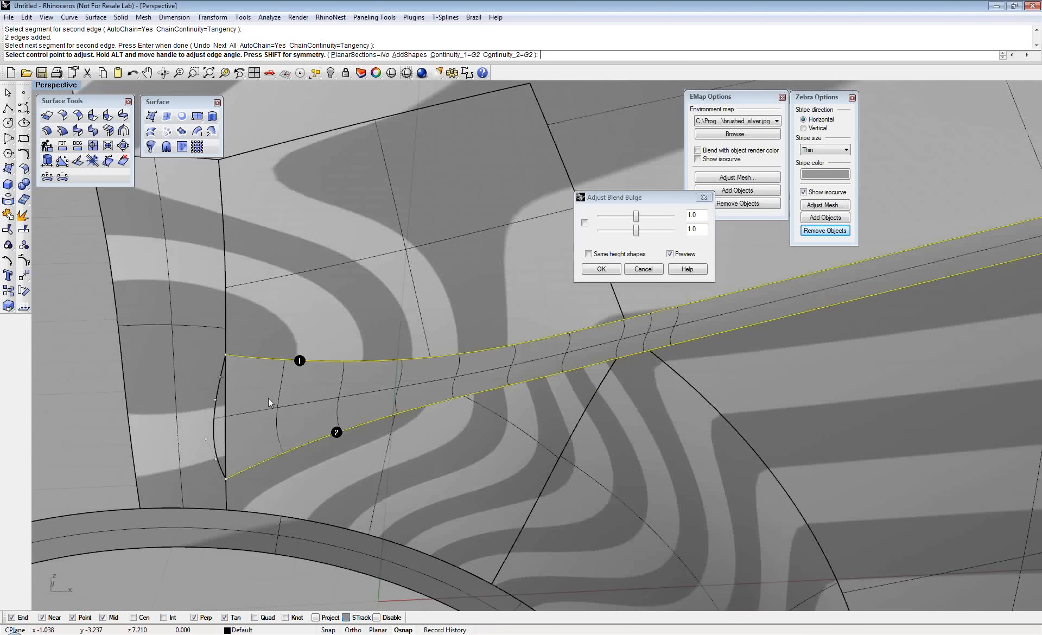
{"action": "scroll", "coordinate": [268, 398], "scroll_direction": "up", "scroll_amount": 2}
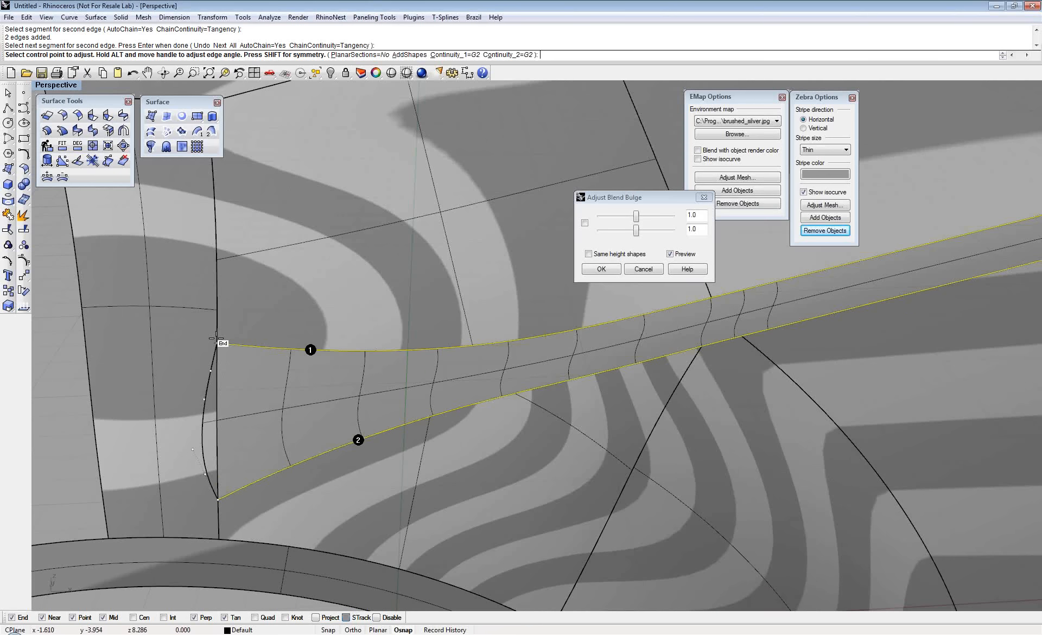
{"action": "left_click", "coordinate": [211, 371]}
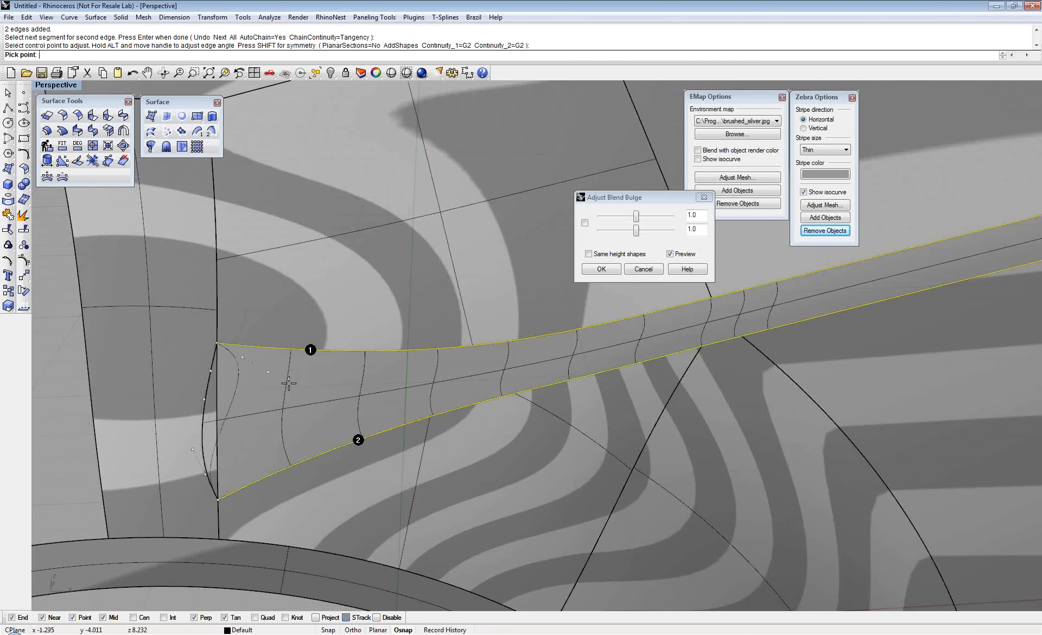
{"action": "left_click", "coordinate": [217, 499]}
{"action": "left_click", "coordinate": [217, 500]}
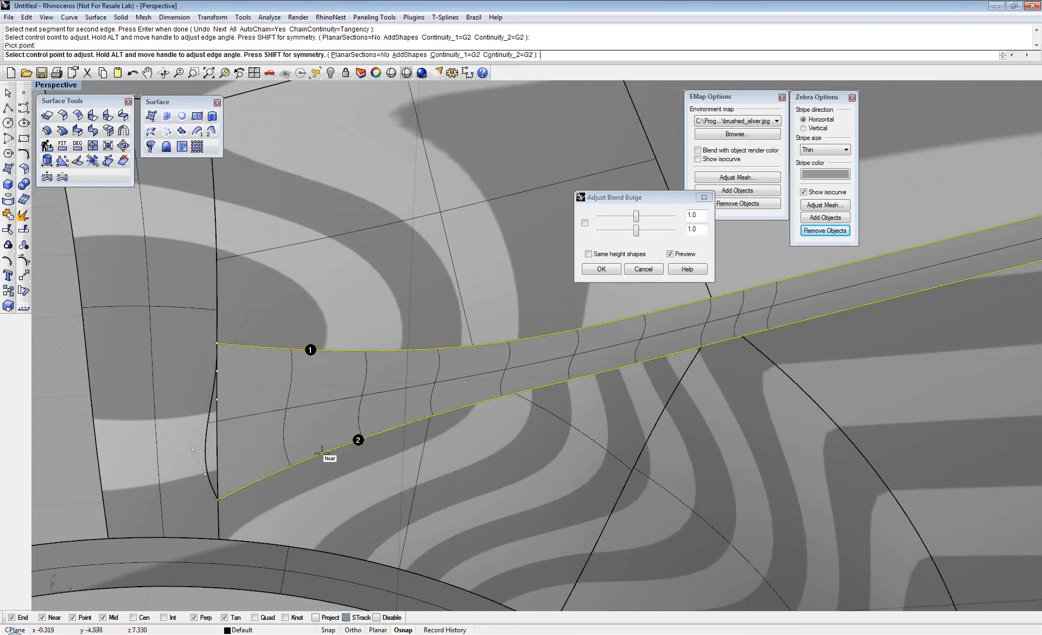
{"action": "left_click", "coordinate": [206, 474]}
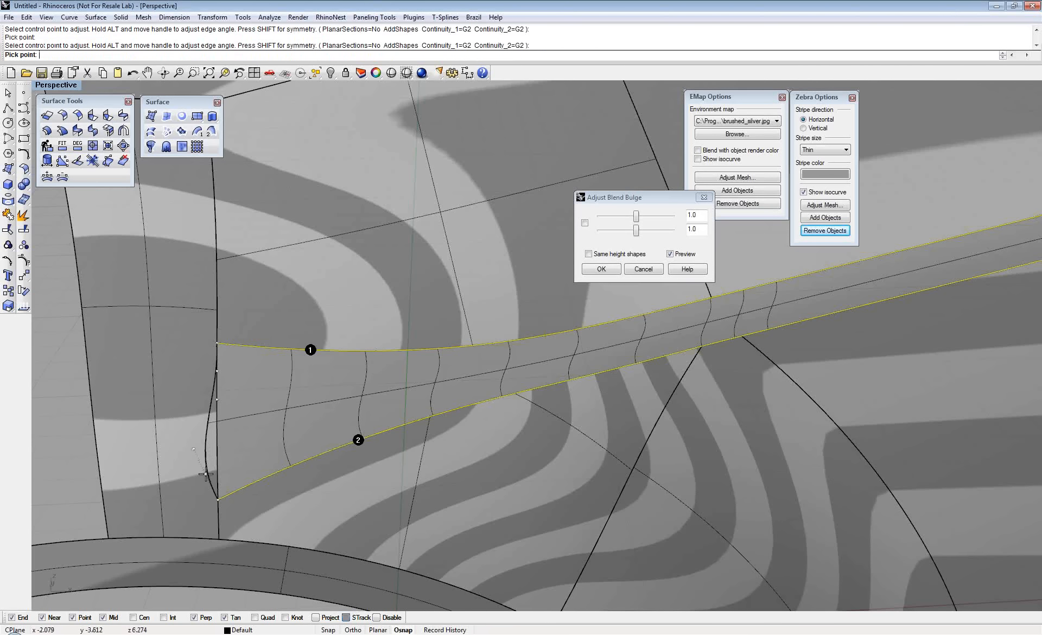
{"action": "left_click", "coordinate": [213, 342]}
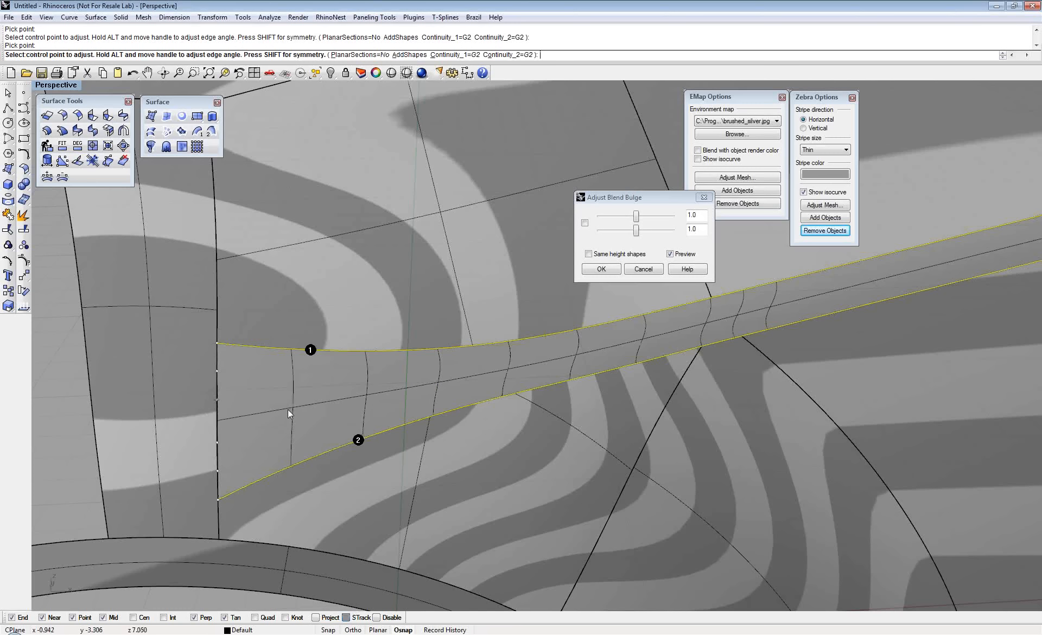
Align both handles of the blend's shape at the far end of the body with the body surfaces' end edges
{"action": "scroll", "coordinate": [287, 409], "scroll_direction": "down", "scroll_amount": 2}
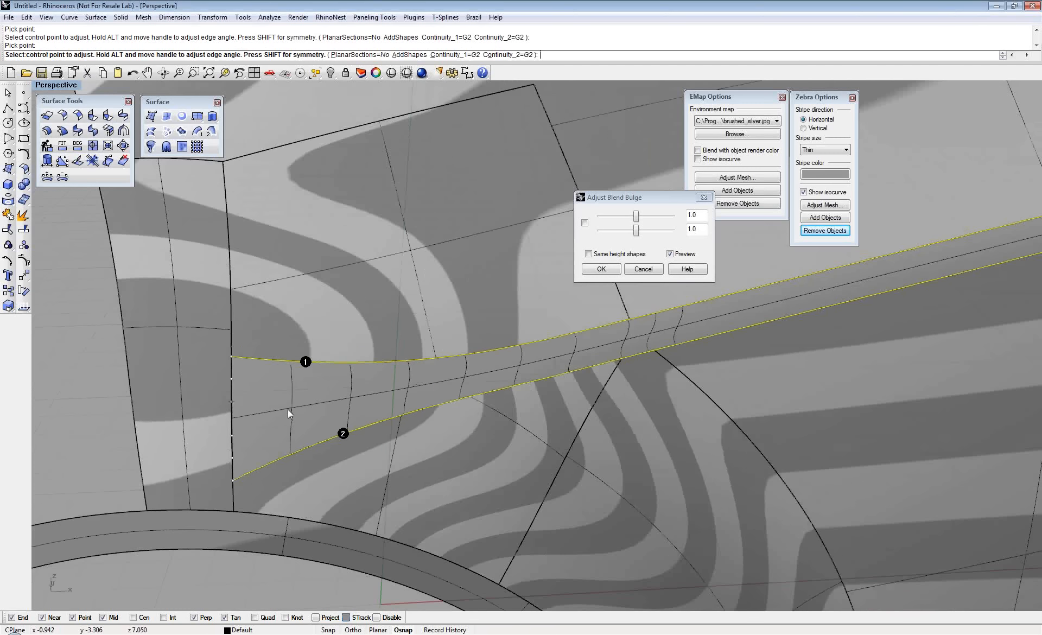
{"action": "scroll", "coordinate": [288, 409], "scroll_direction": "down", "scroll_amount": 5}
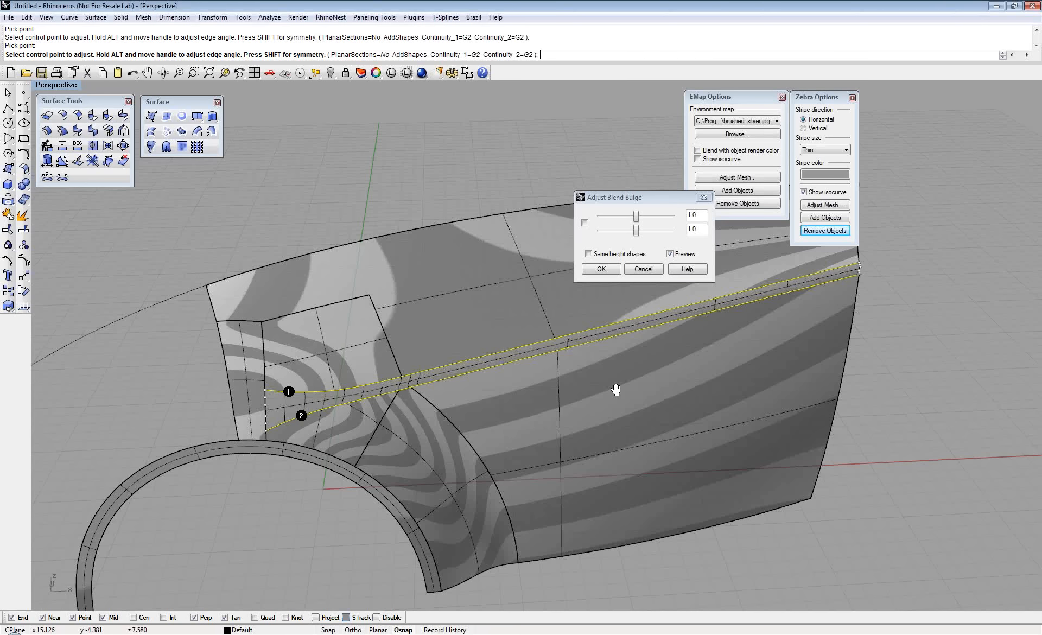
{"action": "right_click_drag", "start_coordinate": [615, 389], "coordinate": [542, 356]}
{"action": "scroll", "coordinate": [542, 357], "scroll_direction": "up", "scroll_amount": 8}
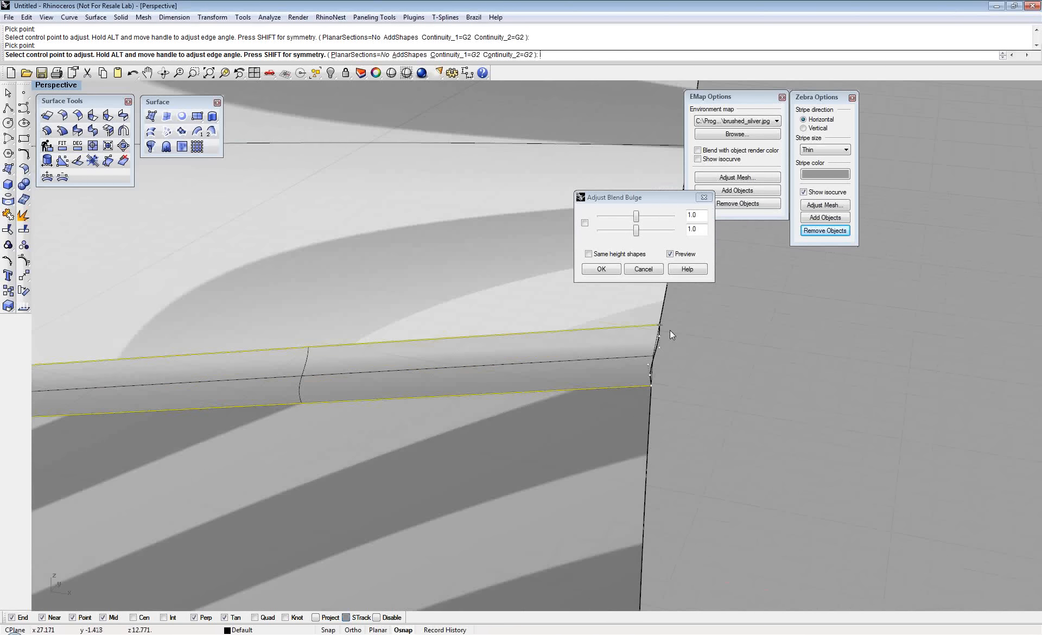
{"action": "right_click_drag", "start_coordinate": [669, 329], "coordinate": [659, 345]}
{"action": "left_click", "coordinate": [642, 396]}
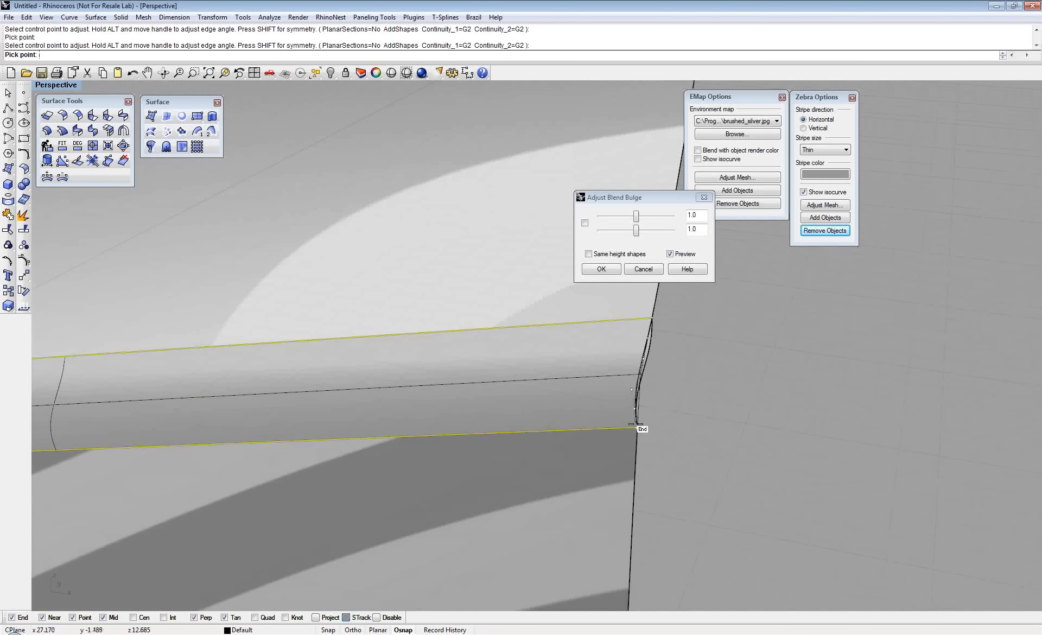
{"action": "left_click", "coordinate": [638, 425]}
{"action": "left_click", "coordinate": [645, 390]}
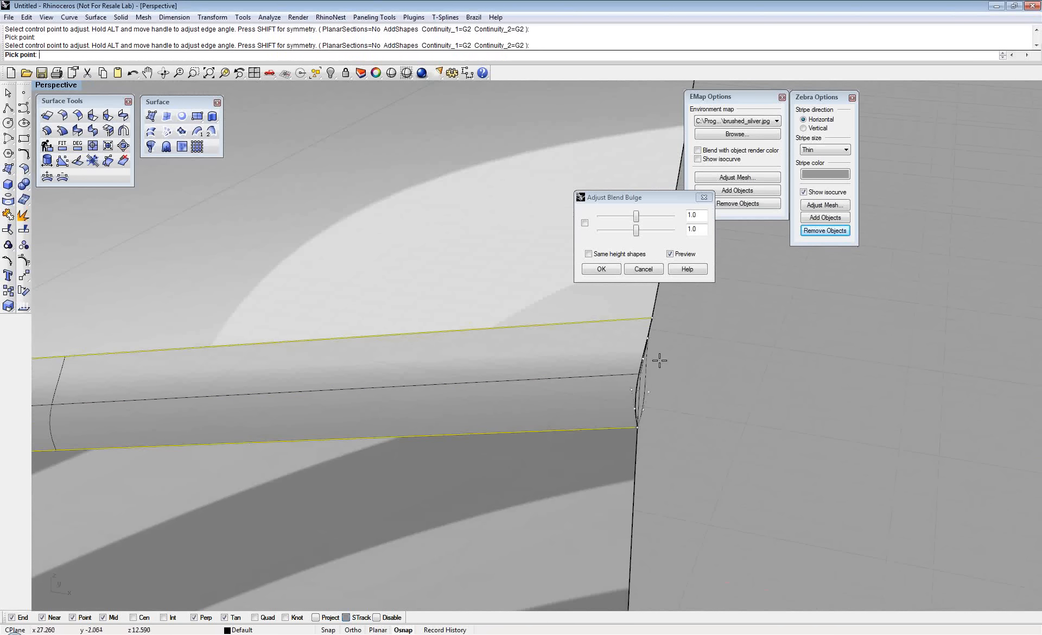
{"action": "left_click", "coordinate": [654, 319]}
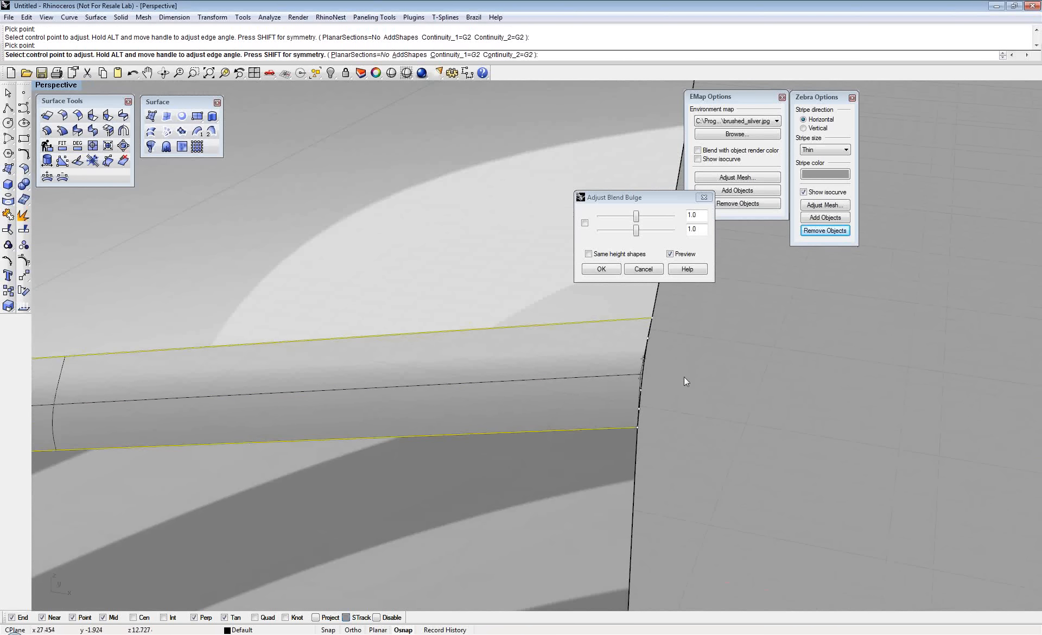
{"action": "scroll", "coordinate": [684, 376], "scroll_direction": "down", "scroll_amount": 2}
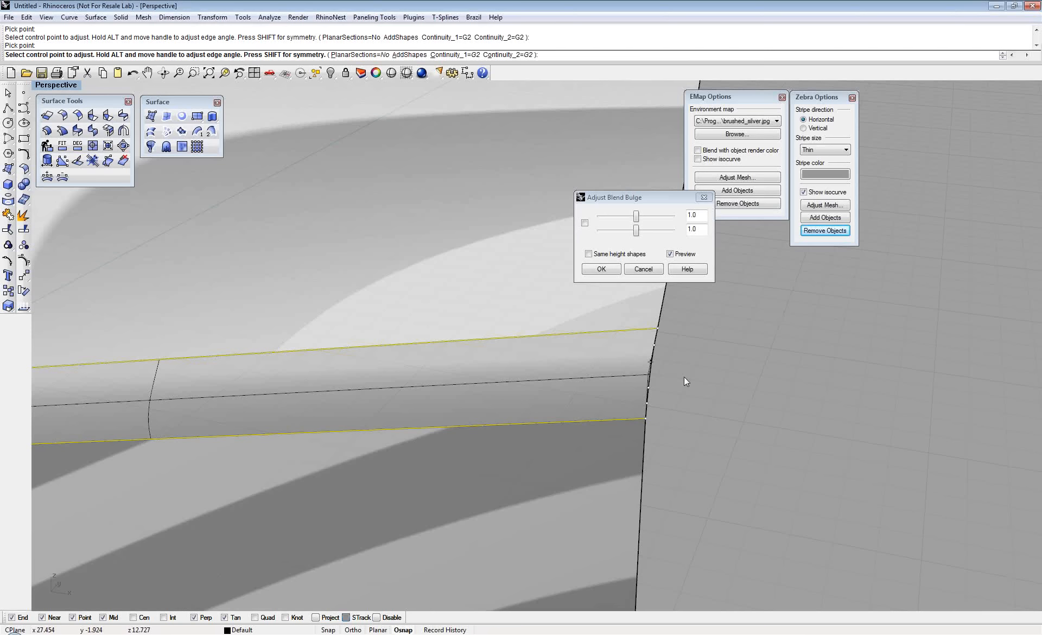
{"action": "scroll", "coordinate": [683, 376], "scroll_direction": "down", "scroll_amount": 4}
{"action": "right_click_drag", "start_coordinate": [313, 411], "coordinate": [440, 420]}
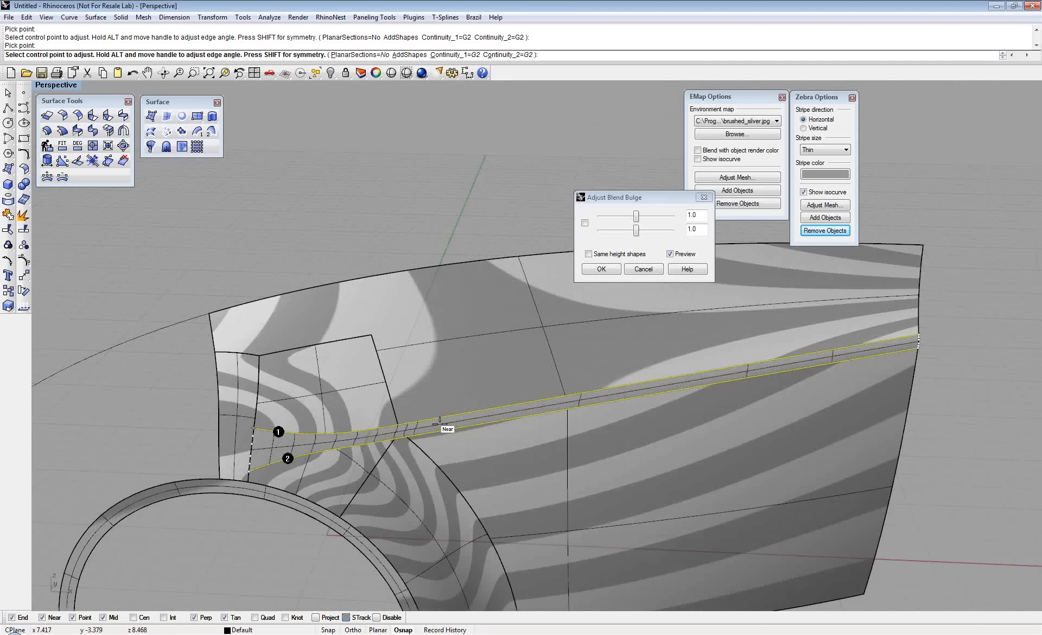
{"action": "scroll", "coordinate": [439, 421], "scroll_direction": "up", "scroll_amount": 3}
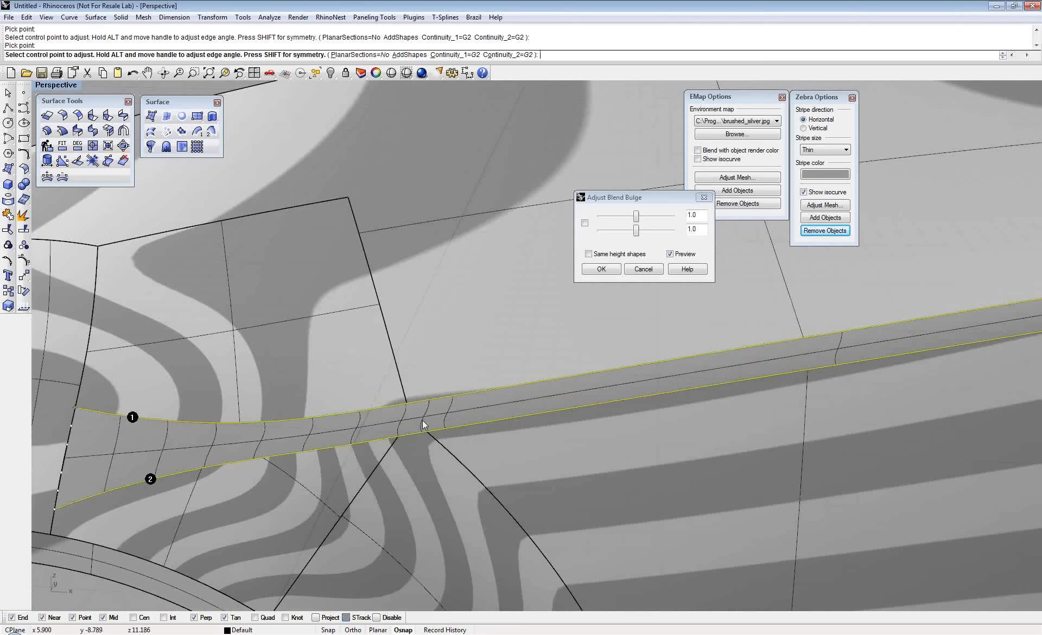
Add a shape across the blend between its two rails, just past the seams of the fender patches
{"action": "left_click", "coordinate": [411, 54]}
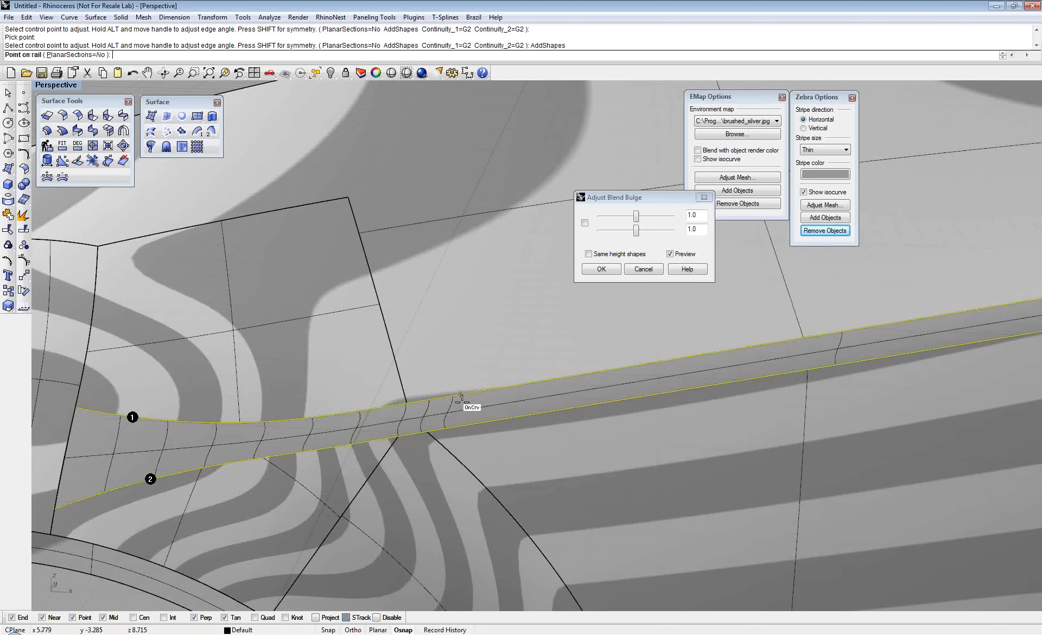
{"action": "left_click", "coordinate": [464, 425]}
{"action": "left_click", "coordinate": [465, 425]}
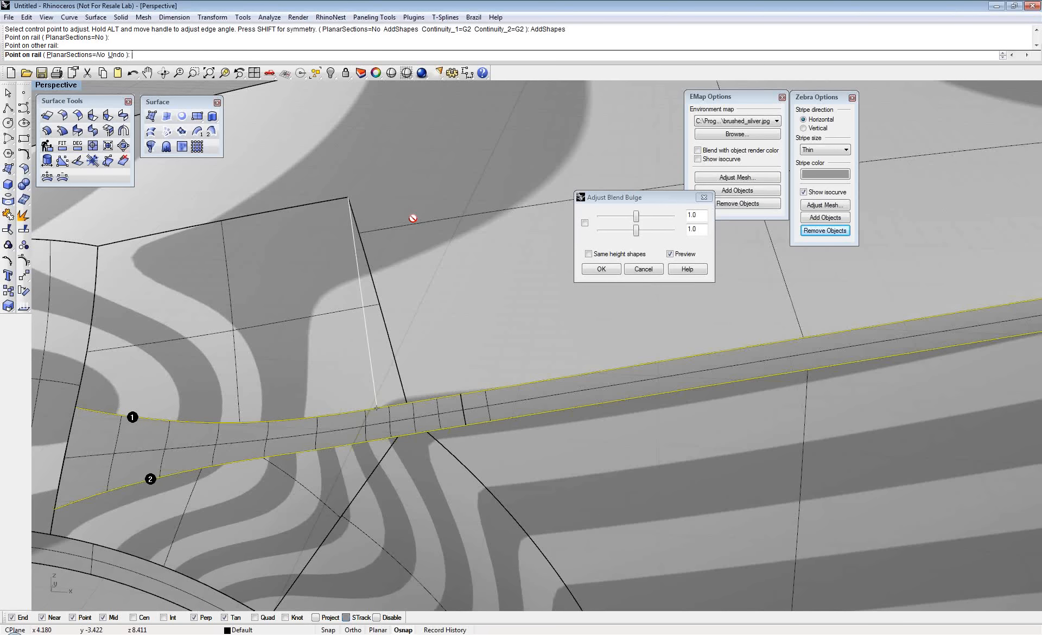
{"action": "key", "text": "Return"}
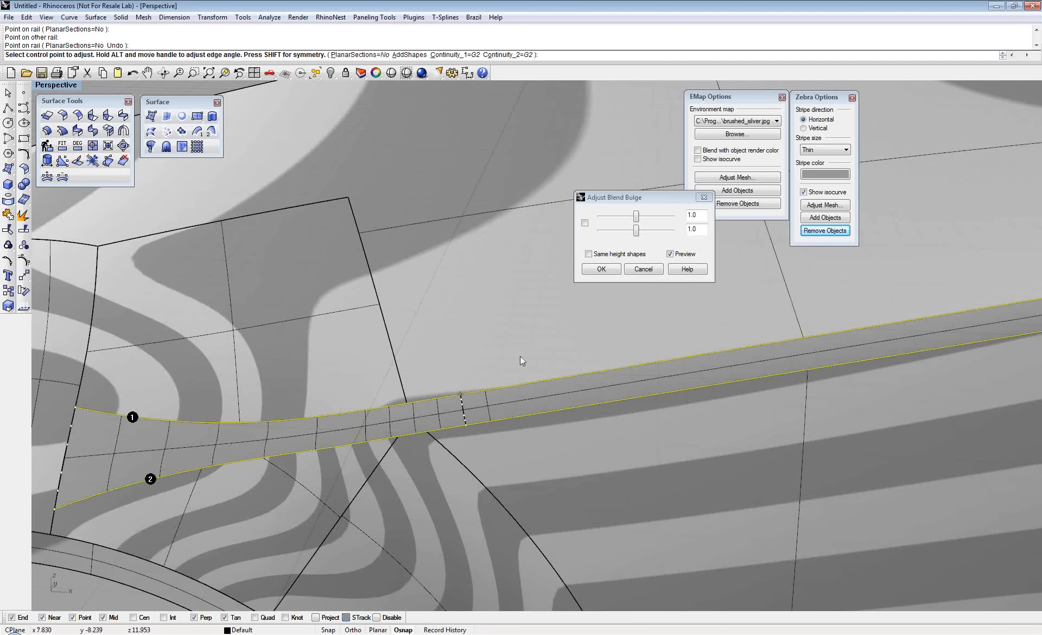
Adjust the upper handle of the added shape and create the blend surface with both bulge values at 1.0
{"action": "right_click_drag", "start_coordinate": [519, 356], "coordinate": [503, 359]}
{"action": "scroll", "coordinate": [502, 375], "scroll_direction": "up", "scroll_amount": 4}
{"action": "left_click", "coordinate": [528, 377]}
{"action": "left_click", "coordinate": [527, 374]}
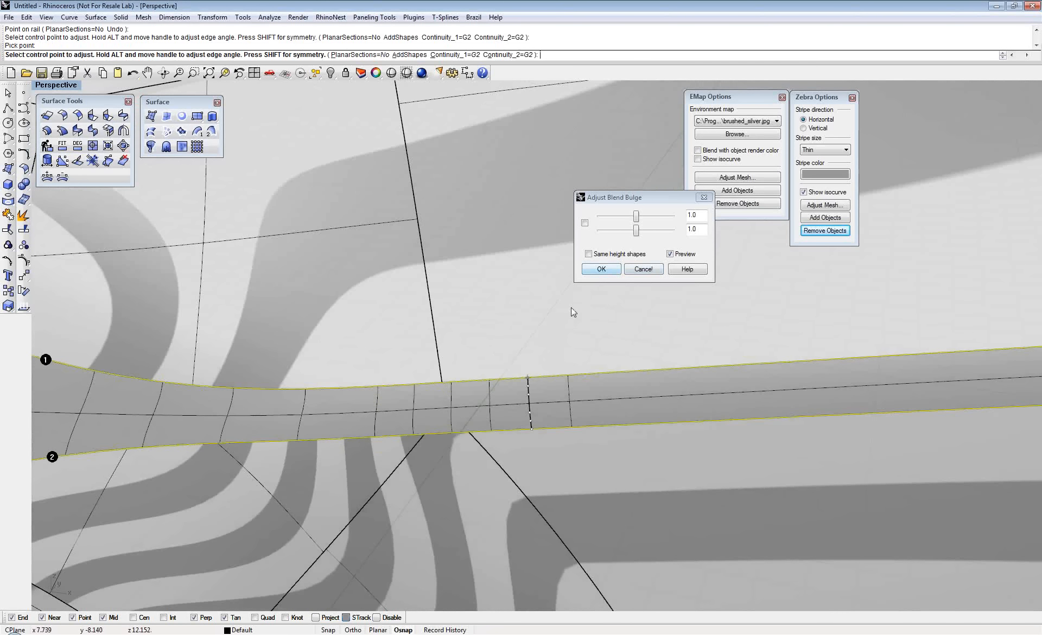
{"action": "scroll", "coordinate": [570, 308], "scroll_direction": "down", "scroll_amount": 1}
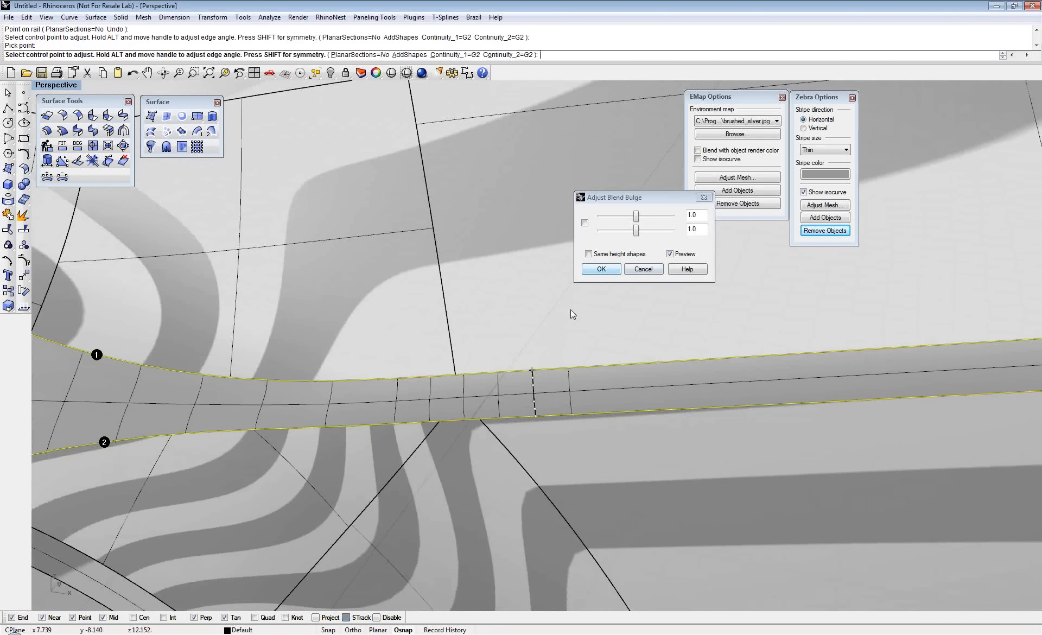
{"action": "scroll", "coordinate": [571, 309], "scroll_direction": "up", "scroll_amount": 3}
{"action": "left_click", "coordinate": [601, 269]}
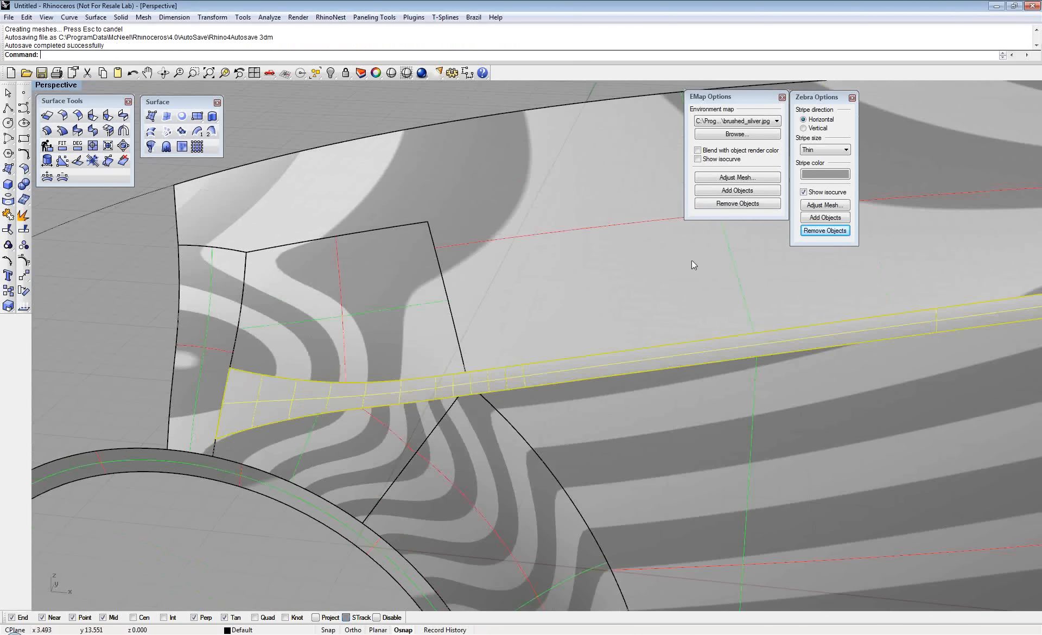
Add the new blend surface to the zebra analysis and hide the isocurves to inspect the stripe flow
{"action": "left_click", "coordinate": [823, 217]}
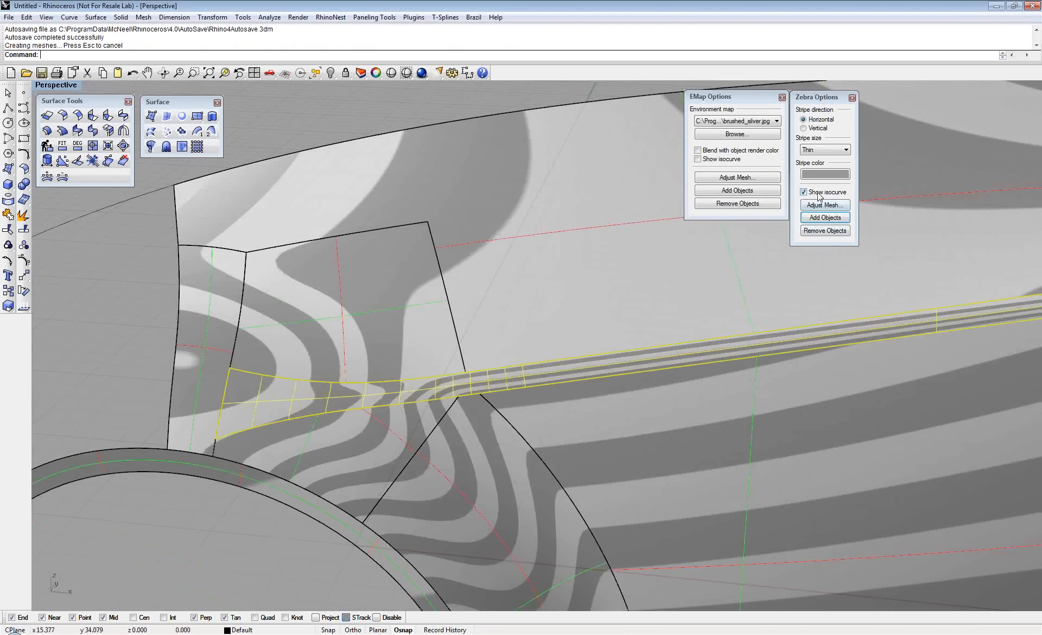
{"action": "left_click", "coordinate": [819, 193]}
{"action": "mouse_move", "coordinate": [344, 333]}
{"action": "right_mouse_down"}
{"action": "mouse_move", "coordinate": [366, 266]}
{"action": "mouse_move", "coordinate": [357, 318]}
{"action": "right_mouse_up"}
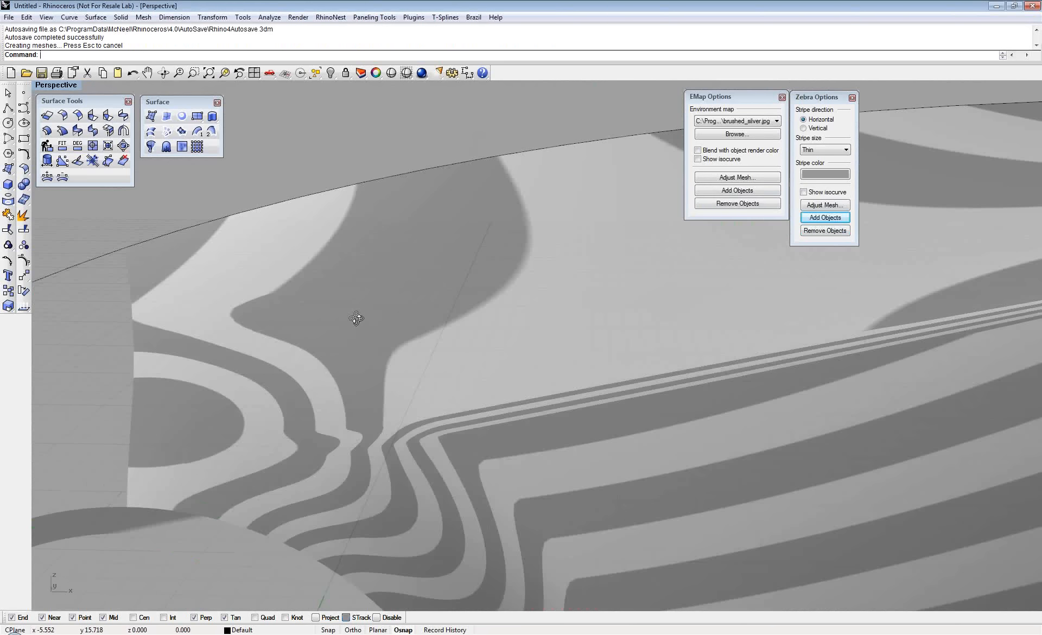
{"action": "scroll", "coordinate": [190, 454], "scroll_direction": "up", "scroll_amount": 2}
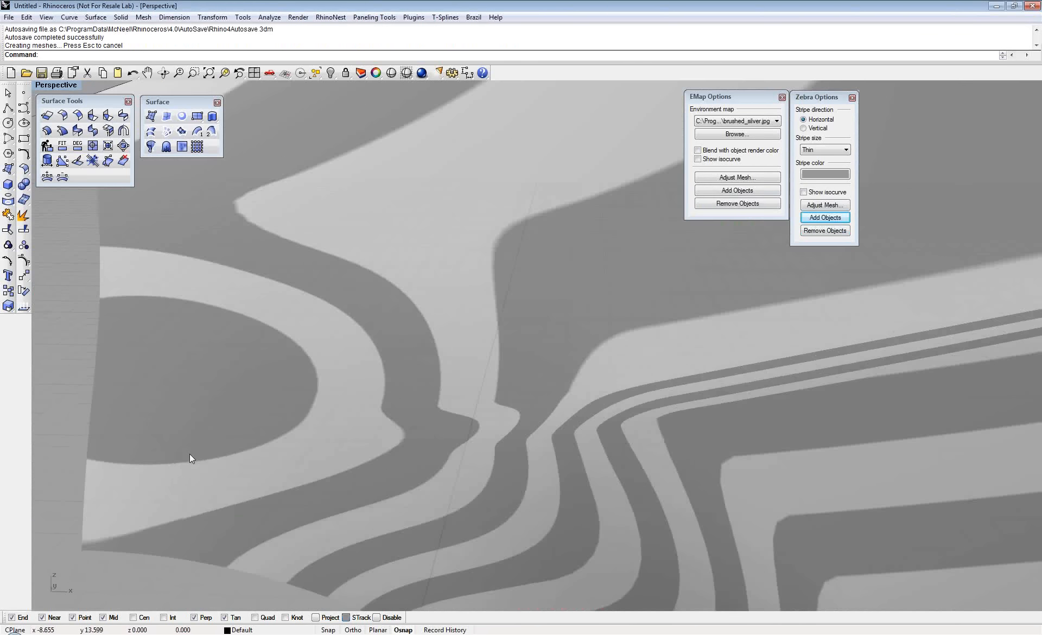
Try to match the blend's narrow end edge to the end patch with tangency, then undo the match
{"action": "scroll", "coordinate": [190, 454], "scroll_direction": "up", "scroll_amount": 3}
{"action": "left_click", "coordinate": [77, 131]}
{"action": "left_click", "coordinate": [197, 431]}
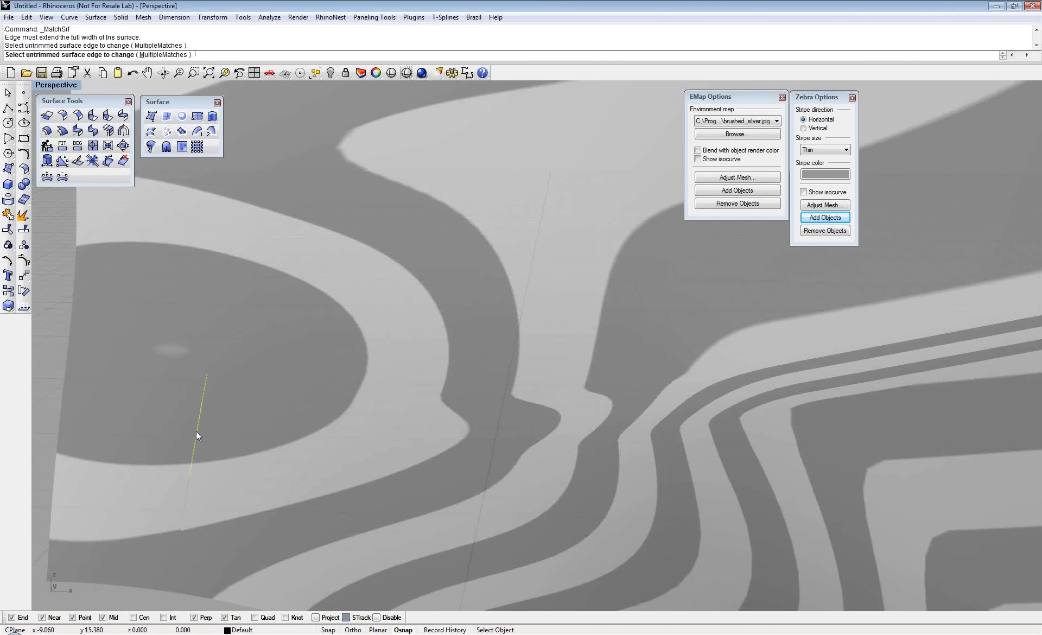
{"action": "left_click", "coordinate": [196, 431]}
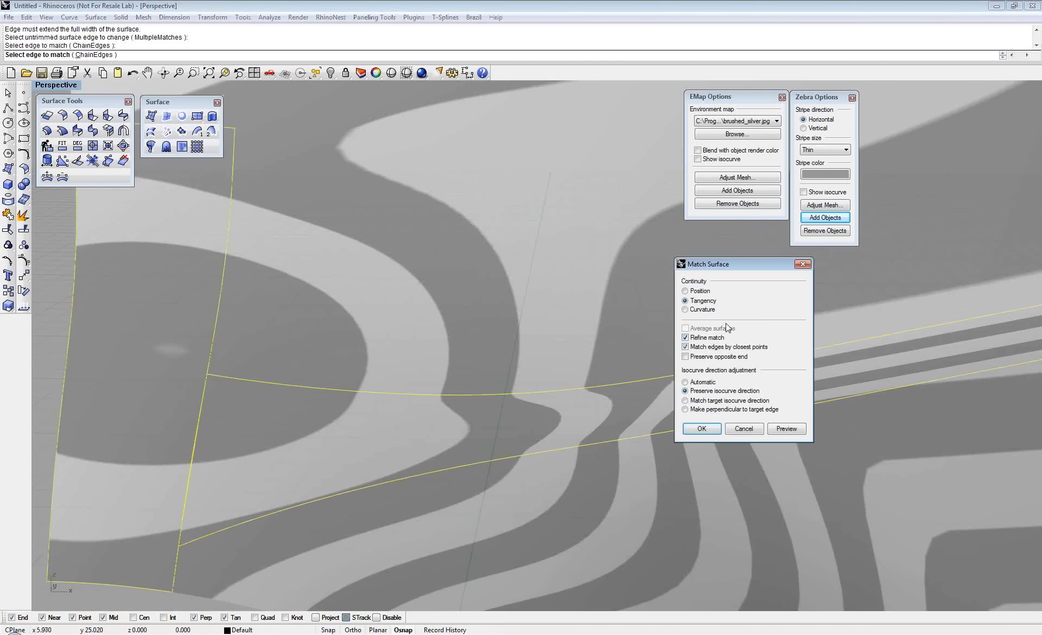
{"action": "left_click", "coordinate": [702, 428]}
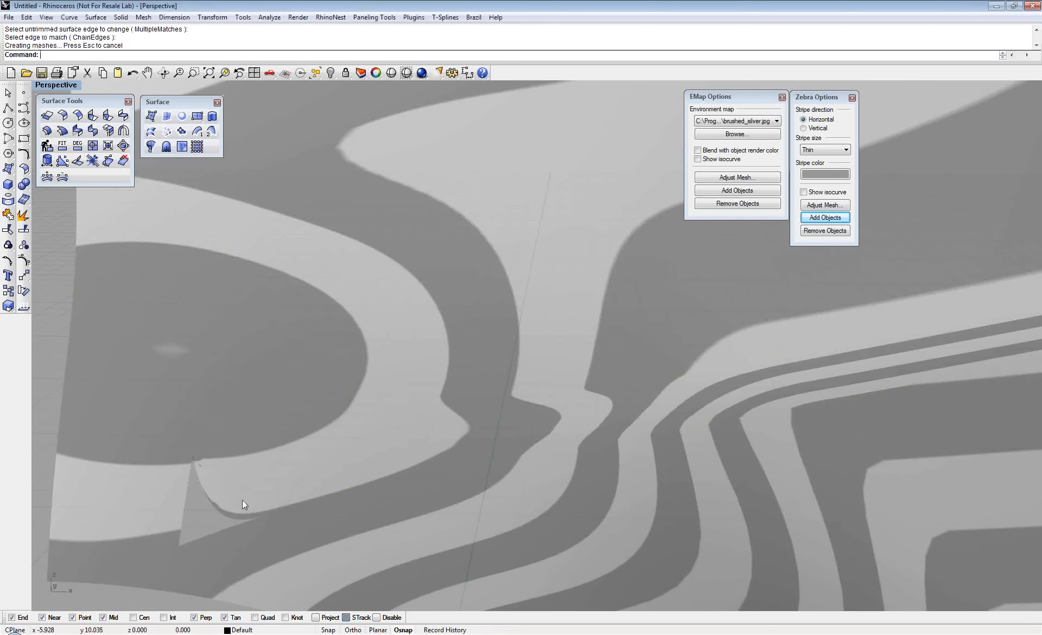
{"action": "key", "text": "ctrl+z"}
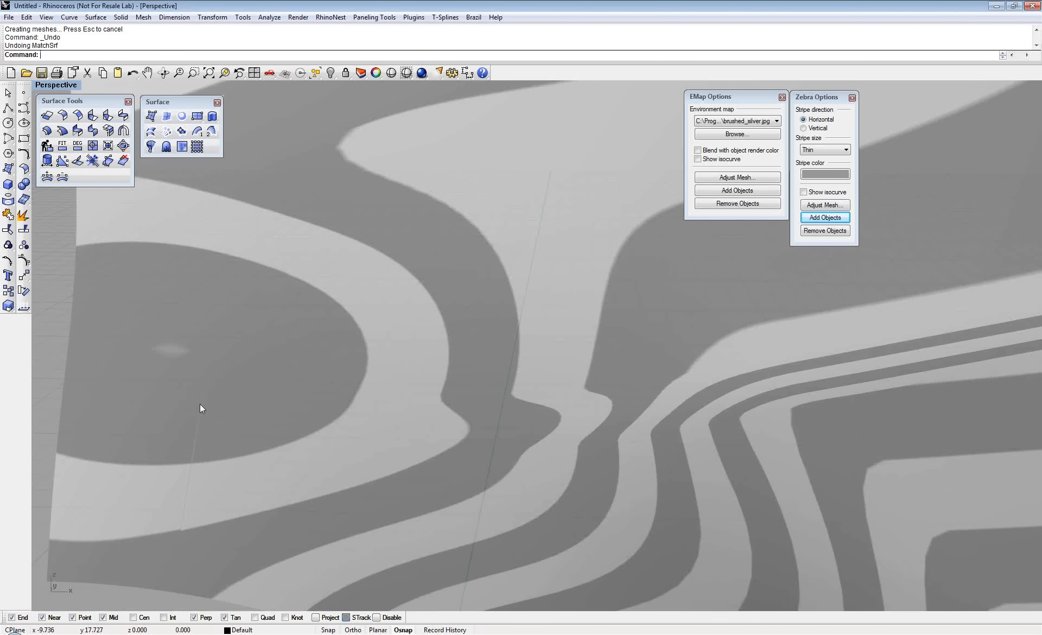
Run MergeEdge on the end patch's edge that borders the blend surface
{"action": "type", "text": "MergeEdge"}
{"action": "key", "text": "Return"}
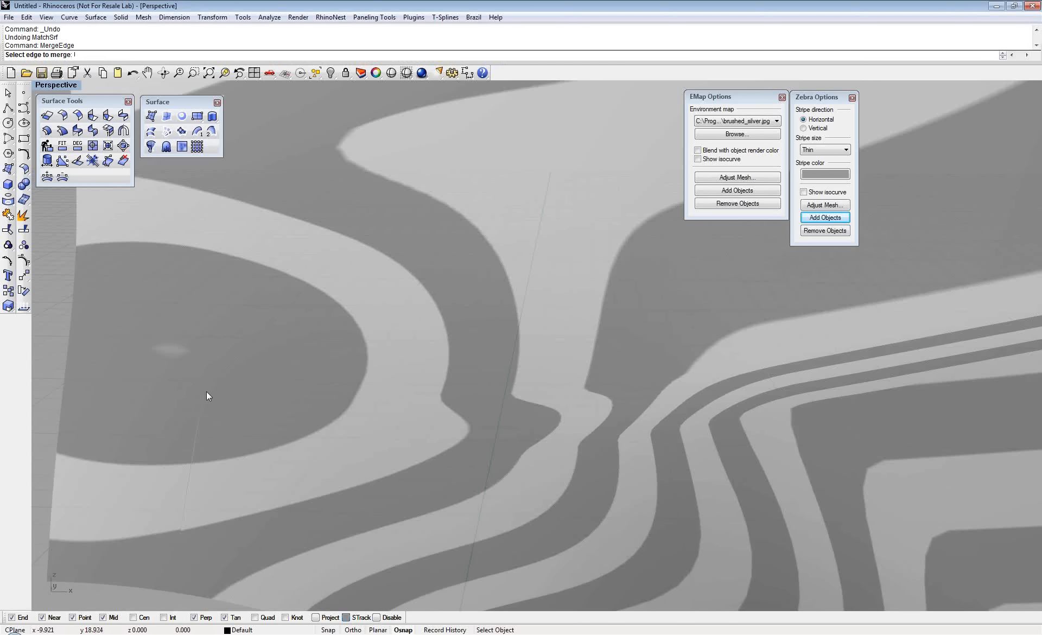
{"action": "left_click", "coordinate": [206, 386]}
{"action": "left_click", "coordinate": [206, 386]}
{"action": "right_click", "coordinate": [206, 386]}
{"action": "right_click", "coordinate": [206, 387]}
Split the end patch's edge at the blend's two corner points, using the isocurve display to locate them
{"action": "type", "text": "SplitEdge"}
{"action": "key", "text": "Return"}
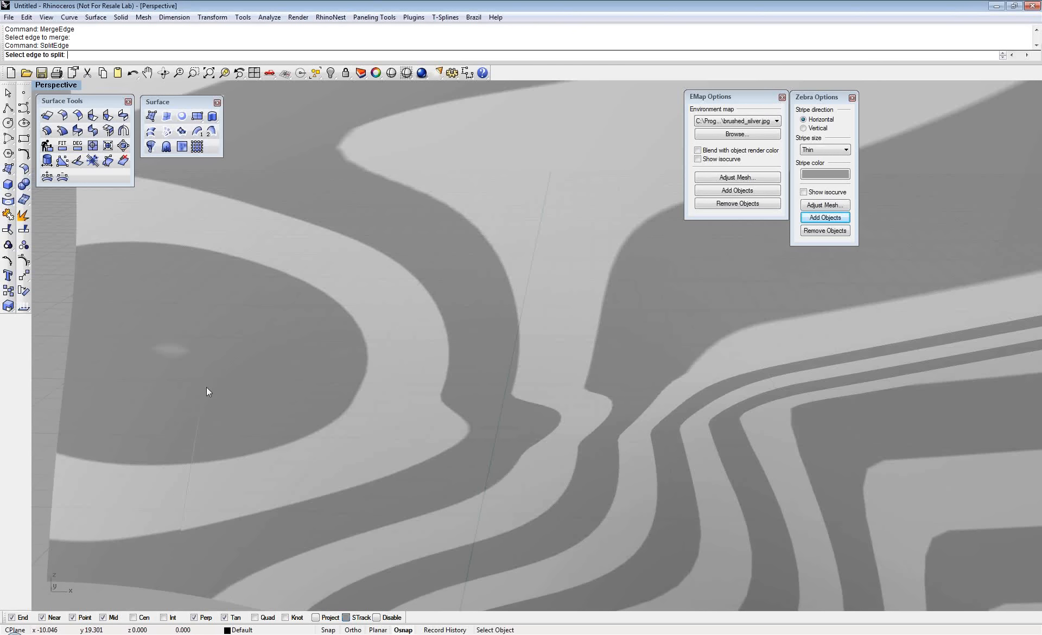
{"action": "left_click", "coordinate": [206, 386]}
{"action": "left_click", "coordinate": [246, 425]}
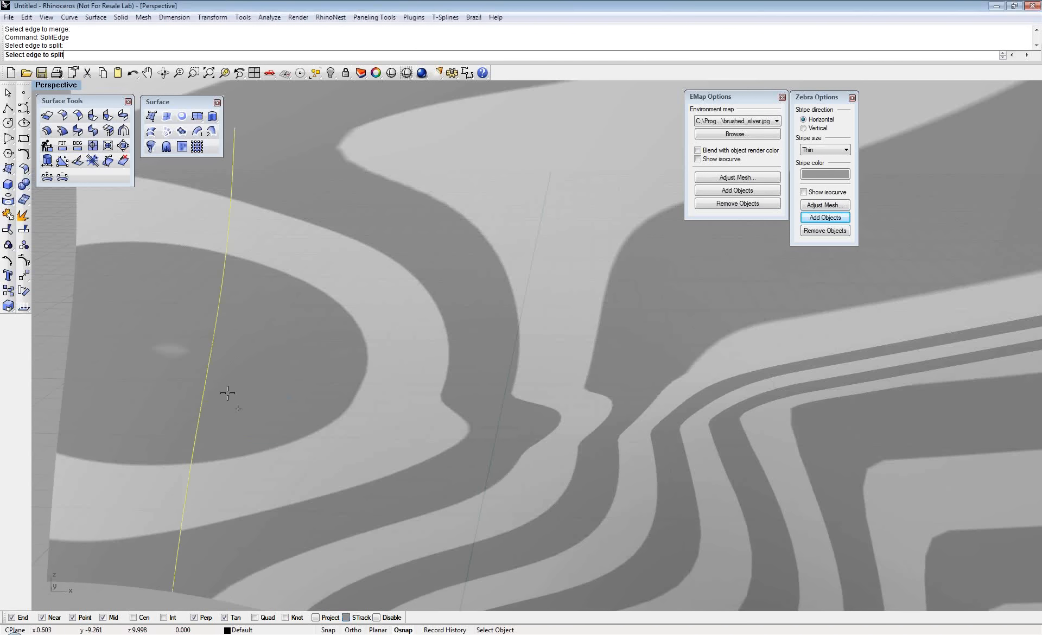
{"action": "left_click", "coordinate": [825, 193]}
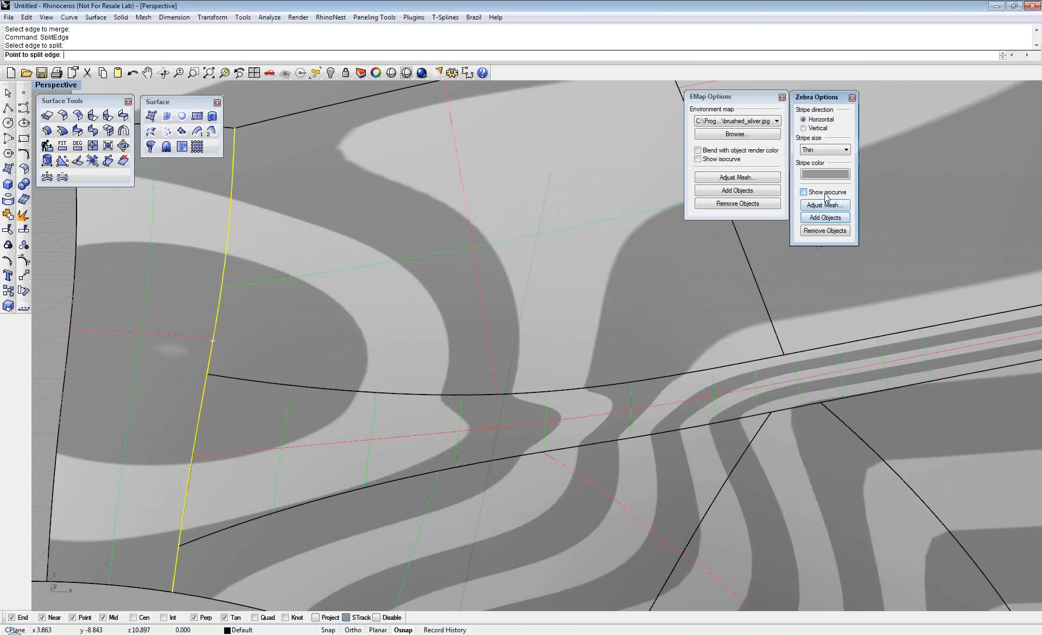
{"action": "left_click", "coordinate": [208, 375]}
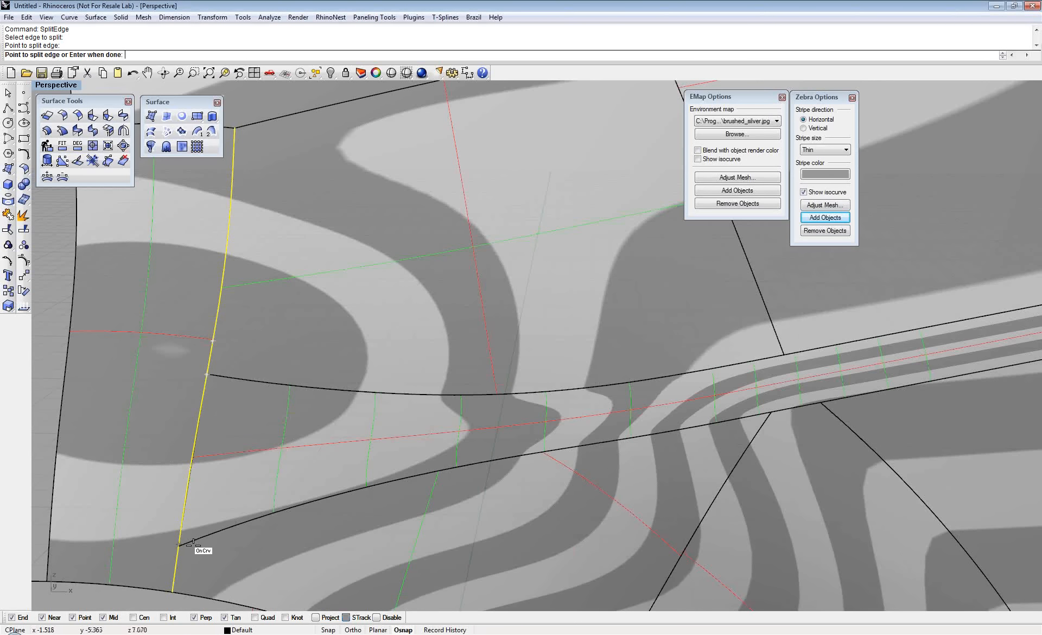
{"action": "left_click", "coordinate": [176, 546]}
{"action": "key", "text": "Return"}
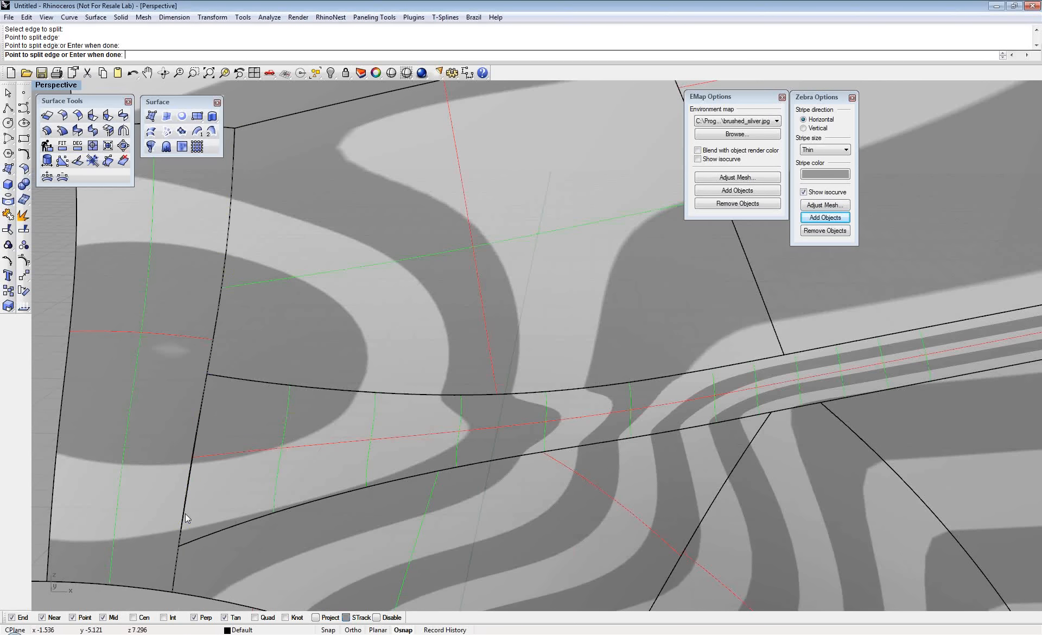
{"action": "left_click", "coordinate": [824, 192]}
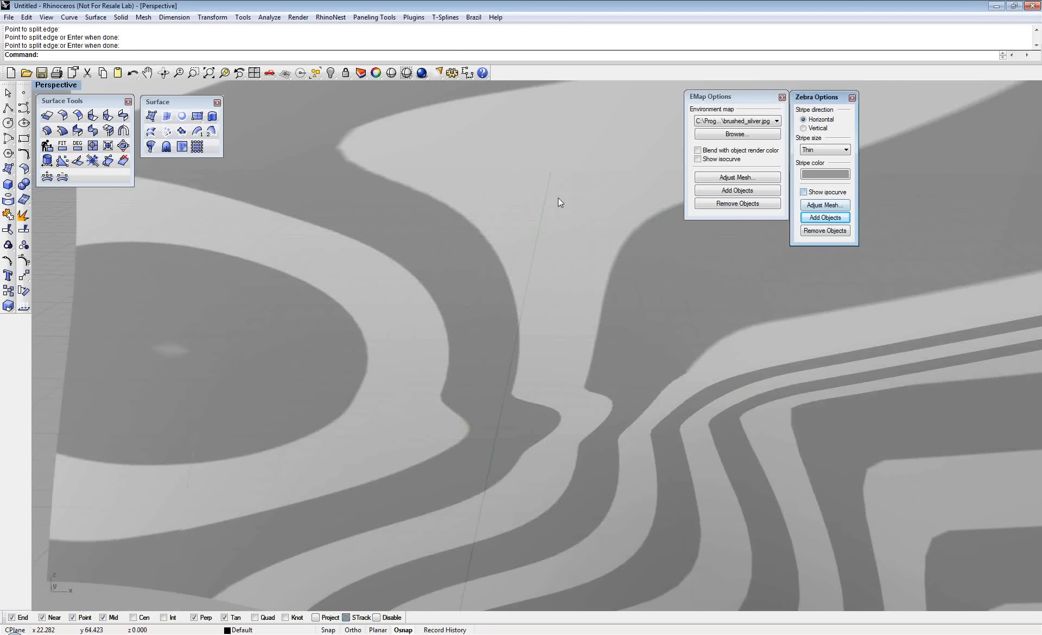
Match the blend's end edge to the split segment of the end patch with Position continuity
{"action": "left_click", "coordinate": [78, 133]}
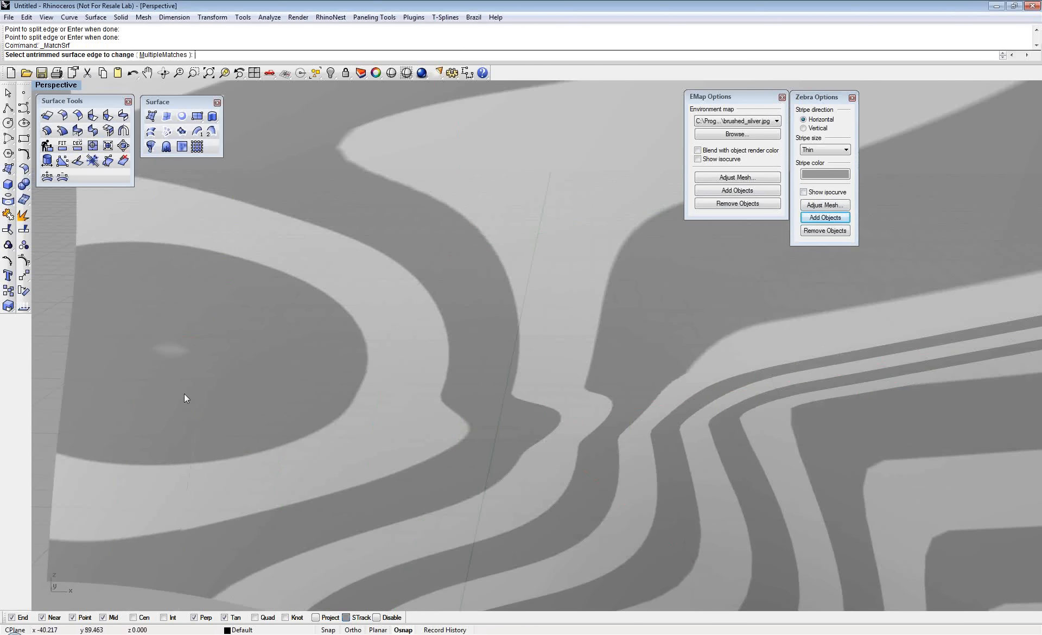
{"action": "left_click", "coordinate": [197, 443]}
{"action": "left_click", "coordinate": [195, 438]}
{"action": "left_click", "coordinate": [196, 438]}
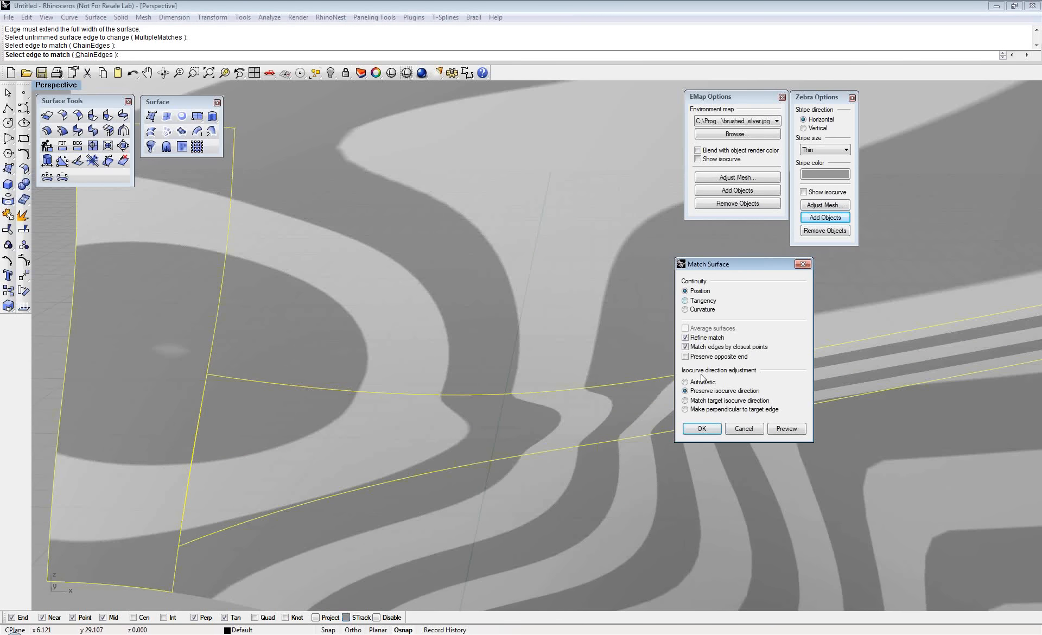
{"action": "left_click", "coordinate": [704, 429]}
{"action": "right_click_drag", "start_coordinate": [485, 429], "coordinate": [223, 441]}
Try to match the same blend edge to the end patch with Tangency continuity, then undo that match
{"action": "right_click", "coordinate": [193, 438]}
{"action": "left_click", "coordinate": [195, 438]}
{"action": "left_click", "coordinate": [194, 437]}
{"action": "left_click", "coordinate": [694, 301]}
{"action": "left_click", "coordinate": [700, 430]}
{"action": "mouse_move", "coordinate": [550, 421]}
{"action": "right_mouse_down"}
{"action": "mouse_move", "coordinate": [549, 408]}
{"action": "mouse_move", "coordinate": [545, 416]}
{"action": "right_mouse_up"}
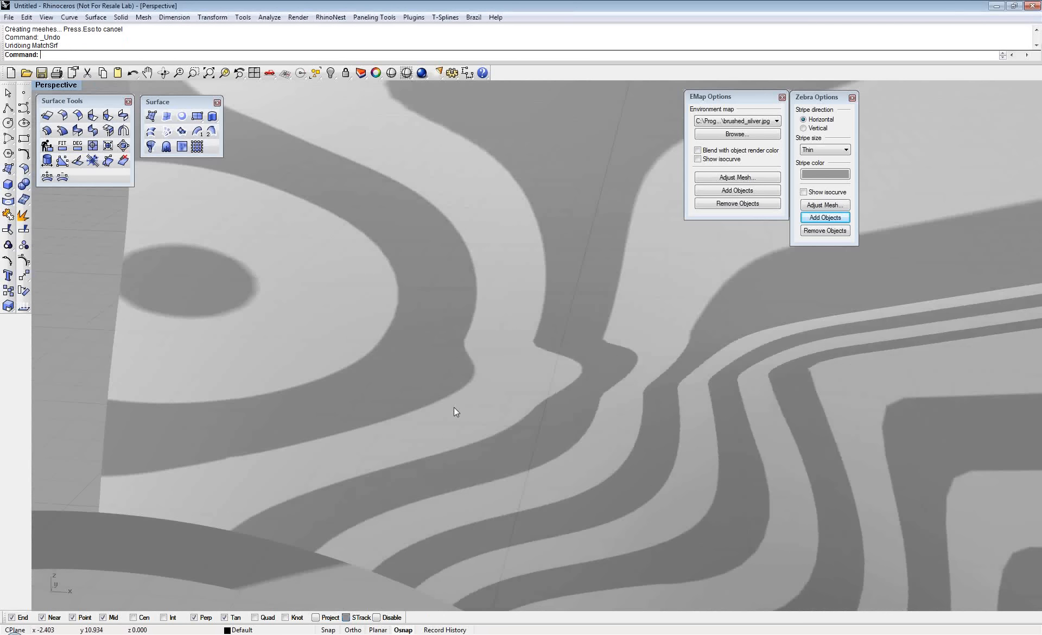
{"action": "key", "text": "ctrl+z"}
Examine the zebra stripes across the blend and surrounding fender patches from several angles, with isocurves on and off
{"action": "scroll", "coordinate": [426, 279], "scroll_direction": "down", "scroll_amount": 4}
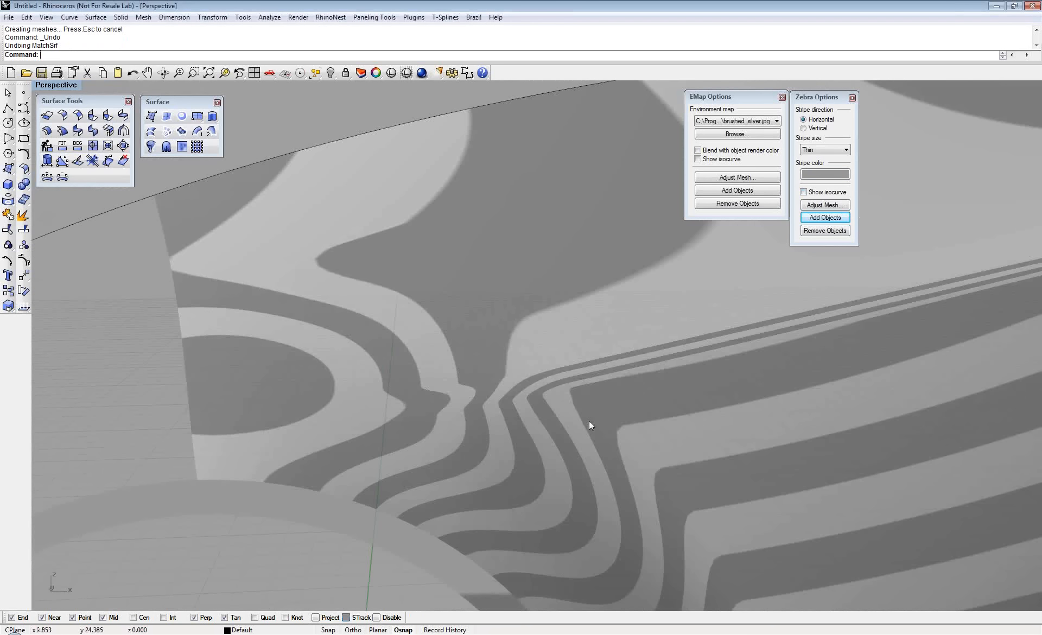
{"action": "right_click_drag", "start_coordinate": [588, 421], "coordinate": [586, 421]}
{"action": "scroll", "coordinate": [497, 354], "scroll_direction": "down", "scroll_amount": 3}
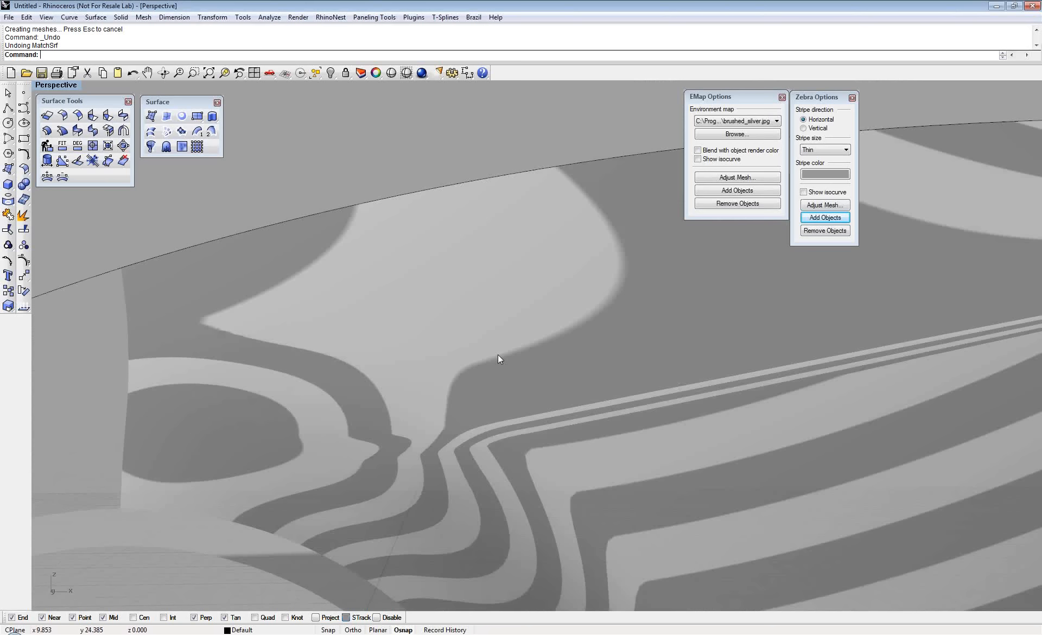
{"action": "left_click", "coordinate": [821, 194]}
{"action": "left_click", "coordinate": [803, 192]}
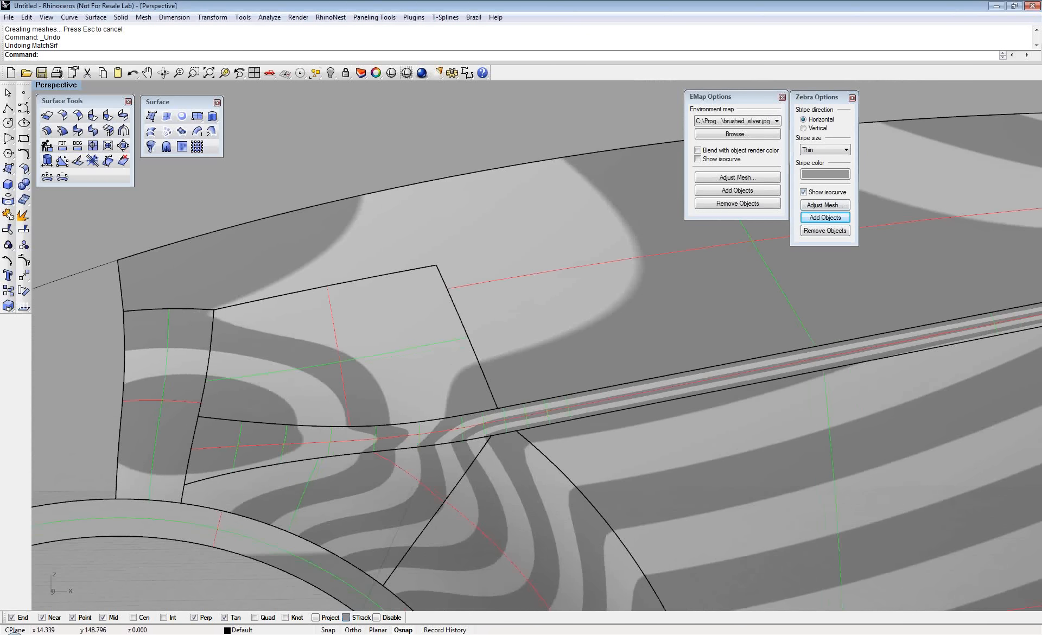
{"action": "right_click_drag", "start_coordinate": [204, 422], "coordinate": [202, 390]}
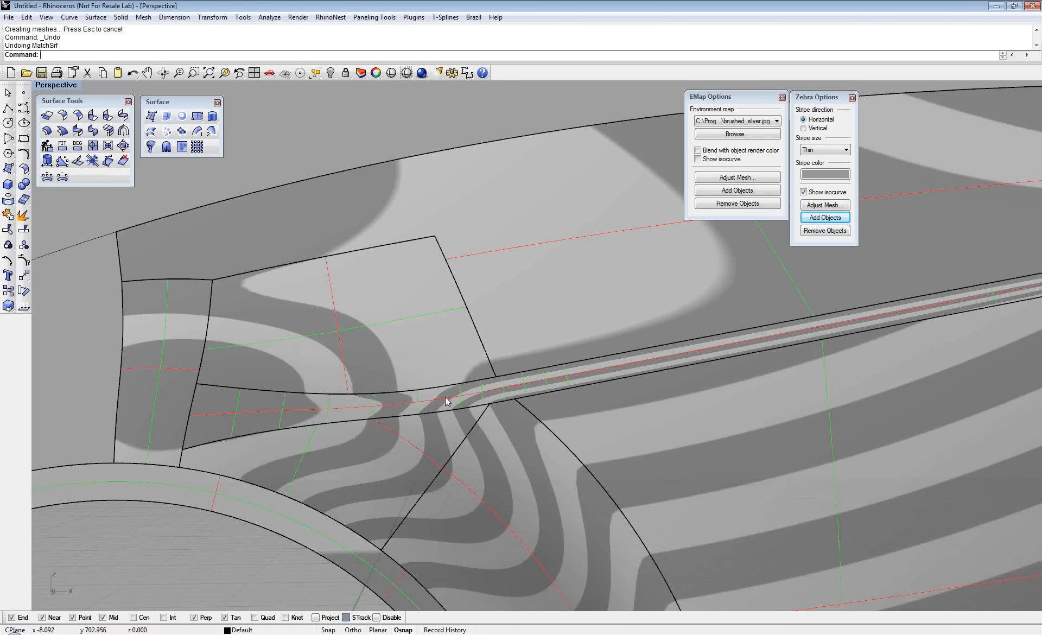
{"action": "right_click_drag", "start_coordinate": [445, 397], "coordinate": [393, 397]}
{"action": "left_click", "coordinate": [803, 192]}
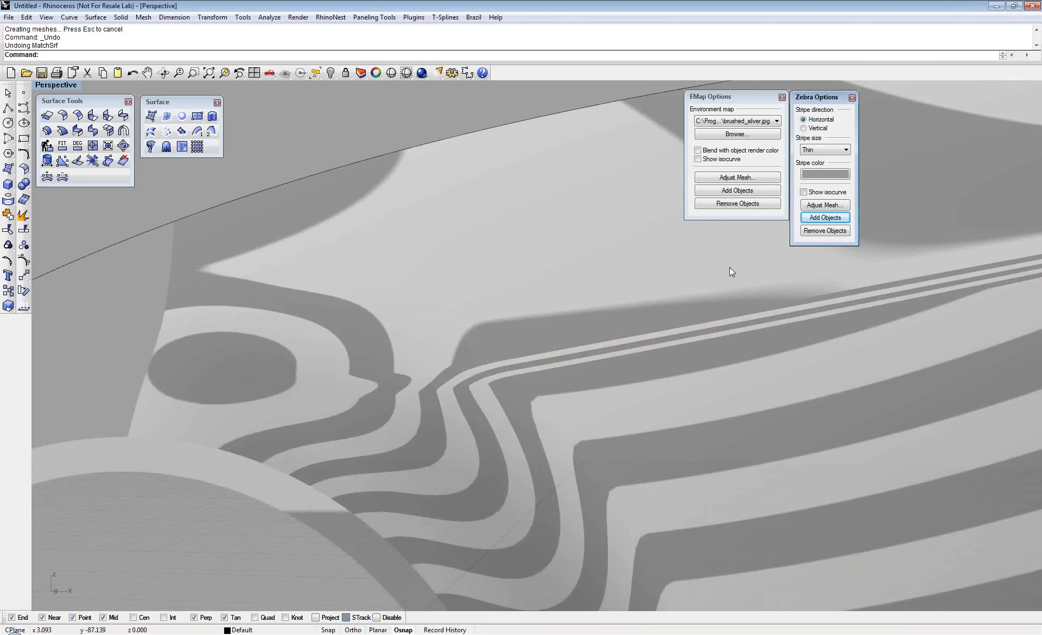
{"action": "right_click_drag", "start_coordinate": [729, 267], "coordinate": [722, 257]}
{"action": "right_click_drag", "start_coordinate": [615, 348], "coordinate": [607, 314]}
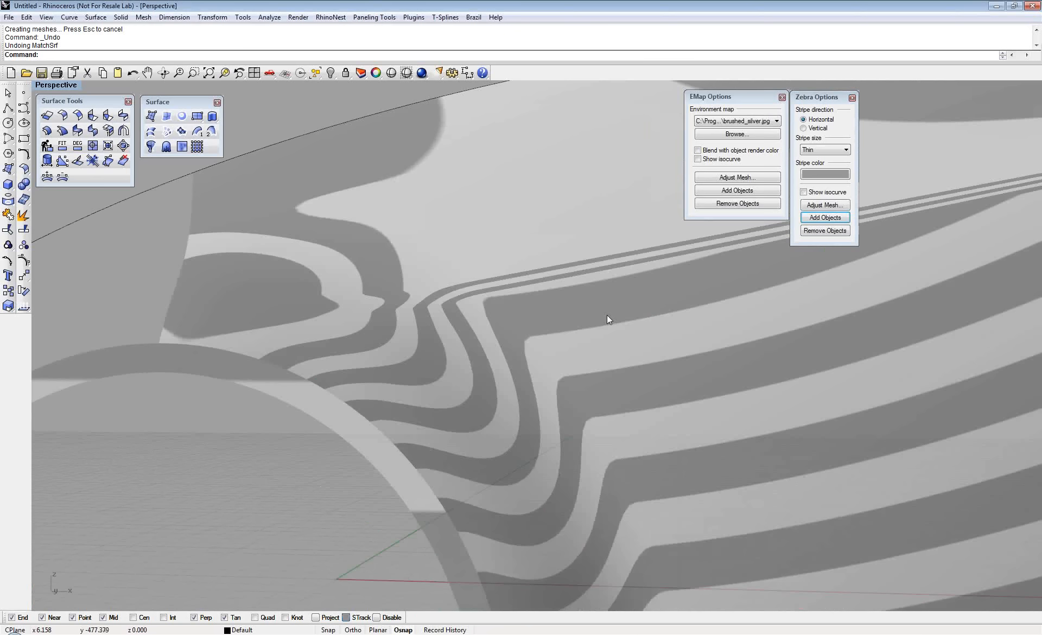
{"action": "scroll", "coordinate": [607, 314], "scroll_direction": "down", "scroll_amount": 5}
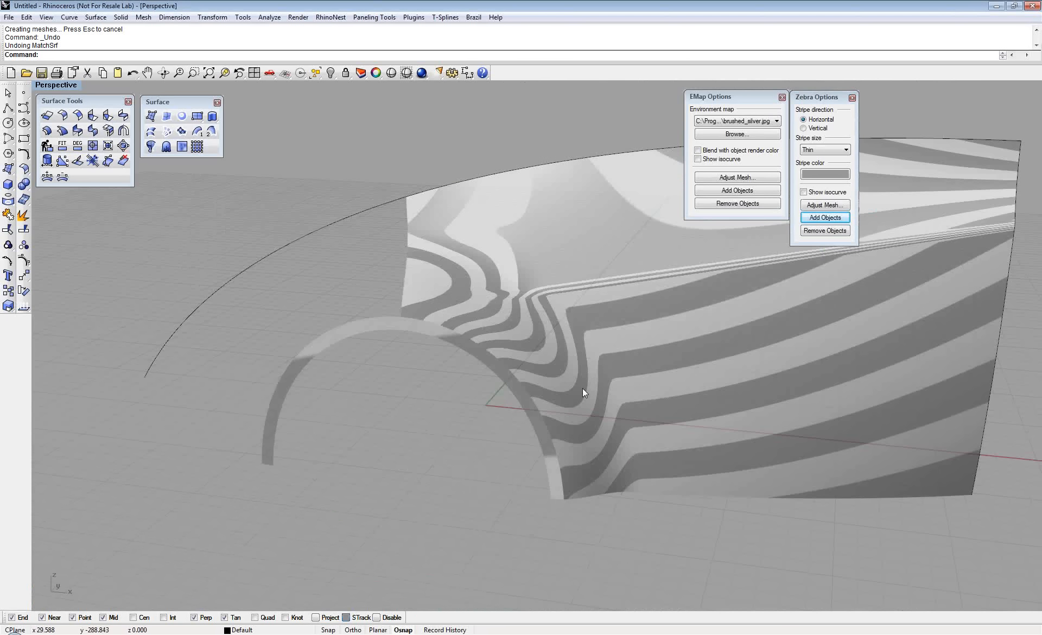
Select all the fender and wheel arch surfaces and join them into one polysurface
{"action": "right_click_drag", "start_coordinate": [582, 388], "coordinate": [479, 480]}
{"action": "left_click_drag", "start_coordinate": [479, 480], "coordinate": [279, 215]}
{"action": "key", "text": "ctrl+j"}
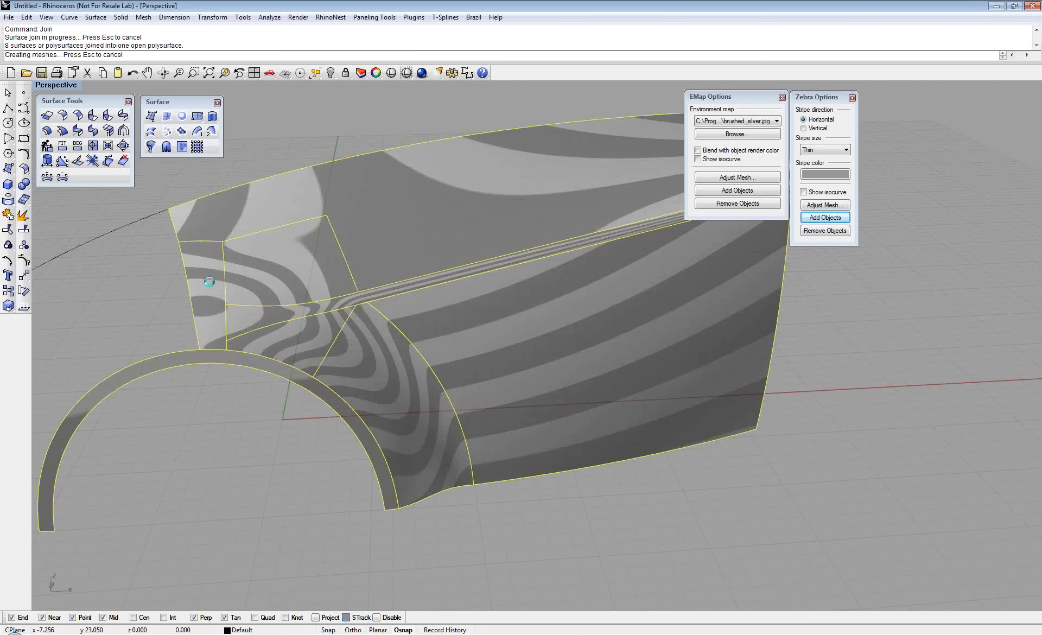
Check the joined polysurface for naked edges with ShowEdges, then close the edge analysis
{"action": "type", "text": "ShowEdges"}
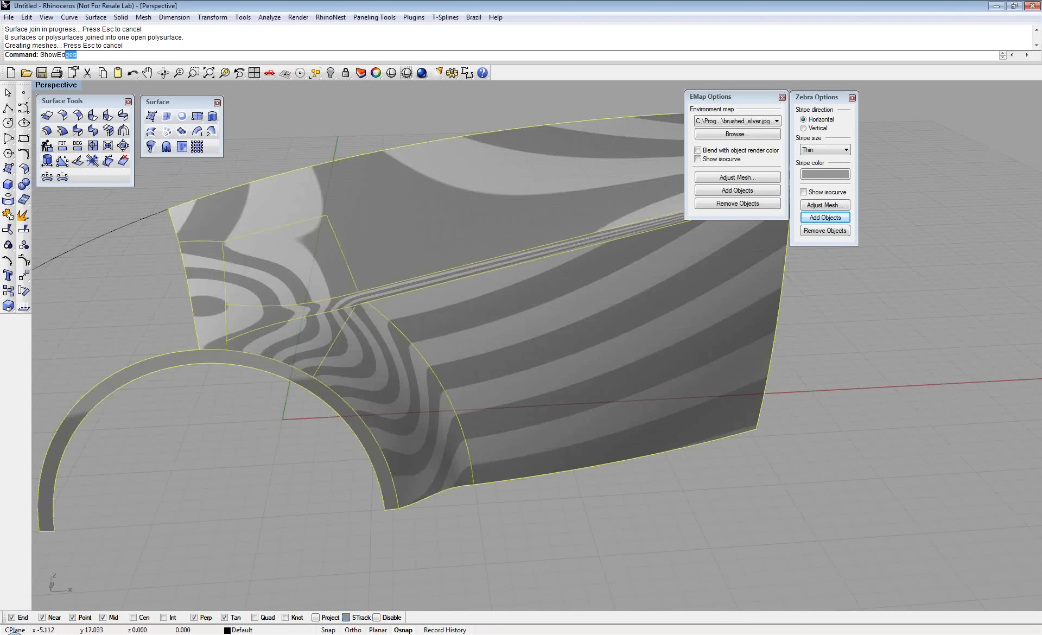
{"action": "key", "text": "Return"}
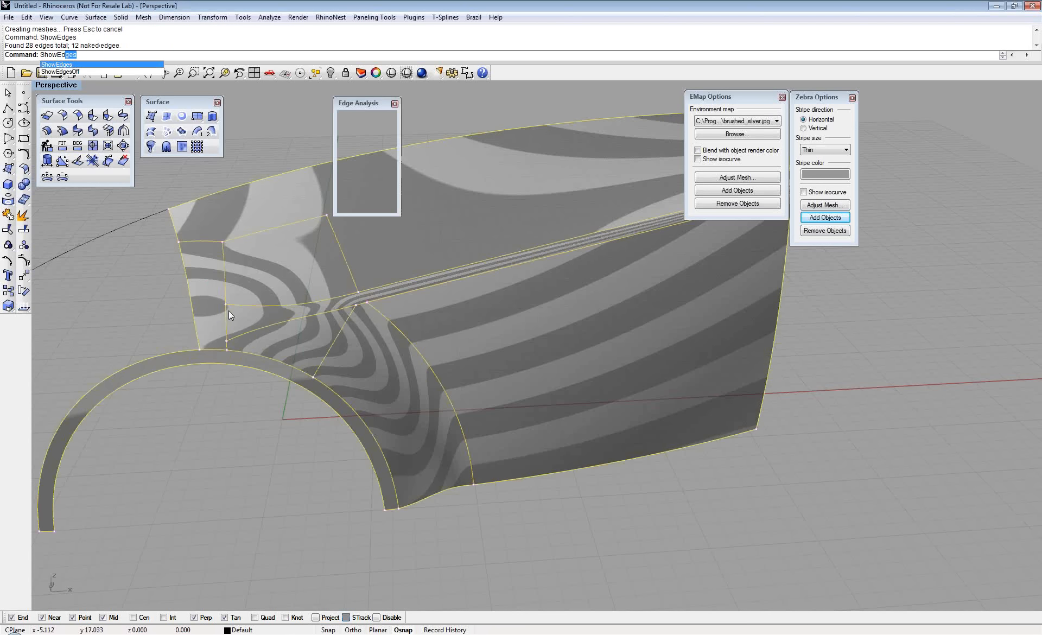
{"action": "right_click_drag", "start_coordinate": [393, 327], "coordinate": [395, 282]}
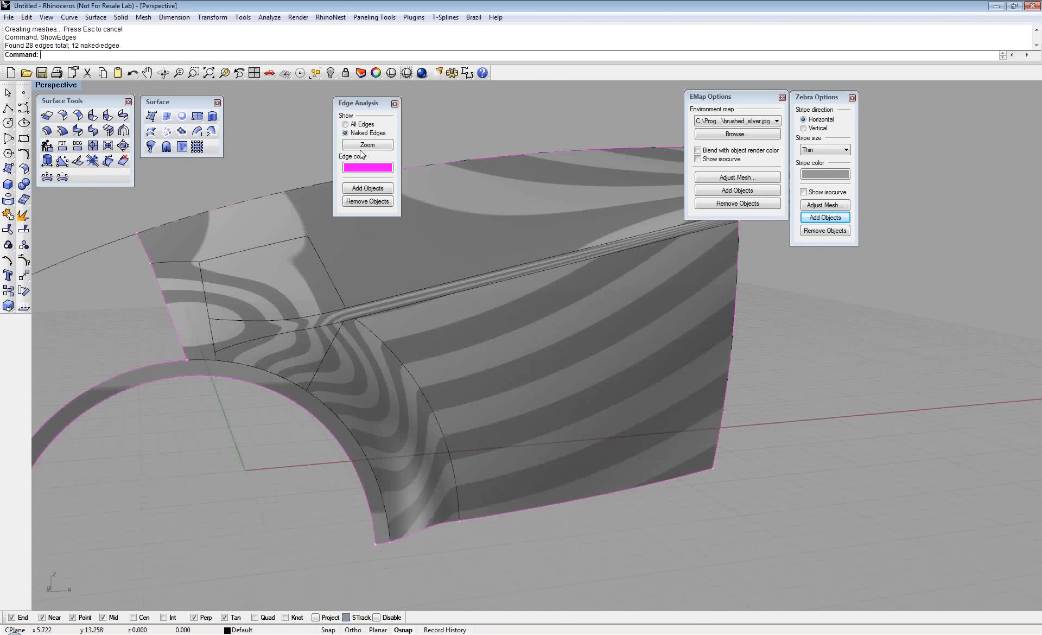
{"action": "left_click", "coordinate": [395, 103]}
Fillet the two edge segments where the fender meets the wheel arch flange, using a 0.6 radius for all handles
{"action": "right_click_drag", "start_coordinate": [453, 465], "coordinate": [418, 474]}
{"action": "type", "text": "FilletEdge"}
{"action": "key", "text": "Return"}
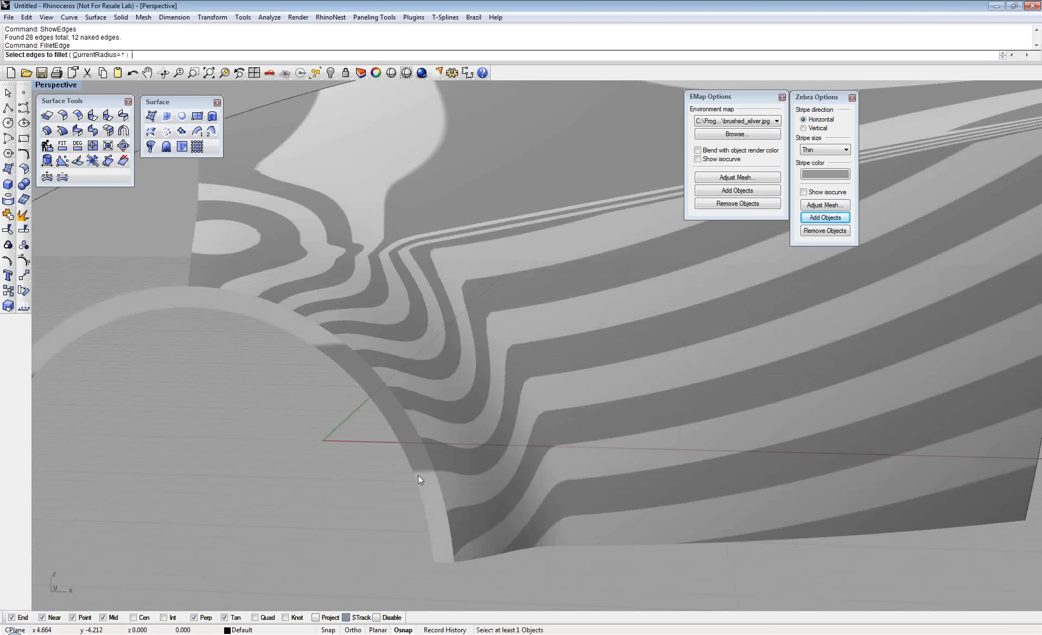
{"action": "left_click", "coordinate": [435, 469]}
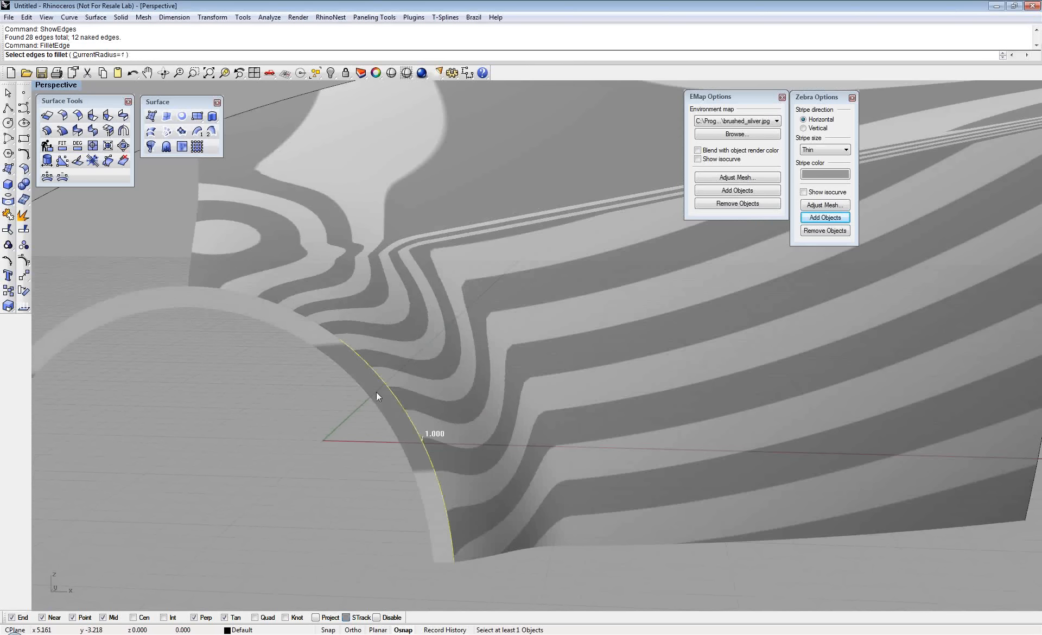
{"action": "left_click", "coordinate": [324, 330]}
{"action": "right_click", "coordinate": [215, 288]}
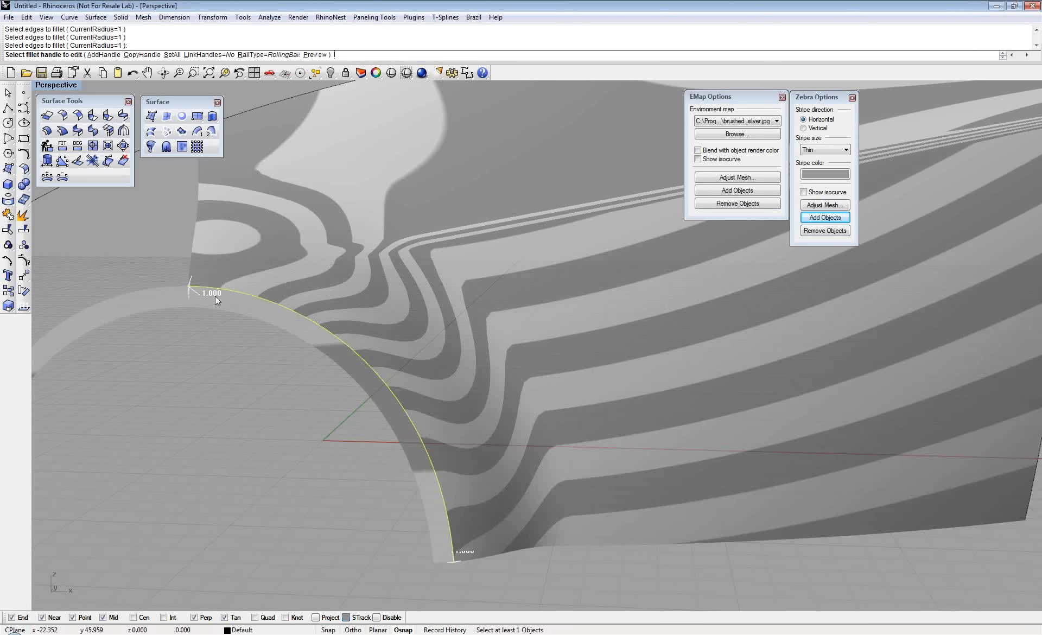
{"action": "left_click", "coordinate": [171, 55]}
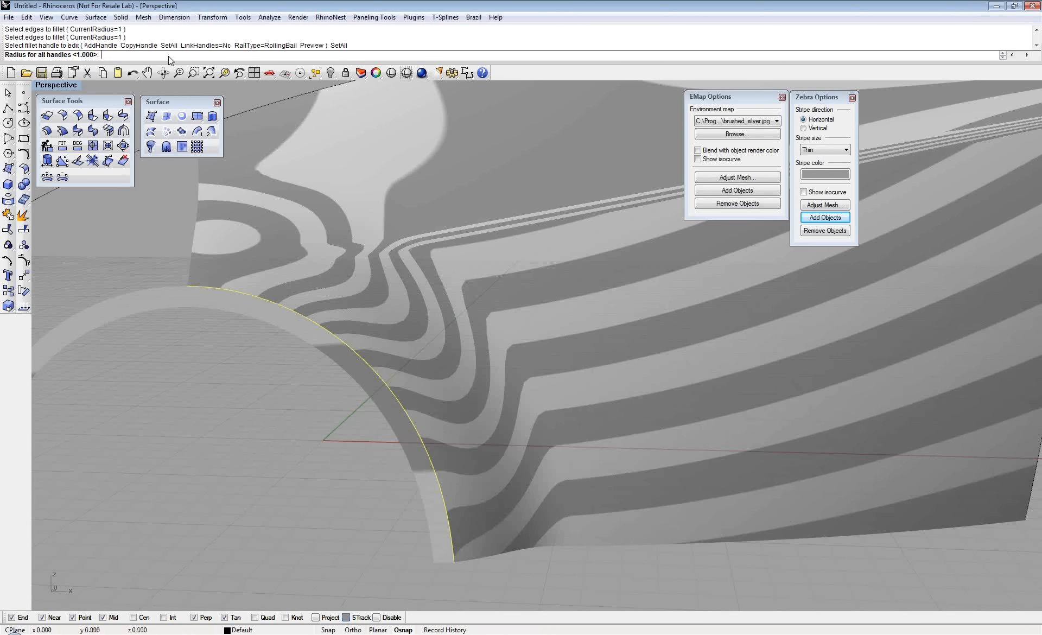
{"action": "type", "text": ".6"}
{"action": "key", "text": "Return"}
{"action": "key", "text": "Return"}
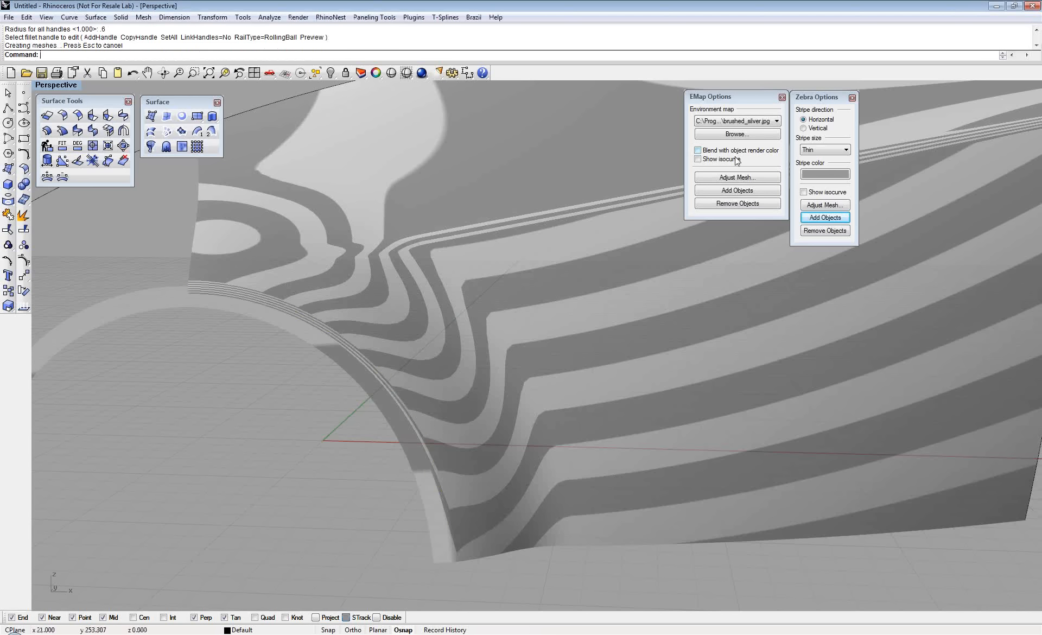
Apply the brushed_silver.jpg environment map to the filleted polysurface and inspect its reflections
{"action": "left_click", "coordinate": [591, 301]}
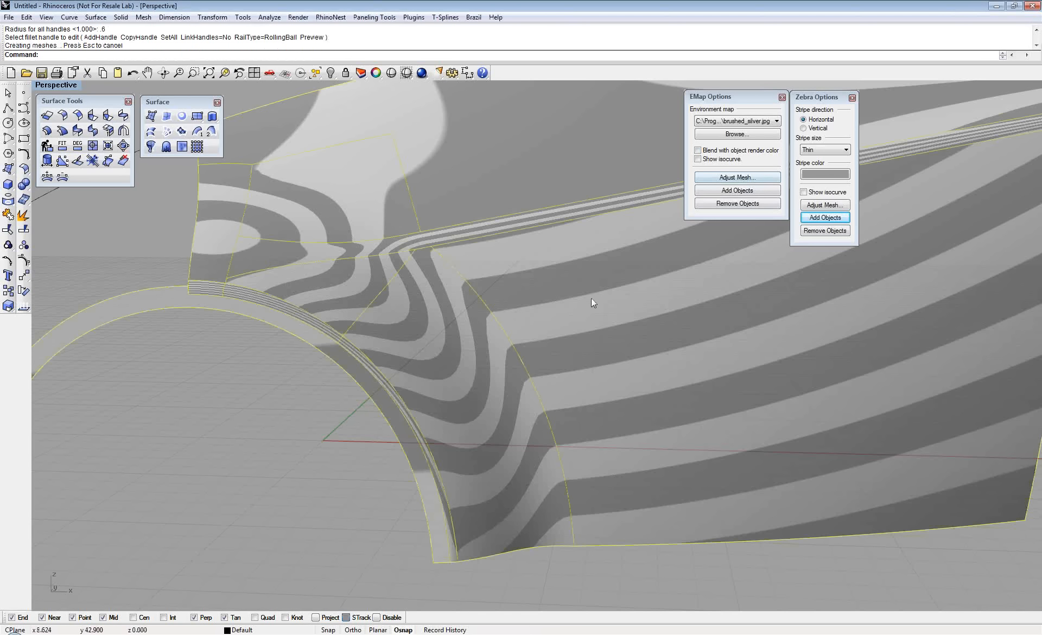
{"action": "left_click", "coordinate": [736, 191]}
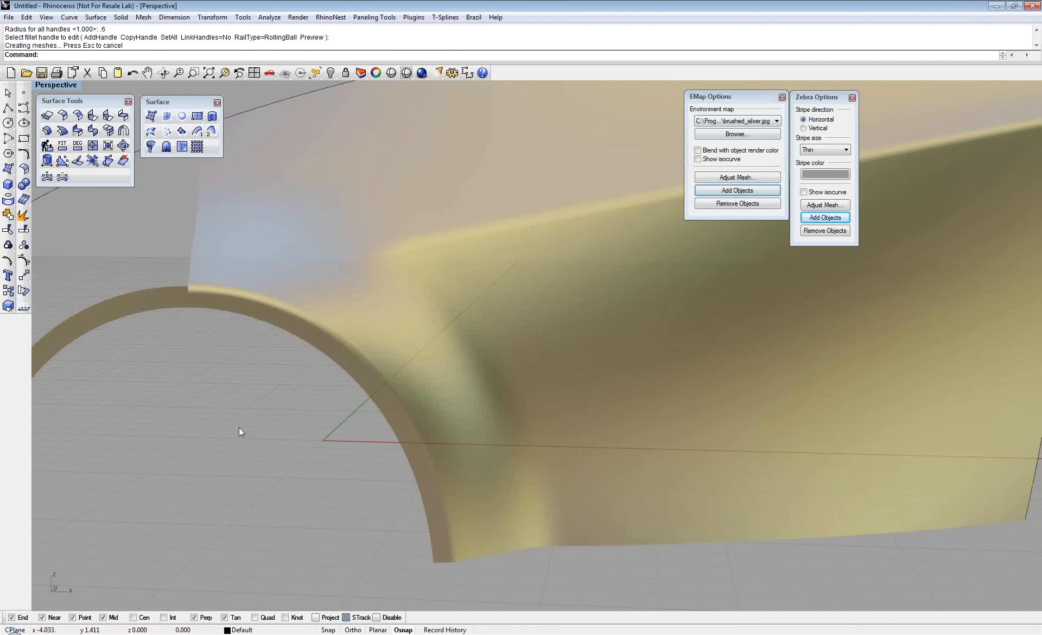
{"action": "right_click_drag", "start_coordinate": [238, 427], "coordinate": [242, 417]}
{"action": "scroll", "coordinate": [525, 319], "scroll_direction": "down", "scroll_amount": 4}
{"action": "right_click_drag", "start_coordinate": [428, 329], "coordinate": [477, 399]}
Switch the environment map to fluorescent_tube.bmp and examine how the highlight flows over the fender from several angles
{"action": "left_click", "coordinate": [776, 121]}
{"action": "left_click", "coordinate": [761, 138]}
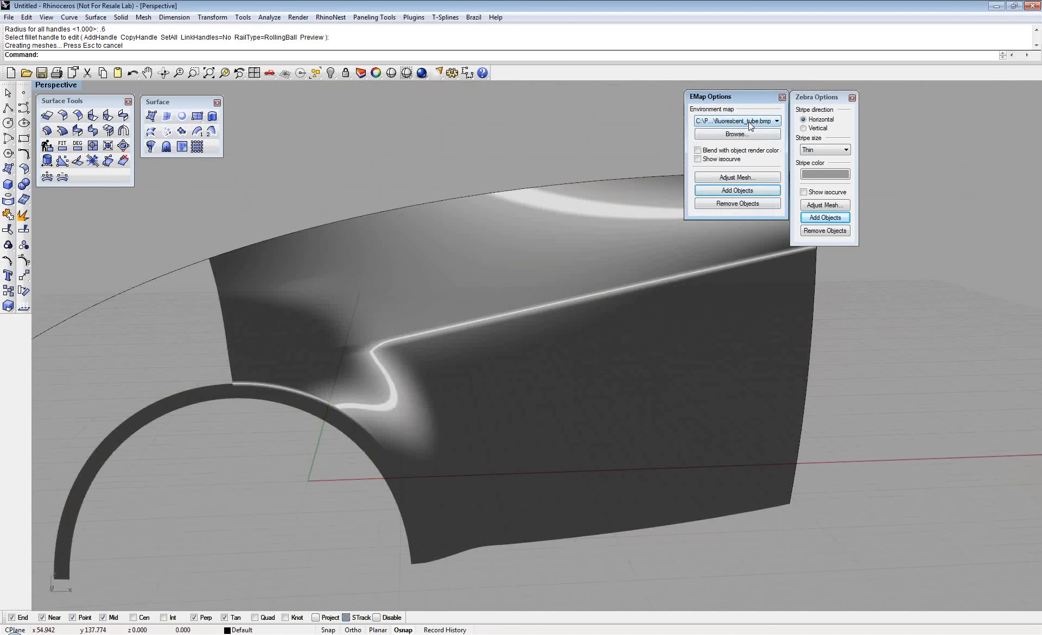
{"action": "right_click_drag", "start_coordinate": [602, 451], "coordinate": [623, 434]}
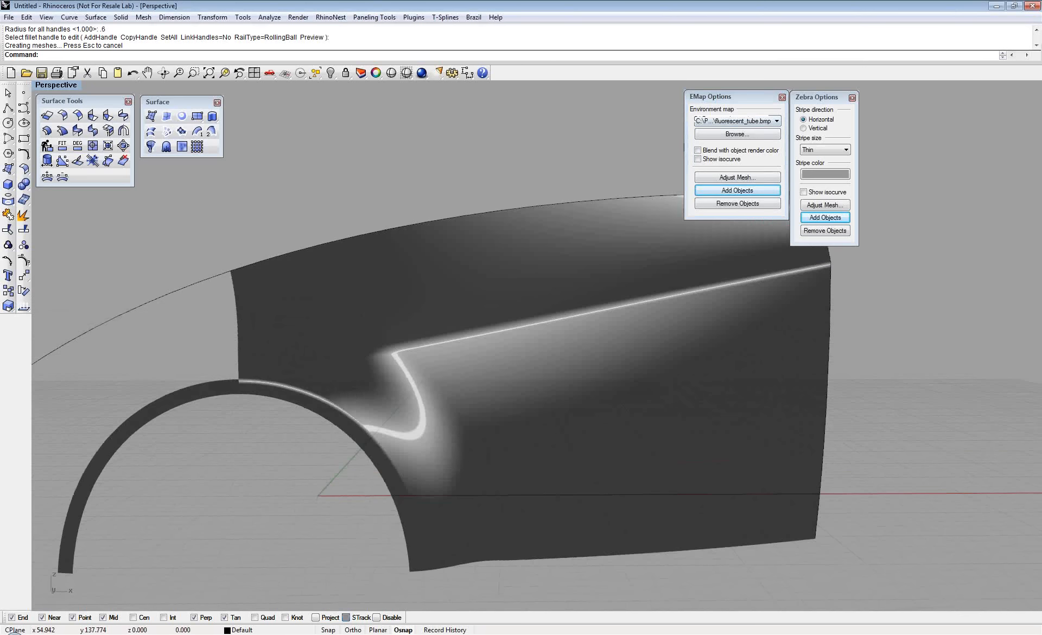
{"action": "right_click_drag", "start_coordinate": [596, 380], "coordinate": [640, 374]}
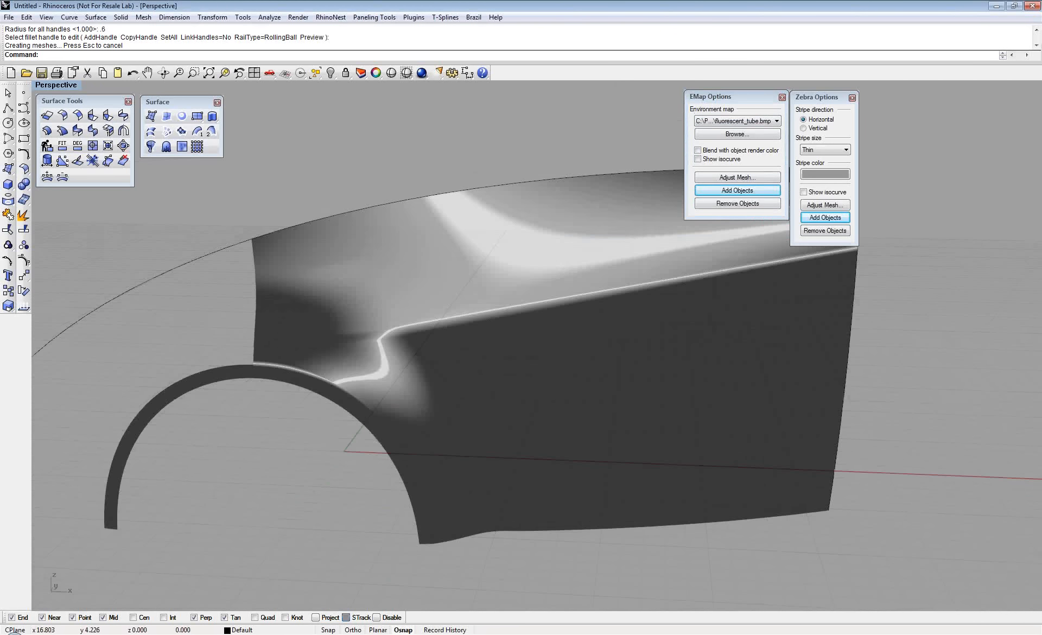
{"action": "right_click_drag", "start_coordinate": [585, 478], "coordinate": [586, 401]}
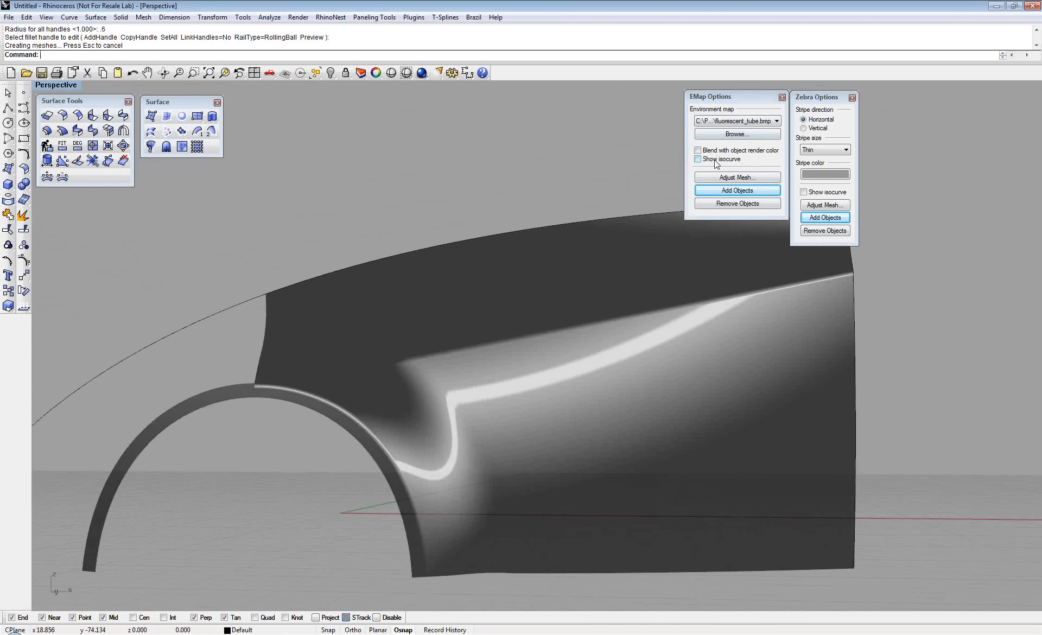
Show zebra stripes on the polysurface, then return it to the brushed_silver.jpg environment map
{"action": "left_click", "coordinate": [705, 332]}
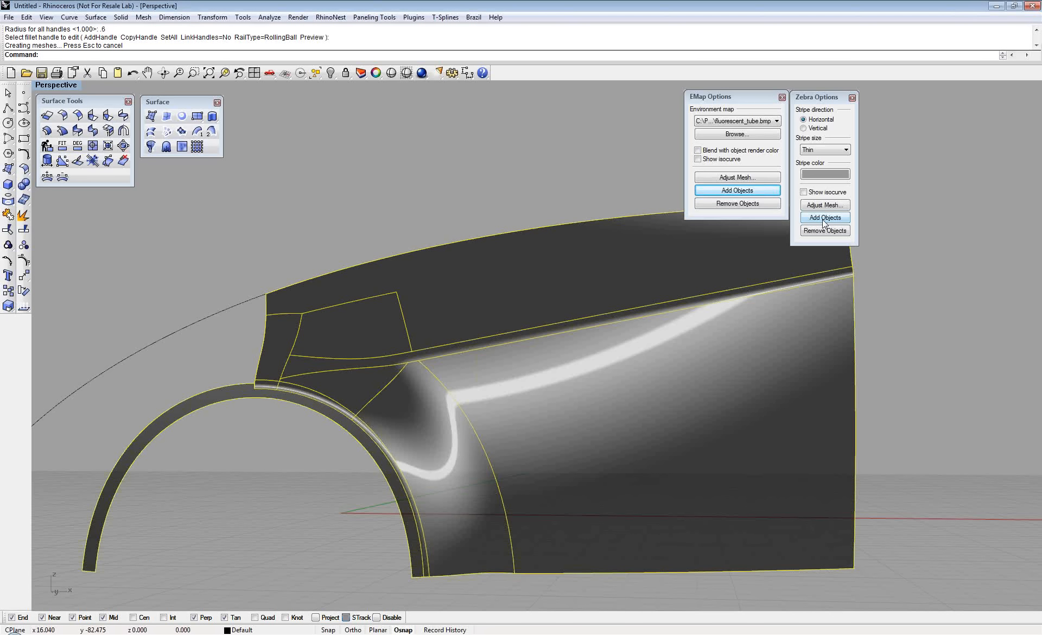
{"action": "left_click", "coordinate": [823, 219]}
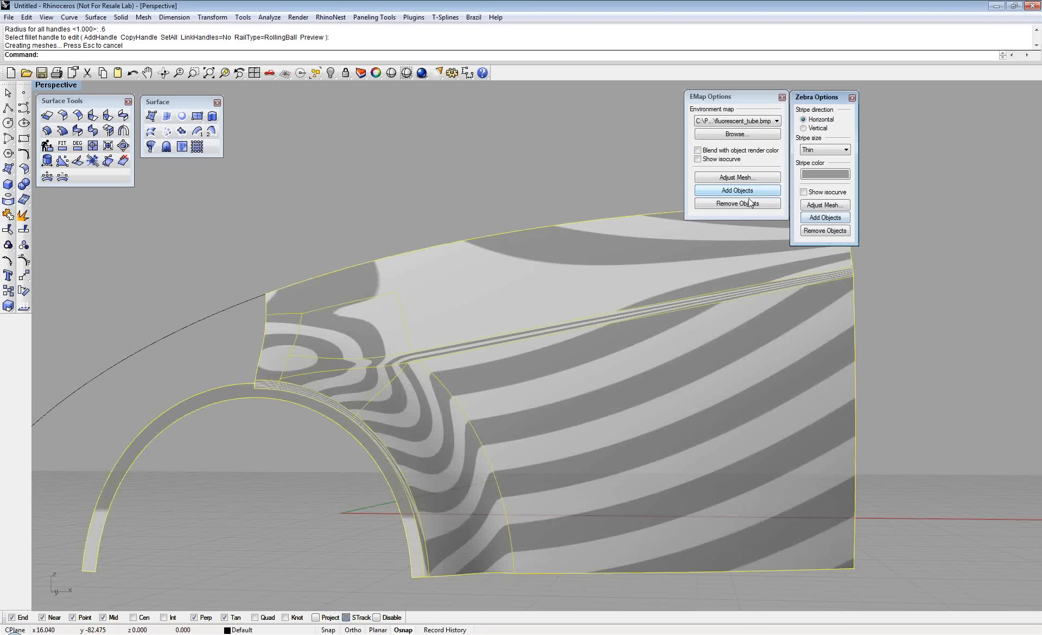
{"action": "left_click", "coordinate": [762, 121]}
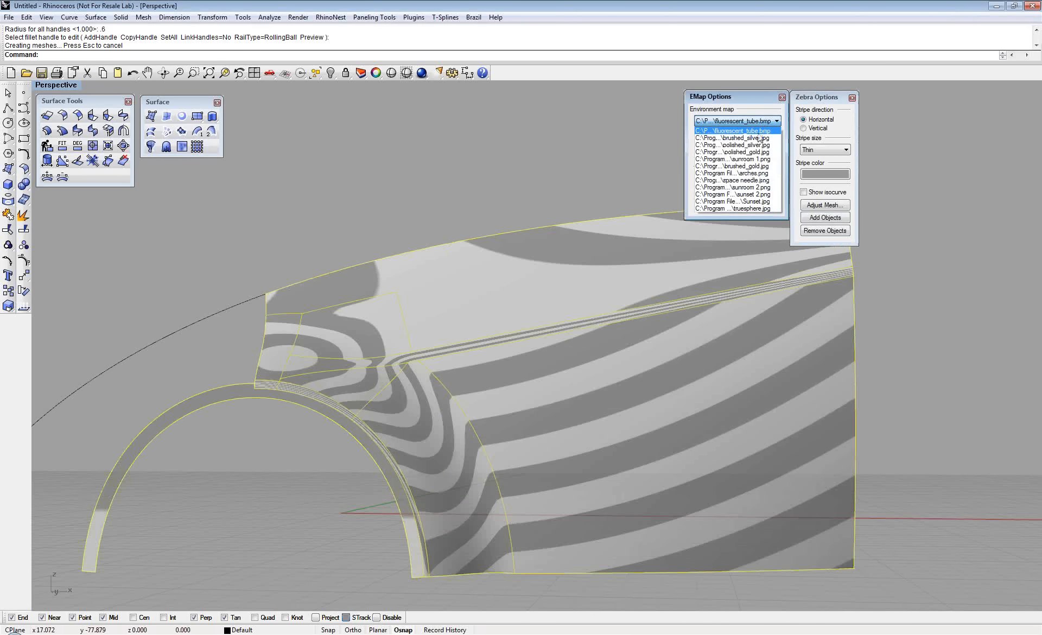
{"action": "left_click", "coordinate": [758, 143]}
{"action": "left_click", "coordinate": [737, 190]}
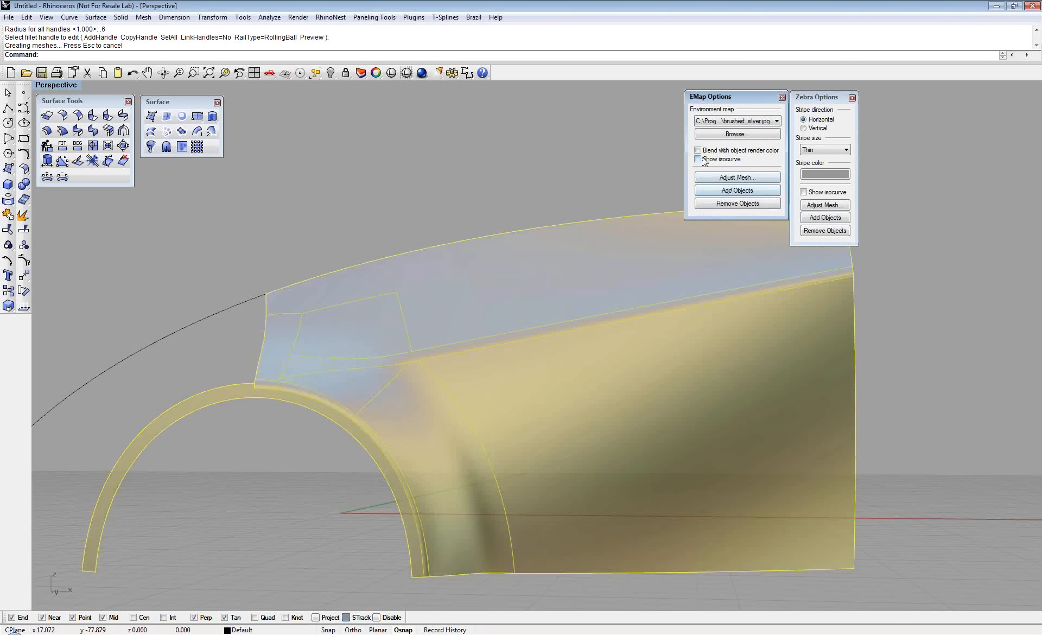
Turn on isocurves in the environment map display and examine the patch layout around the wheel arch
{"action": "left_click", "coordinate": [703, 160]}
{"action": "left_click", "coordinate": [509, 171]}
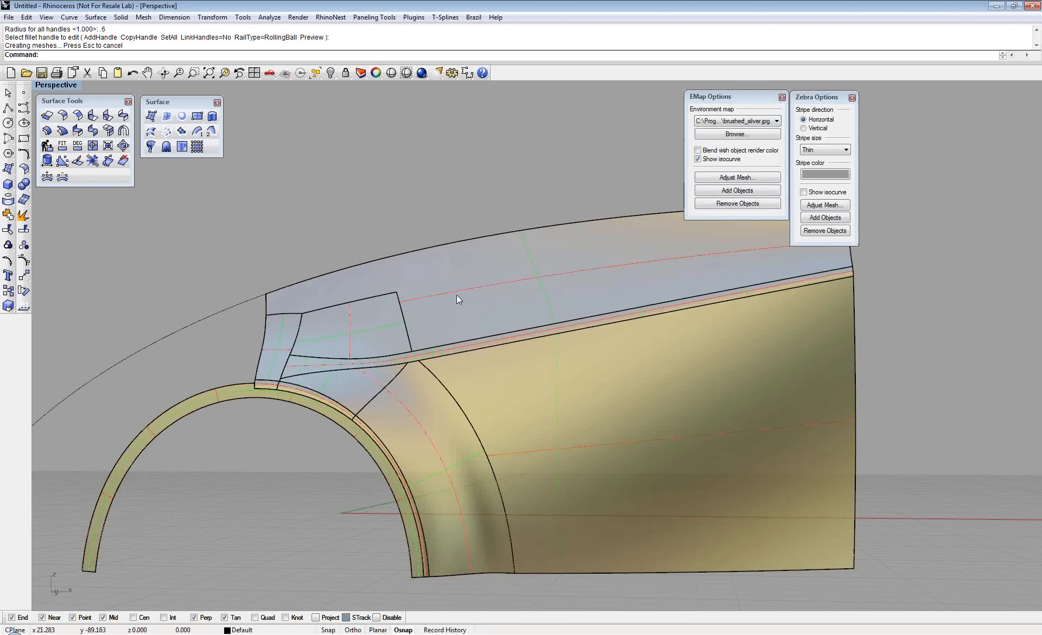
{"action": "scroll", "coordinate": [457, 294], "scroll_direction": "up", "scroll_amount": 4}
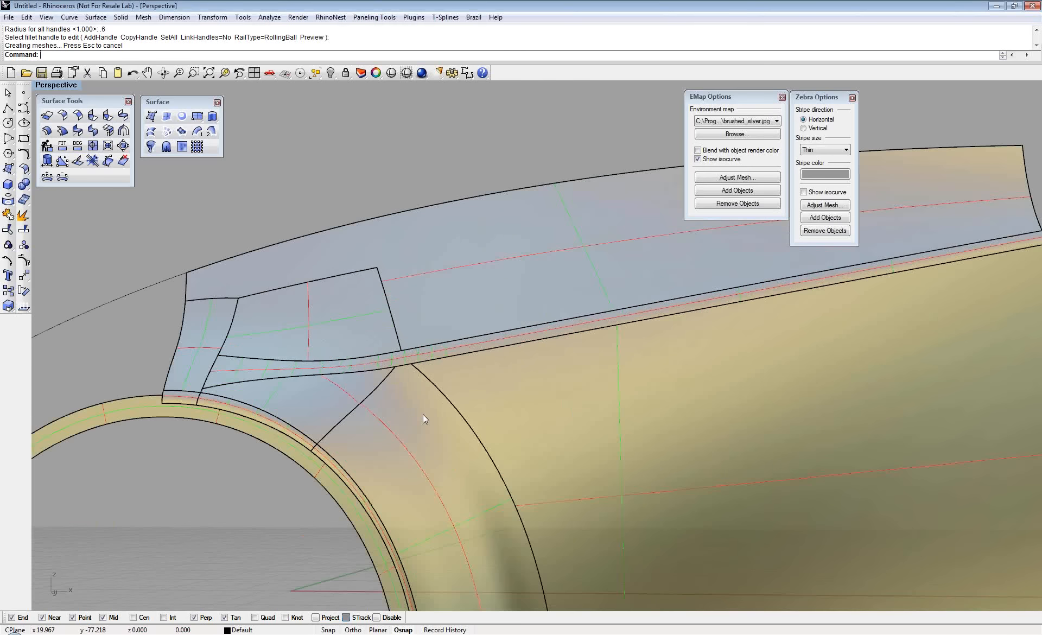
{"action": "right_click_drag", "start_coordinate": [422, 415], "coordinate": [442, 372], "text": "shift"}
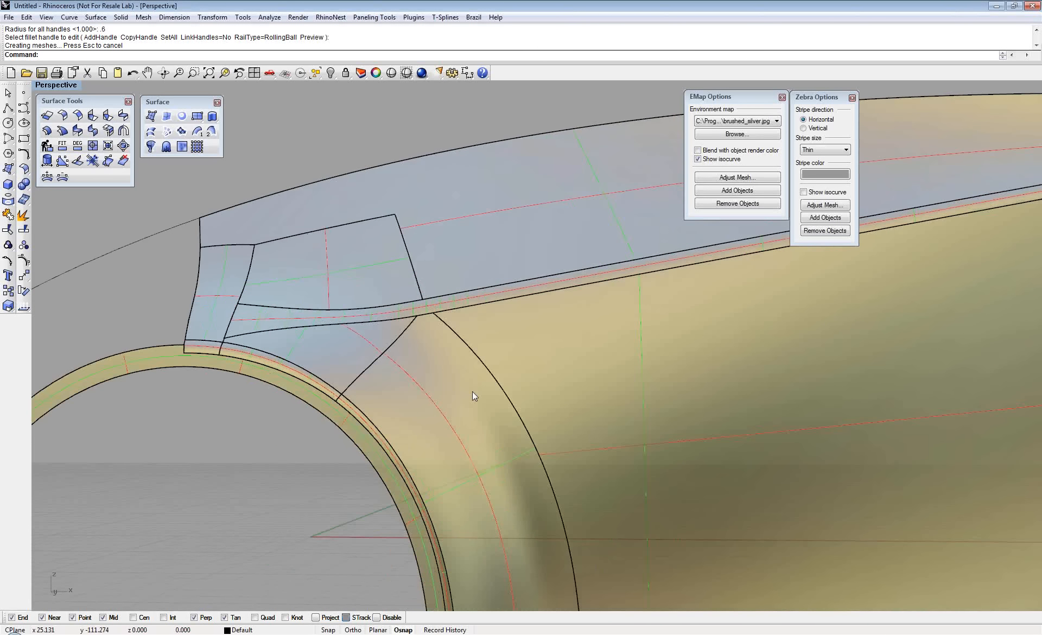
{"action": "scroll", "coordinate": [472, 391], "scroll_direction": "down", "scroll_amount": 2}
{"action": "right_click_drag", "start_coordinate": [462, 396], "coordinate": [467, 399]}
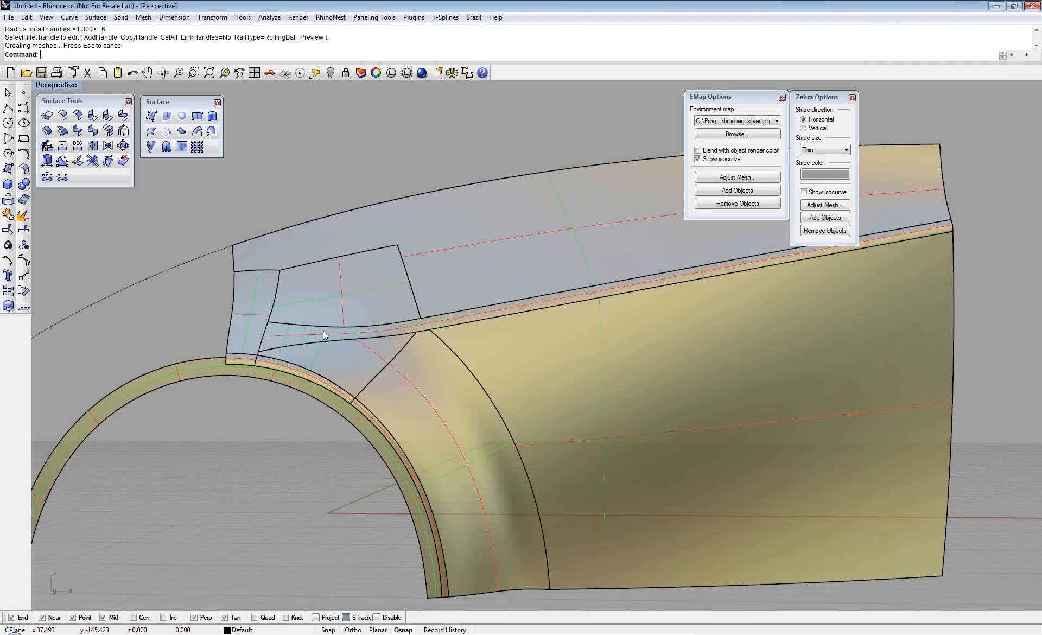
Open the advanced display mode settings in the program options and look at the Ghosted mode and its entry in the mode list
{"action": "left_click", "coordinate": [452, 73]}
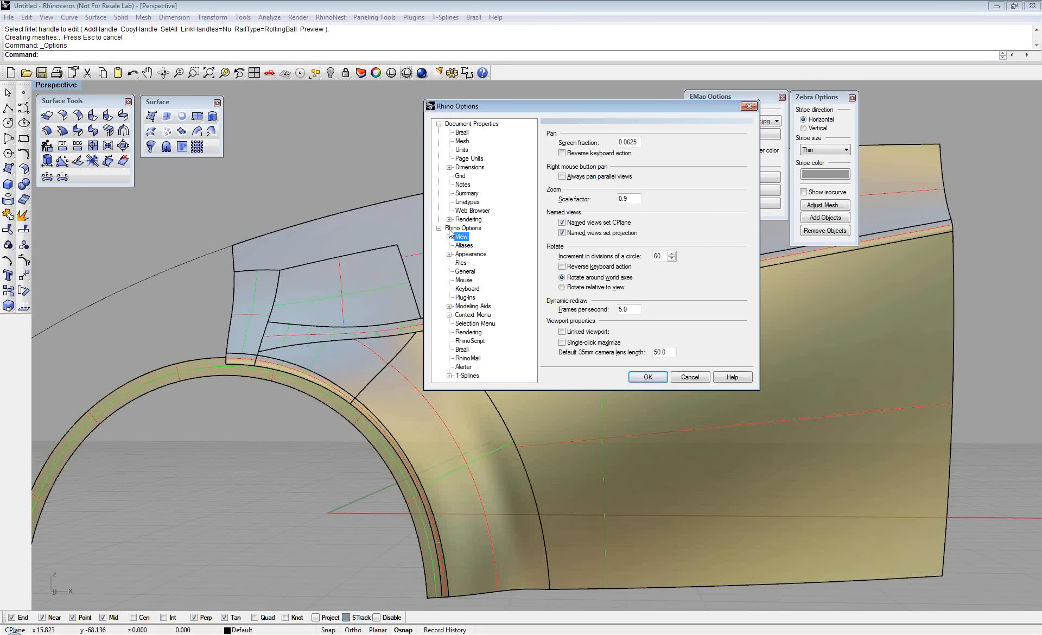
{"action": "left_click", "coordinate": [463, 254]}
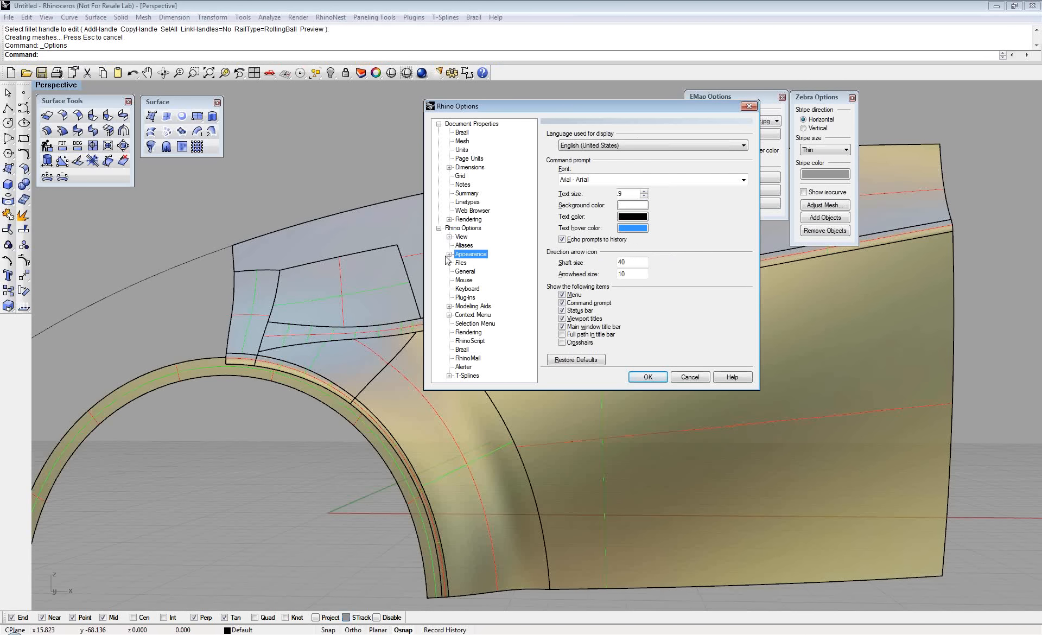
{"action": "left_click", "coordinate": [449, 253]}
{"action": "left_click", "coordinate": [459, 280]}
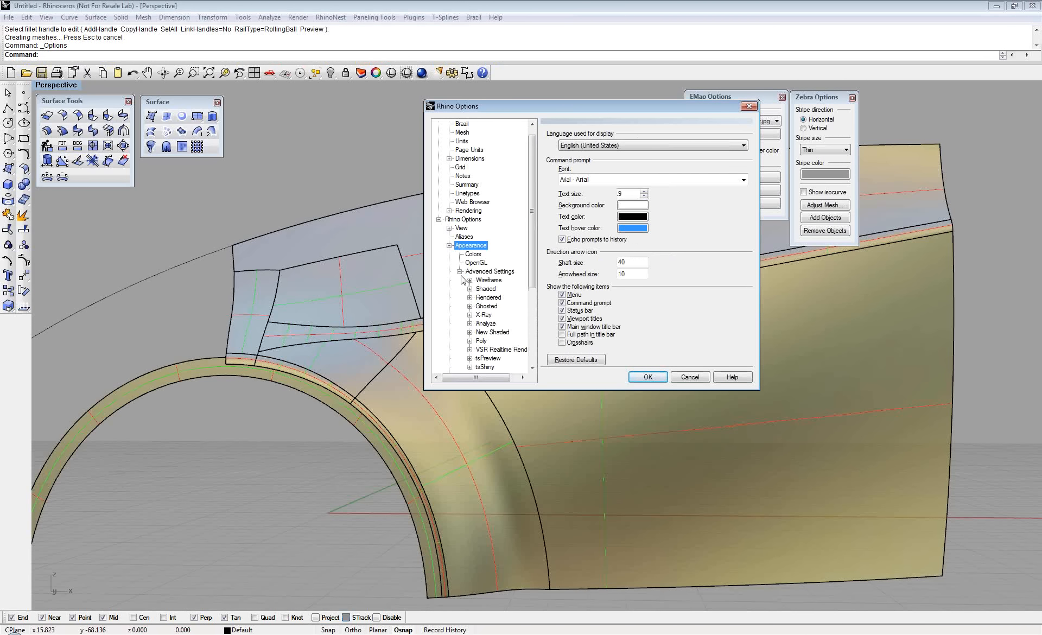
{"action": "scroll", "coordinate": [534, 268], "scroll_direction": "down", "scroll_amount": 1}
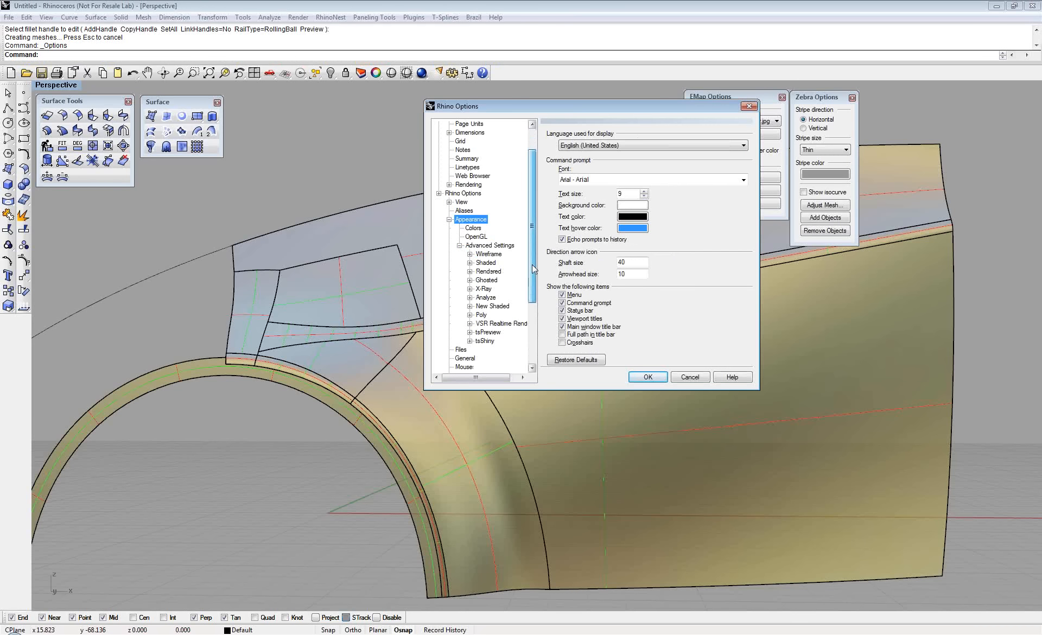
{"action": "left_click", "coordinate": [486, 280]}
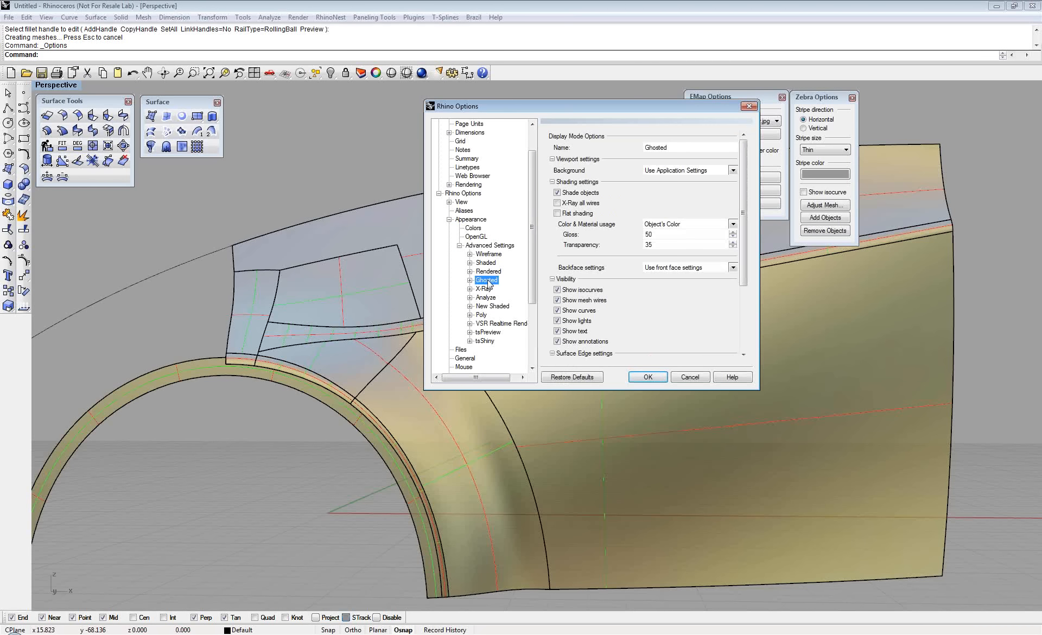
{"action": "left_click", "coordinate": [507, 247]}
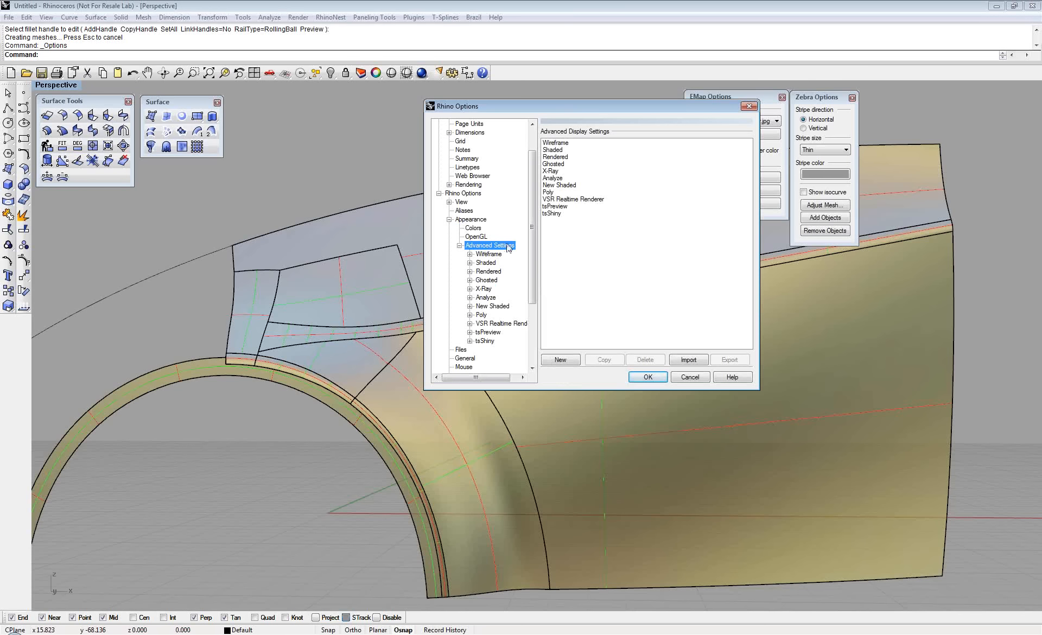
{"action": "left_click", "coordinate": [559, 164]}
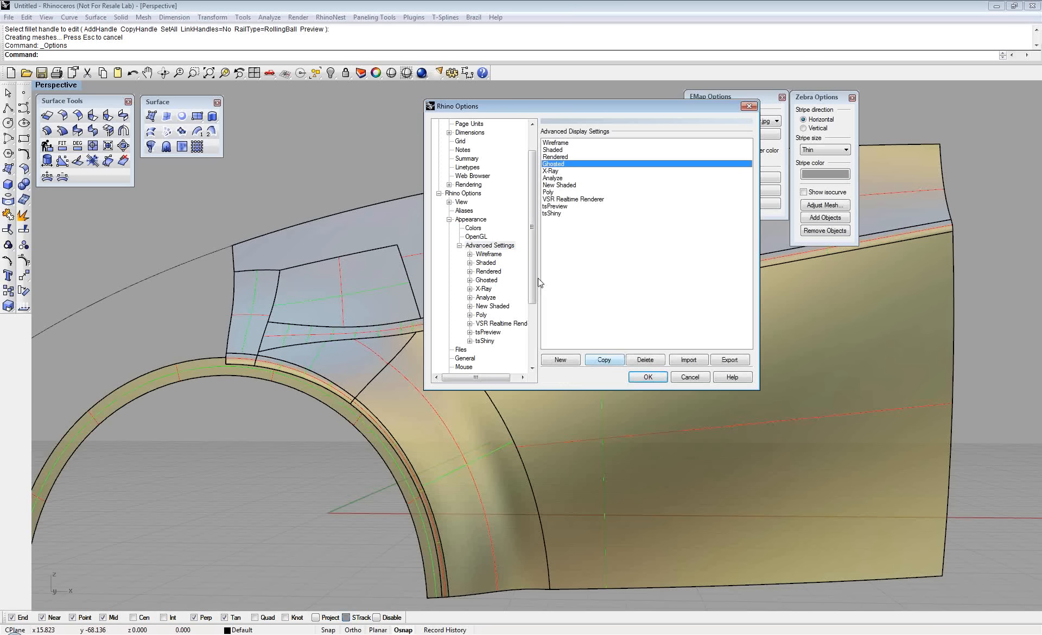
Review the isocurve color usage choices in the Analyze display mode's surface settings, then cancel the options dialog
{"action": "left_click", "coordinate": [485, 297]}
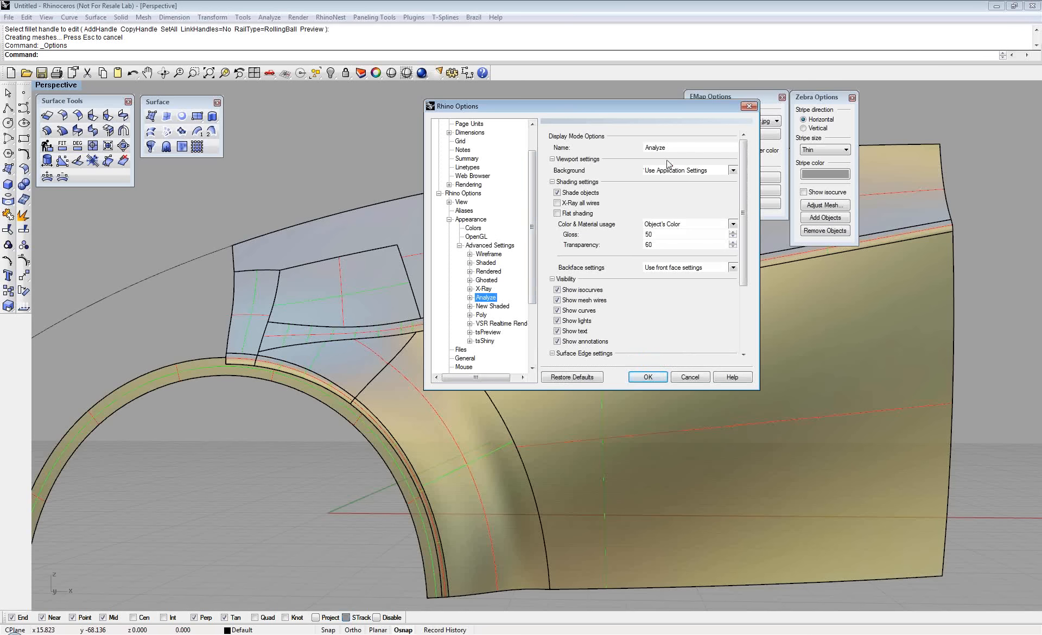
{"action": "scroll", "coordinate": [742, 208], "scroll_direction": "down", "scroll_amount": 1}
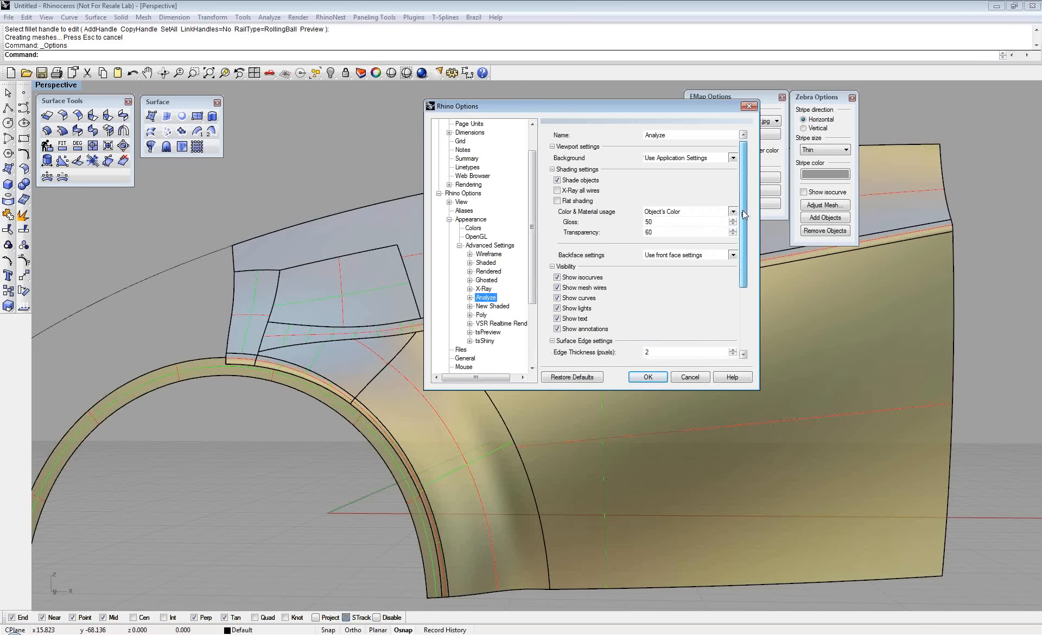
{"action": "left_click", "coordinate": [470, 297]}
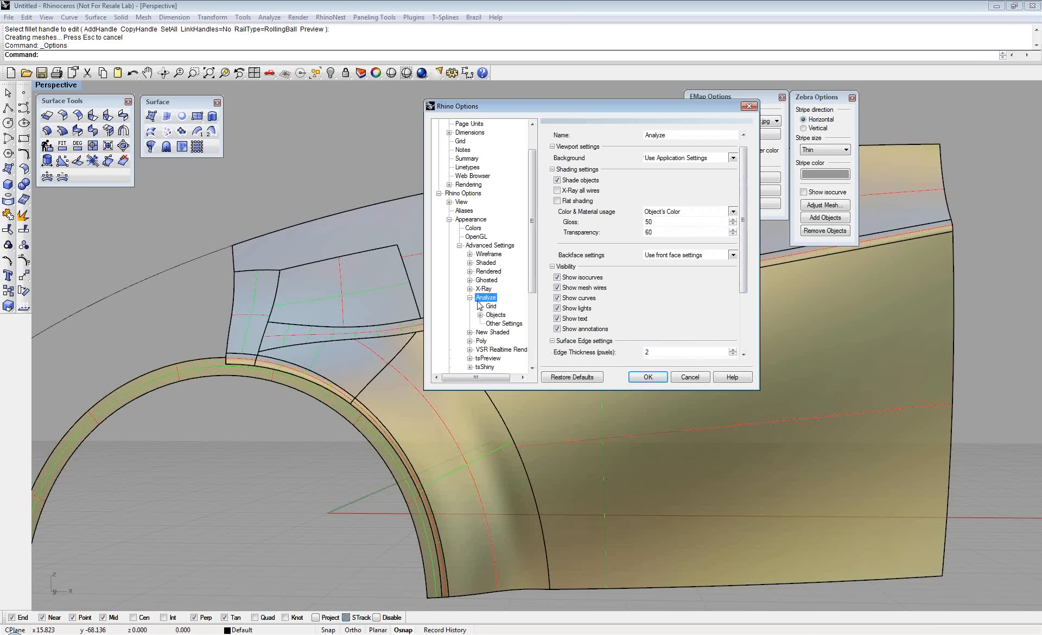
{"action": "left_click", "coordinate": [480, 315]}
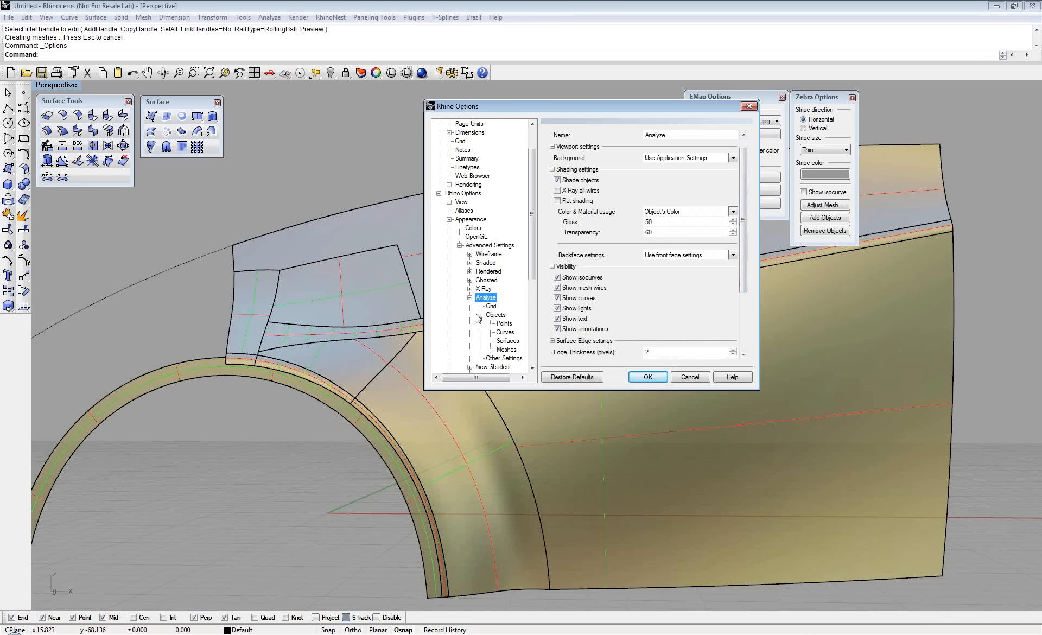
{"action": "left_click", "coordinate": [507, 341]}
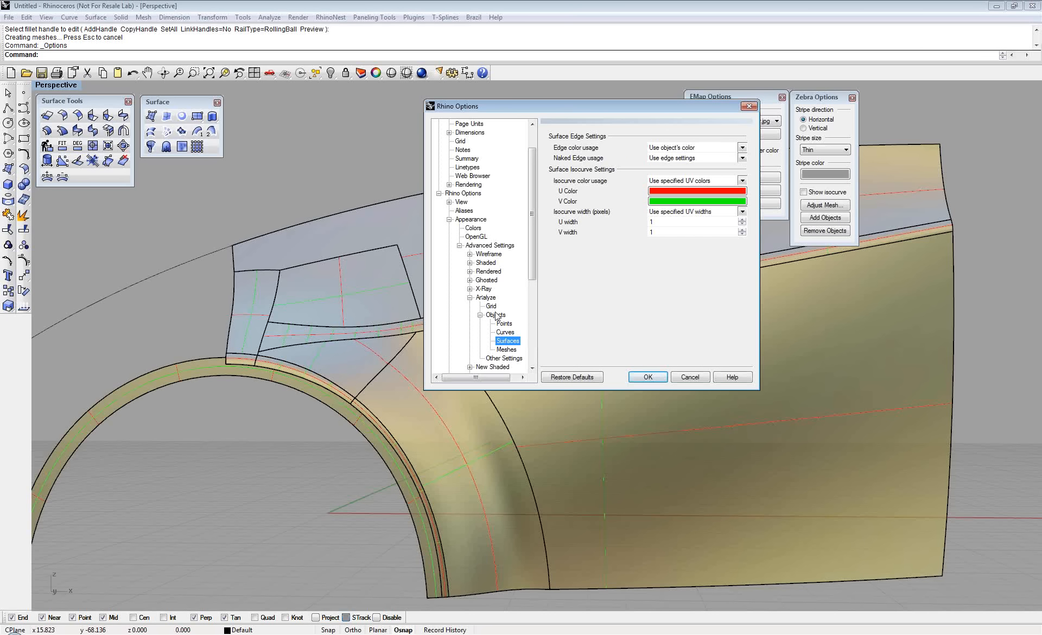
{"action": "left_click", "coordinate": [732, 181]}
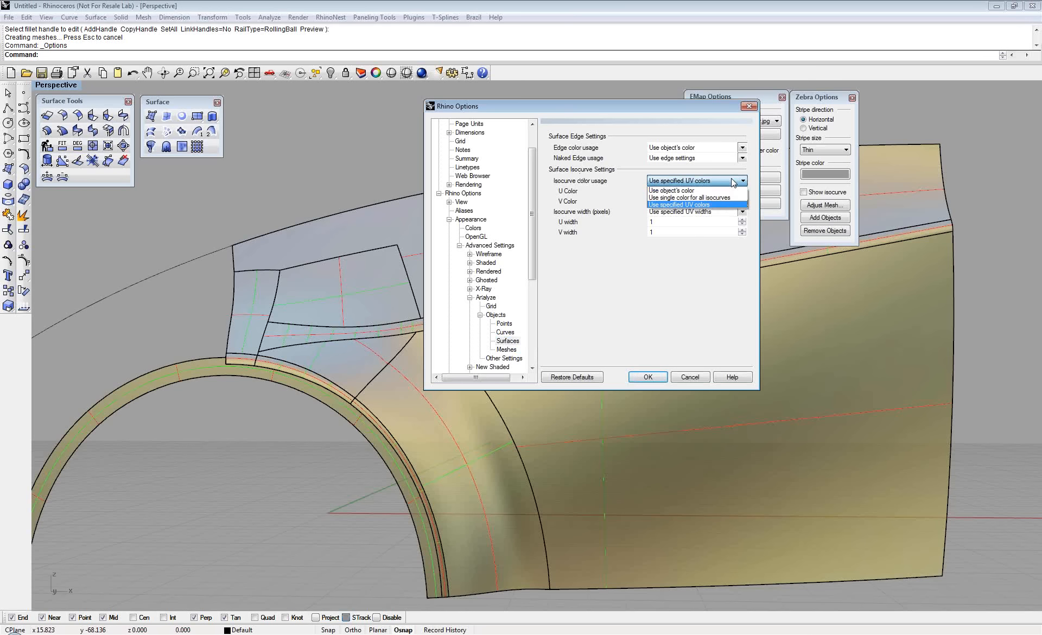
{"action": "left_click", "coordinate": [703, 268]}
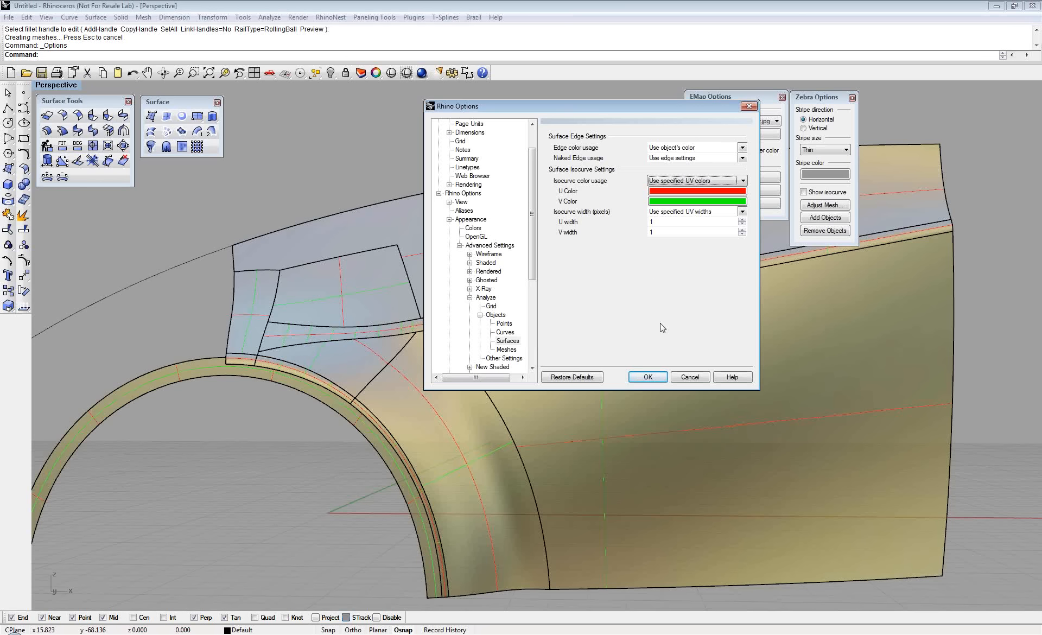
{"action": "left_click", "coordinate": [696, 379]}
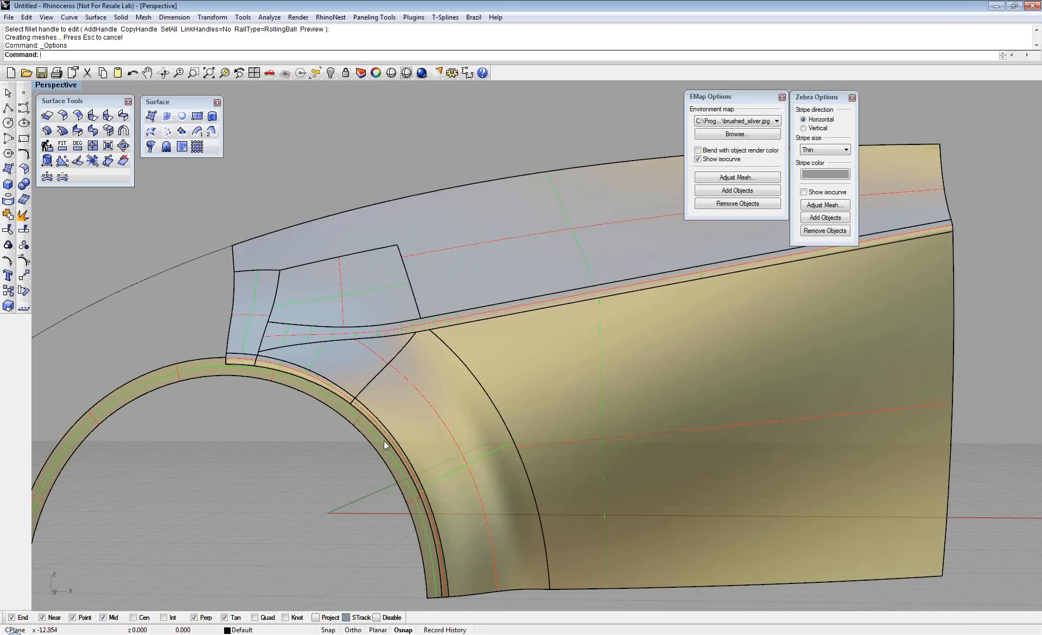
{"action": "scroll", "coordinate": [384, 367], "scroll_direction": "up", "scroll_amount": 2}
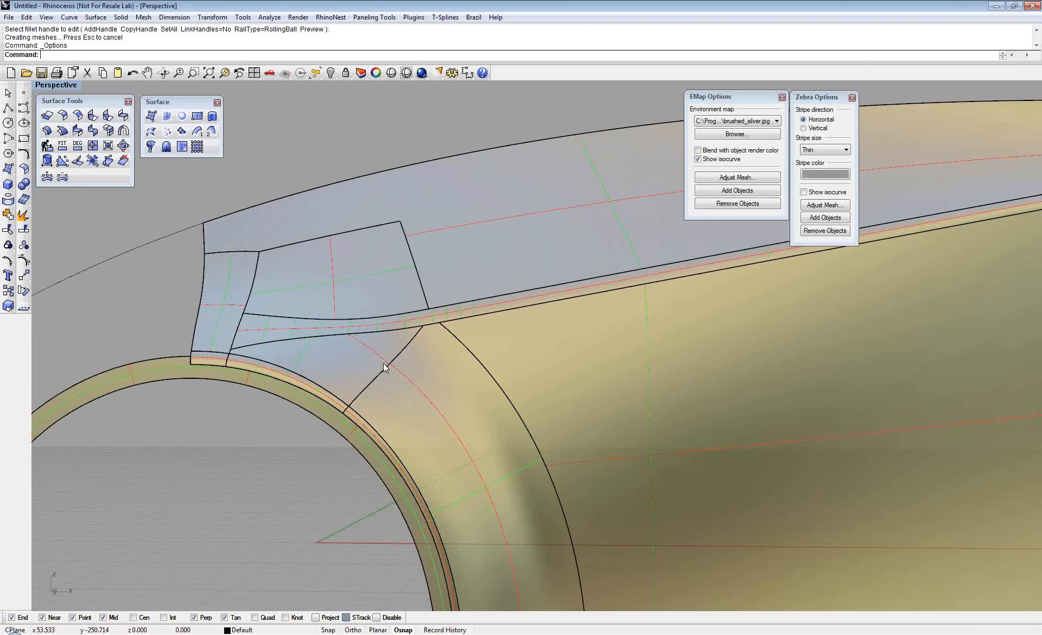
Toggle the isocurves in the environment map display to compare the reflections around the wheel arch with and without the patch layout
{"action": "scroll", "coordinate": [384, 367], "scroll_direction": "up", "scroll_amount": 2}
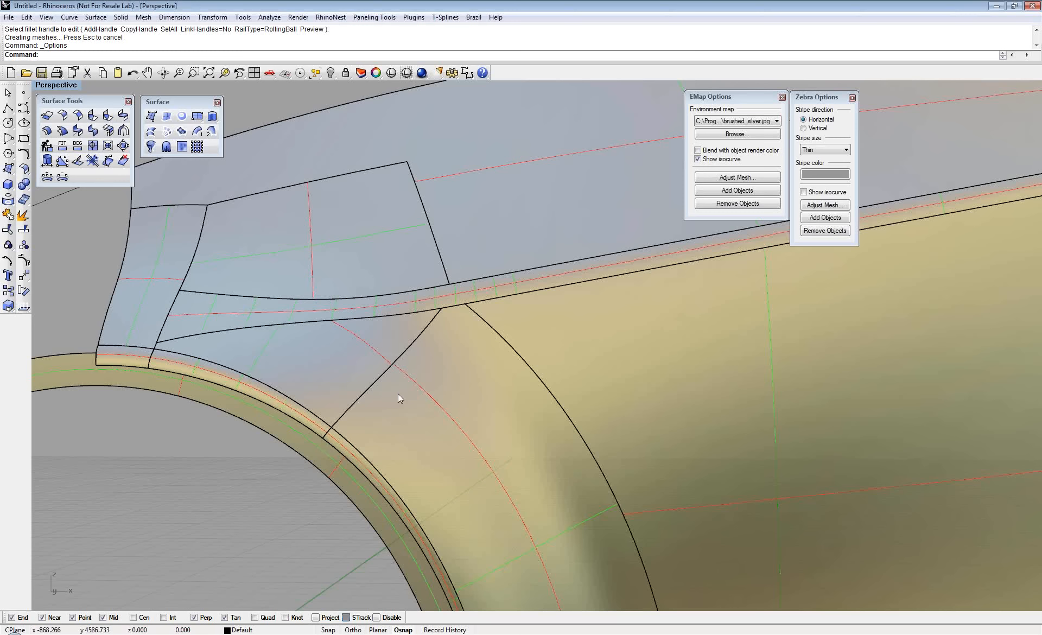
{"action": "scroll", "coordinate": [399, 393], "scroll_direction": "down", "scroll_amount": 2}
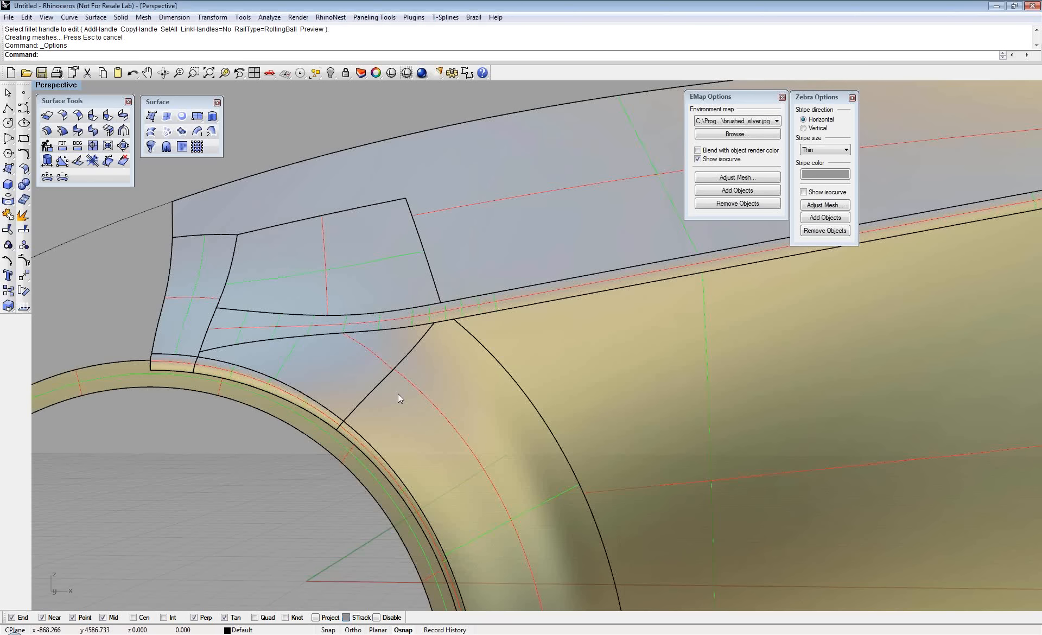
{"action": "left_click", "coordinate": [735, 160]}
{"action": "left_click", "coordinate": [735, 160]}
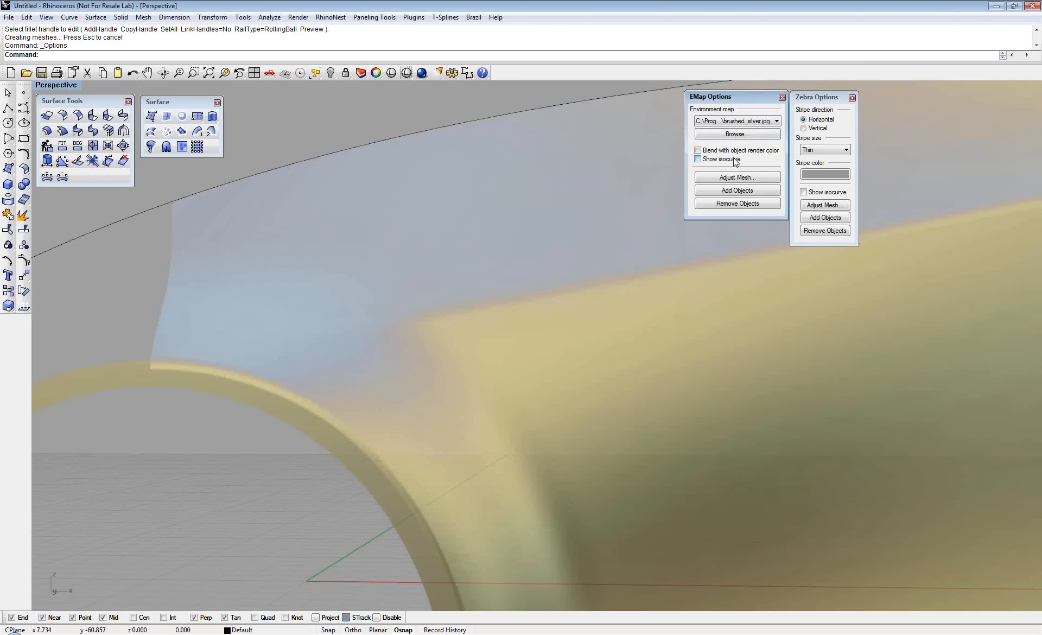
{"action": "left_click", "coordinate": [735, 160]}
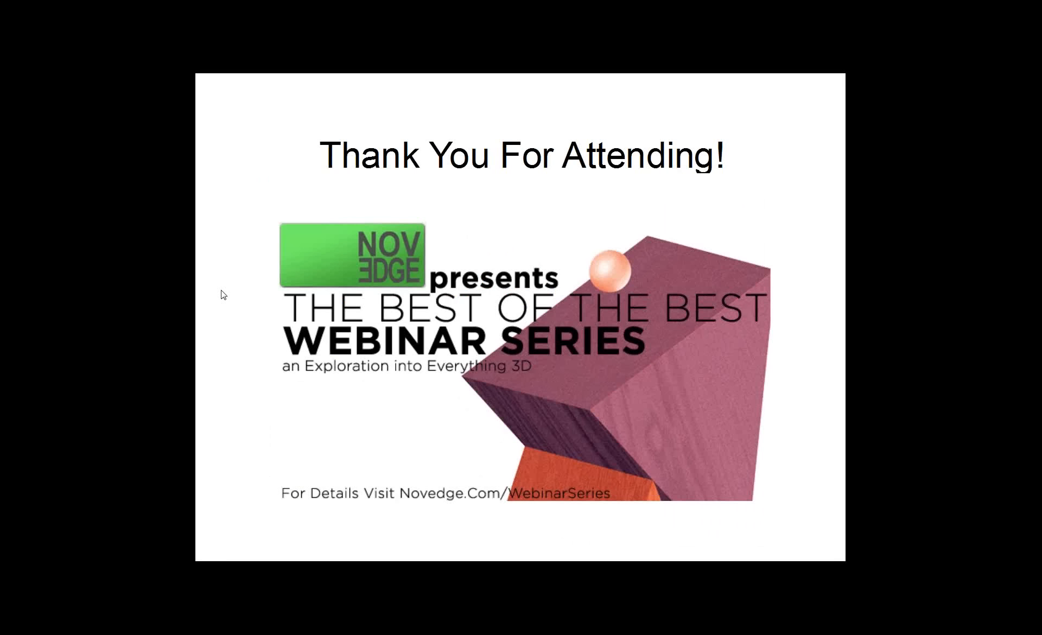
{"action": "left_click", "coordinate": [254, 300]}
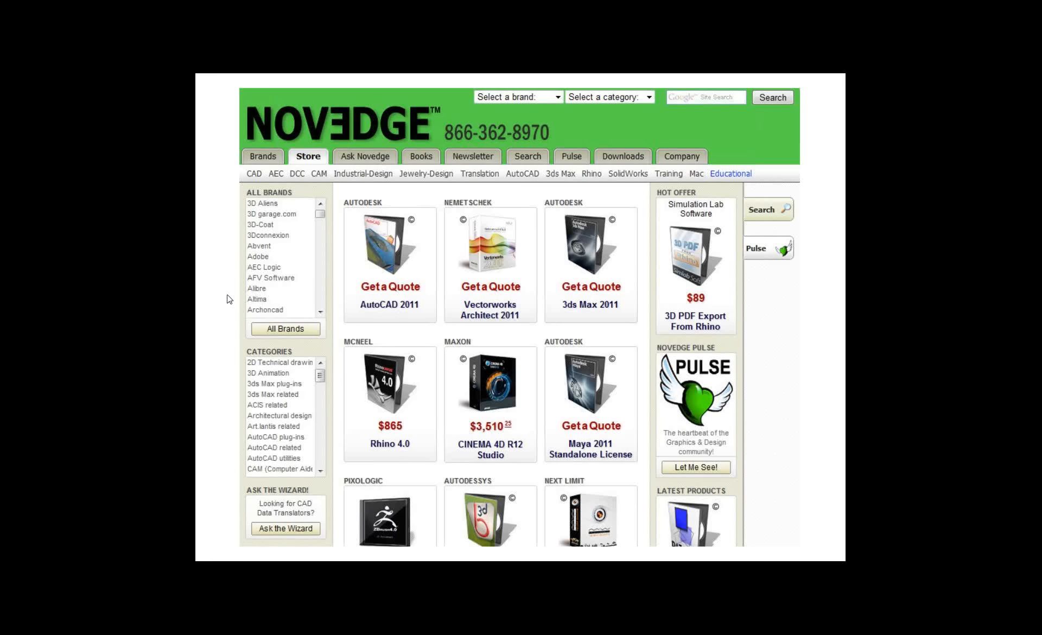
{"action": "left_click", "coordinate": [229, 299]}
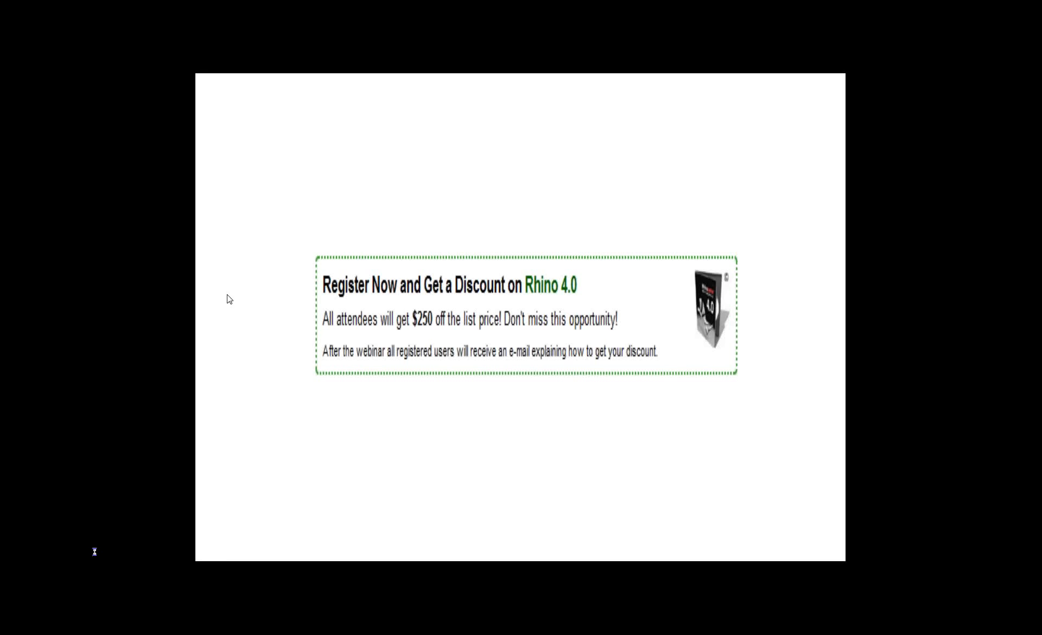
{"action": "left_click", "coordinate": [228, 295]}
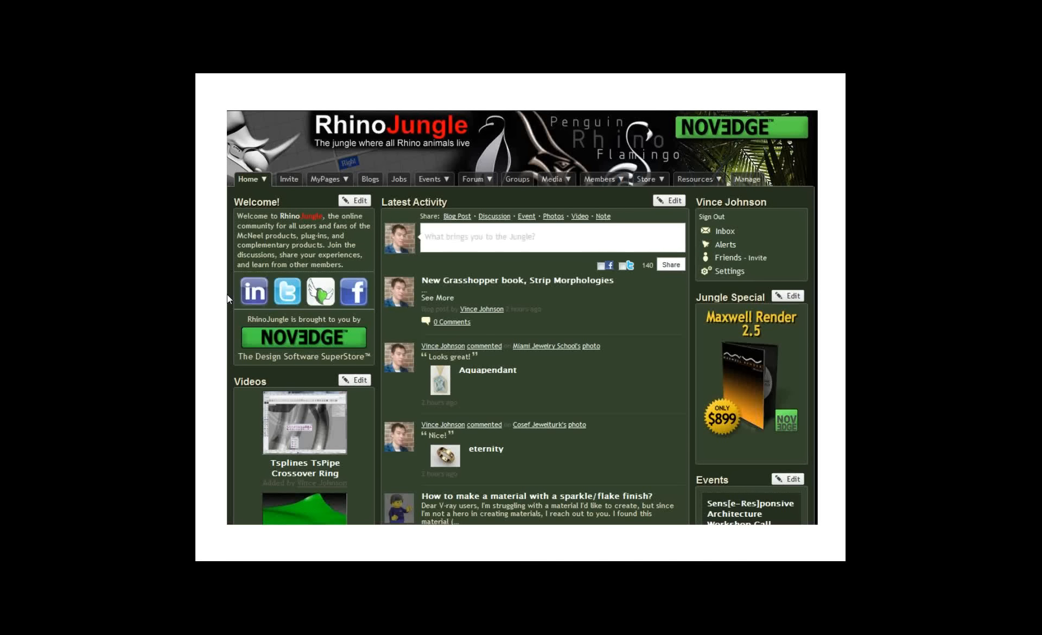